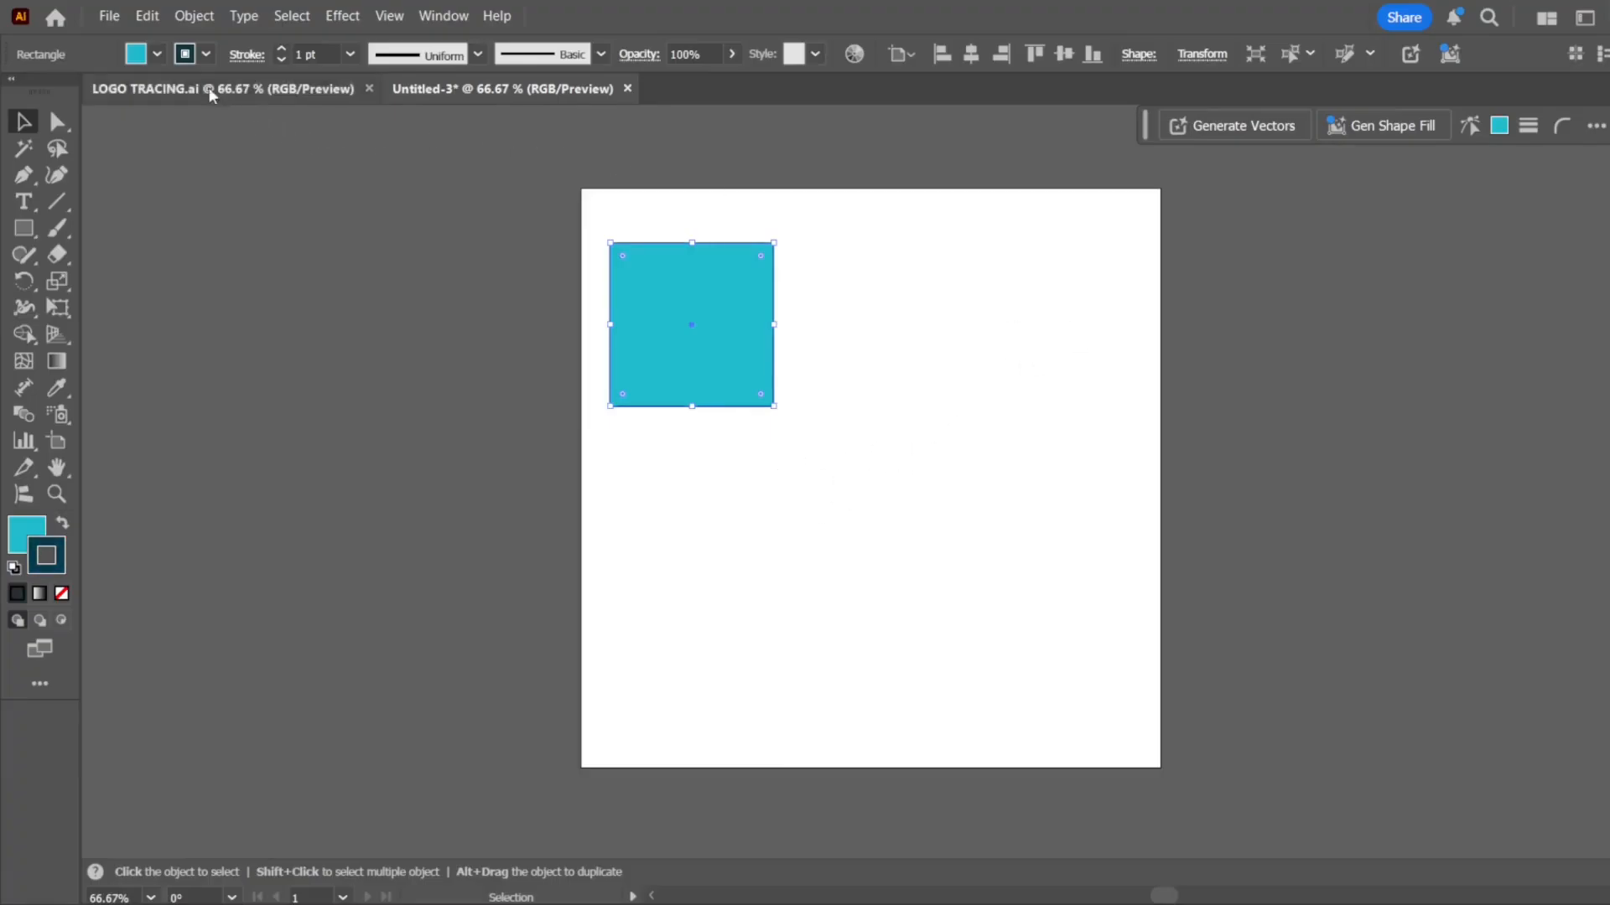
Set the blue square's stroke weight to 5 pt and deselect it
{"action": "left_click", "coordinate": [404, 222]}
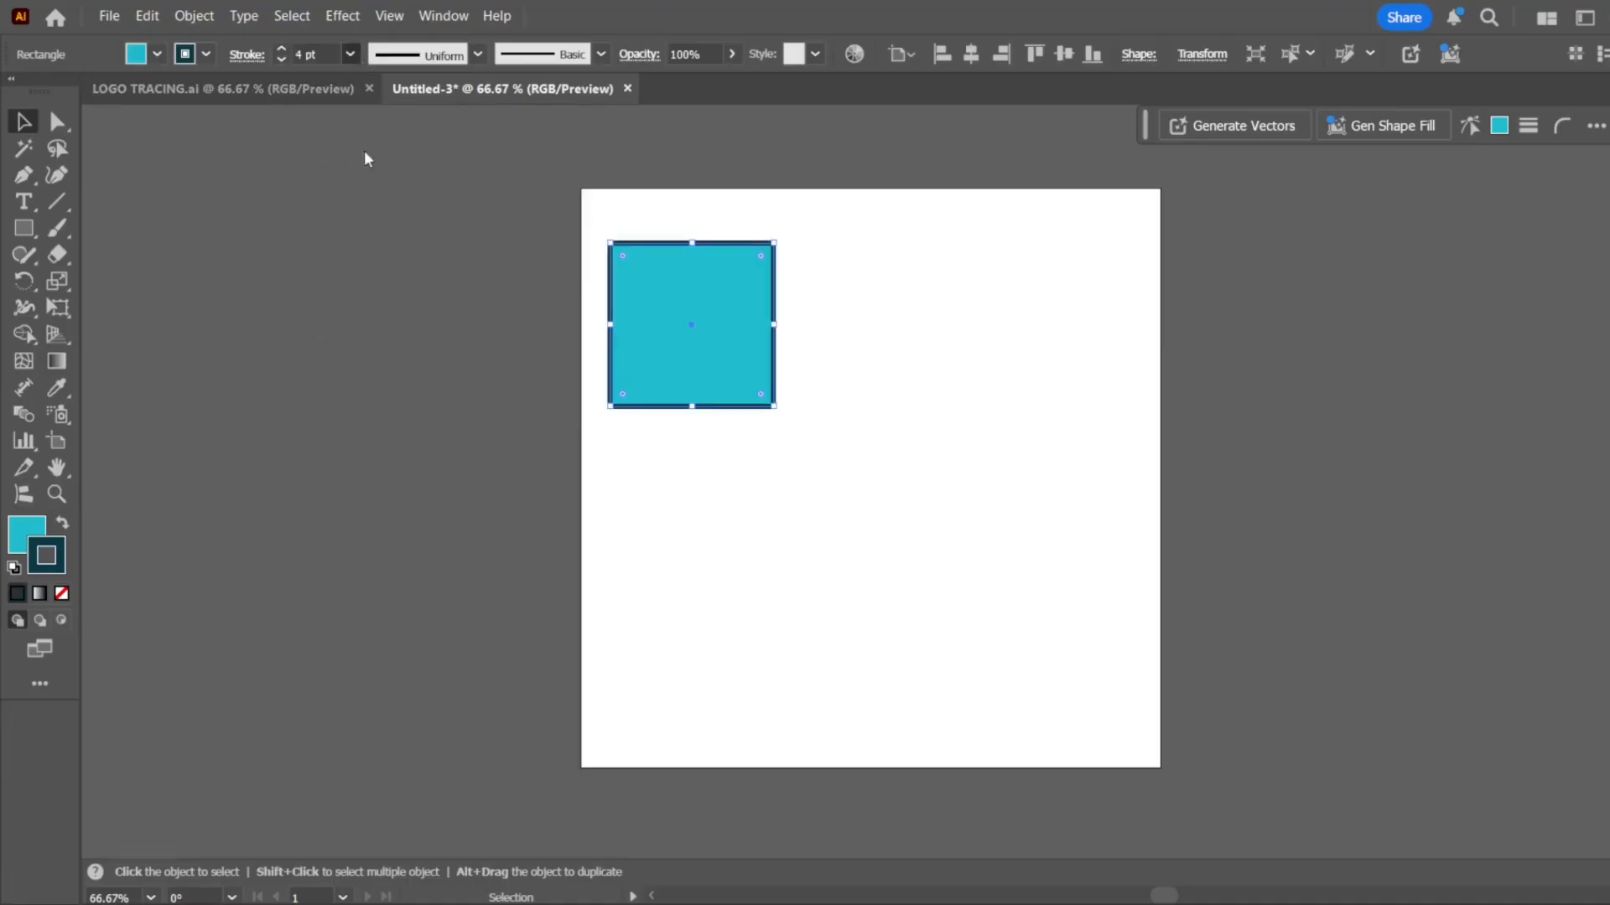
{"action": "left_click", "coordinate": [380, 251]}
{"action": "left_click", "coordinate": [908, 489]}
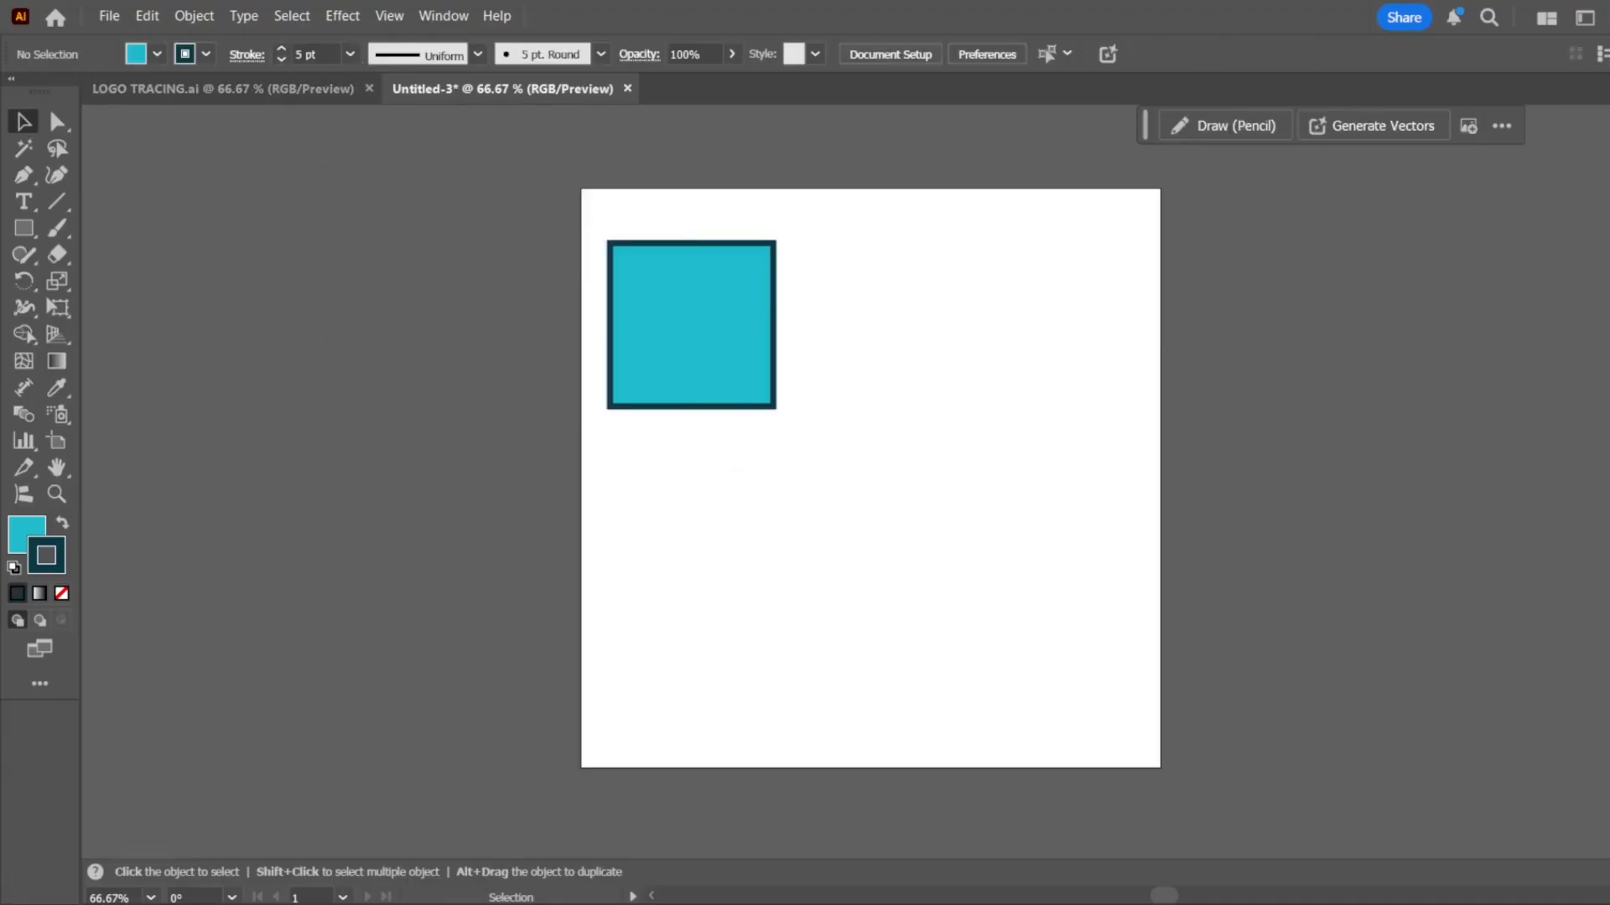
Fit the artboard in the window and move the contextual task bar off the artboard
{"action": "left_click", "coordinate": [151, 897]}
{"action": "left_click", "coordinate": [208, 870]}
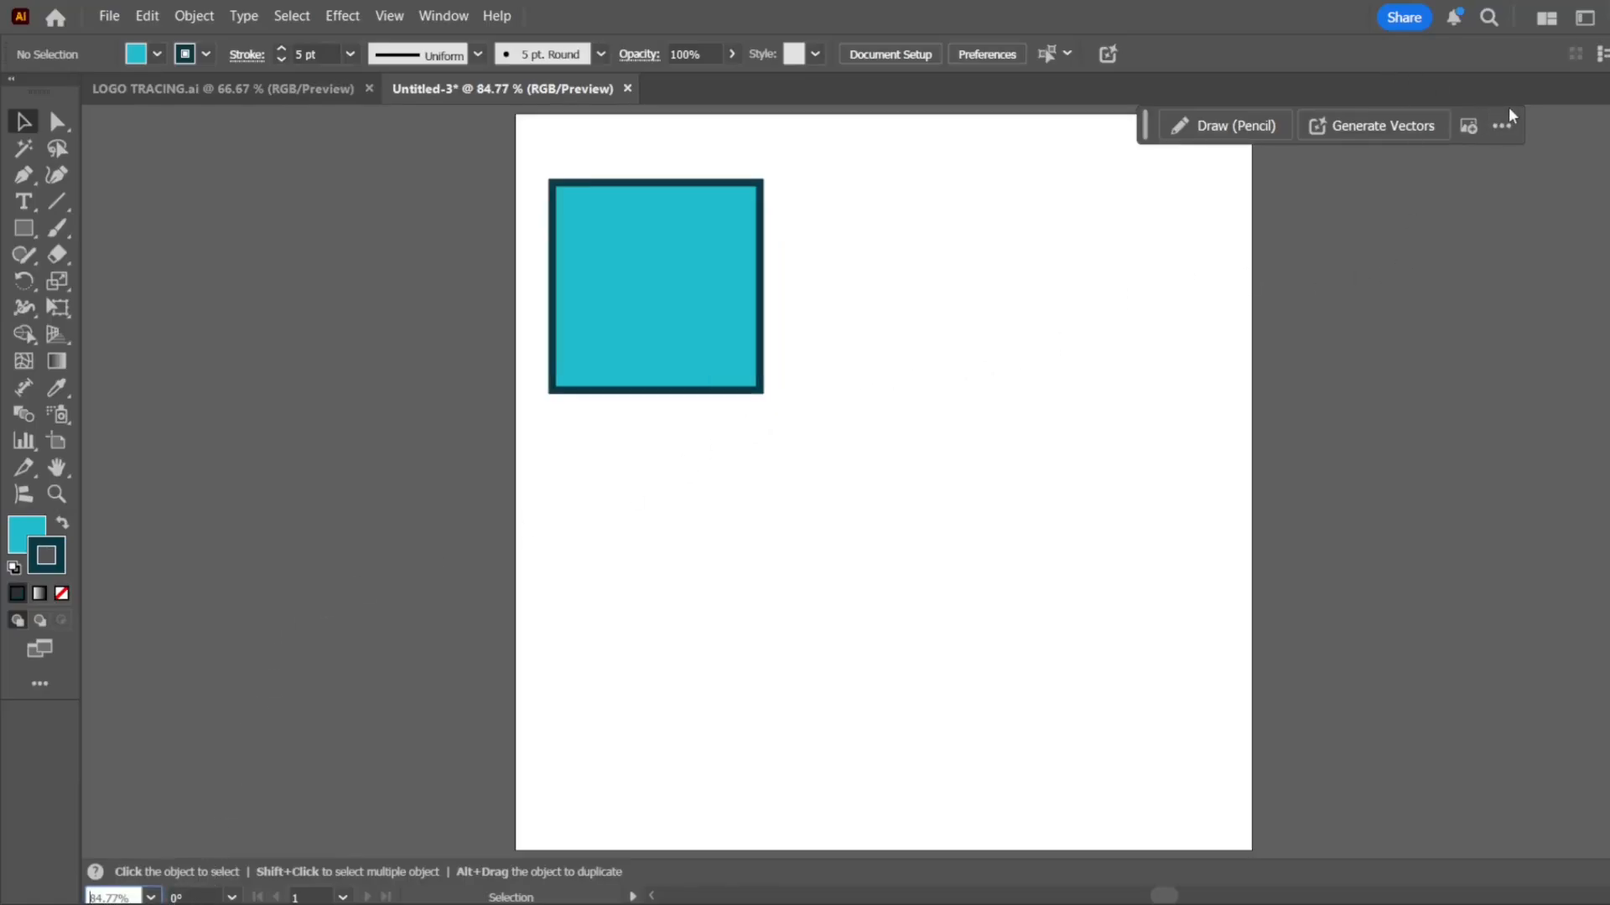
{"action": "mouse_move", "coordinate": [1507, 108]}
{"action": "left_mouse_down"}
{"action": "mouse_move", "coordinate": [1511, 315]}
{"action": "mouse_move", "coordinate": [549, 539]}
{"action": "mouse_move", "coordinate": [454, 521]}
{"action": "left_mouse_up"}
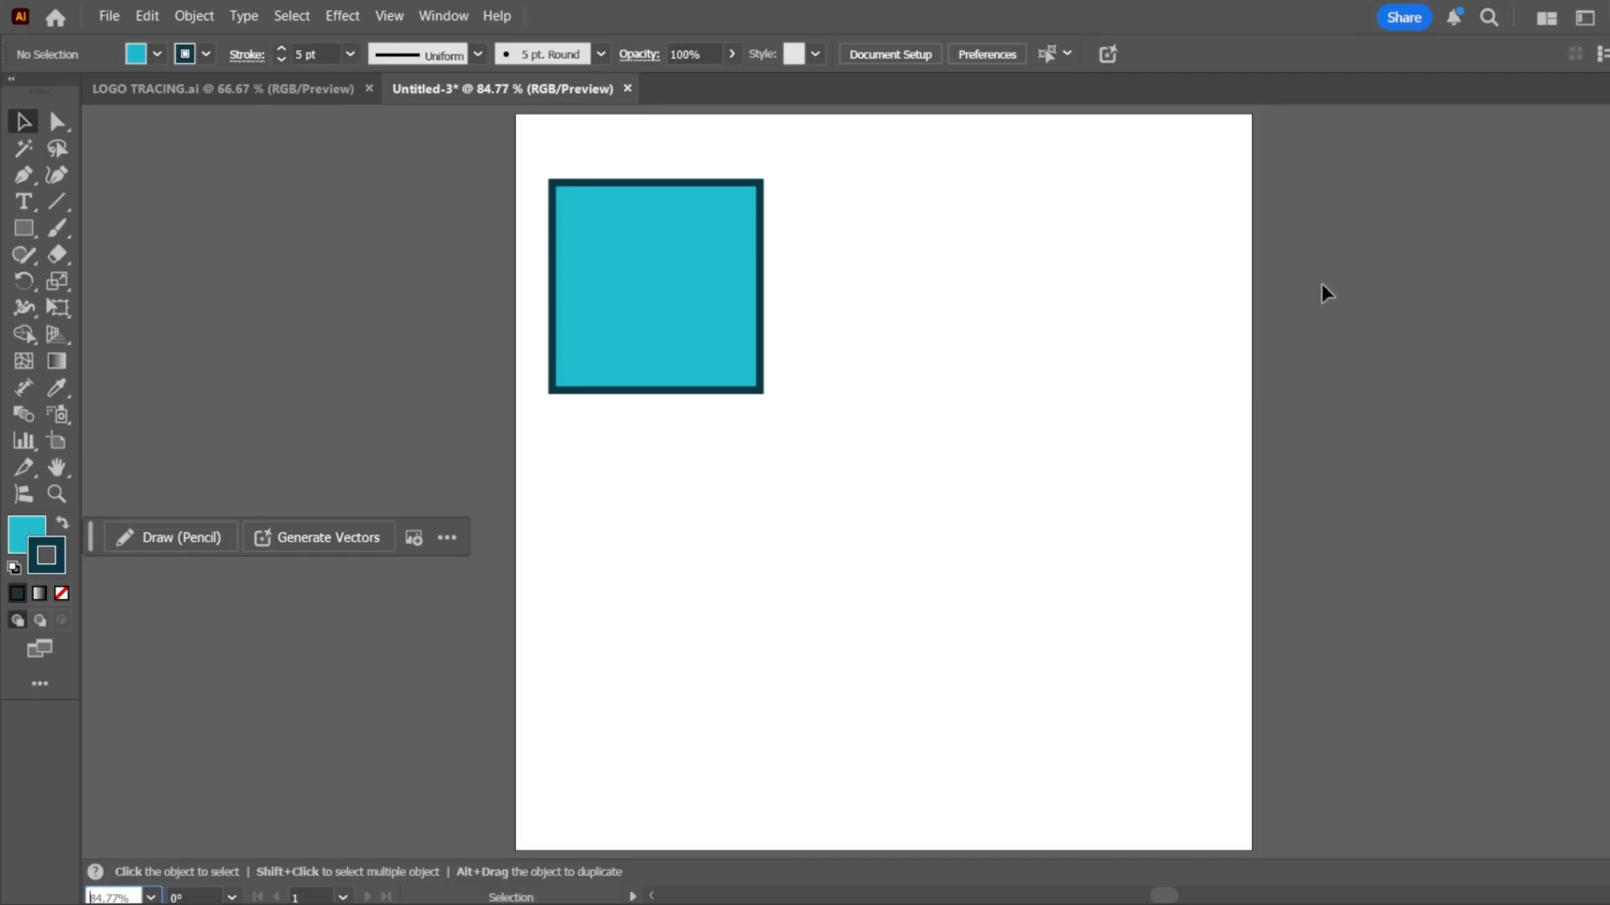
Duplicate the stroked blue square horizontally, placing the copy just to its right
{"action": "left_click", "coordinate": [640, 269]}
{"action": "left_click", "coordinate": [923, 277]}
{"action": "scroll", "coordinate": [694, 218], "scroll_direction": "up", "scroll_amount": 6}
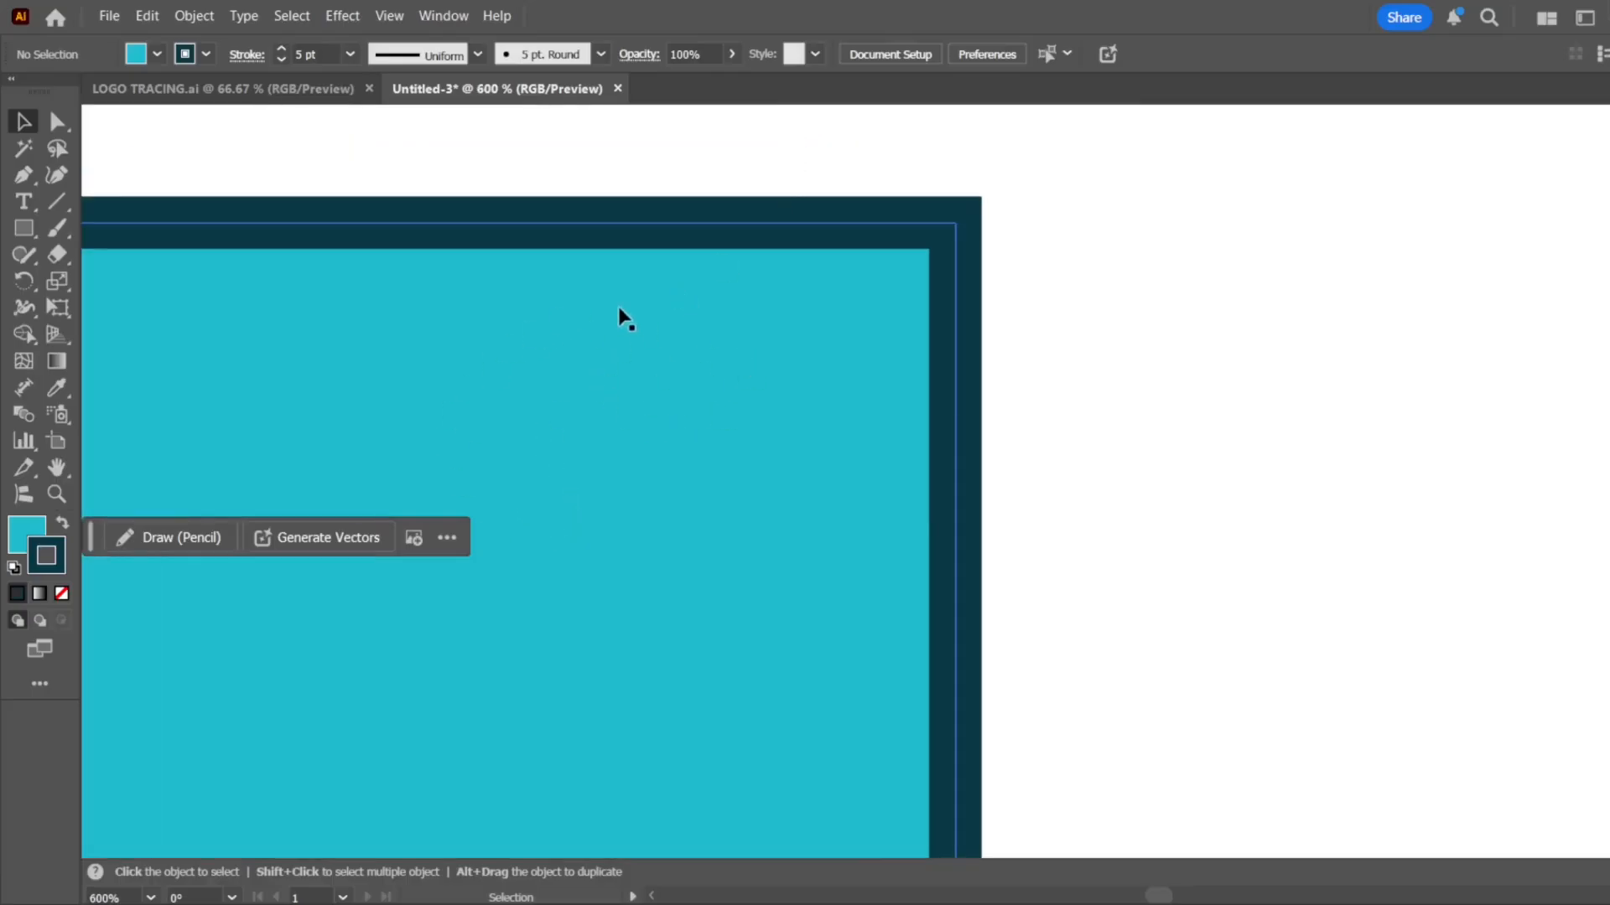
{"action": "scroll", "coordinate": [705, 316], "scroll_direction": "down", "scroll_amount": 6}
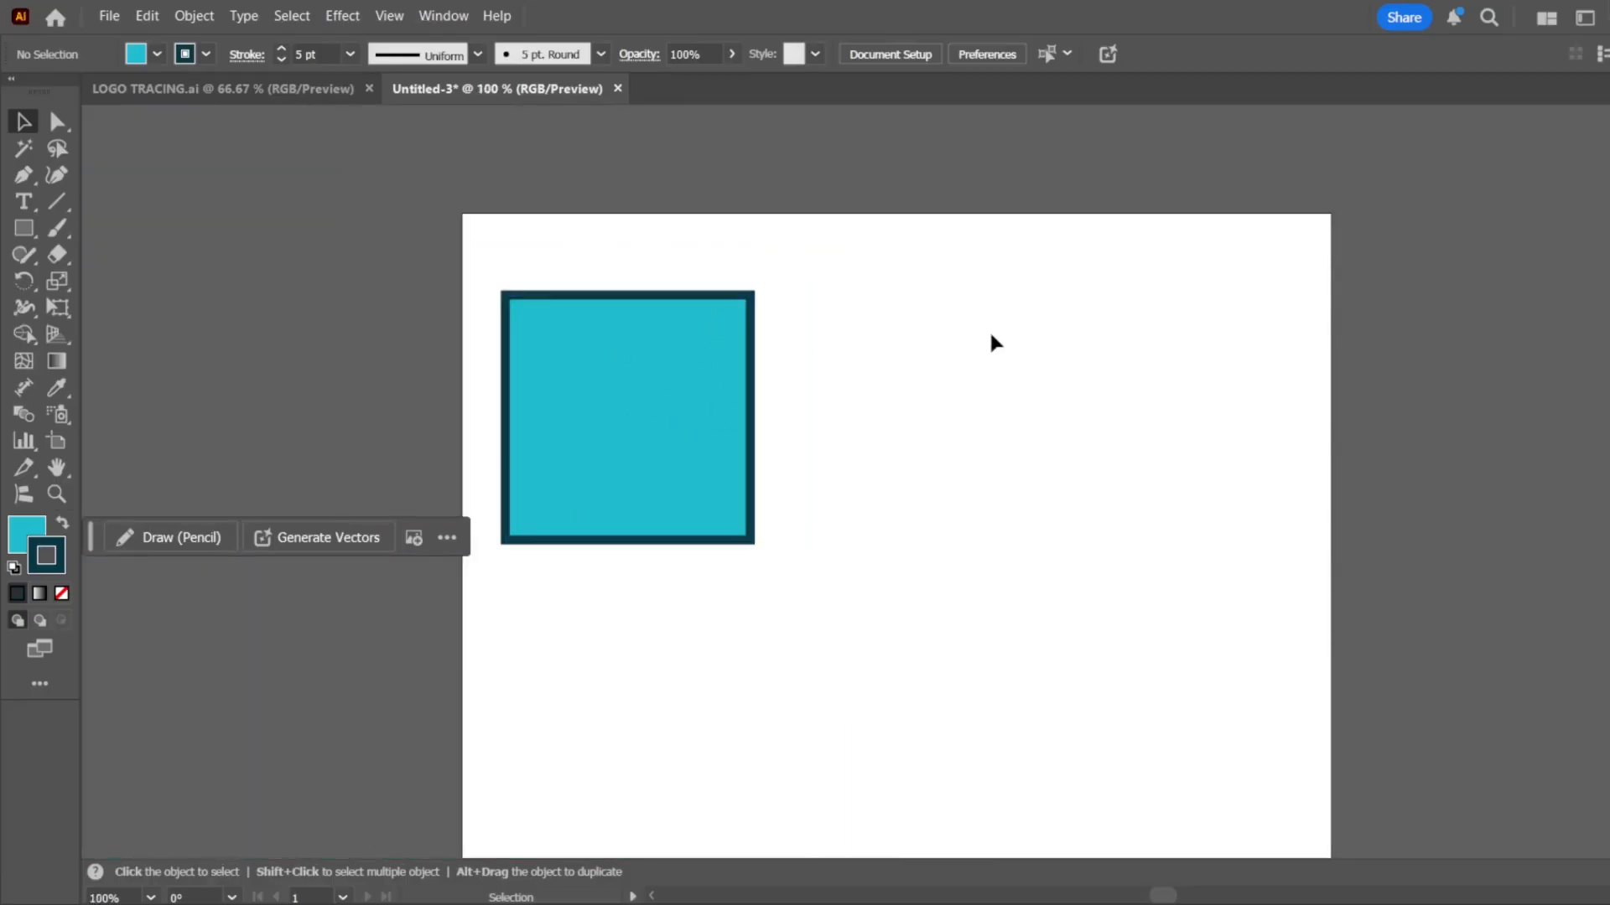
{"action": "left_click", "coordinate": [626, 340]}
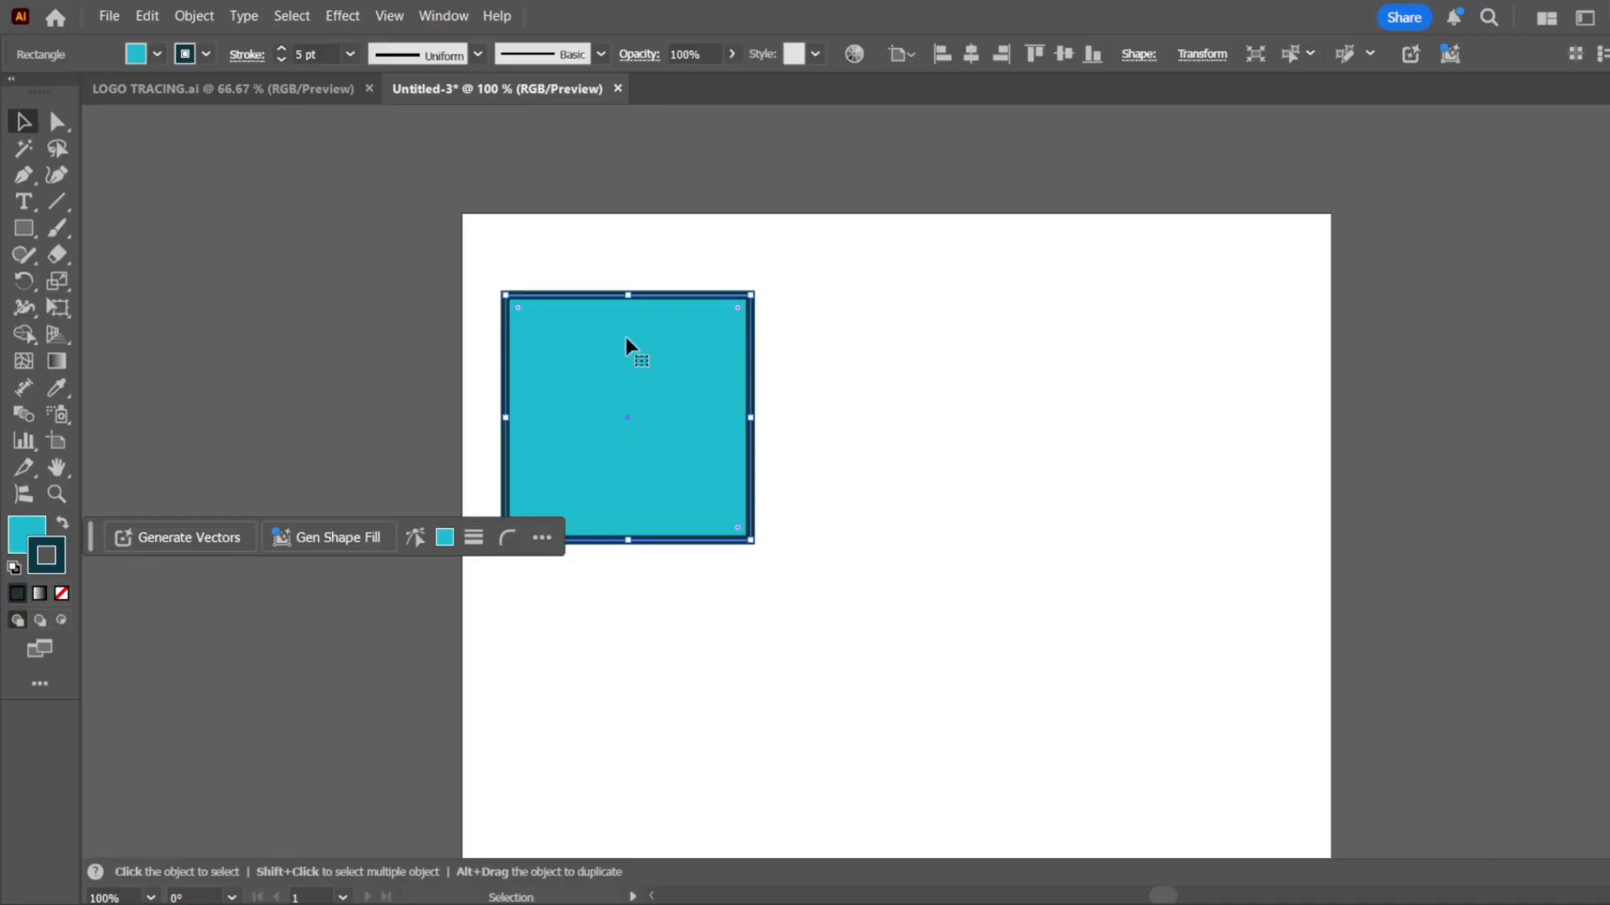
{"action": "left_click_drag", "start_coordinate": [627, 342], "coordinate": [913, 348]}
Scale both squares down together, keeping their upper-left corner in place, and deselect them
{"action": "key", "text": "ctrl+a"}
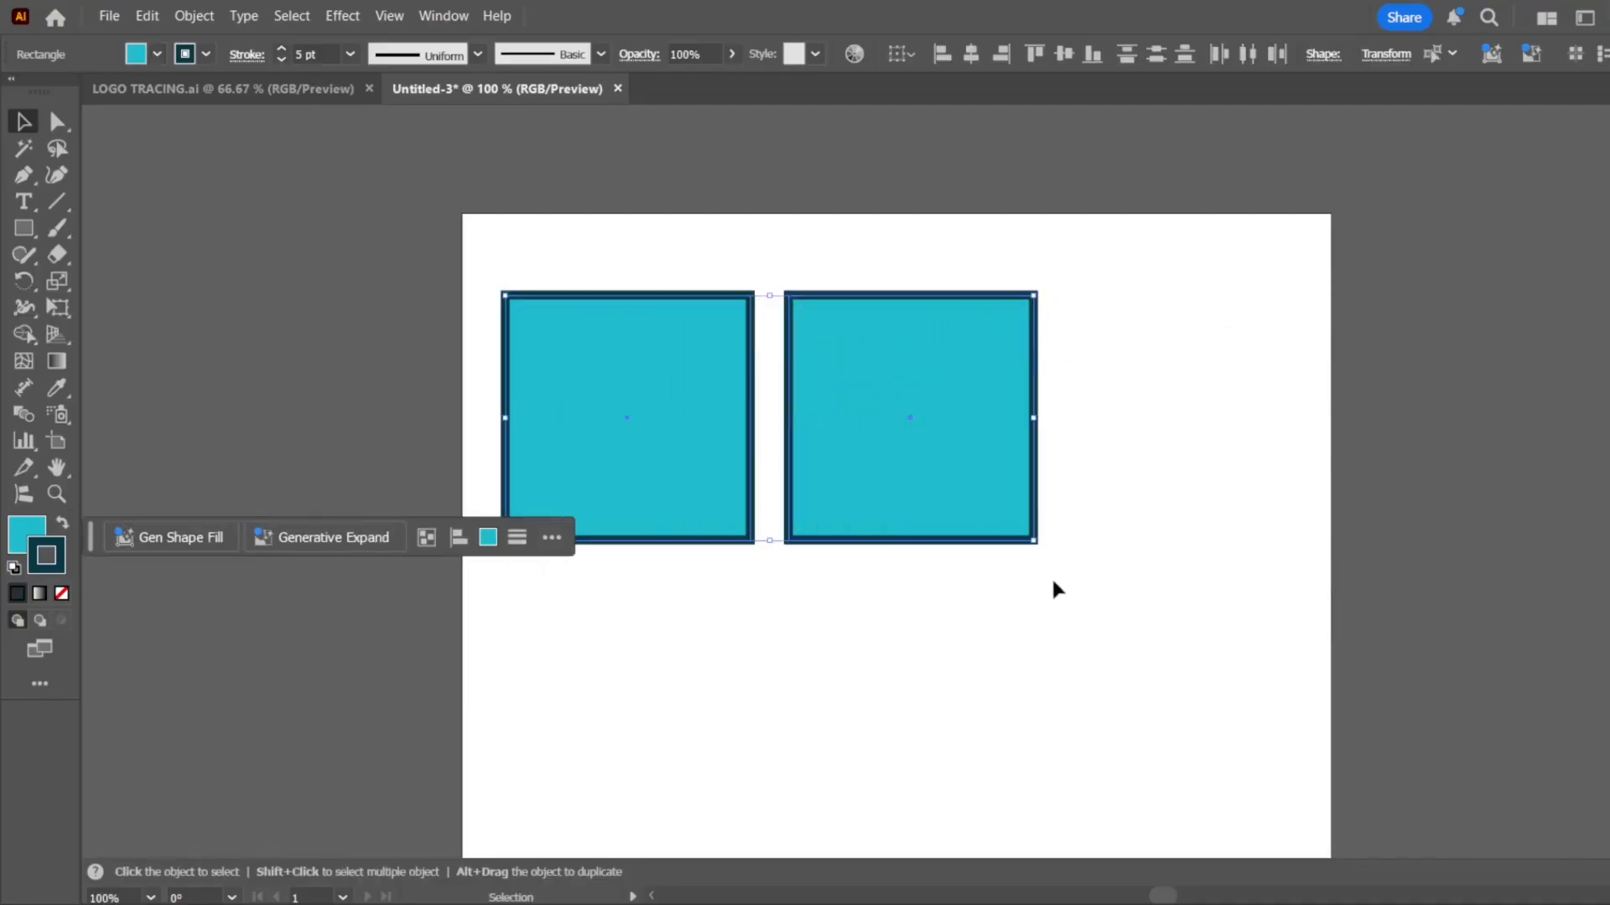
{"action": "left_click_drag", "start_coordinate": [1034, 544], "coordinate": [852, 496]}
{"action": "left_click", "coordinate": [852, 496]}
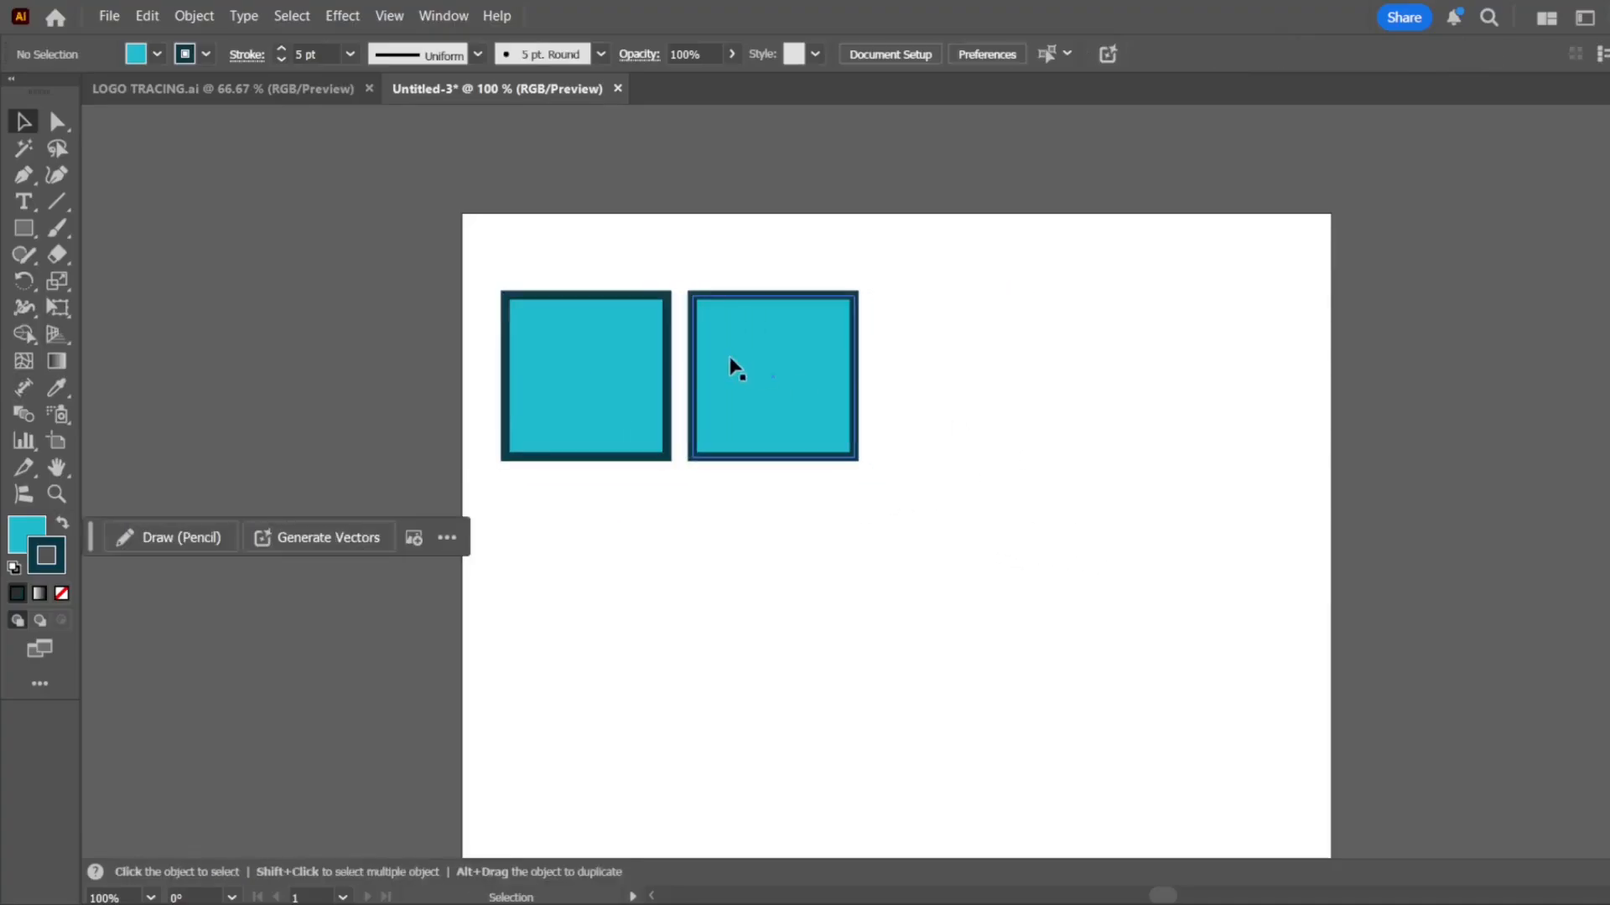
Remove the stroke from the second square so that it keeps only its blue fill
{"action": "scroll", "coordinate": [795, 381], "scroll_direction": "up", "scroll_amount": 2}
{"action": "left_click", "coordinate": [792, 376]}
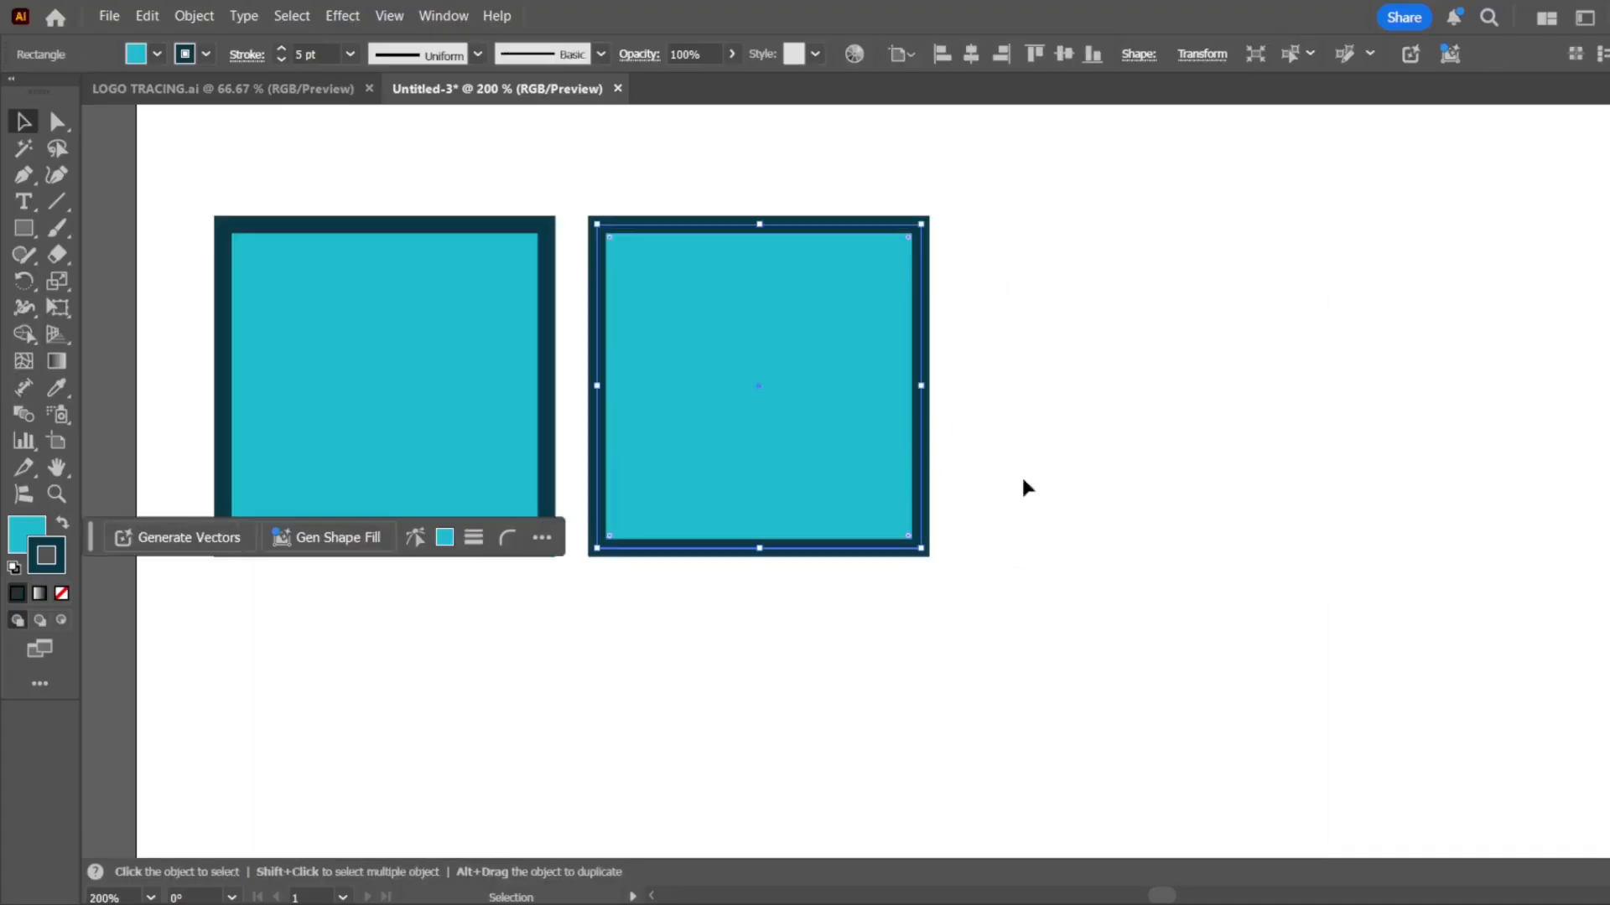
{"action": "left_click", "coordinate": [61, 593]}
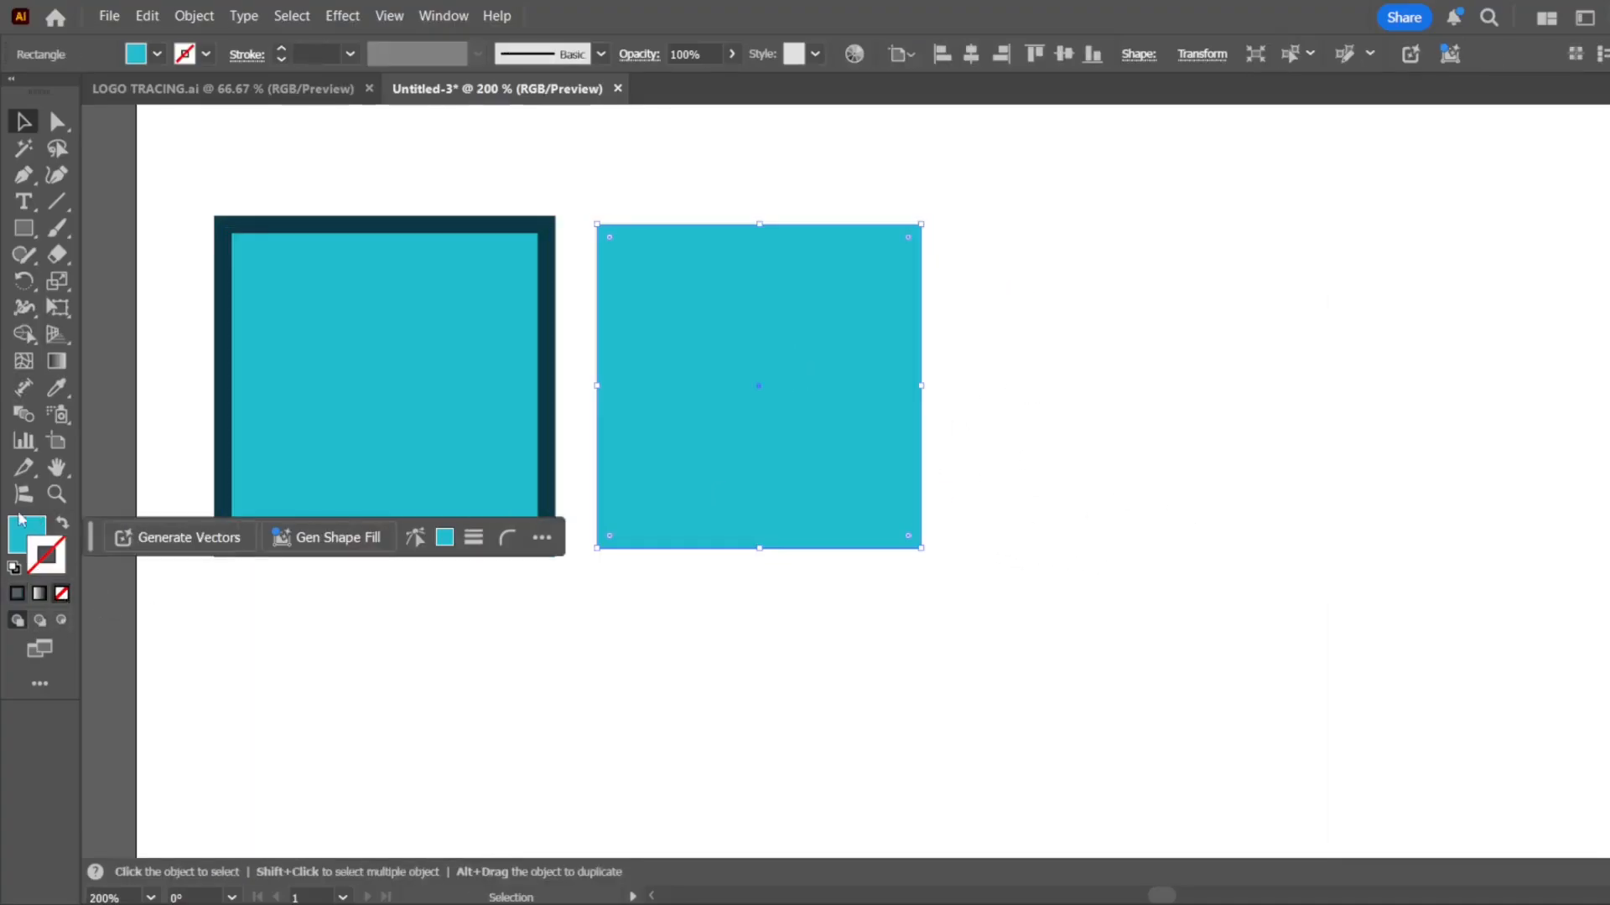
{"action": "left_click", "coordinate": [21, 530]}
{"action": "left_click", "coordinate": [757, 662]}
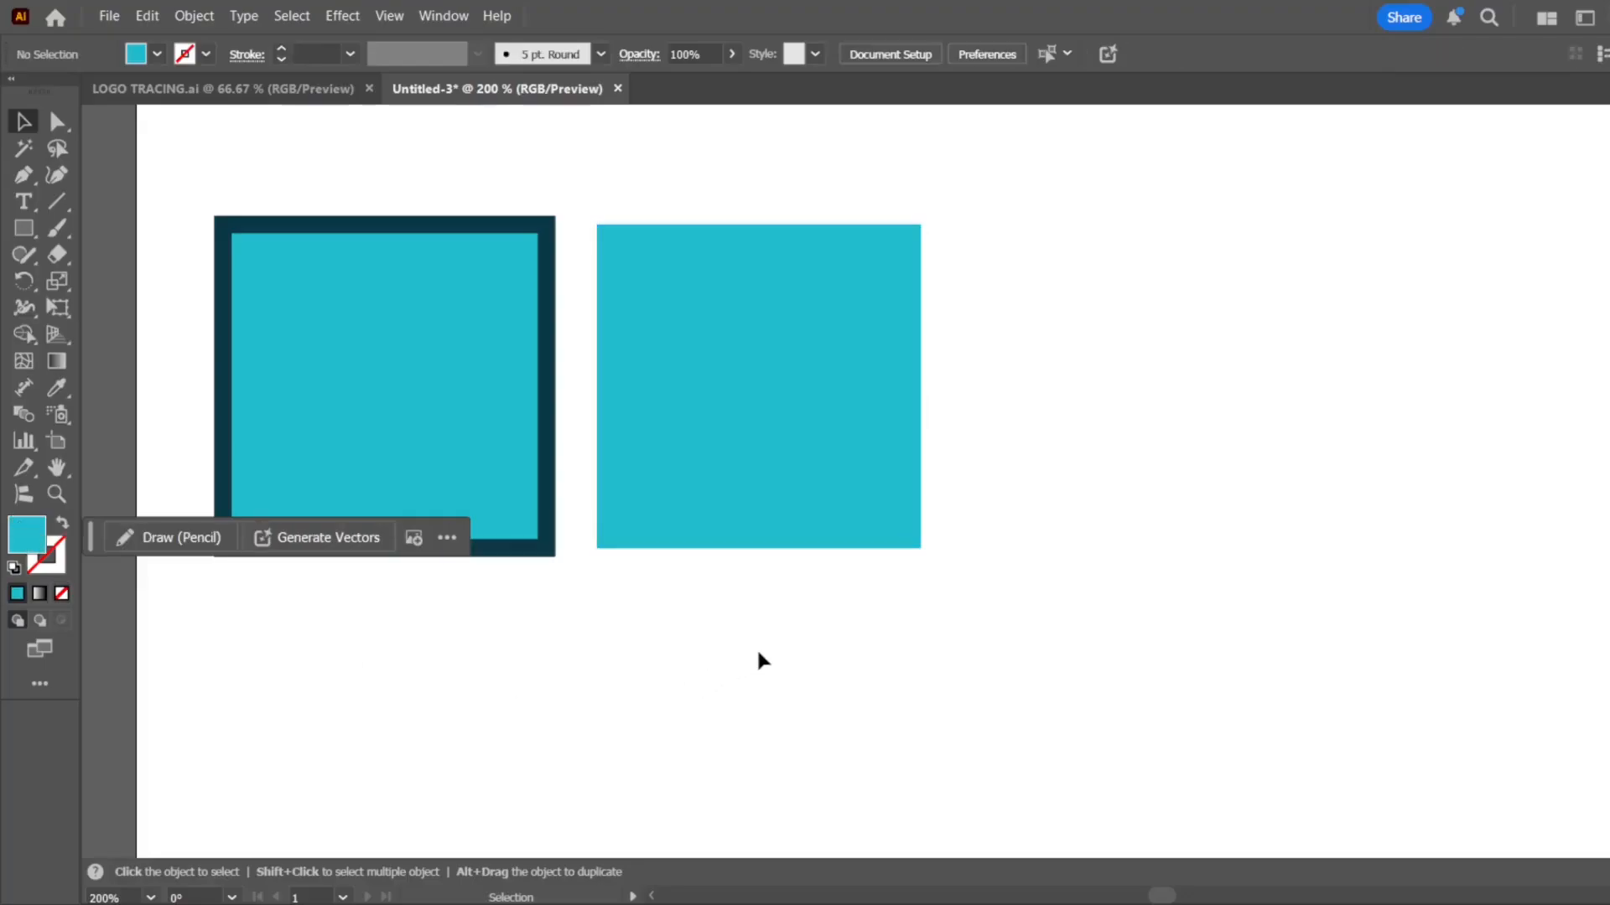
Duplicate the fill-only square to its right and give the copy a dark teal stroke of 4 pt
{"action": "left_click", "coordinate": [889, 393]}
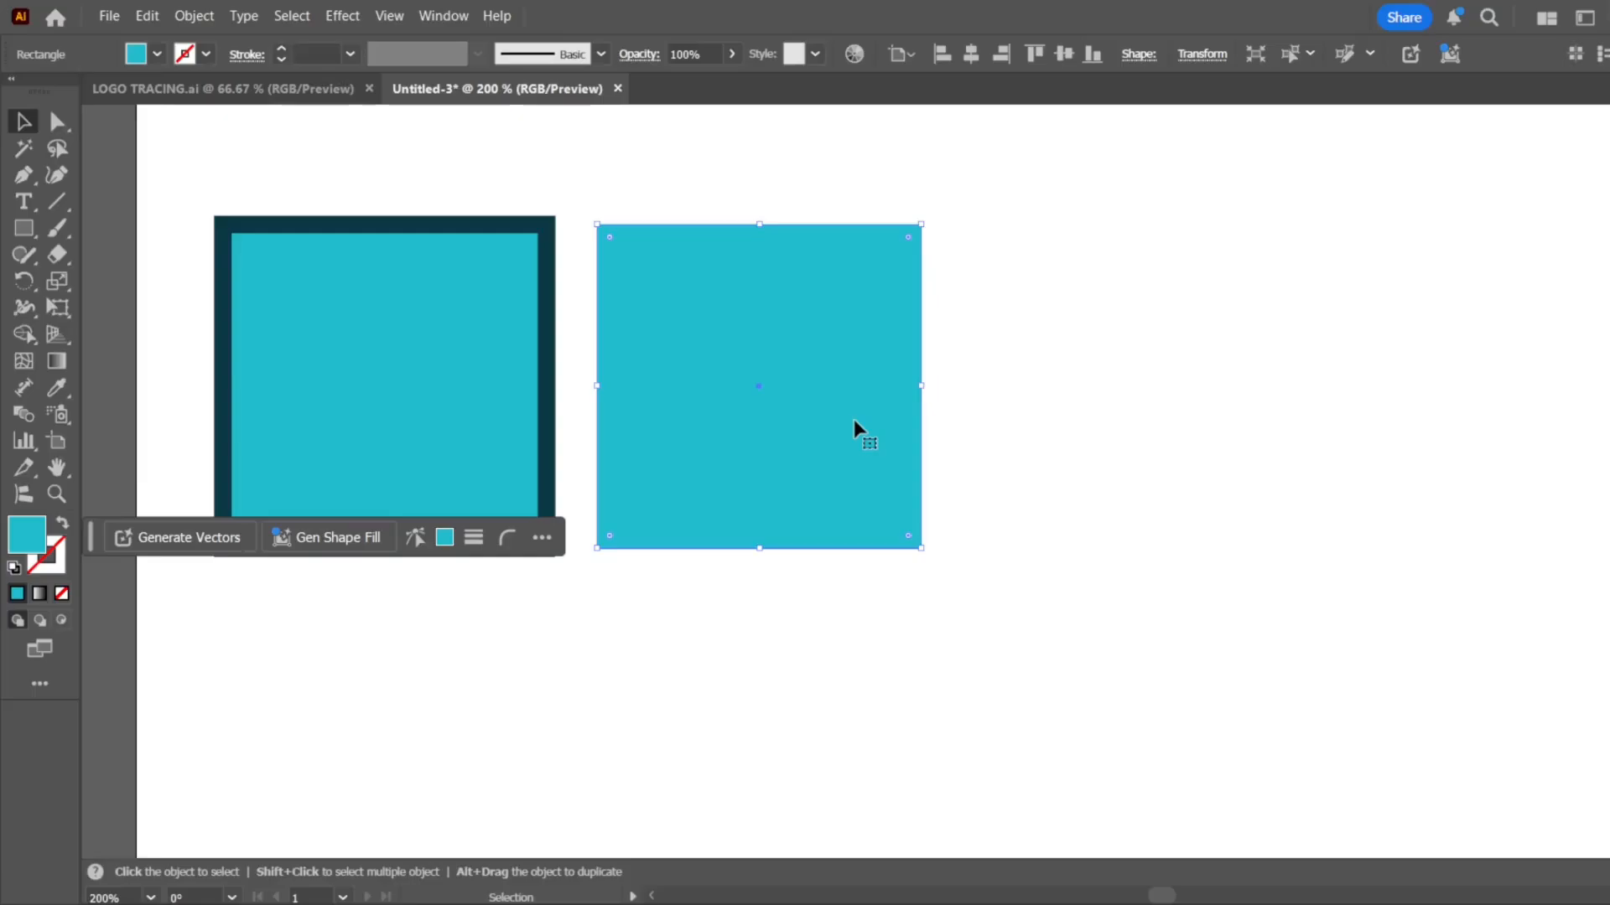
{"action": "left_click_drag", "start_coordinate": [807, 409], "coordinate": [1185, 420]}
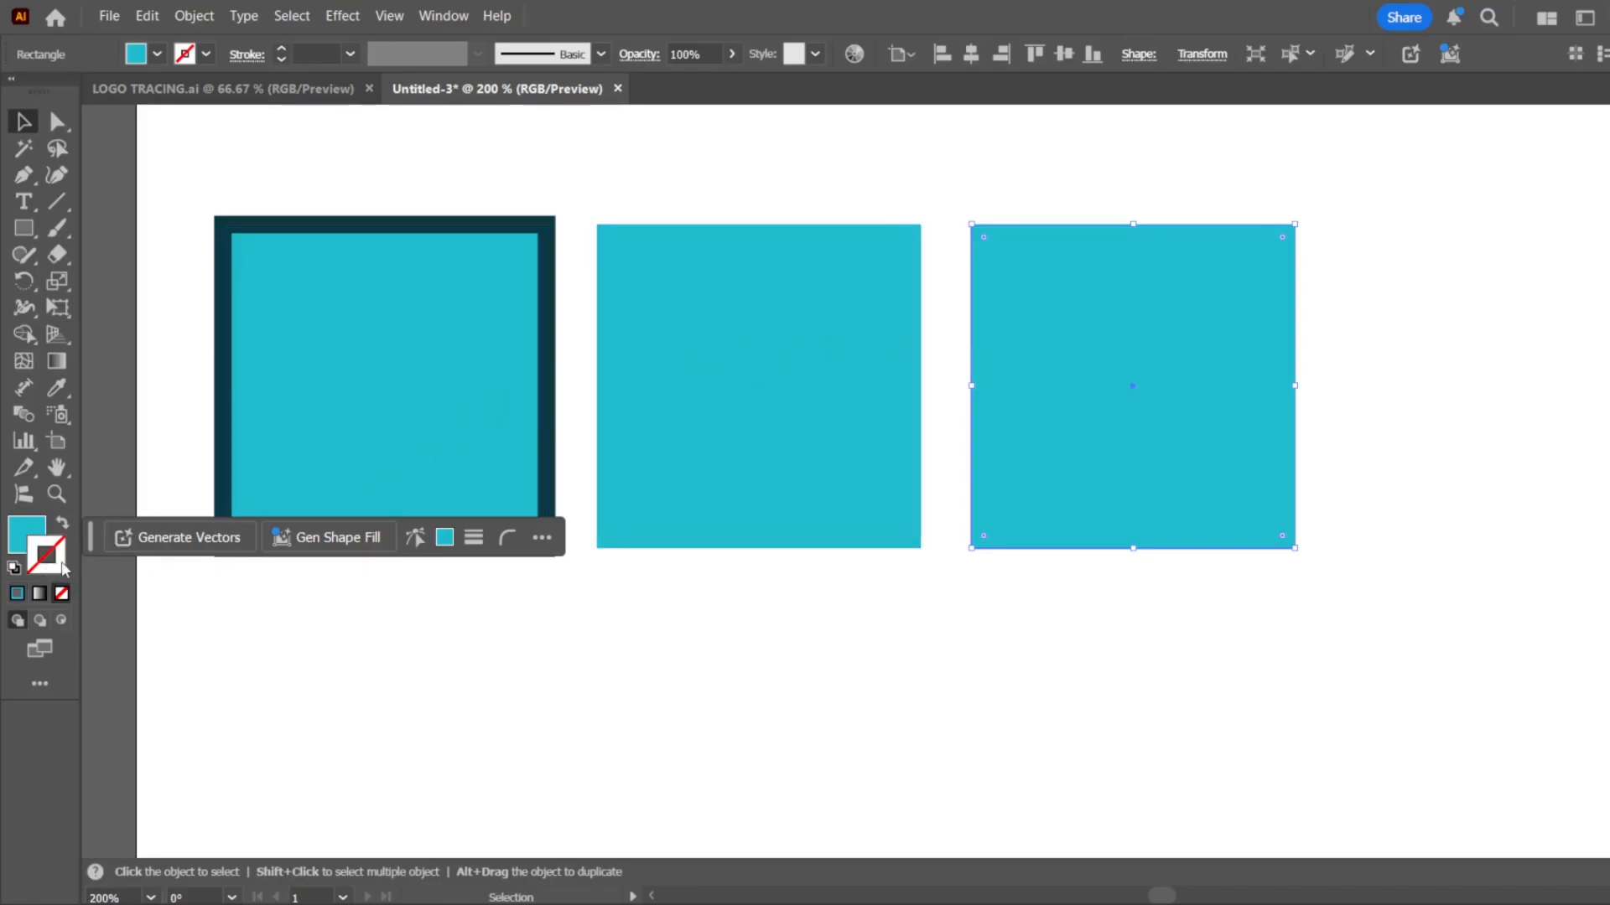
{"action": "key", "text": "comma"}
{"action": "left_click", "coordinate": [772, 477]}
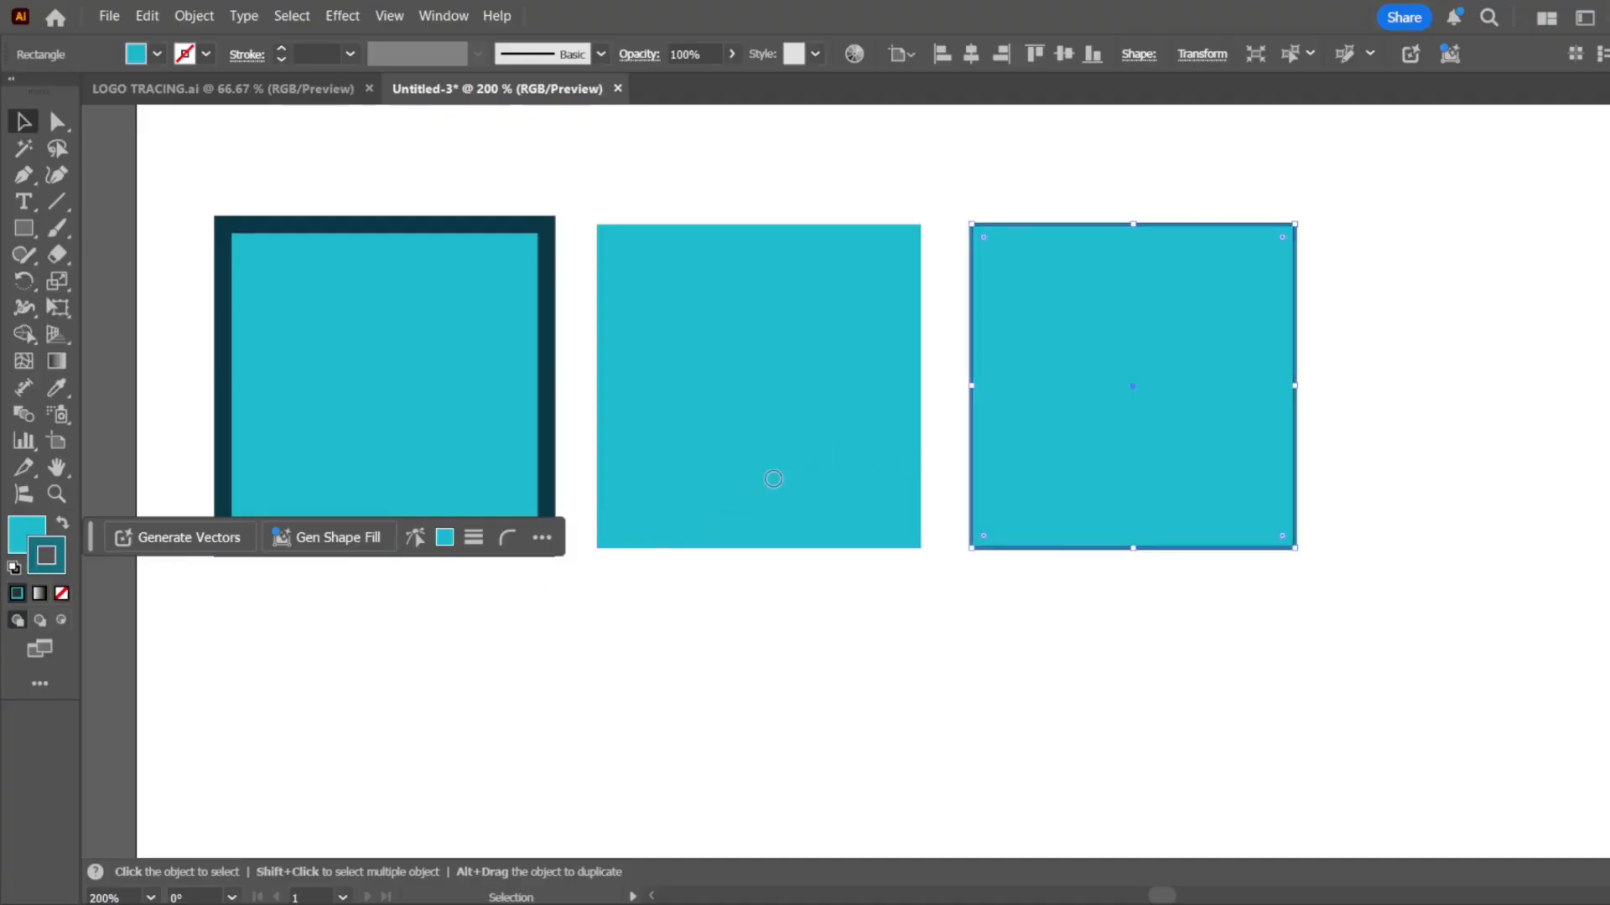
{"action": "left_click", "coordinate": [1145, 327]}
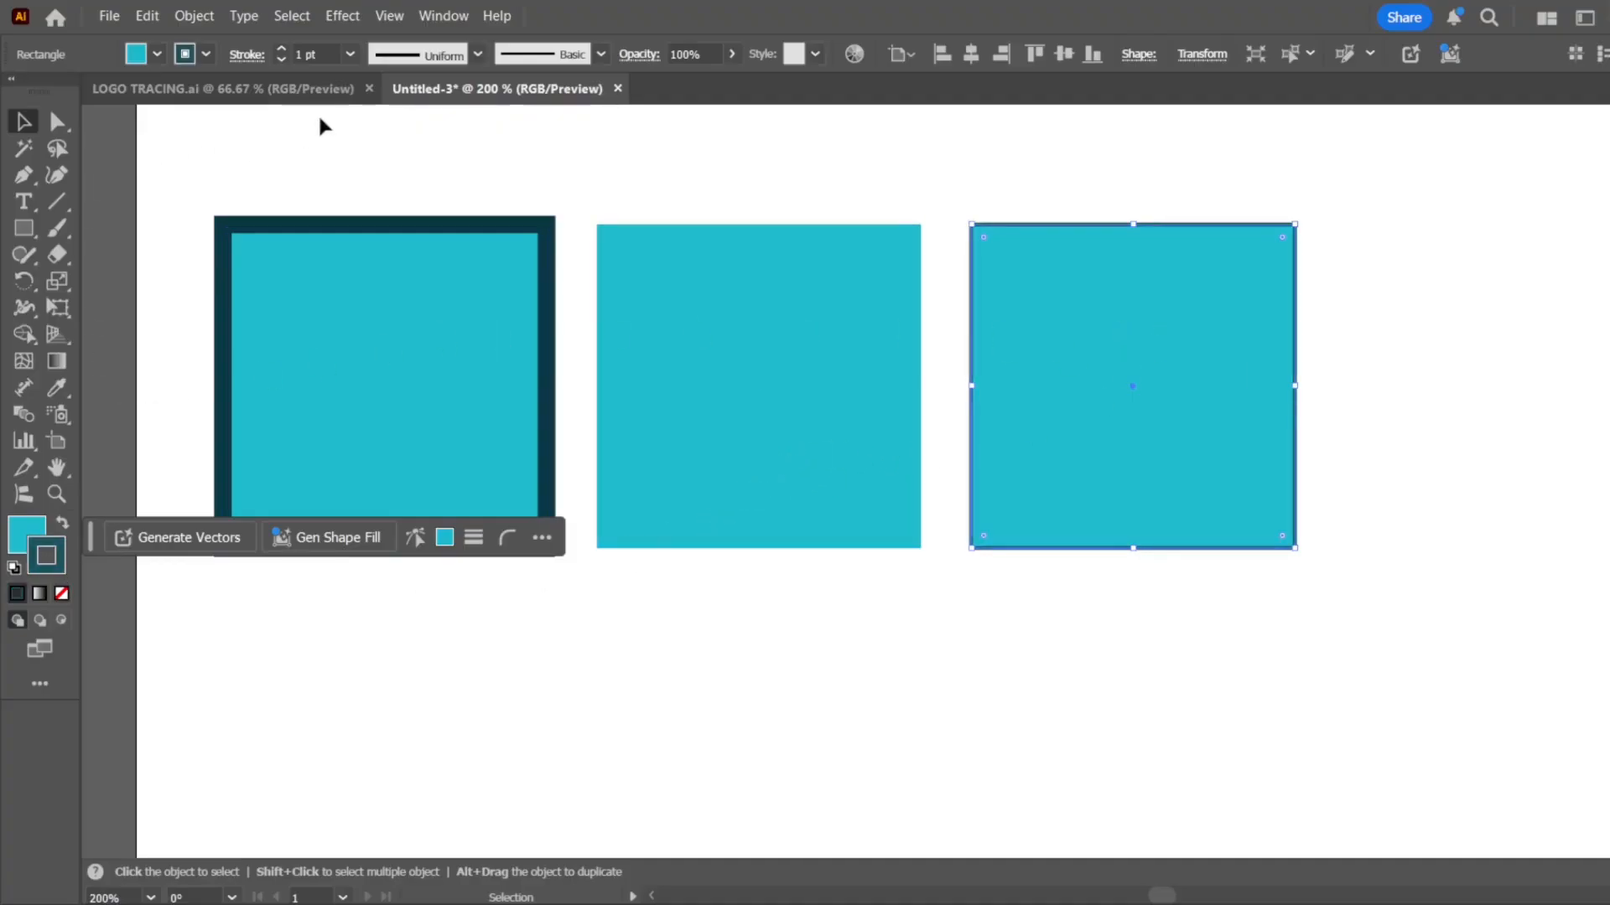
{"action": "left_click", "coordinate": [372, 232]}
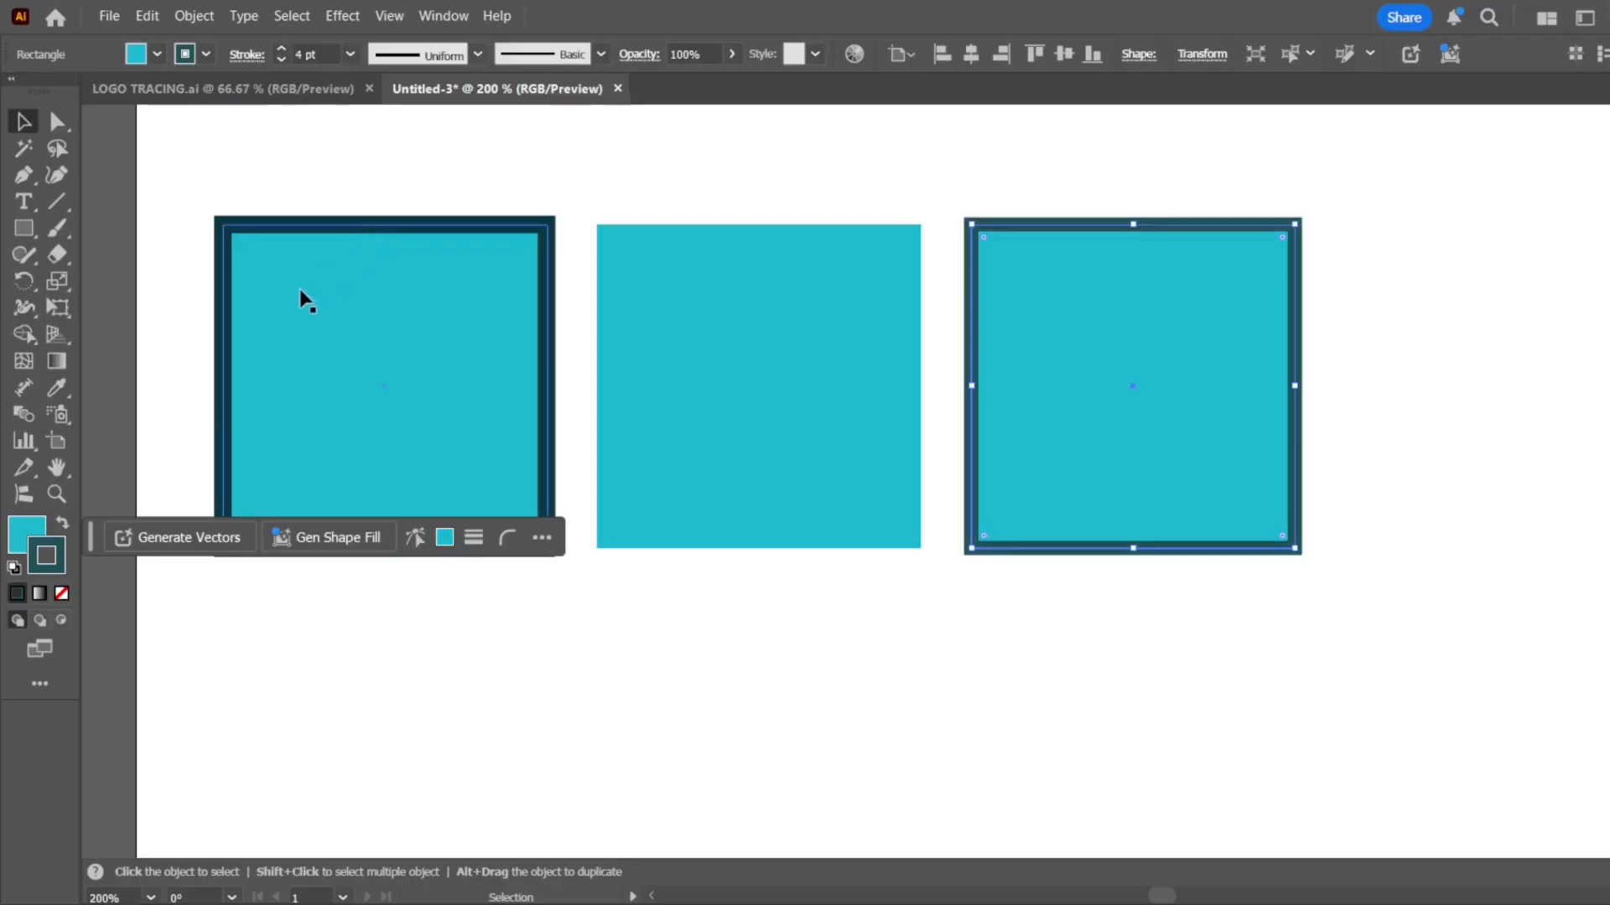
Remove the fill from the third square so that it keeps only its stroke
{"action": "left_click", "coordinate": [28, 529]}
{"action": "left_click", "coordinate": [63, 593]}
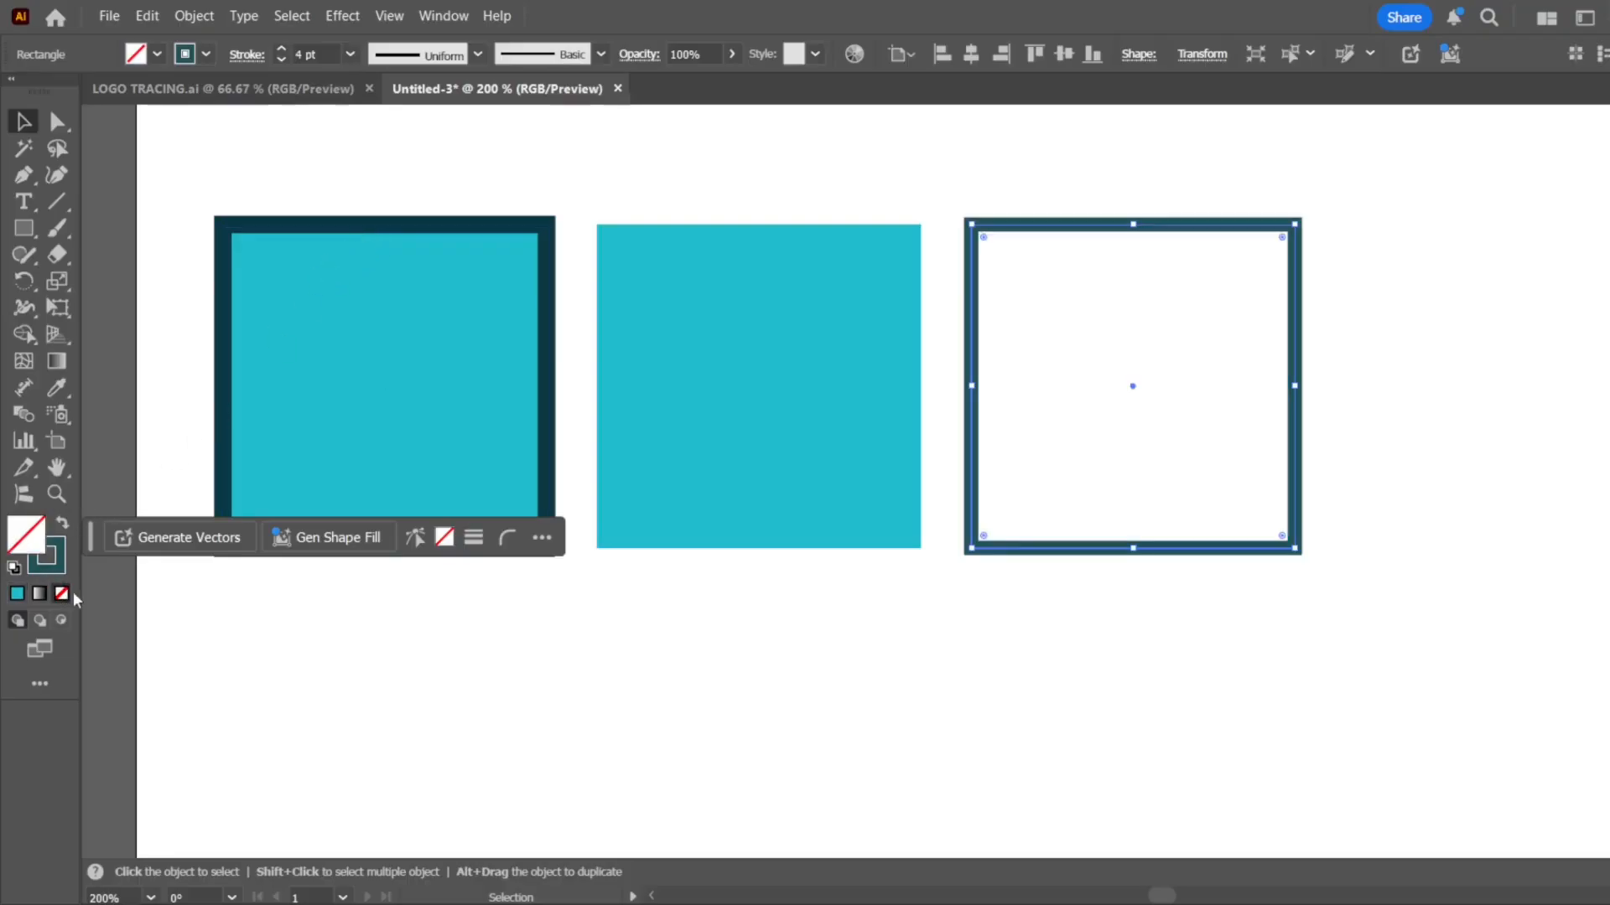
{"action": "scroll", "coordinate": [936, 432], "scroll_direction": "down", "scroll_amount": 2}
{"action": "left_click", "coordinate": [843, 580]}
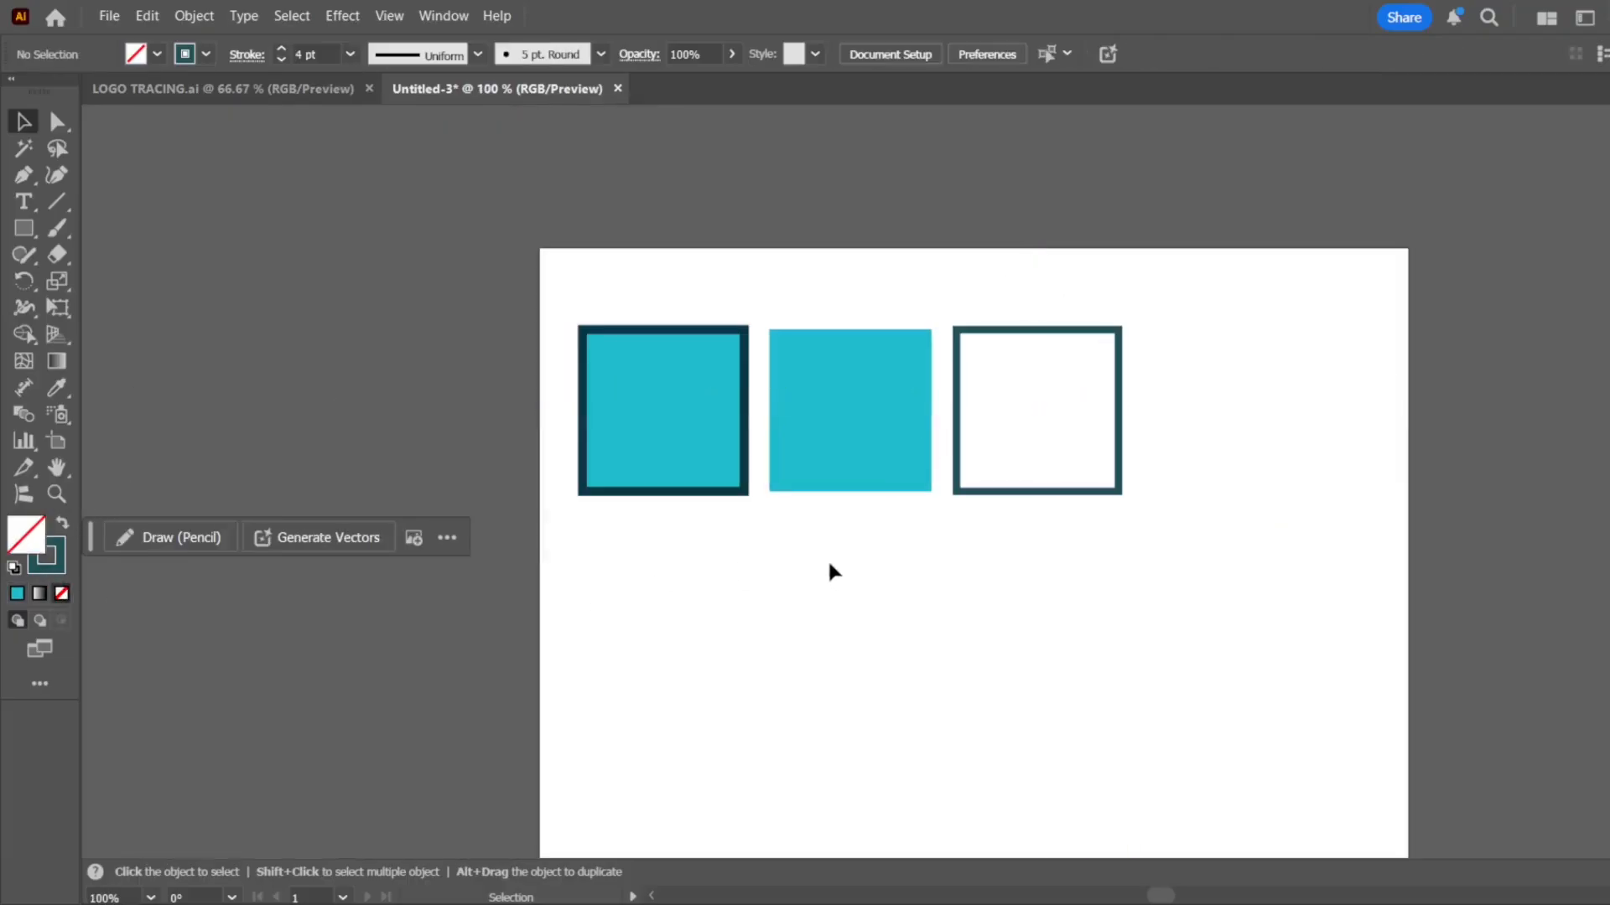
Enlarge the three squares together and position the row across the artboard's width
{"action": "left_click_drag", "start_coordinate": [1267, 381], "coordinate": [541, 501]}
{"action": "left_click_drag", "start_coordinate": [1123, 325], "coordinate": [1487, 262]}
{"action": "left_click_drag", "start_coordinate": [1355, 351], "coordinate": [1382, 368]}
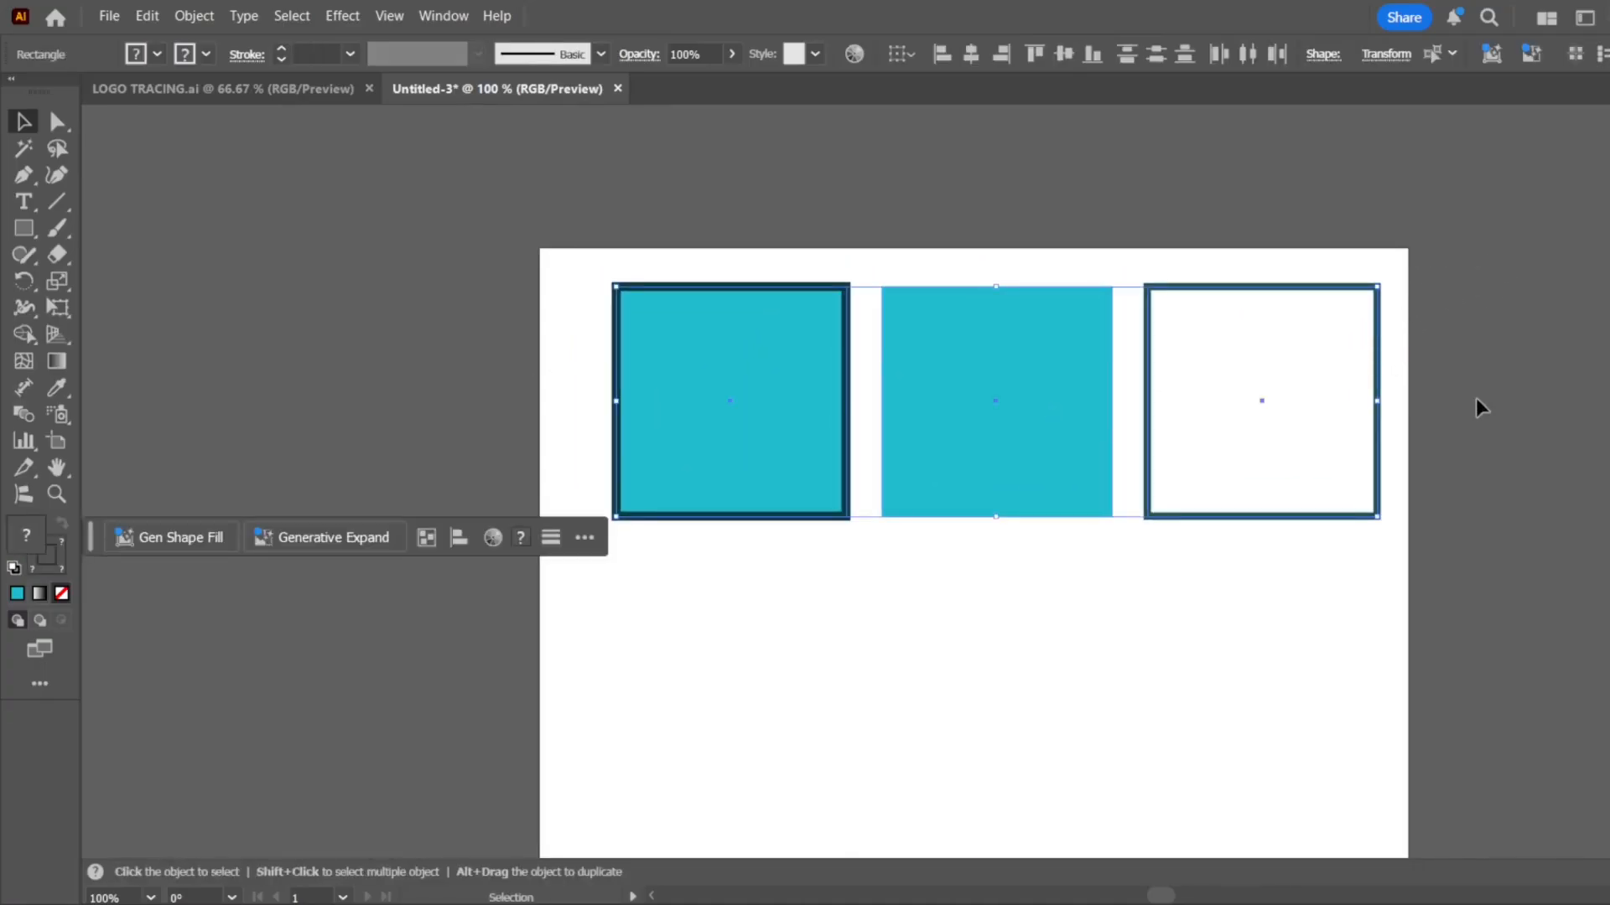
{"action": "left_click", "coordinate": [1475, 398]}
{"action": "scroll", "coordinate": [698, 355], "scroll_direction": "down", "scroll_amount": 2}
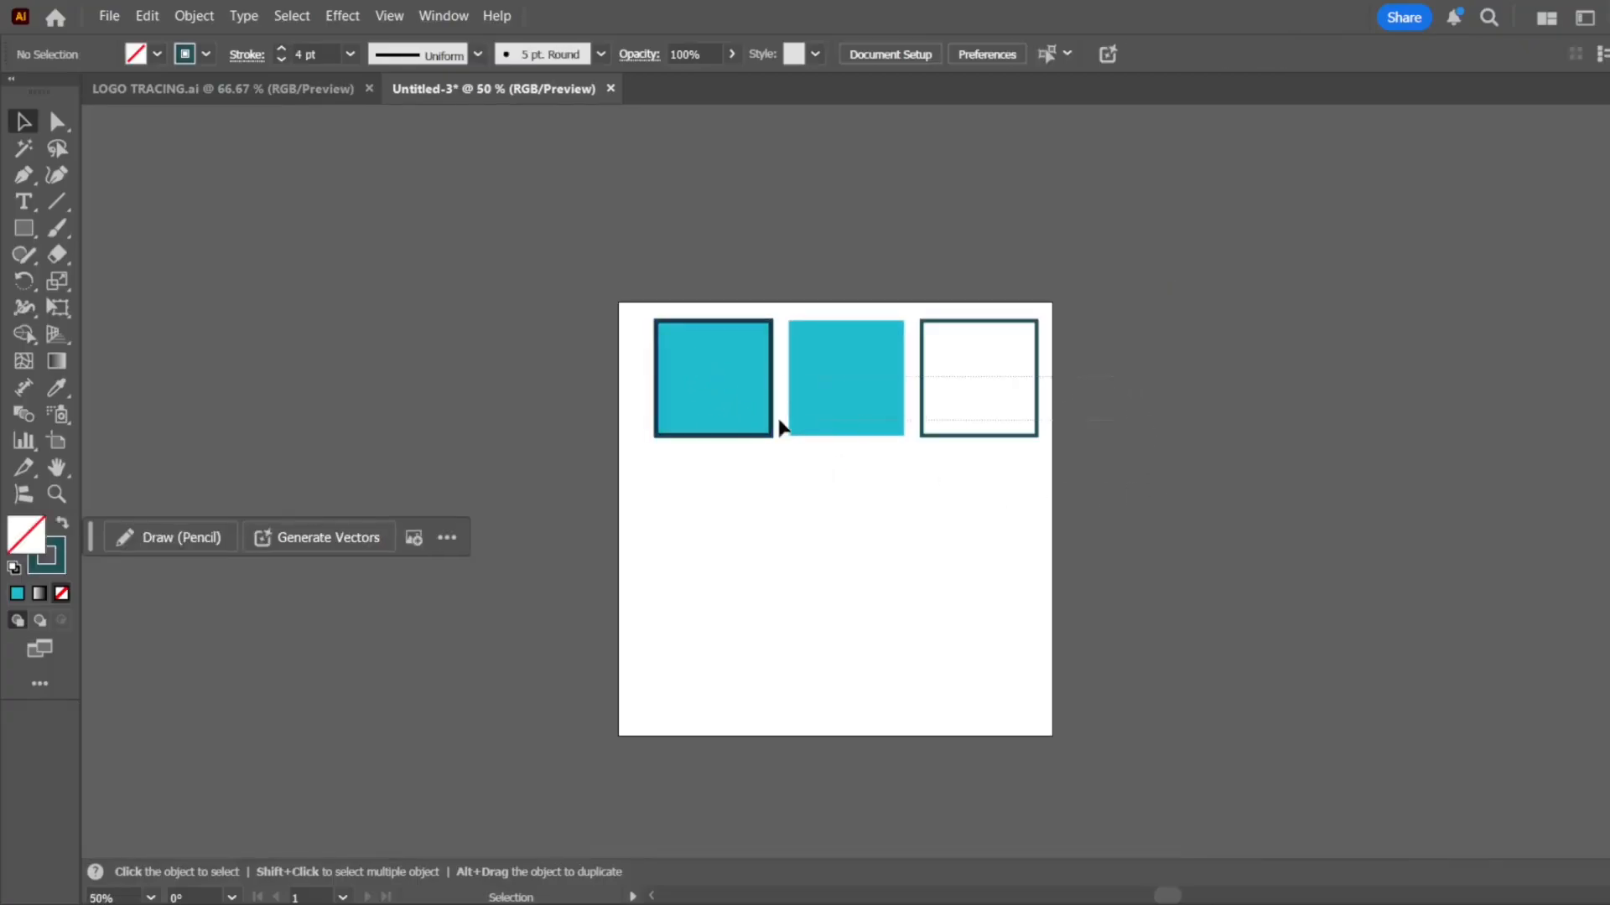
Scale the three squares down together and place the row near the artboard's upper-left corner
{"action": "key", "text": "ctrl+a"}
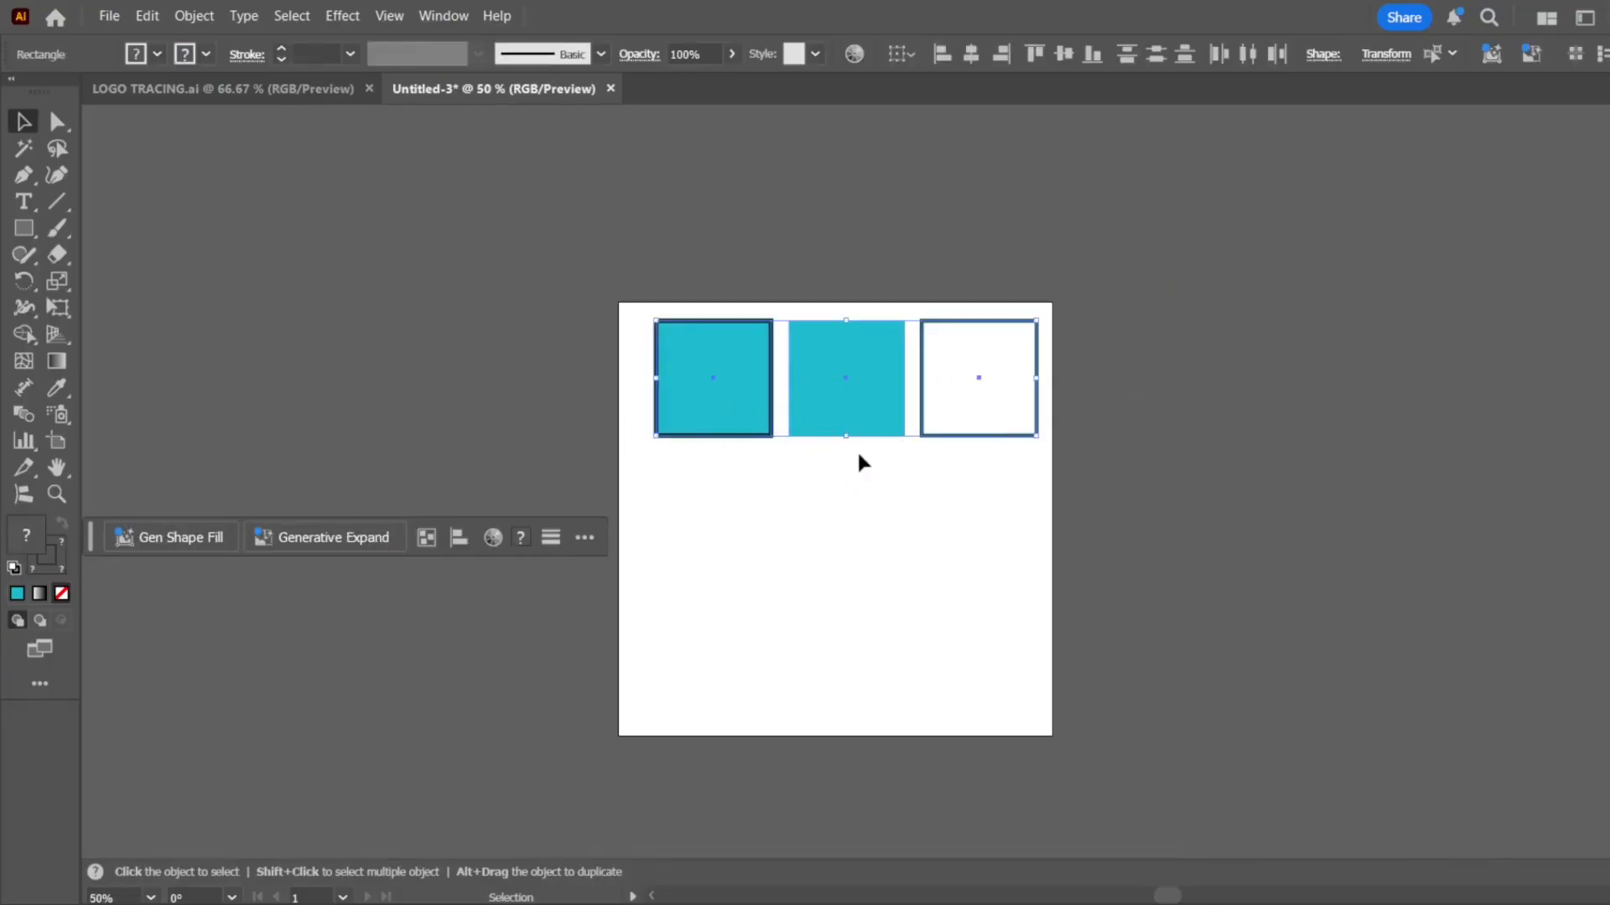
{"action": "left_click_drag", "start_coordinate": [850, 435], "coordinate": [846, 355]}
{"action": "key", "text": "a"}
{"action": "key", "text": "ctrl+z"}
{"action": "key", "text": "v"}
{"action": "left_click_drag", "start_coordinate": [845, 436], "coordinate": [761, 360]}
{"action": "left_click", "coordinate": [997, 415]}
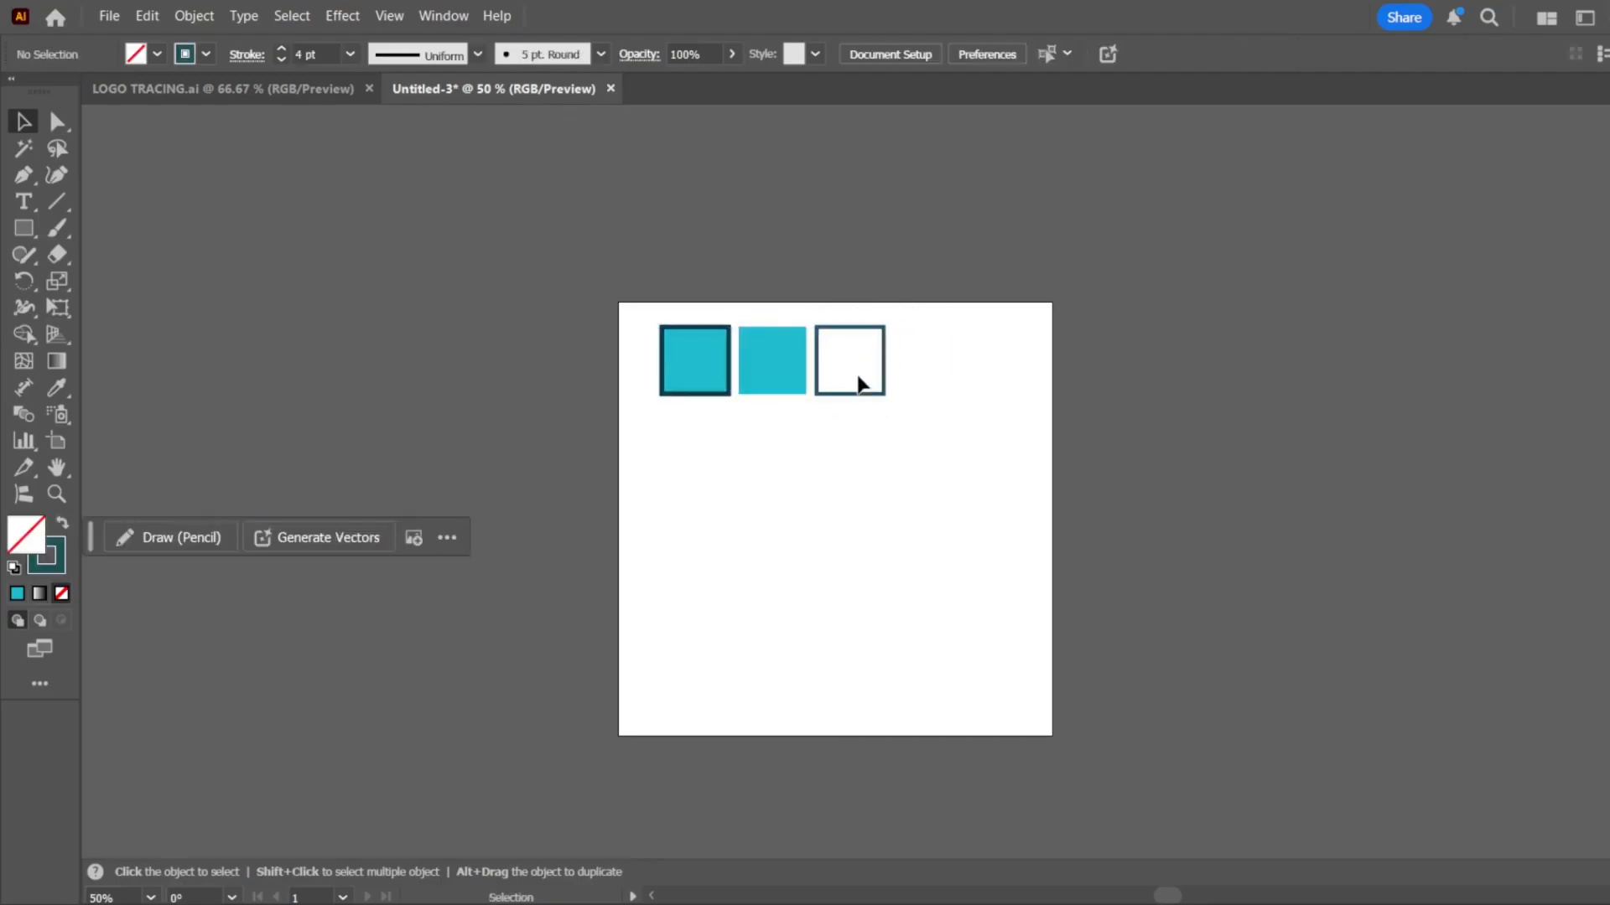
Spread the row by moving the outlined square near the artboard's right edge and the fill-only square to the middle
{"action": "left_click_drag", "start_coordinate": [887, 381], "coordinate": [1009, 384]}
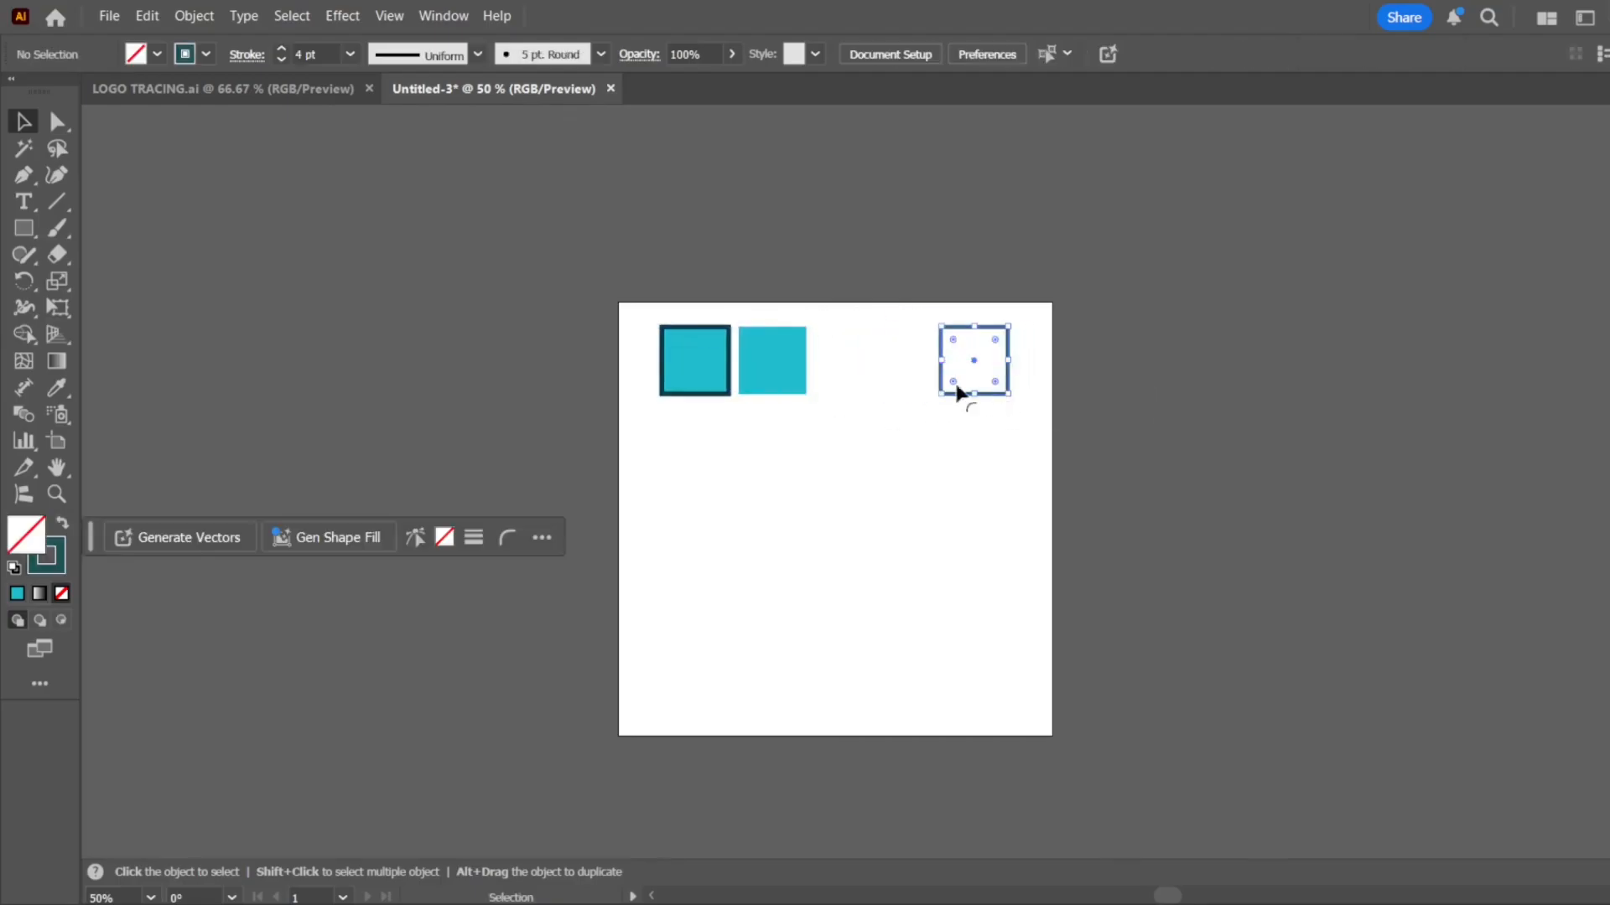
{"action": "left_click_drag", "start_coordinate": [791, 390], "coordinate": [854, 390]}
{"action": "left_click", "coordinate": [1173, 417]}
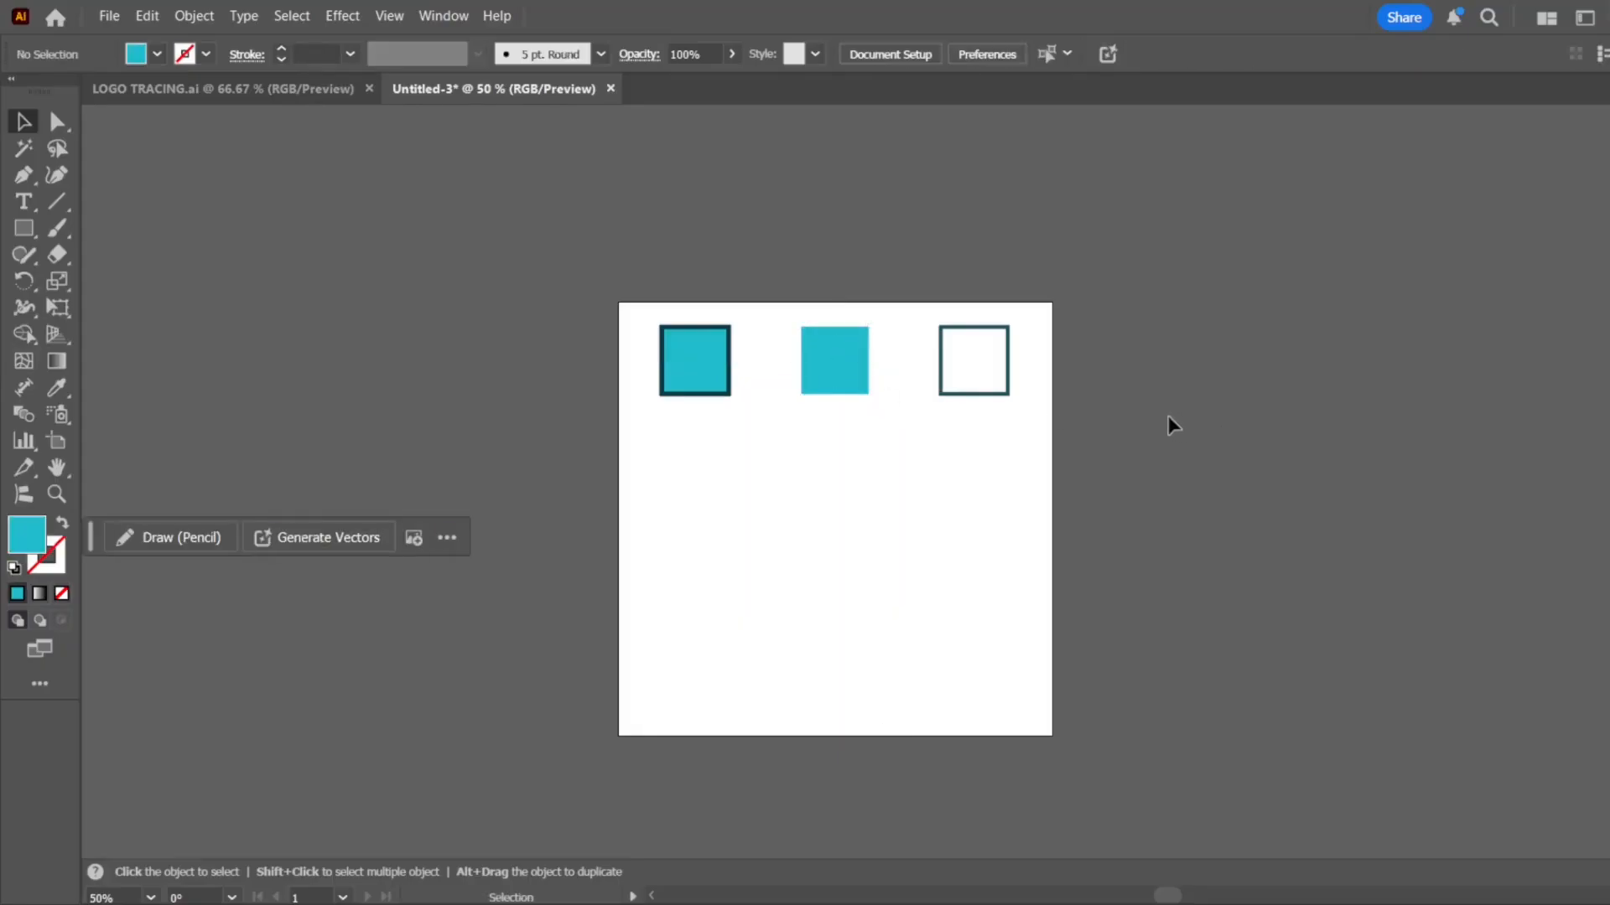
Copy the outlined square below the first square and repeat it to form a second row of three evenly spaced outlines
{"action": "left_click", "coordinate": [989, 396]}
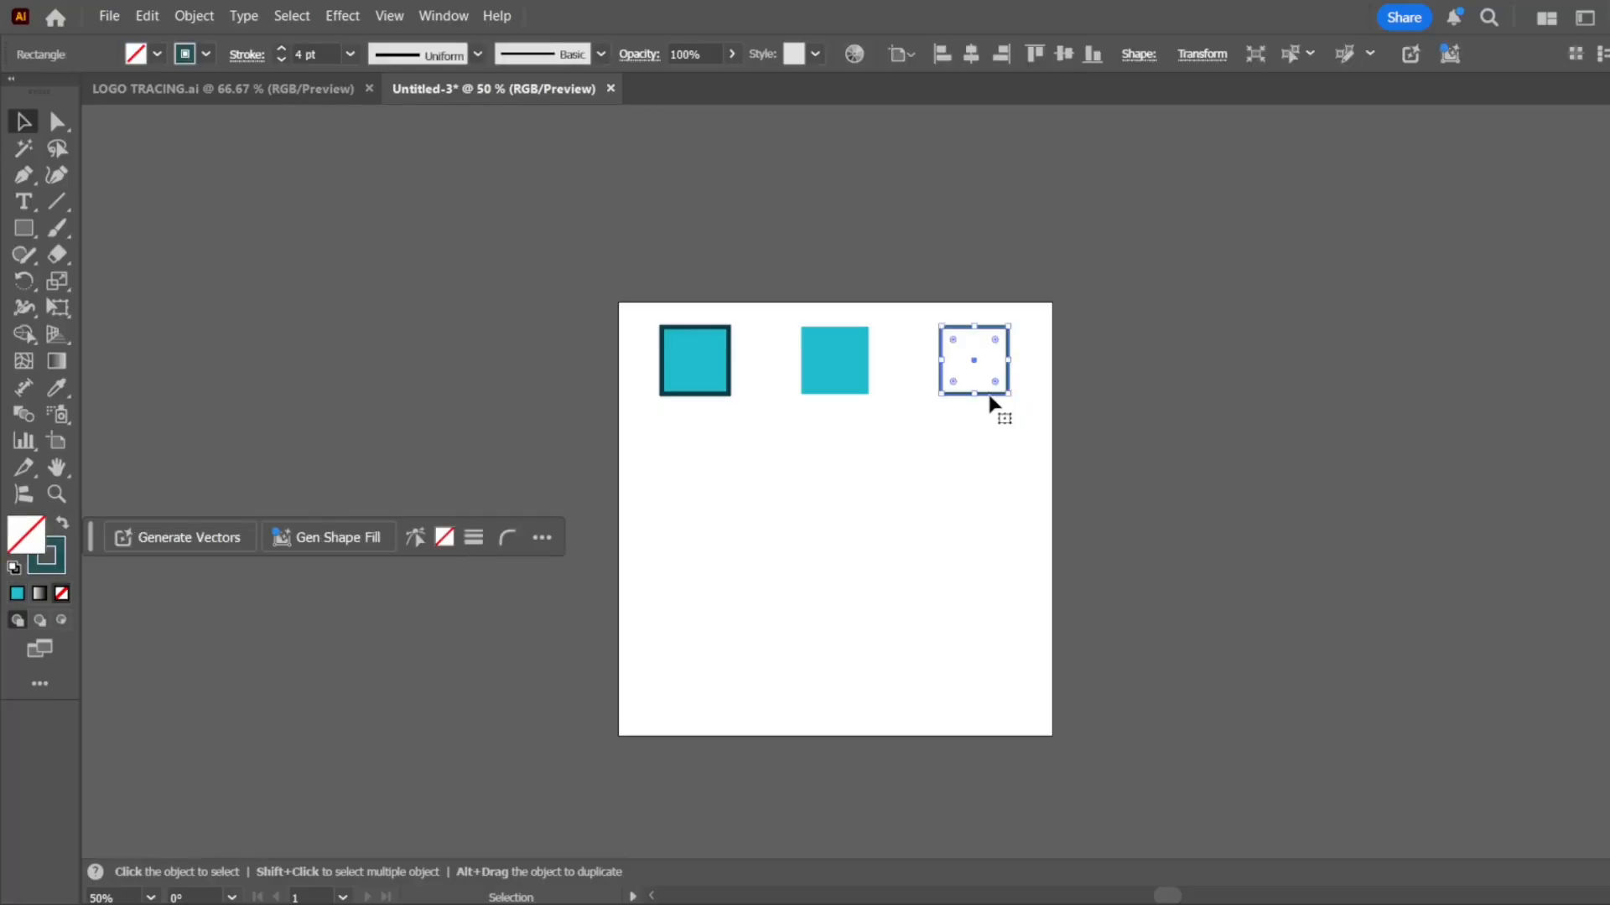
{"action": "left_click_drag", "start_coordinate": [989, 397], "coordinate": [714, 505]}
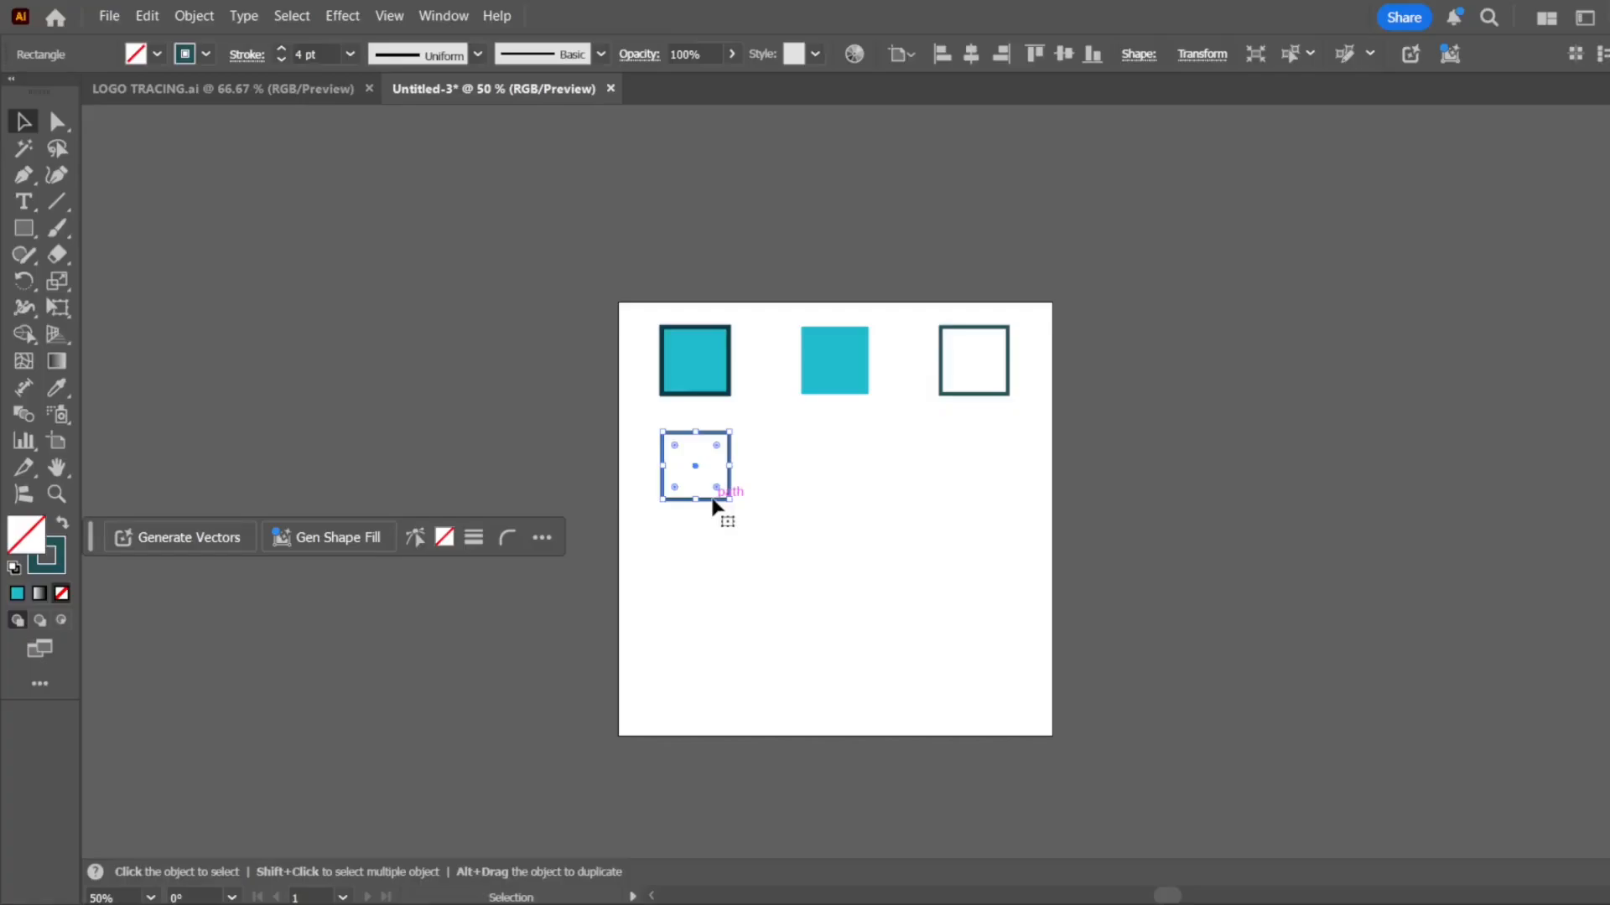
{"action": "left_click_drag", "start_coordinate": [715, 503], "coordinate": [851, 507]}
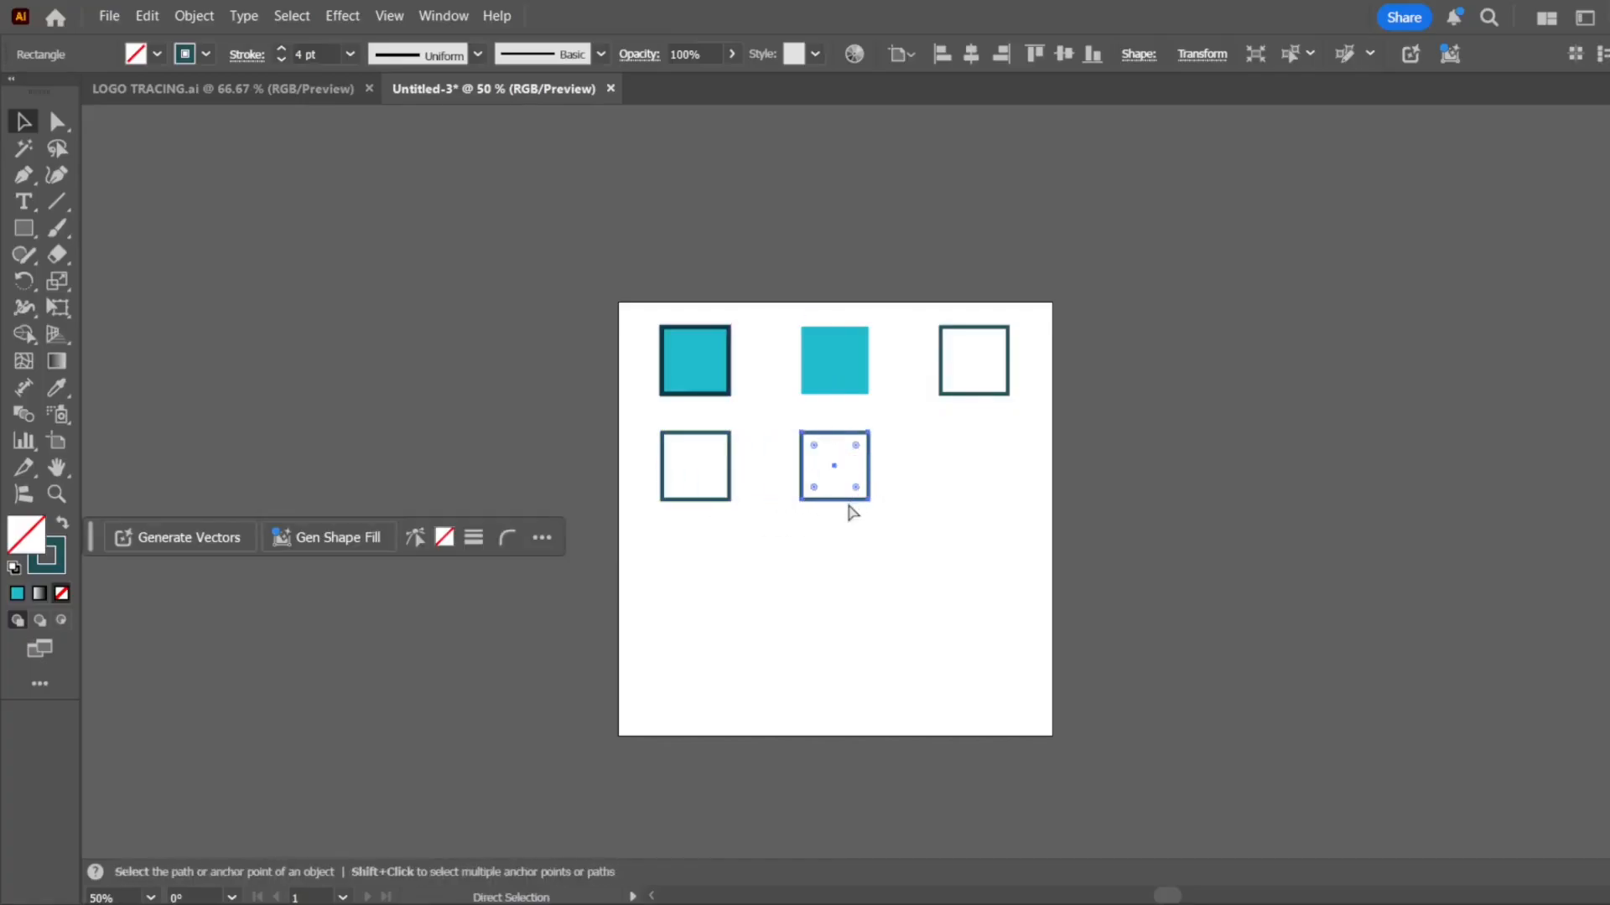
{"action": "key", "text": "ctrl+d"}
{"action": "left_click", "coordinate": [1204, 459]}
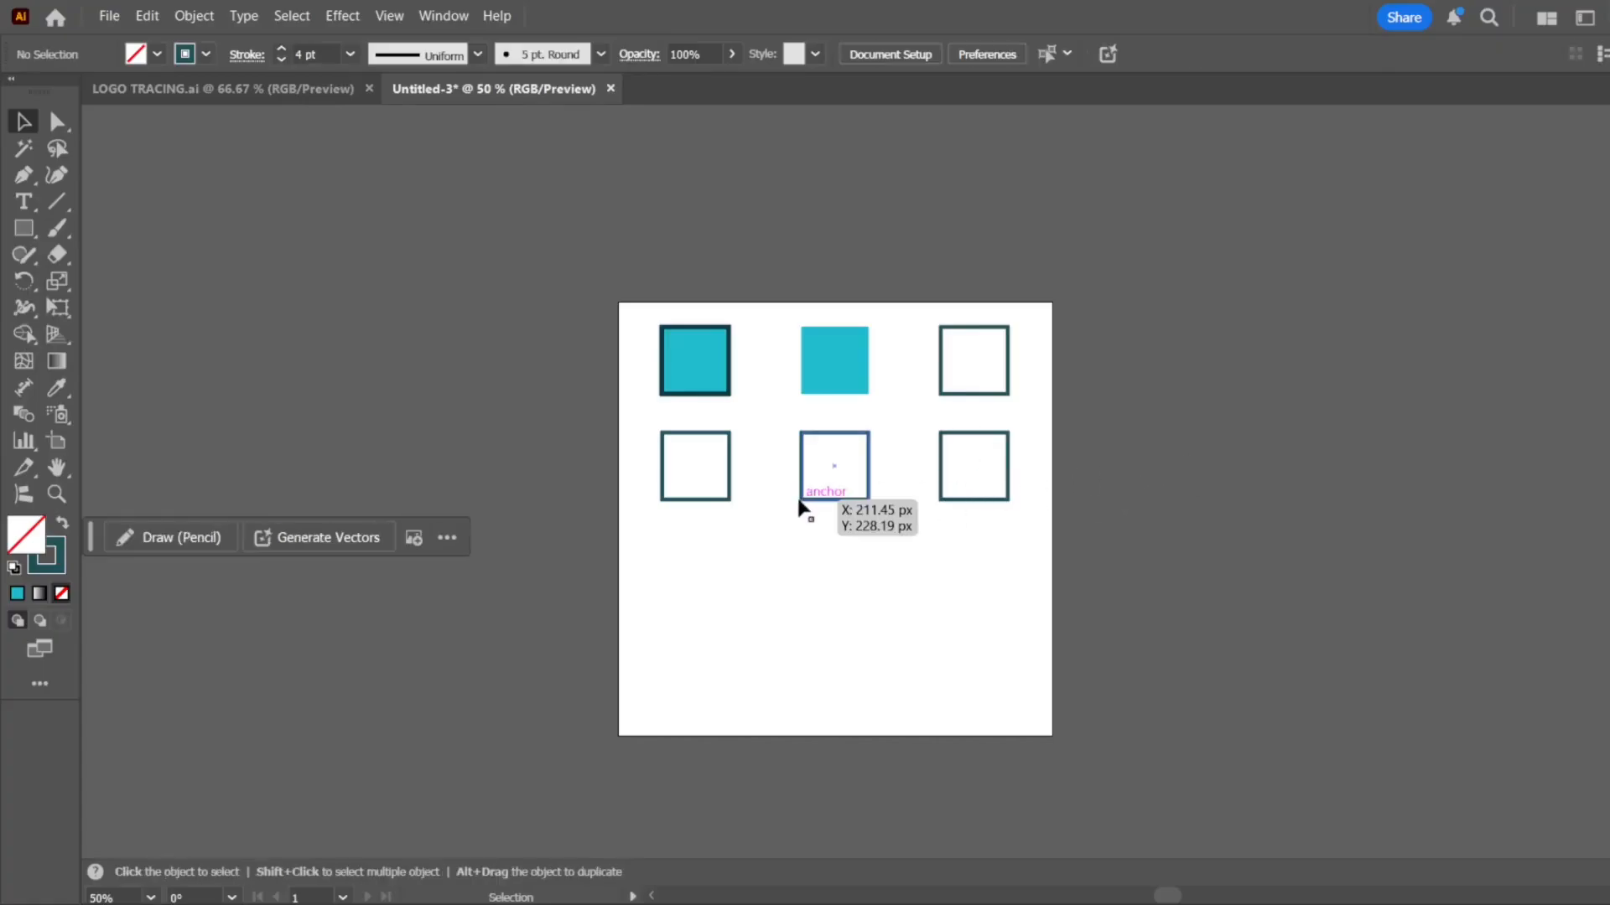
Examine the strokes of the three outlined squares in the second row, selecting them one after another
{"action": "scroll", "coordinate": [789, 501], "scroll_direction": "up", "scroll_amount": 3}
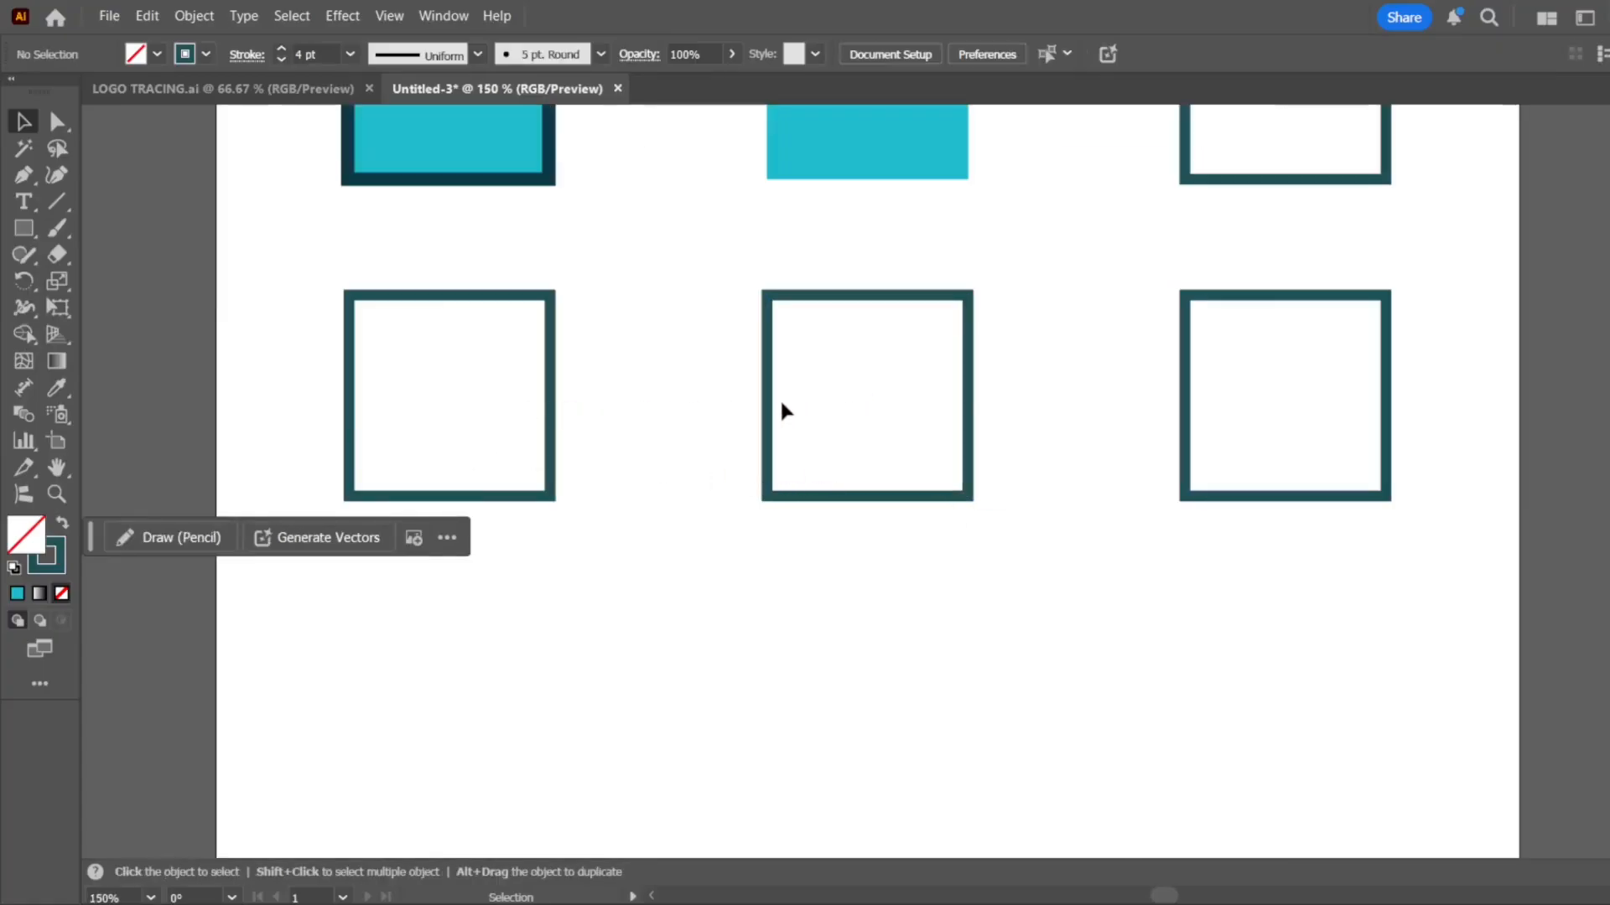
{"action": "key", "text": "alt"}
{"action": "left_click", "coordinate": [1243, 298]}
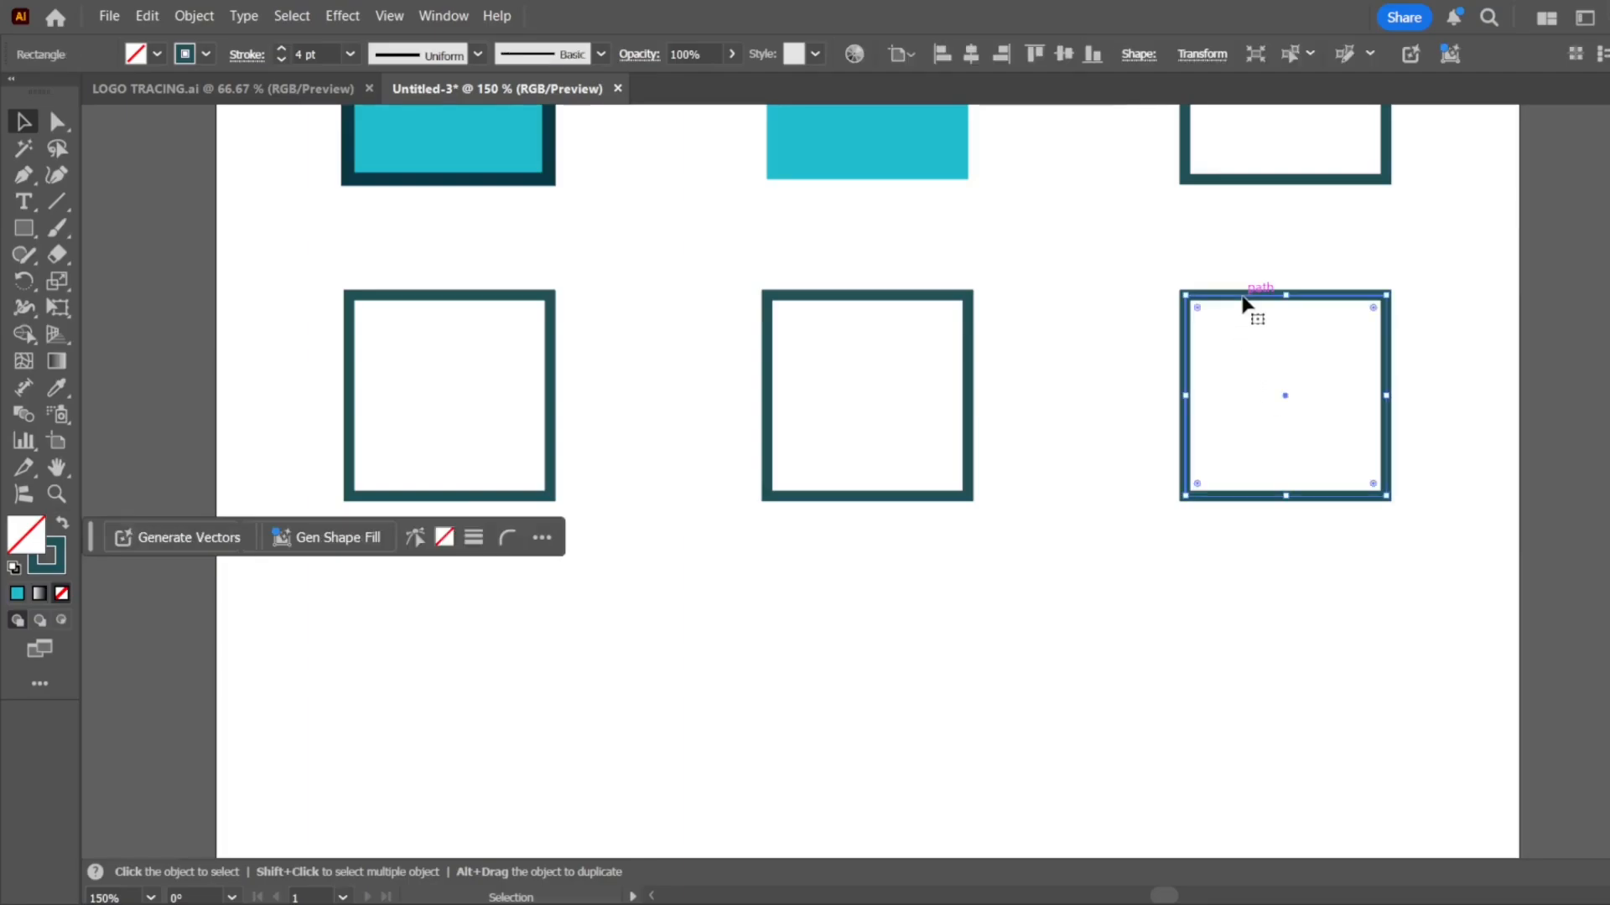
{"action": "left_click", "coordinate": [863, 300]}
{"action": "left_click", "coordinate": [478, 298]}
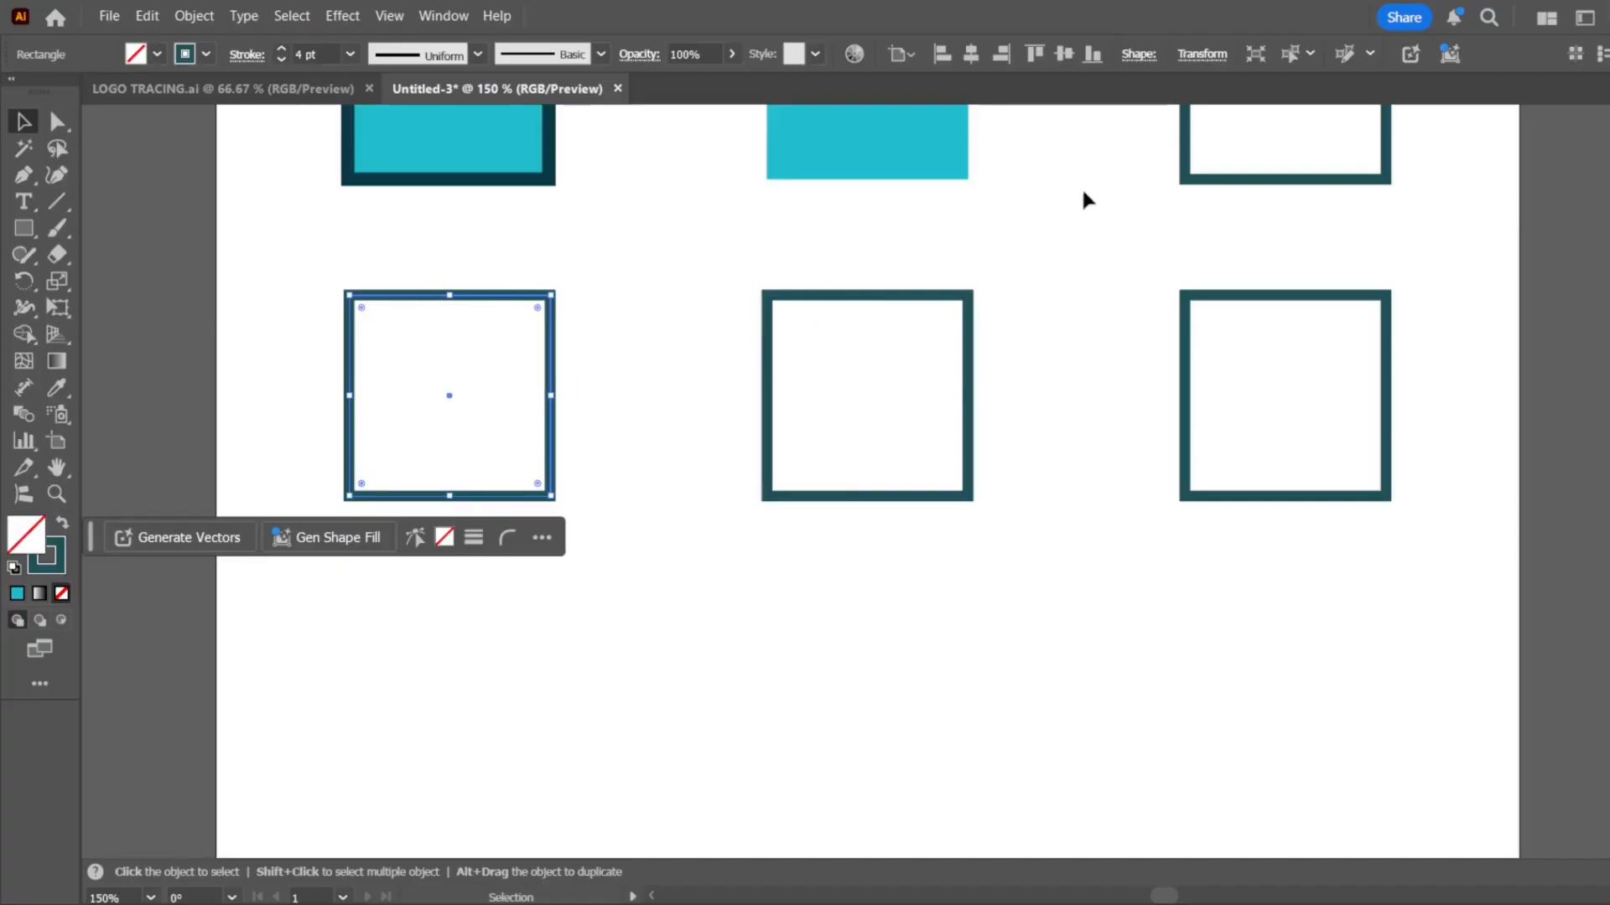
{"action": "key", "text": "i"}
{"action": "left_click_drag", "start_coordinate": [623, 278], "coordinate": [248, 530]}
{"action": "left_click_drag", "start_coordinate": [745, 277], "coordinate": [981, 595]}
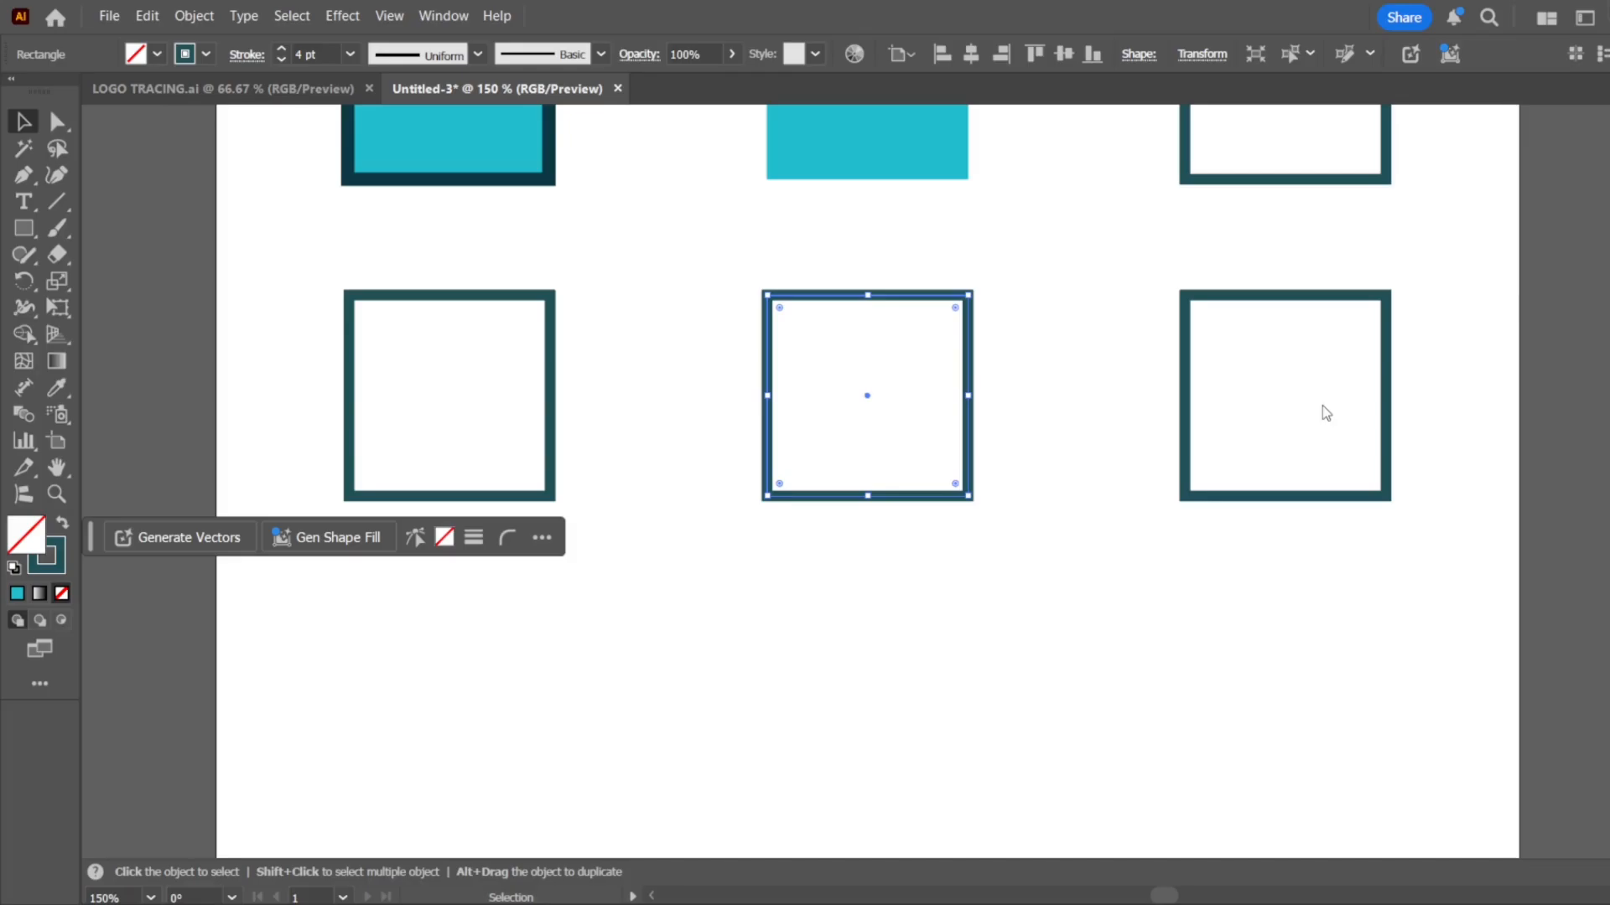
Align the middle second-row square's stroke to the inside and set its weight to 8 pt
{"action": "key", "text": "ctrl+z"}
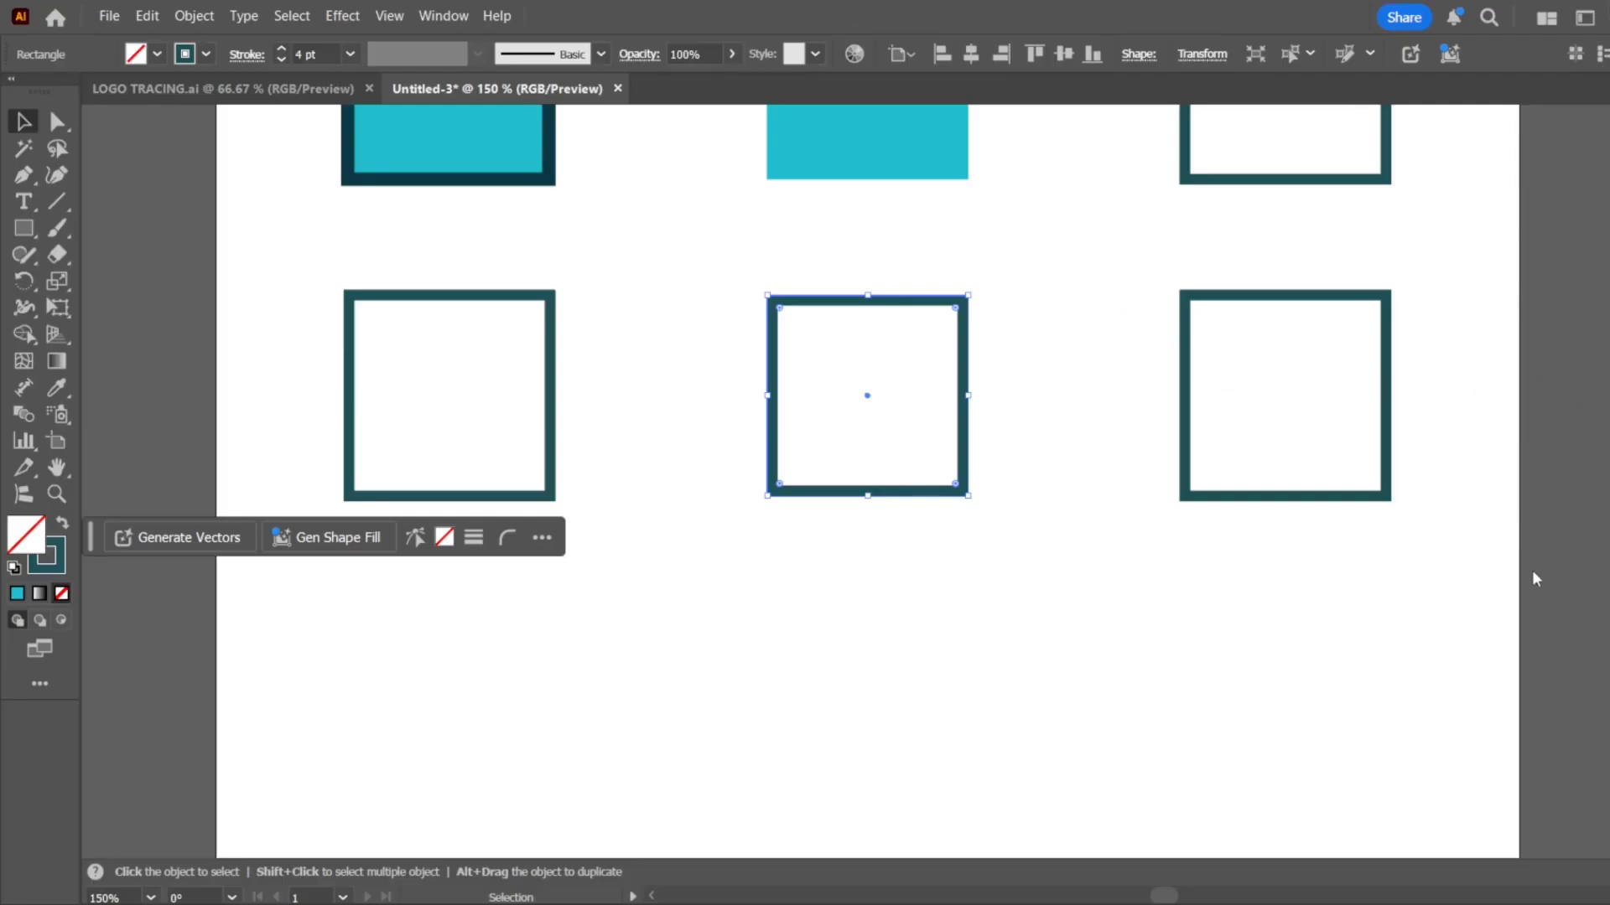
{"action": "type", "text": "8"}
{"action": "key", "text": "Return"}
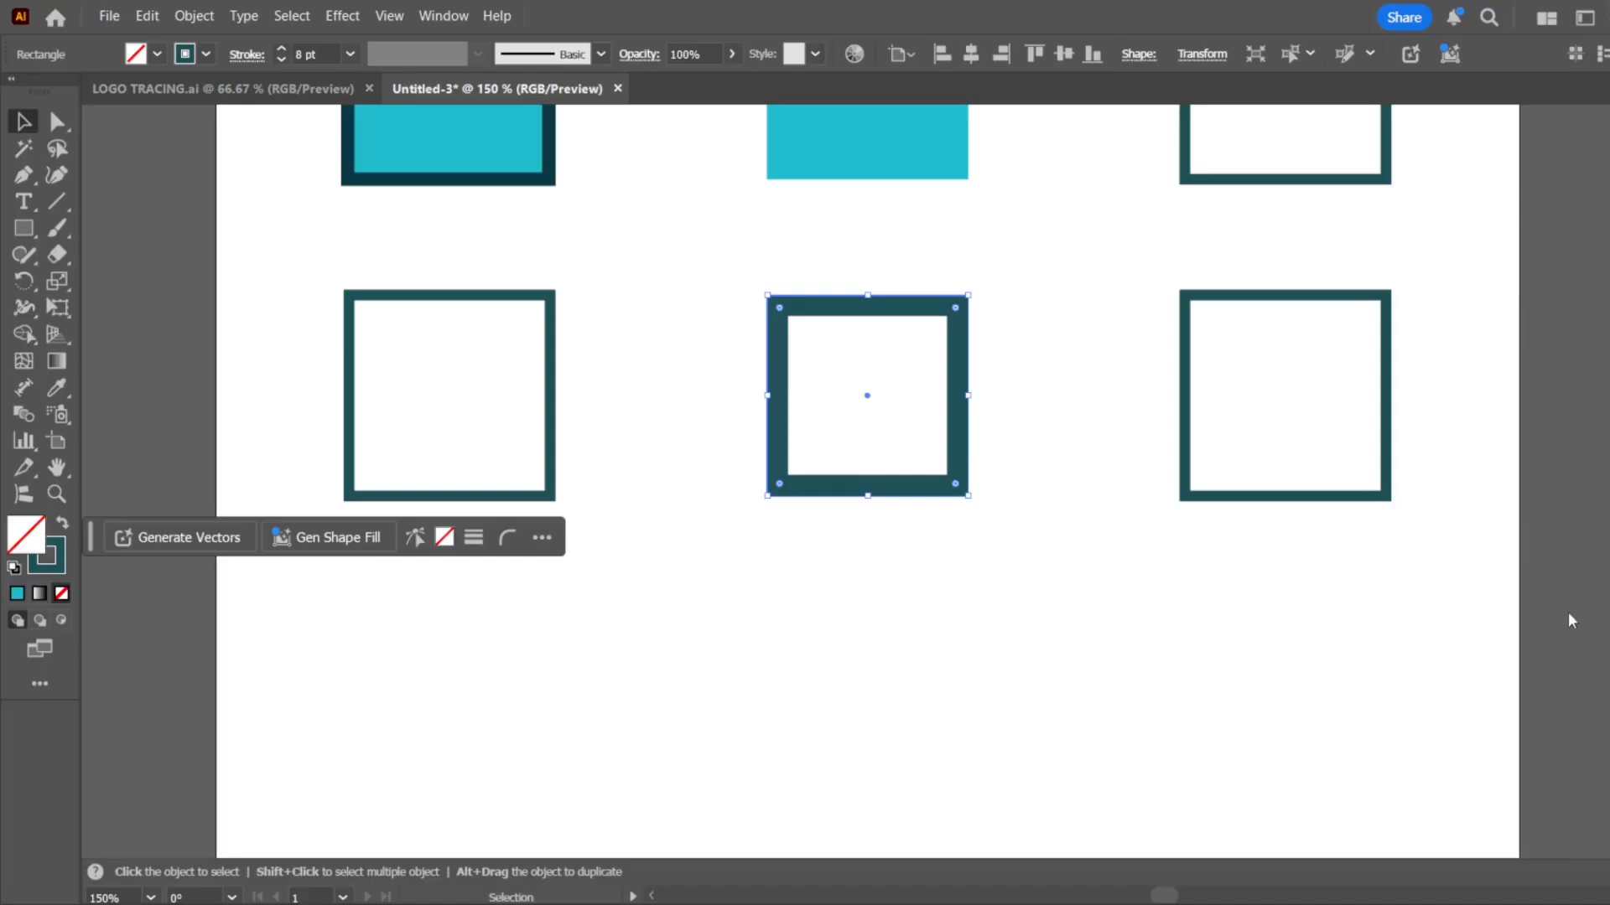
Align the third second-row square's stroke to the outside and set its weight to 8 pt
{"action": "left_click_drag", "start_coordinate": [1153, 269], "coordinate": [1255, 464]}
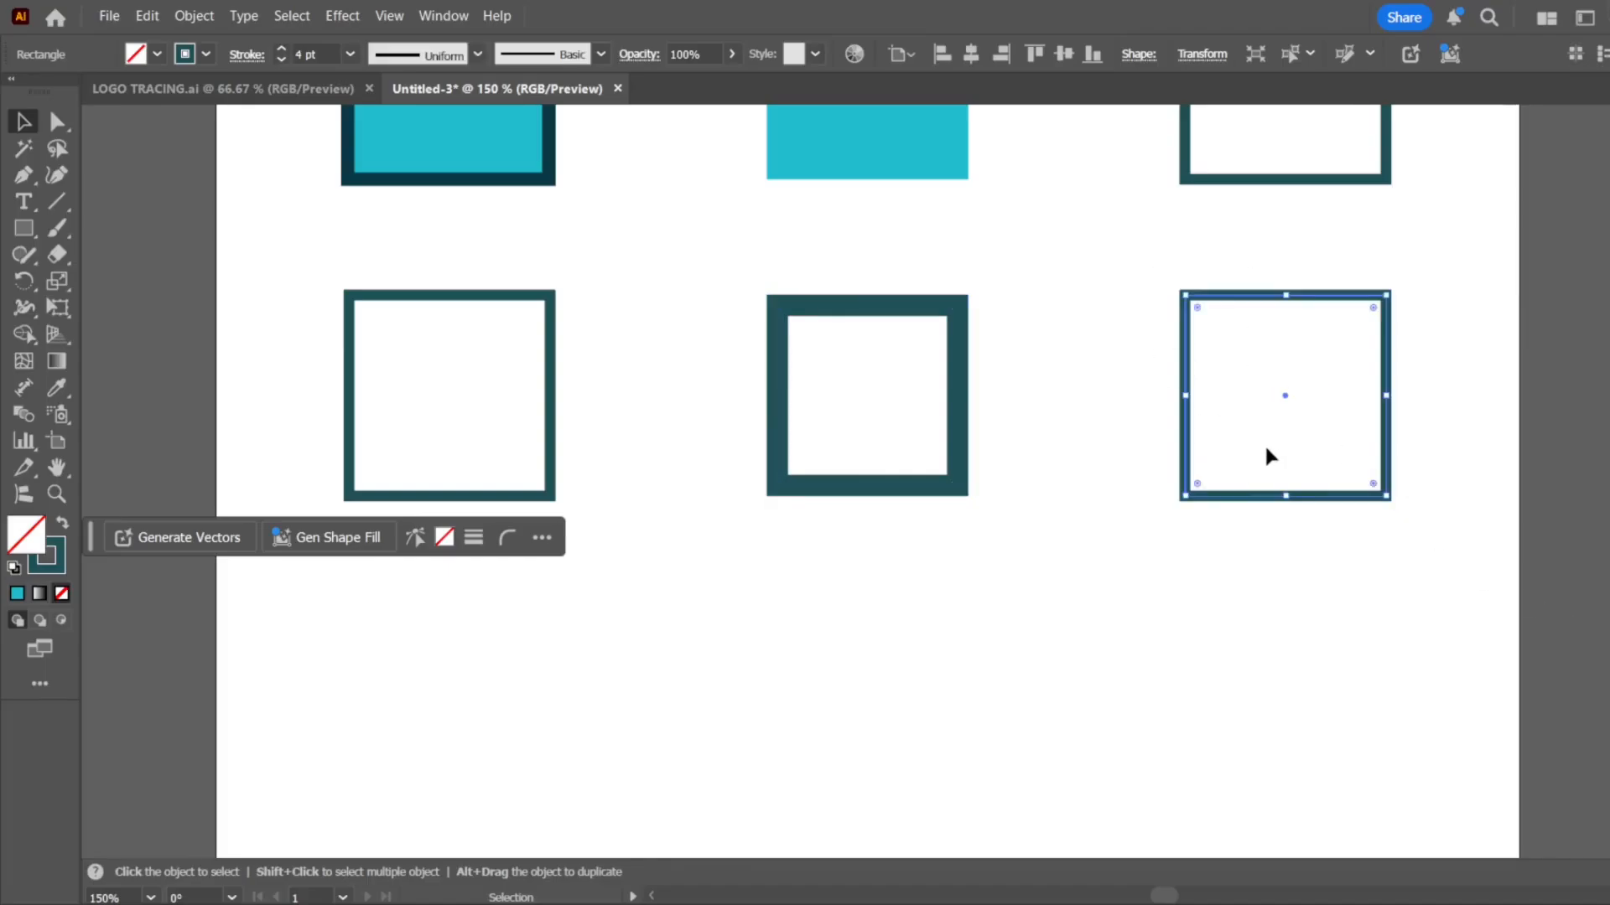
{"action": "left_click", "coordinate": [1527, 505]}
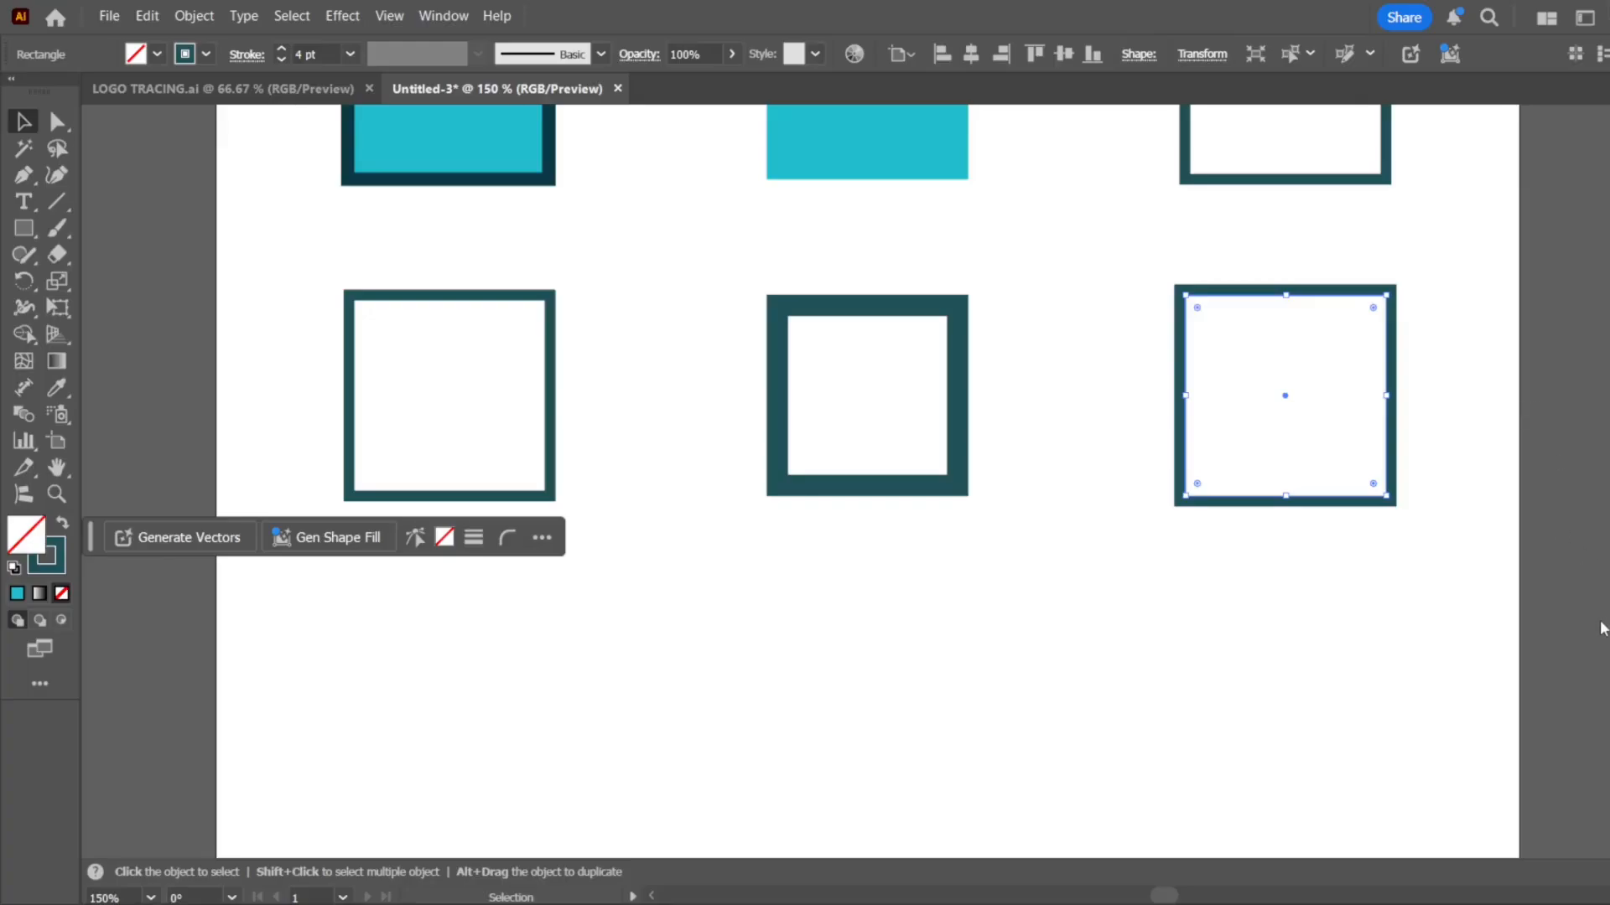
{"action": "left_click", "coordinate": [1145, 604]}
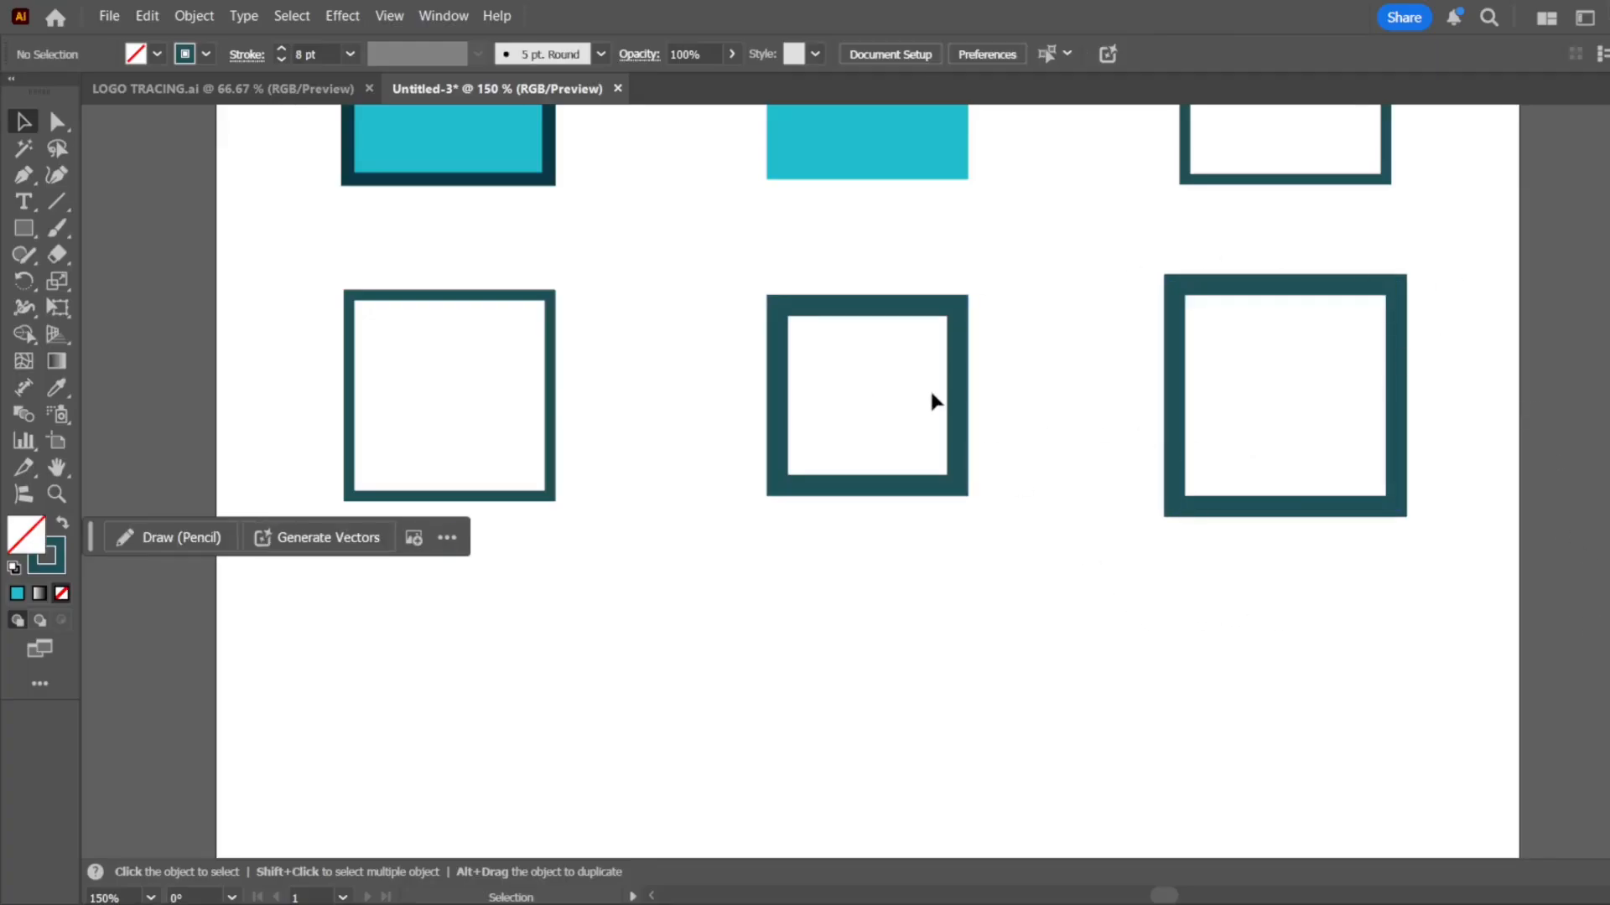
Copy the outlined first-row square below the second row and repeat the copy to form a third row of three evenly spaced outlines
{"action": "scroll", "coordinate": [935, 399], "scroll_direction": "down", "scroll_amount": 1}
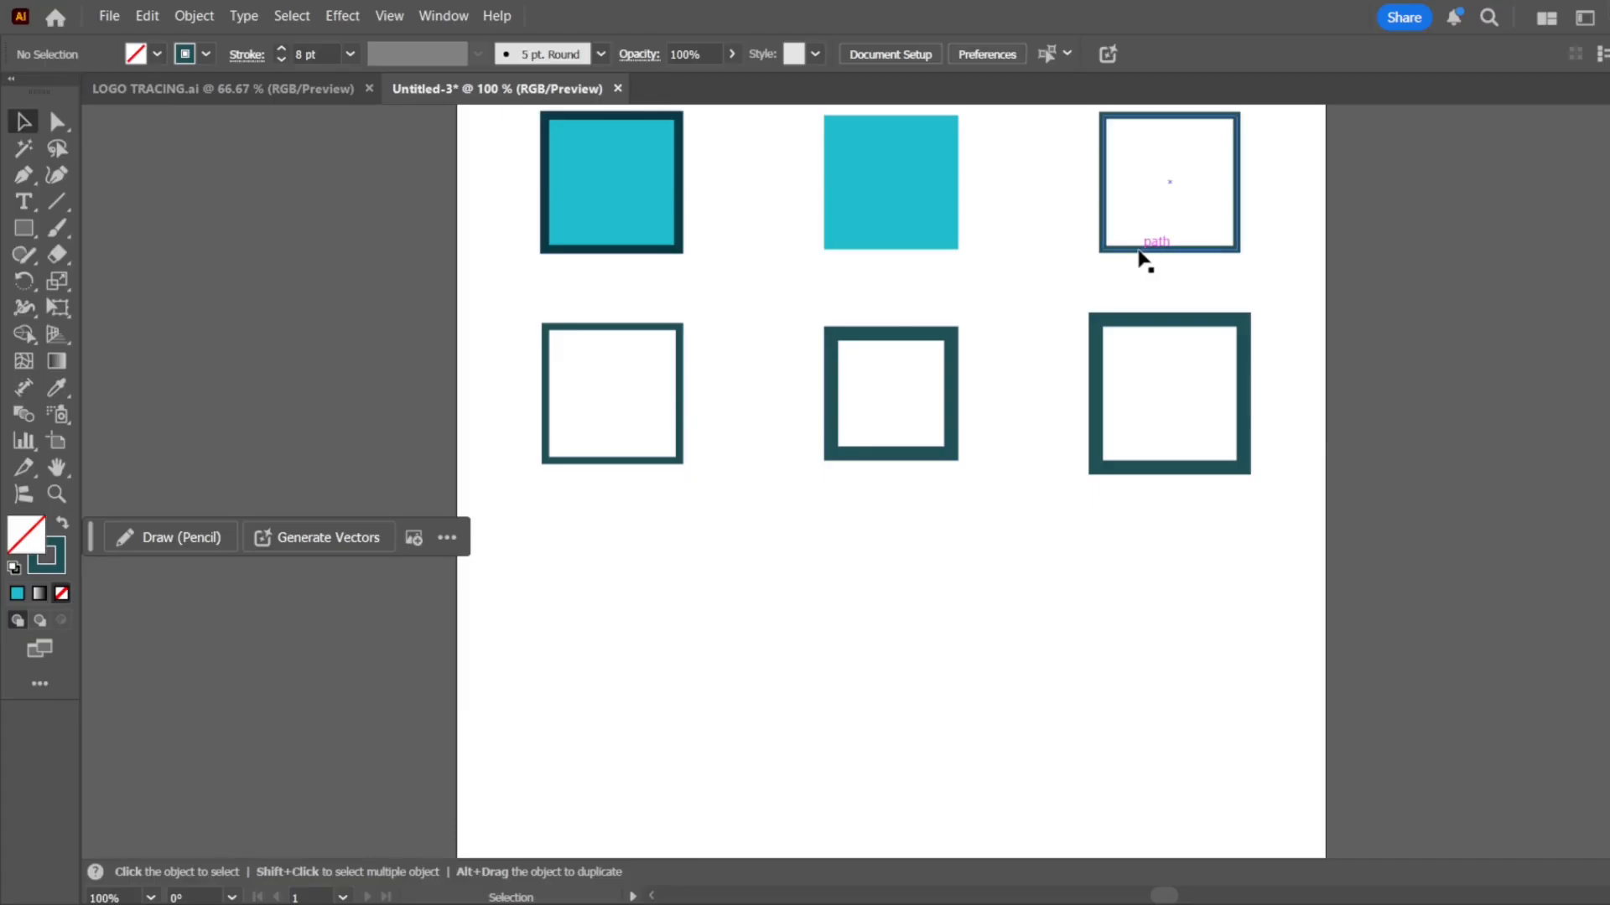
{"action": "left_click_drag", "start_coordinate": [1141, 256], "coordinate": [577, 656]}
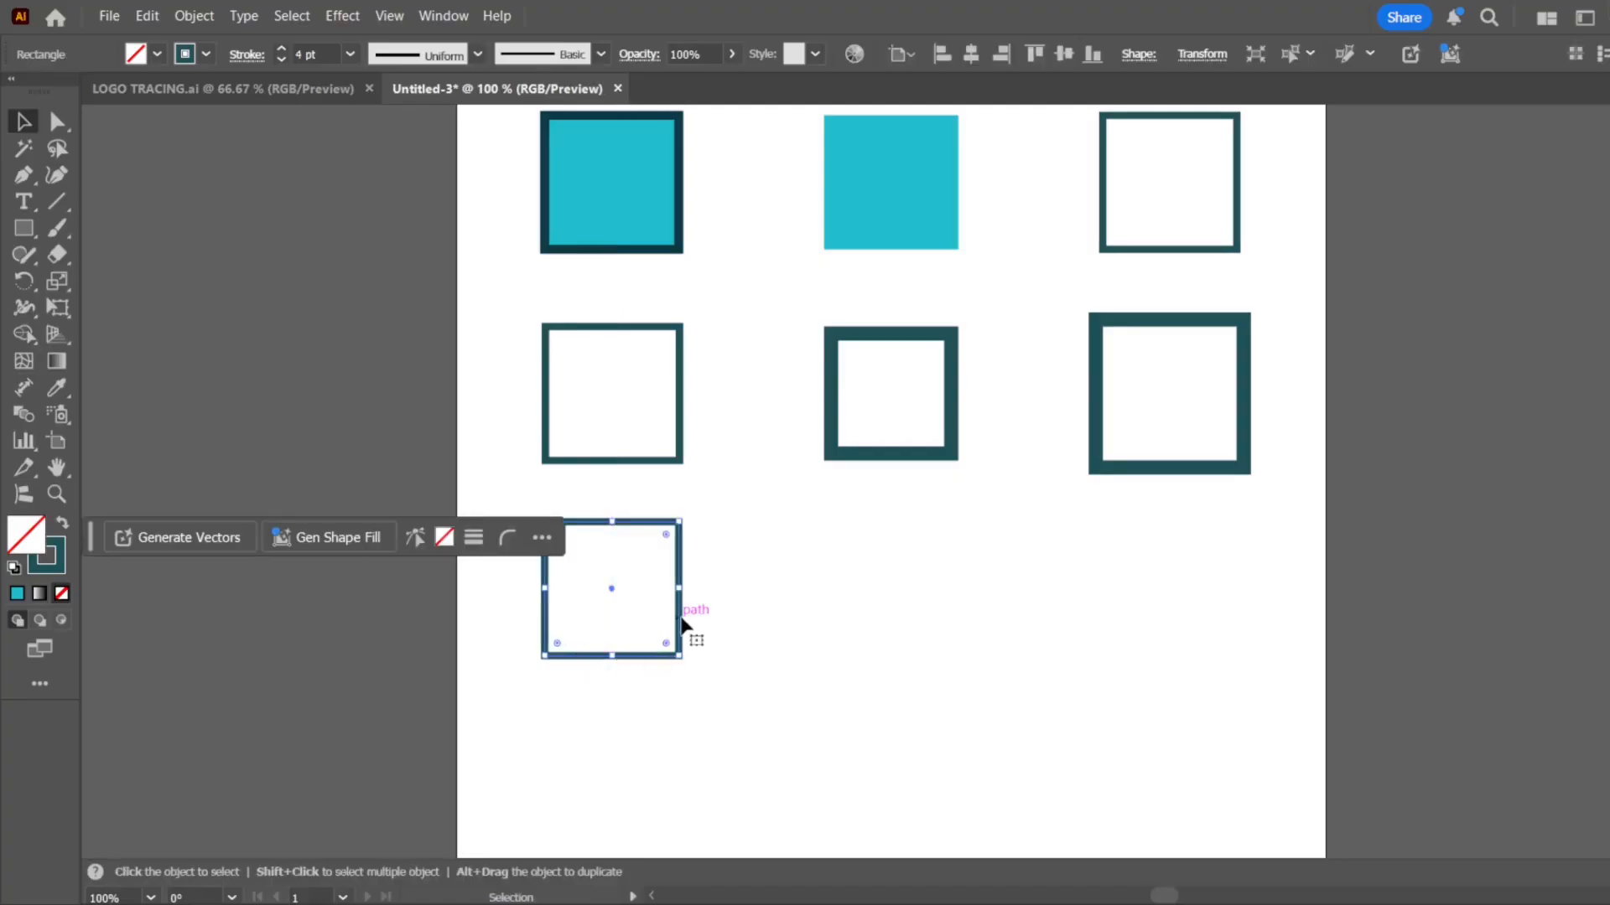
{"action": "left_click_drag", "start_coordinate": [681, 625], "coordinate": [961, 632]}
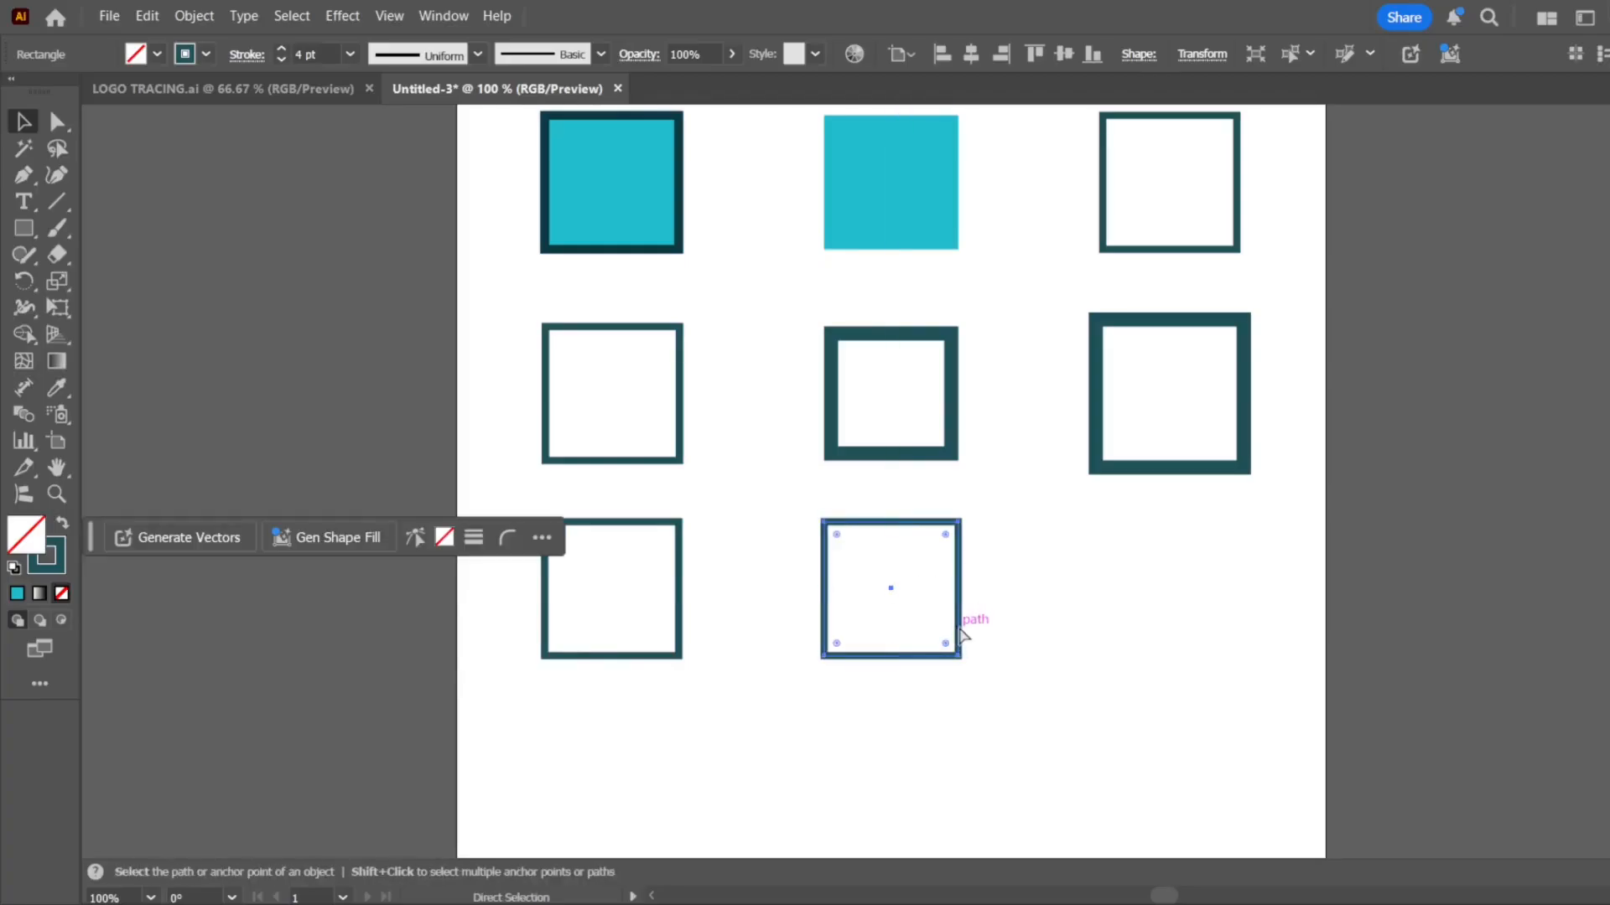
{"action": "key", "text": "ctrl+d"}
{"action": "left_click", "coordinate": [1238, 726]}
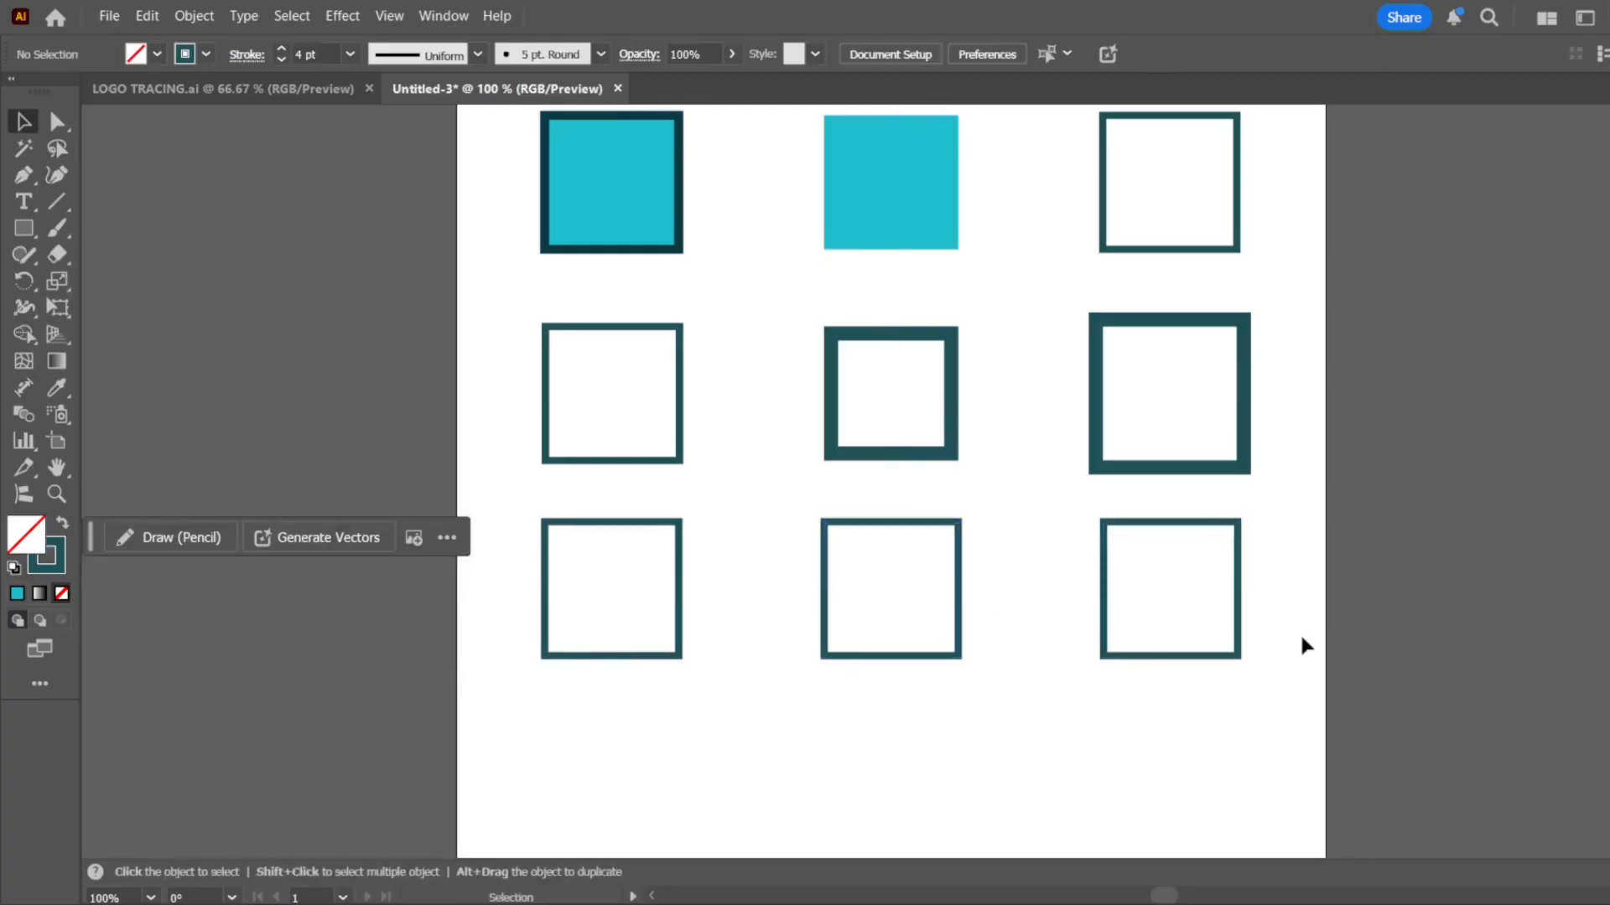
Set the first third-row square's stroke weight to 7 pt, moving the contextual task bar clear of the square
{"action": "left_click_drag", "start_coordinate": [762, 584], "coordinate": [621, 656]}
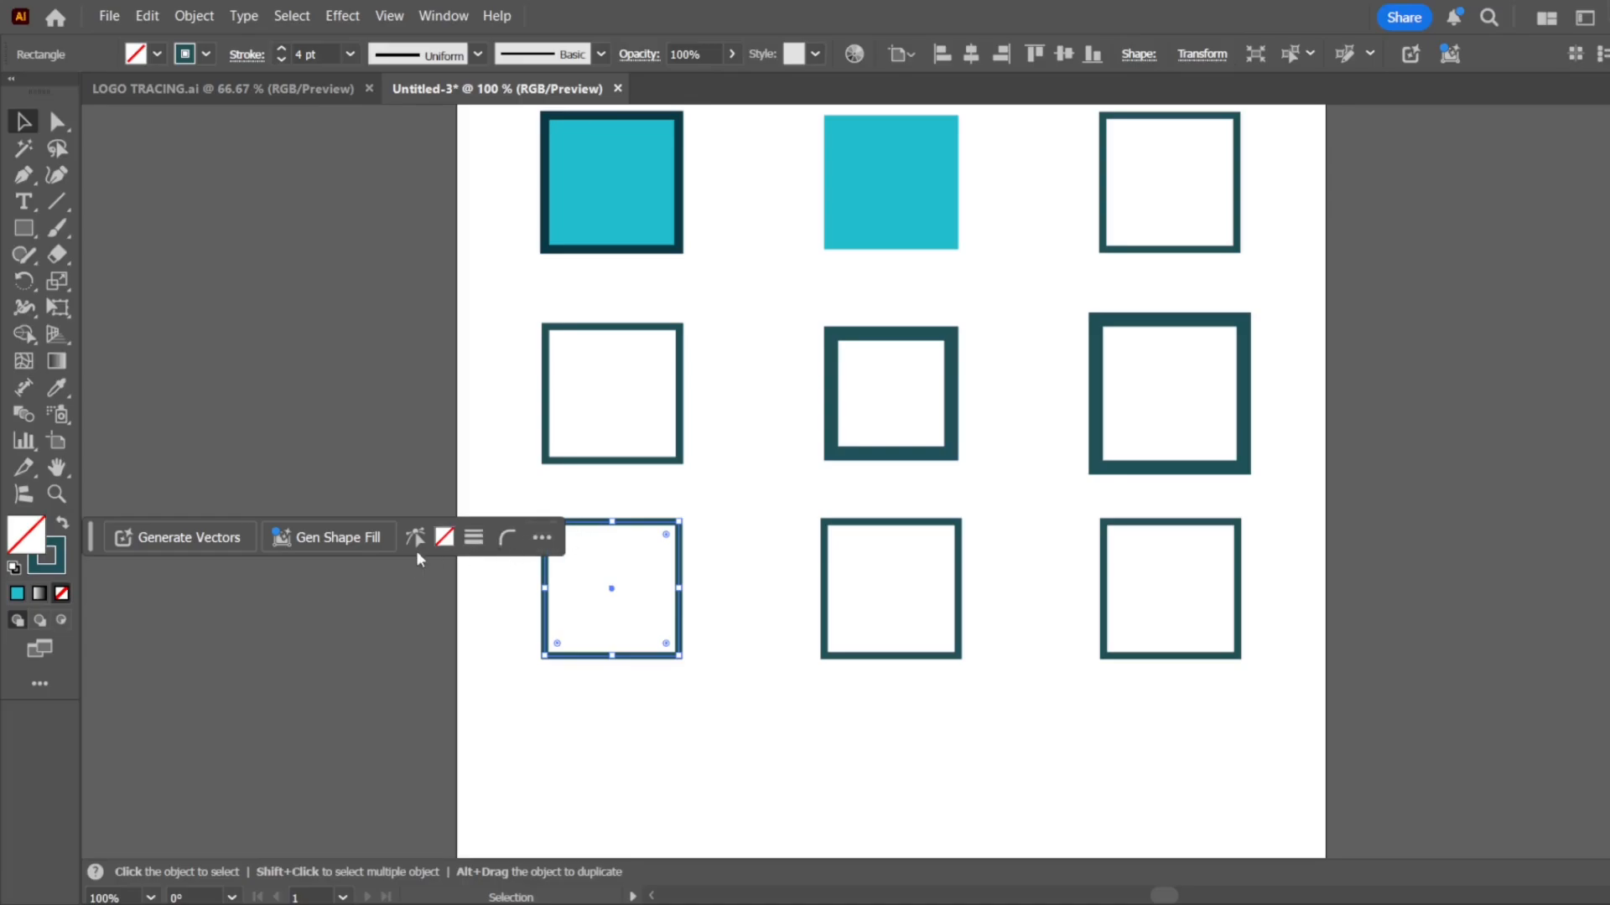
{"action": "scroll", "coordinate": [503, 529], "scroll_direction": "up", "scroll_amount": 5}
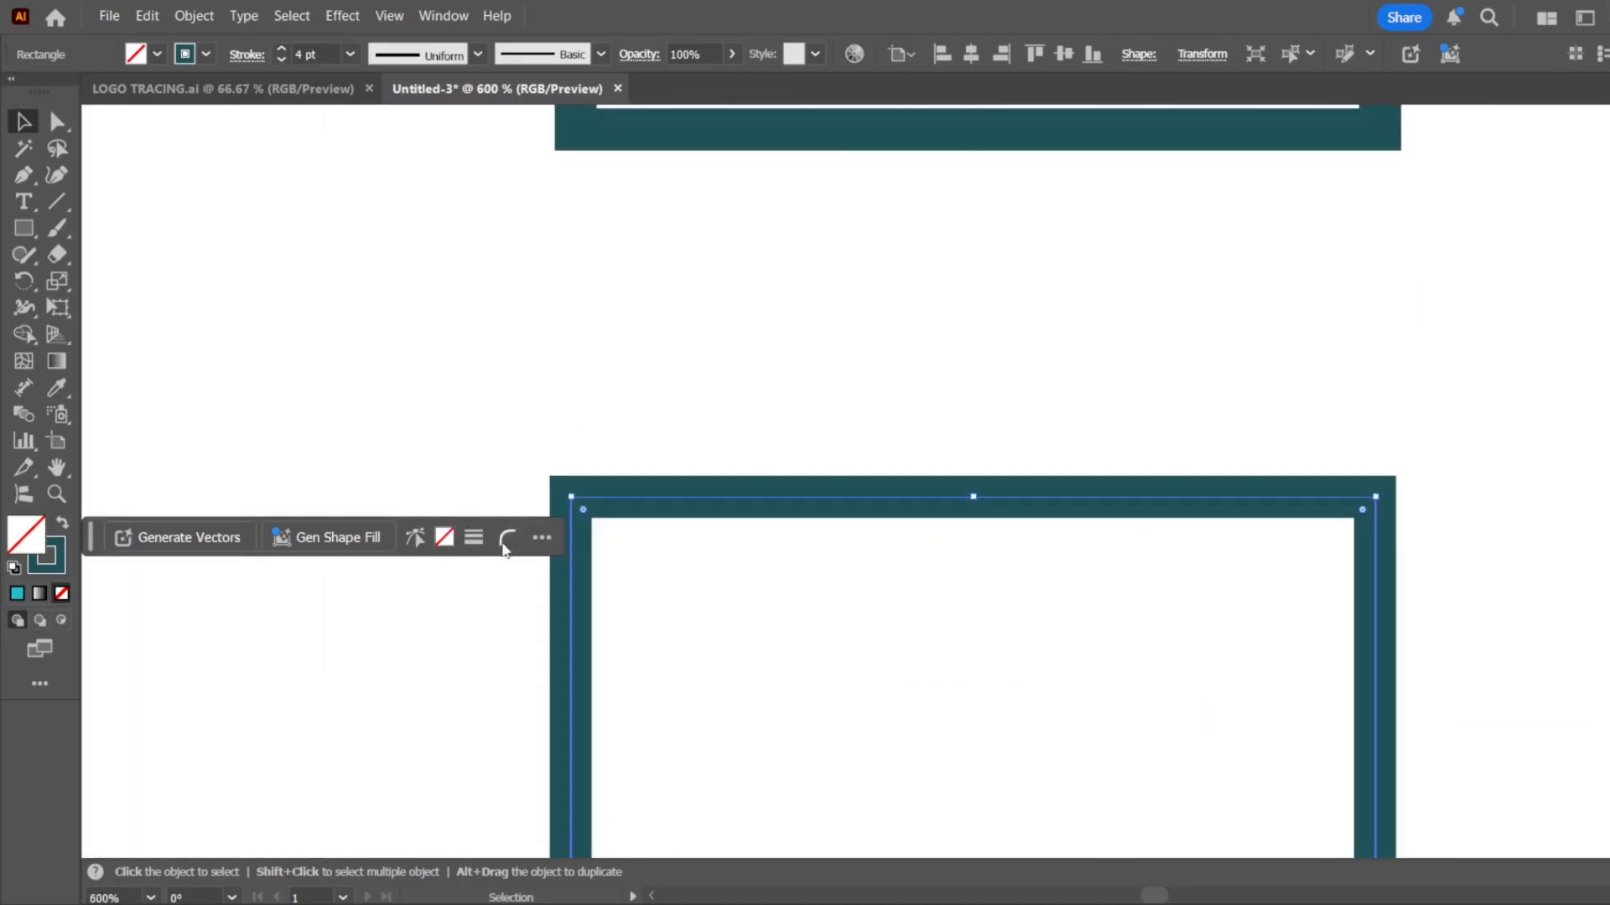
{"action": "left_click_drag", "start_coordinate": [89, 536], "coordinate": [442, 298]}
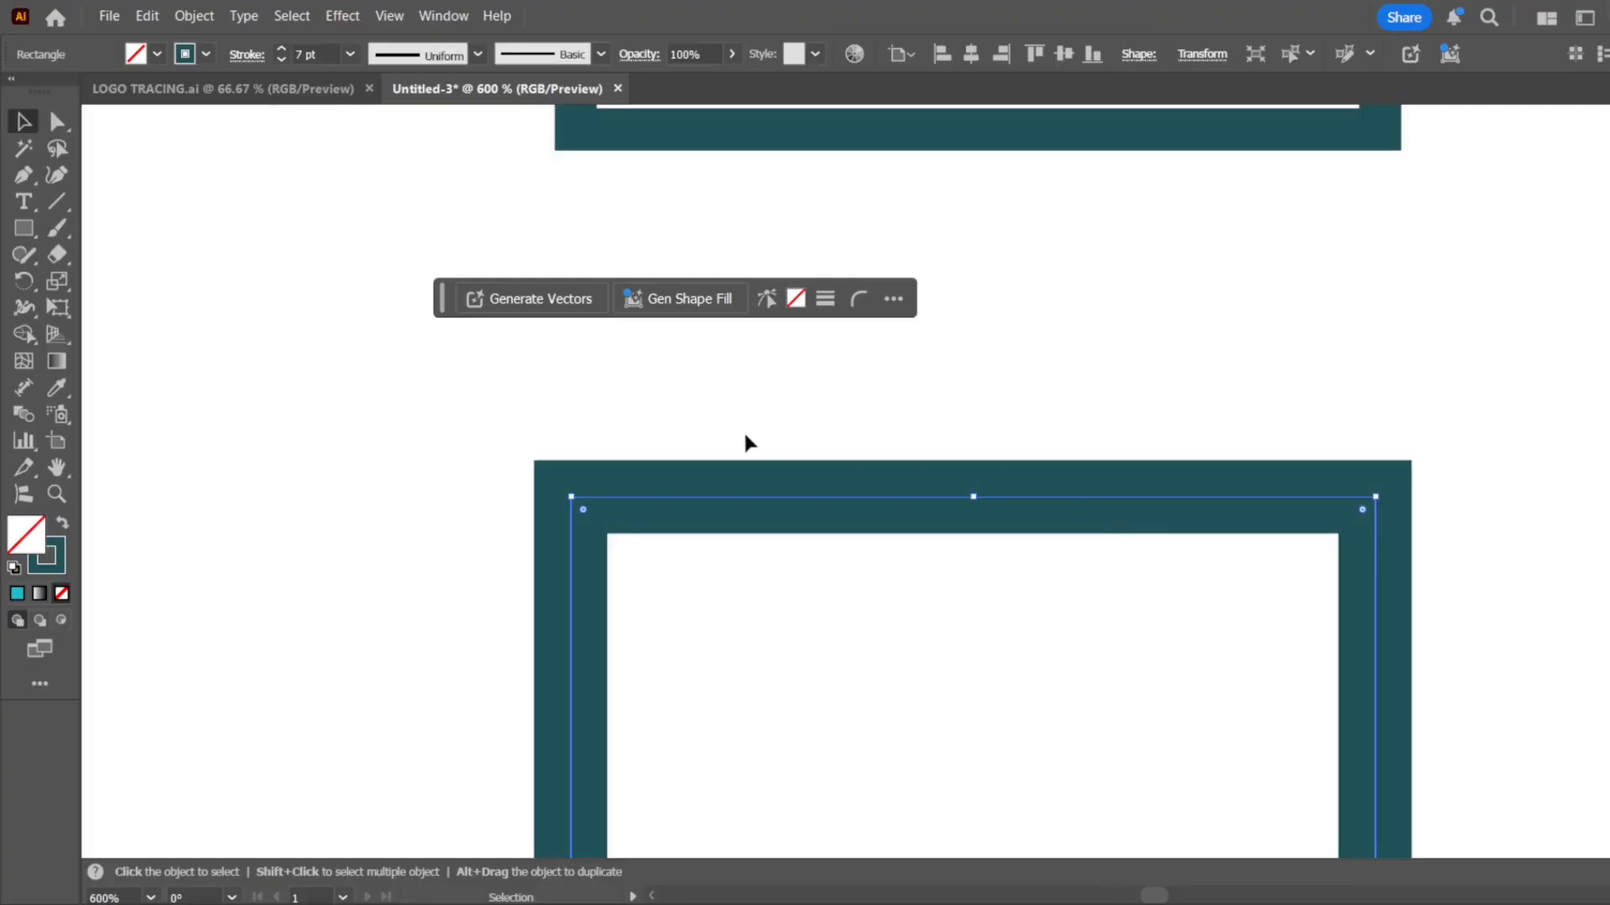
{"action": "scroll", "coordinate": [743, 442], "scroll_direction": "down", "scroll_amount": 2}
{"action": "scroll", "coordinate": [629, 453], "scroll_direction": "down", "scroll_amount": 1}
{"action": "scroll", "coordinate": [726, 460], "scroll_direction": "up", "scroll_amount": 5}
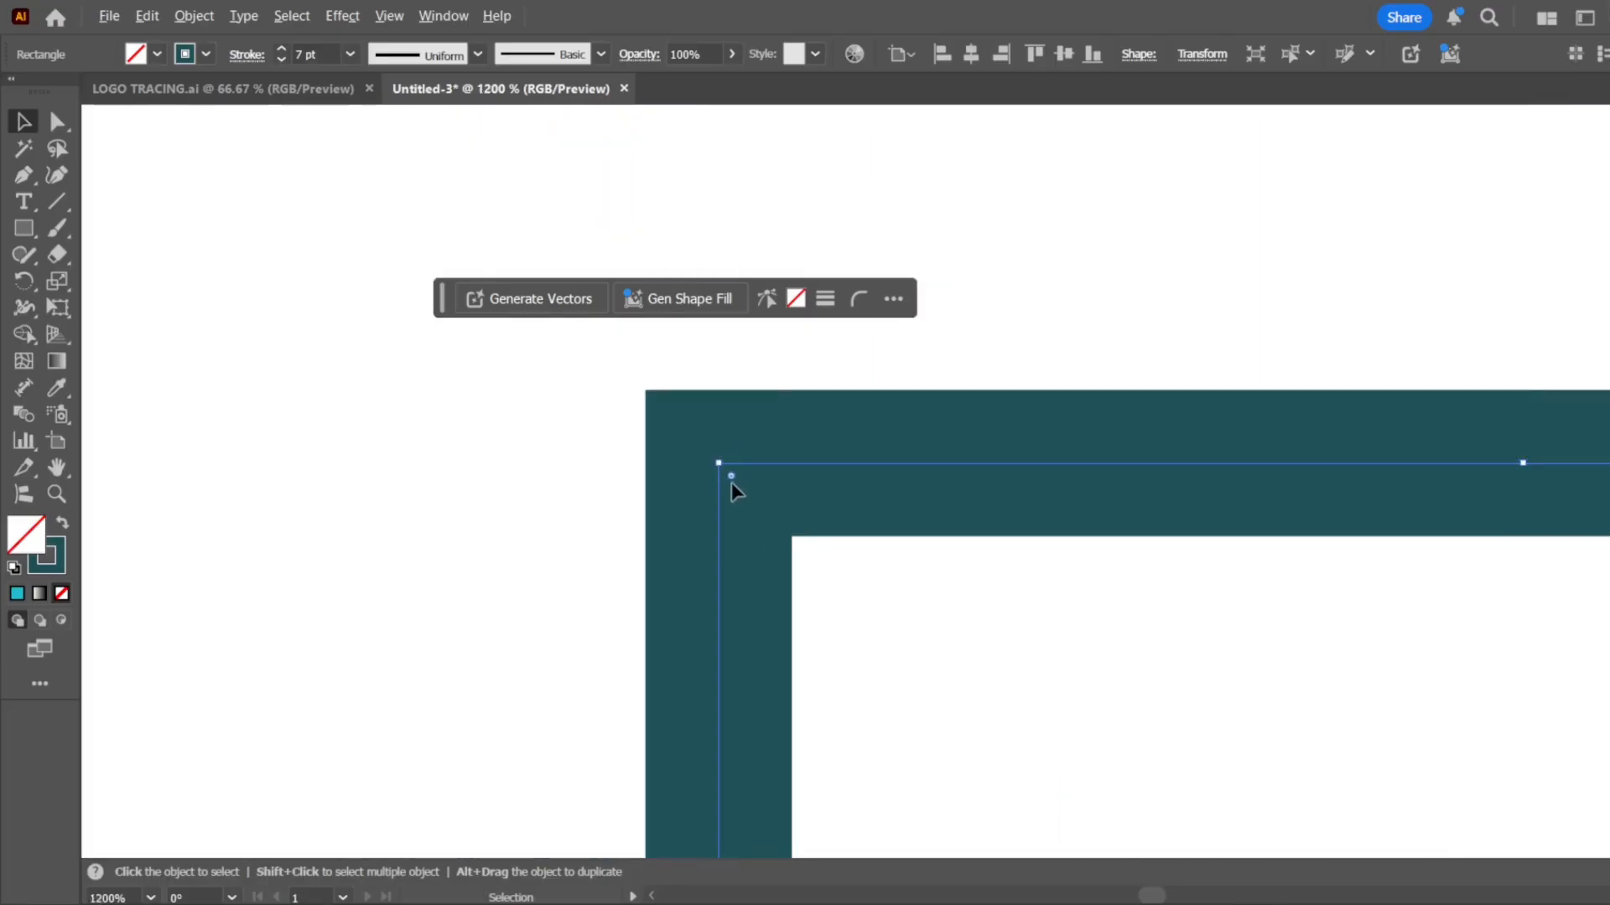
{"action": "scroll", "coordinate": [652, 537], "scroll_direction": "down", "scroll_amount": 4}
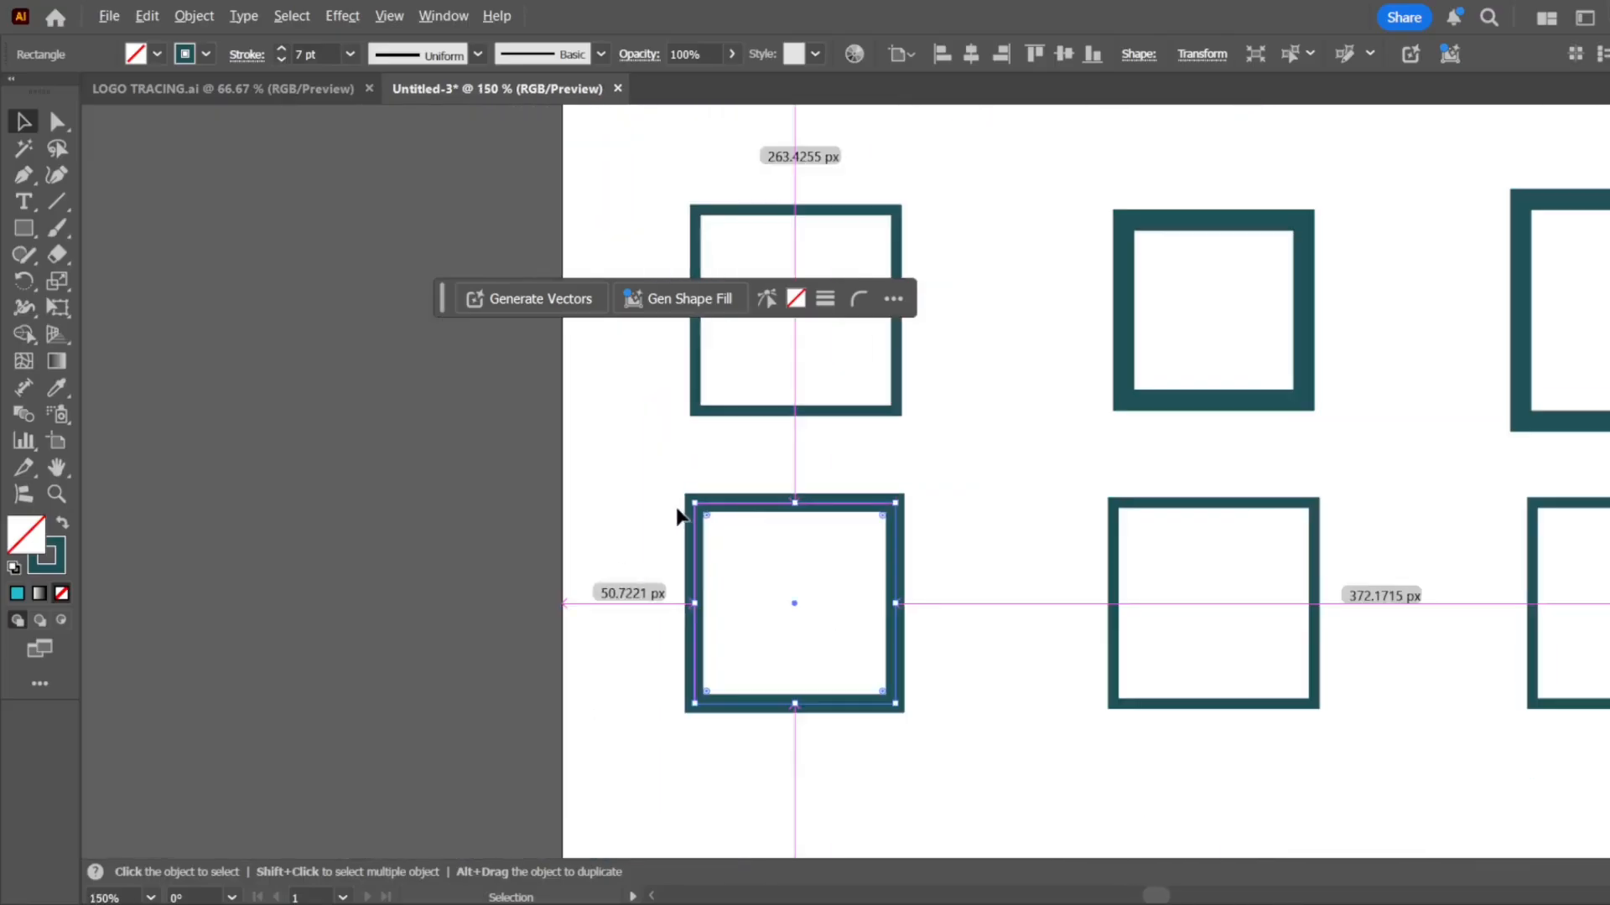
Apply a round join to the corners of the middle third-row square's stroke
{"action": "scroll", "coordinate": [1312, 578], "scroll_direction": "up", "scroll_amount": 2}
{"action": "left_click", "coordinate": [1275, 549]}
{"action": "left_click", "coordinate": [1292, 545]}
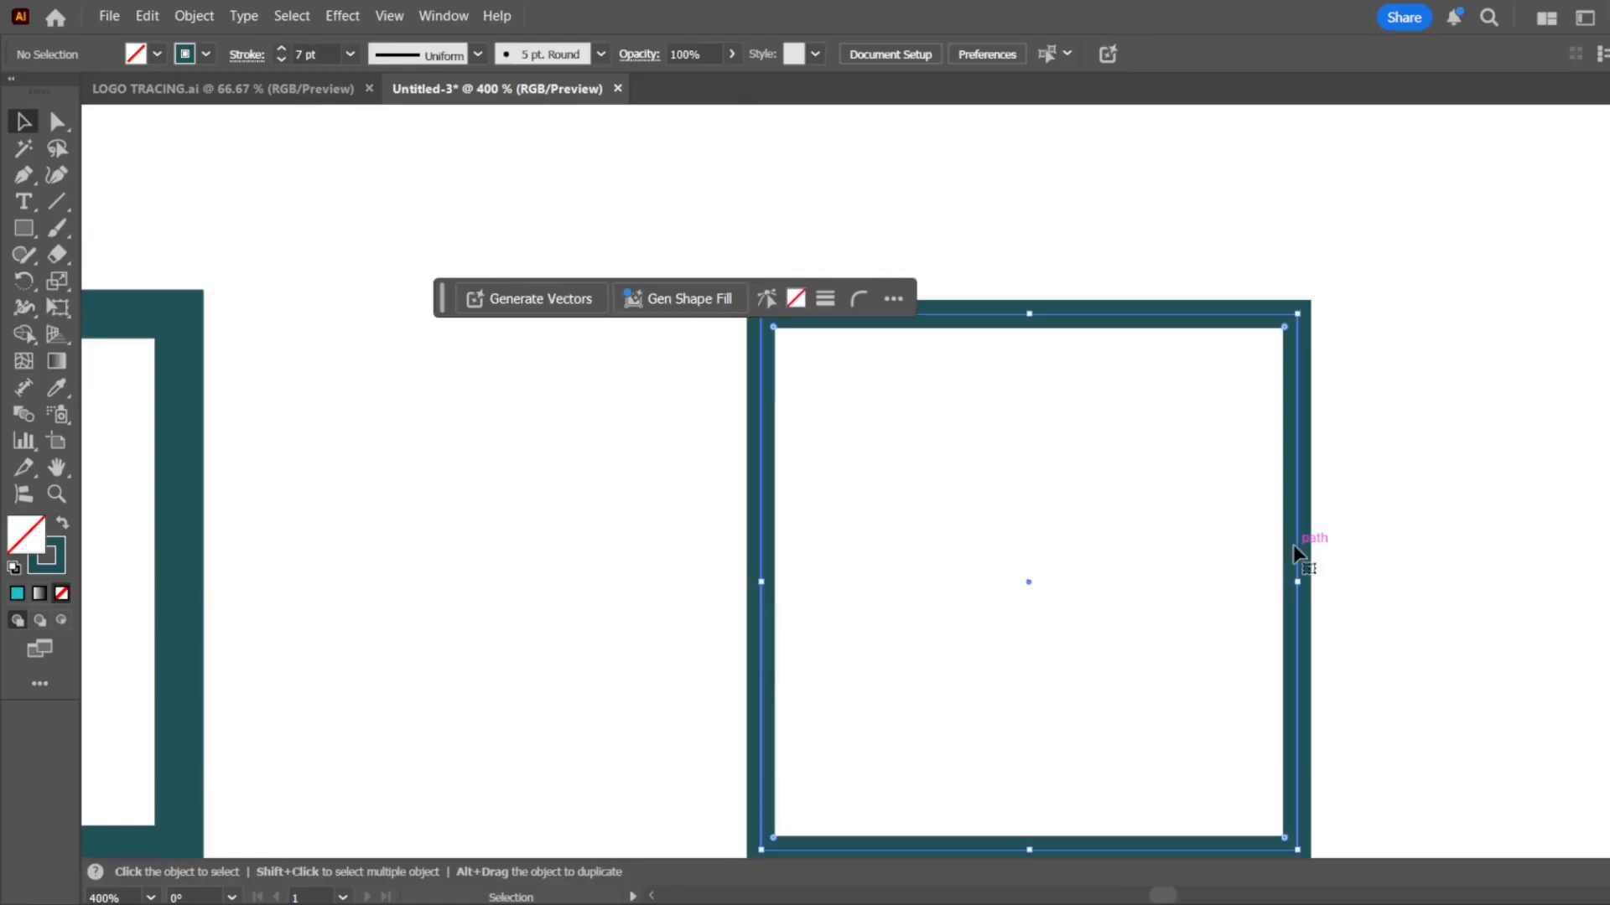
{"action": "scroll", "coordinate": [783, 515], "scroll_direction": "down", "scroll_amount": 2}
{"action": "scroll", "coordinate": [978, 588], "scroll_direction": "up", "scroll_amount": 1}
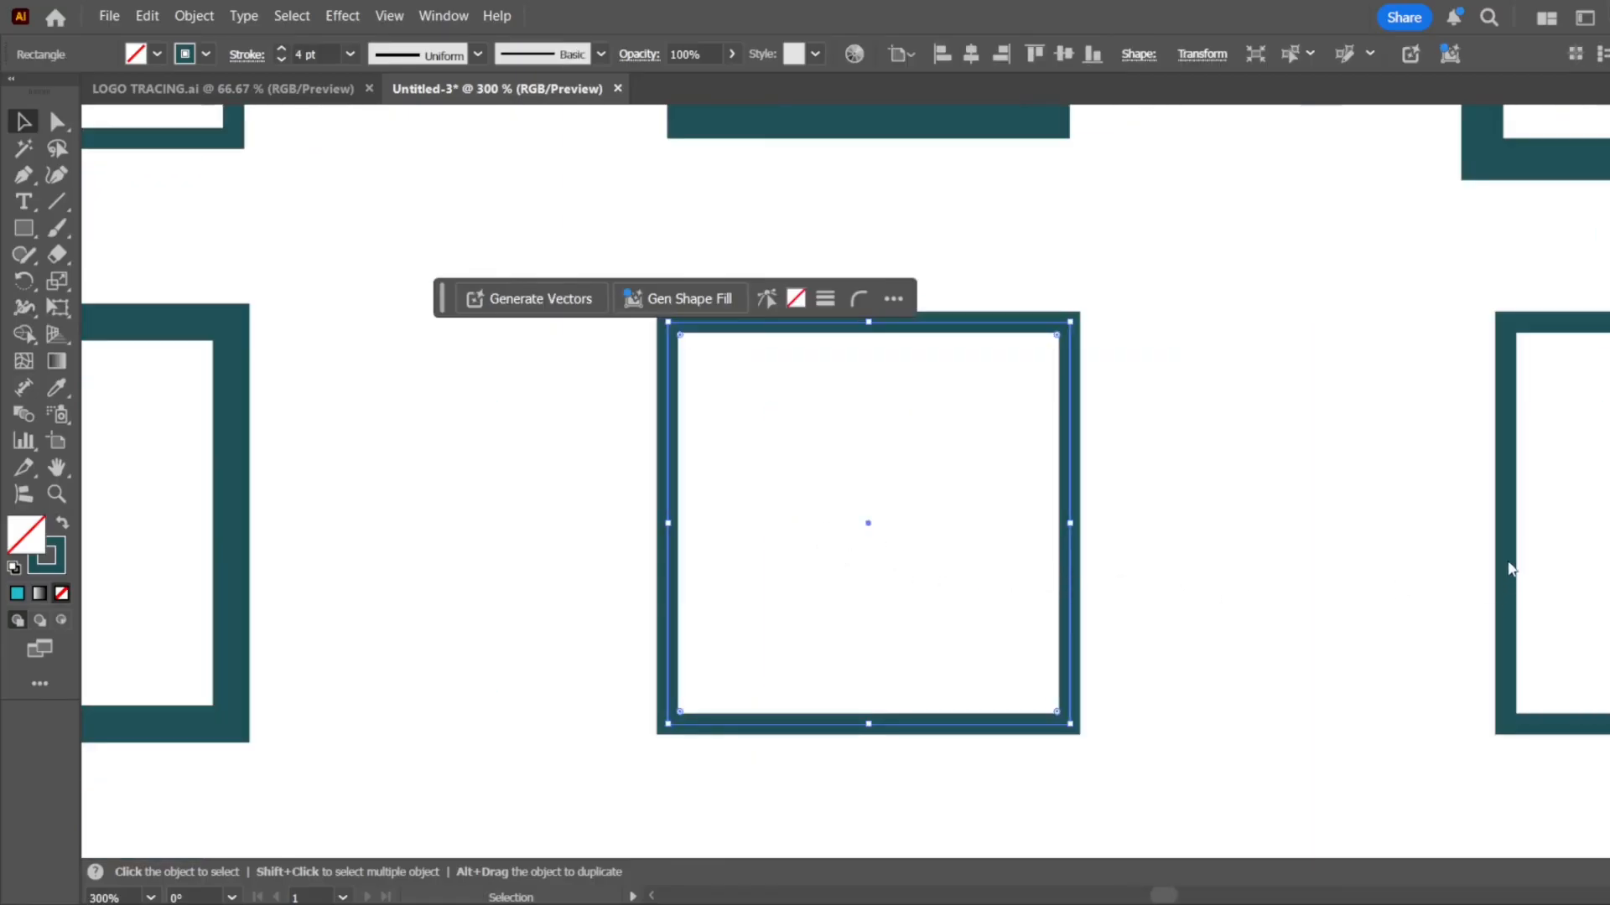
{"action": "left_click", "coordinate": [1501, 476]}
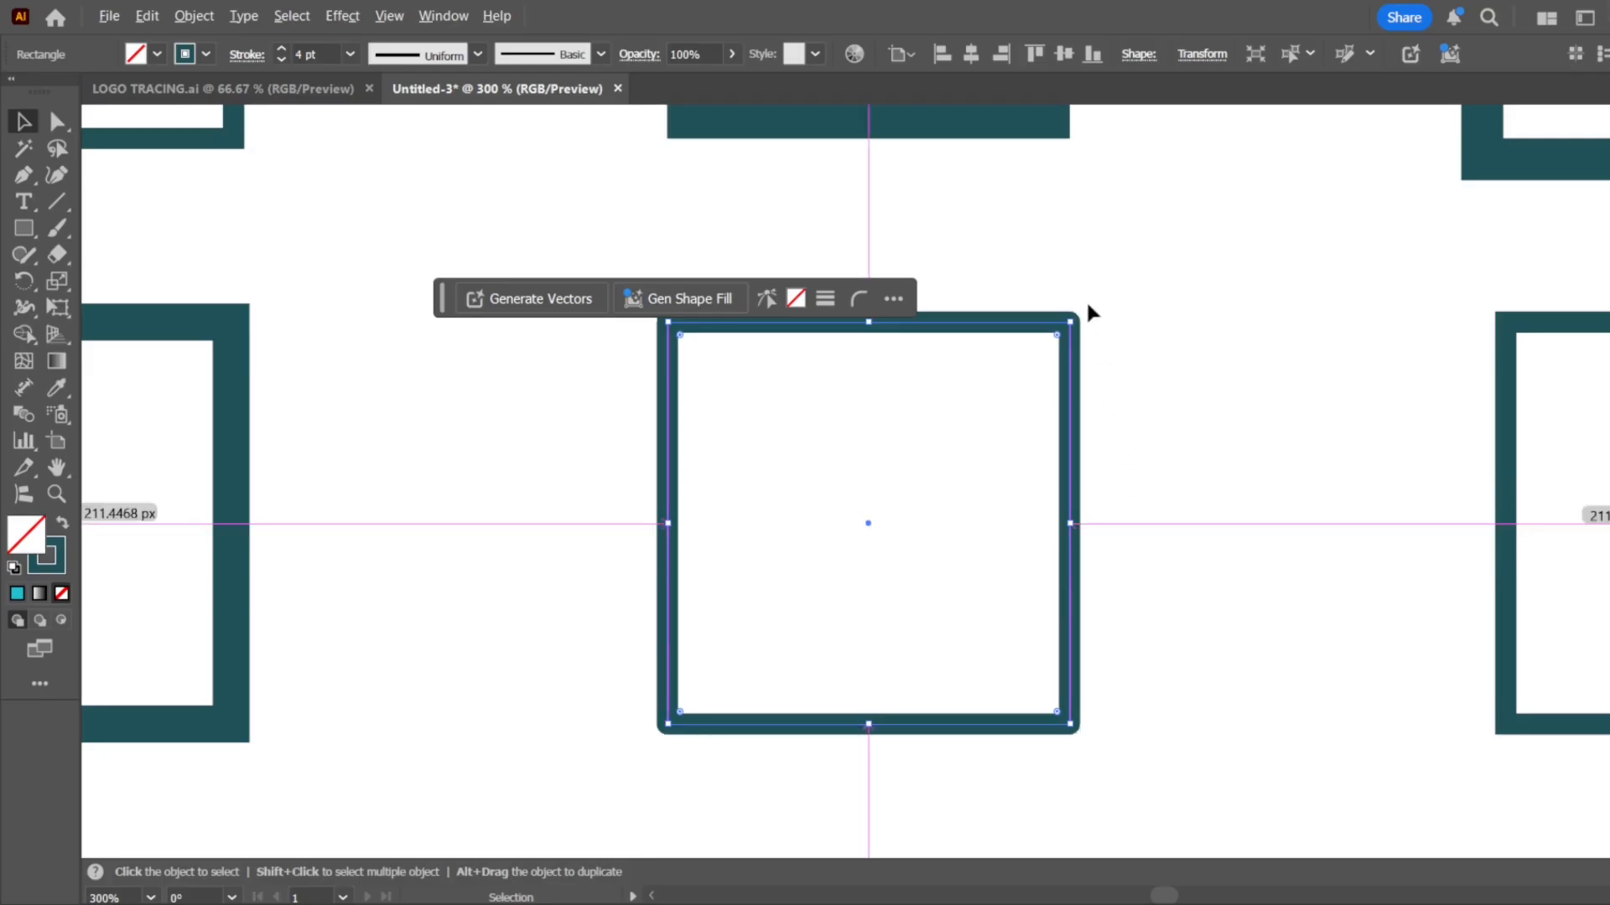
Set the middle third-row square's stroke weight to 7 pt and inspect its outer corner against the path
{"action": "scroll", "coordinate": [1085, 299], "scroll_direction": "up", "scroll_amount": 2}
{"action": "scroll", "coordinate": [1069, 342], "scroll_direction": "up", "scroll_amount": 4}
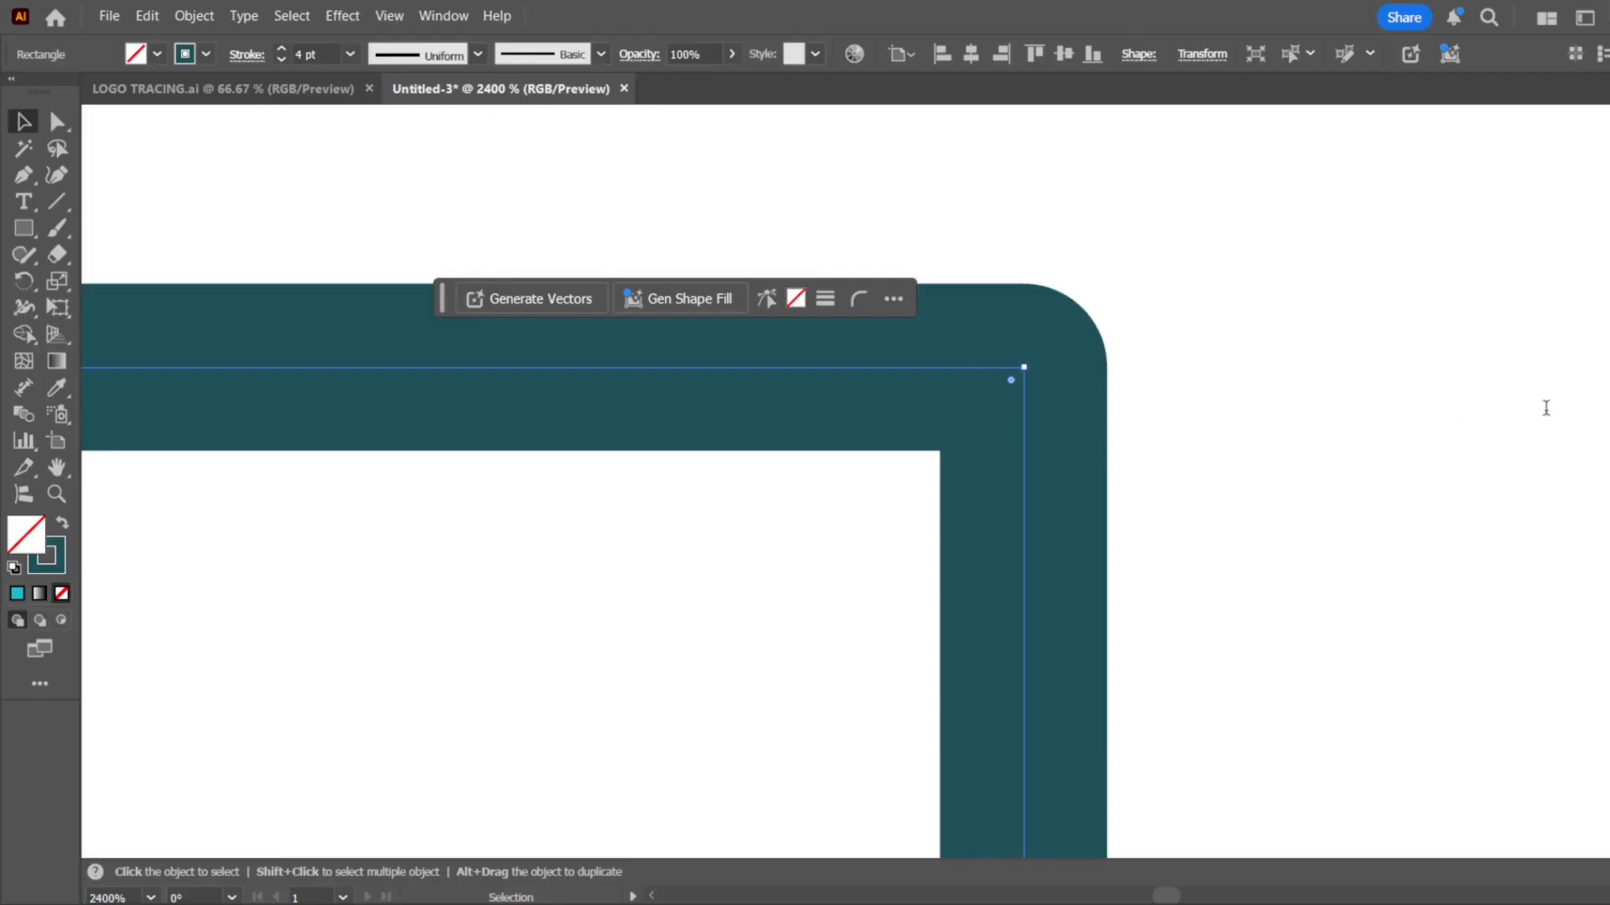
{"action": "left_click", "coordinate": [1583, 603]}
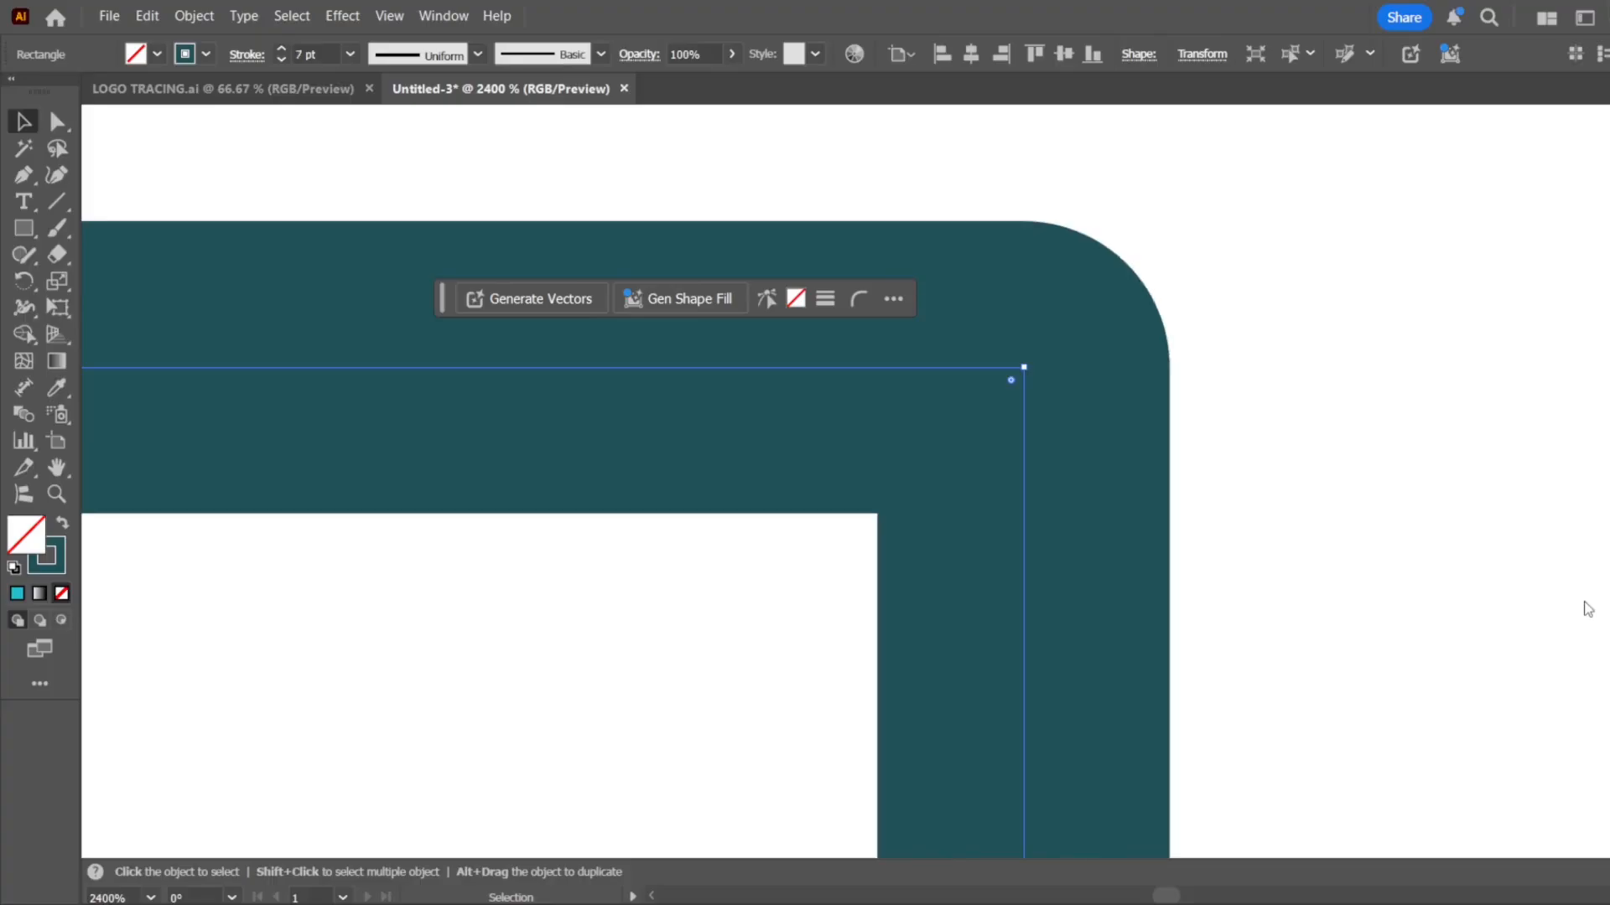
{"action": "left_click", "coordinate": [1194, 415]}
{"action": "scroll", "coordinate": [998, 426], "scroll_direction": "down", "scroll_amount": 3}
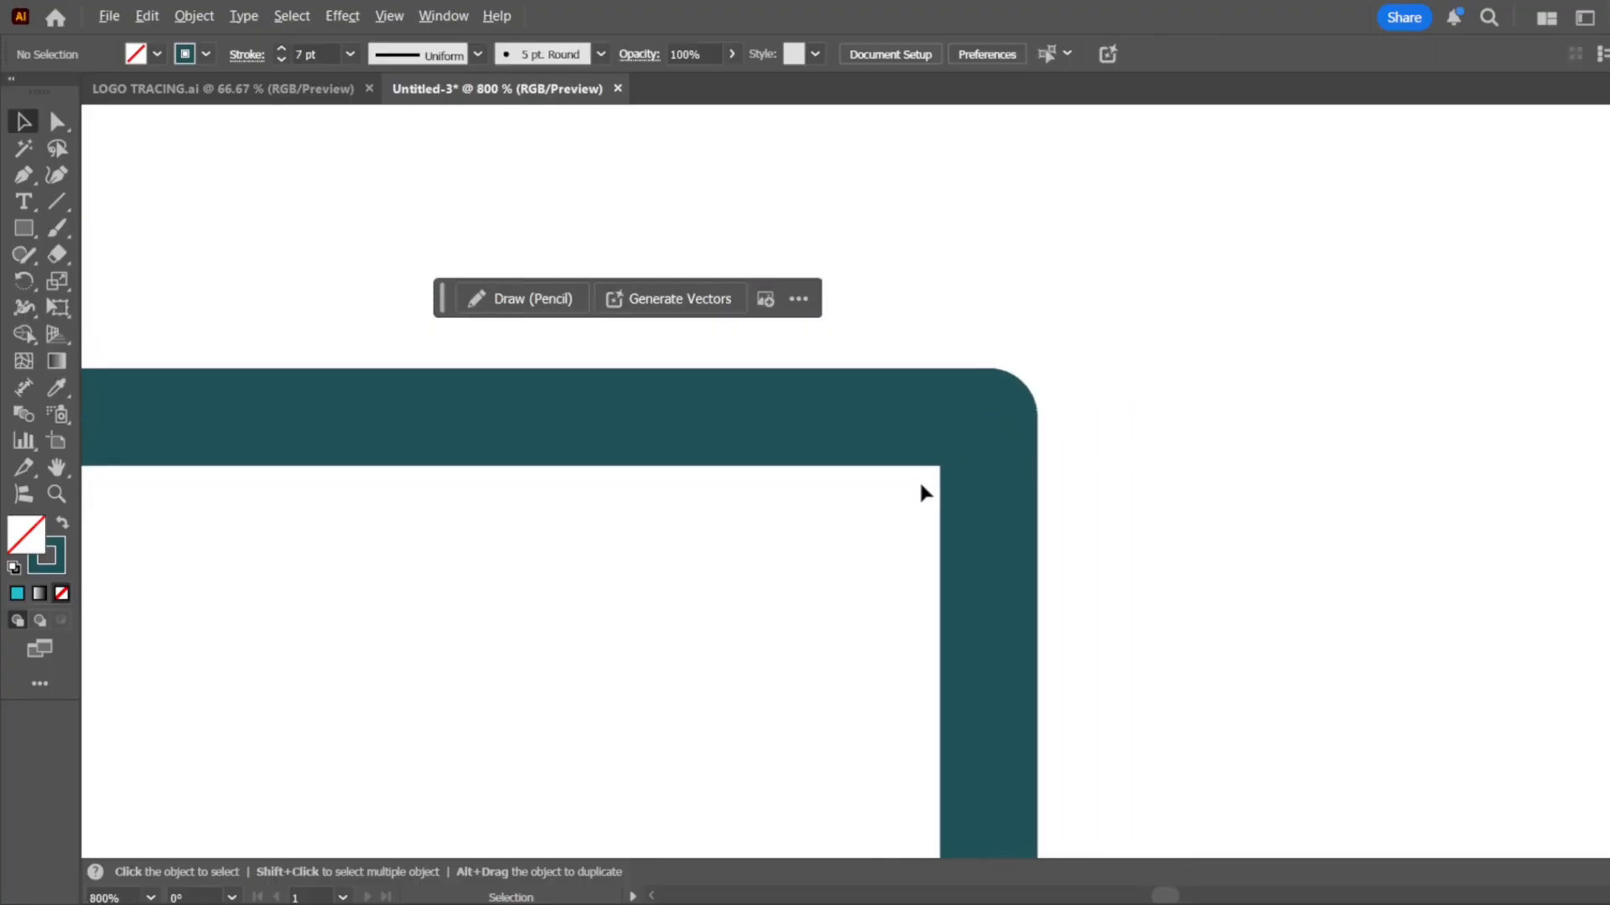
{"action": "left_click", "coordinate": [984, 416]}
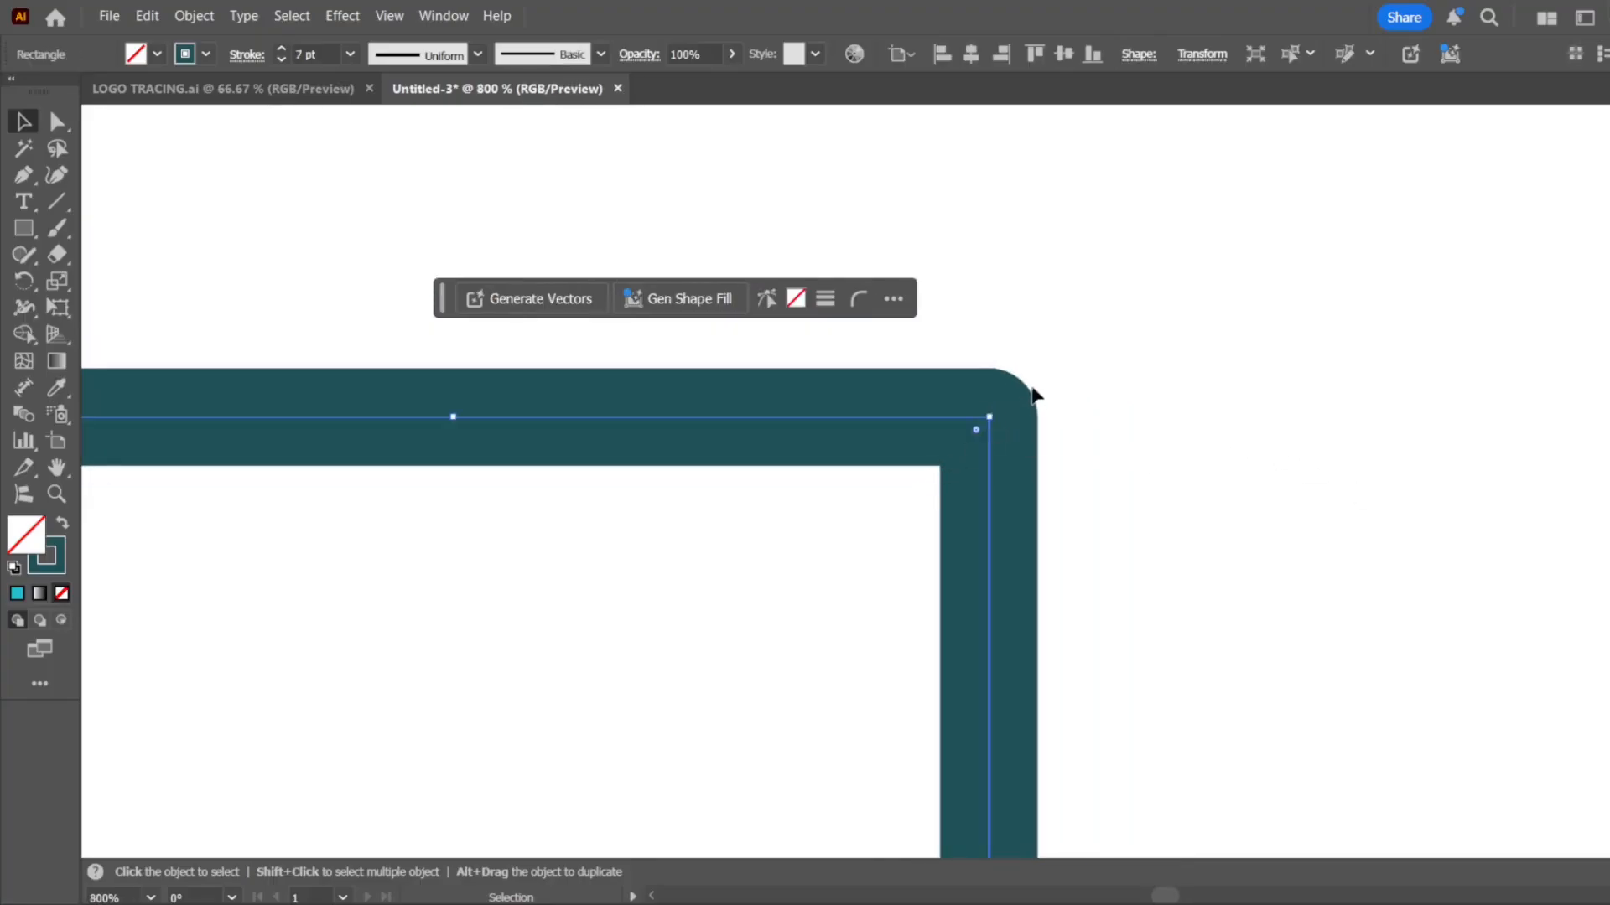
{"action": "scroll", "coordinate": [1013, 424], "scroll_direction": "down", "scroll_amount": 6}
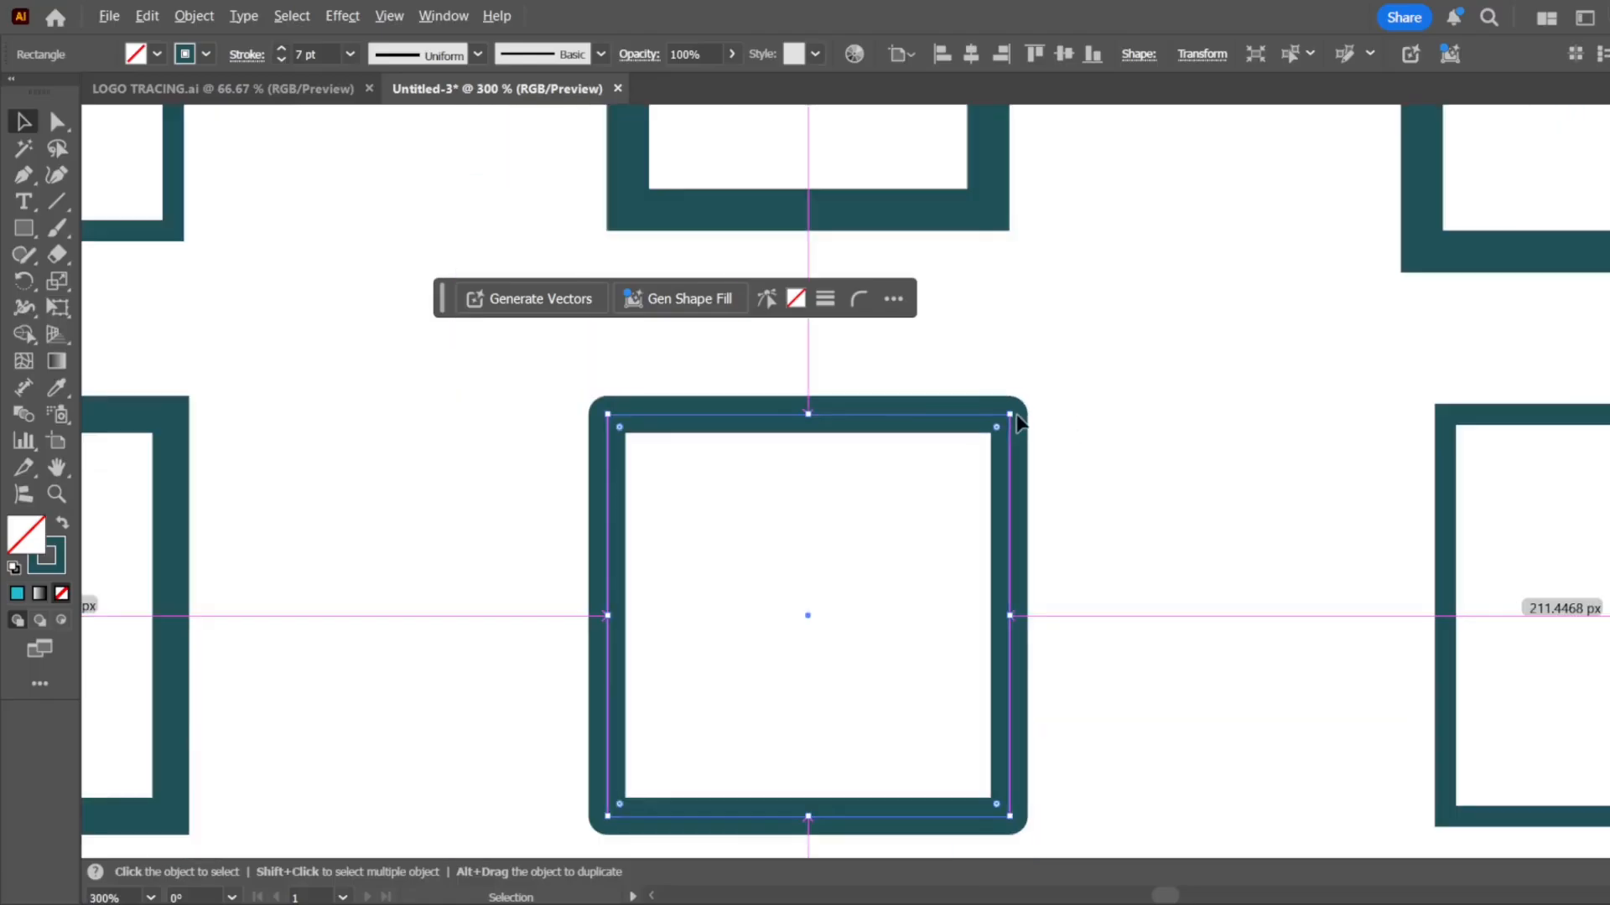
{"action": "left_click", "coordinate": [1023, 421]}
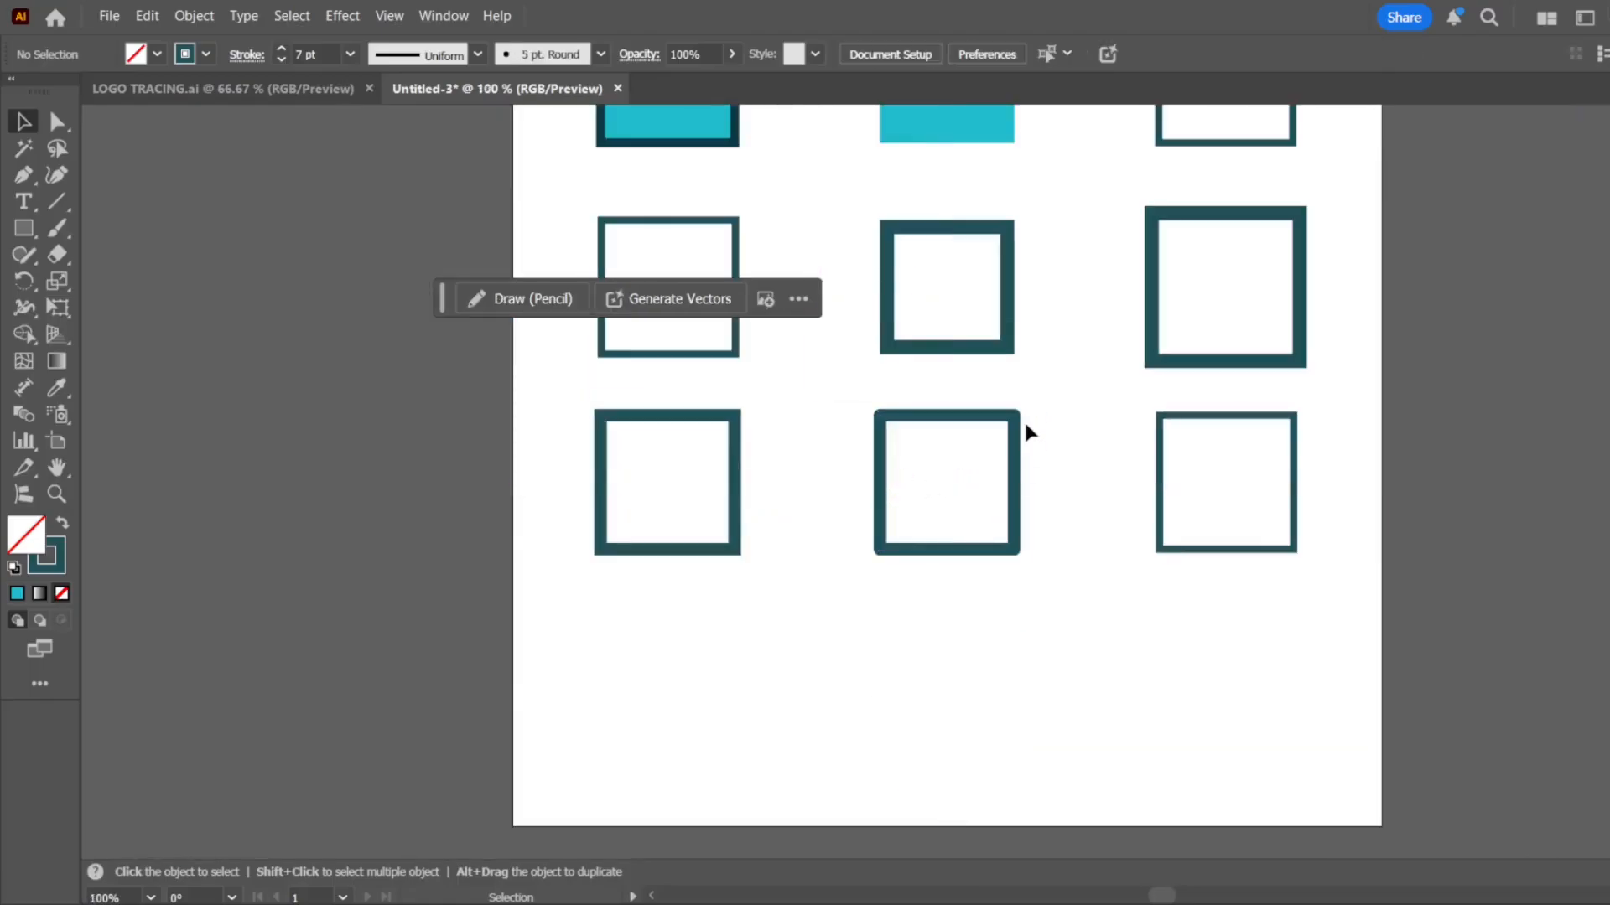
Apply a bevel join to the third square in the third row and set its stroke weight to 8 pt
{"action": "left_click", "coordinate": [1160, 476]}
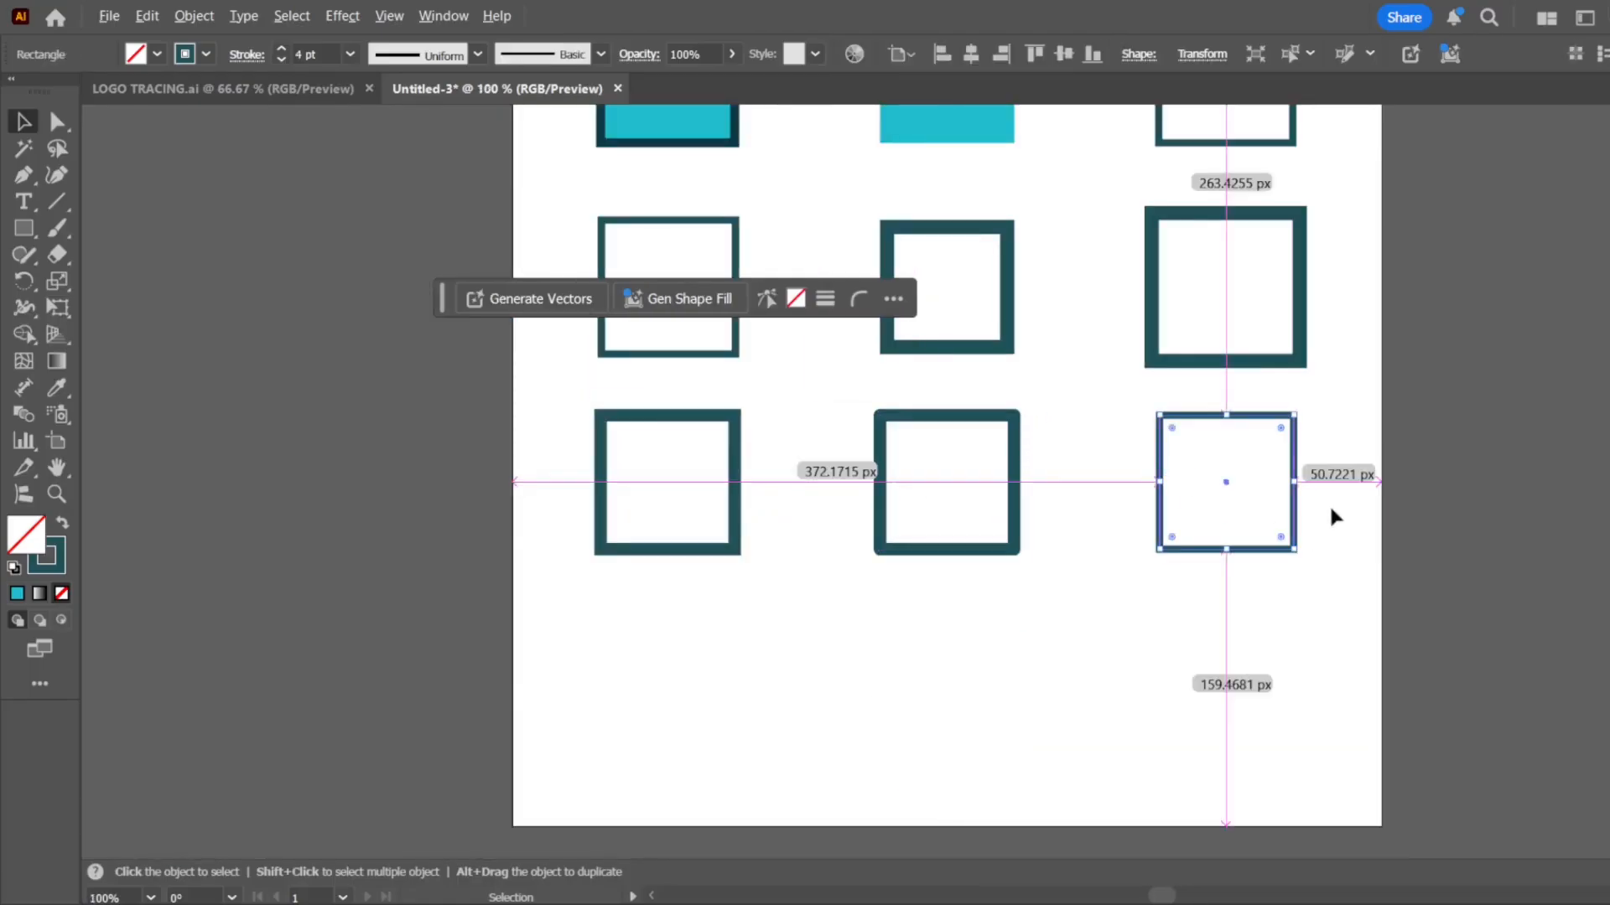
{"action": "scroll", "coordinate": [1326, 501], "scroll_direction": "up", "scroll_amount": 3}
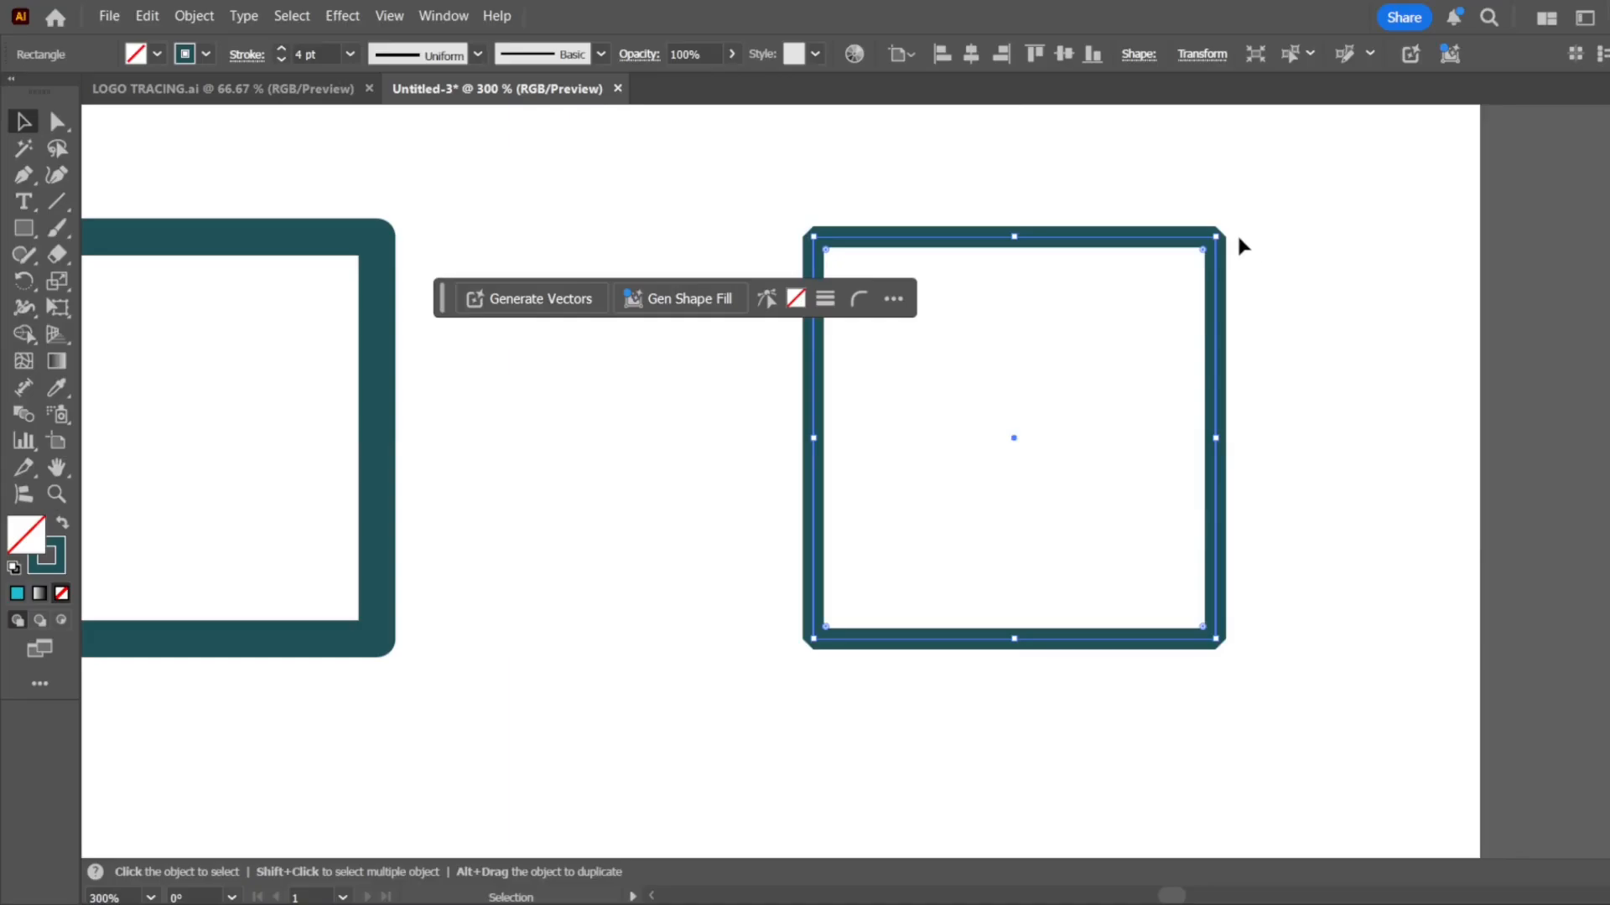
{"action": "scroll", "coordinate": [1249, 242], "scroll_direction": "up", "scroll_amount": 5}
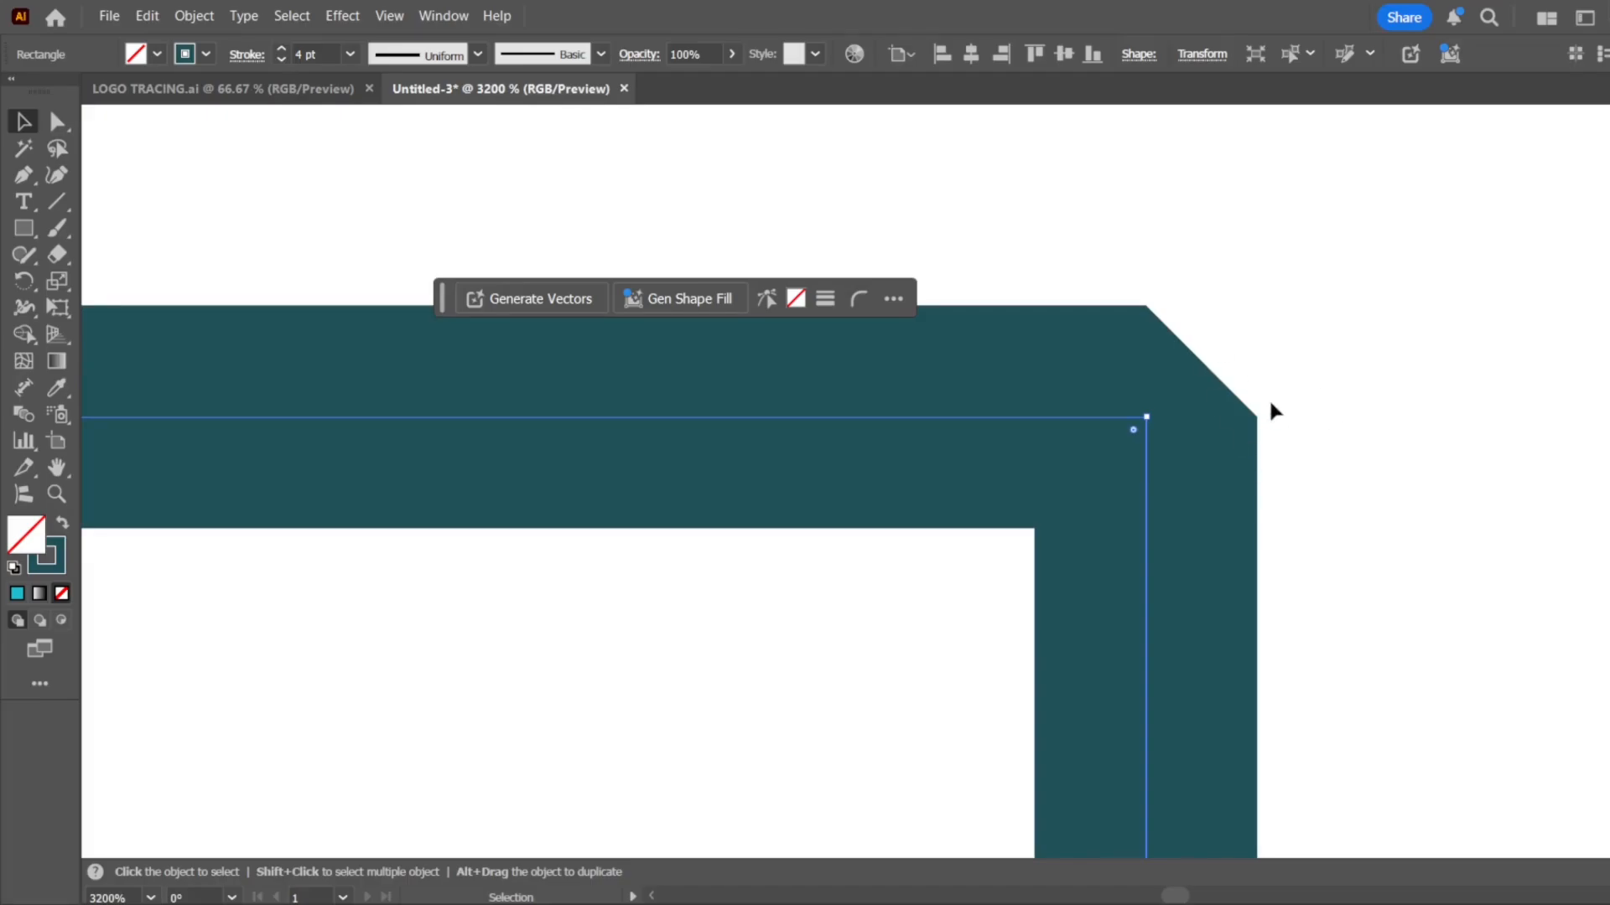
{"action": "scroll", "coordinate": [1146, 421], "scroll_direction": "down", "scroll_amount": 10}
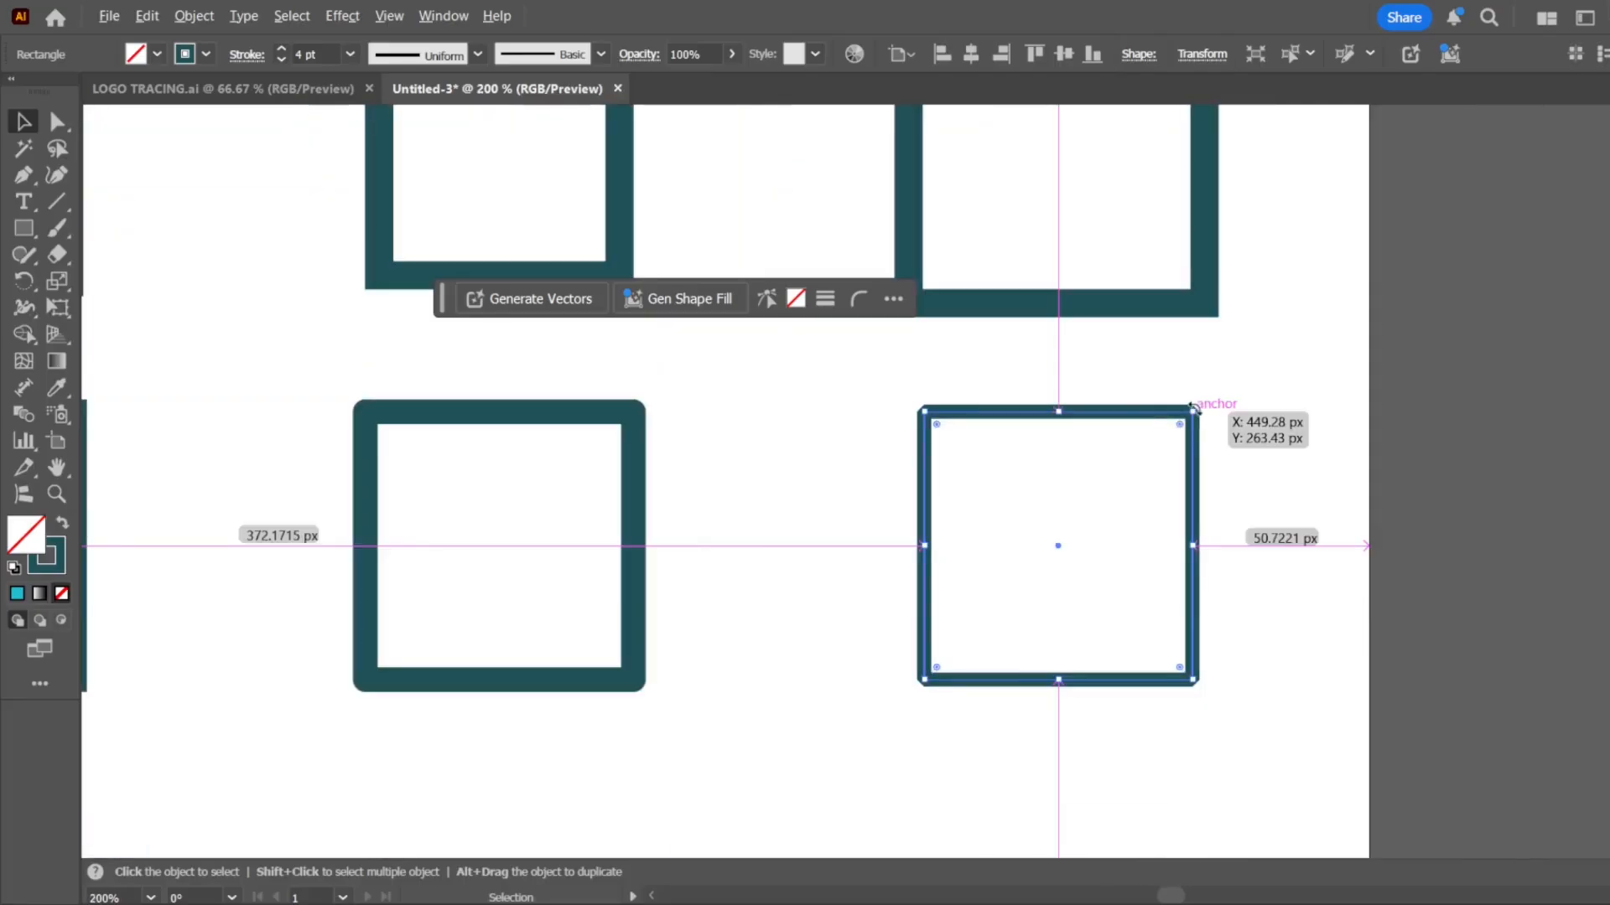
{"action": "scroll", "coordinate": [1206, 426], "scroll_direction": "up", "scroll_amount": 6}
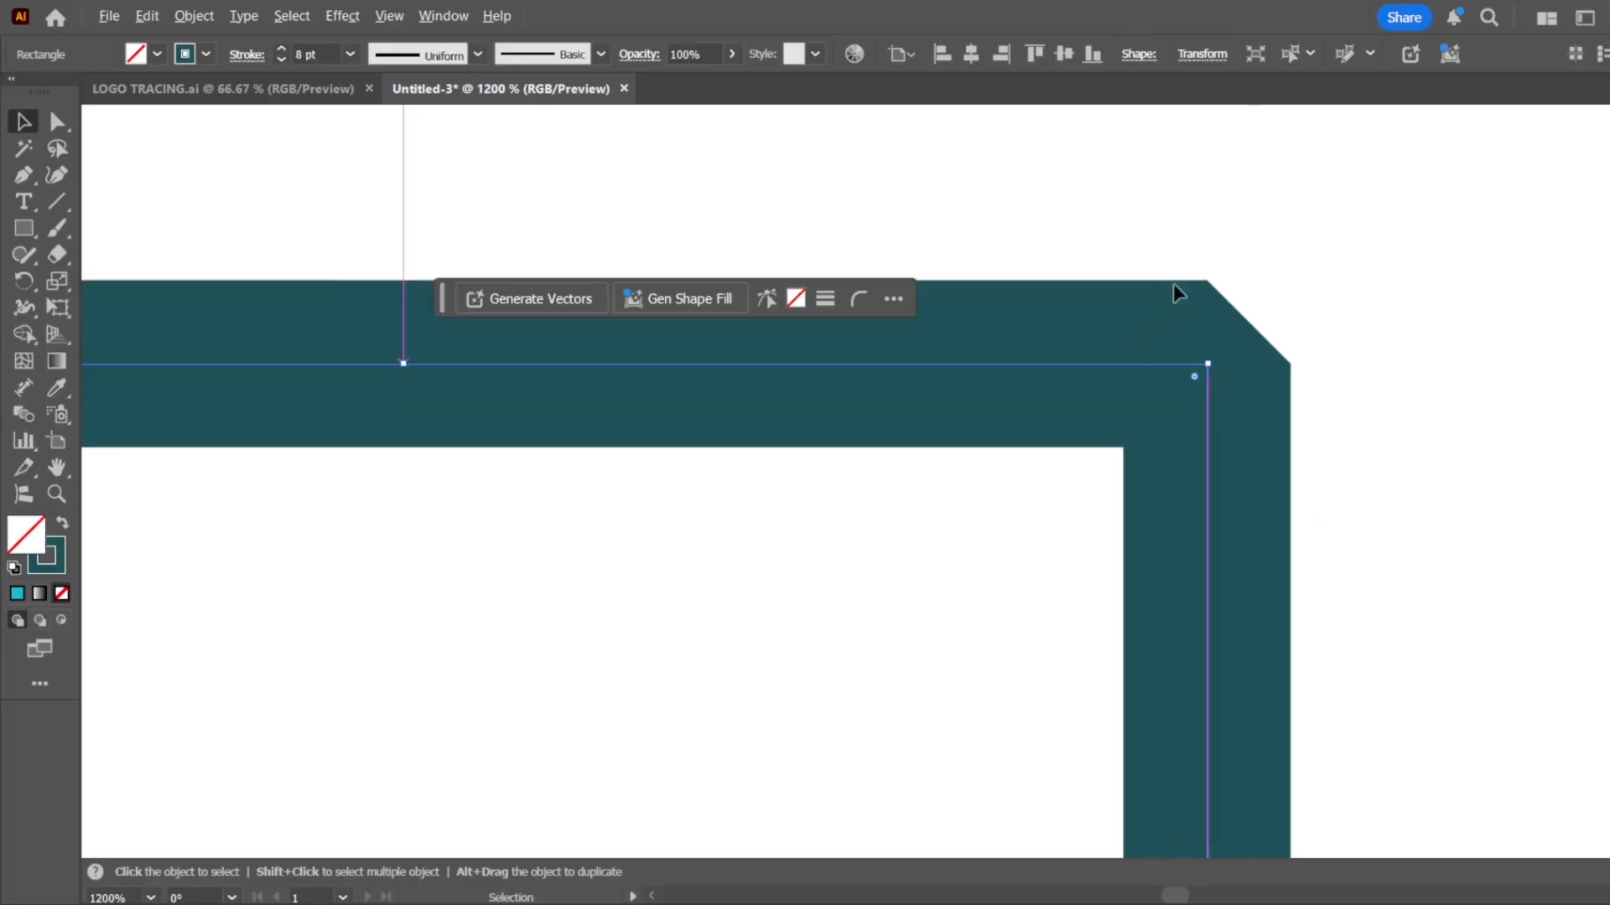
{"action": "scroll", "coordinate": [1214, 290], "scroll_direction": "down", "scroll_amount": 7}
{"action": "left_click", "coordinate": [908, 535]}
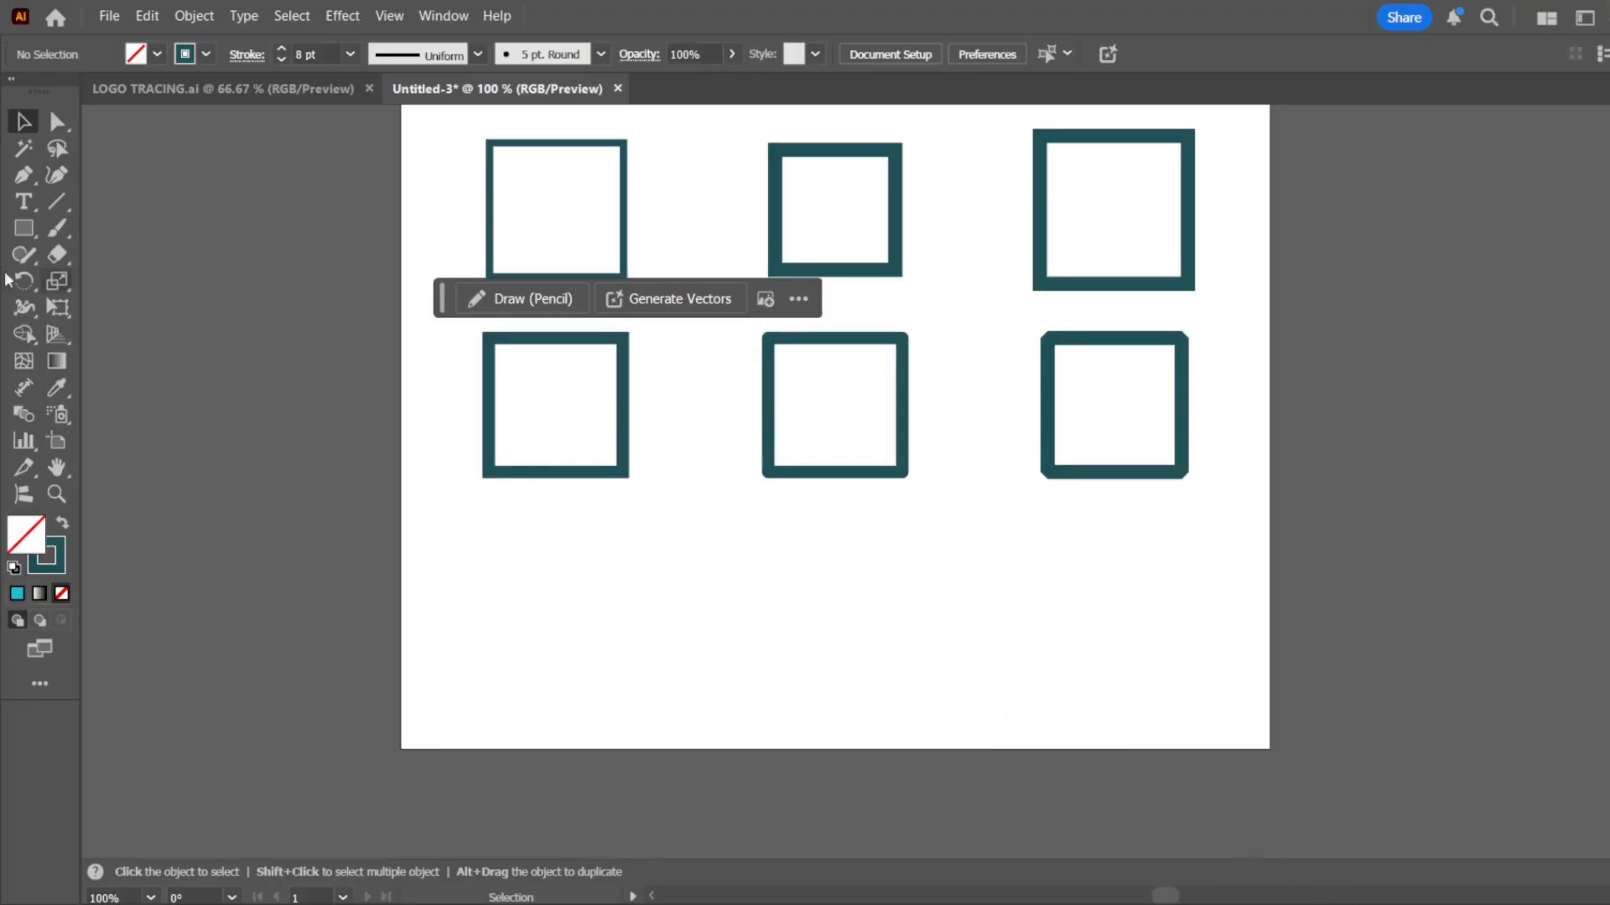
Copy the outlined first-row square below the third row and repeat it to form a fourth row of three evenly spaced outlines
{"action": "scroll", "coordinate": [1071, 457], "scroll_direction": "up", "scroll_amount": 2}
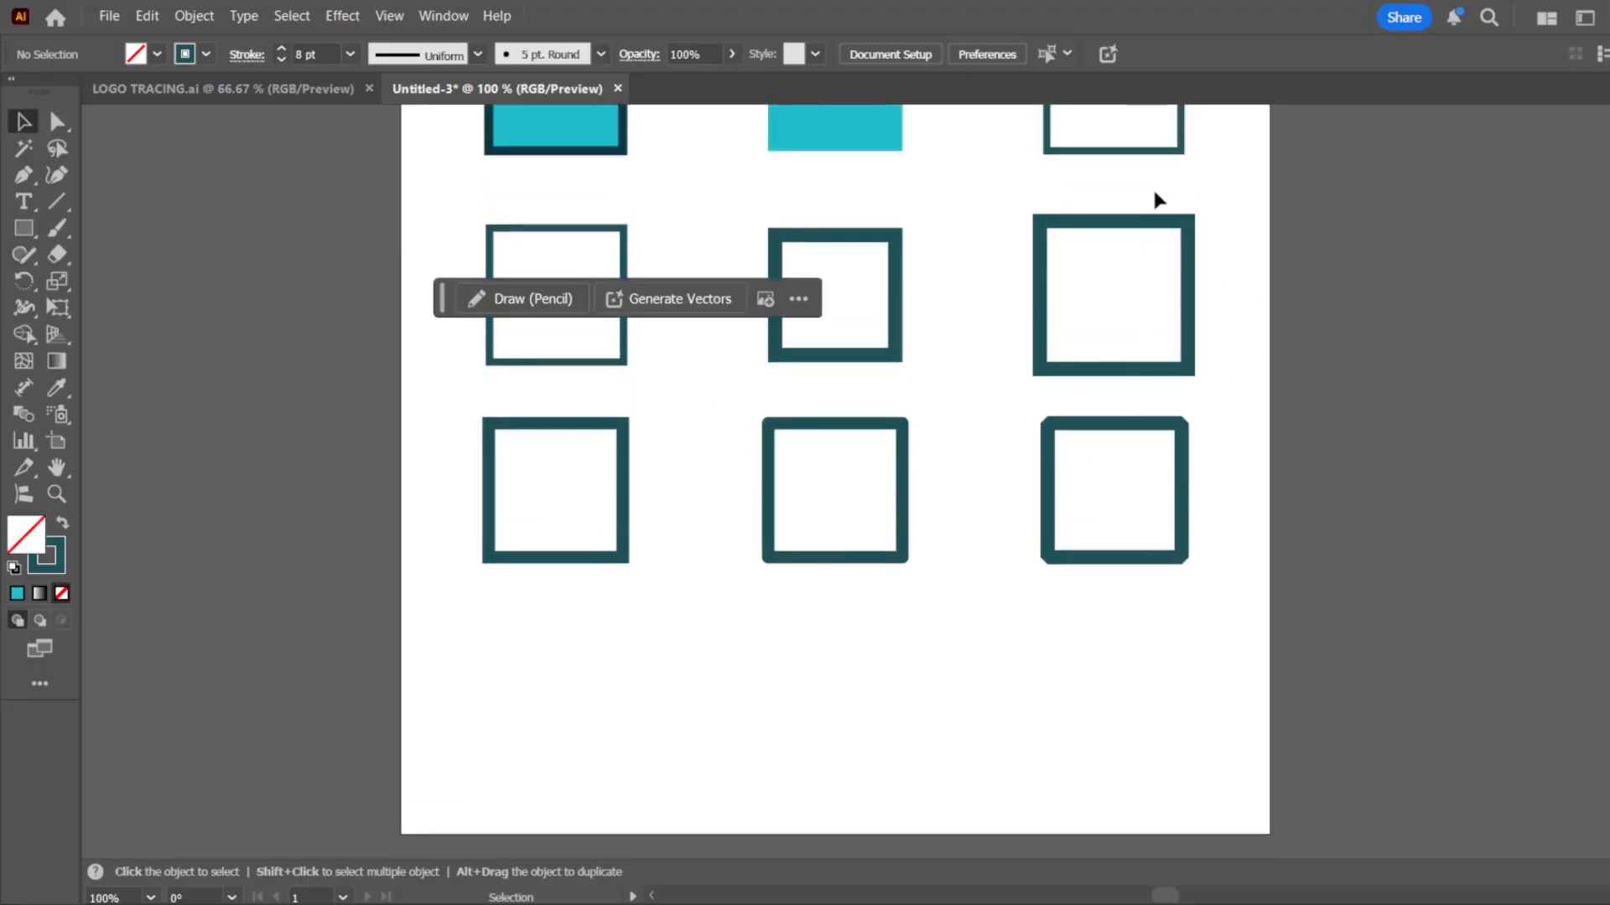
{"action": "left_click", "coordinate": [1167, 147]}
{"action": "left_click_drag", "start_coordinate": [621, 362], "coordinate": [901, 737]}
{"action": "key", "text": "ctrl+d"}
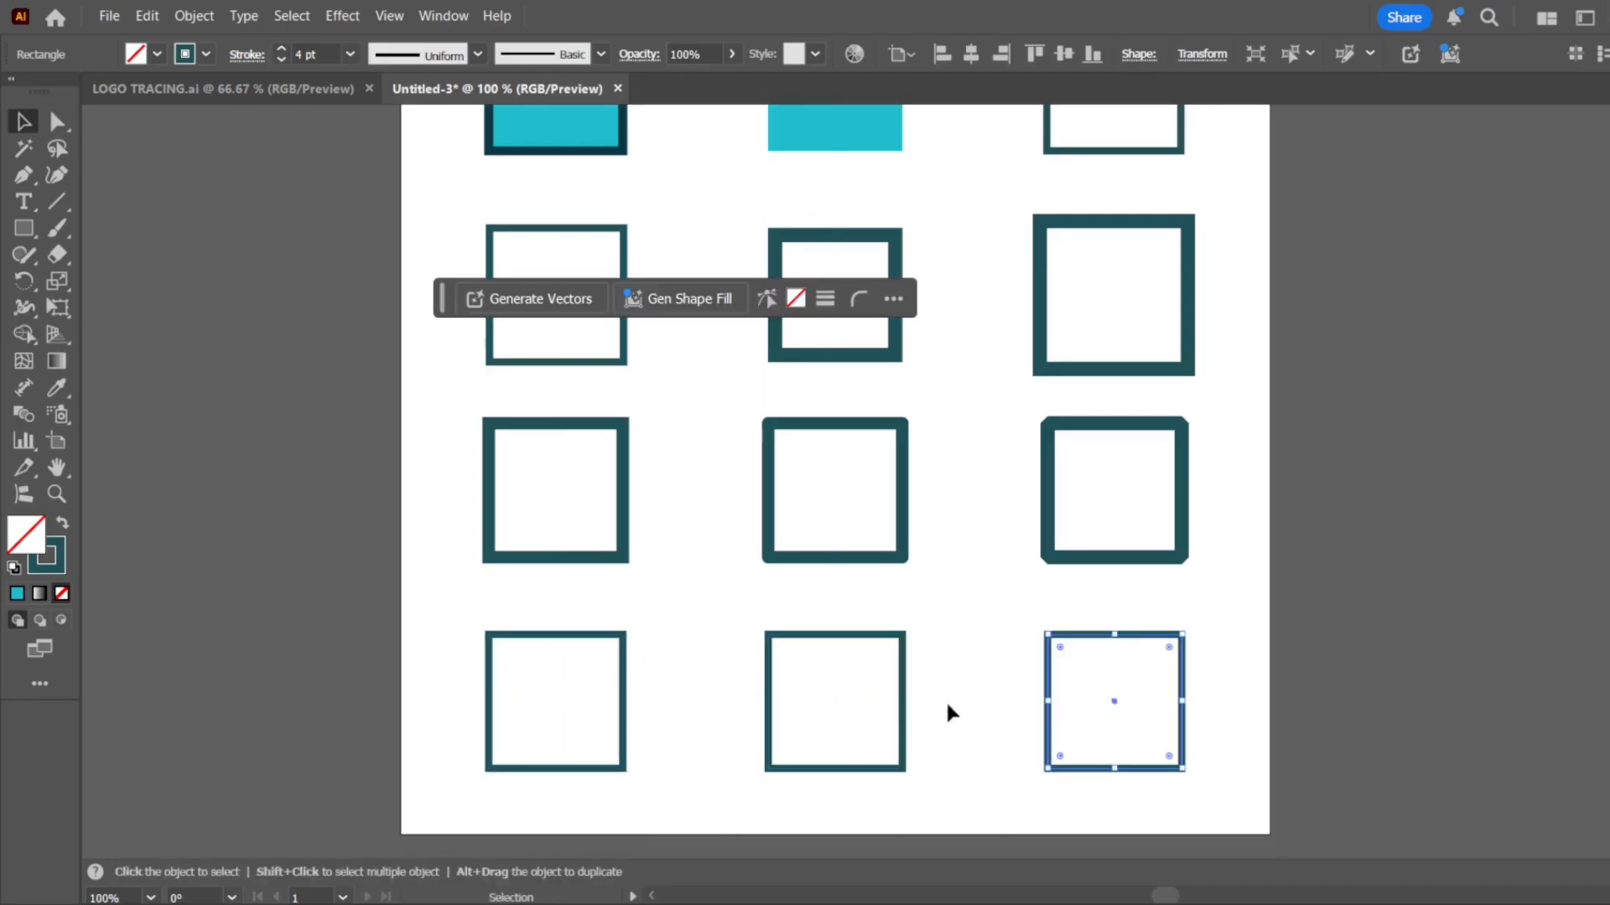
{"action": "left_click", "coordinate": [667, 654]}
Give the first fourth-row square a dashed stroke with 1 pt dashes aligned to the corners
{"action": "left_click", "coordinate": [539, 770]}
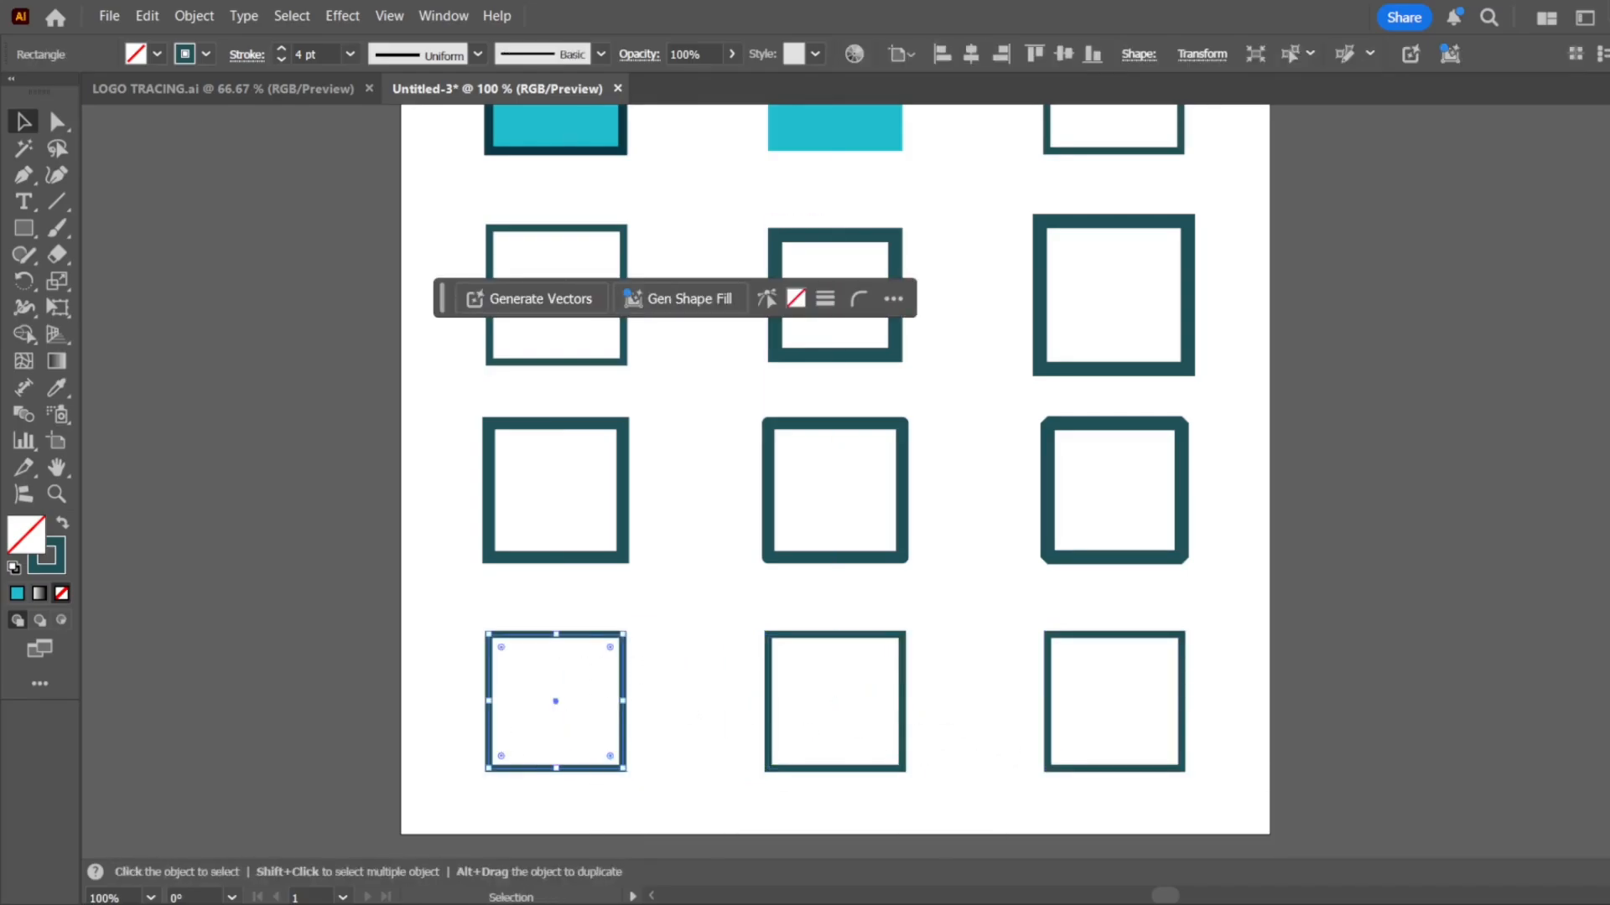
{"action": "left_click", "coordinate": [1415, 548]}
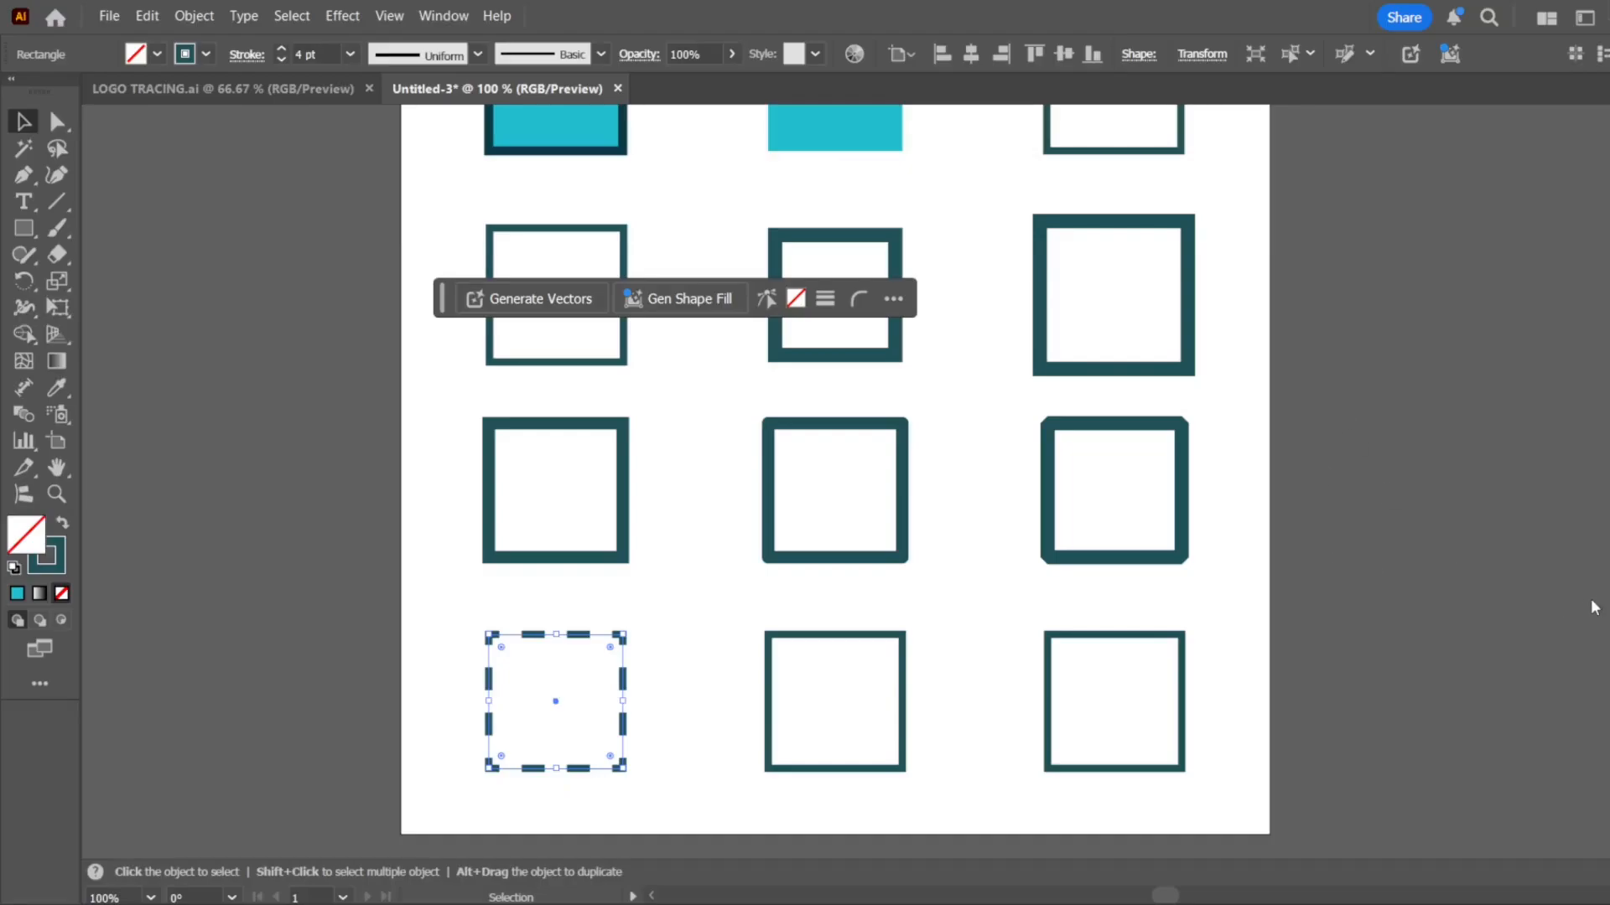
{"action": "type", "text": "1"}
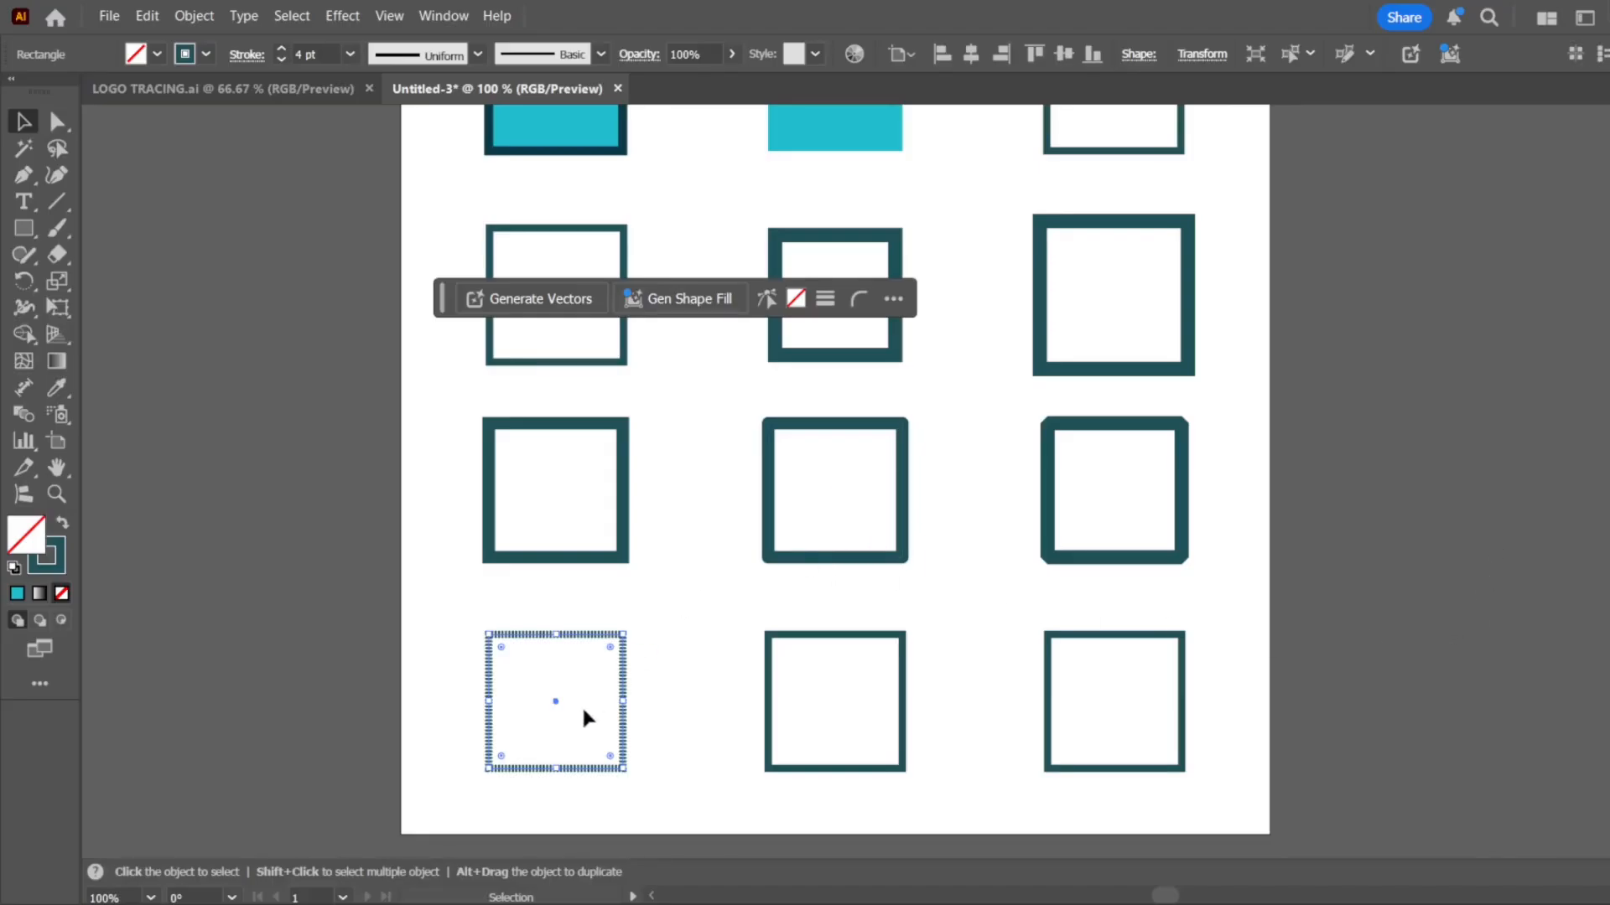
{"action": "scroll", "coordinate": [587, 696], "scroll_direction": "up", "scroll_amount": 4}
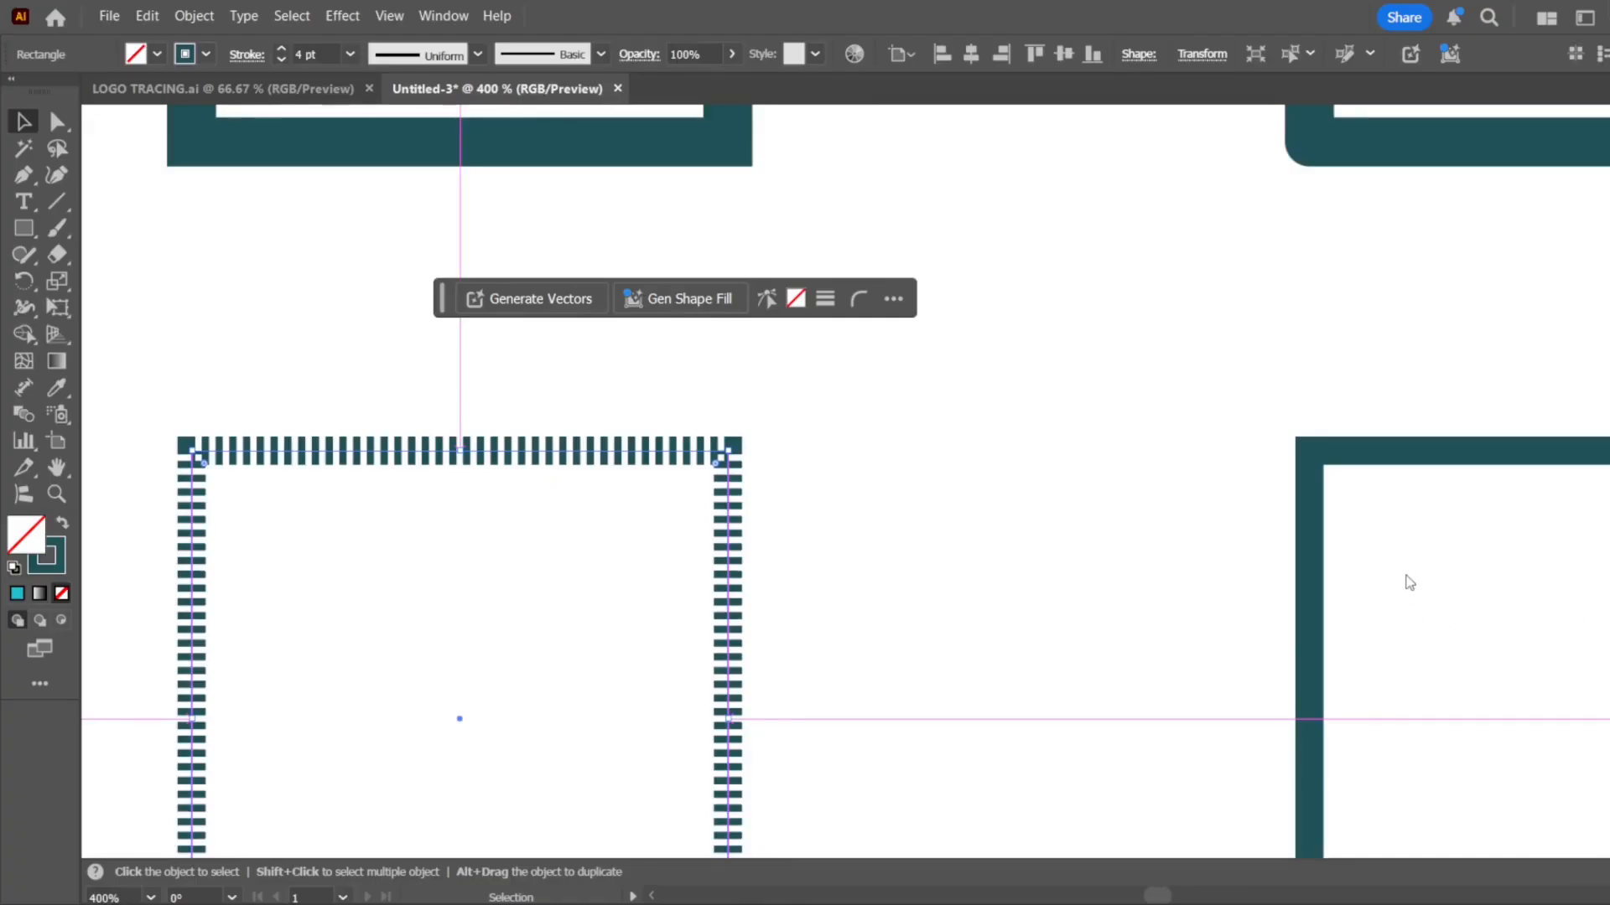
{"action": "left_click", "coordinate": [1596, 553]}
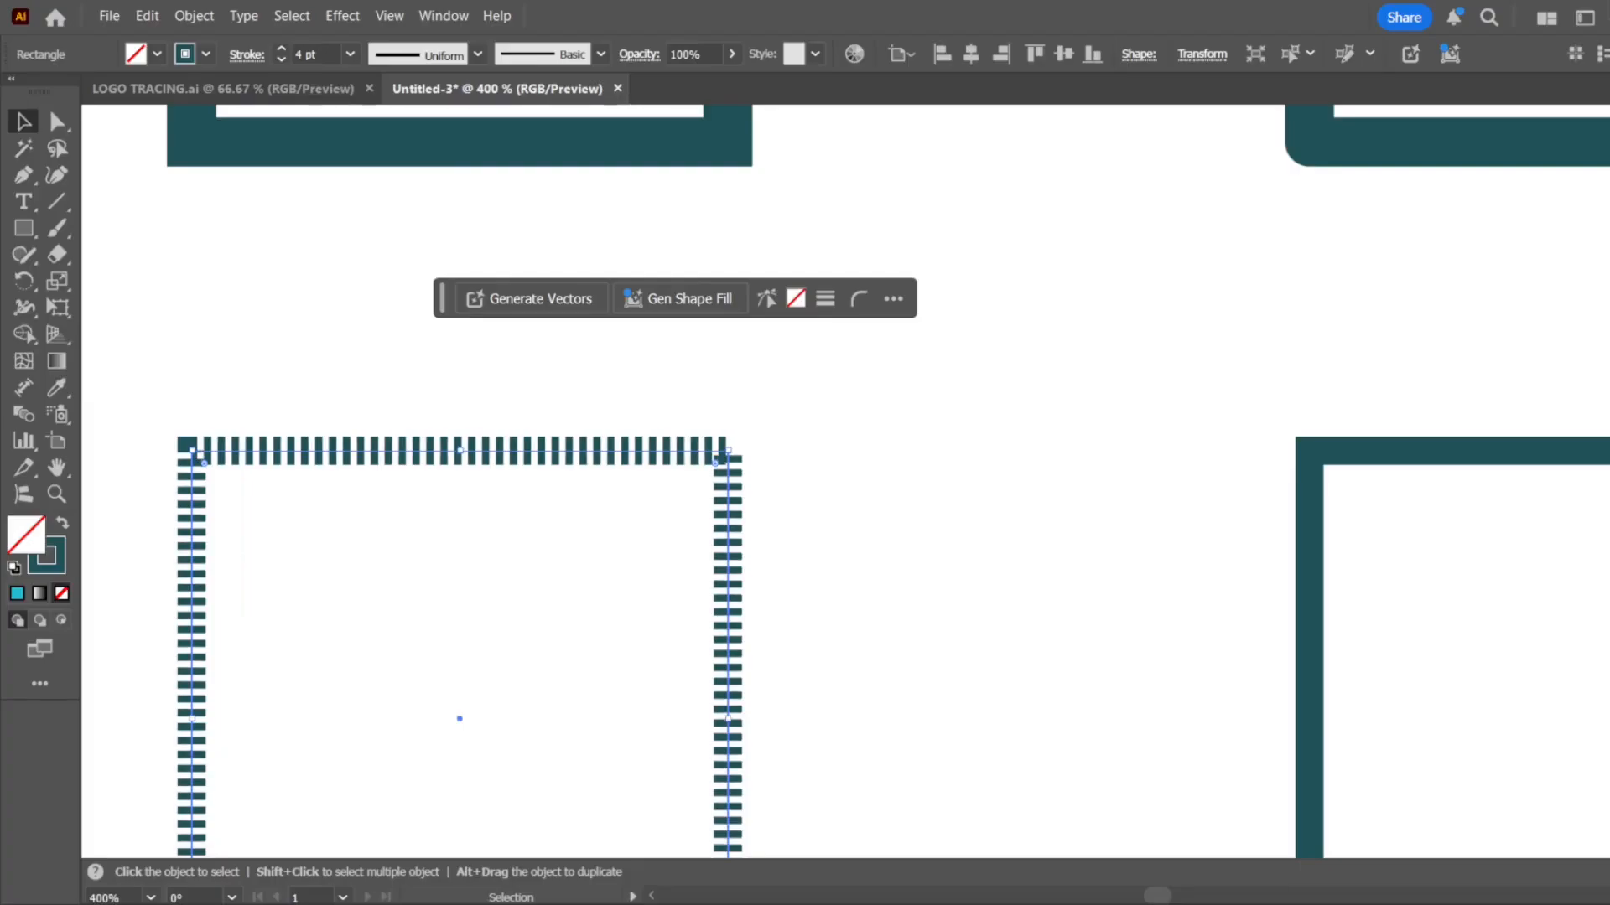
{"action": "left_click", "coordinate": [1609, 553]}
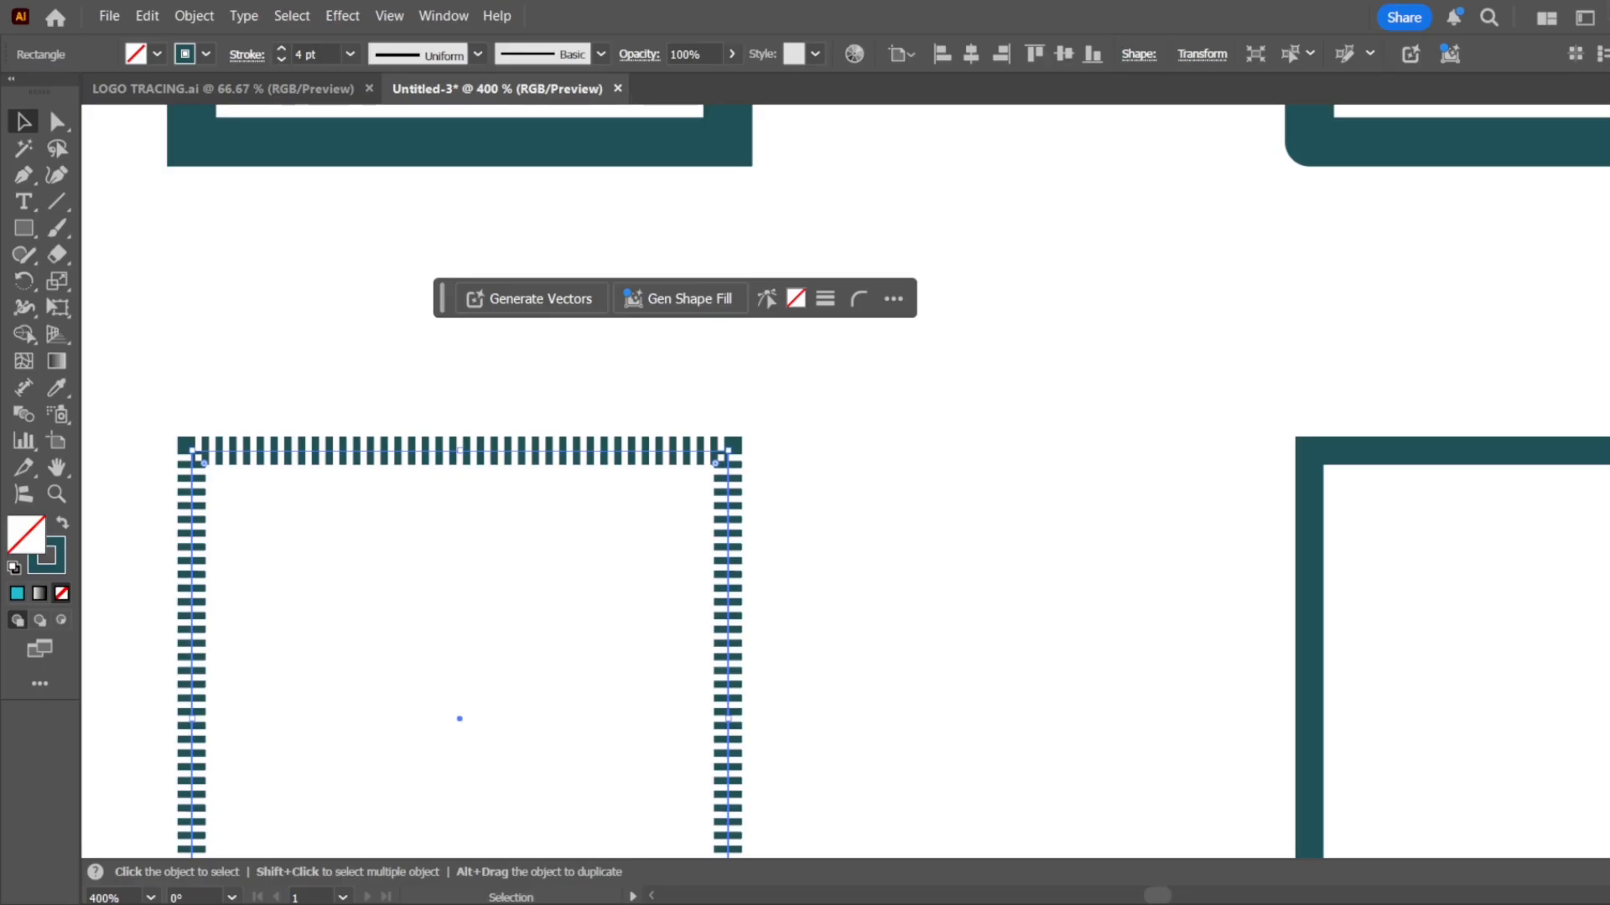
Examine the corner dashes of the first fourth-row square up close and compare them with the whole outline
{"action": "scroll", "coordinate": [770, 426], "scroll_direction": "up", "scroll_amount": 4}
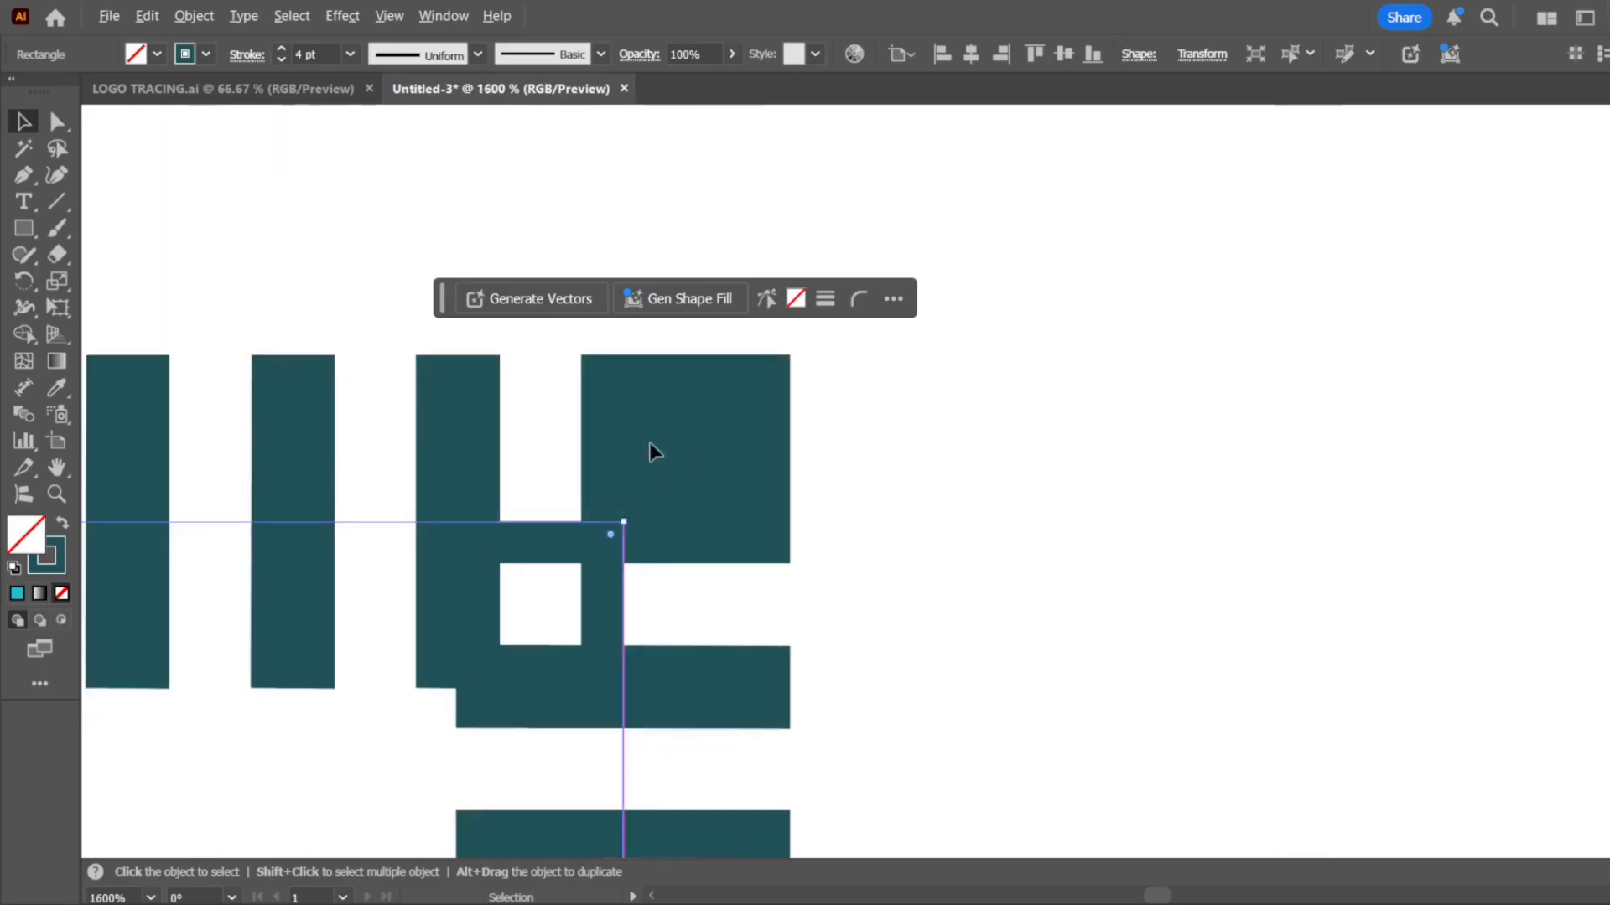
{"action": "left_click", "coordinate": [1584, 545]}
{"action": "scroll", "coordinate": [850, 474], "scroll_direction": "down", "scroll_amount": 8}
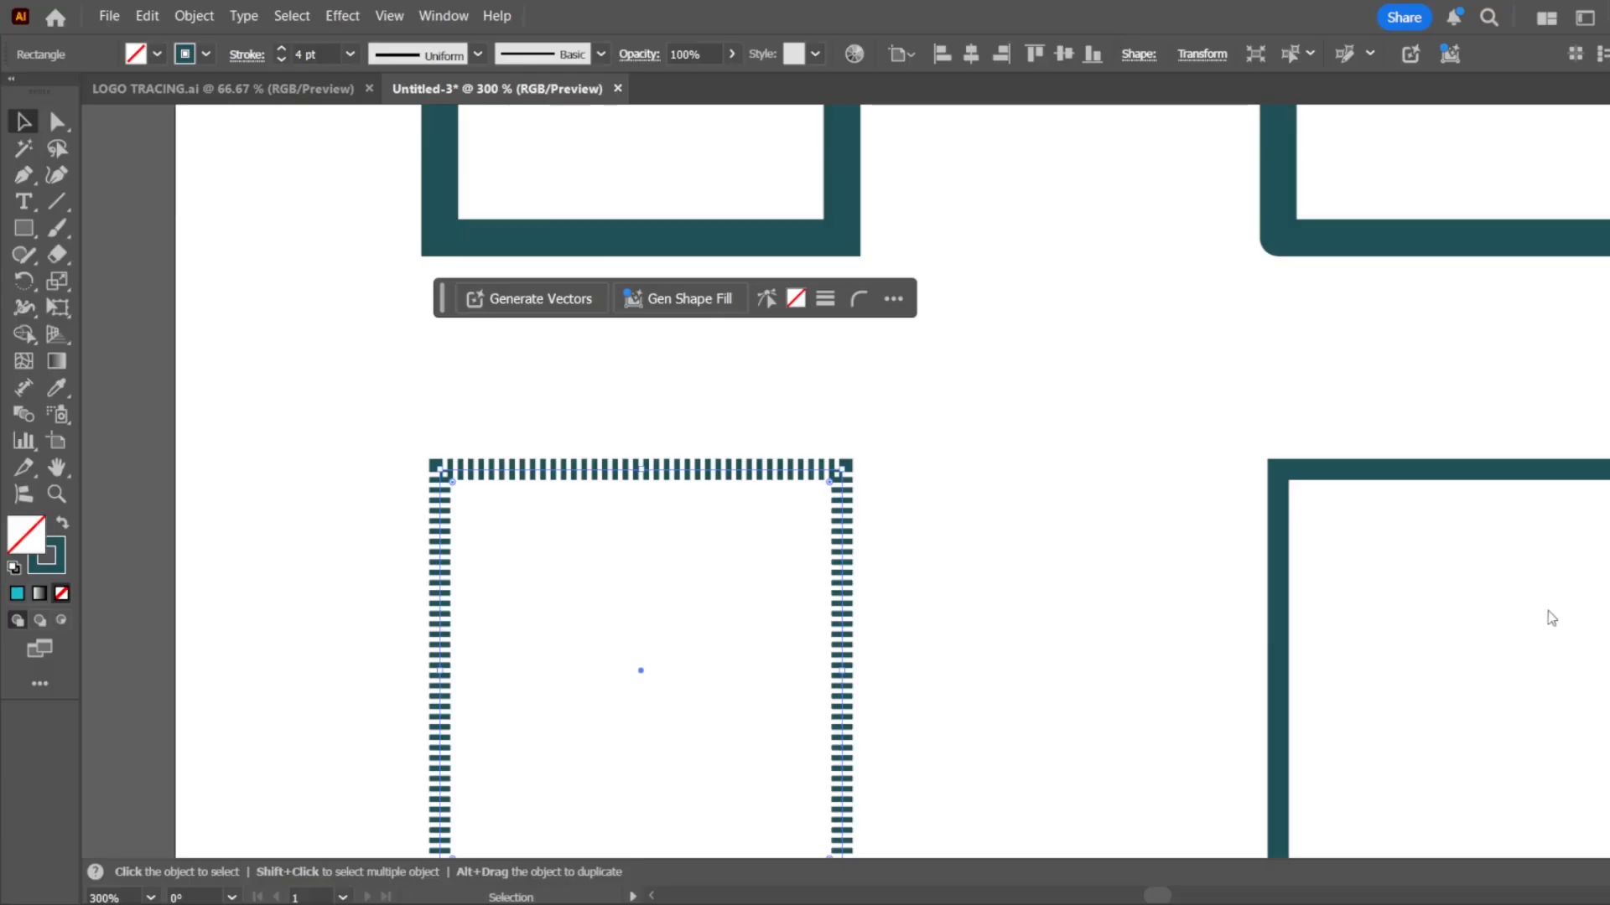
{"action": "scroll", "coordinate": [848, 447], "scroll_direction": "down", "scroll_amount": 5}
{"action": "scroll", "coordinate": [853, 492], "scroll_direction": "up", "scroll_amount": 3}
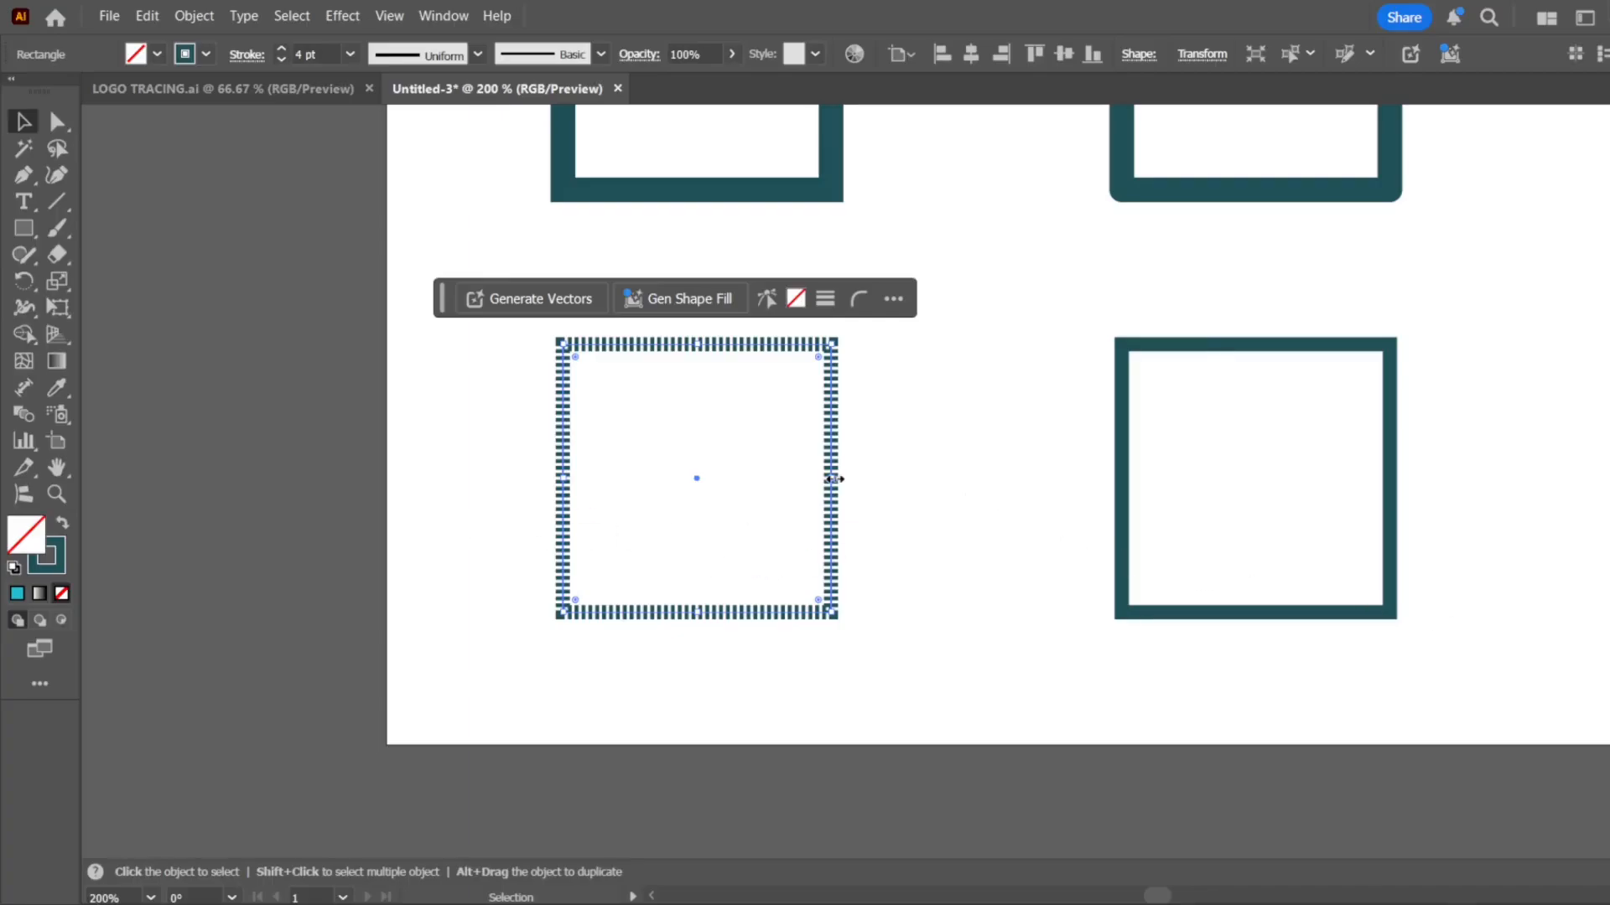
{"action": "left_click", "coordinate": [905, 470]}
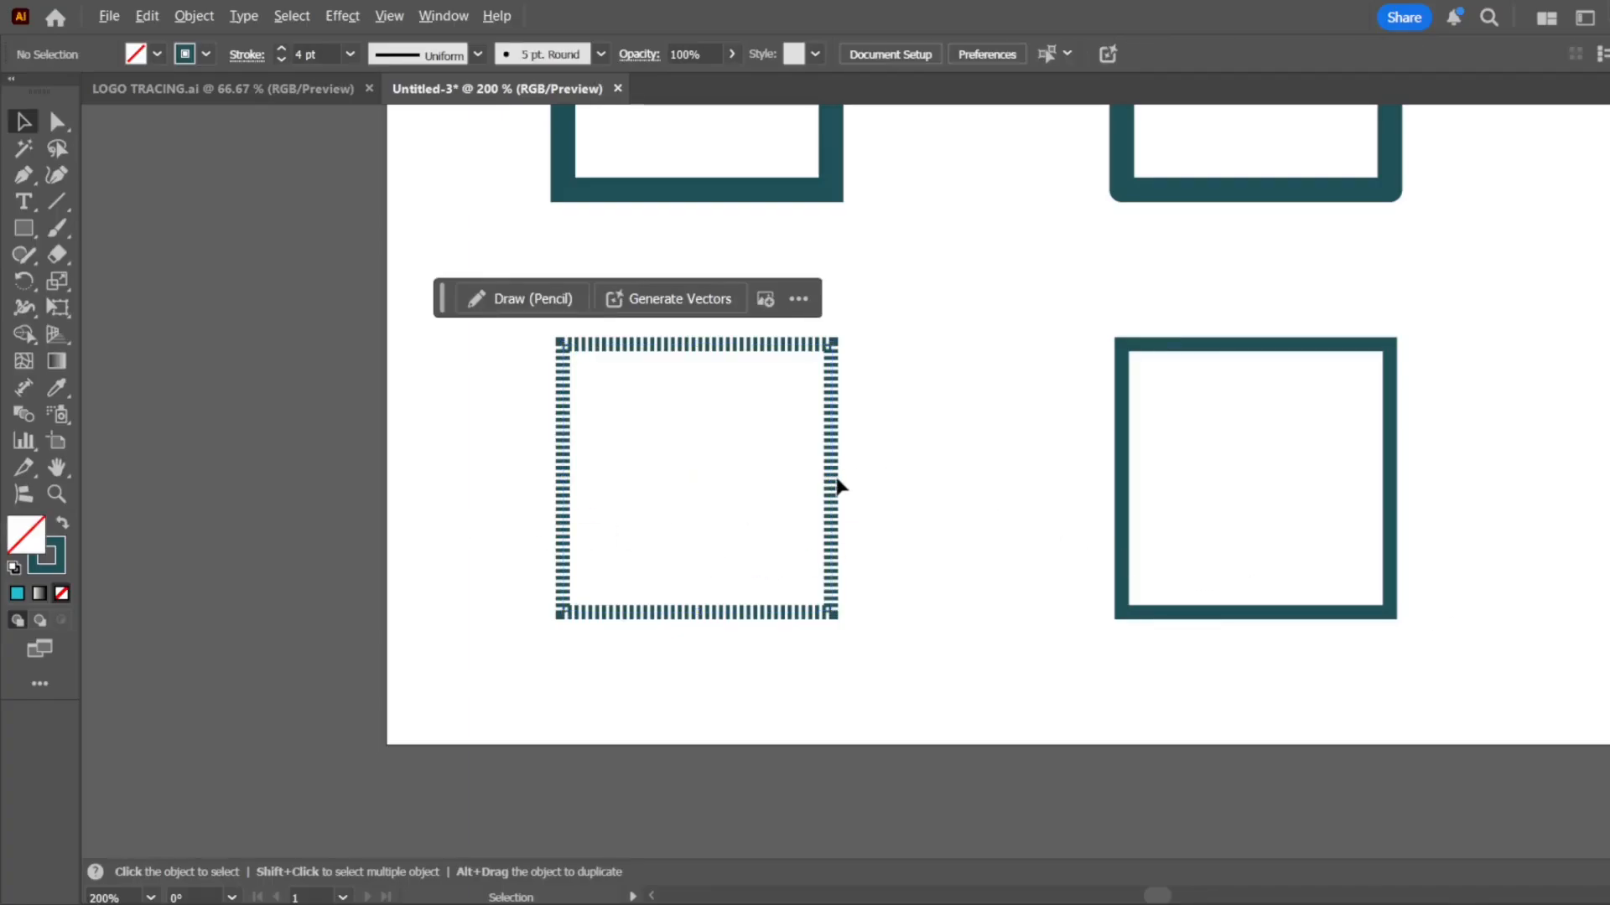
{"action": "scroll", "coordinate": [893, 479], "scroll_direction": "down", "scroll_amount": 2}
{"action": "scroll", "coordinate": [863, 474], "scroll_direction": "up", "scroll_amount": 6}
{"action": "scroll", "coordinate": [859, 468], "scroll_direction": "down", "scroll_amount": 1}
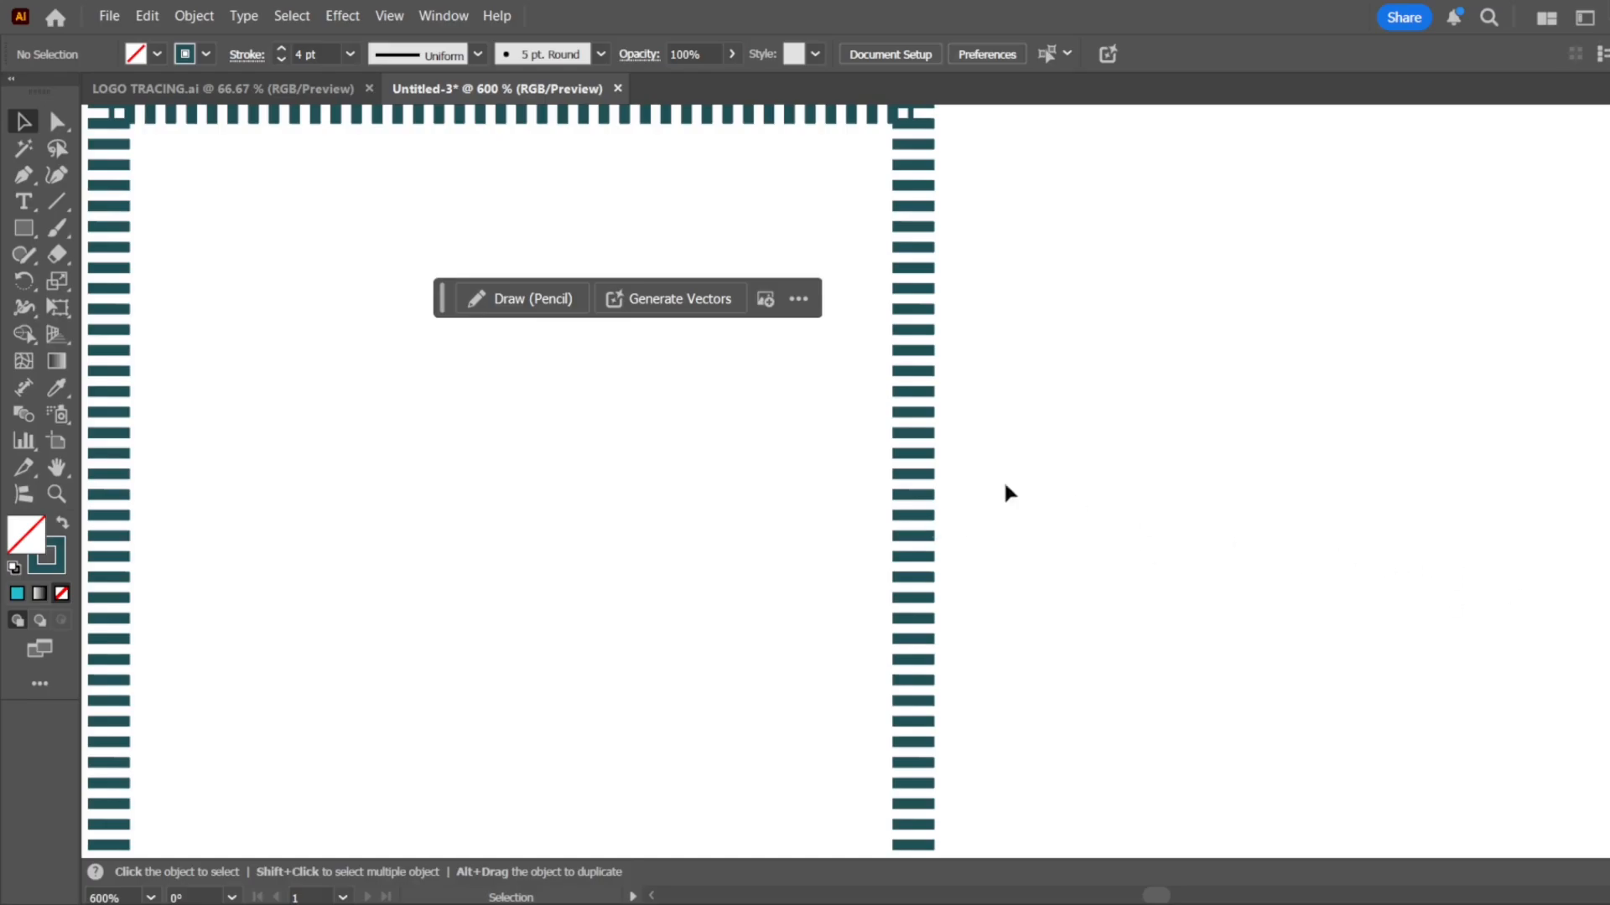
Set the first fourth-row square's dash length to 3 pt and check the dashes along its edges and corners
{"action": "left_click_drag", "start_coordinate": [845, 574], "coordinate": [847, 574]}
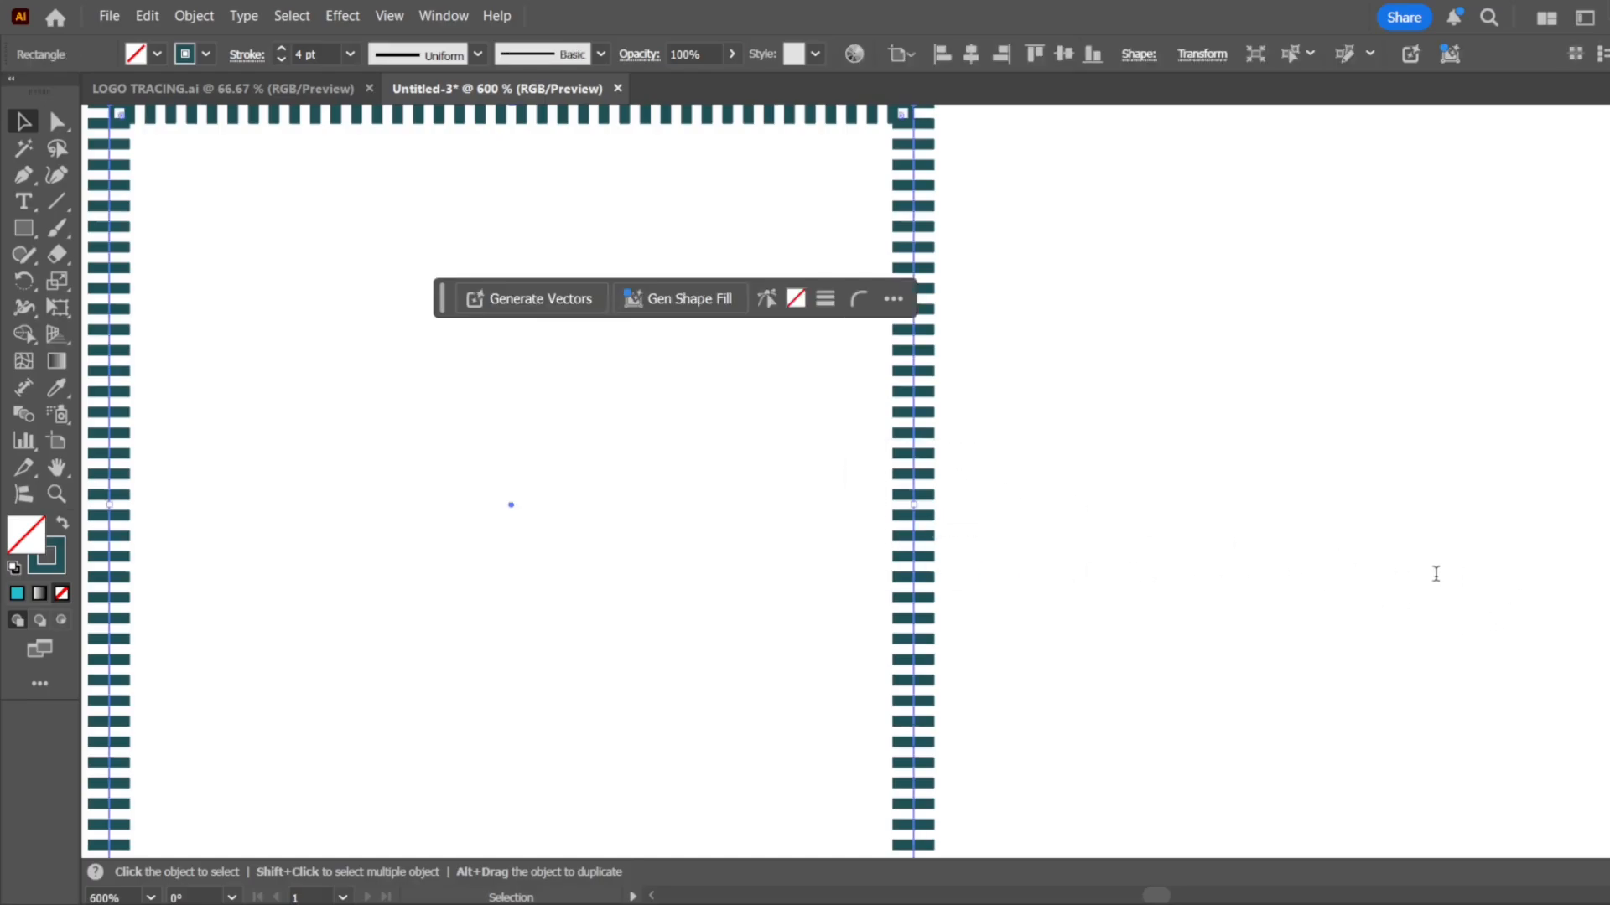
{"action": "type", "text": "3"}
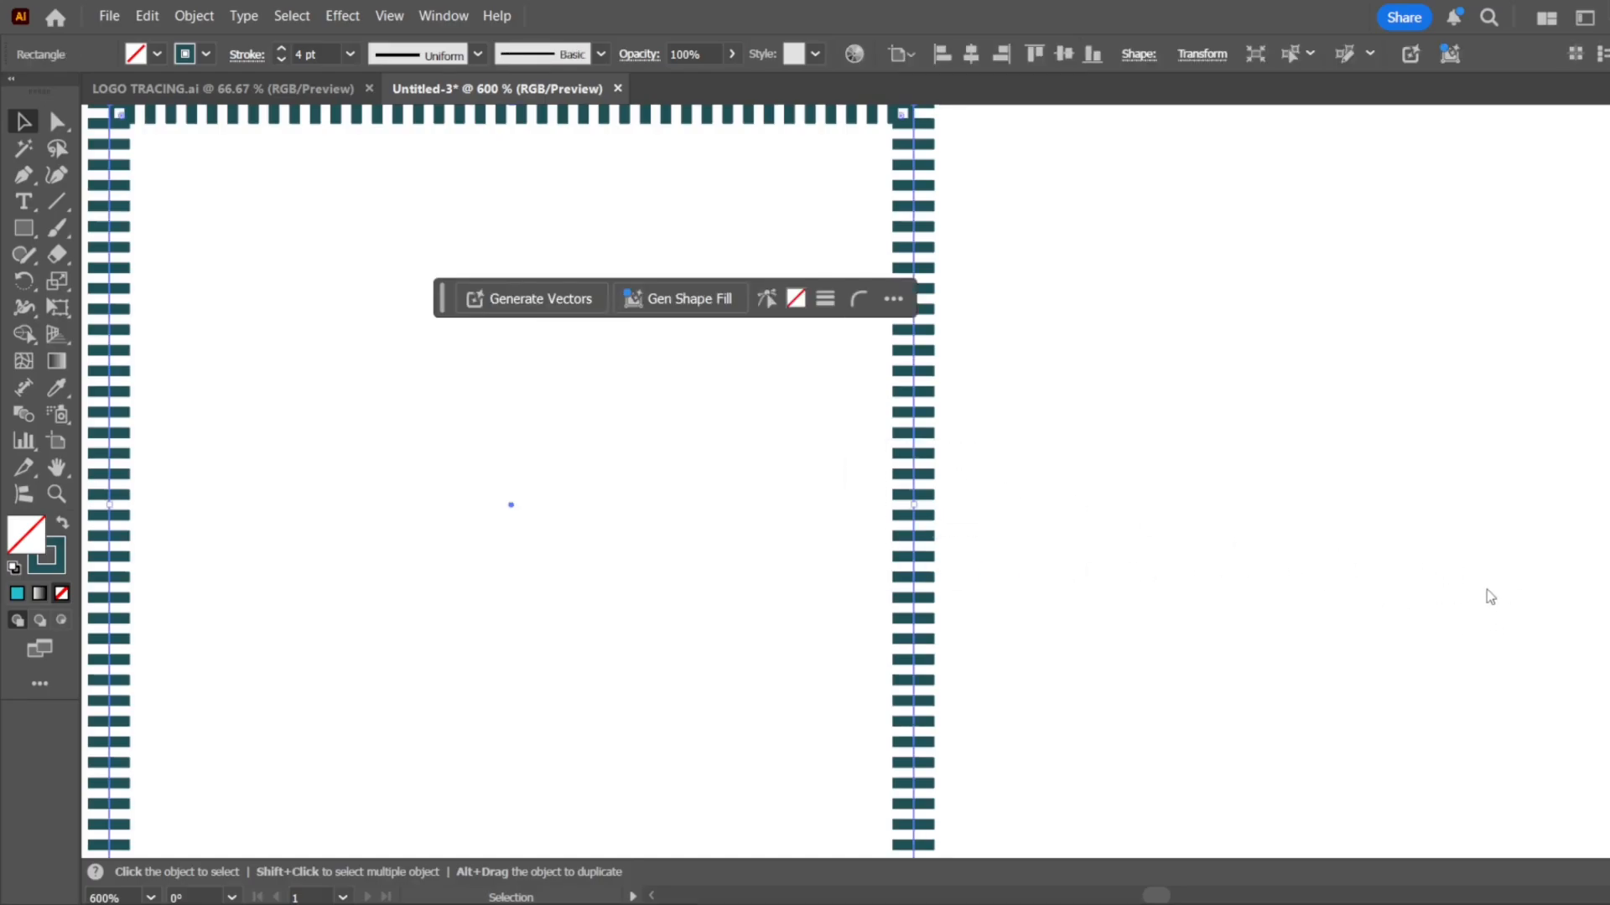
{"action": "left_click_drag", "start_coordinate": [1476, 564], "coordinate": [1453, 566]}
{"action": "type", "text": "3"}
{"action": "key", "text": "Return"}
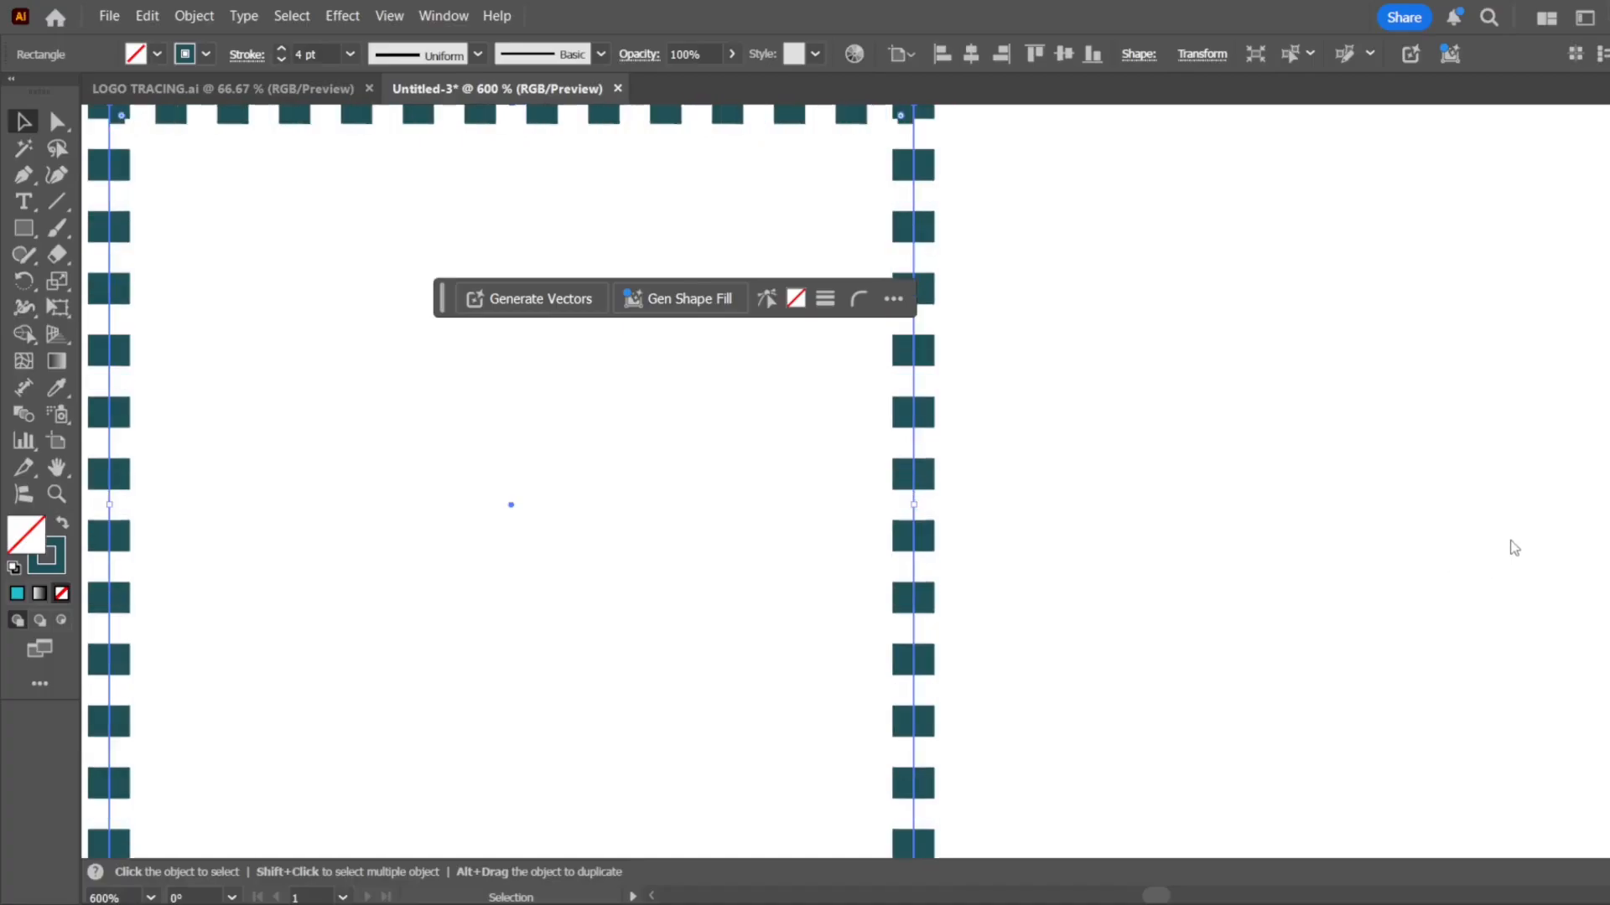
{"action": "scroll", "coordinate": [994, 457], "scroll_direction": "down", "scroll_amount": 3}
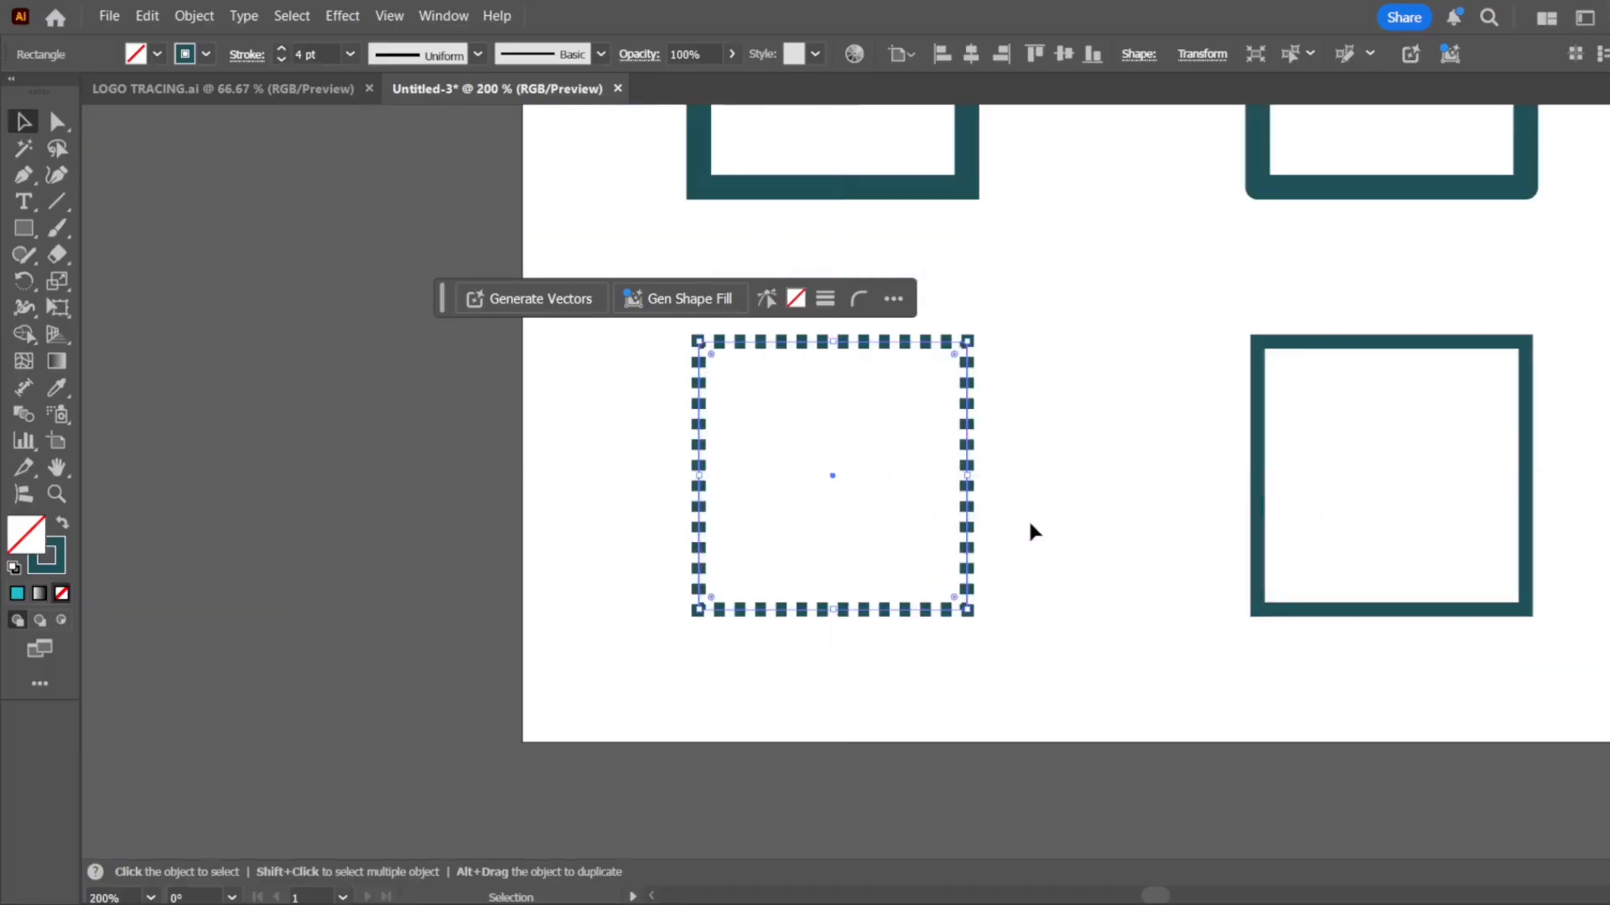
{"action": "left_click", "coordinate": [1048, 461]}
{"action": "scroll", "coordinate": [1018, 448], "scroll_direction": "up", "scroll_amount": 3}
{"action": "scroll", "coordinate": [888, 417], "scroll_direction": "down", "scroll_amount": 3}
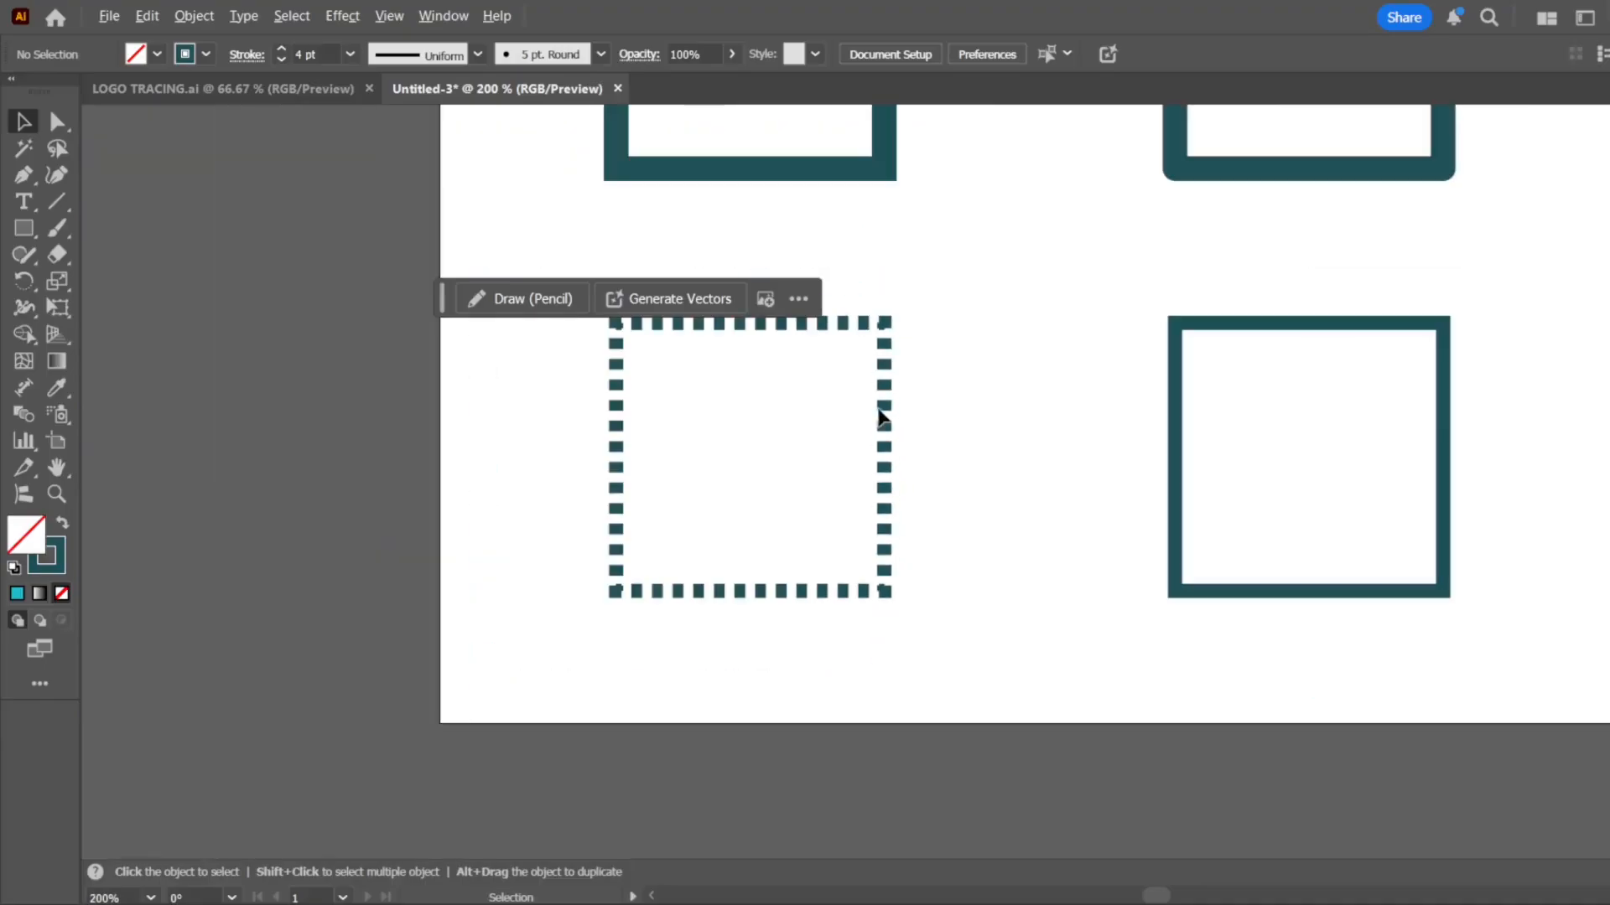
{"action": "scroll", "coordinate": [913, 488], "scroll_direction": "up", "scroll_amount": 3}
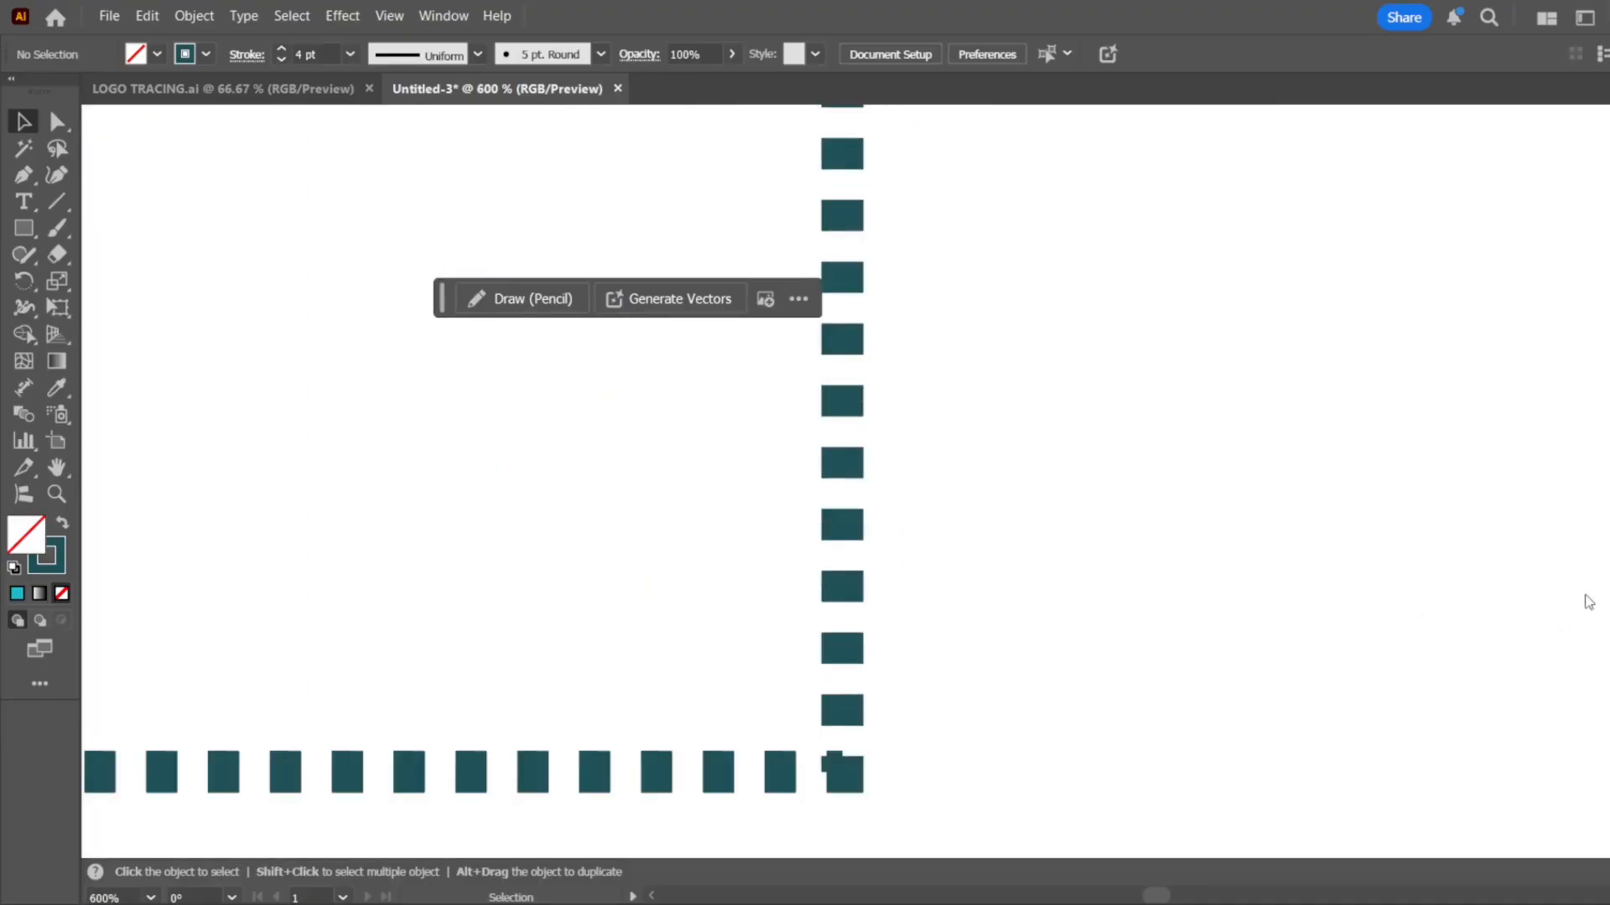
Give the middle fourth-row square a dashed stroke with slightly longer dashes than the first square's
{"action": "scroll", "coordinate": [779, 461], "scroll_direction": "down", "scroll_amount": 4}
{"action": "scroll", "coordinate": [1262, 469], "scroll_direction": "up", "scroll_amount": 3}
{"action": "left_click_drag", "start_coordinate": [1258, 438], "coordinate": [1044, 558]}
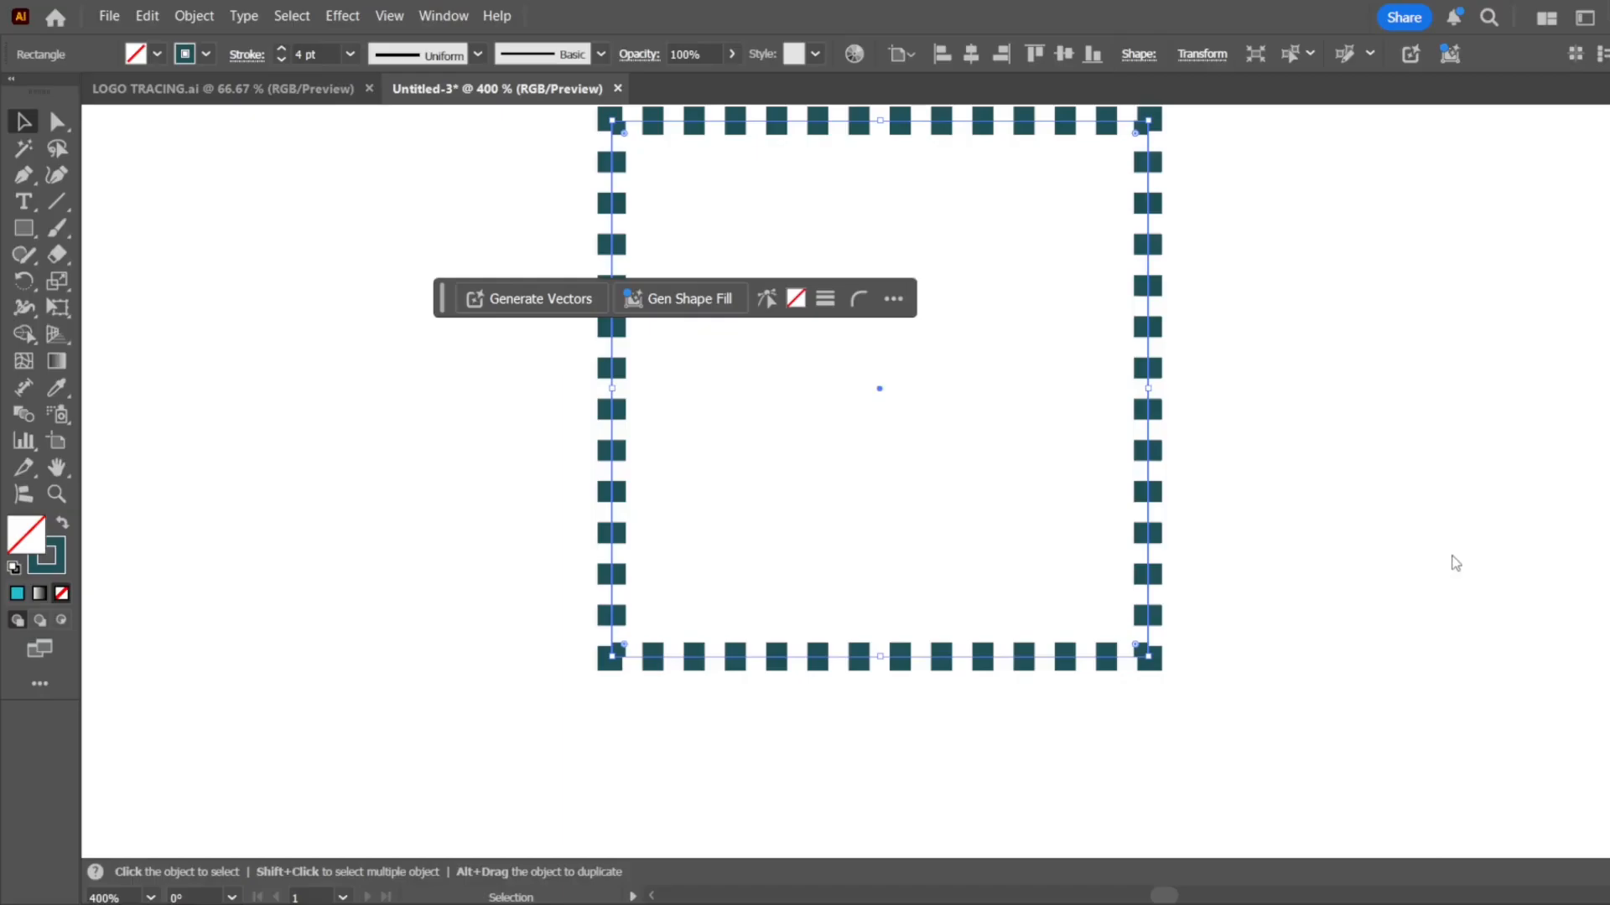
{"action": "left_click", "coordinate": [1455, 563]}
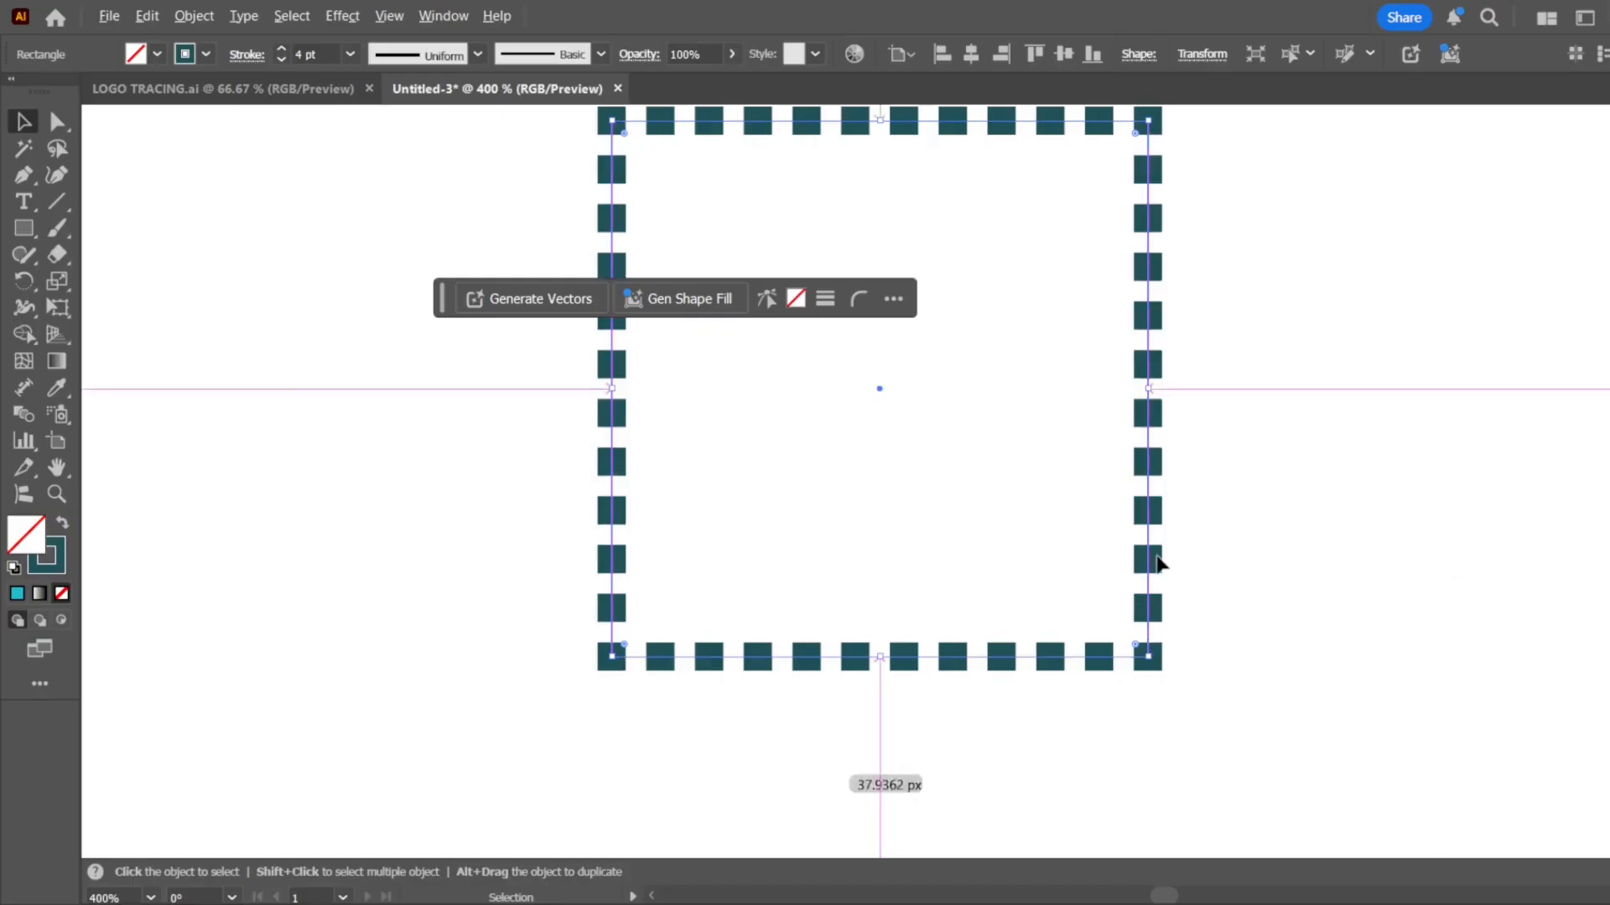
{"action": "scroll", "coordinate": [1160, 563], "scroll_direction": "down", "scroll_amount": 4, "text": "alt"}
{"action": "left_click", "coordinate": [1080, 613]}
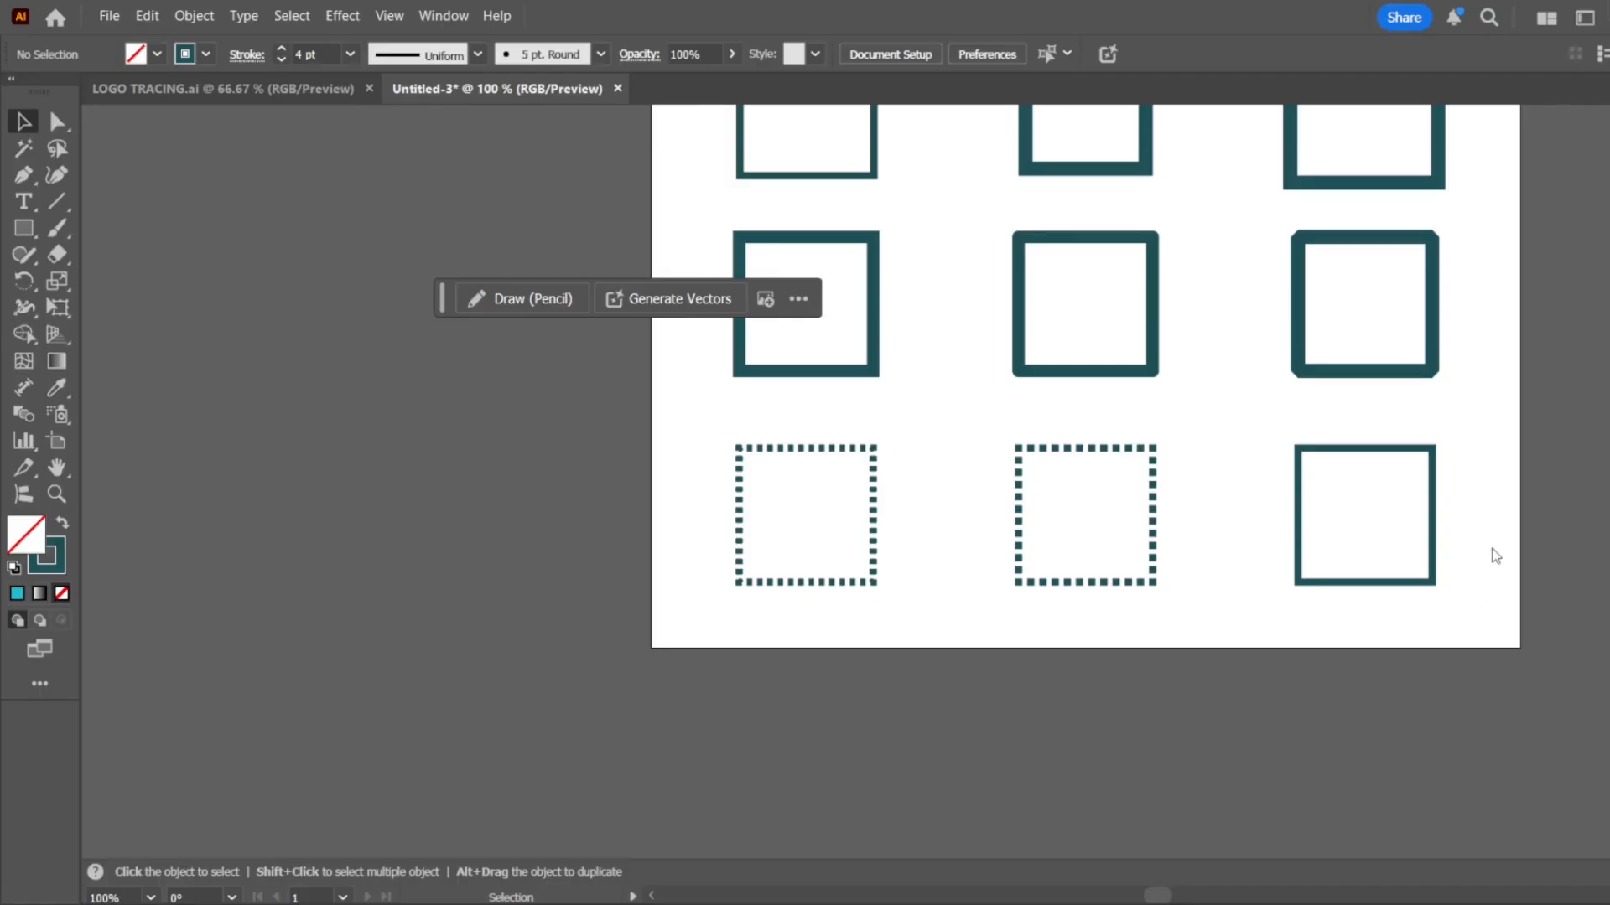
Set the middle fourth-row square's stroke weight to 1 pt and adjust its dash settings to form a dotted outline
{"action": "left_click", "coordinate": [1153, 575]}
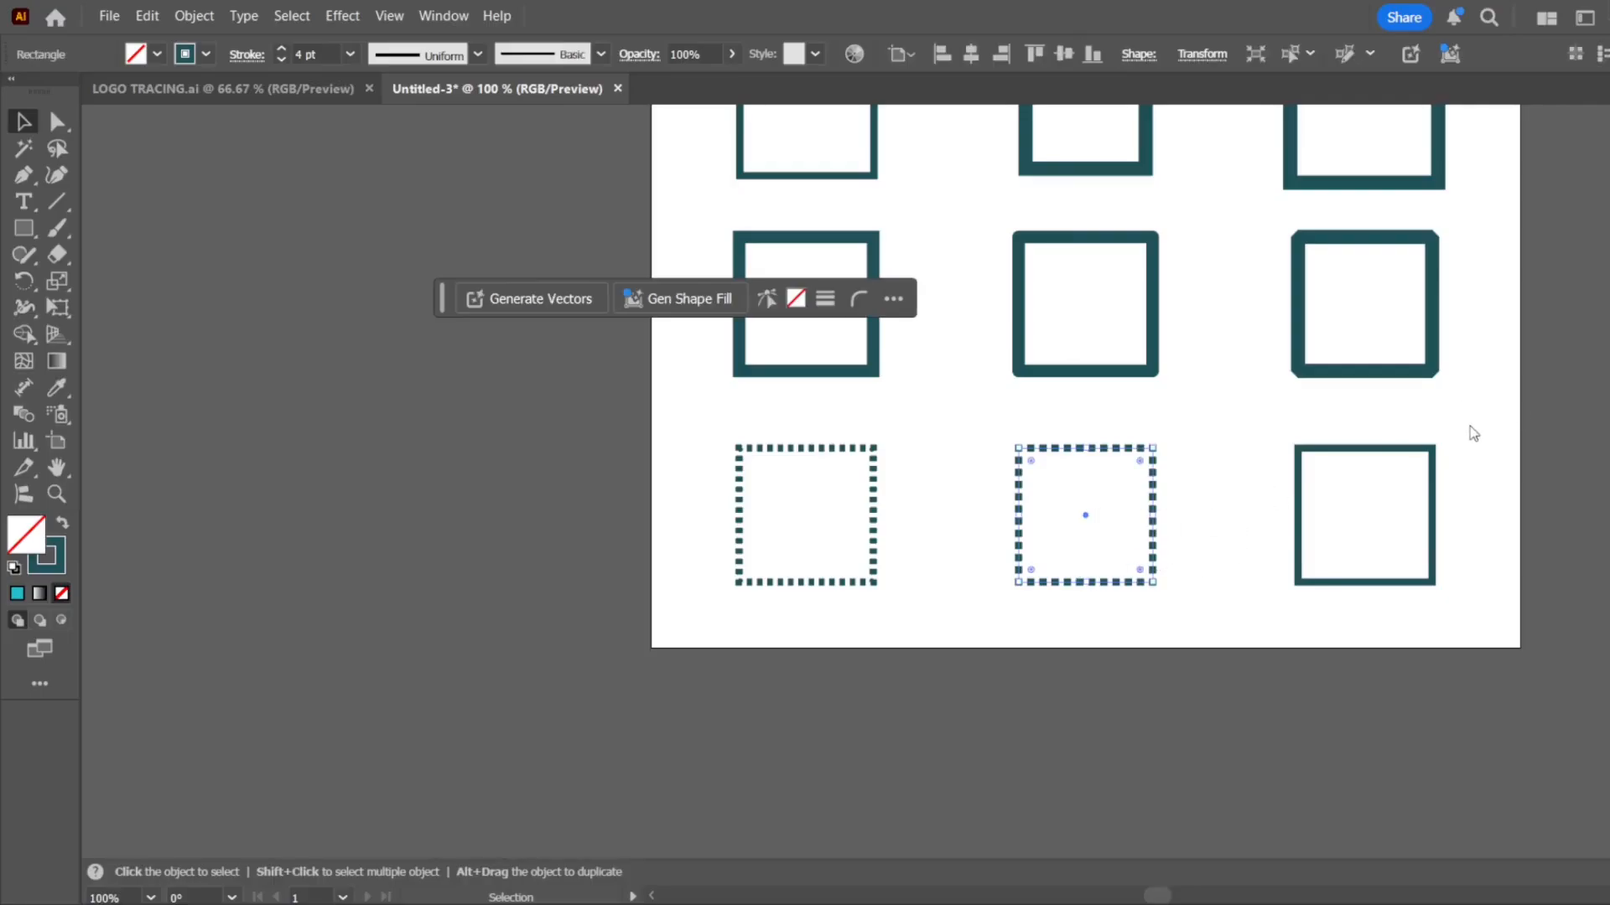
{"action": "left_click", "coordinate": [1584, 431]}
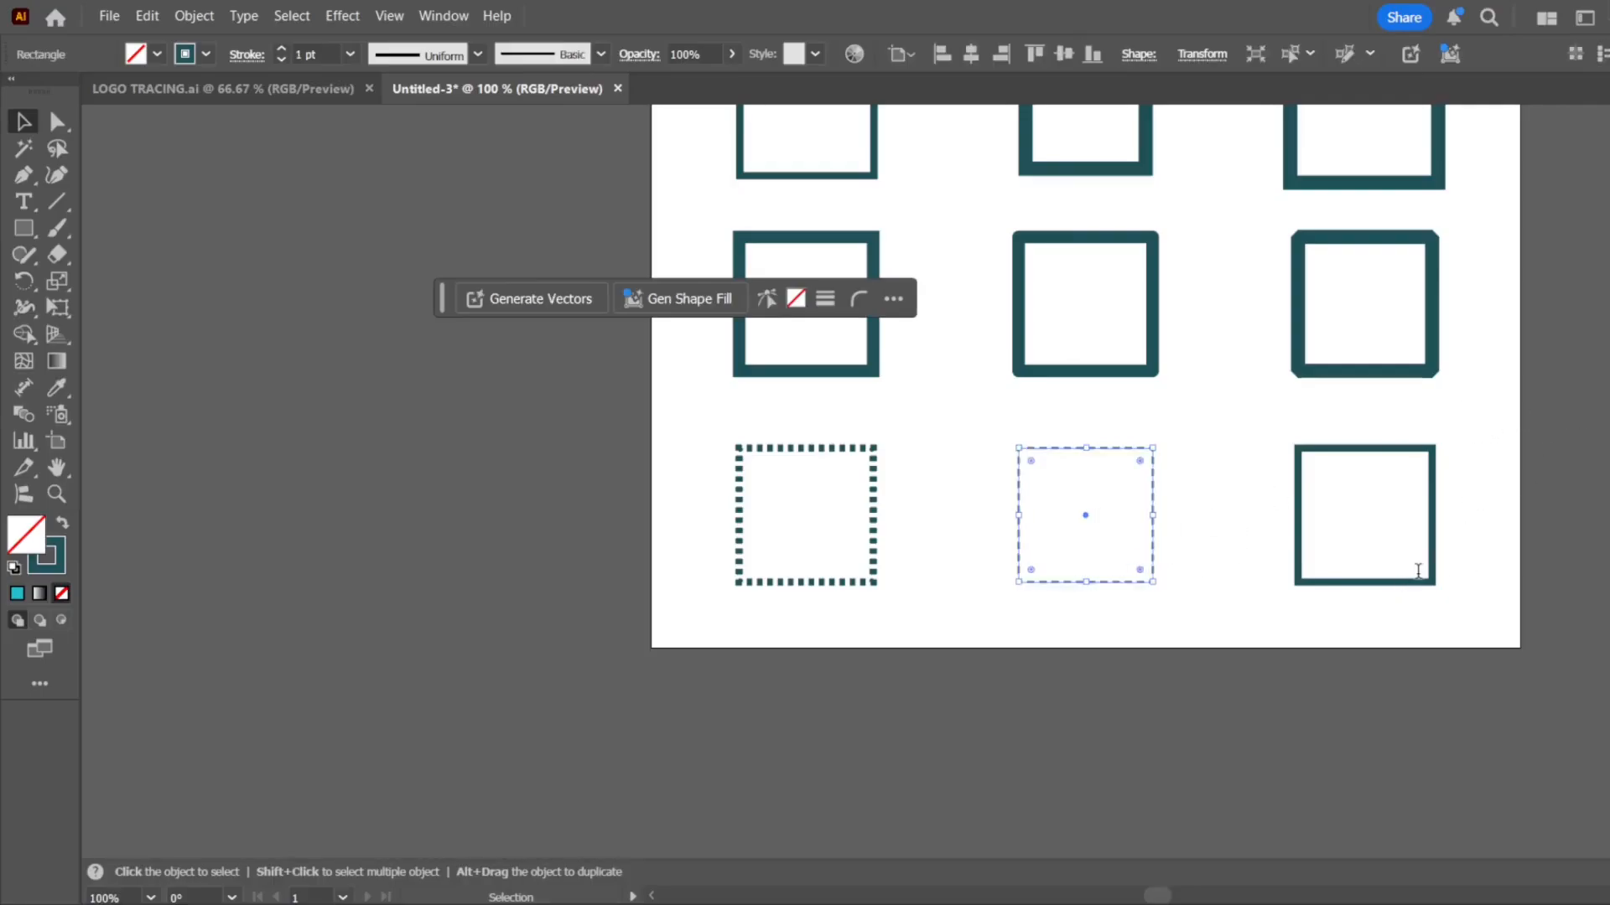
{"action": "left_click", "coordinate": [1498, 543]}
{"action": "scroll", "coordinate": [1195, 545], "scroll_direction": "up", "scroll_amount": 3}
{"action": "scroll", "coordinate": [1054, 574], "scroll_direction": "up", "scroll_amount": 3}
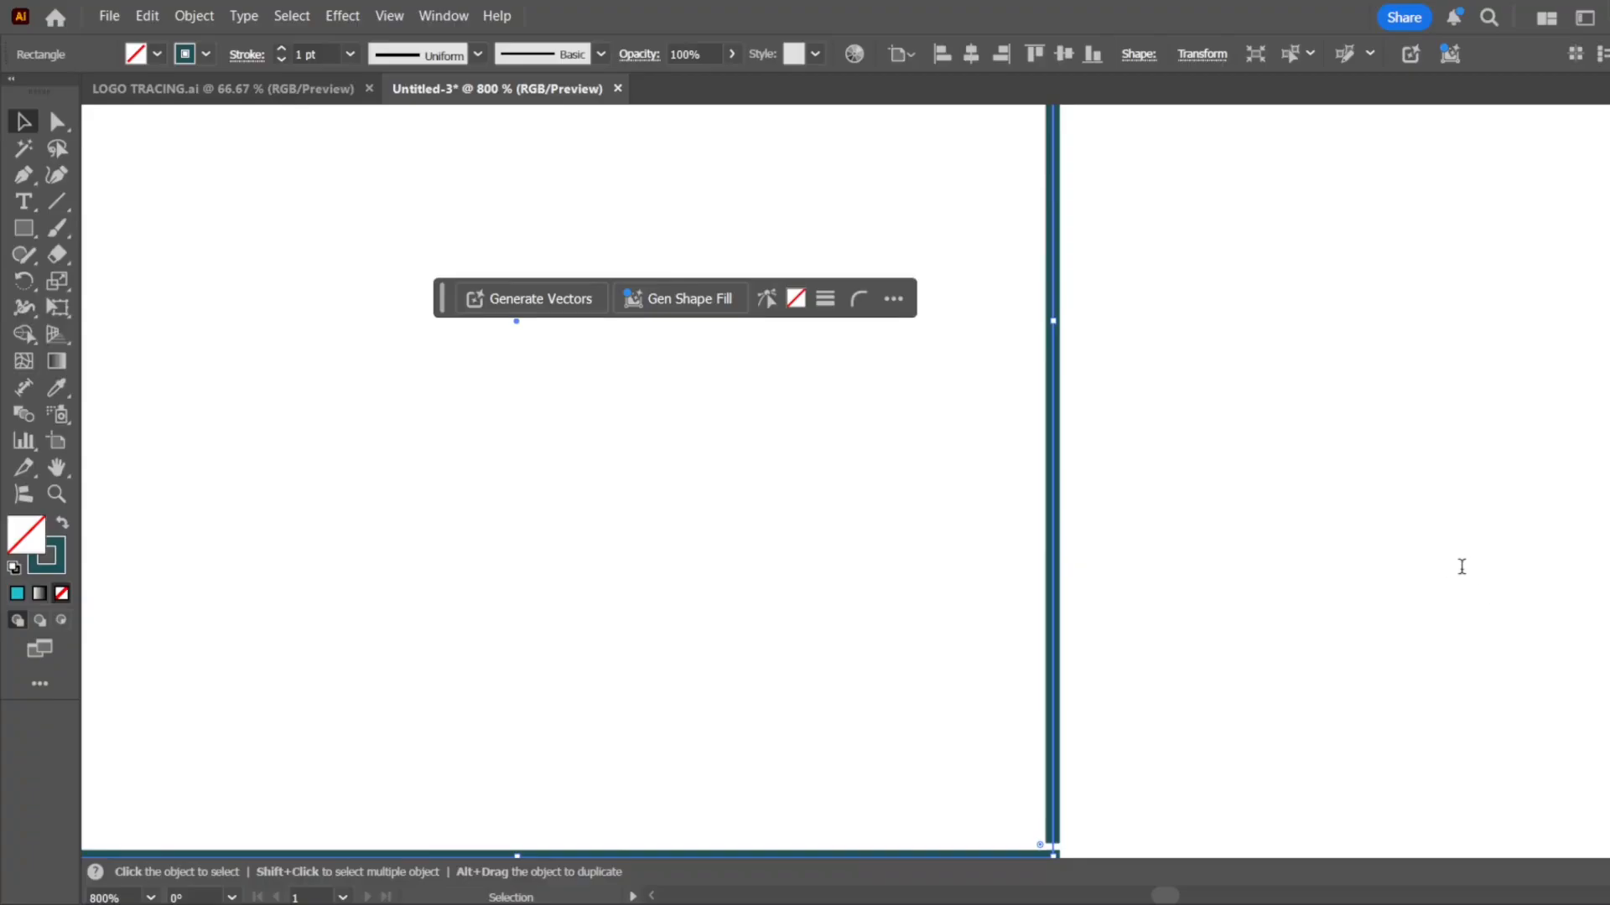
{"action": "key", "text": "Return"}
{"action": "scroll", "coordinate": [1258, 549], "scroll_direction": "down", "scroll_amount": 4}
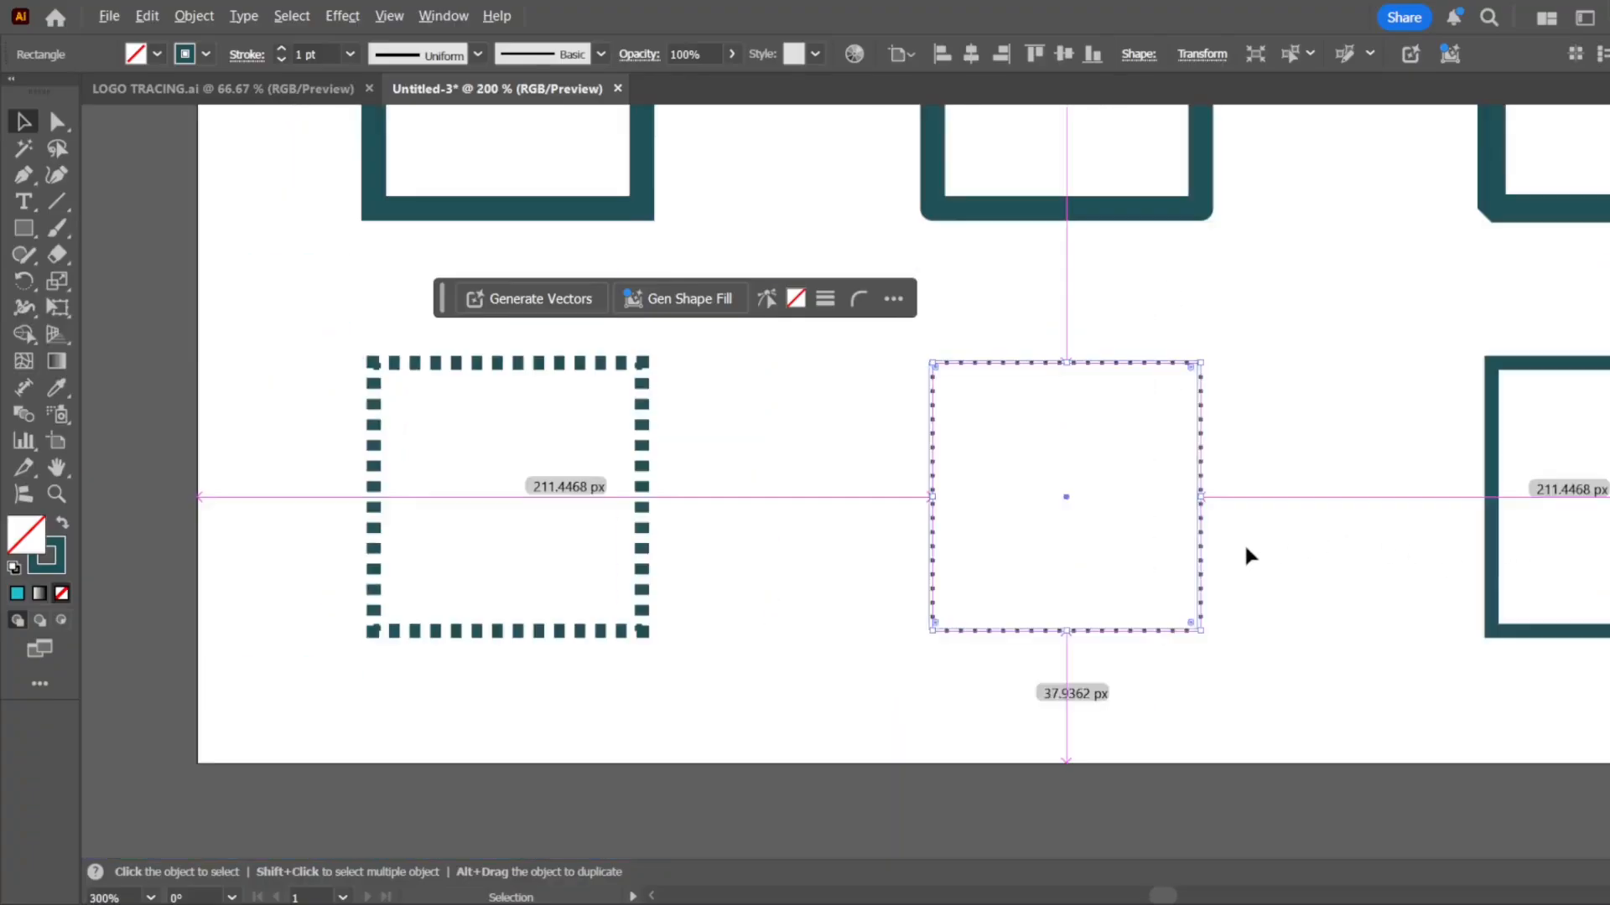
{"action": "left_click", "coordinate": [1246, 554]}
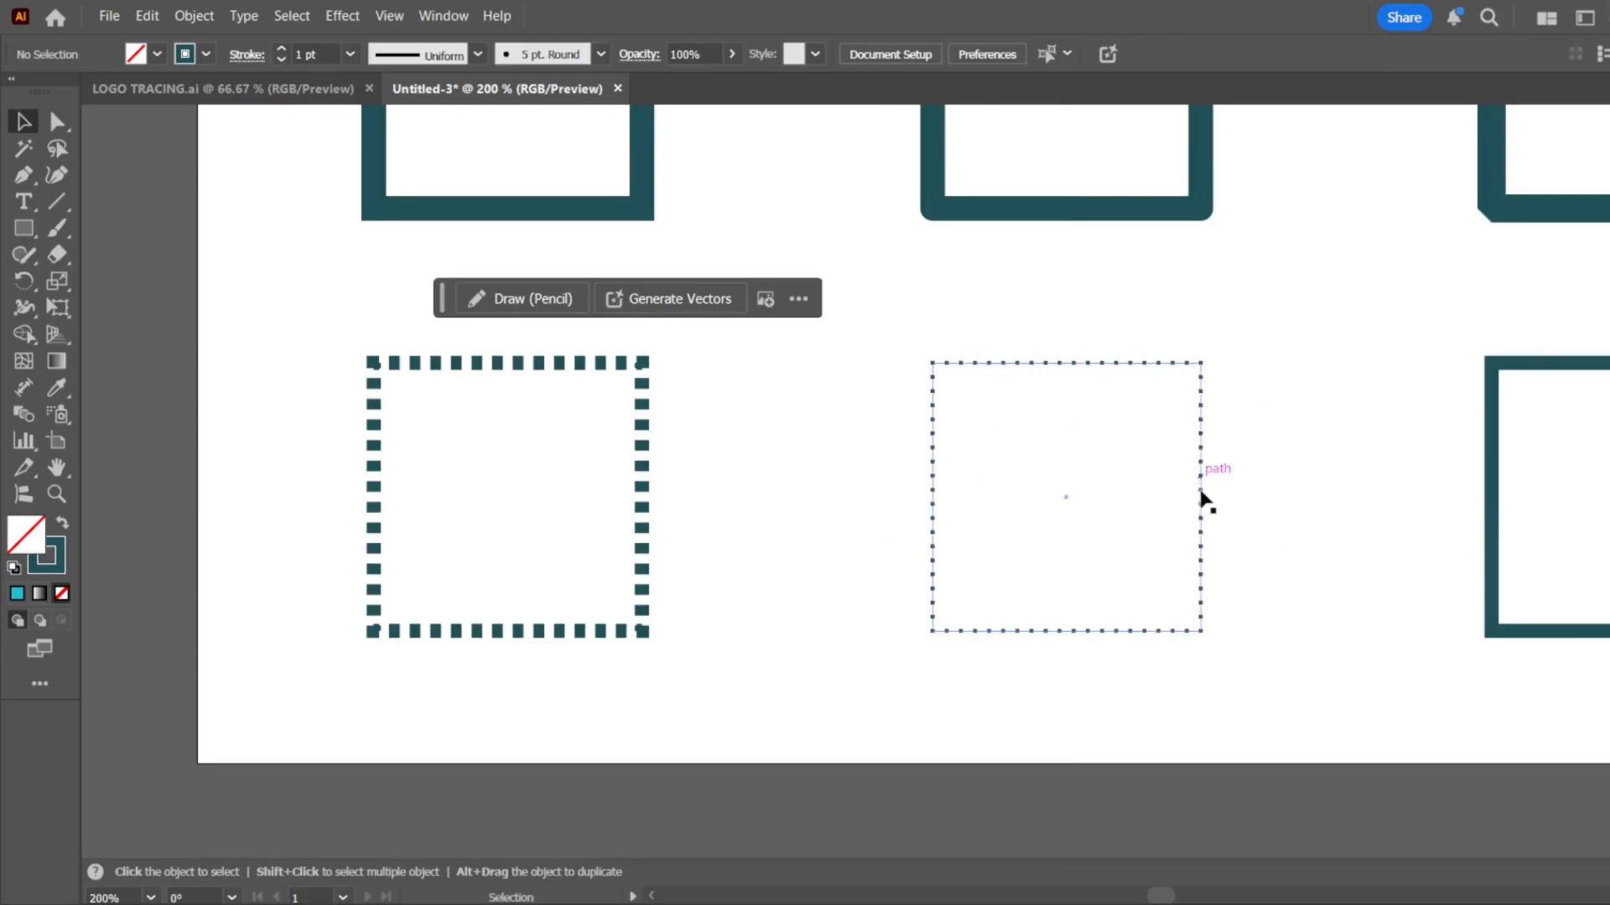
Set the first fourth-row square's stroke weight to 1 pt for a thin dashed outline
{"action": "left_click", "coordinate": [641, 554]}
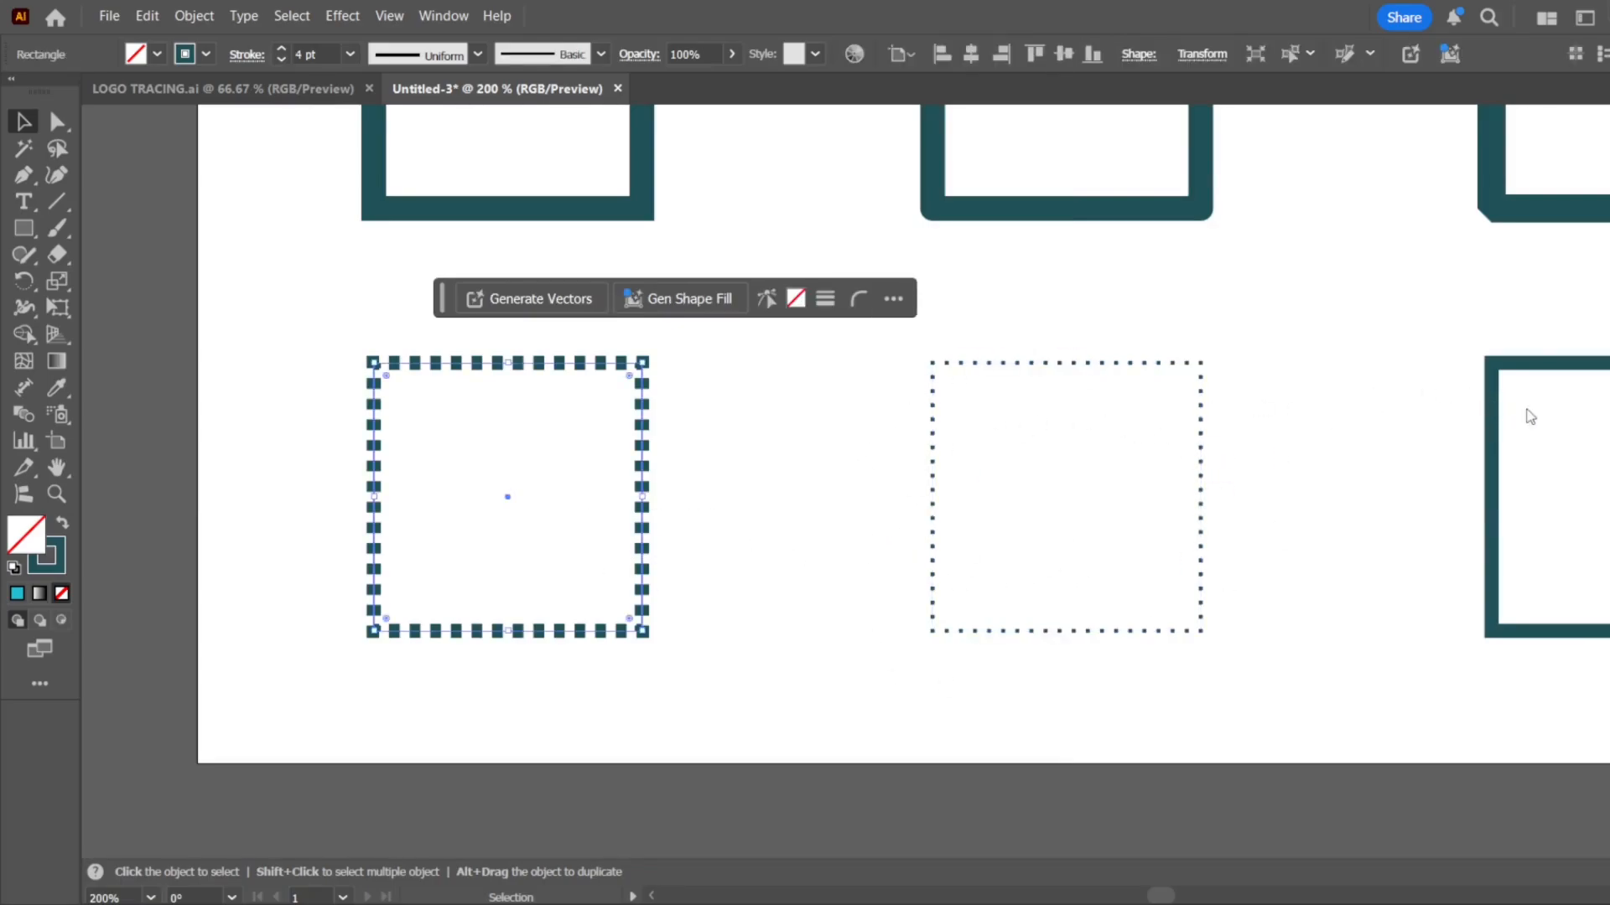
{"action": "left_click", "coordinate": [732, 467]}
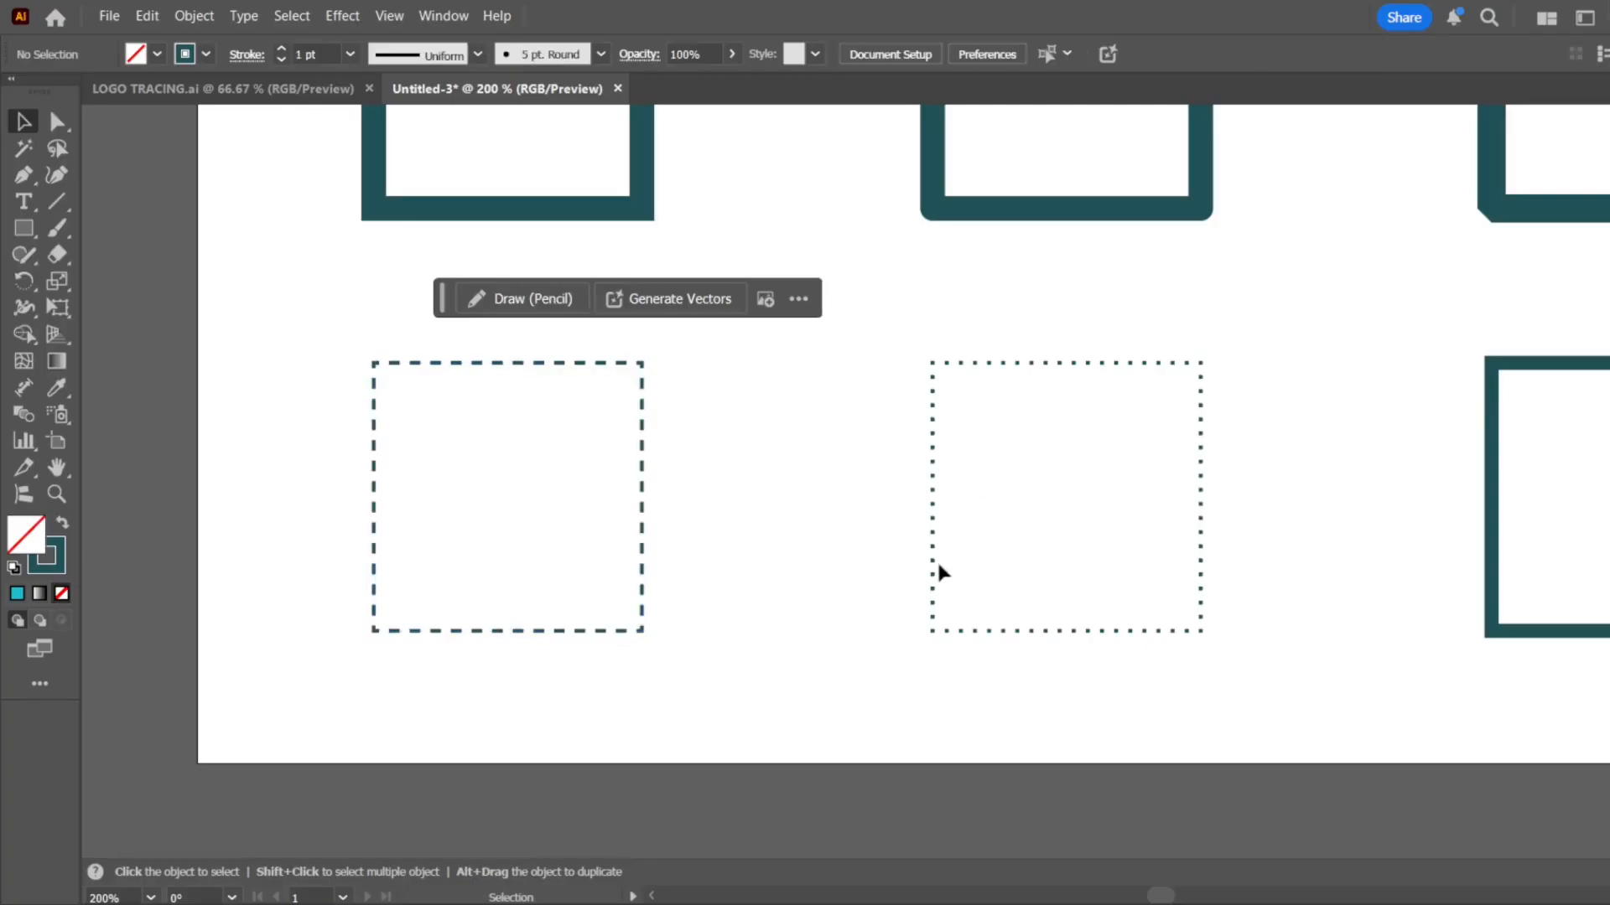
{"action": "scroll", "coordinate": [413, 532], "scroll_direction": "down", "scroll_amount": 3}
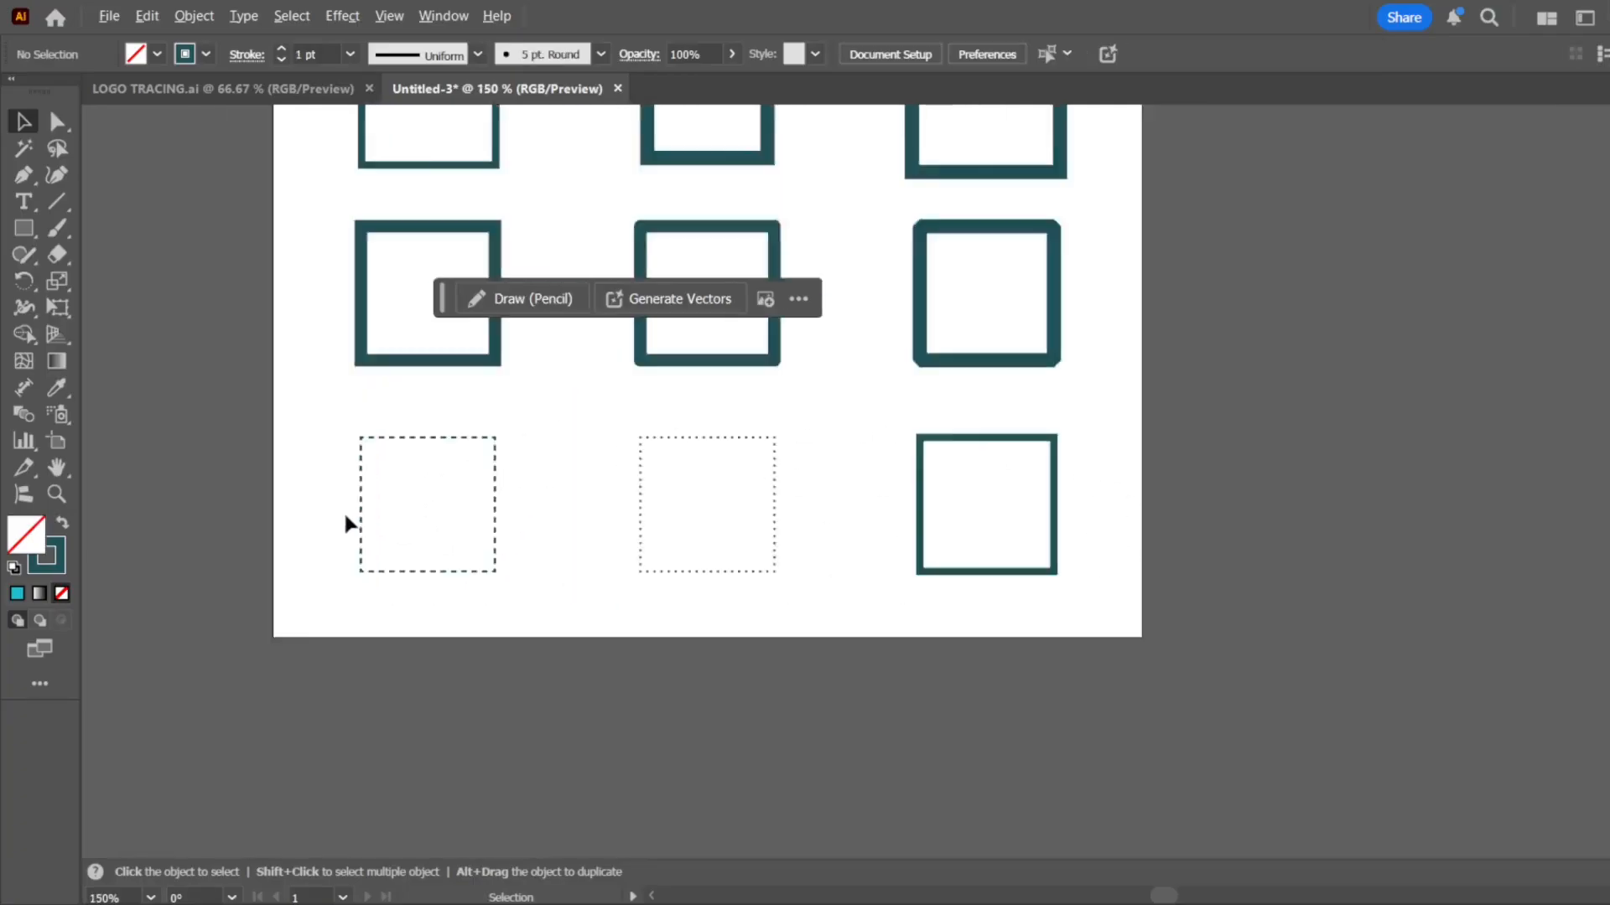
Delete the third square of the fourth row, the one with the solid outline
{"action": "left_click_drag", "start_coordinate": [951, 481], "coordinate": [619, 570]}
{"action": "left_click", "coordinate": [899, 480]}
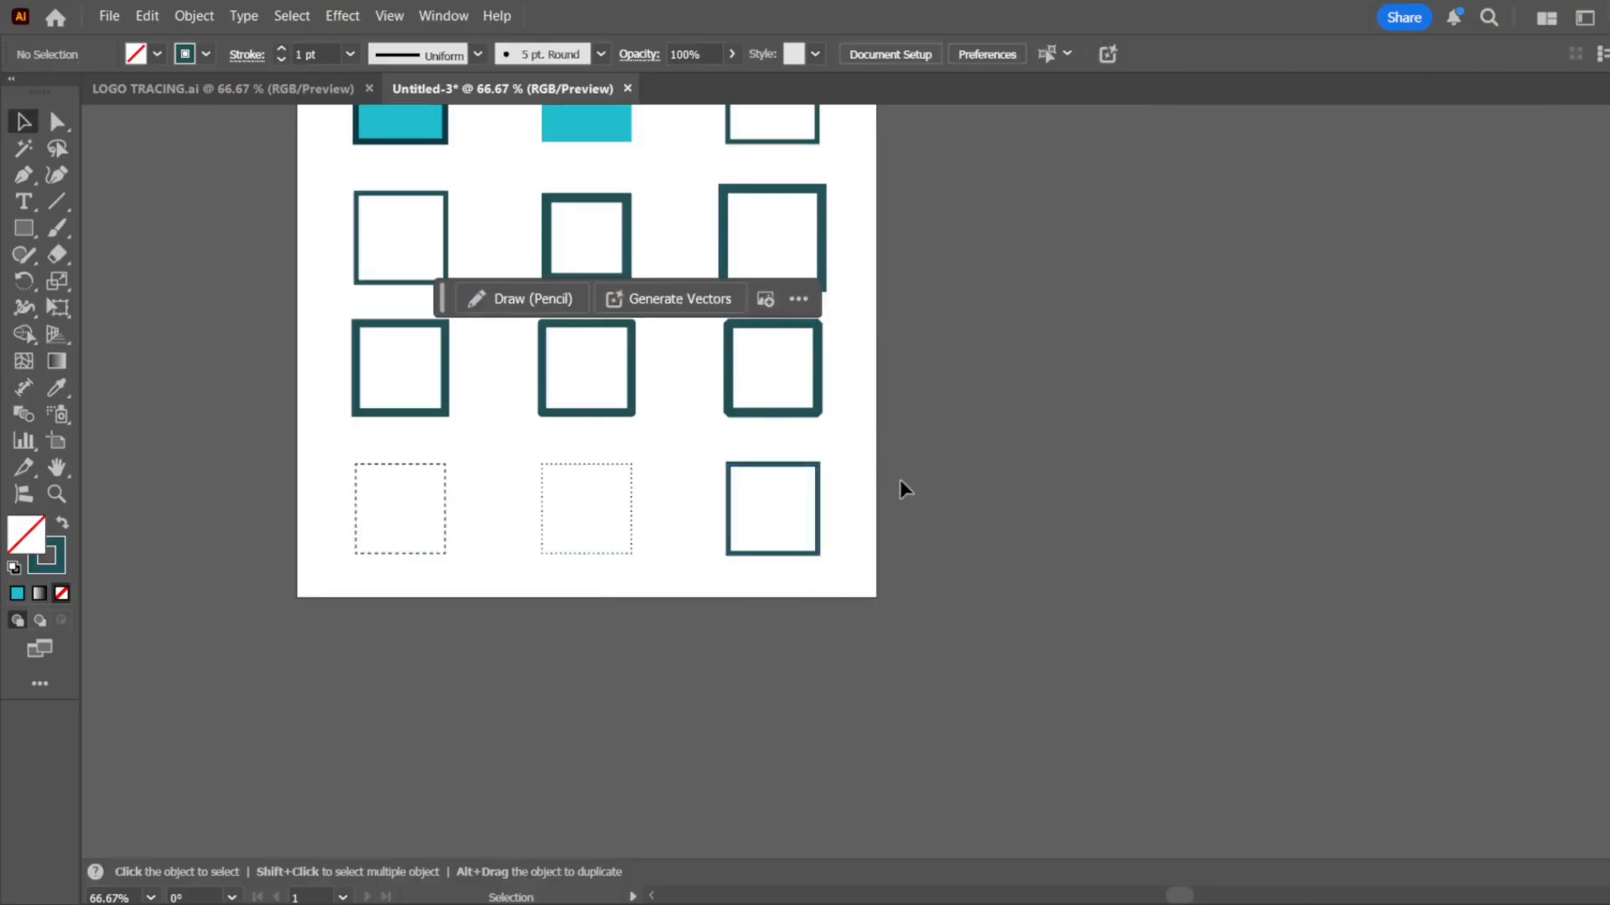
{"action": "left_click_drag", "start_coordinate": [898, 480], "coordinate": [755, 557]}
{"action": "key", "text": "Delete"}
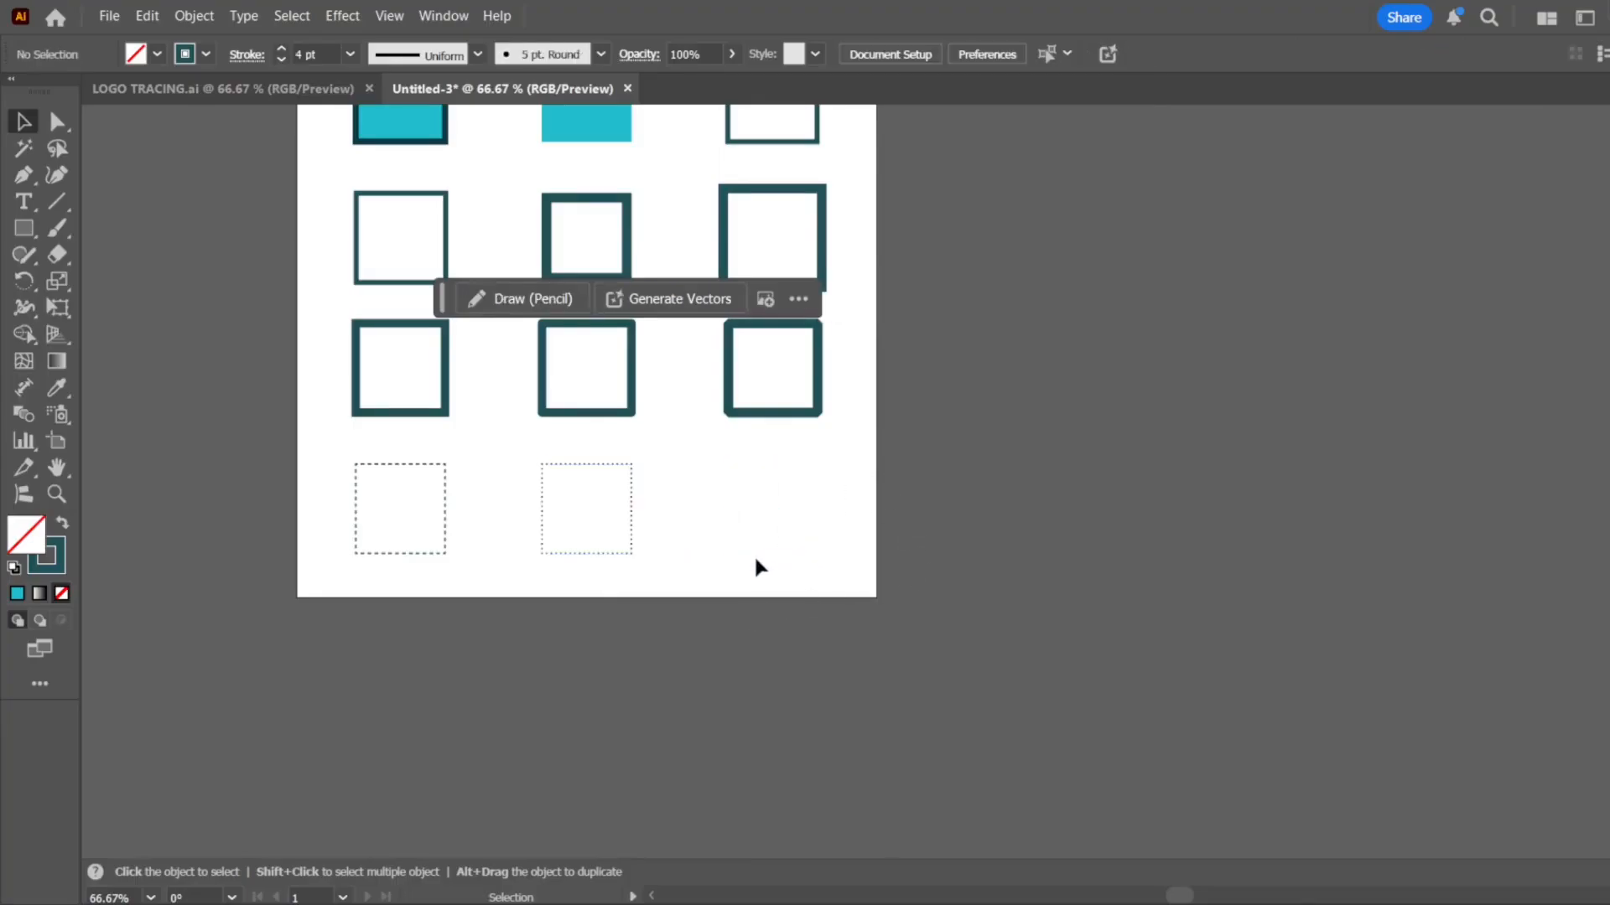
Draw a straight horizontal line about 115 px long with the Pen tool in the empty third place of the fourth row
{"action": "scroll", "coordinate": [758, 555], "scroll_direction": "down", "scroll_amount": 3}
{"action": "scroll", "coordinate": [888, 503], "scroll_direction": "up", "scroll_amount": 5}
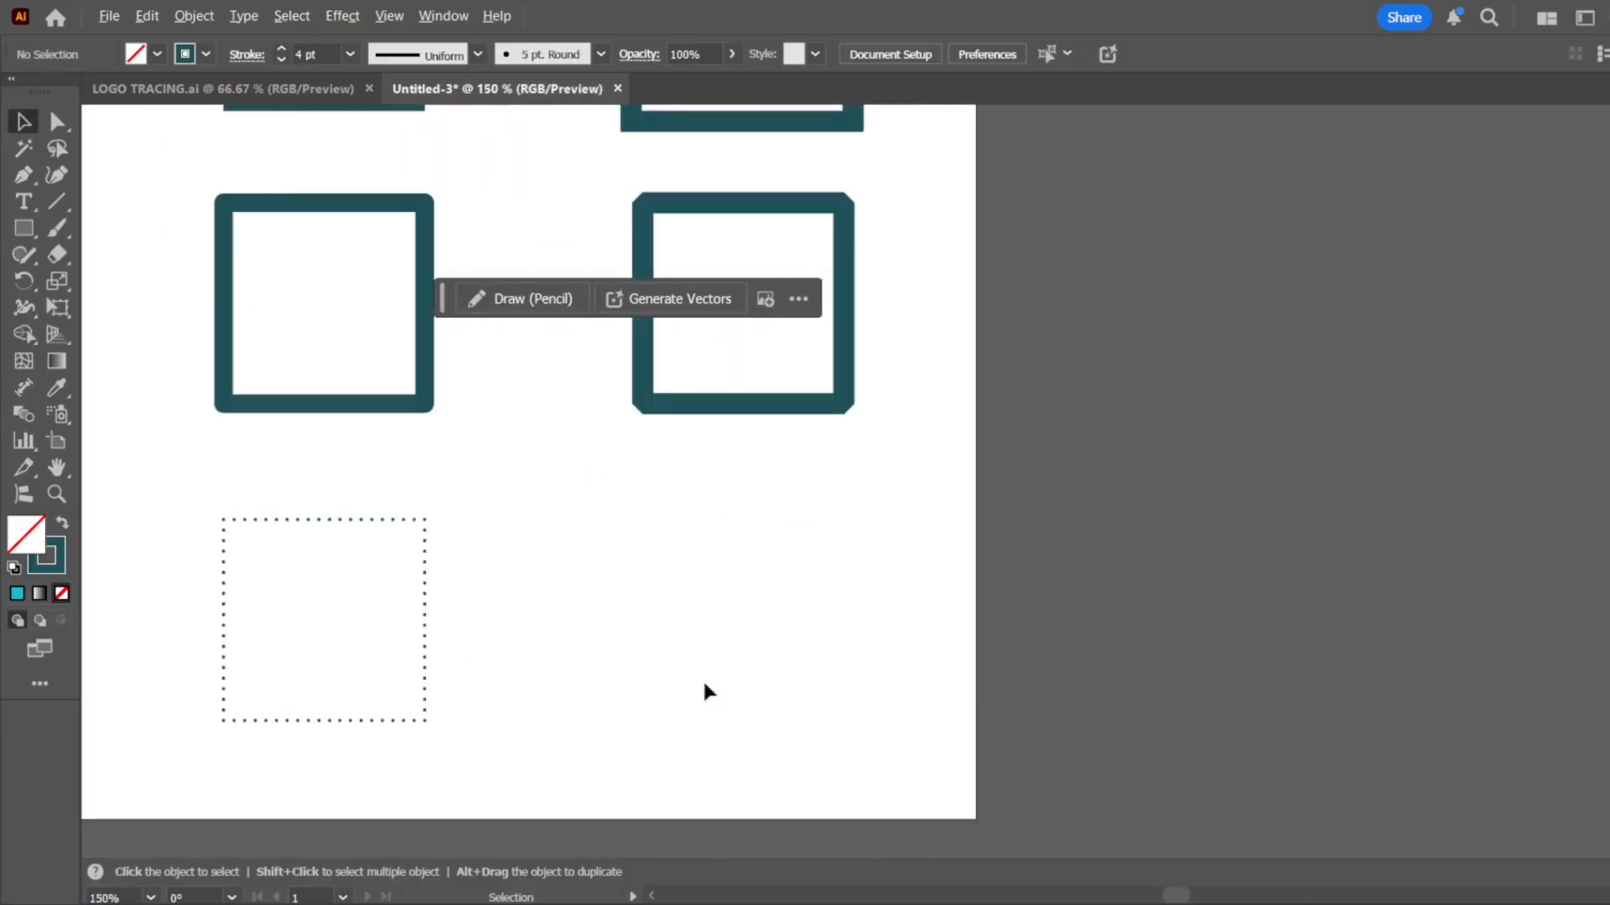
{"action": "scroll", "coordinate": [772, 629], "scroll_direction": "up", "scroll_amount": 2}
{"action": "scroll", "coordinate": [844, 586], "scroll_direction": "down", "scroll_amount": 2}
{"action": "left_click", "coordinate": [39, 178]}
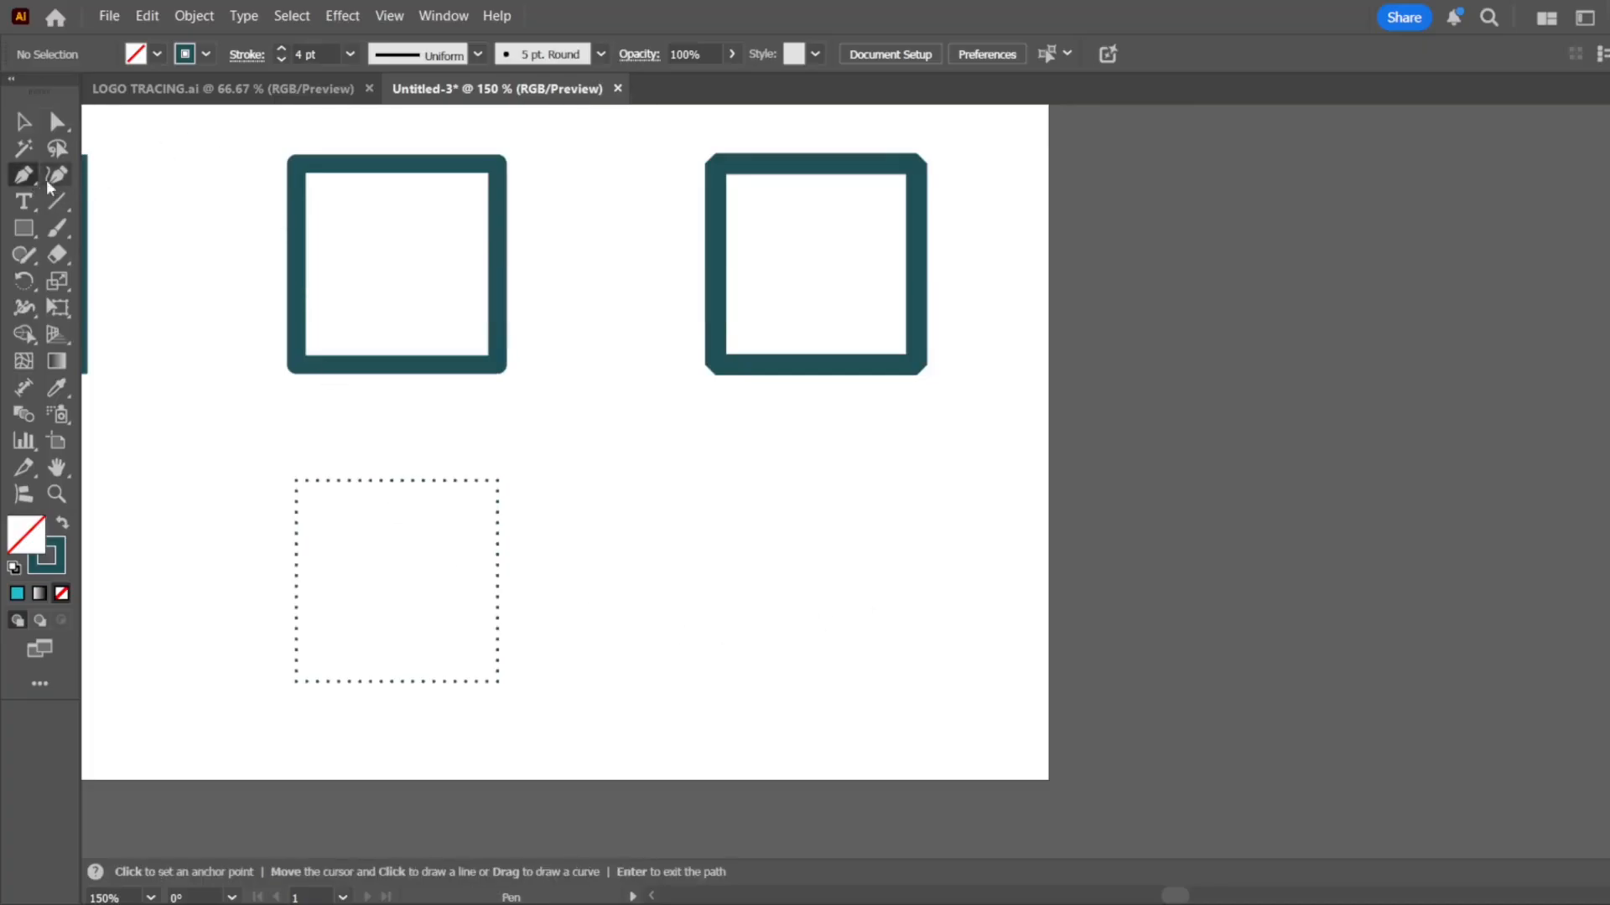
{"action": "left_click", "coordinate": [633, 492]}
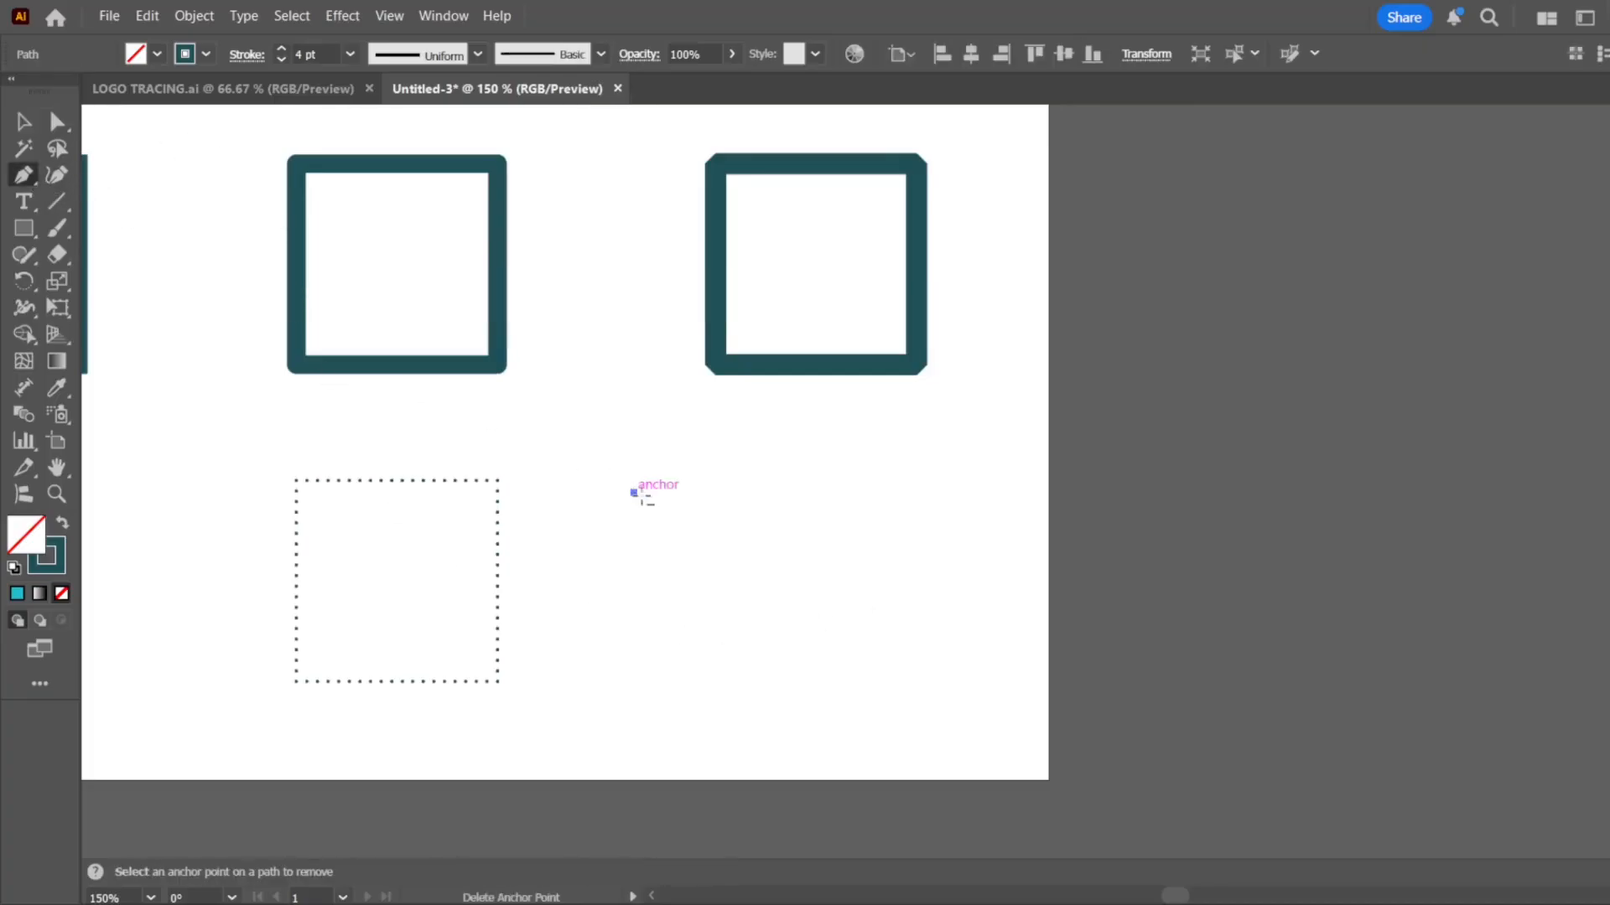
{"action": "left_click", "coordinate": [933, 493]}
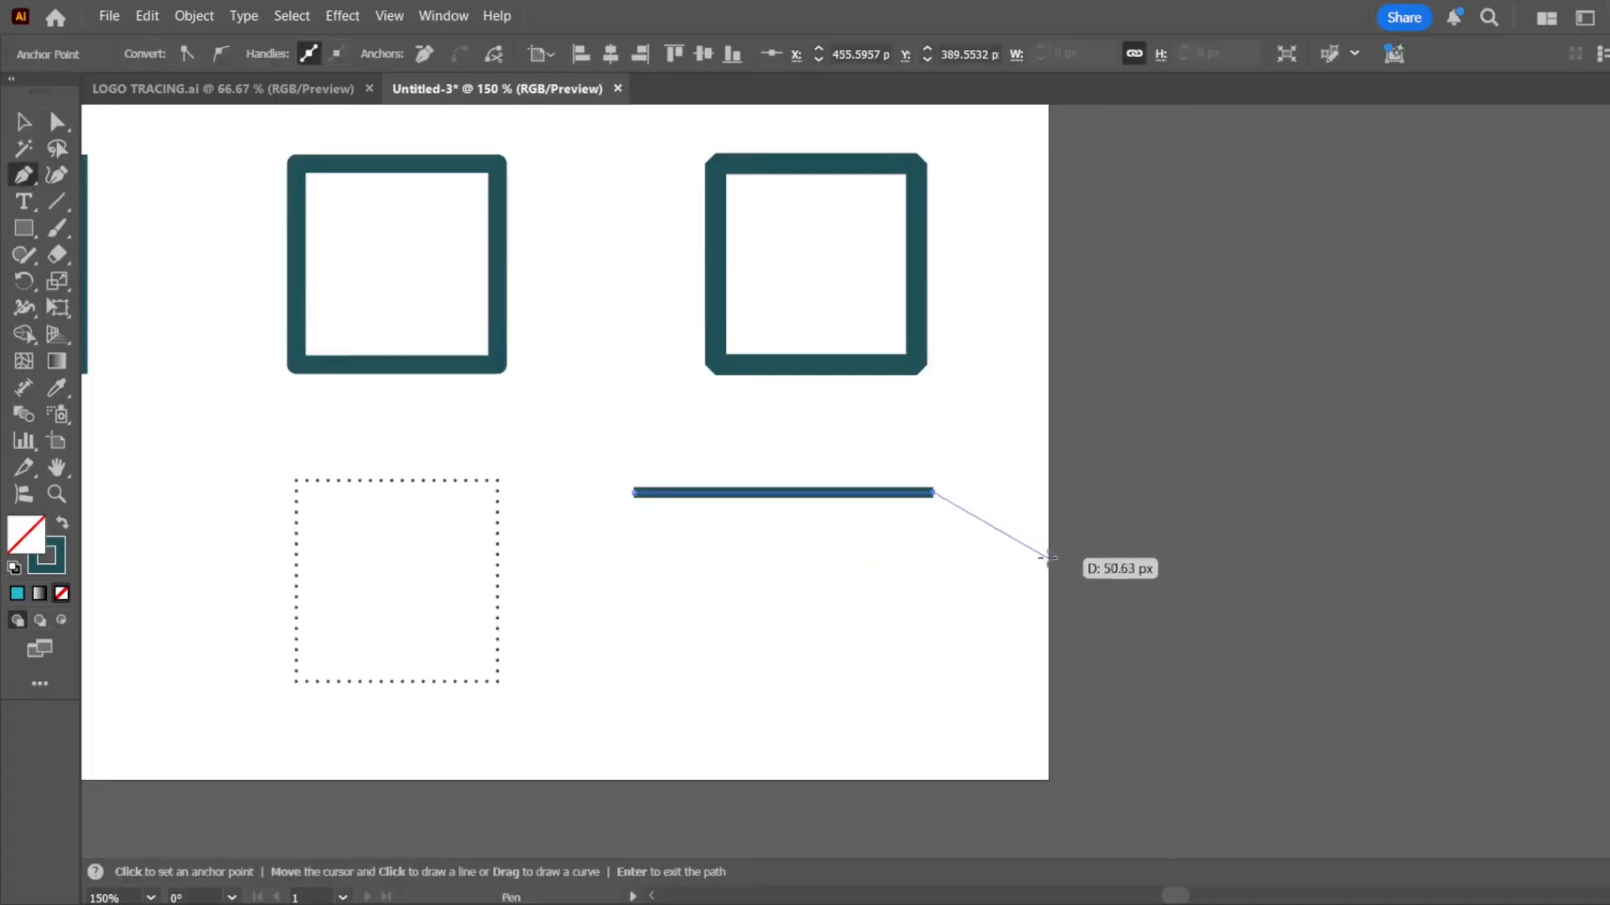
{"action": "key", "text": "Return"}
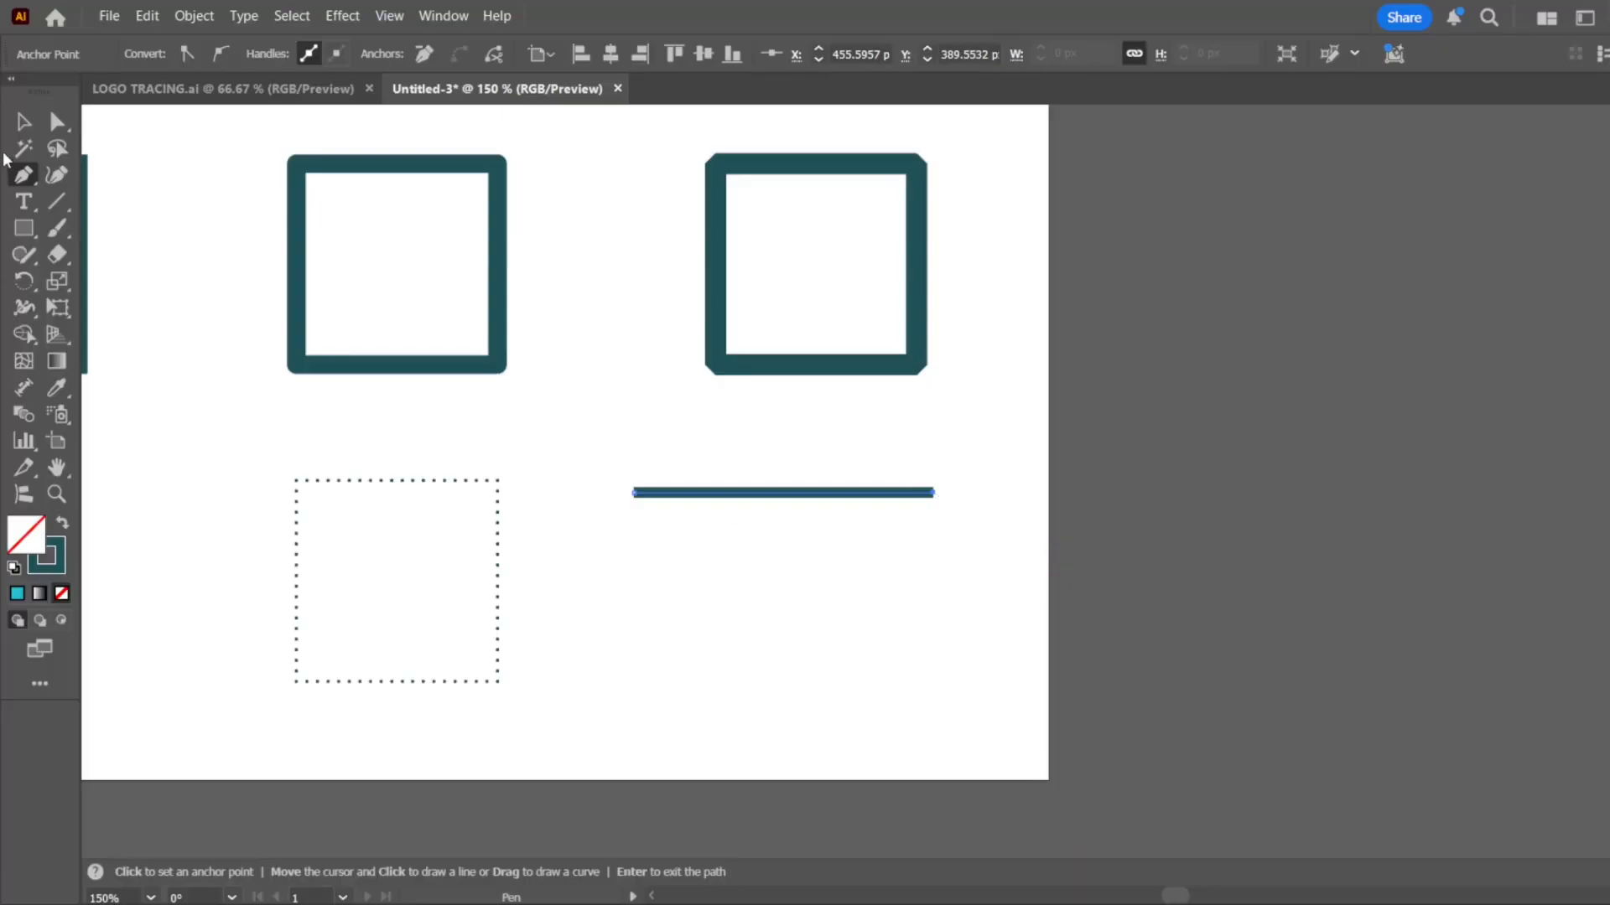
{"action": "left_click", "coordinate": [23, 122]}
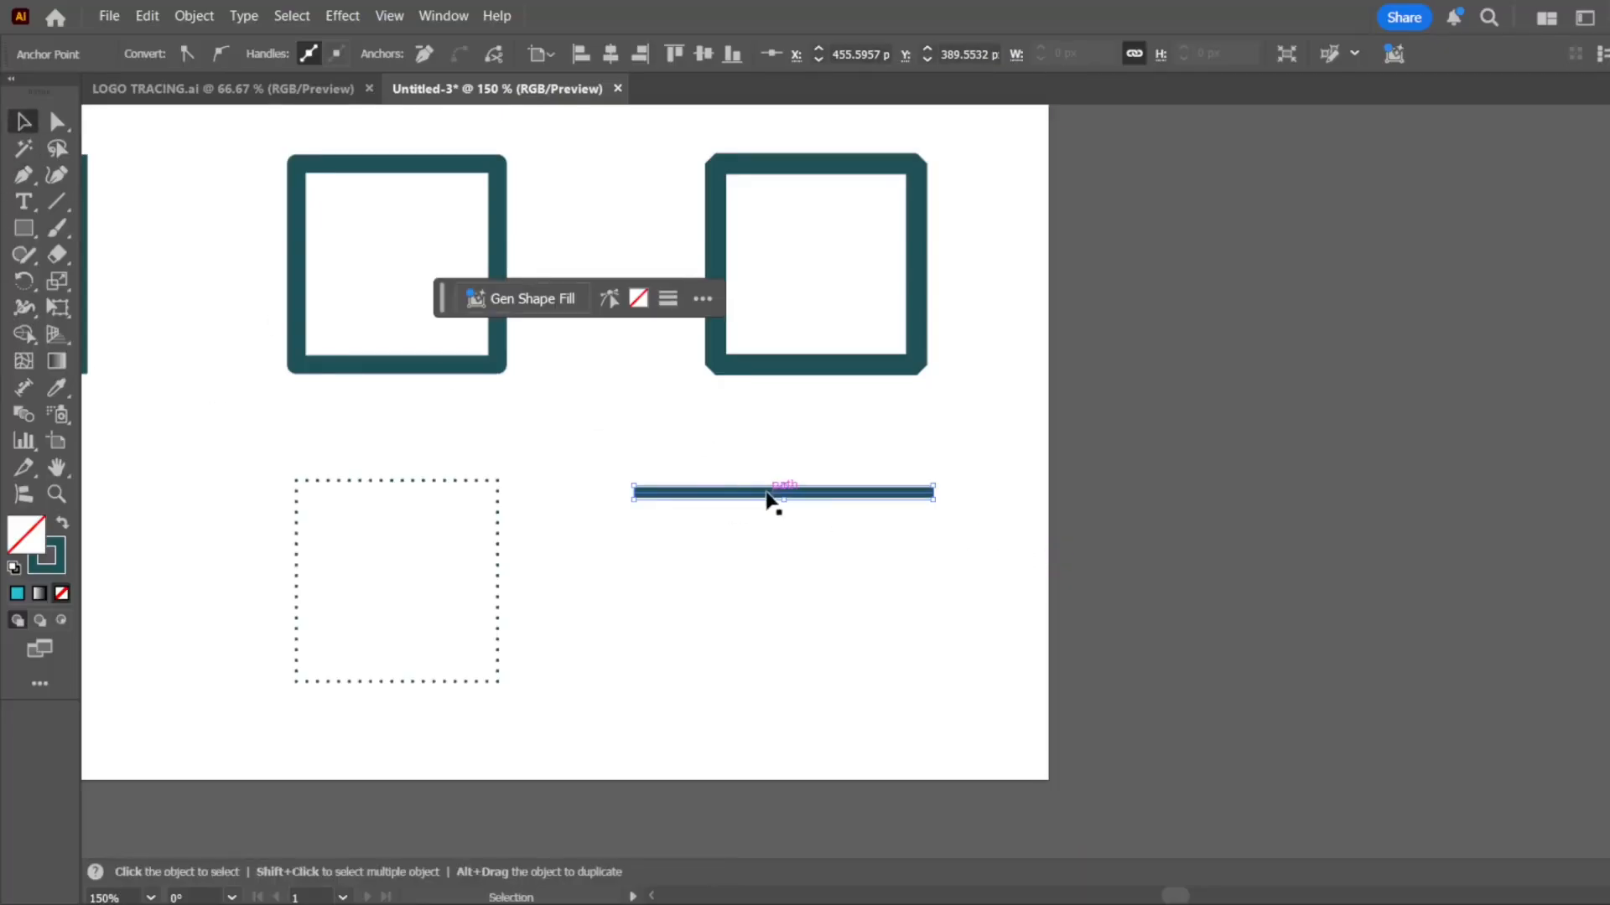
Copy the horizontal line a short distance straight below itself and repeat the copy to make three evenly spaced parallel lines
{"action": "left_click_drag", "start_coordinate": [767, 497], "coordinate": [768, 546]}
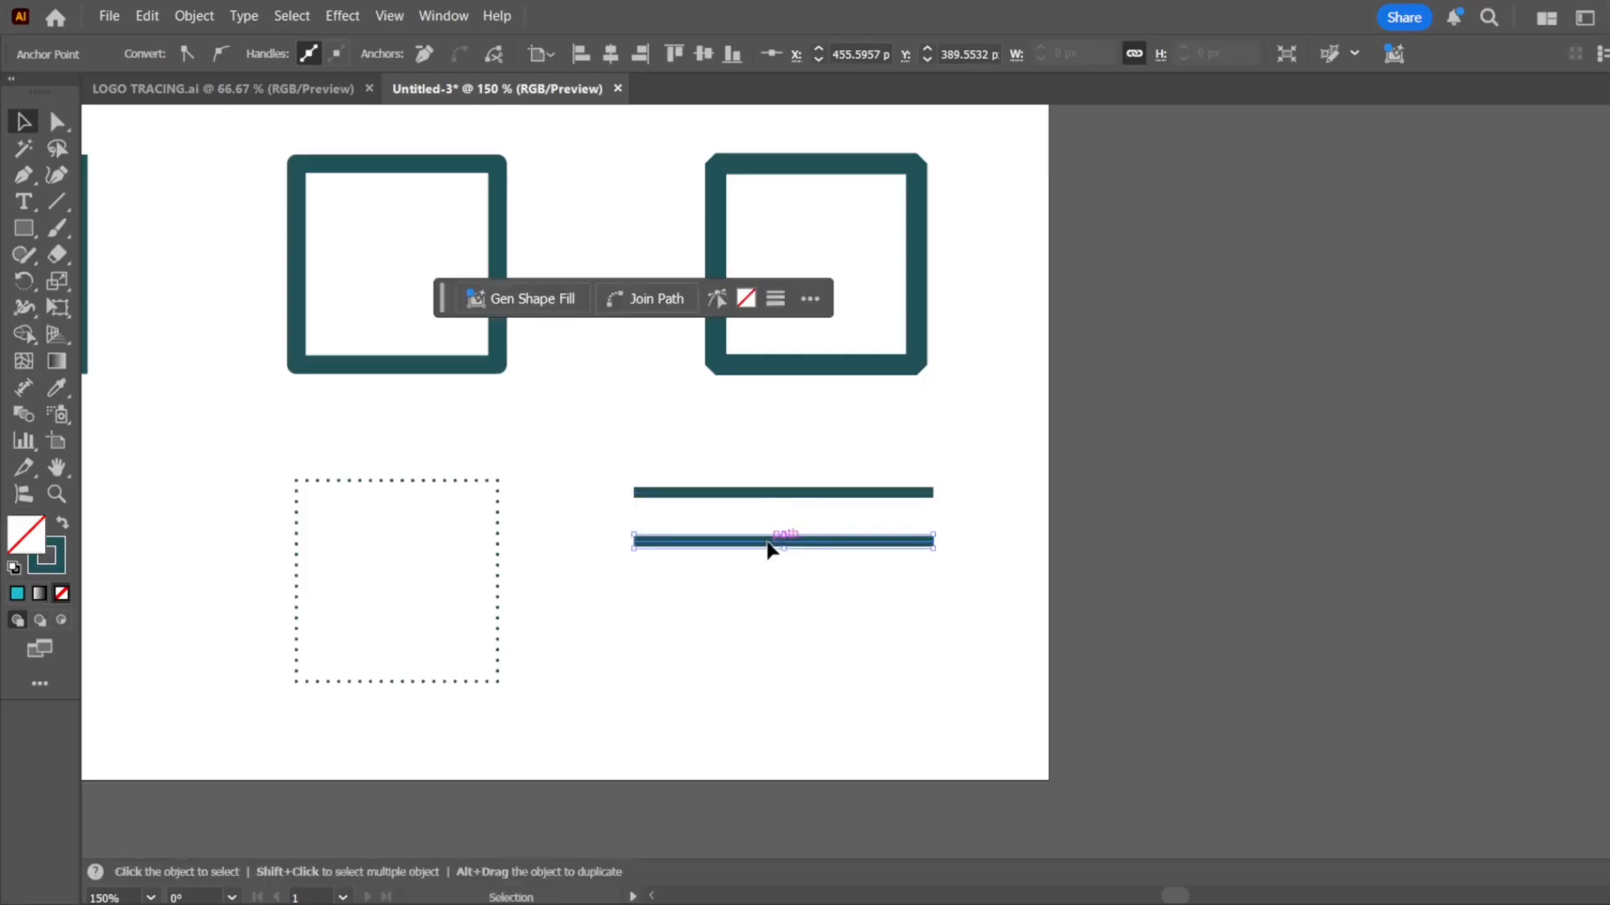
{"action": "key", "text": "ctrl+d"}
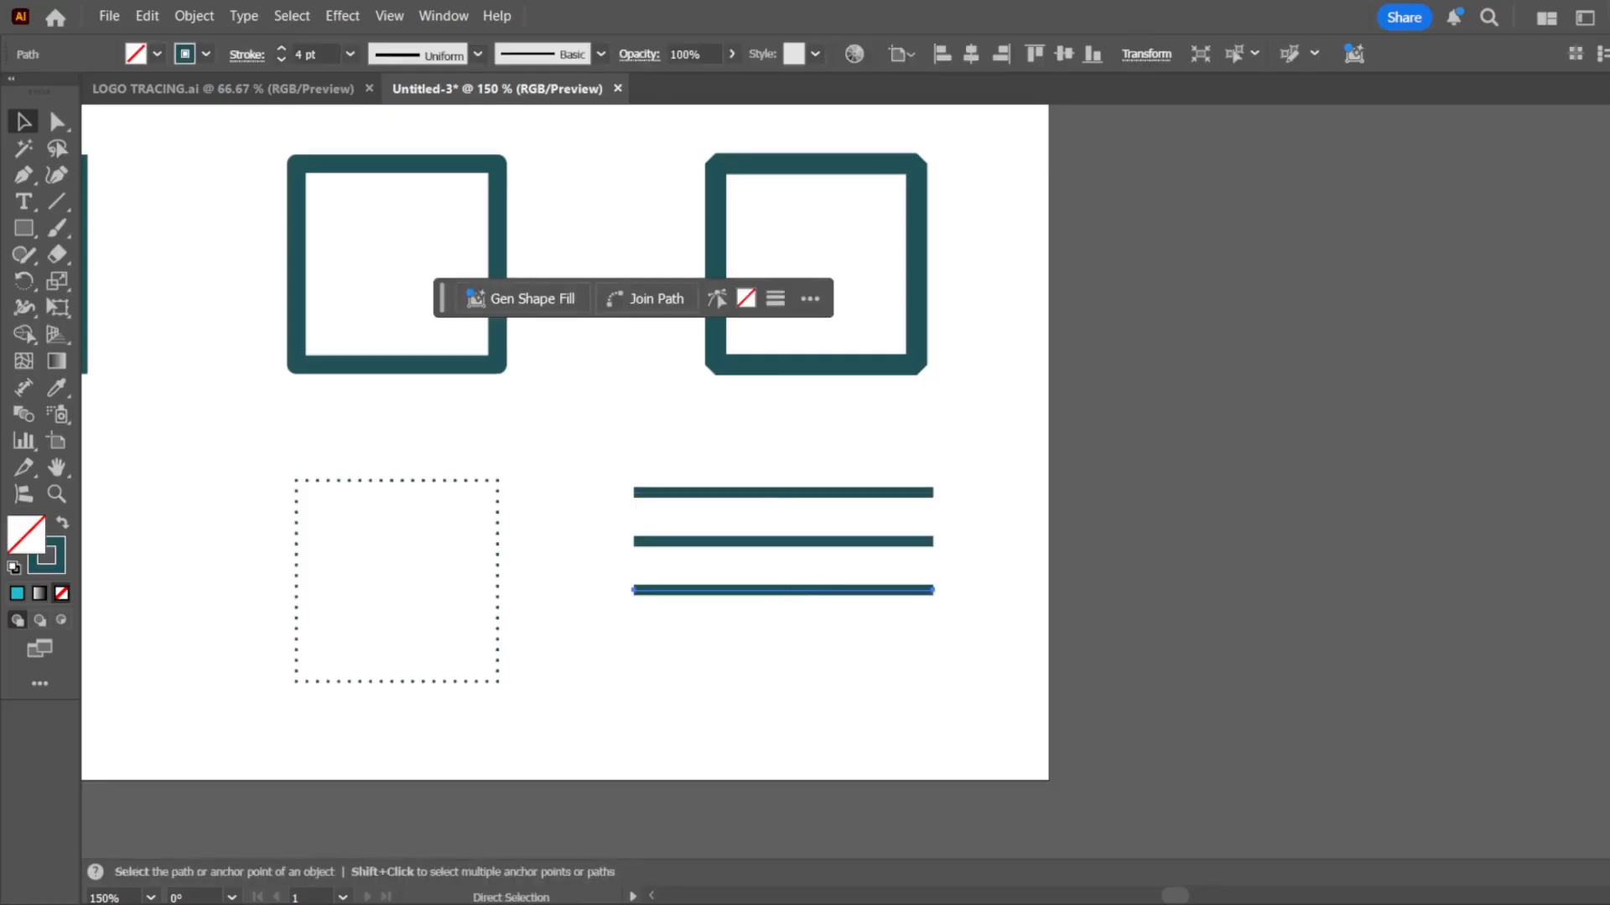
{"action": "left_click", "coordinate": [1250, 564]}
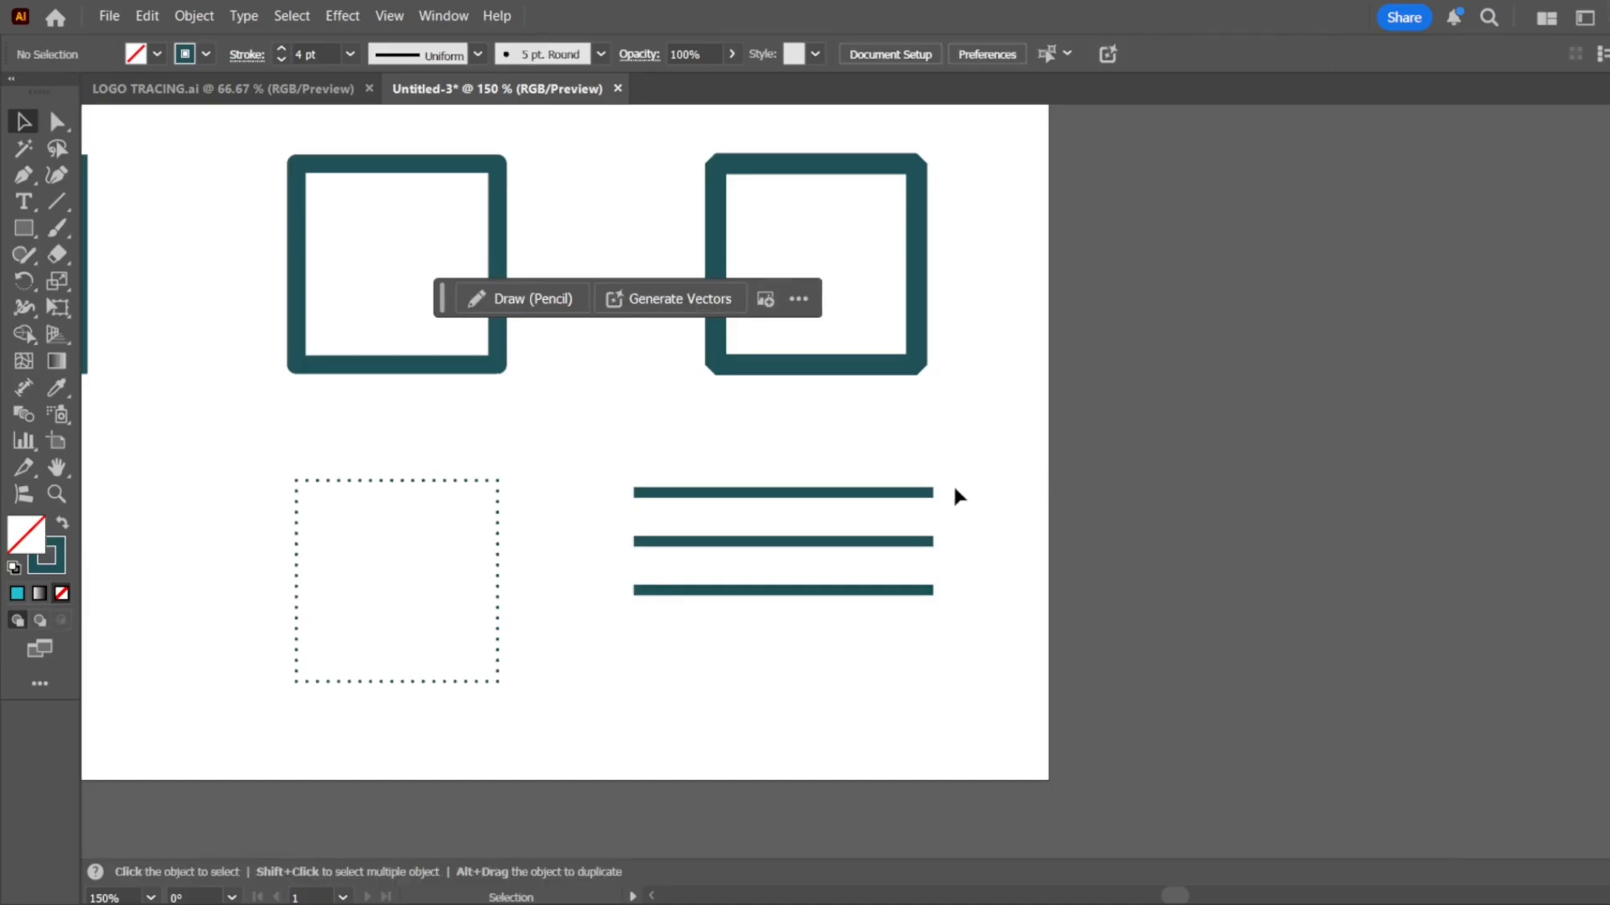
Give the middle of the three horizontal lines rounded end caps
{"action": "left_click", "coordinate": [910, 492]}
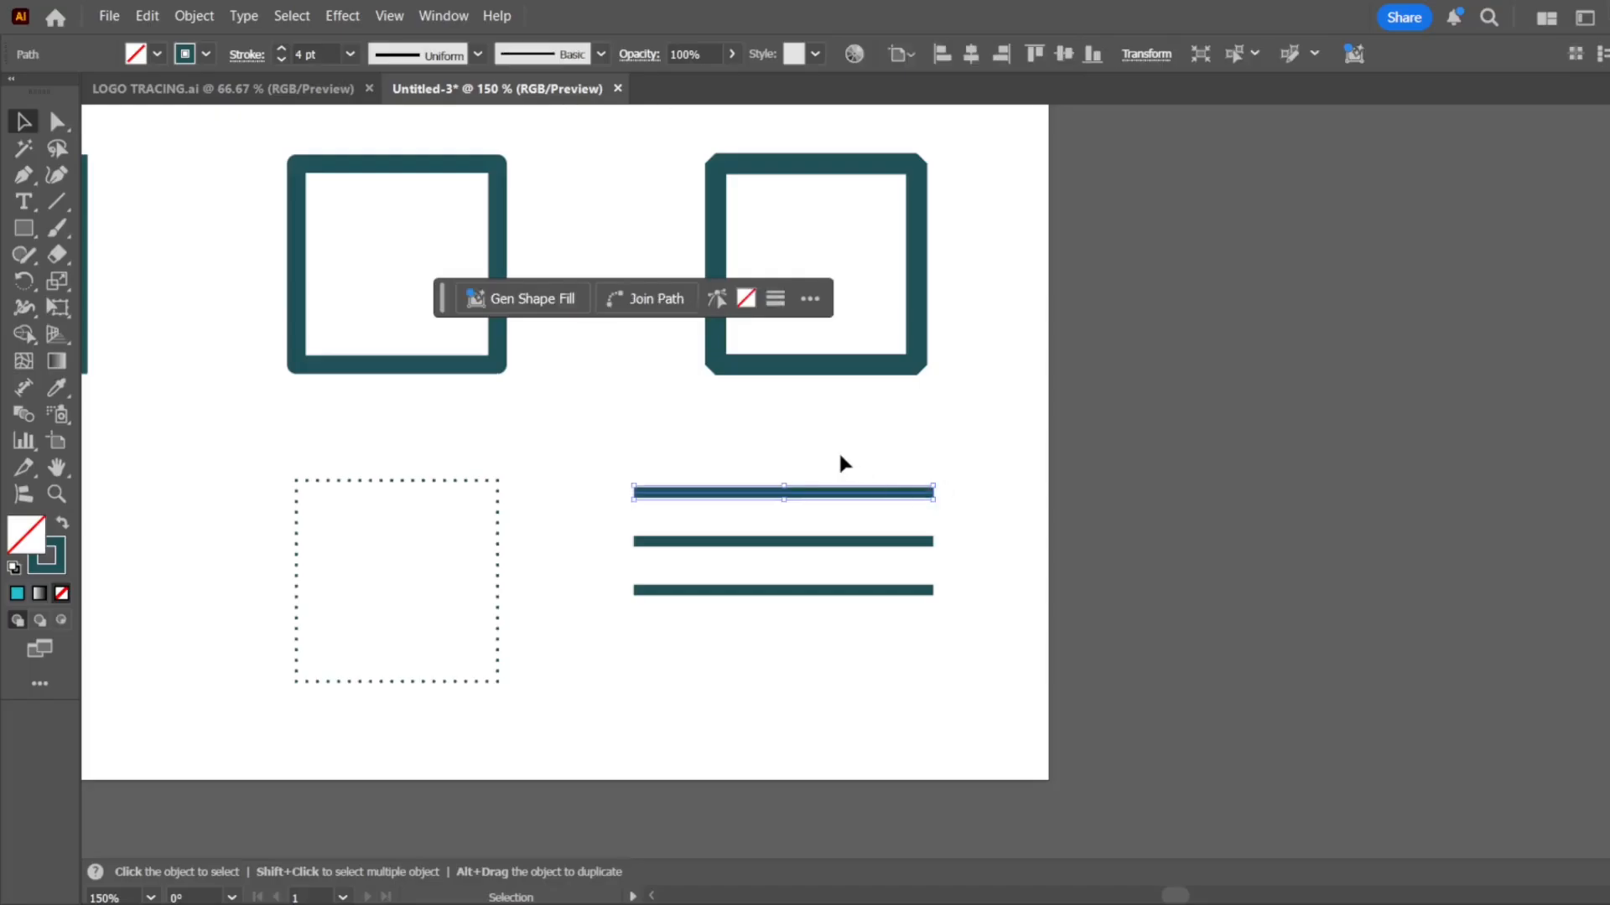
{"action": "left_click", "coordinate": [56, 467]}
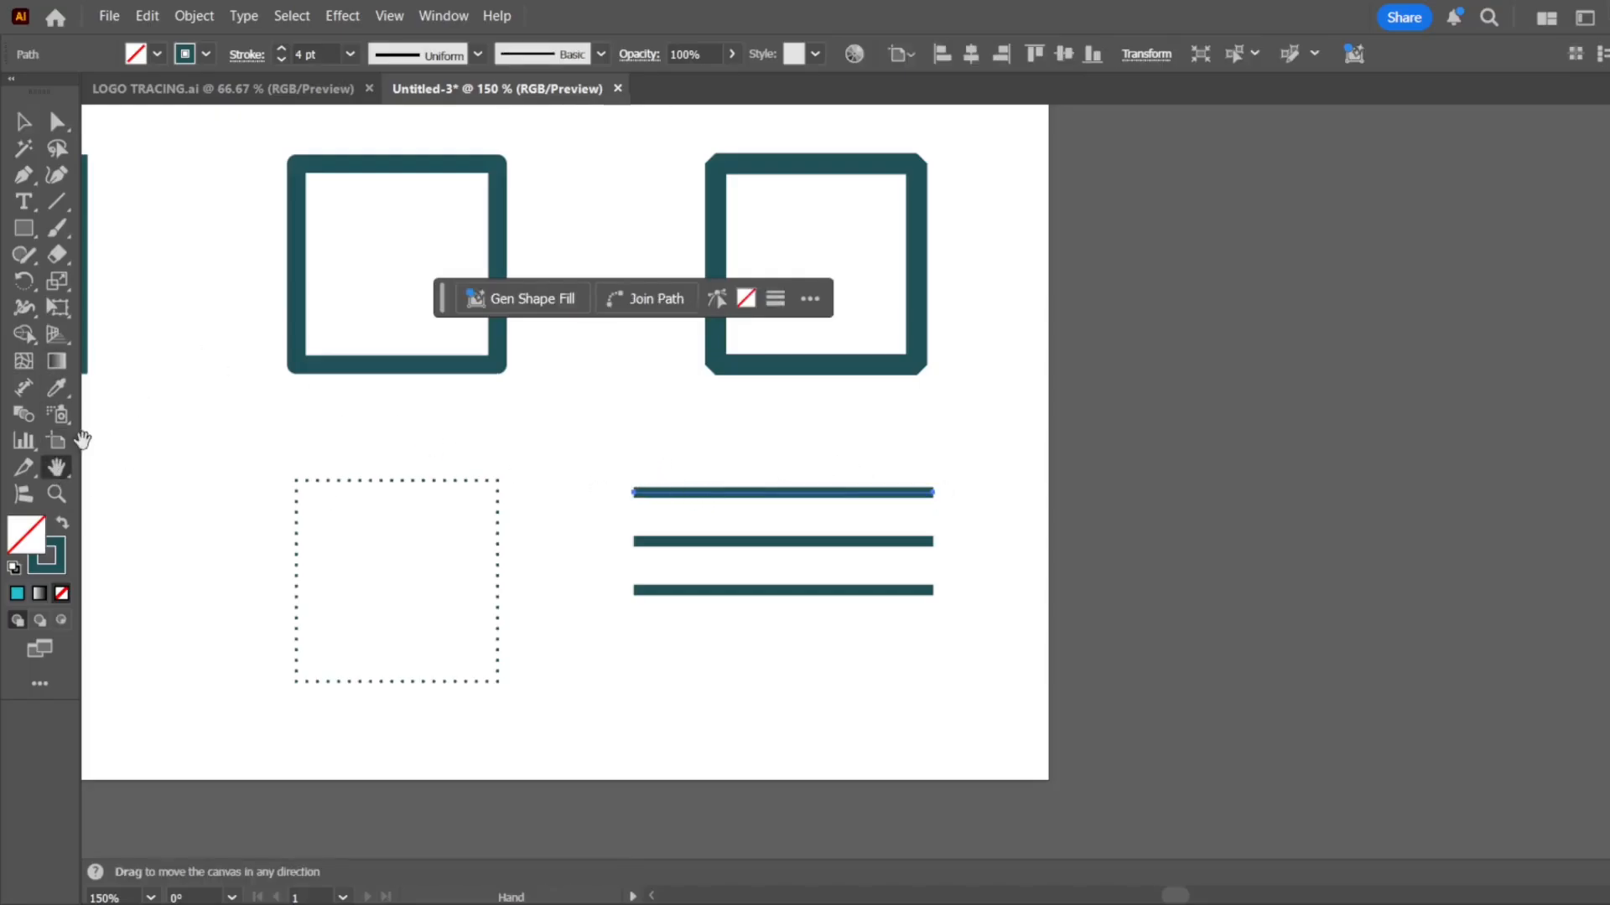
{"action": "left_click", "coordinate": [56, 494]}
{"action": "left_click_drag", "start_coordinate": [606, 453], "coordinate": [747, 611]}
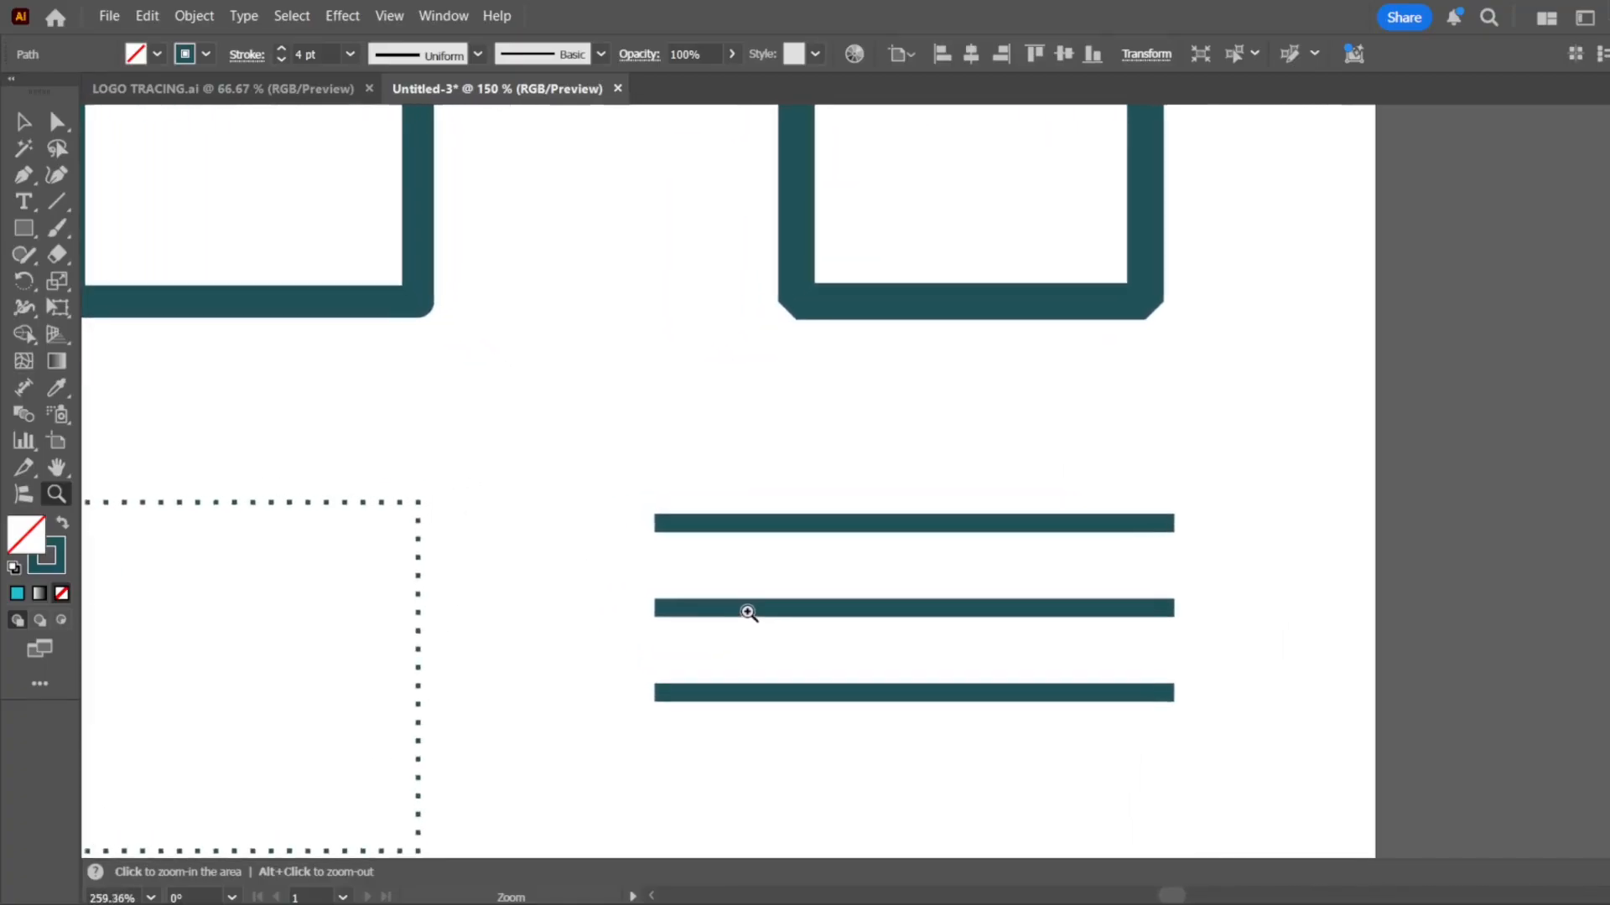
{"action": "left_click", "coordinate": [24, 121]}
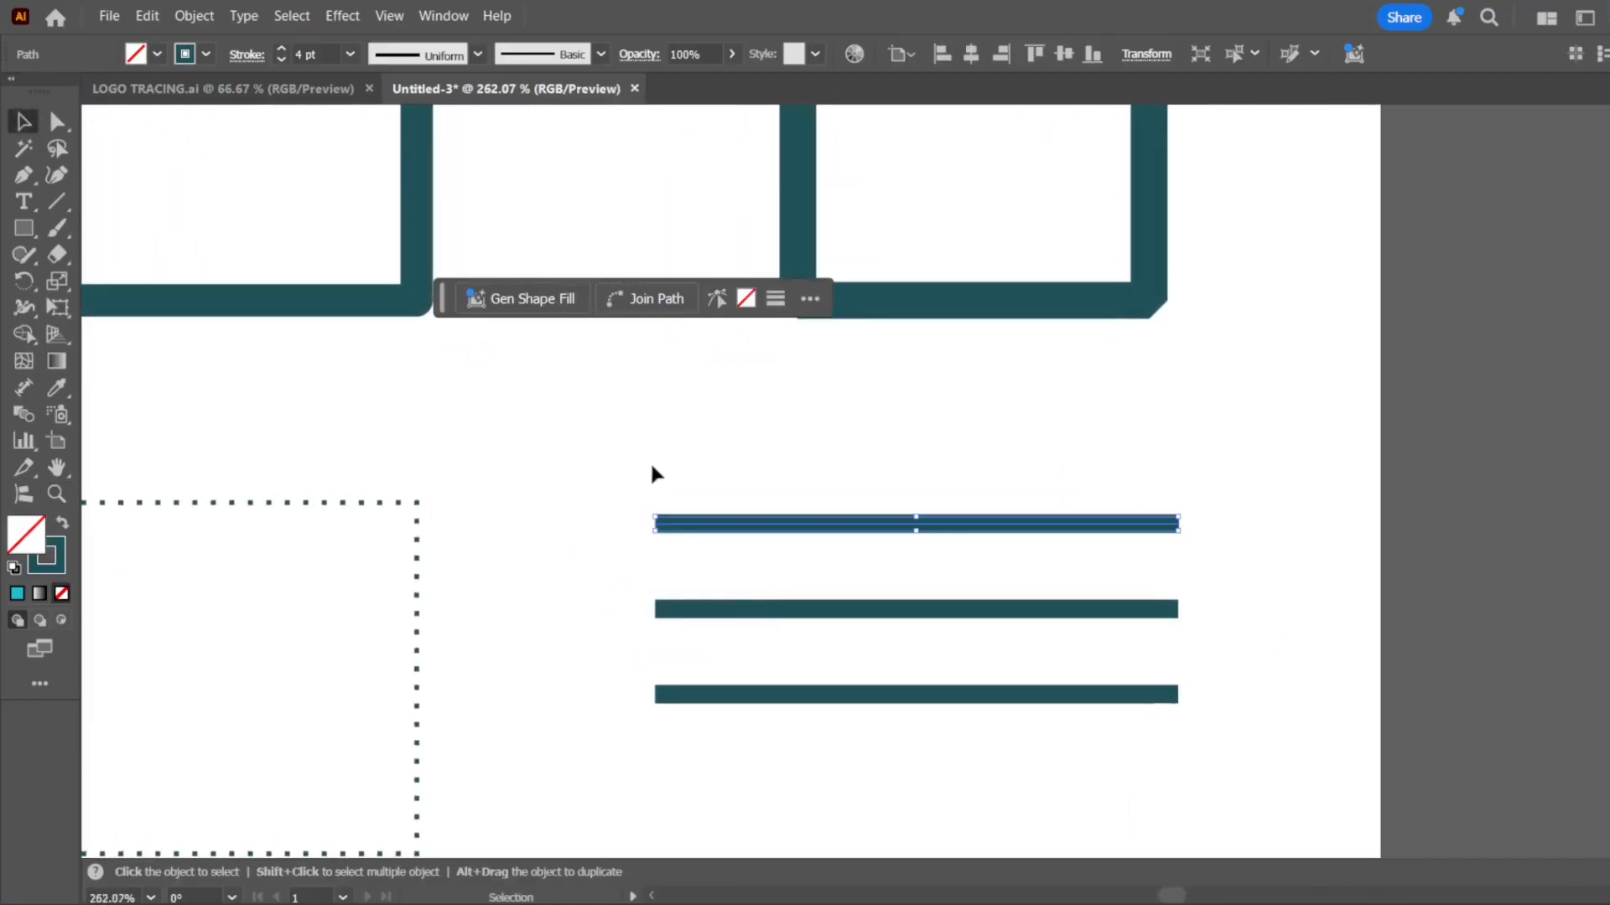
{"action": "left_click_drag", "start_coordinate": [650, 460], "coordinate": [1216, 560]}
{"action": "left_click", "coordinate": [1002, 609]}
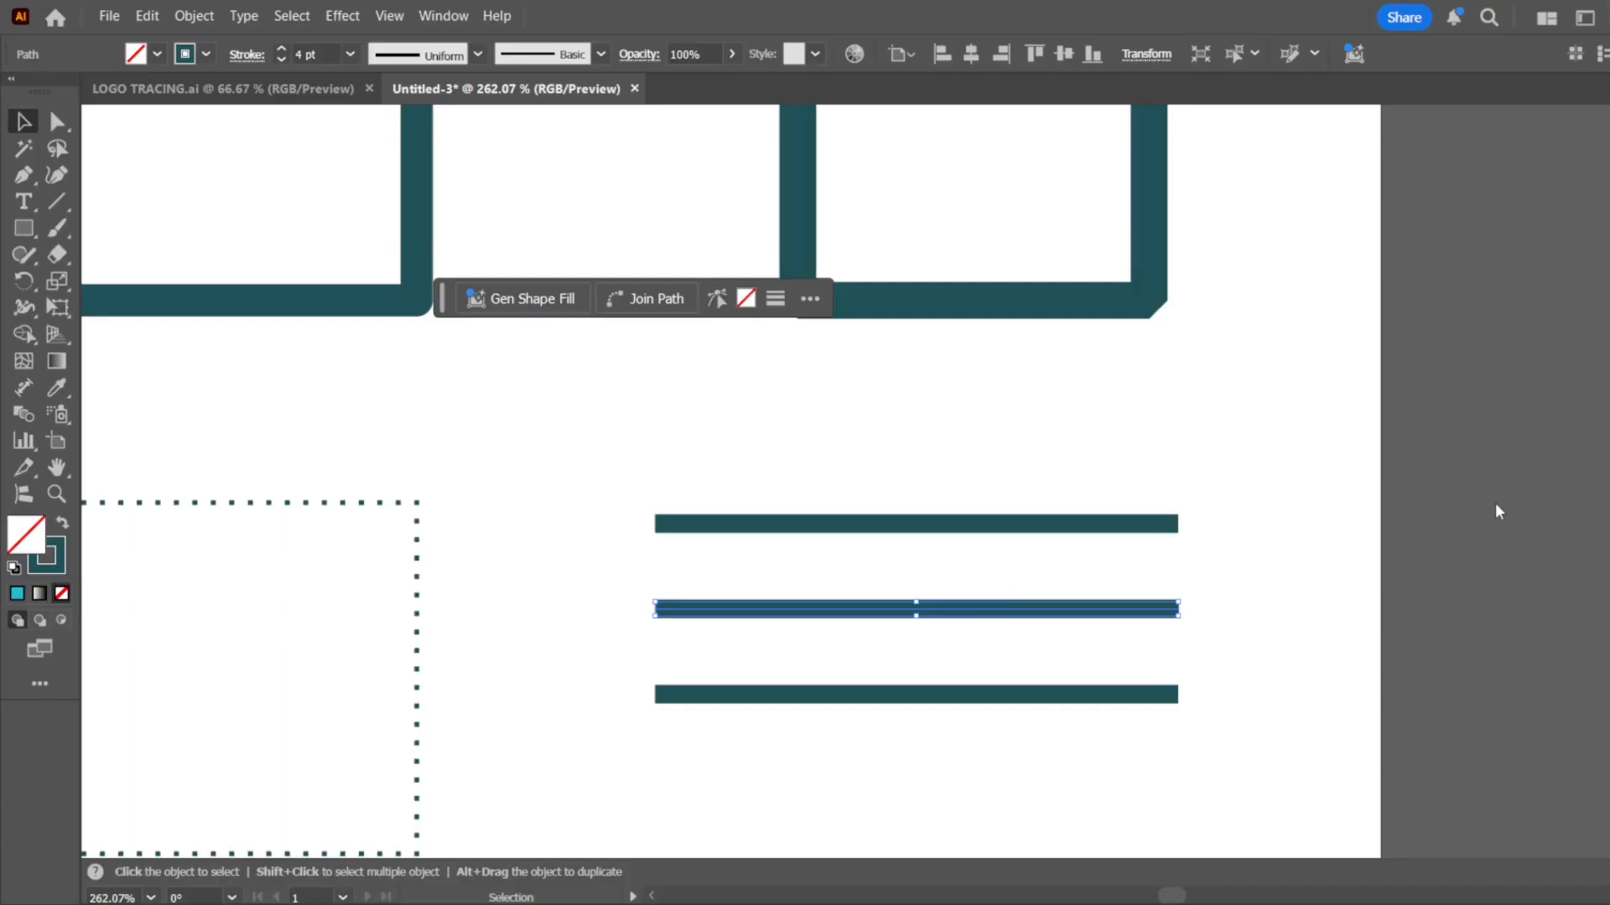
{"action": "left_click", "coordinate": [1513, 446]}
{"action": "left_click", "coordinate": [1337, 549]}
{"action": "left_click", "coordinate": [1126, 613]}
{"action": "left_click", "coordinate": [1245, 692]}
Give the lowest of the three horizontal lines projecting square end caps
{"action": "left_click_drag", "start_coordinate": [1241, 776], "coordinate": [1031, 667]}
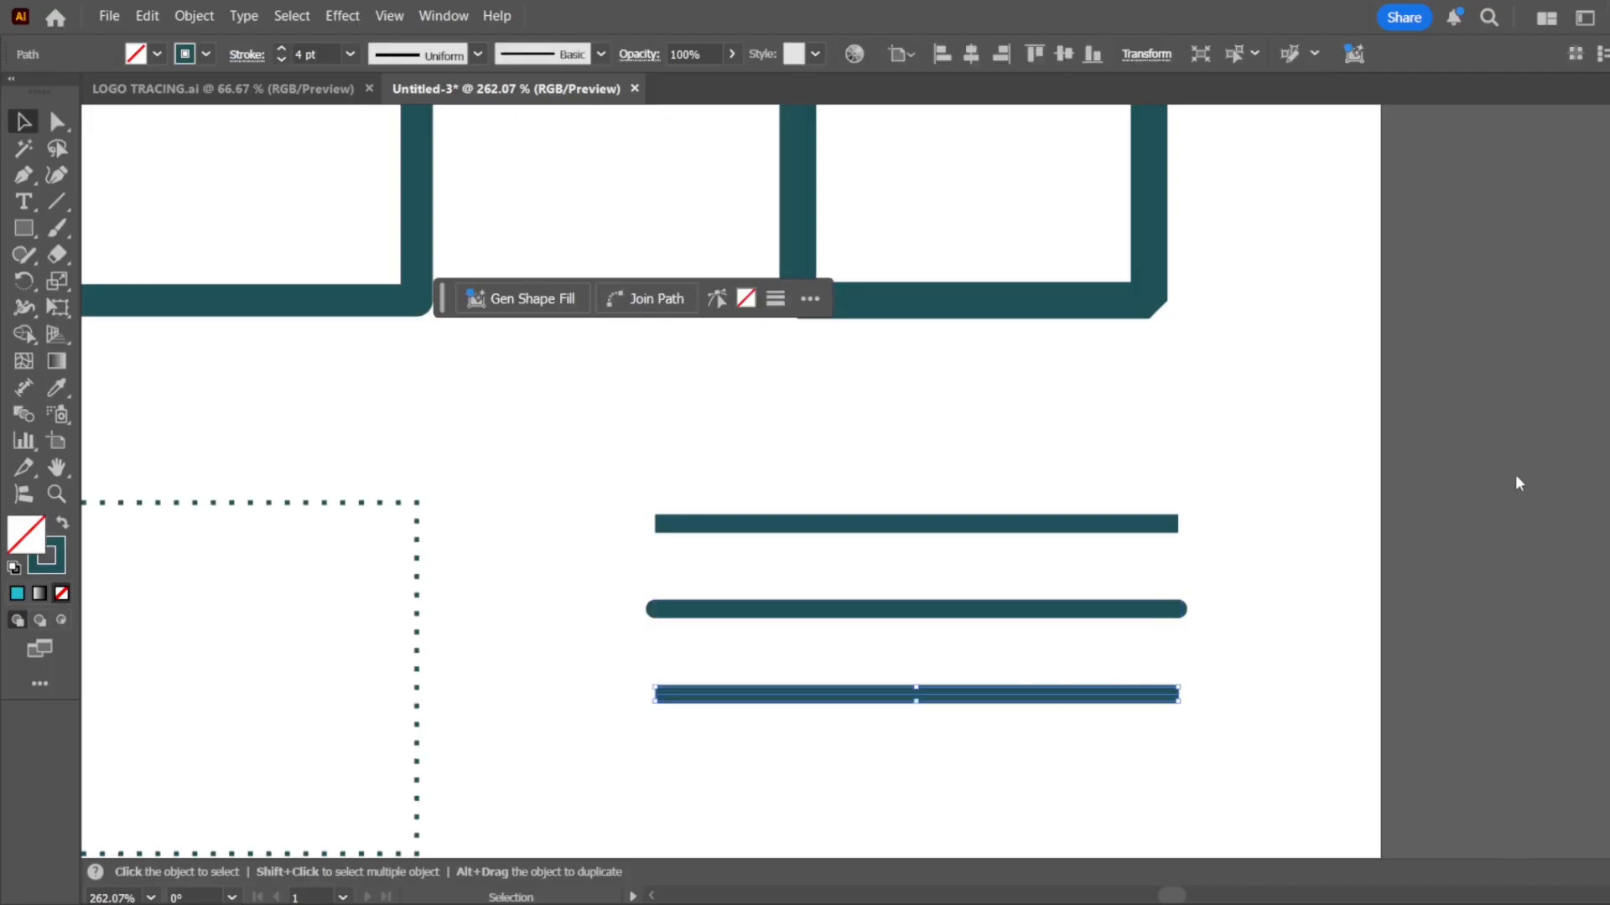
{"action": "left_click", "coordinate": [1530, 447]}
{"action": "left_click", "coordinate": [1253, 553]}
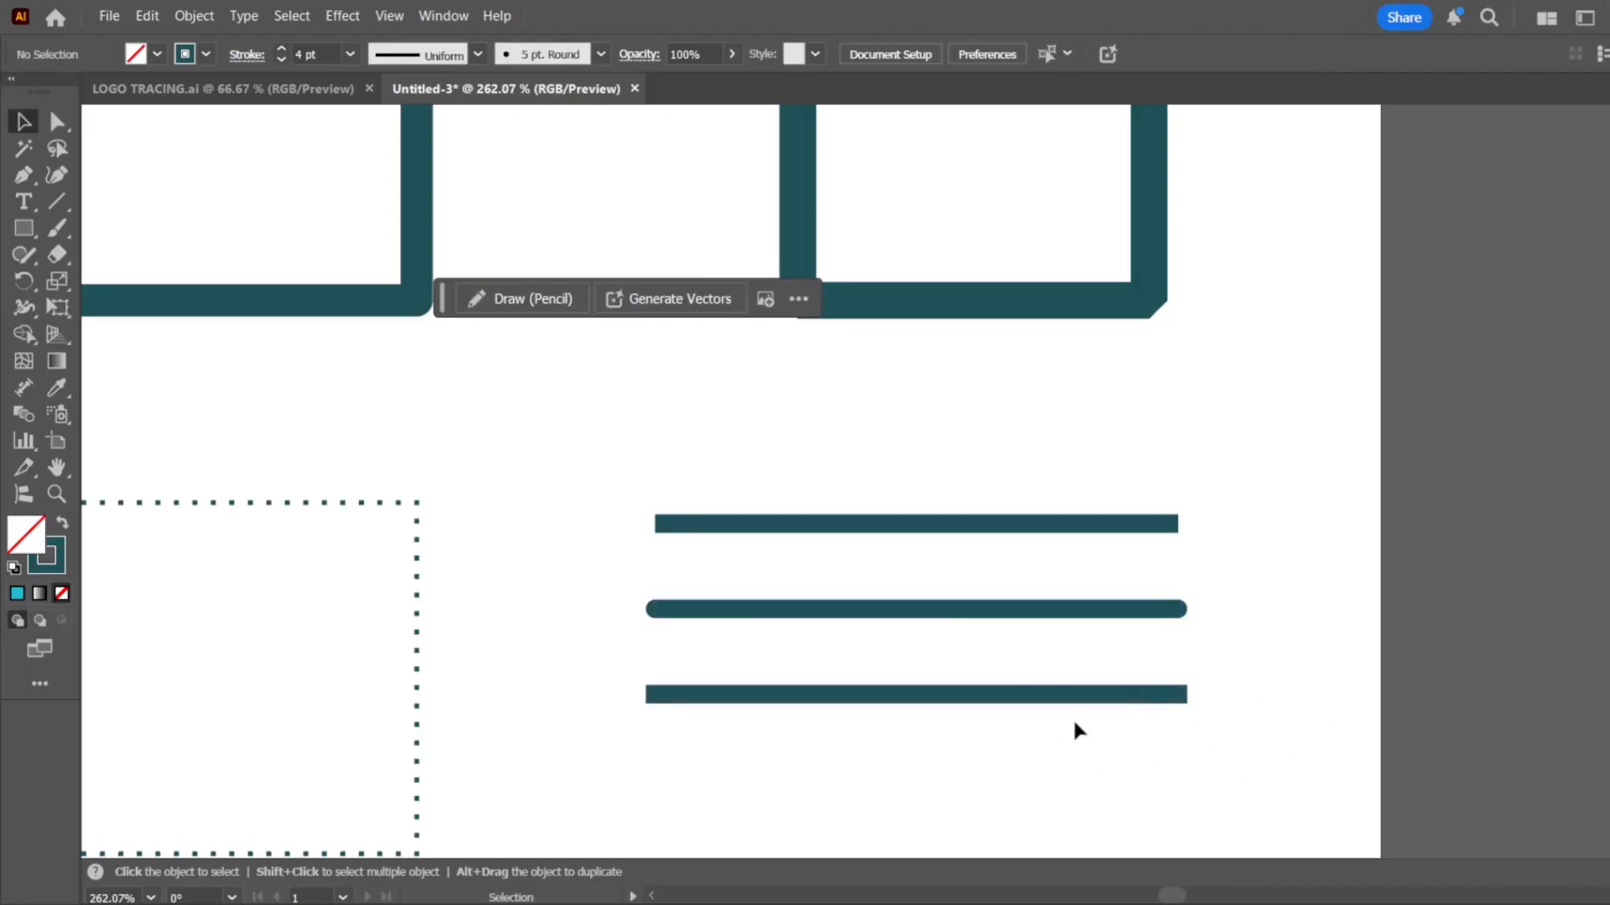
{"action": "left_click_drag", "start_coordinate": [1198, 507], "coordinate": [1103, 736]}
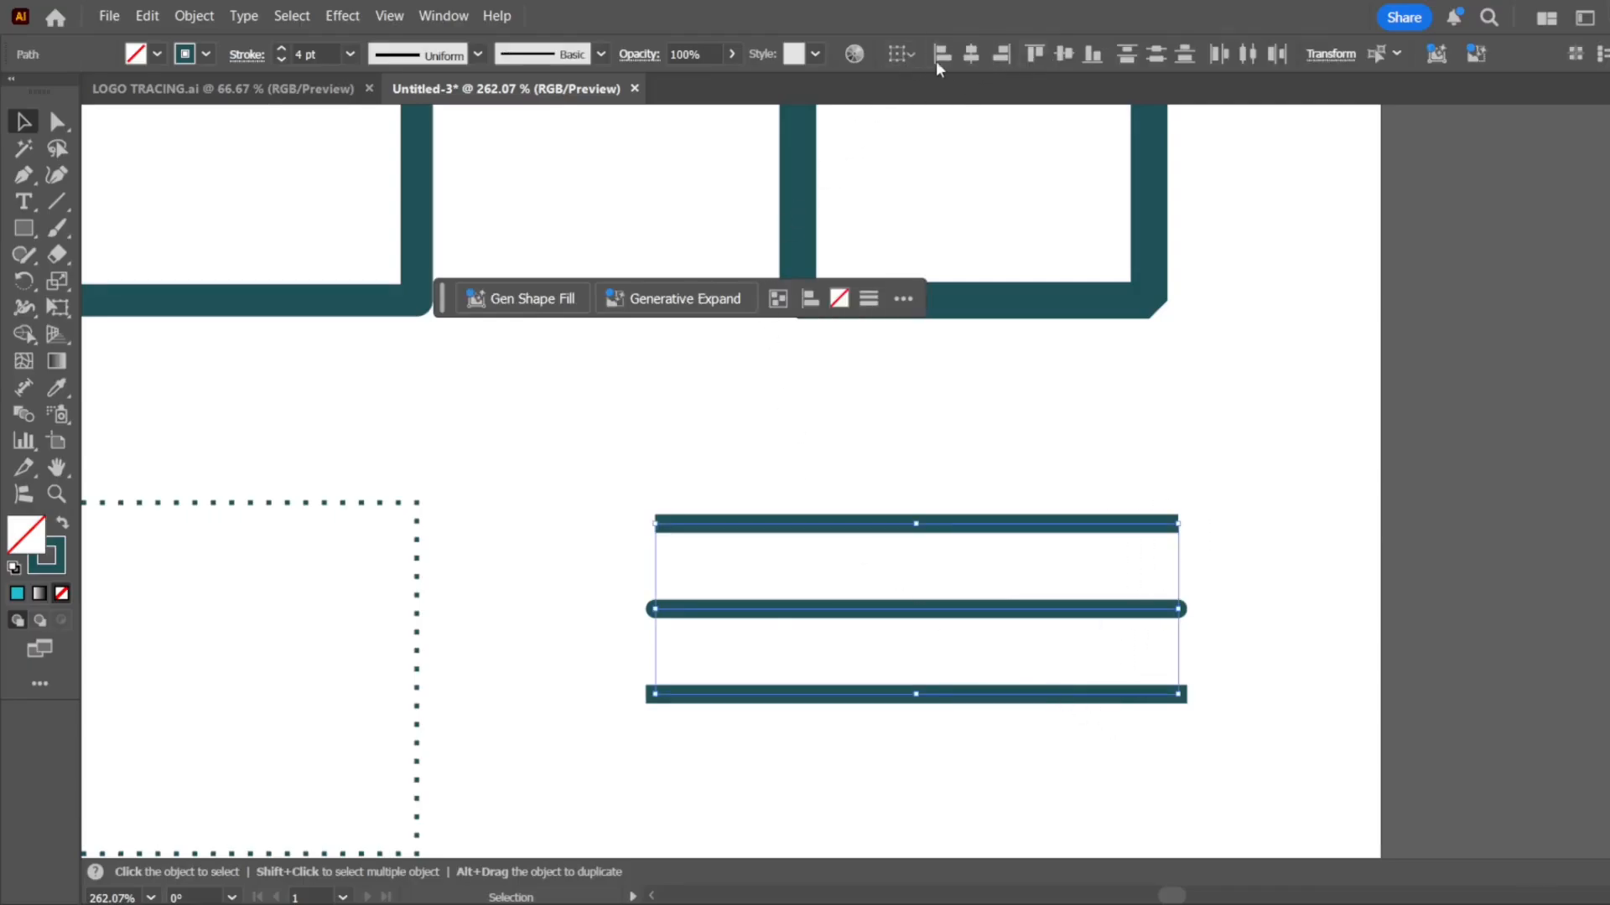
{"action": "left_click", "coordinate": [1238, 446]}
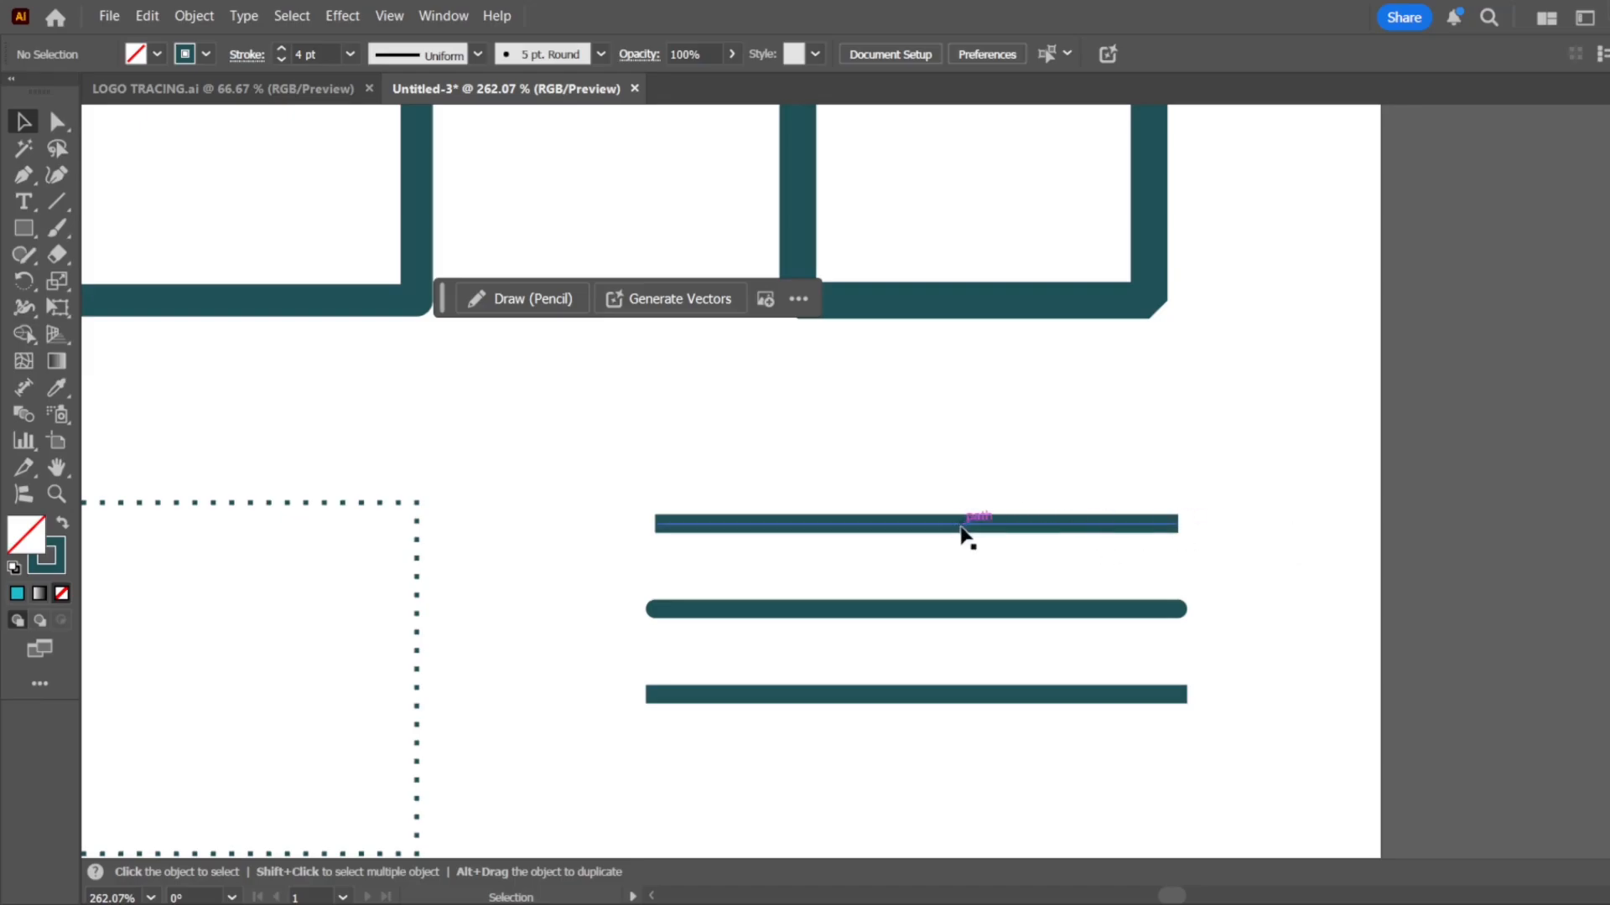
Add a solid barbed arrowhead to the top line's left end and a curved double-chevron arrowhead to its right end
{"action": "left_click", "coordinate": [1091, 524]}
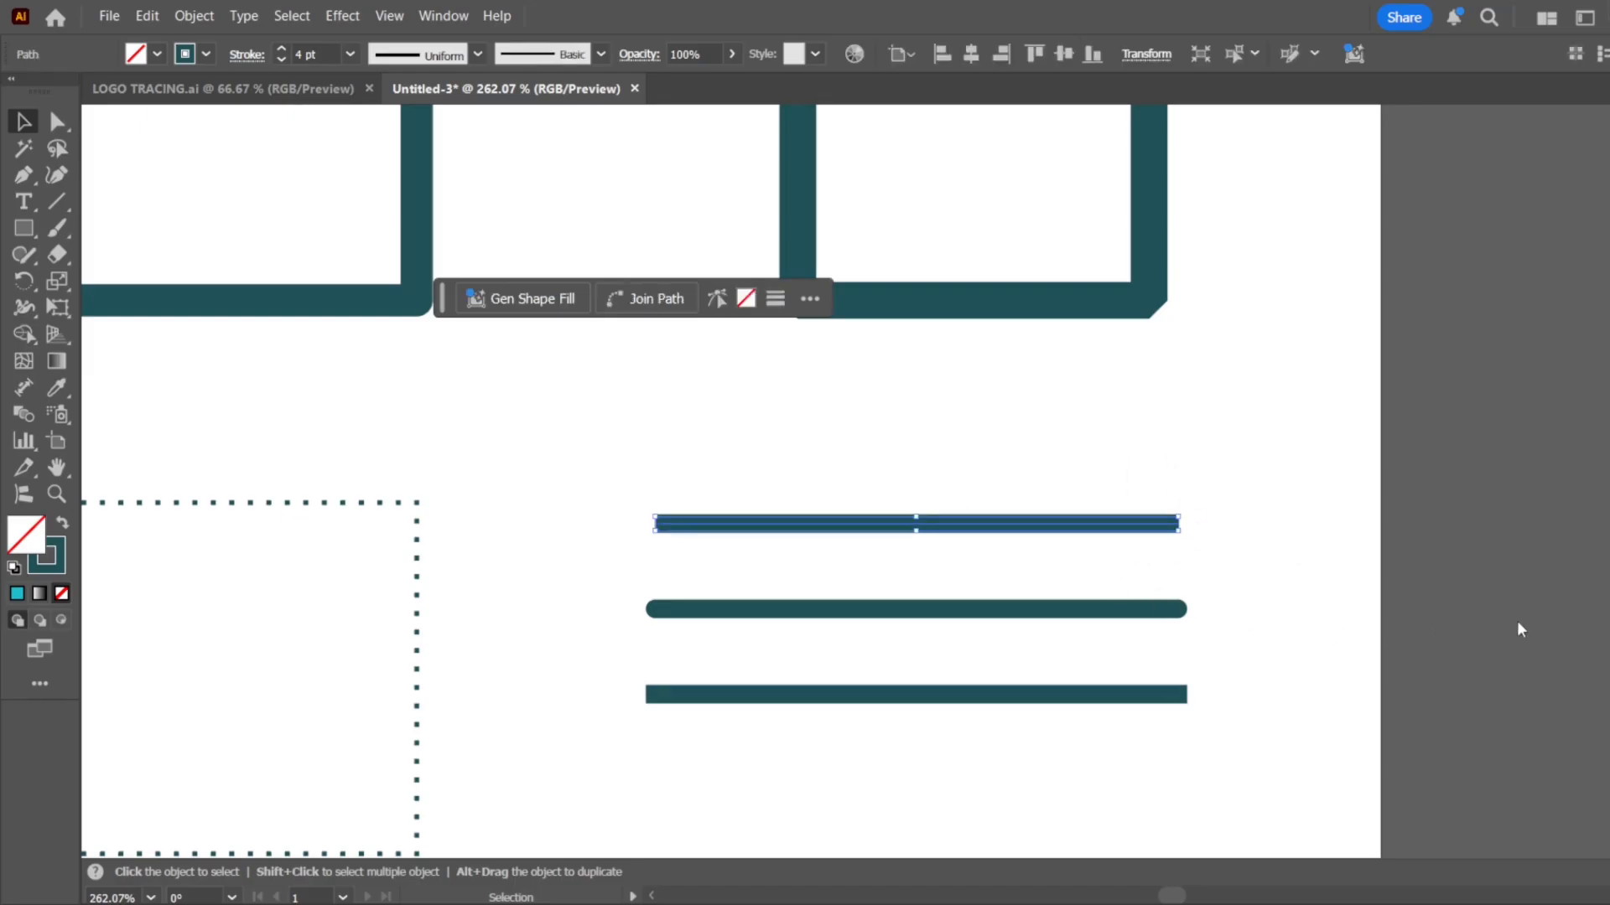
{"action": "left_click", "coordinate": [1366, 385]}
{"action": "mouse_move", "coordinate": [1300, 446]}
{"action": "left_mouse_down"}
{"action": "mouse_move", "coordinate": [1129, 528]}
{"action": "mouse_move", "coordinate": [1173, 539]}
{"action": "left_mouse_up"}
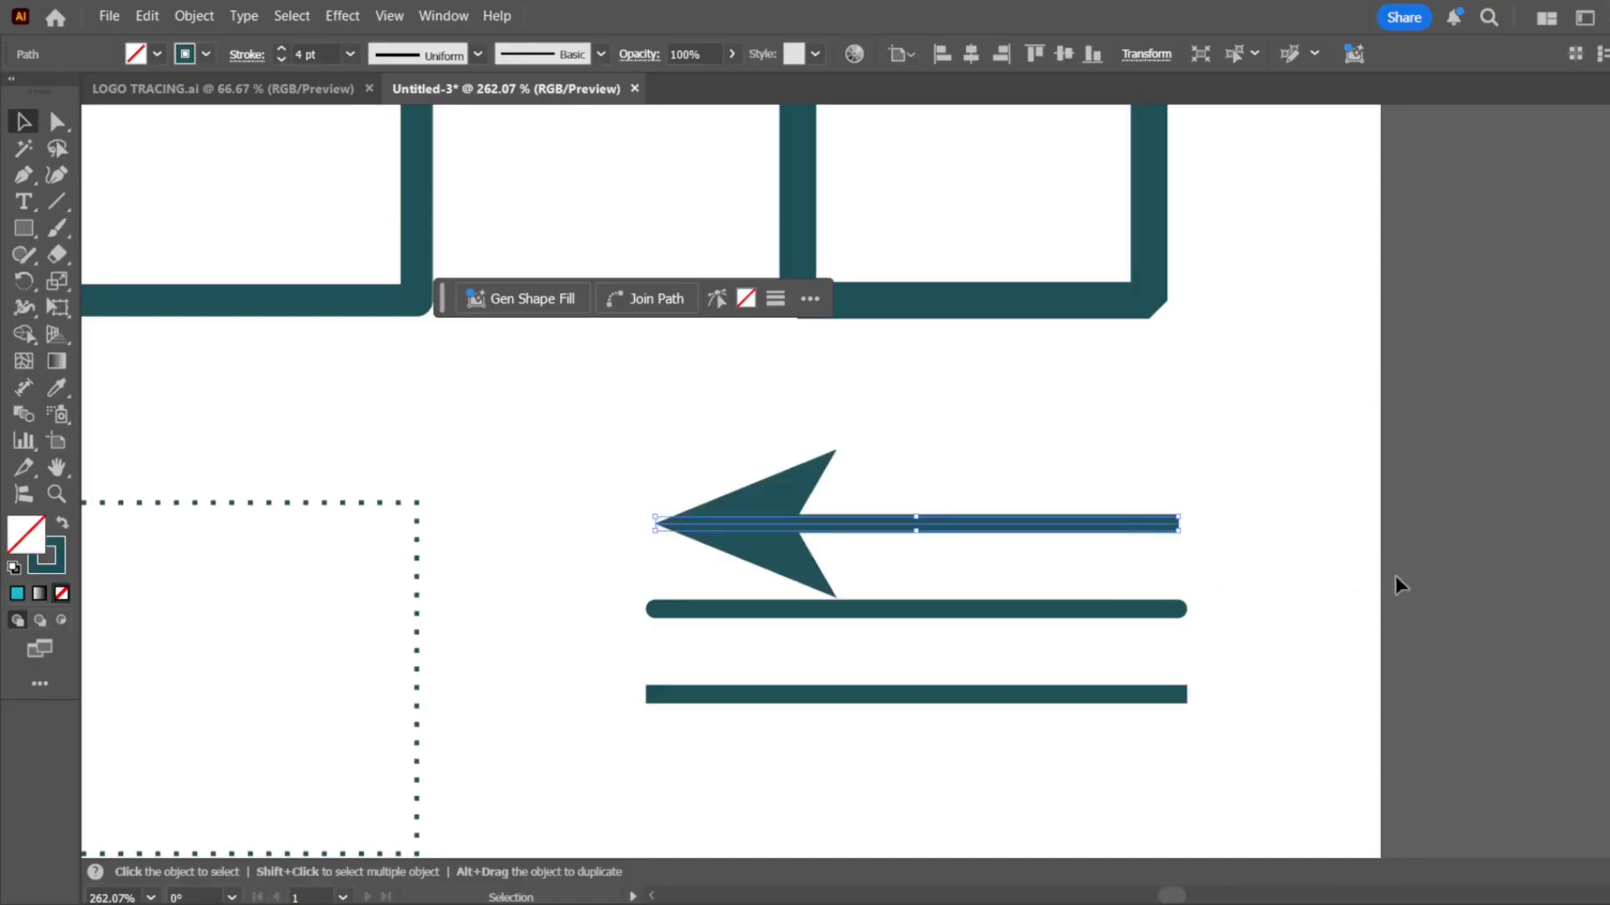
{"action": "left_click", "coordinate": [1500, 454]}
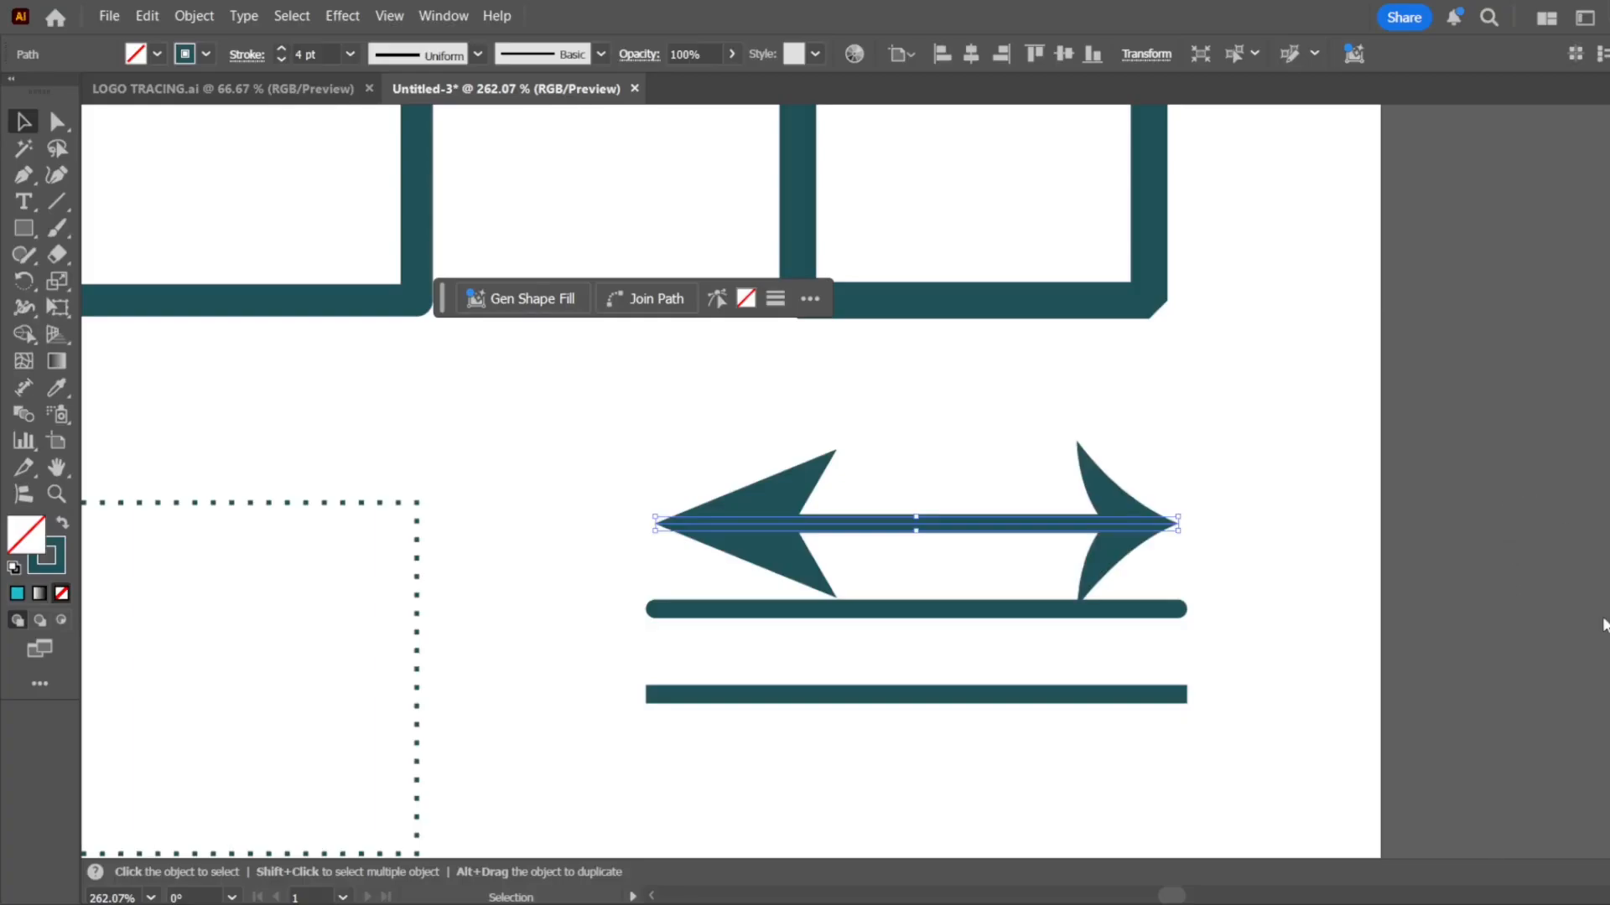
{"action": "left_click", "coordinate": [1480, 560]}
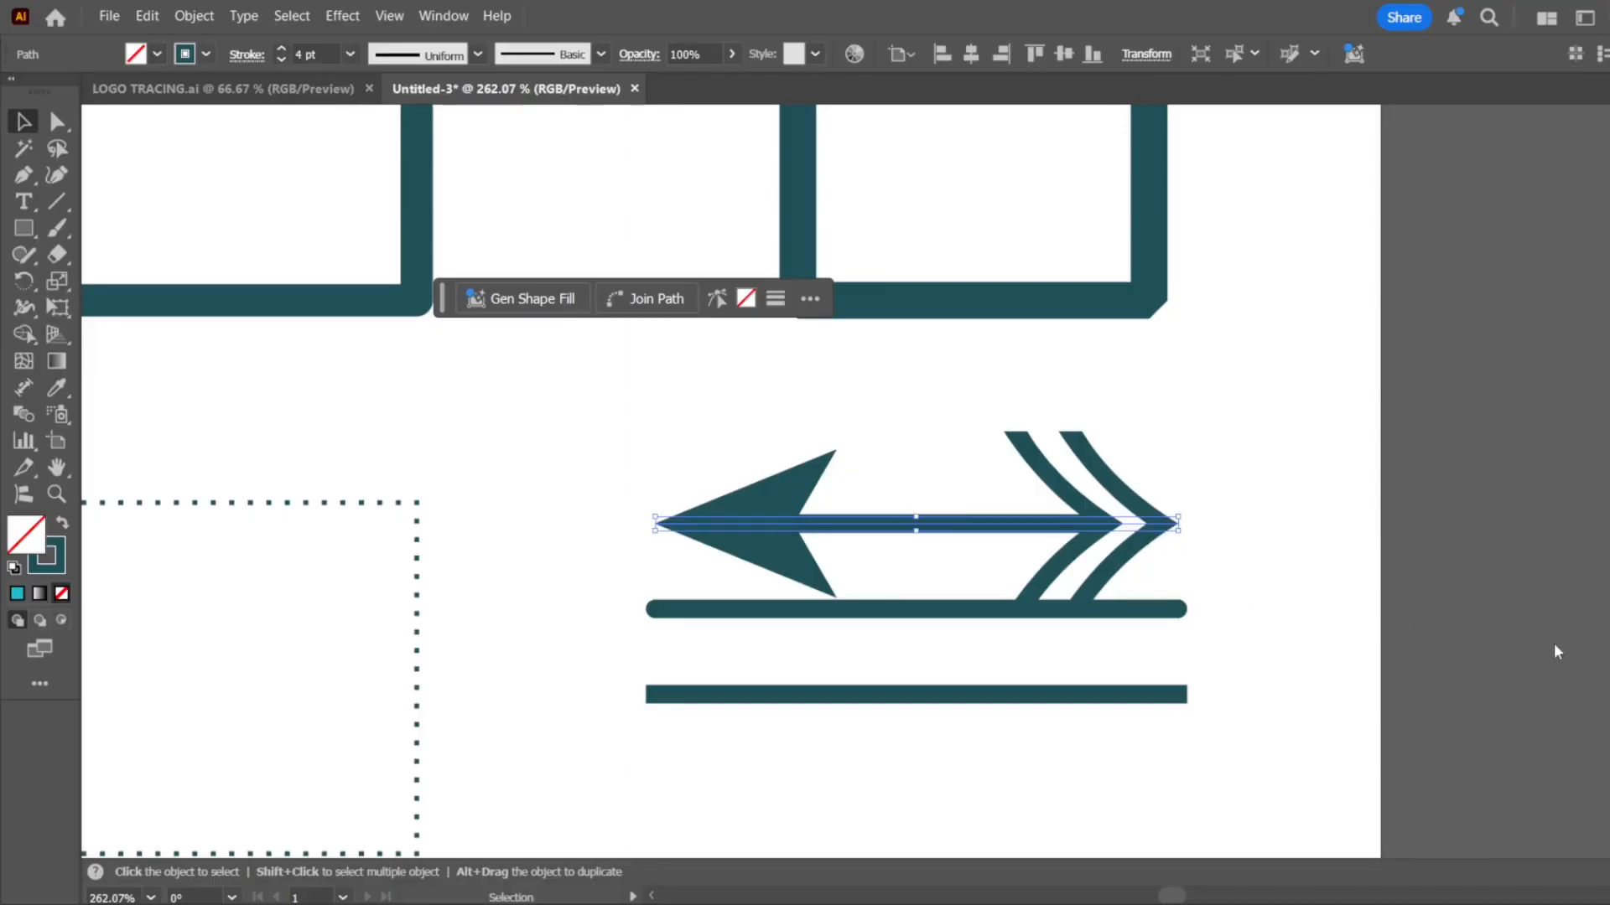
Scale both arrowheads on the top line down to about half their full size
{"action": "left_click", "coordinate": [1537, 643]}
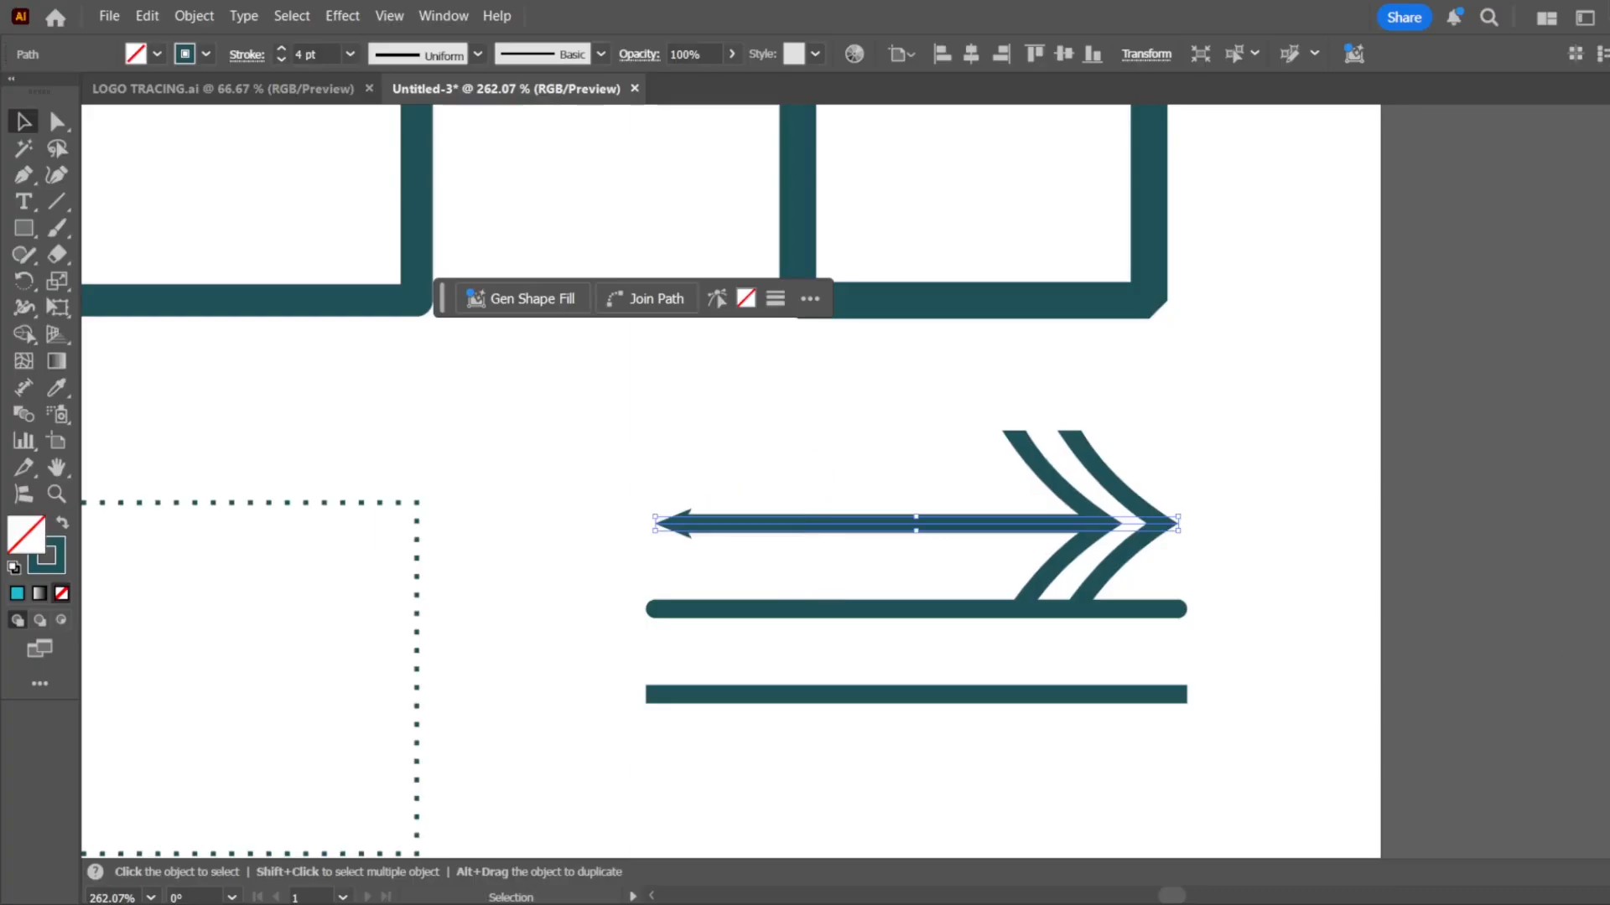
{"action": "left_click", "coordinate": [1603, 672]}
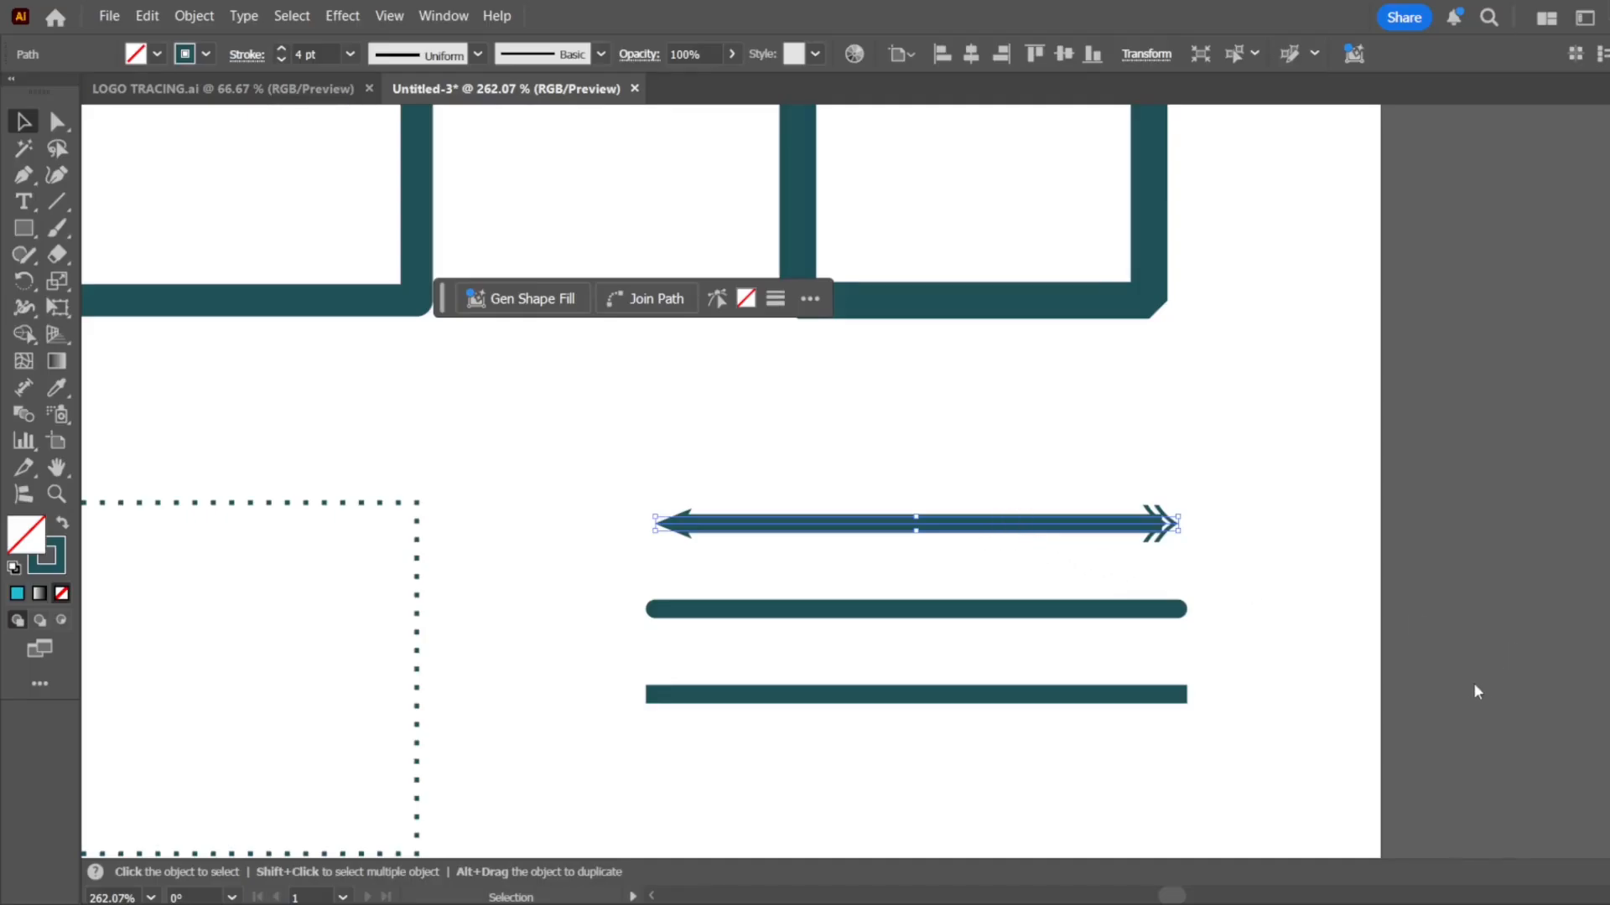
{"action": "left_click", "coordinate": [1544, 702]}
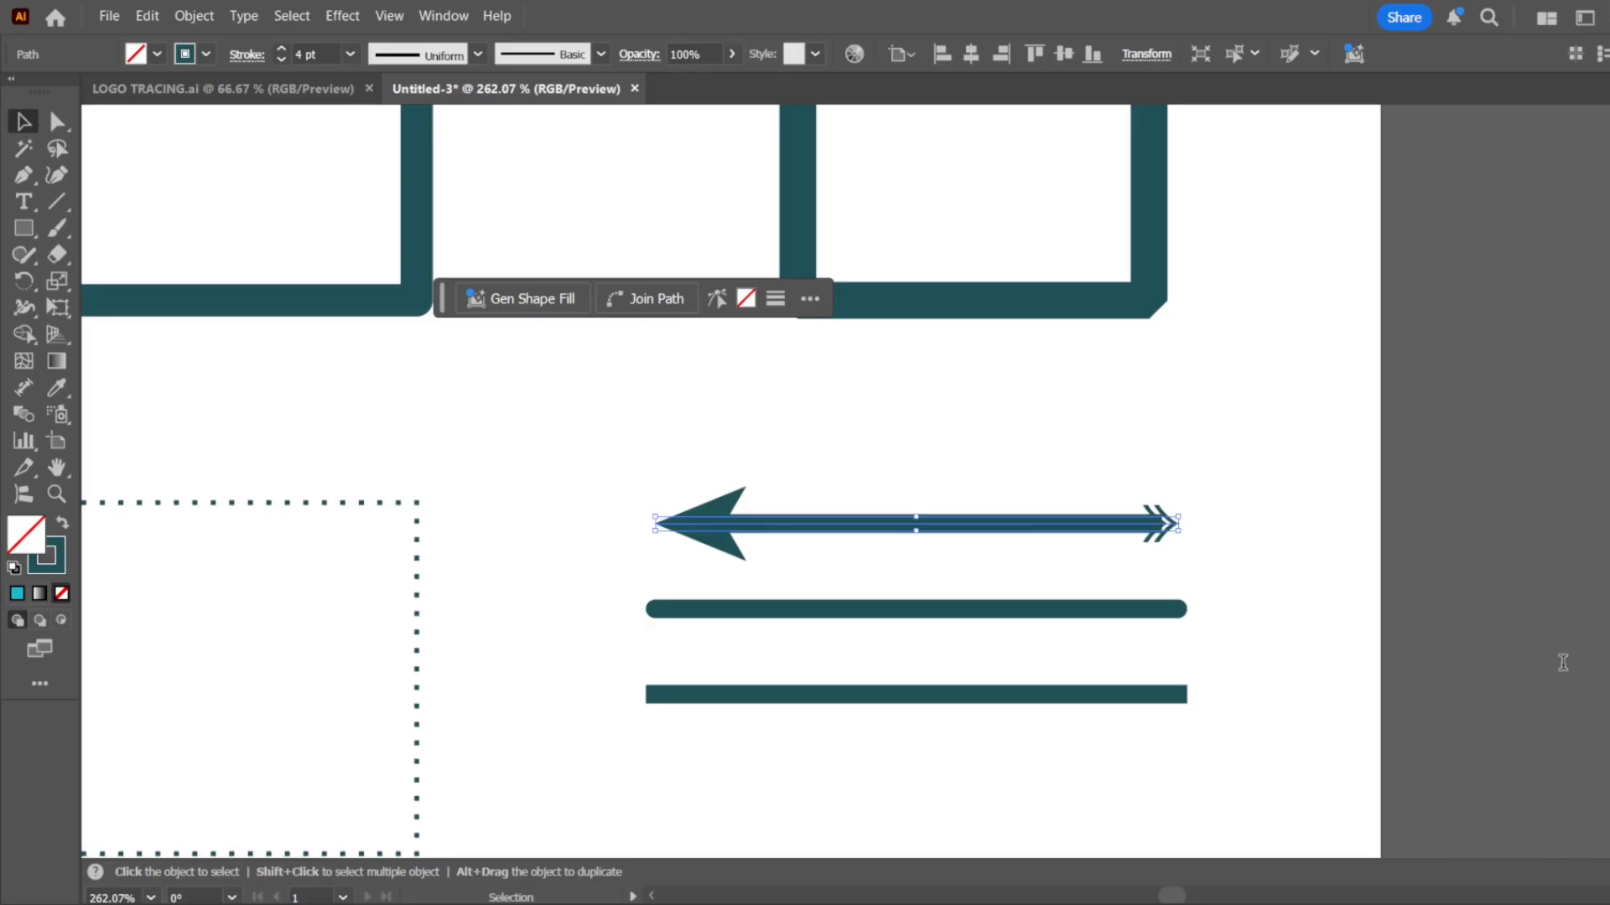
{"action": "left_click", "coordinate": [1605, 687]}
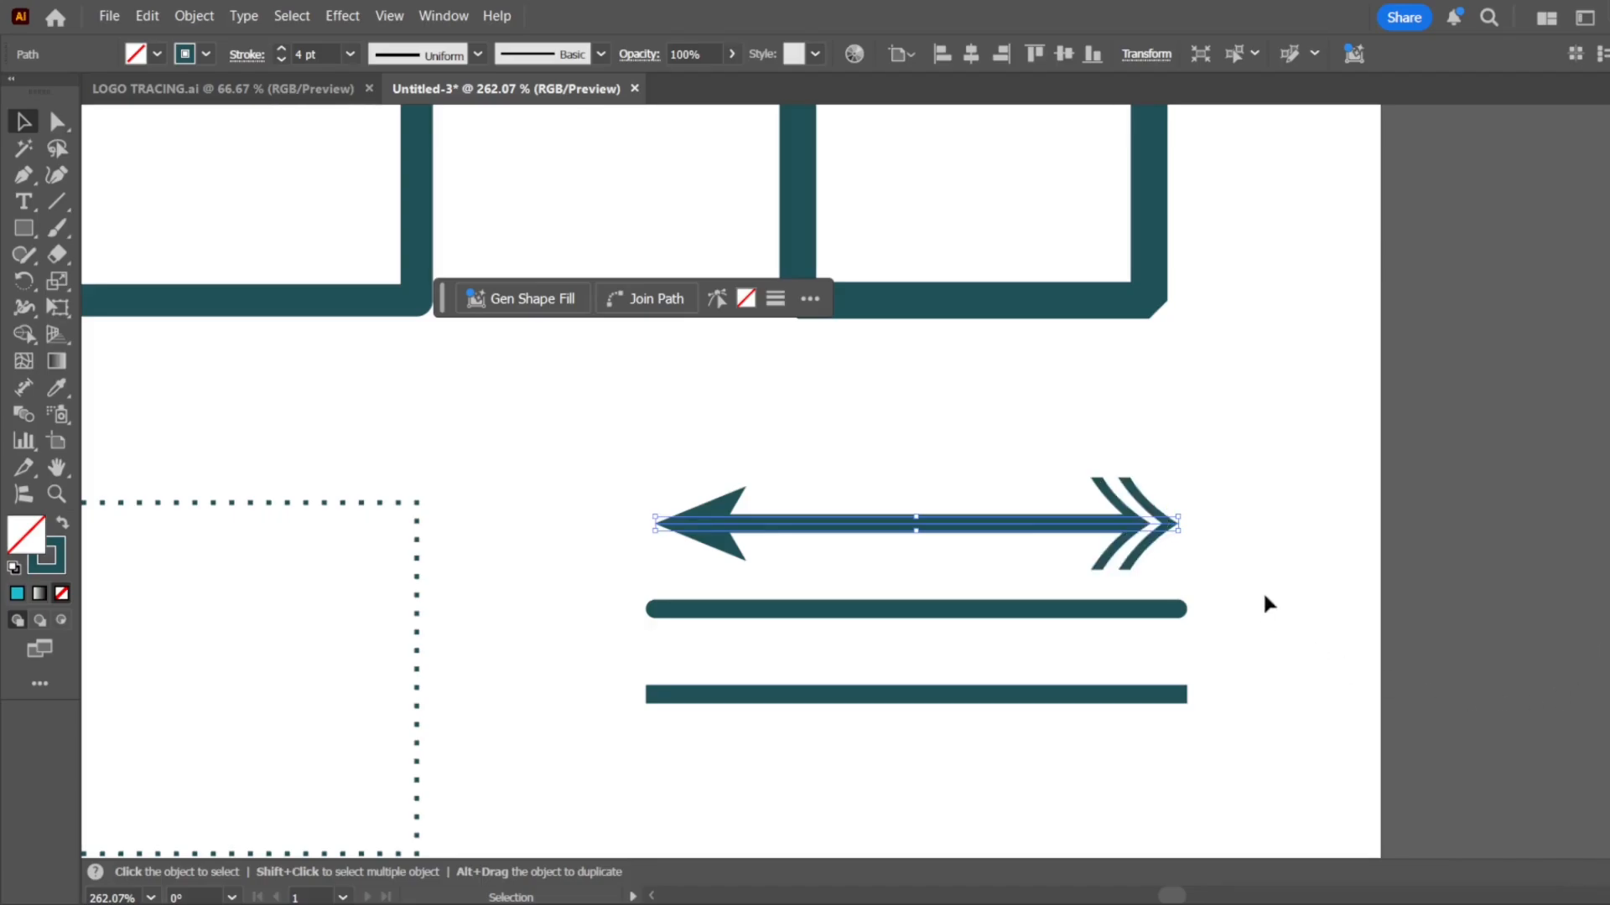
{"action": "left_click", "coordinate": [1266, 542]}
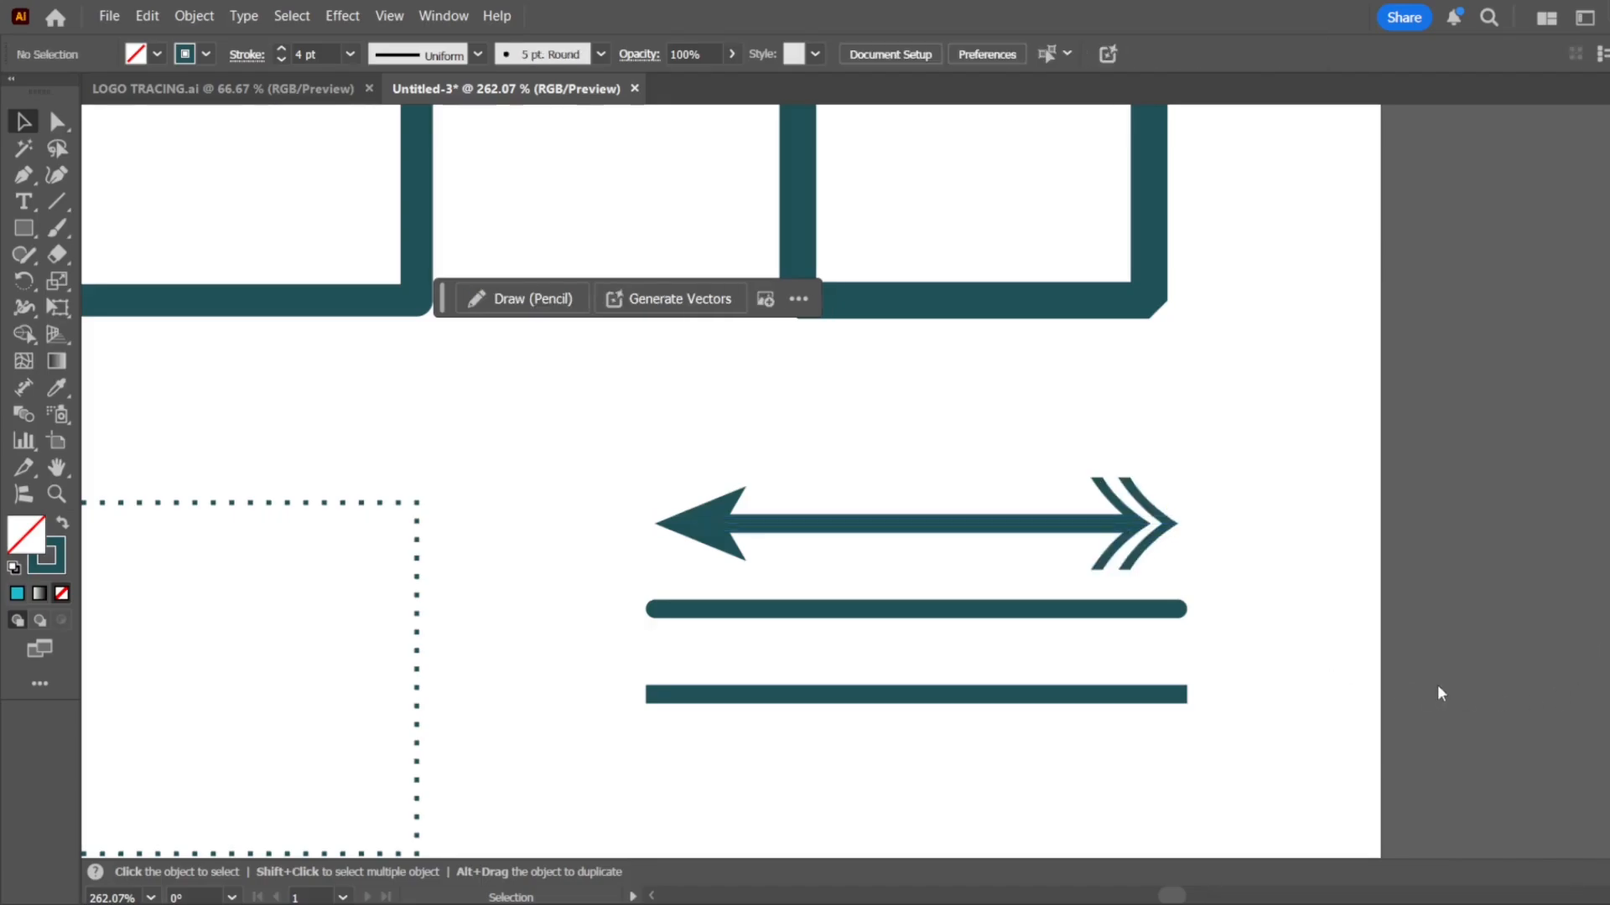
Set the top line's arrowhead alignment so the arrow tips extend beyond the ends of the path
{"action": "left_click", "coordinate": [1076, 531]}
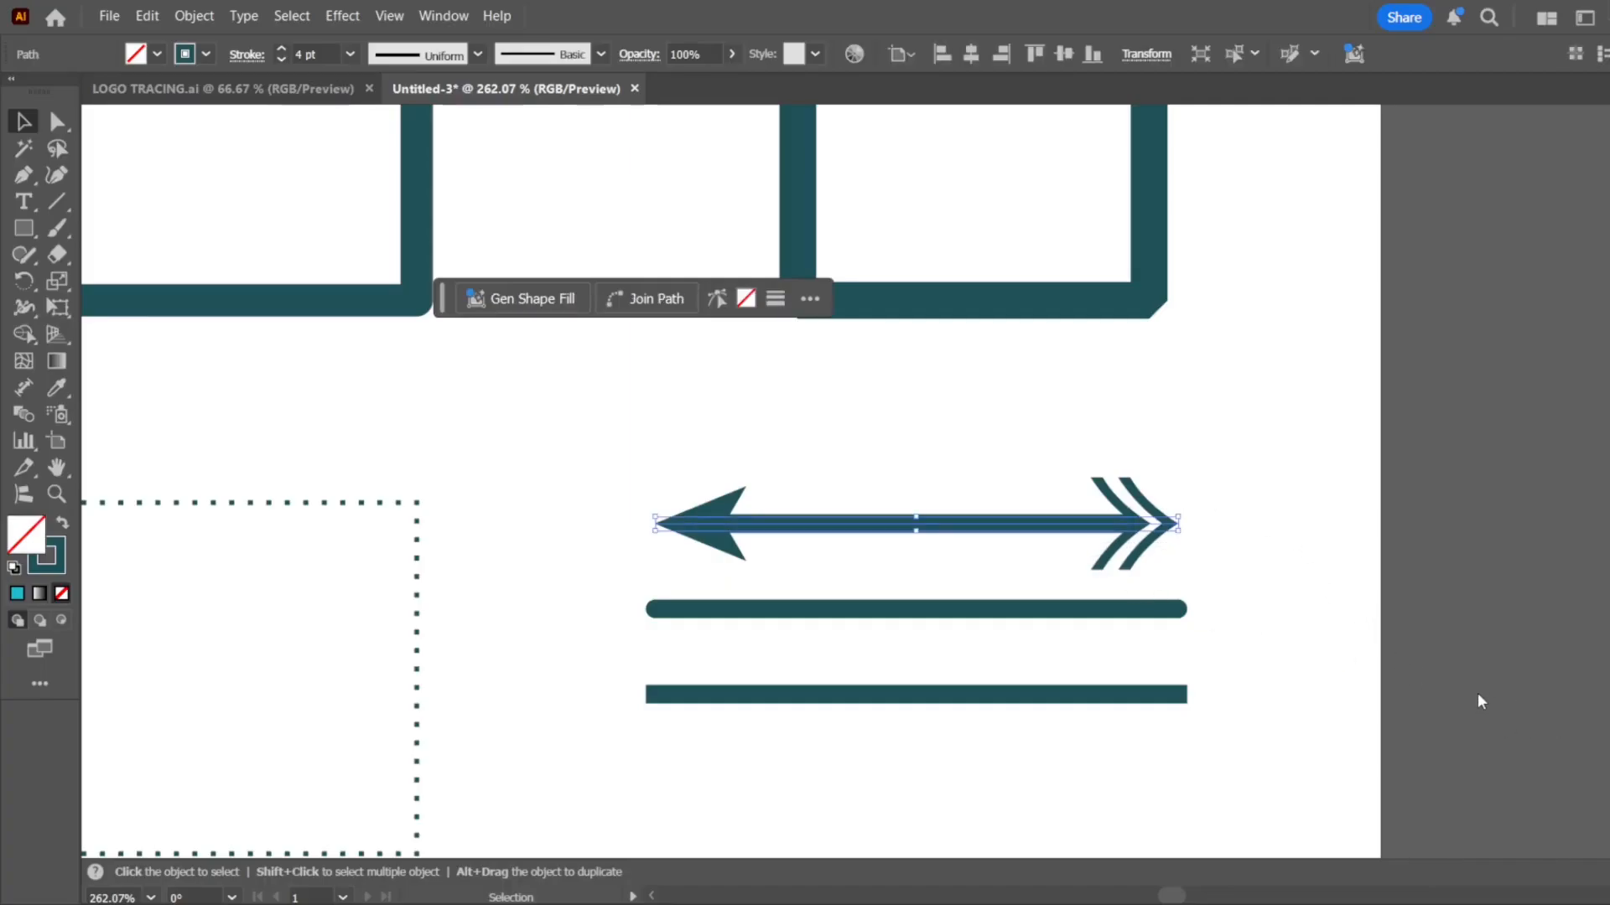
{"action": "mouse_move", "coordinate": [774, 443]}
{"action": "left_mouse_down"}
{"action": "mouse_move", "coordinate": [660, 539]}
{"action": "mouse_move", "coordinate": [626, 545]}
{"action": "left_mouse_up"}
{"action": "scroll", "coordinate": [669, 520], "scroll_direction": "up", "scroll_amount": 5}
{"action": "left_click", "coordinate": [819, 404]}
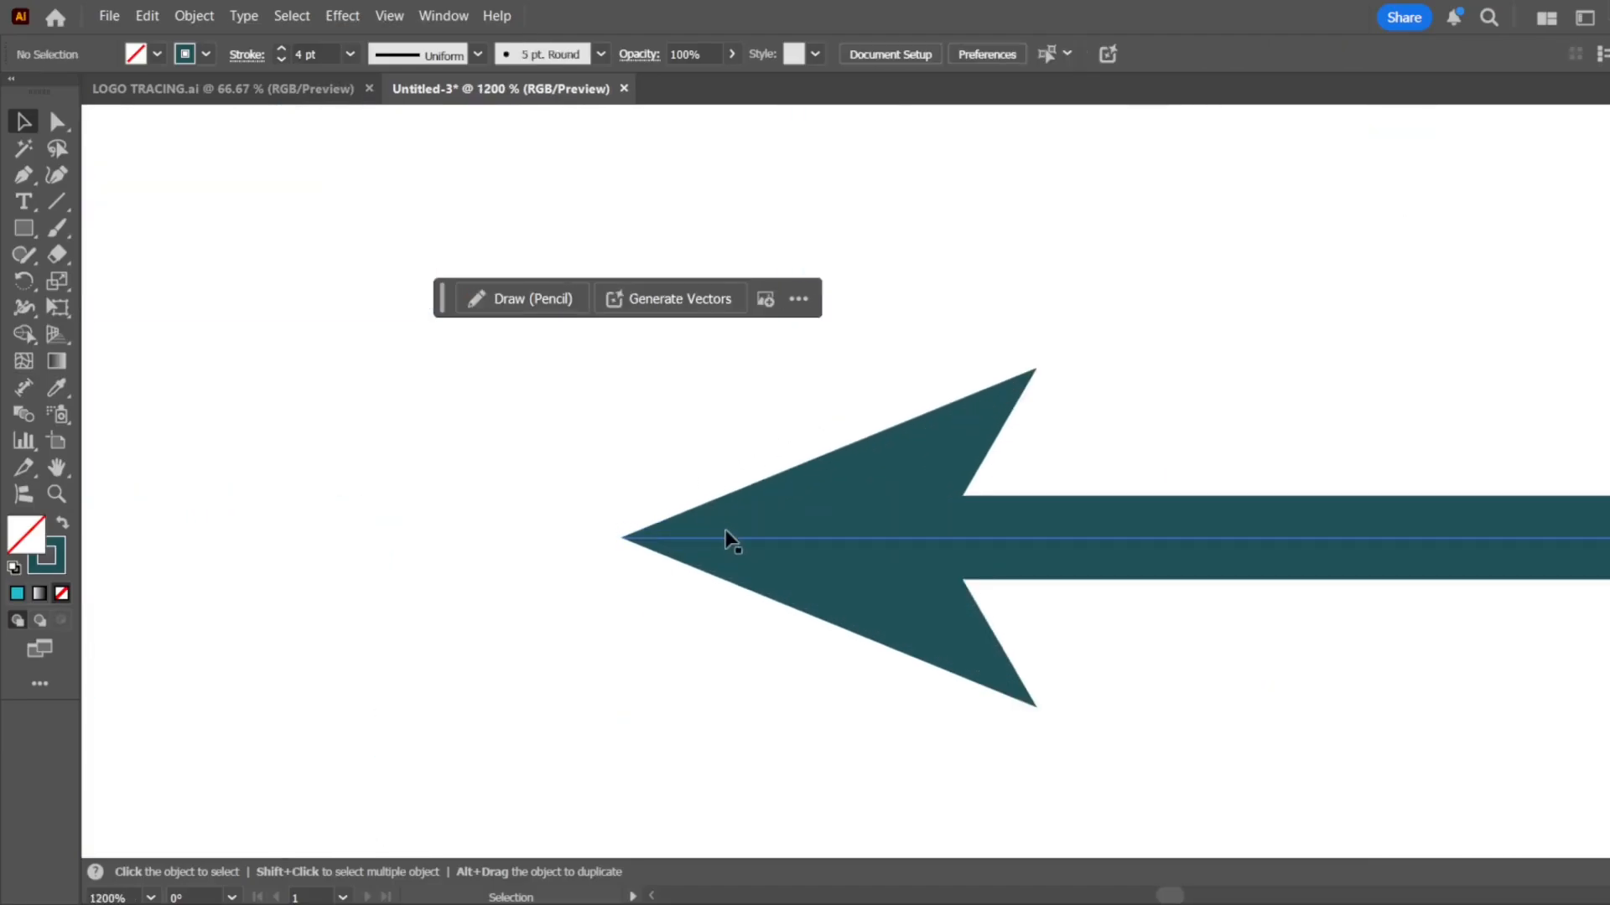
{"action": "left_click", "coordinate": [737, 540]}
{"action": "scroll", "coordinate": [590, 514], "scroll_direction": "down", "scroll_amount": 2}
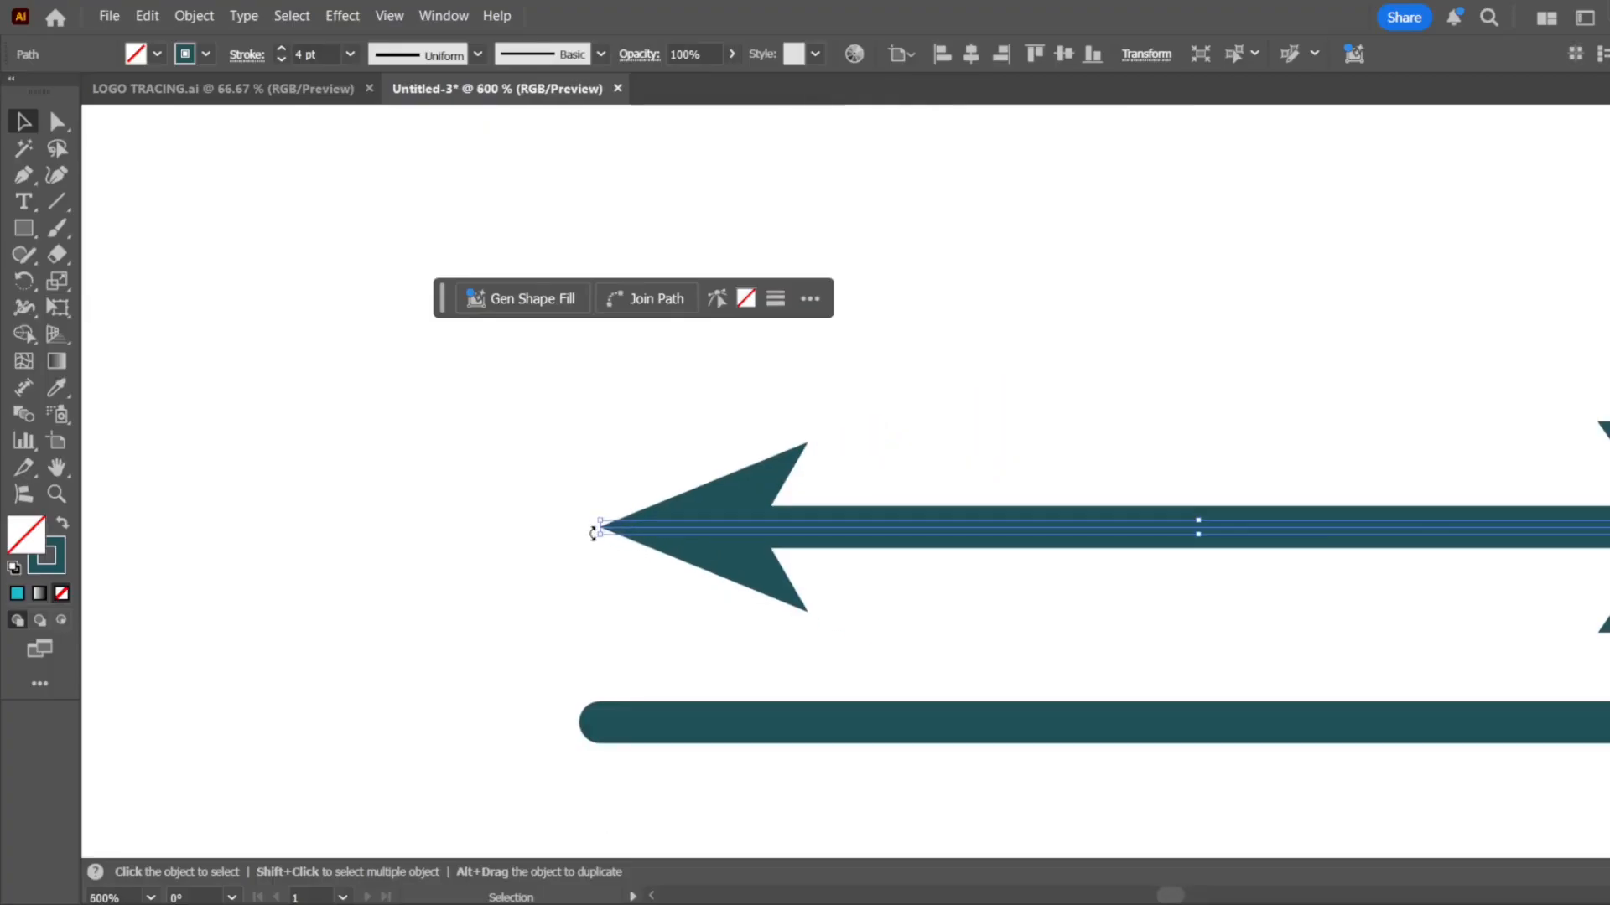
{"action": "scroll", "coordinate": [593, 533], "scroll_direction": "up", "scroll_amount": 4}
{"action": "scroll", "coordinate": [513, 550], "scroll_direction": "down", "scroll_amount": 2}
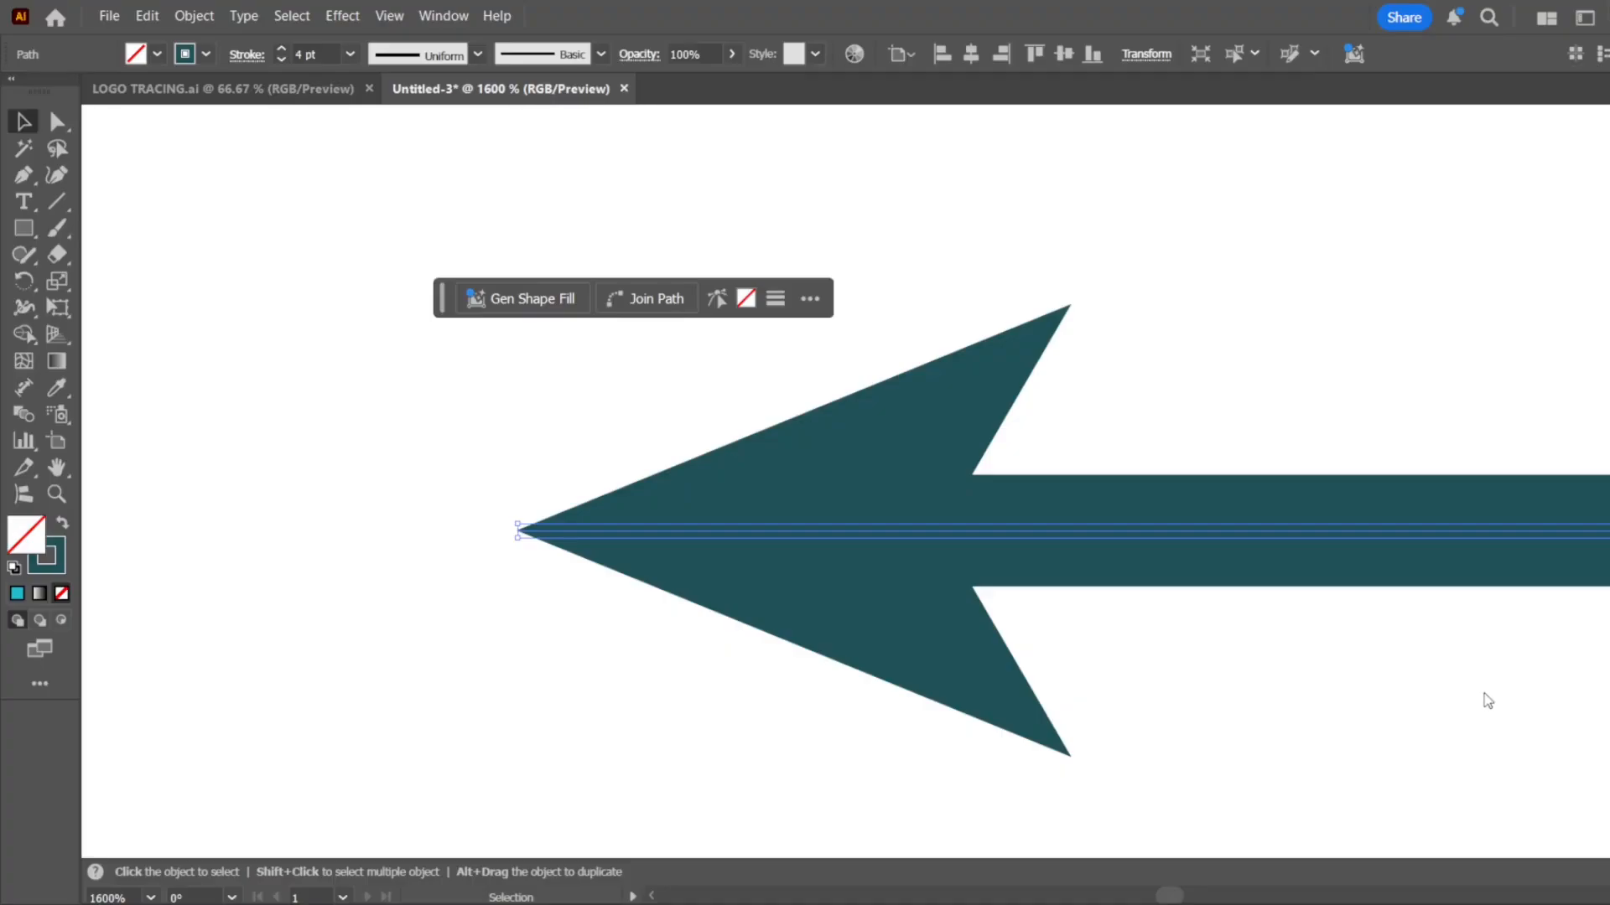
{"action": "left_click", "coordinate": [1485, 695]}
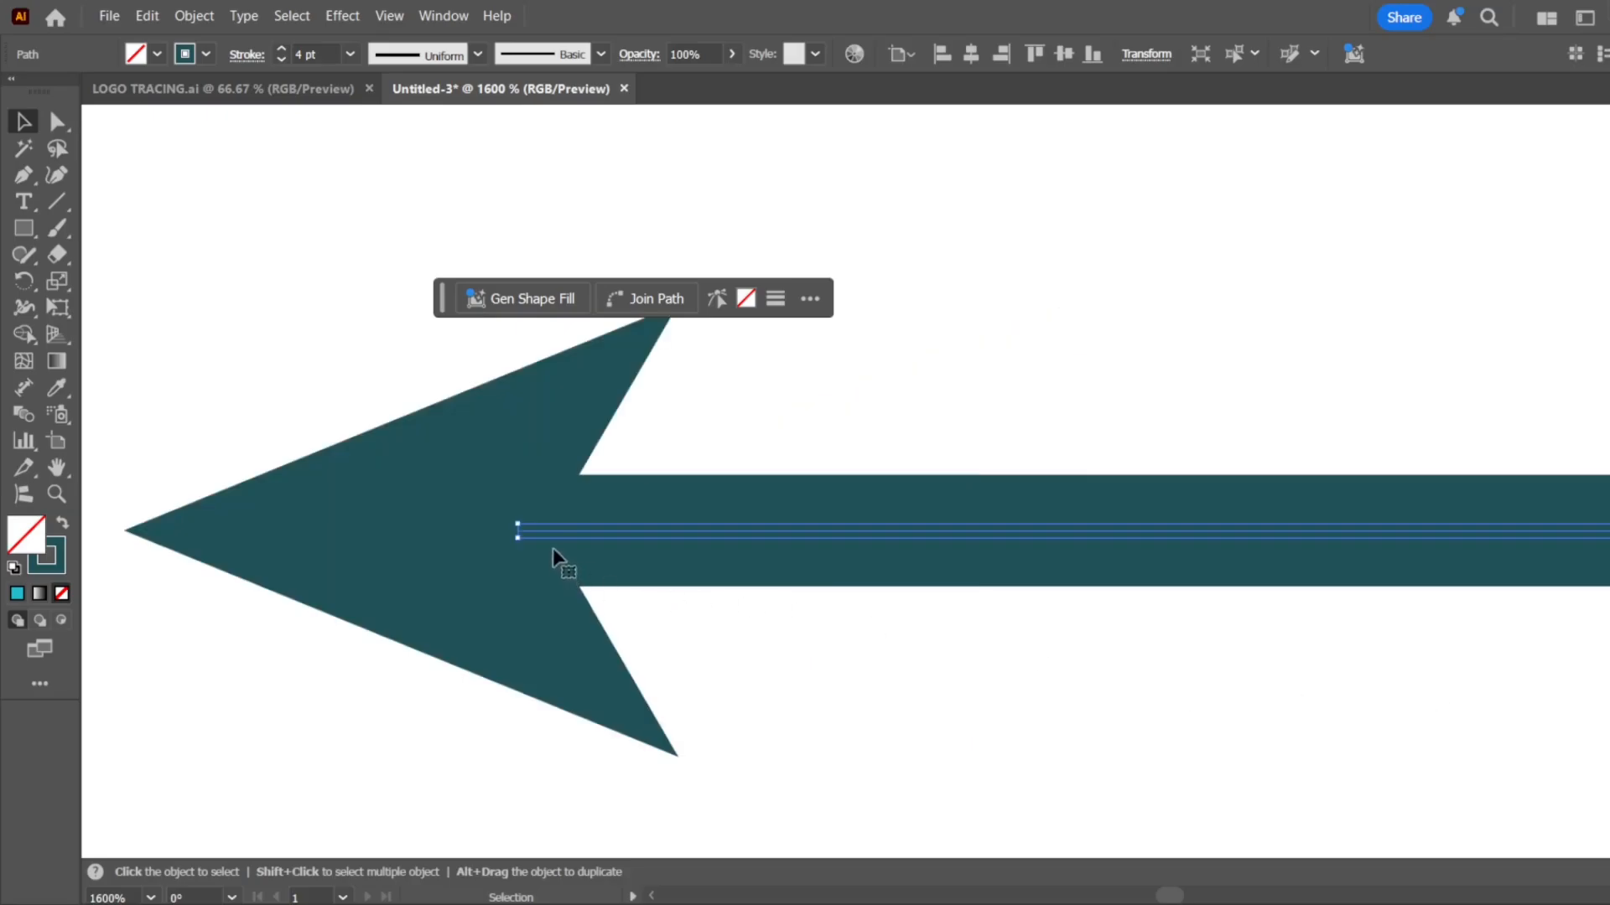
Try placing the right arrowhead's tip exactly at the path end, and restore the alignment that extends beyond it
{"action": "scroll", "coordinate": [459, 553], "scroll_direction": "down", "scroll_amount": 1}
{"action": "scroll", "coordinate": [462, 555], "scroll_direction": "down", "scroll_amount": 3}
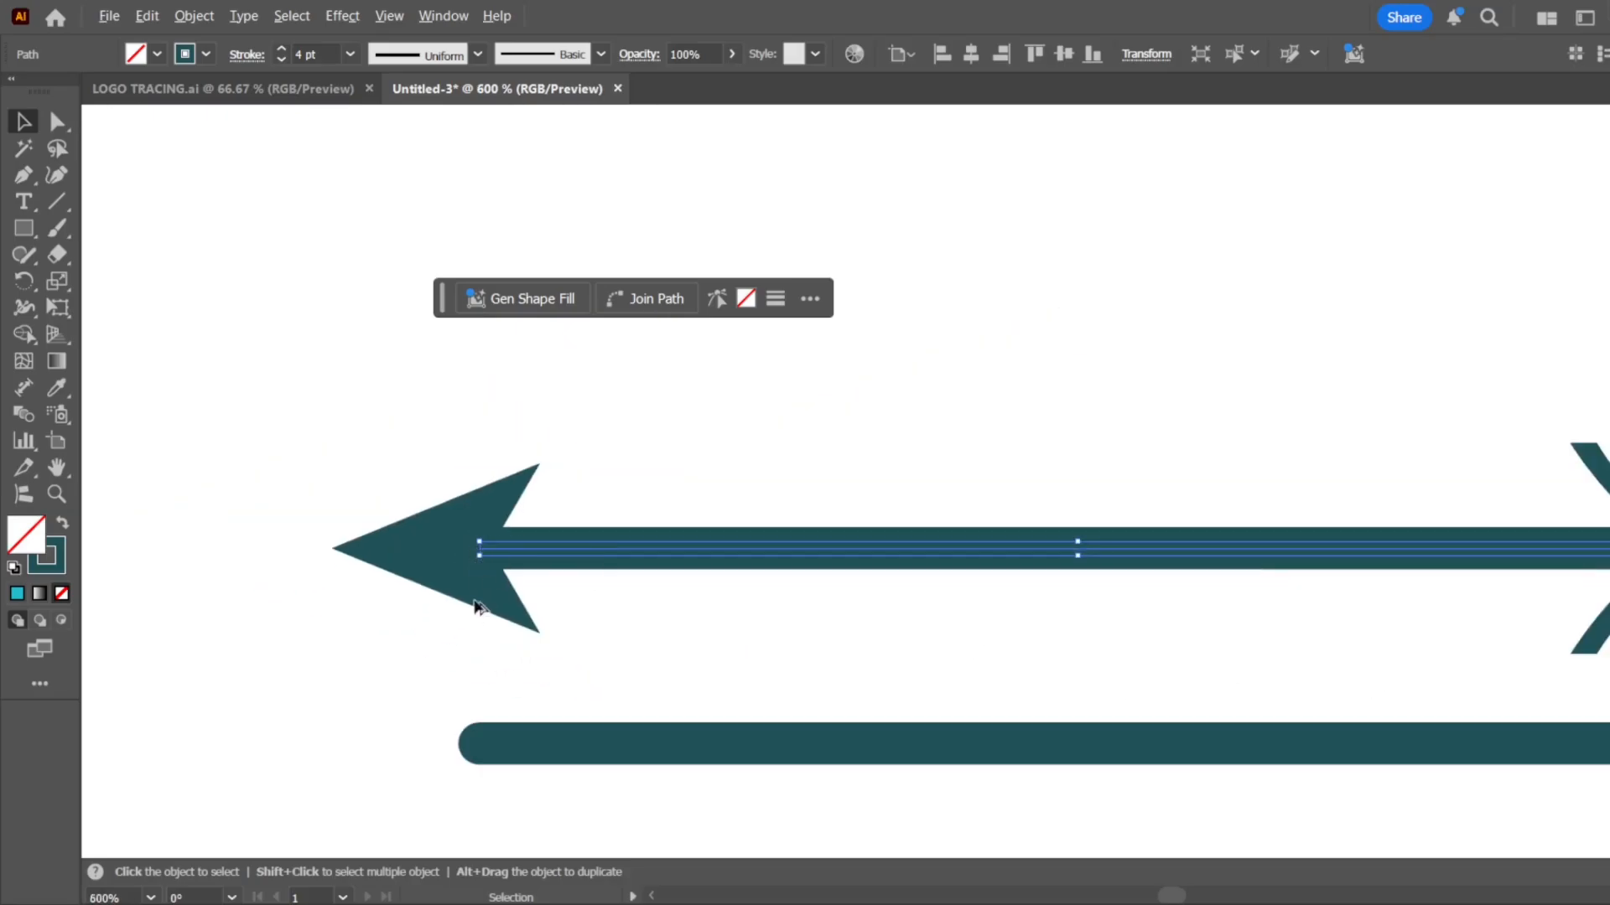
{"action": "scroll", "coordinate": [476, 602], "scroll_direction": "down", "scroll_amount": 3}
{"action": "scroll", "coordinate": [895, 583], "scroll_direction": "up", "scroll_amount": 5}
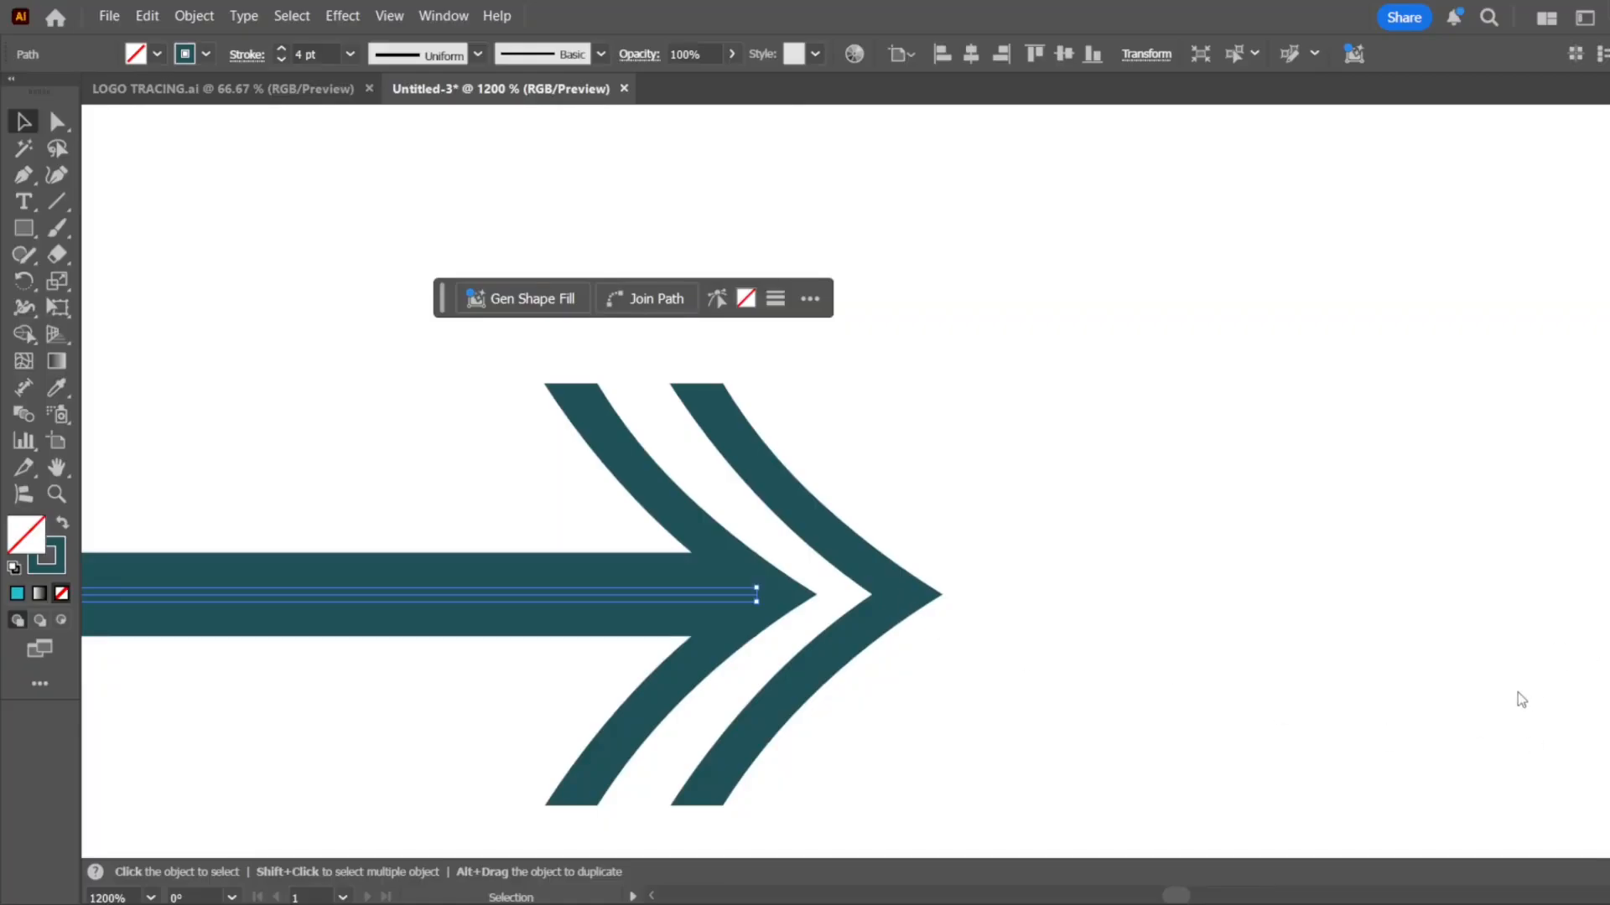
{"action": "left_click_drag", "start_coordinate": [1041, 451], "coordinate": [728, 742]}
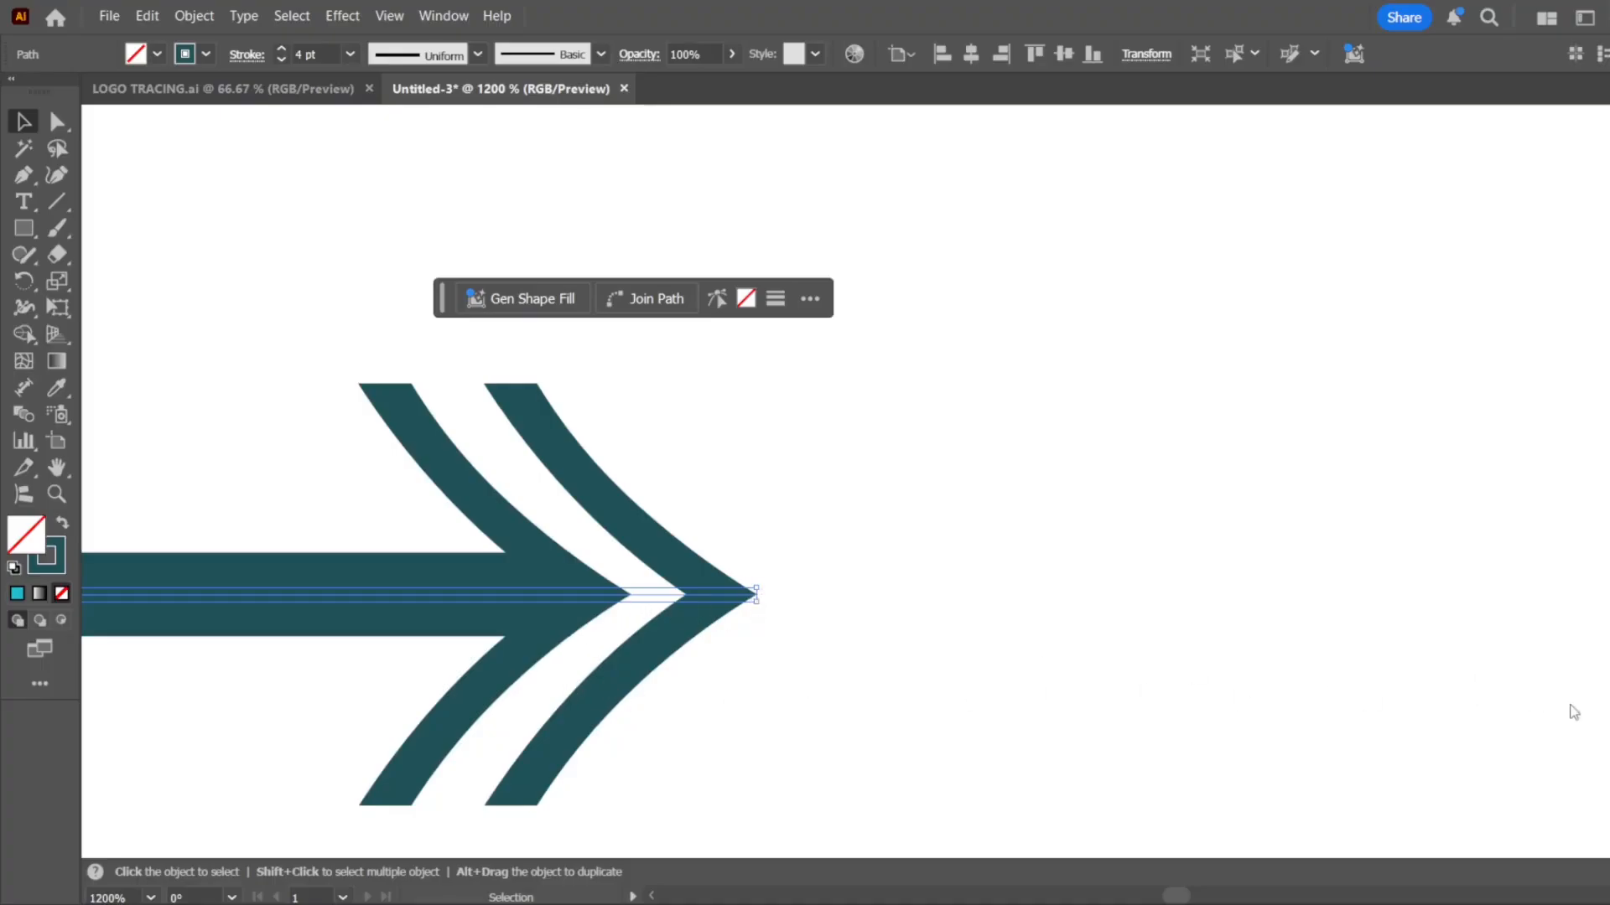
{"action": "left_click", "coordinate": [1486, 689]}
{"action": "left_click", "coordinate": [1140, 537]}
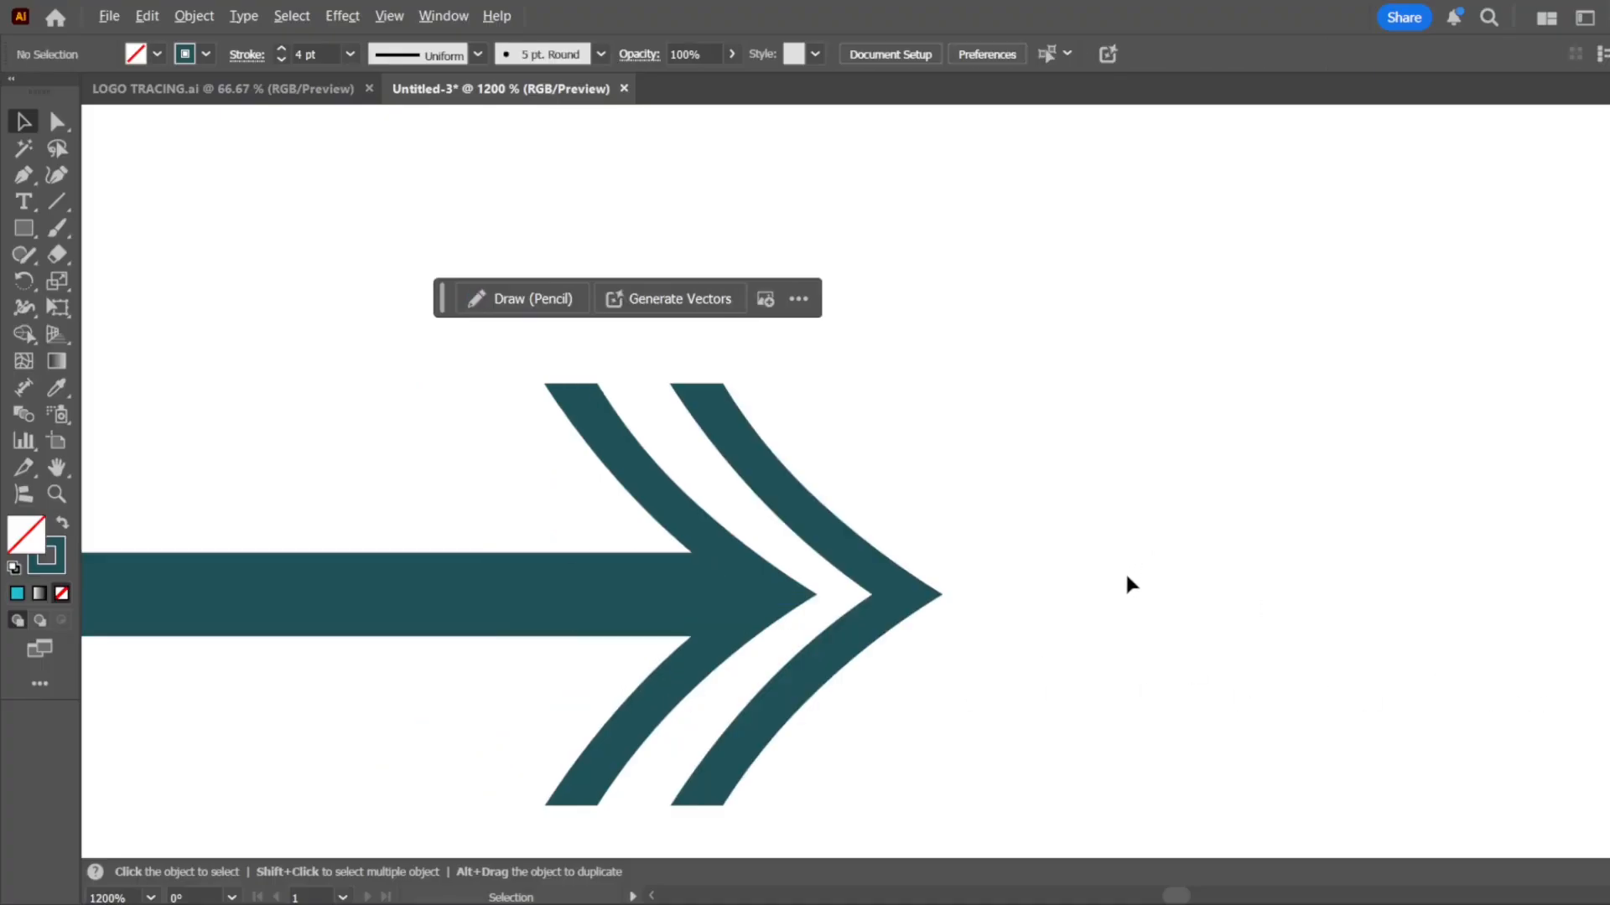
Move all the squares and lines together off the artboard onto the empty canvas to its left
{"action": "scroll", "coordinate": [1126, 576], "scroll_direction": "down", "scroll_amount": 6}
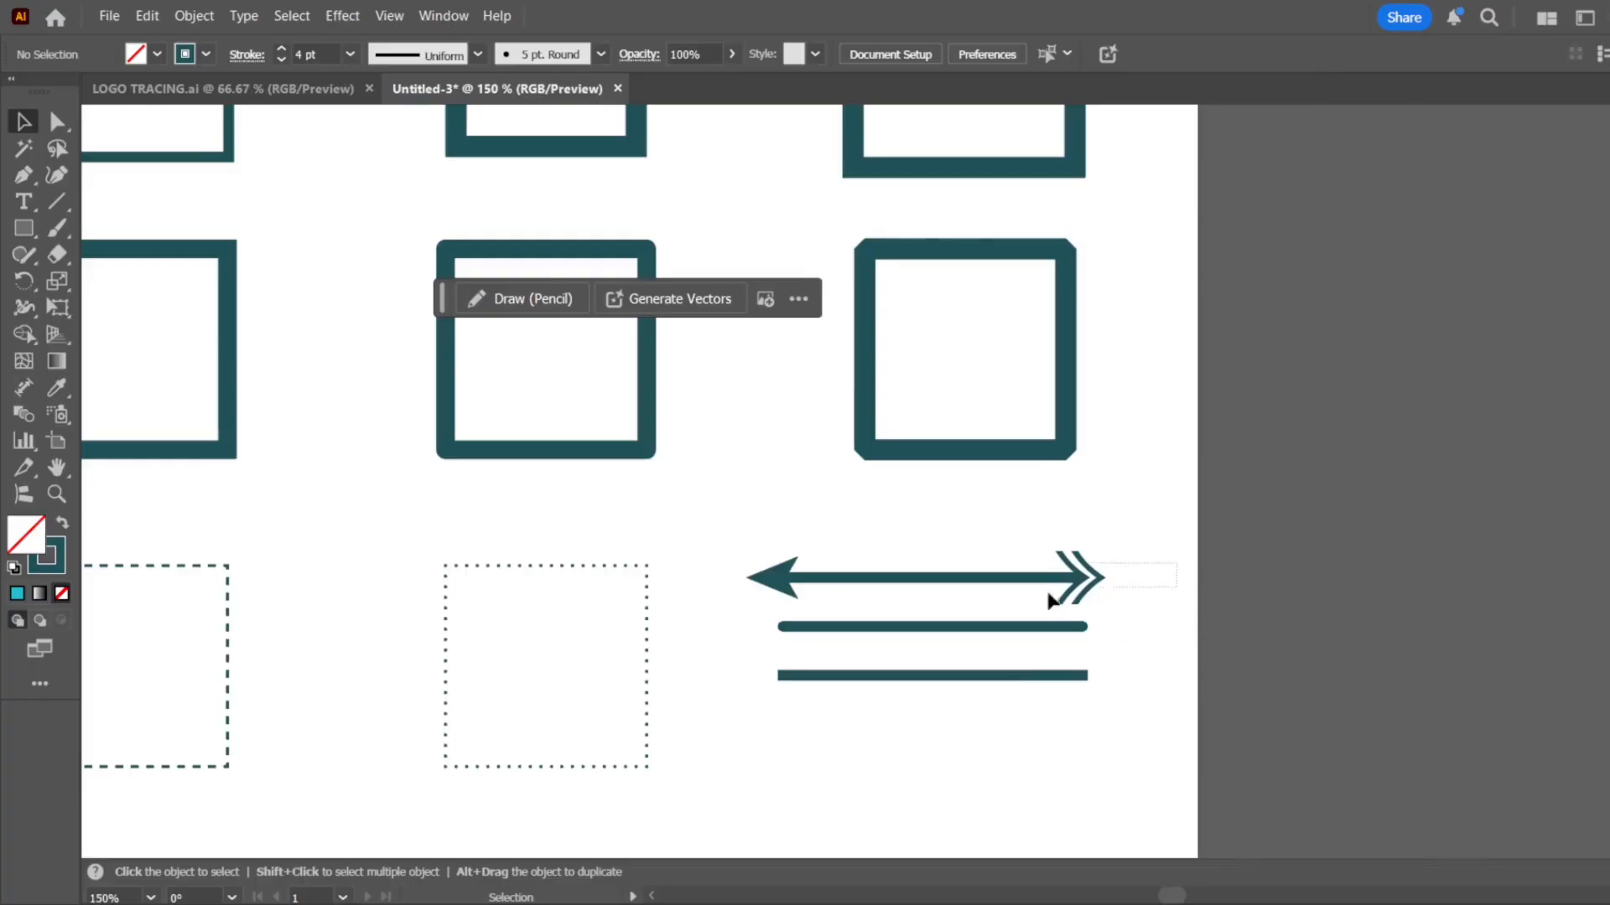
{"action": "left_click", "coordinate": [901, 627]}
{"action": "left_click", "coordinate": [1160, 541]}
{"action": "scroll", "coordinate": [1164, 541], "scroll_direction": "down", "scroll_amount": 3}
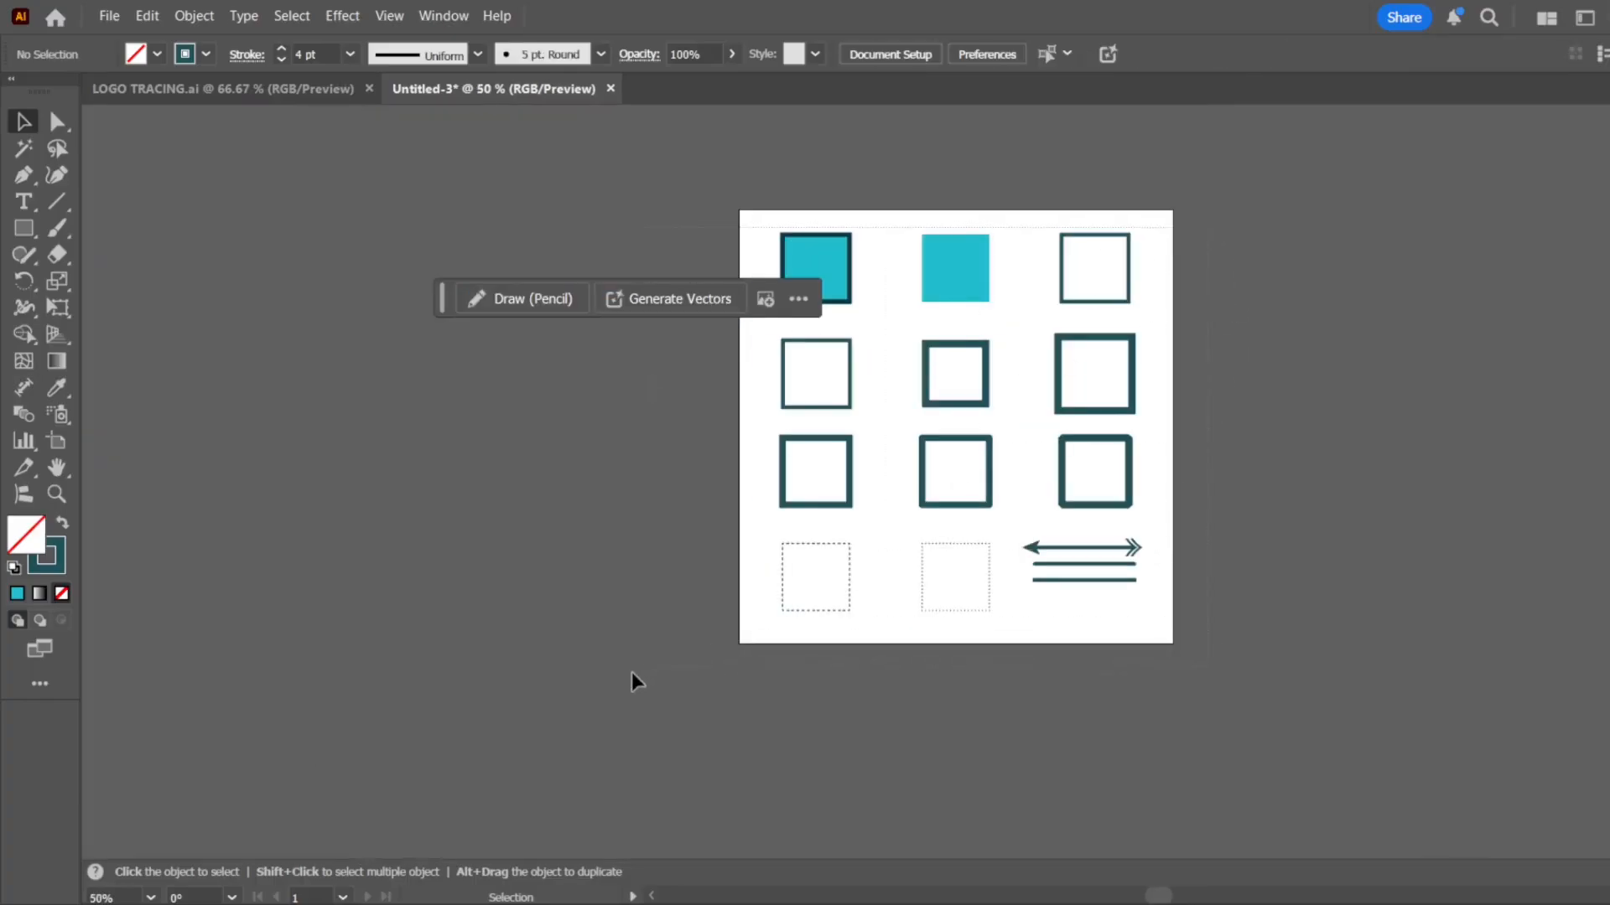
{"action": "key", "text": "ctrl+a"}
{"action": "left_click_drag", "start_coordinate": [924, 399], "coordinate": [392, 352]}
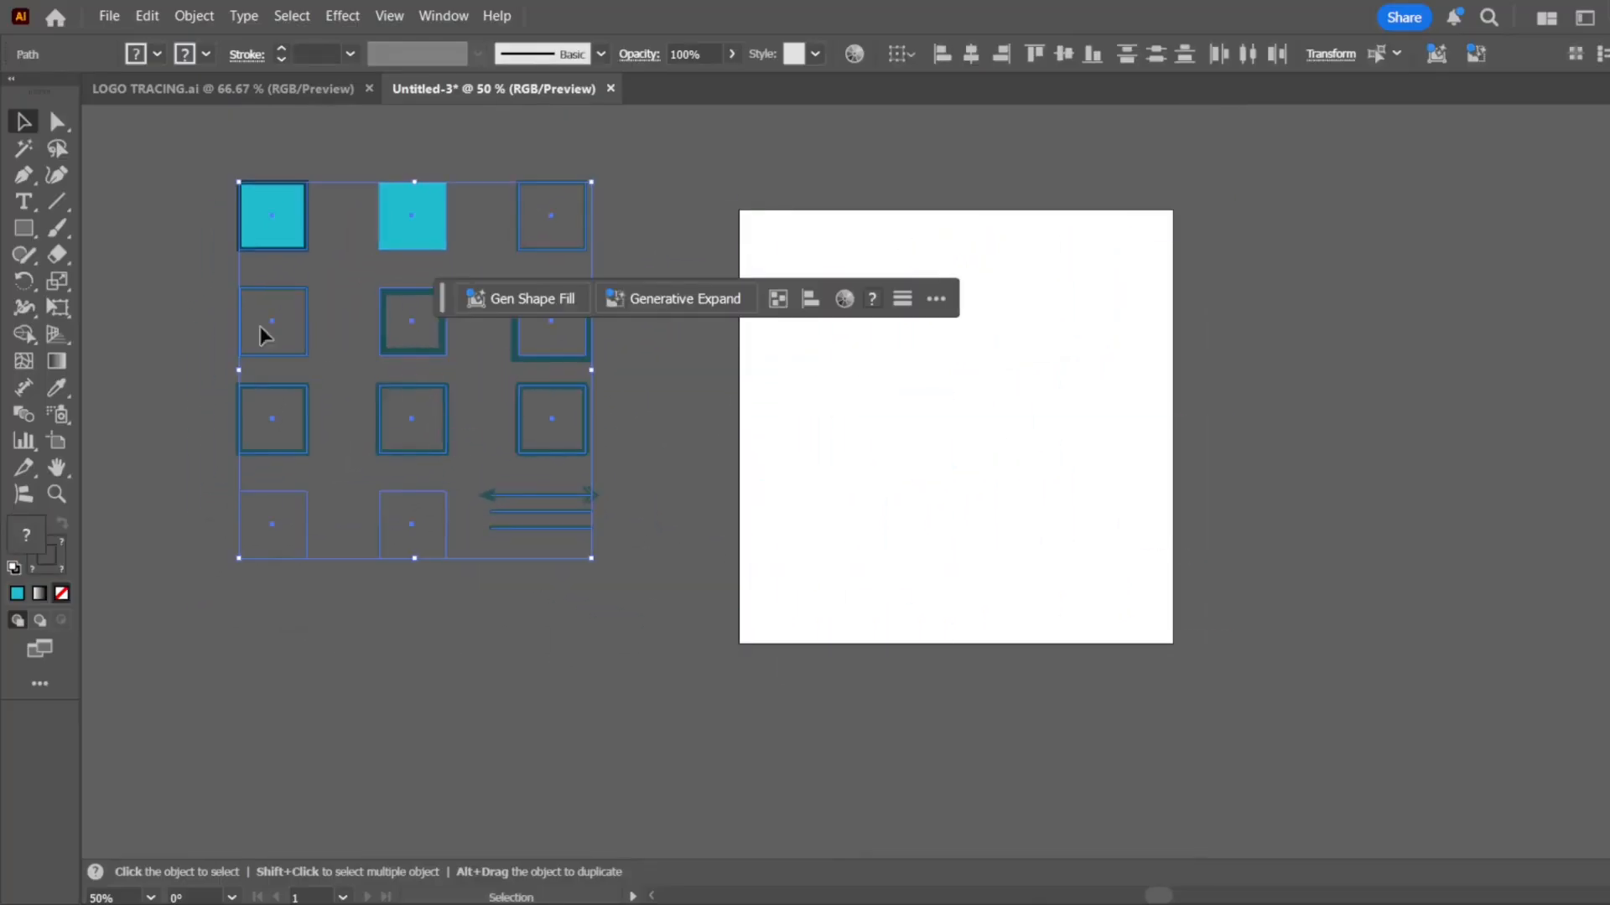
Paint several overlapping freehand curves and a closed loop across the empty artboard with the Paintbrush tool, using a 1 pt stroke and no fill
{"action": "left_click", "coordinate": [67, 209]}
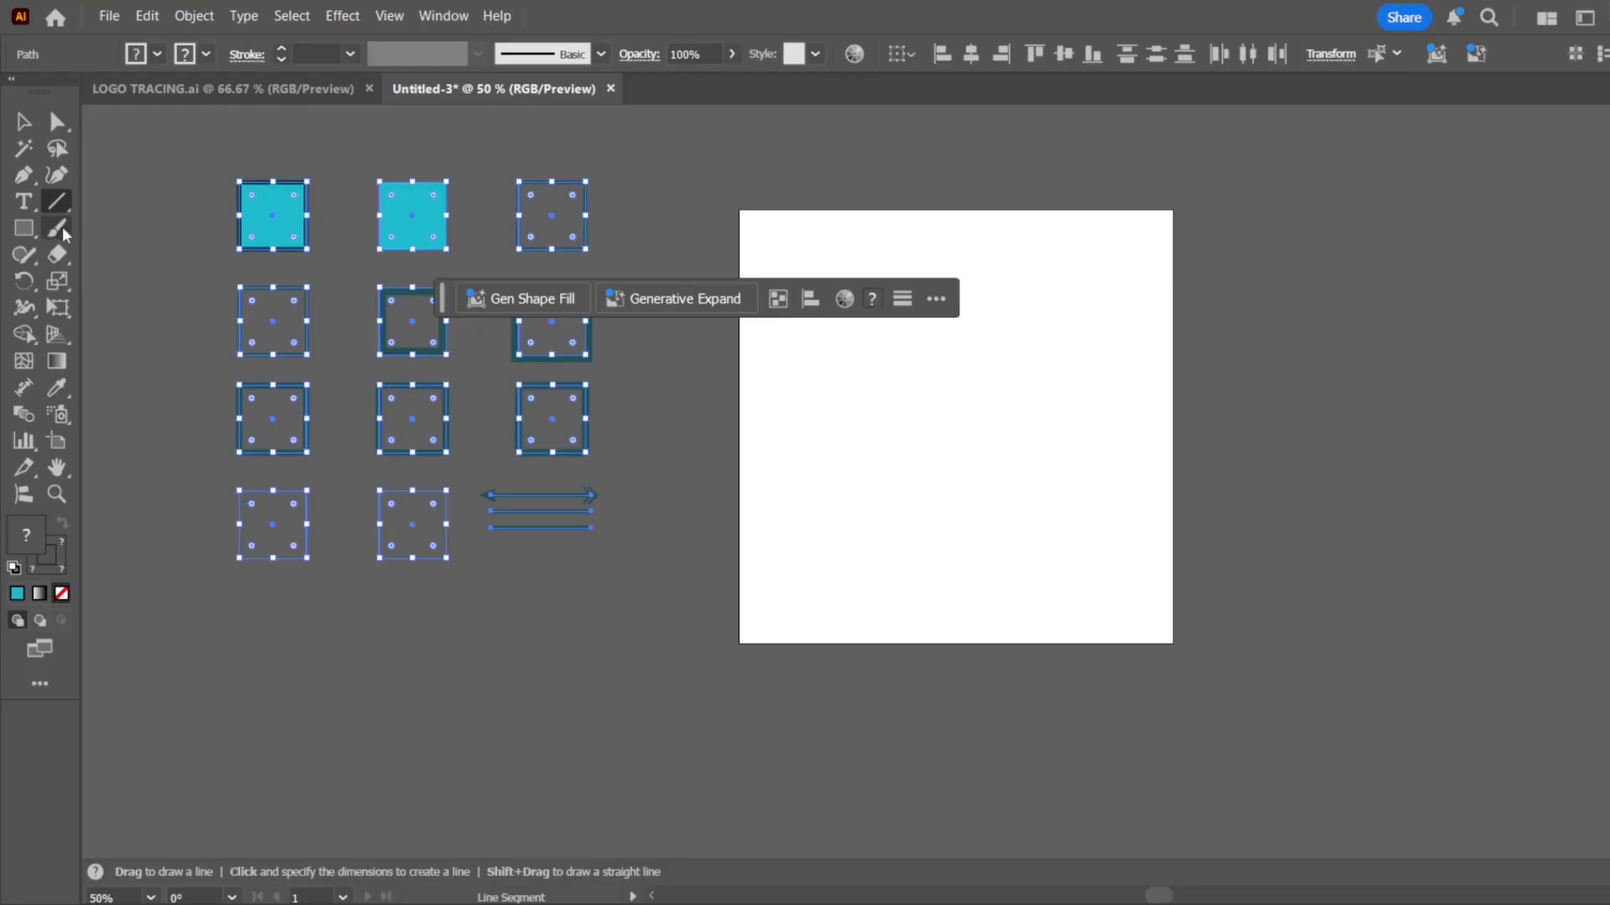
{"action": "left_click", "coordinate": [68, 231]}
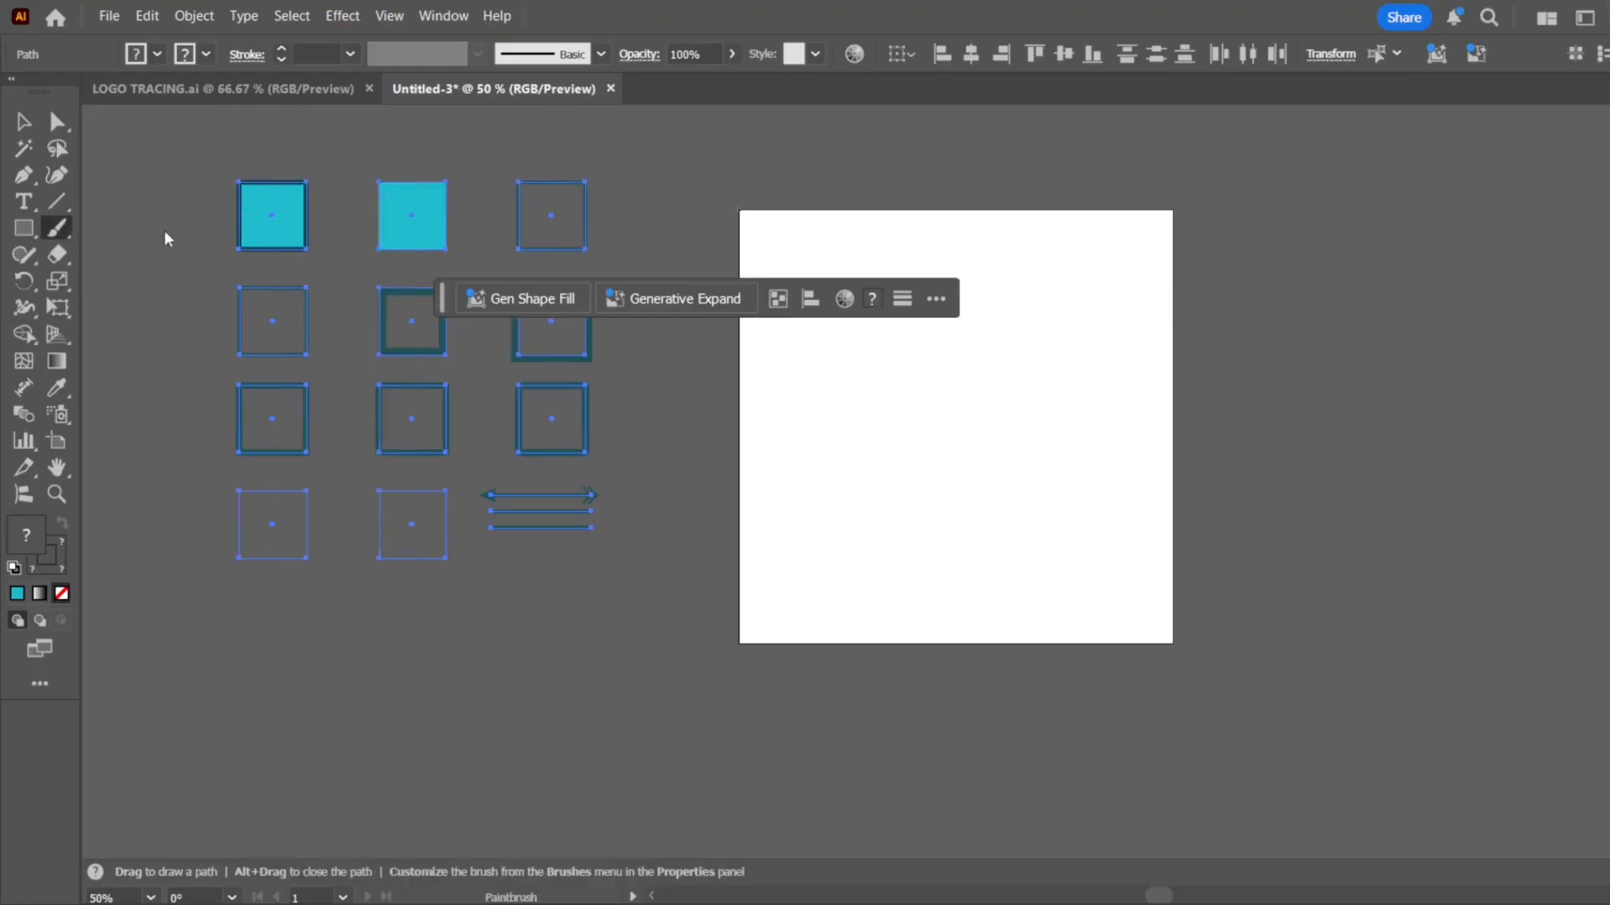
{"action": "scroll", "coordinate": [1071, 456], "scroll_direction": "up", "scroll_amount": 2}
{"action": "mouse_move", "coordinate": [719, 346]}
{"action": "left_mouse_down"}
{"action": "mouse_move", "coordinate": [1087, 573]}
{"action": "mouse_move", "coordinate": [1151, 470]}
{"action": "mouse_move", "coordinate": [722, 585]}
{"action": "mouse_move", "coordinate": [683, 611]}
{"action": "left_mouse_up"}
{"action": "mouse_move", "coordinate": [874, 260]}
{"action": "left_mouse_down"}
{"action": "mouse_move", "coordinate": [454, 352]}
{"action": "mouse_move", "coordinate": [699, 450]}
{"action": "mouse_move", "coordinate": [642, 761]}
{"action": "mouse_move", "coordinate": [720, 781]}
{"action": "left_mouse_up"}
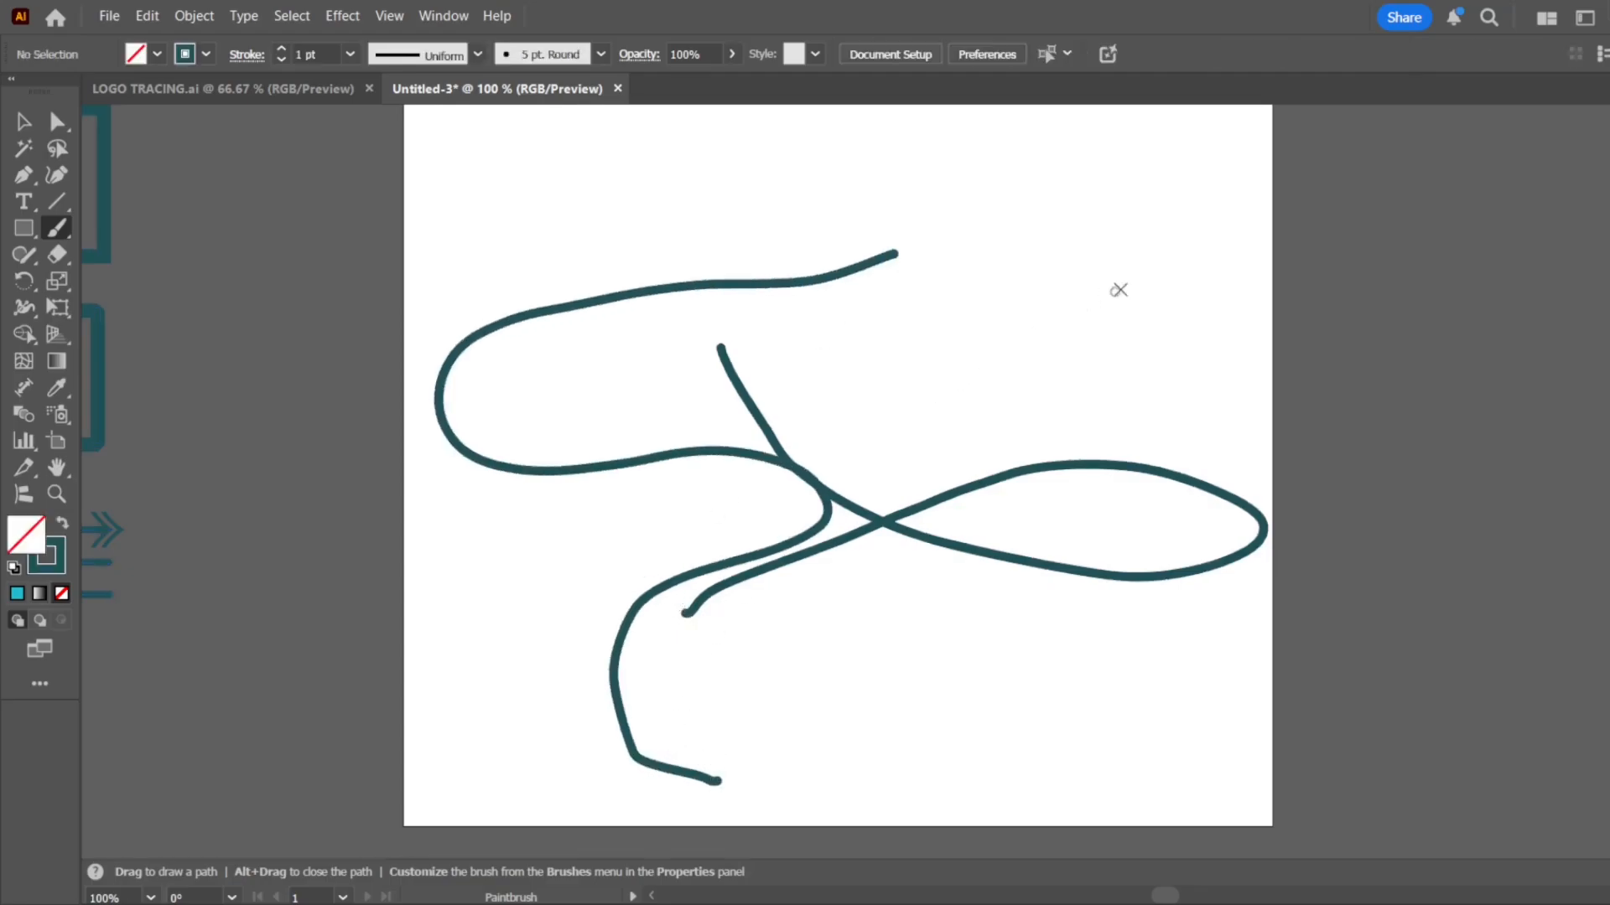
{"action": "mouse_move", "coordinate": [1119, 289]}
{"action": "left_mouse_down"}
{"action": "mouse_move", "coordinate": [1221, 447]}
{"action": "mouse_move", "coordinate": [1257, 372]}
{"action": "mouse_move", "coordinate": [1125, 282]}
{"action": "left_mouse_up"}
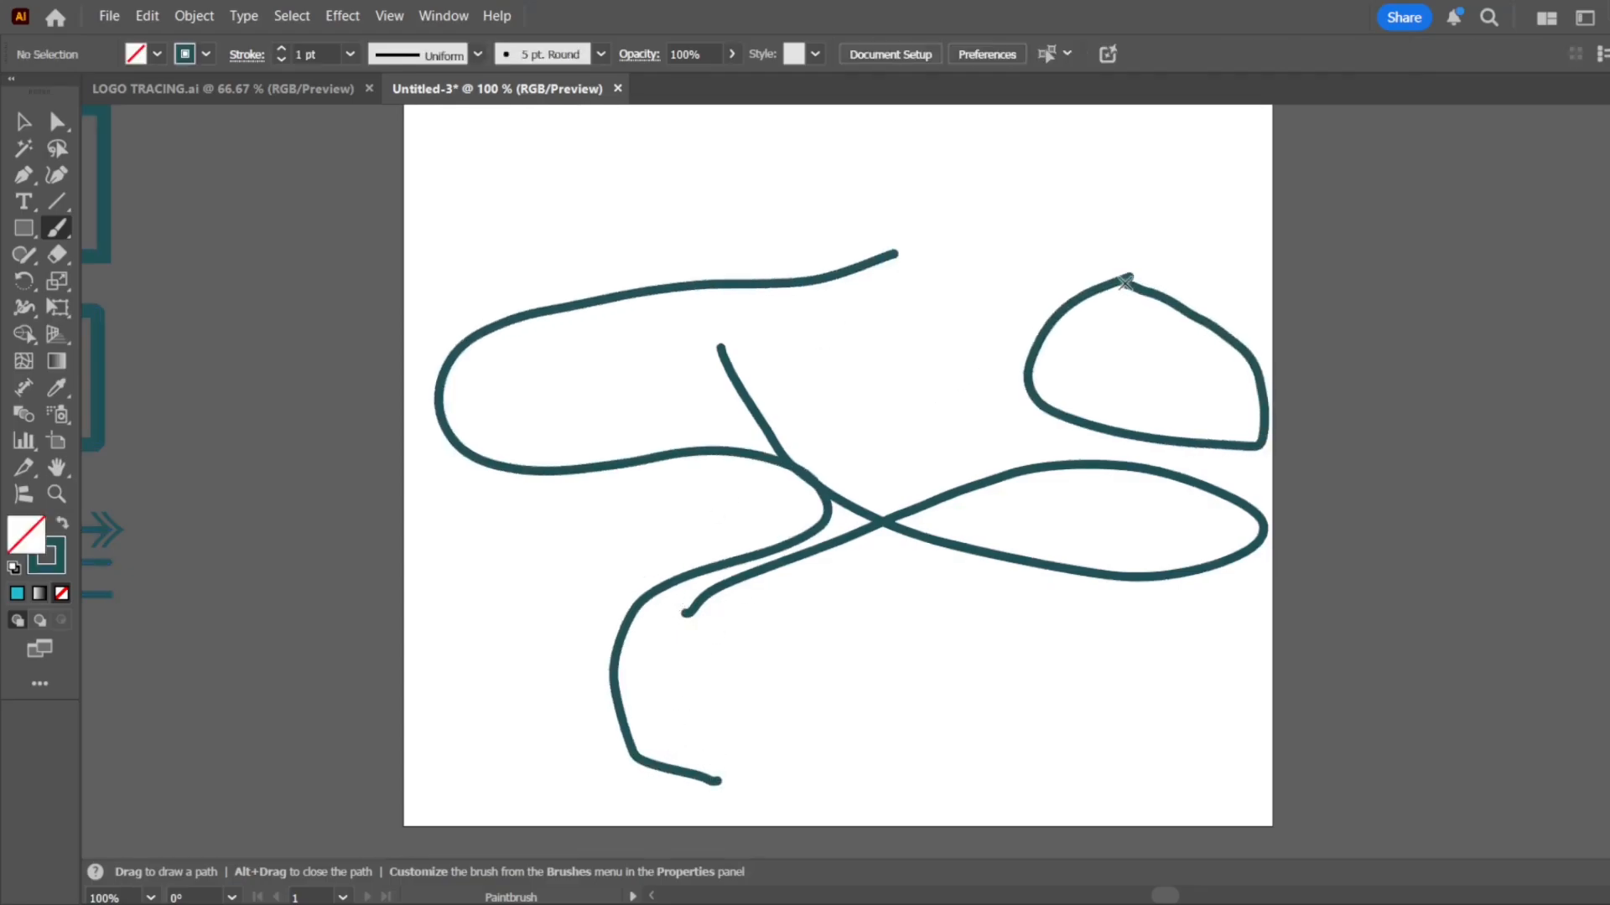
{"action": "mouse_move", "coordinate": [1106, 204]}
{"action": "left_mouse_down"}
{"action": "mouse_move", "coordinate": [855, 586]}
{"action": "mouse_move", "coordinate": [621, 671]}
{"action": "left_mouse_up"}
{"action": "left_click_drag", "start_coordinate": [692, 287], "coordinate": [254, 555]}
{"action": "mouse_move", "coordinate": [609, 301]}
{"action": "left_mouse_down"}
{"action": "mouse_move", "coordinate": [713, 557]}
{"action": "mouse_move", "coordinate": [886, 212]}
{"action": "left_mouse_up"}
{"action": "left_click_drag", "start_coordinate": [639, 239], "coordinate": [1096, 541]}
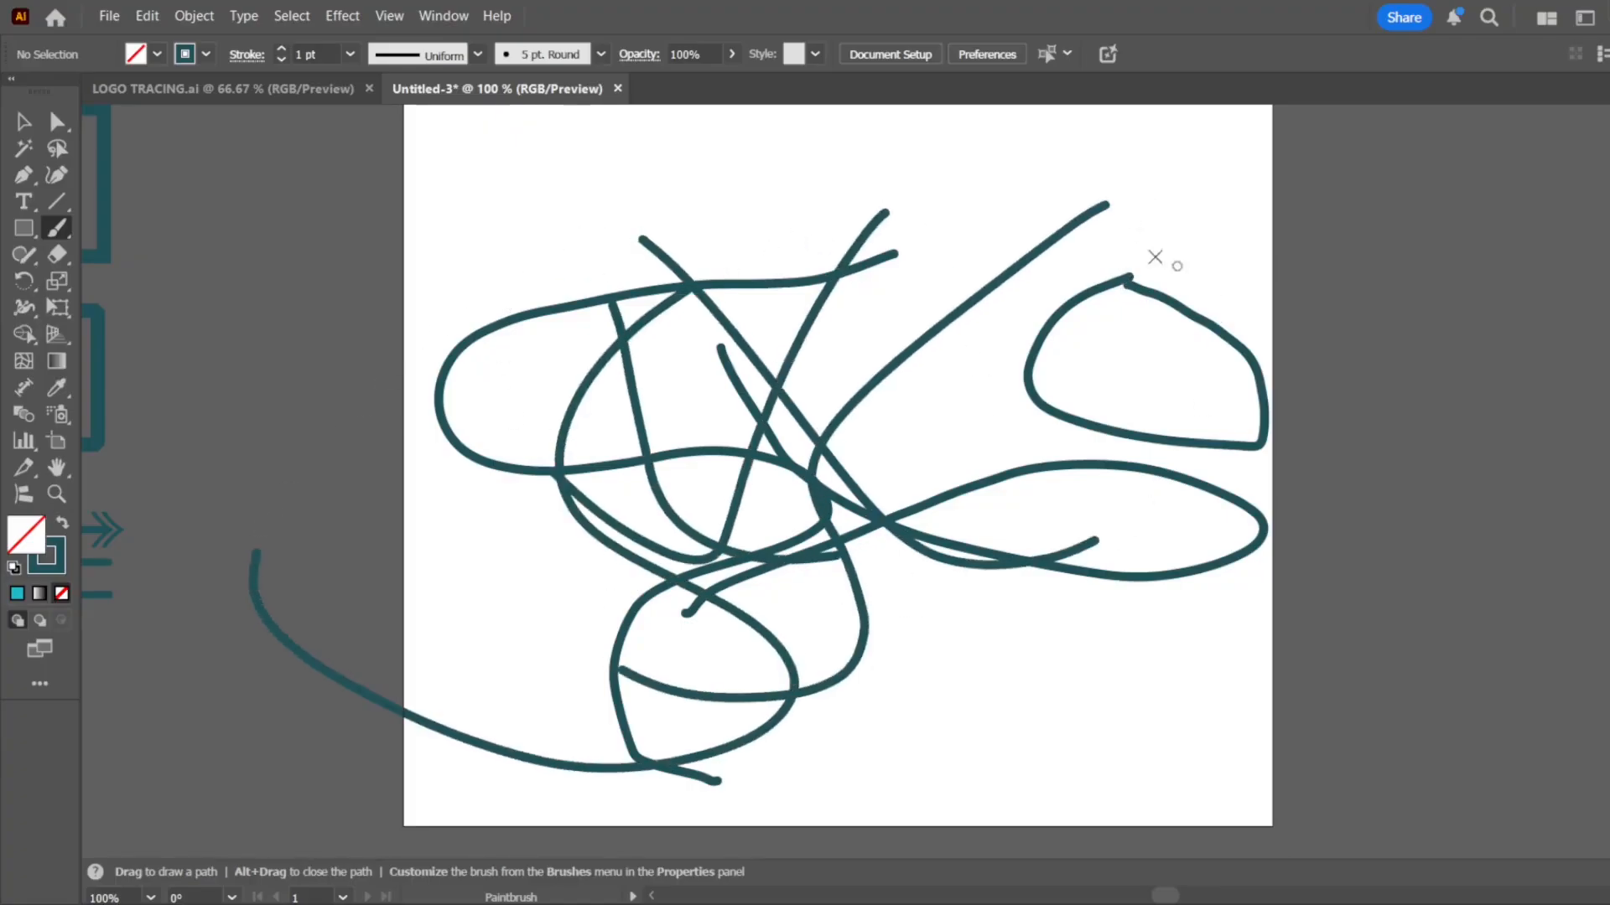
Paint more overlapping freehand curves and short squiggles over the centre and lower half of the artboard with the Paintbrush tool
{"action": "left_click_drag", "start_coordinate": [1006, 292], "coordinate": [769, 758]}
{"action": "mouse_move", "coordinate": [809, 644]}
{"action": "left_mouse_down"}
{"action": "mouse_move", "coordinate": [1139, 711]}
{"action": "mouse_move", "coordinate": [822, 709]}
{"action": "mouse_move", "coordinate": [1140, 781]}
{"action": "mouse_move", "coordinate": [1217, 768]}
{"action": "left_mouse_up"}
{"action": "mouse_move", "coordinate": [949, 585]}
{"action": "left_mouse_down"}
{"action": "mouse_move", "coordinate": [1006, 750]}
{"action": "mouse_move", "coordinate": [1025, 757]}
{"action": "left_mouse_up"}
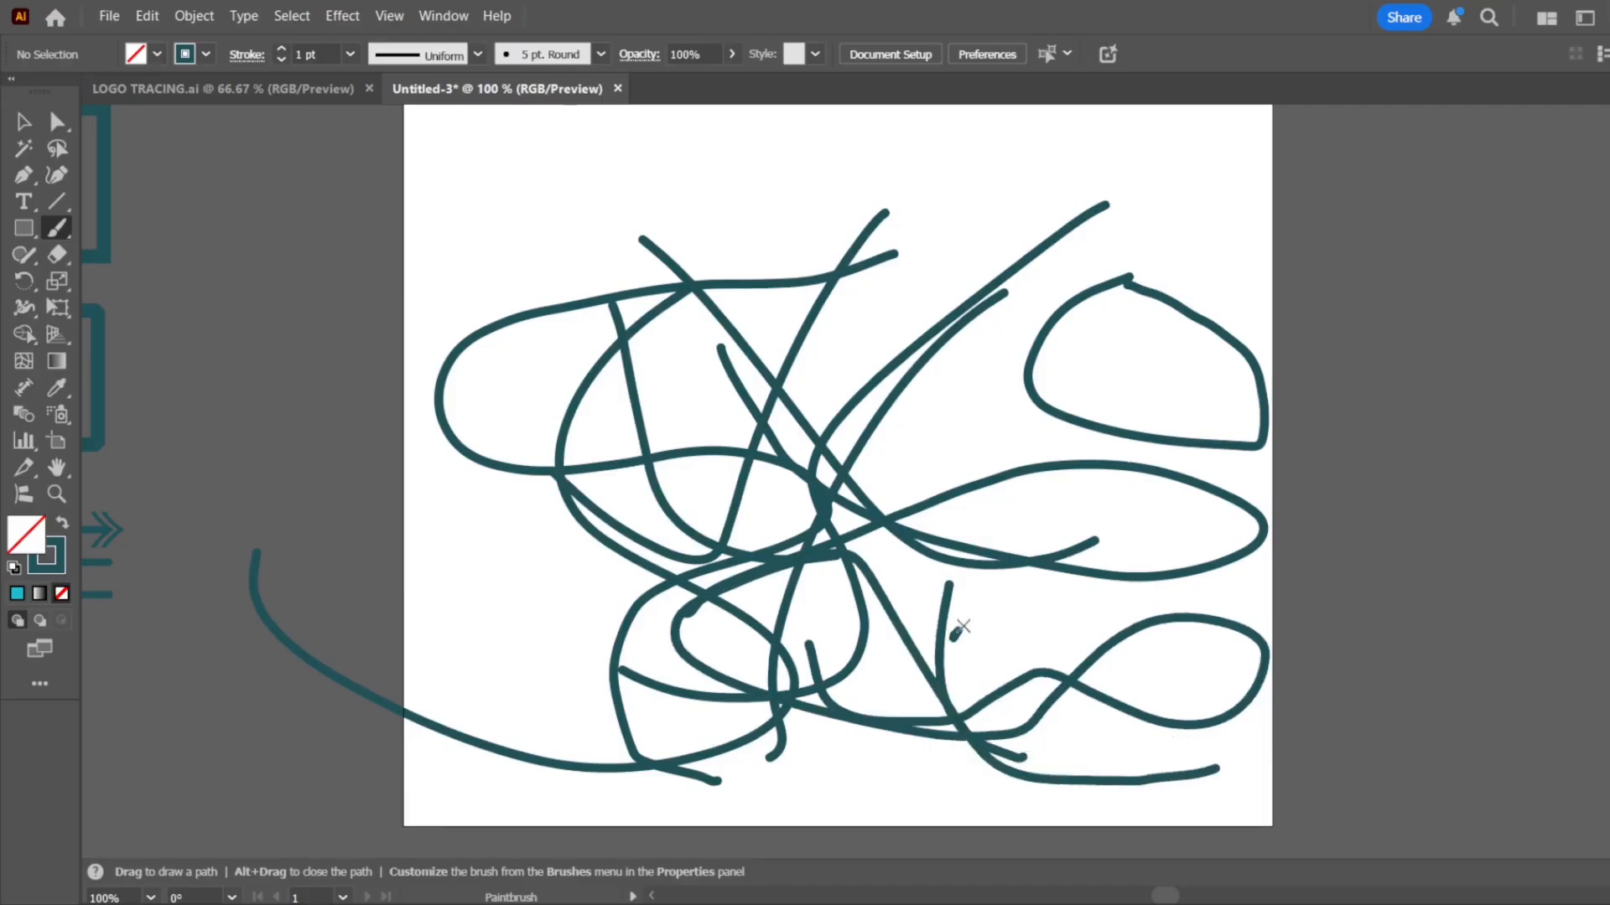
{"action": "mouse_move", "coordinate": [953, 637]}
{"action": "left_mouse_down"}
{"action": "mouse_move", "coordinate": [1057, 608]}
{"action": "mouse_move", "coordinate": [1182, 701]}
{"action": "mouse_move", "coordinate": [1184, 743]}
{"action": "left_mouse_up"}
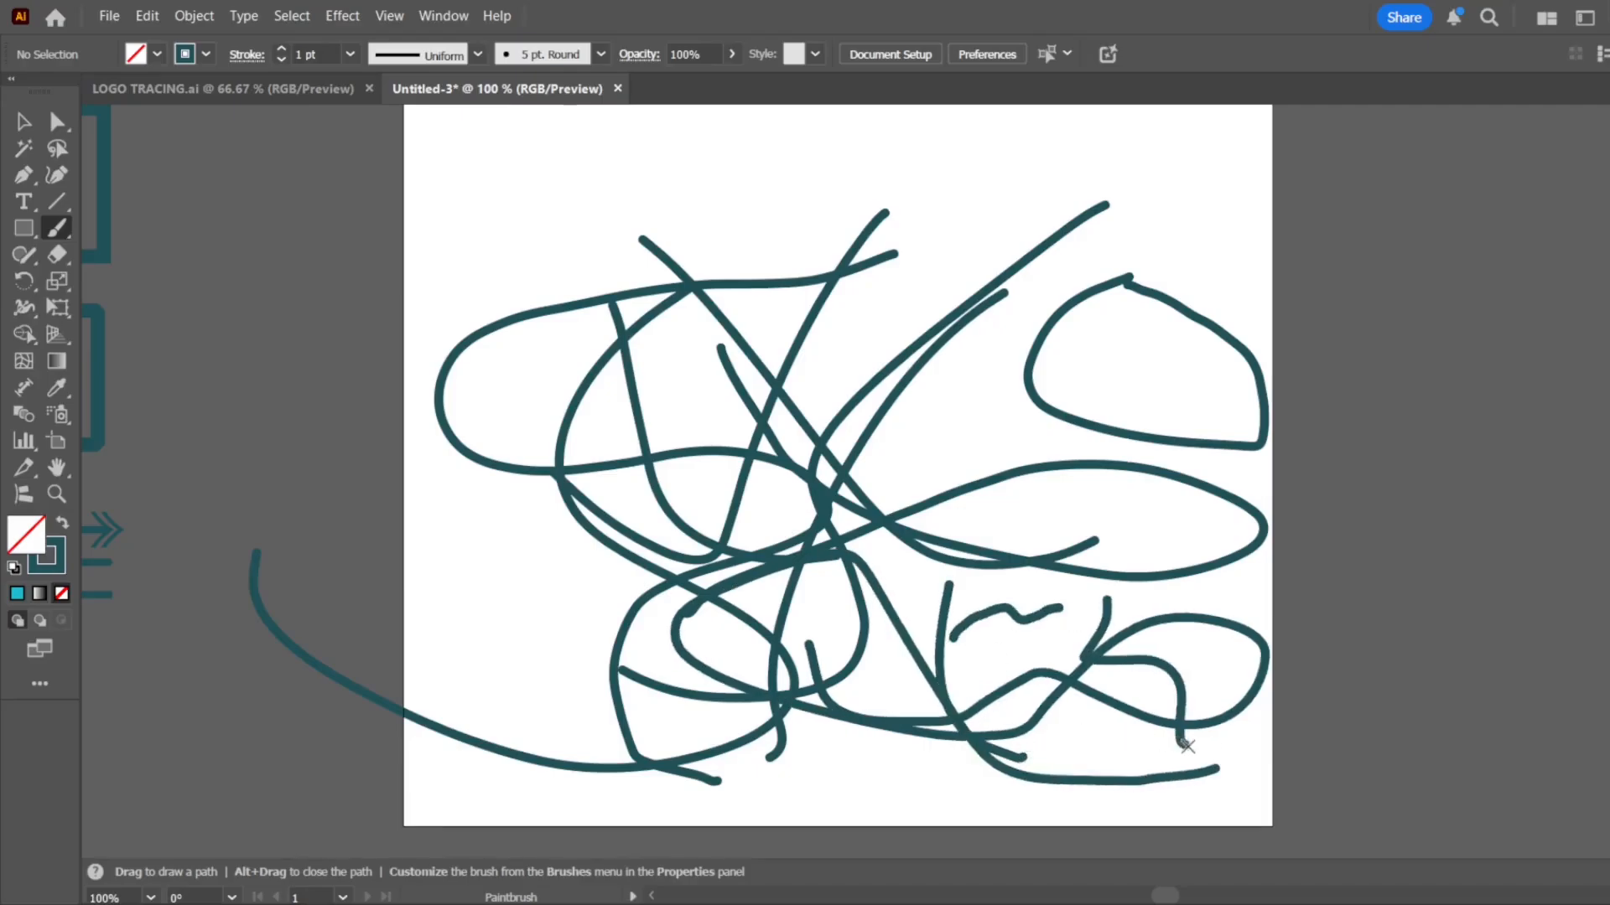
{"action": "left_click_drag", "start_coordinate": [1226, 589], "coordinate": [1165, 675]}
{"action": "left_click_drag", "start_coordinate": [899, 340], "coordinate": [818, 633]}
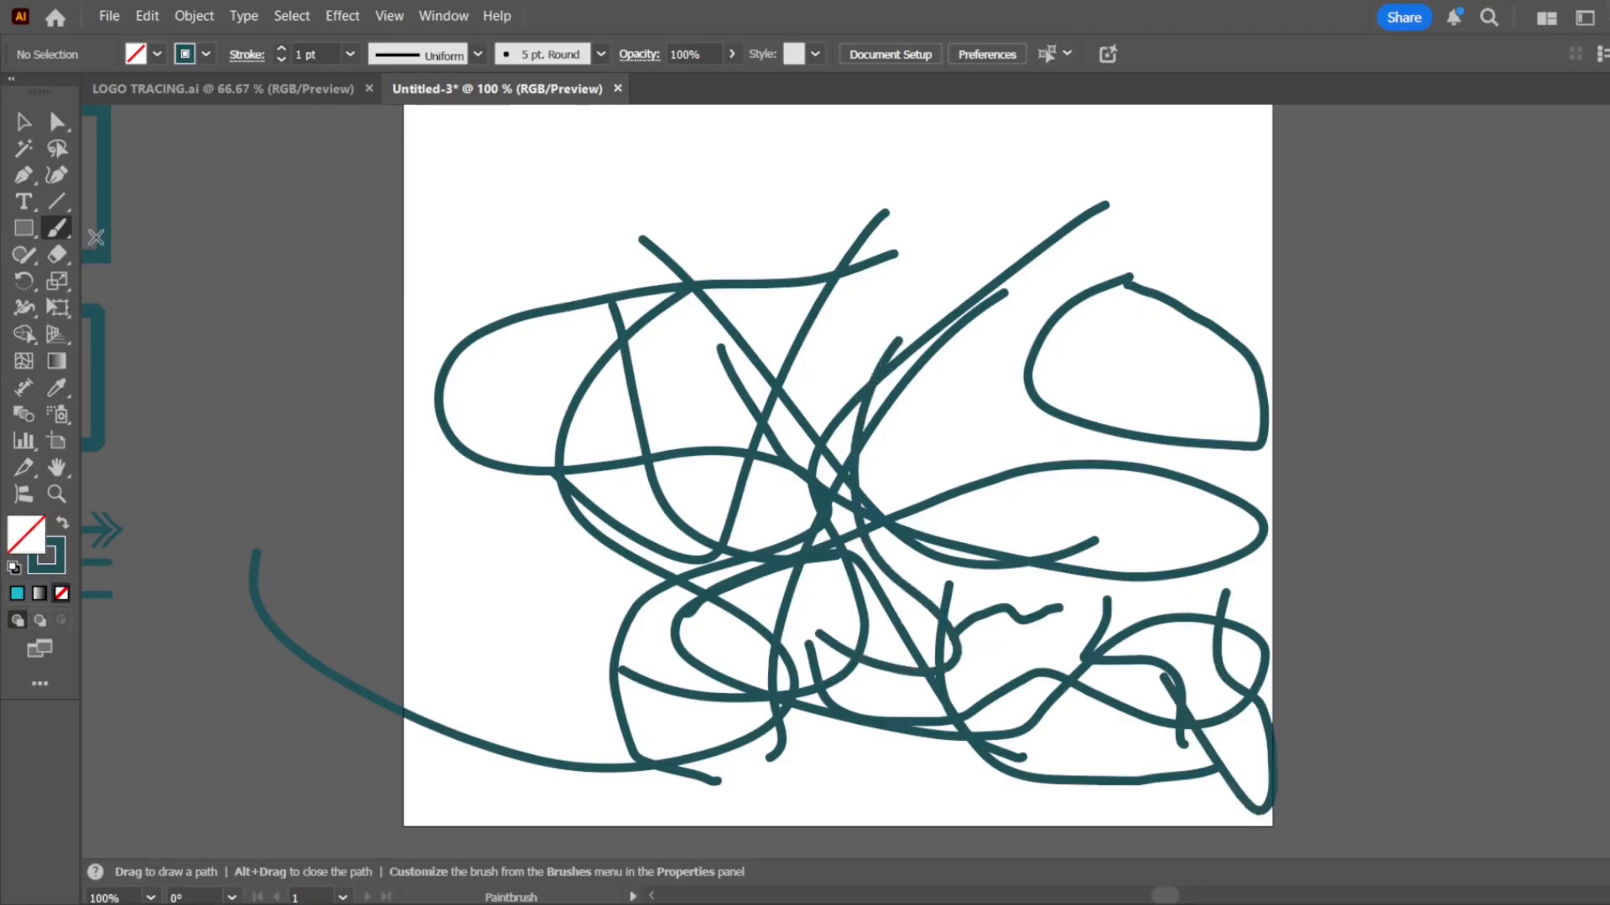
Erase parts of the painted curves with the Eraser tool, enlarge the eraser, and clear all remaining brush strokes from the artboard
{"action": "left_click", "coordinate": [56, 254]}
{"action": "mouse_move", "coordinate": [721, 356]}
{"action": "left_mouse_down"}
{"action": "mouse_move", "coordinate": [1447, 374]}
{"action": "mouse_move", "coordinate": [916, 442]}
{"action": "mouse_move", "coordinate": [847, 480]}
{"action": "left_mouse_up"}
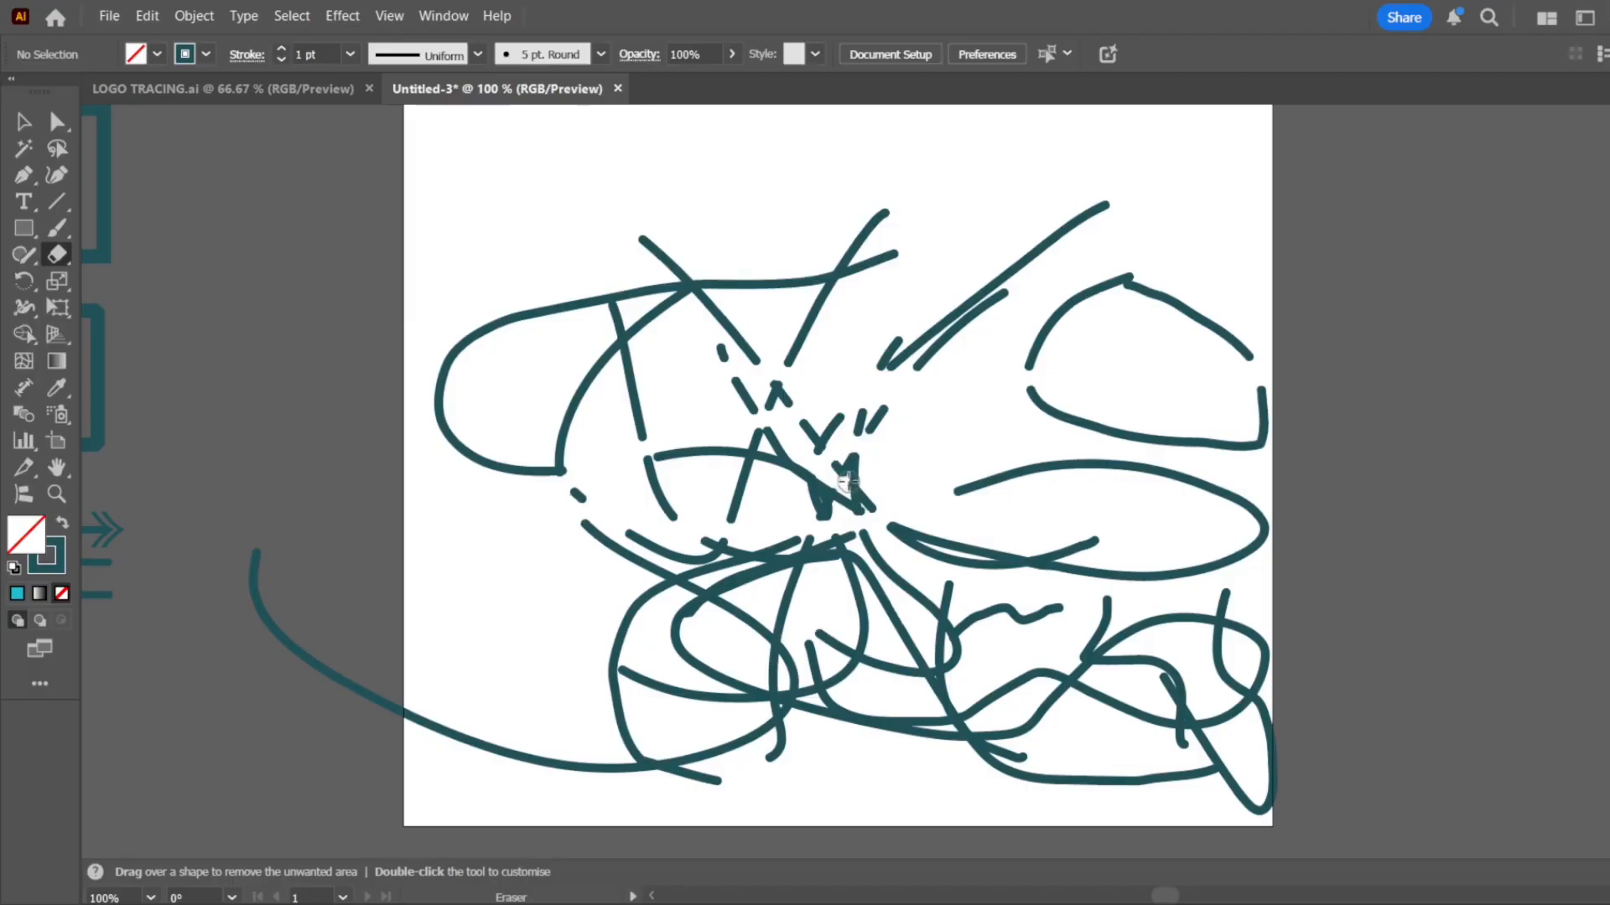
{"action": "key", "text": "]"}
{"action": "key", "text": "]"}
{"action": "key", "text": "]"}
{"action": "key", "text": "]"}
{"action": "key", "text": "]"}
{"action": "key", "text": "]"}
{"action": "key", "text": "]"}
{"action": "key", "text": "]"}
{"action": "mouse_move", "coordinate": [855, 439]}
{"action": "left_mouse_down"}
{"action": "mouse_move", "coordinate": [733, 434]}
{"action": "mouse_move", "coordinate": [1111, 441]}
{"action": "mouse_move", "coordinate": [768, 585]}
{"action": "mouse_move", "coordinate": [584, 600]}
{"action": "mouse_move", "coordinate": [800, 542]}
{"action": "mouse_move", "coordinate": [754, 534]}
{"action": "mouse_move", "coordinate": [929, 562]}
{"action": "mouse_move", "coordinate": [1007, 364]}
{"action": "mouse_move", "coordinate": [1084, 643]}
{"action": "mouse_move", "coordinate": [1144, 596]}
{"action": "mouse_move", "coordinate": [1158, 371]}
{"action": "mouse_move", "coordinate": [1099, 444]}
{"action": "mouse_move", "coordinate": [529, 494]}
{"action": "mouse_move", "coordinate": [398, 588]}
{"action": "mouse_move", "coordinate": [453, 546]}
{"action": "left_mouse_up"}
{"action": "scroll", "coordinate": [592, 528], "scroll_direction": "down", "scroll_amount": 3}
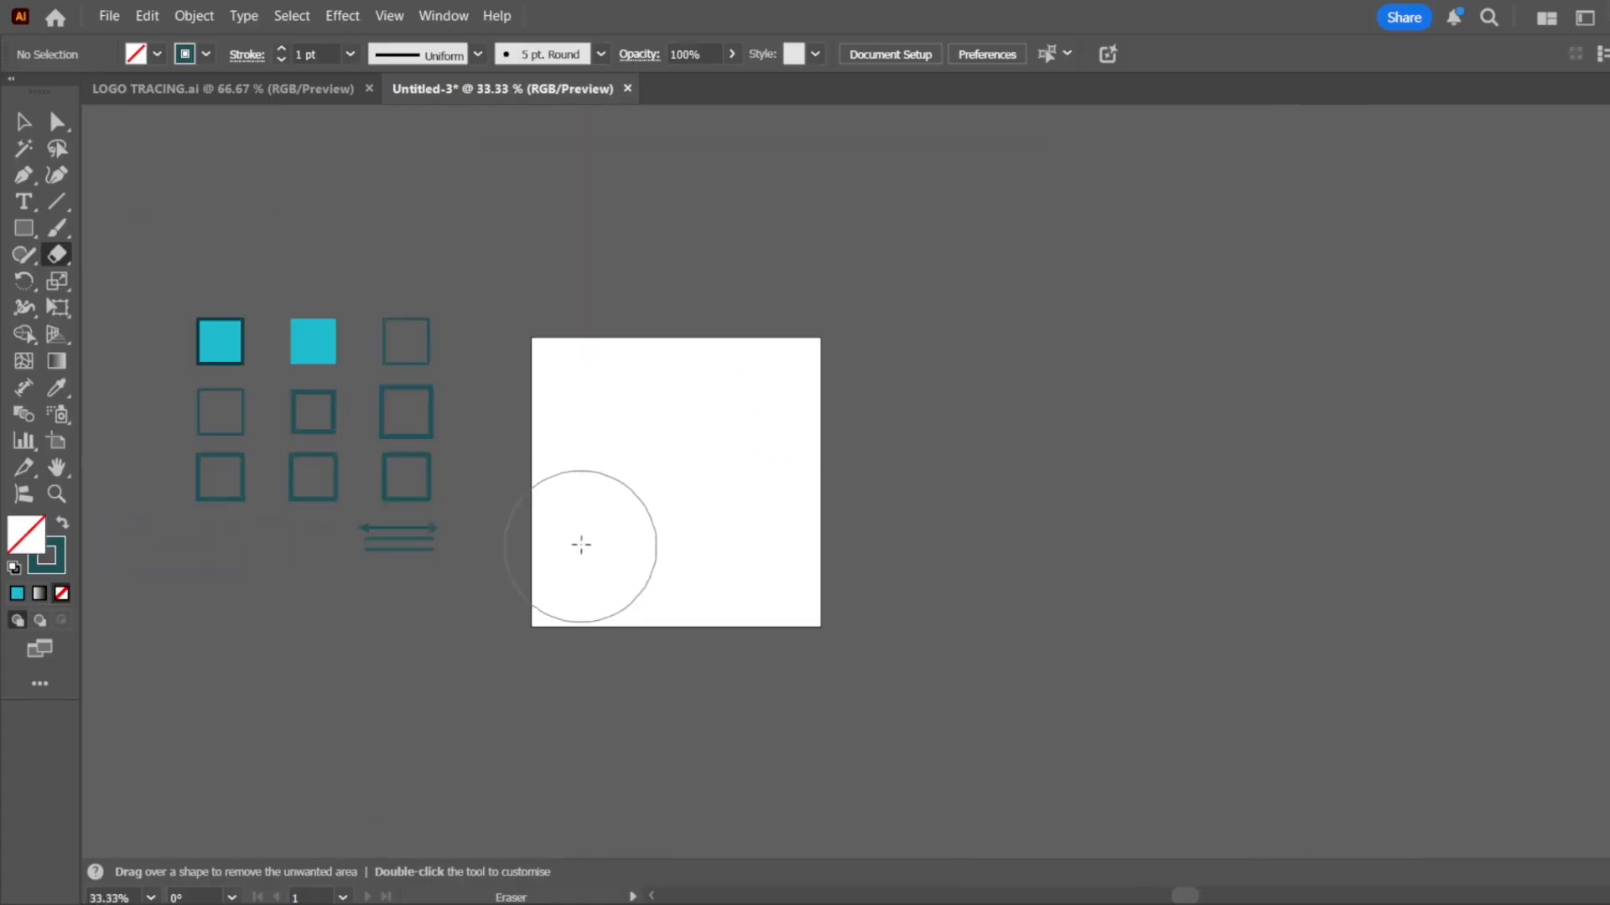
{"action": "mouse_move", "coordinate": [581, 545]}
{"action": "left_mouse_down"}
{"action": "mouse_move", "coordinate": [675, 546]}
{"action": "mouse_move", "coordinate": [612, 444]}
{"action": "left_mouse_up"}
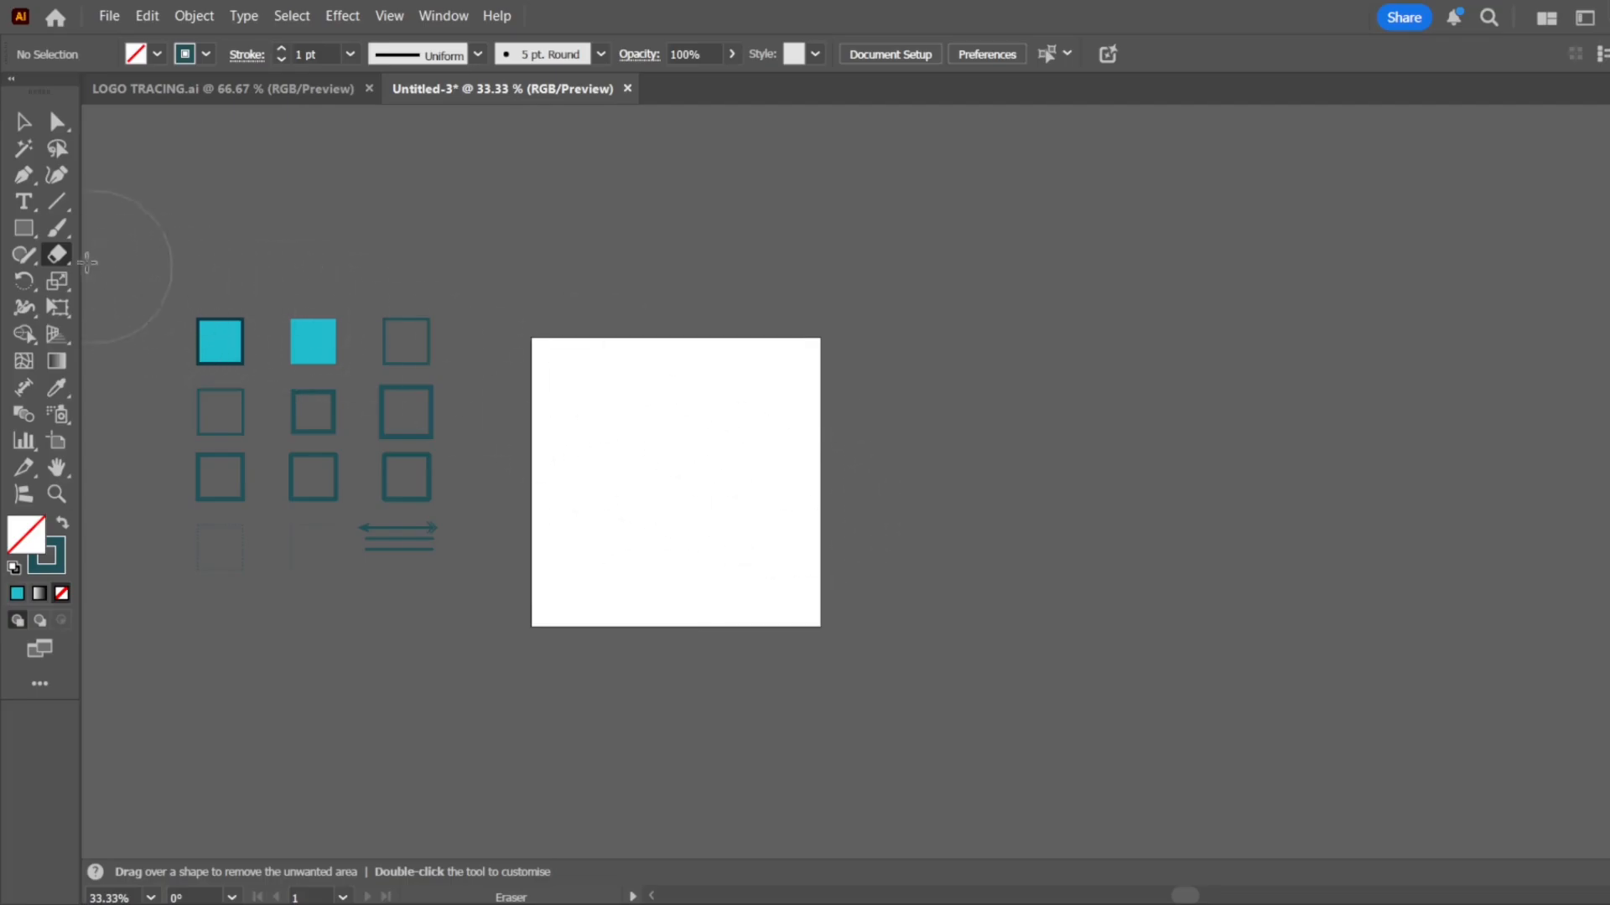
Paint an irregular closed outline in the artboard's upper-left area with the Paintbrush and a second one beside it with the Blob Brush
{"action": "left_click", "coordinate": [57, 228]}
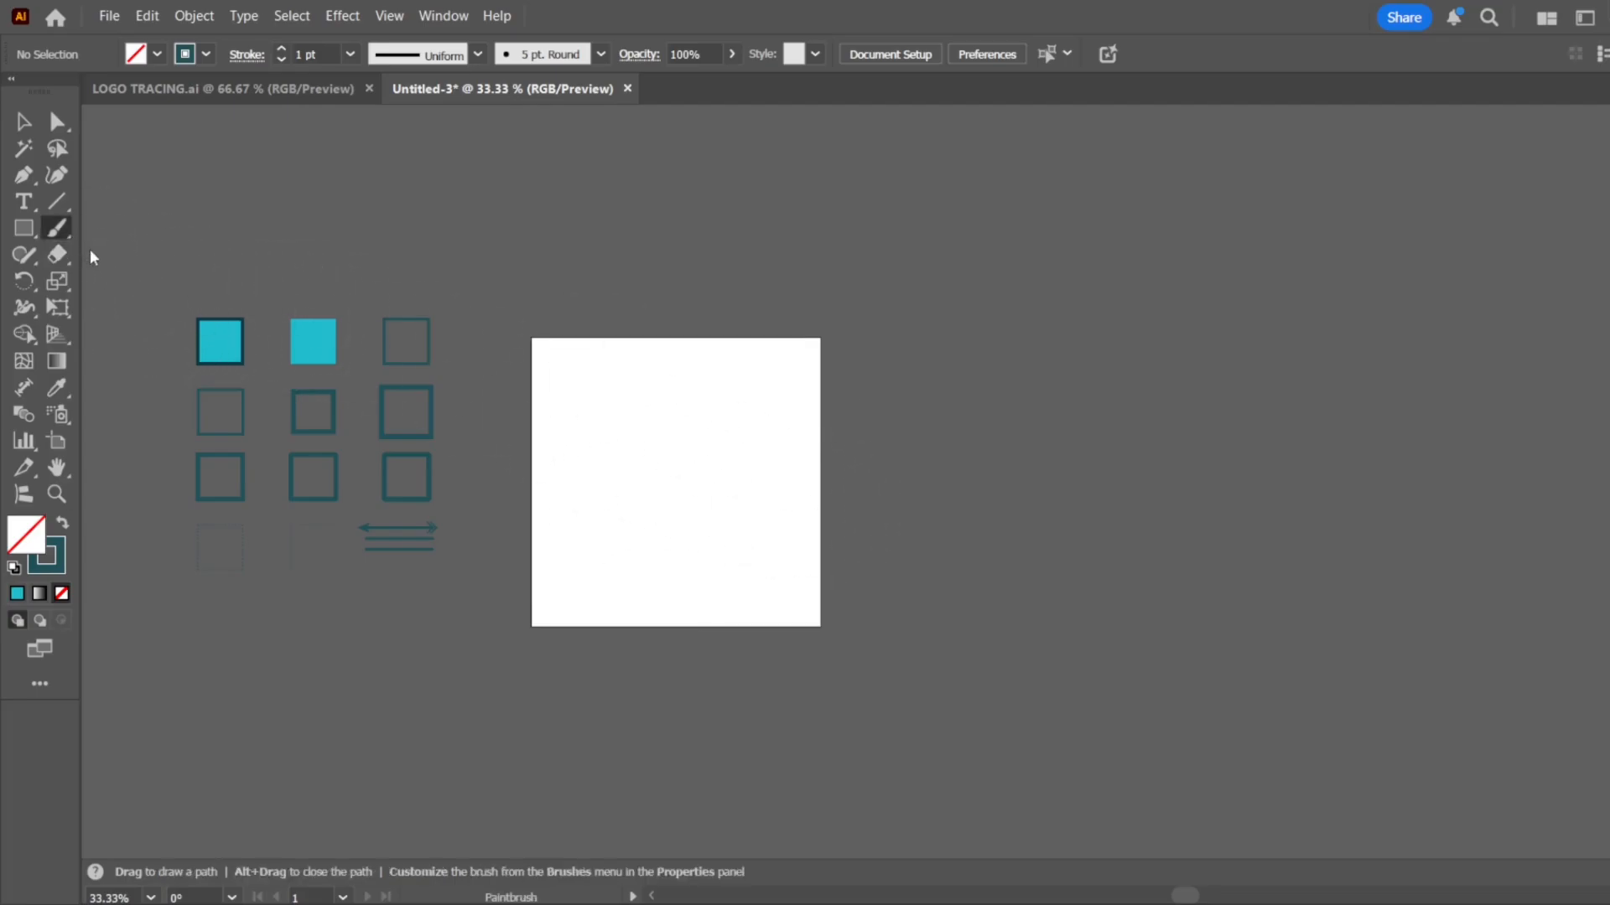
{"action": "scroll", "coordinate": [550, 465], "scroll_direction": "up", "scroll_amount": 2}
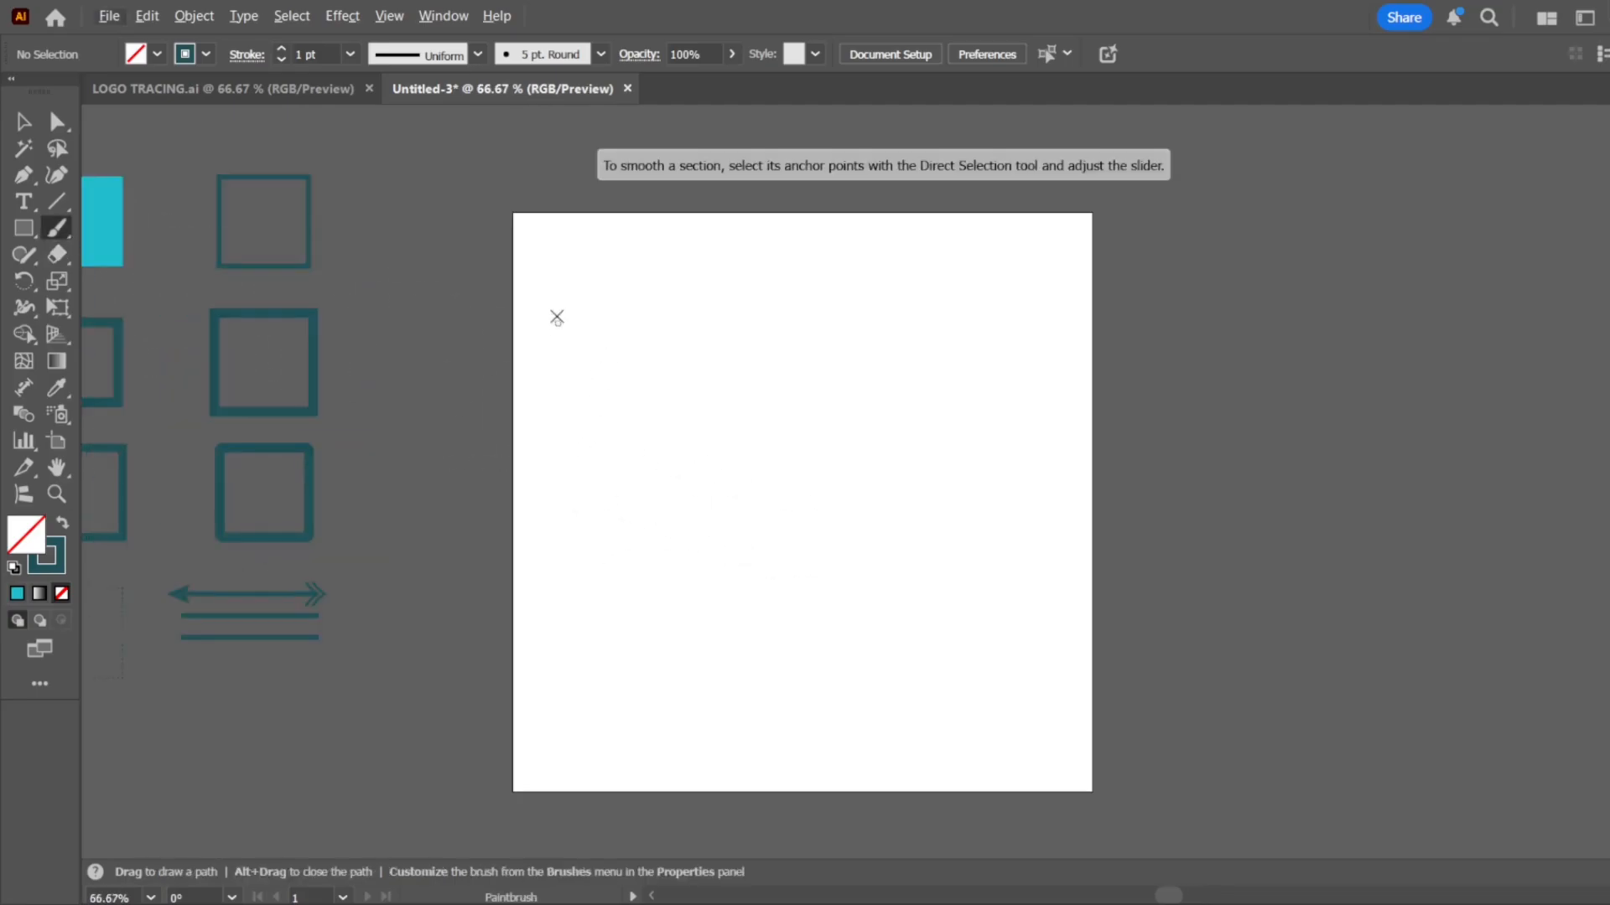
{"action": "mouse_move", "coordinate": [578, 258]}
{"action": "left_mouse_down"}
{"action": "mouse_move", "coordinate": [558, 286]}
{"action": "mouse_move", "coordinate": [571, 348]}
{"action": "mouse_move", "coordinate": [556, 421]}
{"action": "mouse_move", "coordinate": [644, 502]}
{"action": "mouse_move", "coordinate": [740, 458]}
{"action": "mouse_move", "coordinate": [711, 387]}
{"action": "mouse_move", "coordinate": [728, 325]}
{"action": "mouse_move", "coordinate": [592, 240]}
{"action": "mouse_move", "coordinate": [560, 270]}
{"action": "left_mouse_up"}
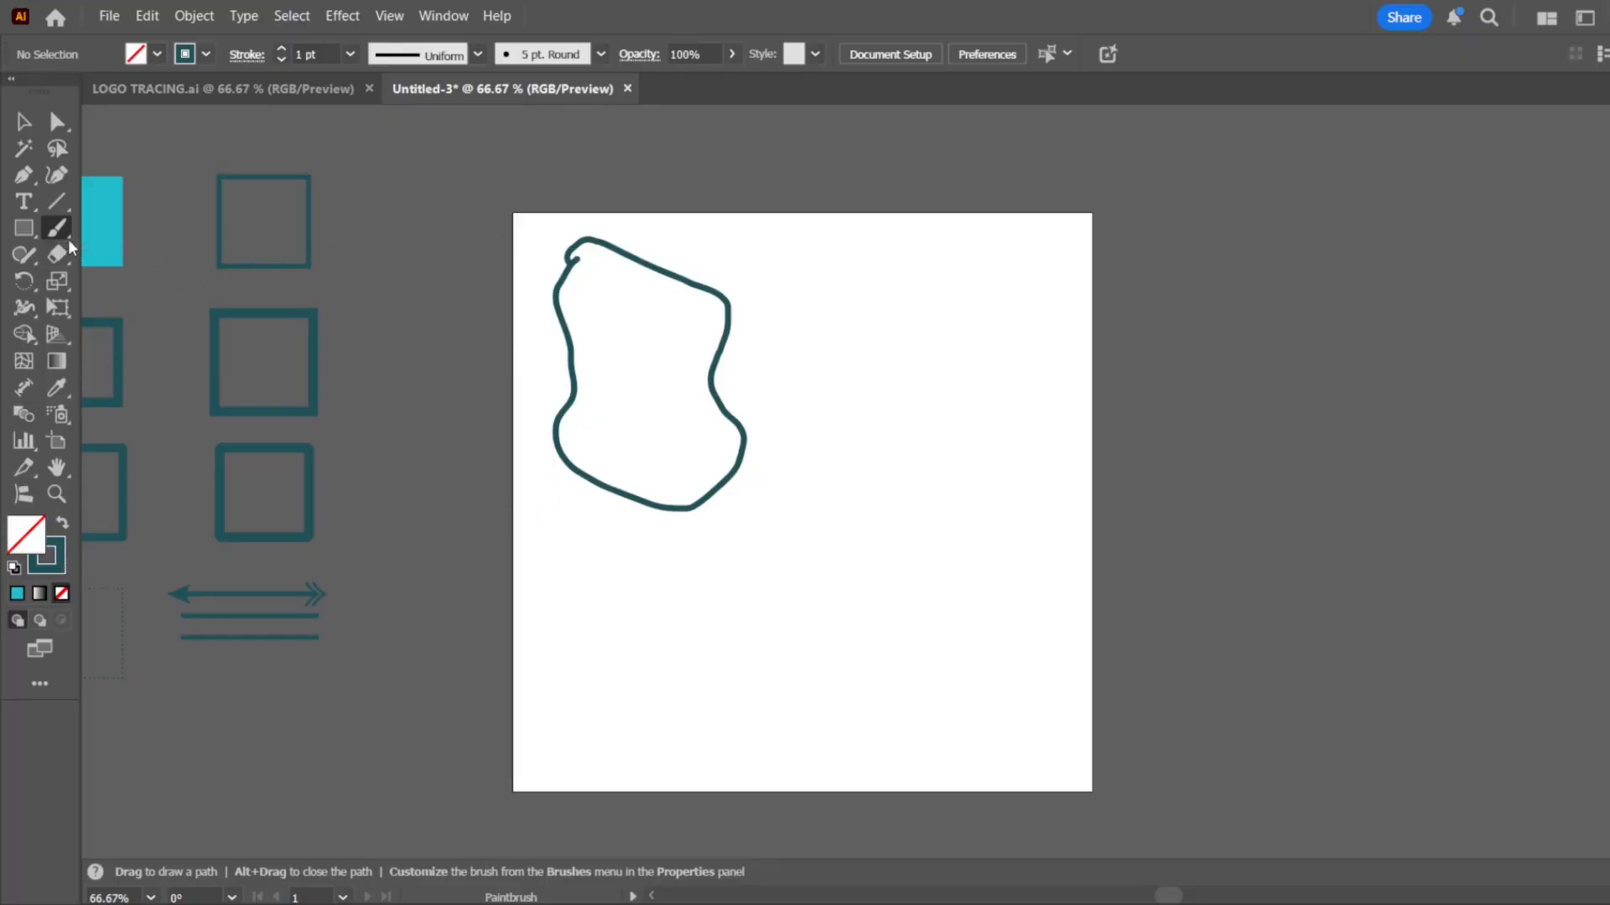
{"action": "key", "text": "shift+b"}
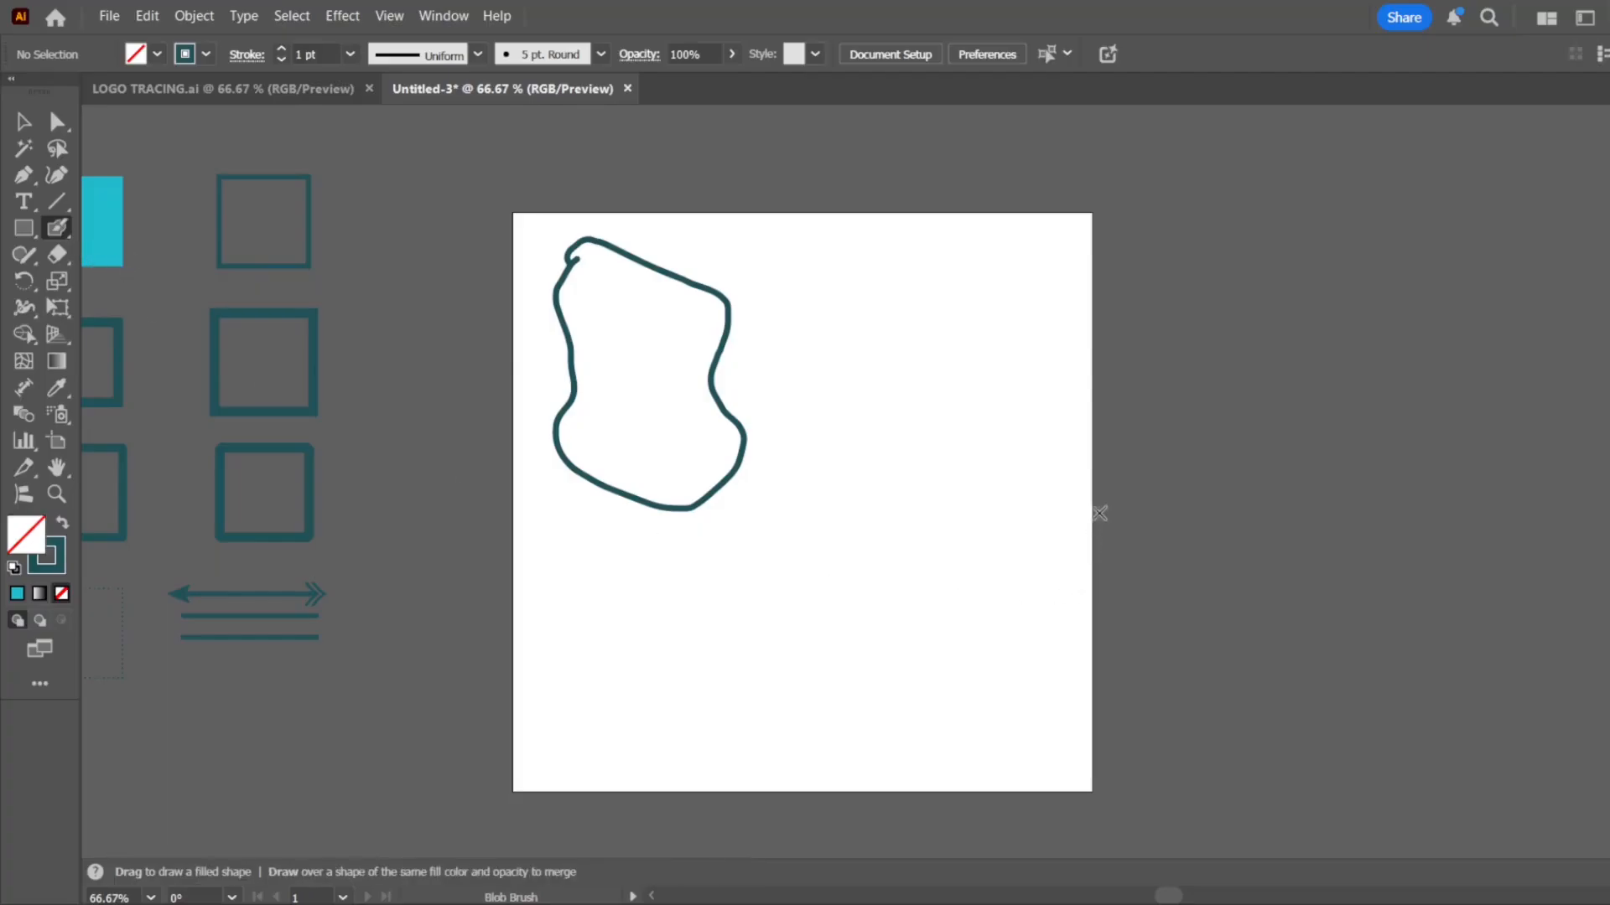
{"action": "mouse_move", "coordinate": [895, 274]}
{"action": "left_mouse_down"}
{"action": "mouse_move", "coordinate": [899, 377]}
{"action": "mouse_move", "coordinate": [859, 506]}
{"action": "mouse_move", "coordinate": [947, 566]}
{"action": "mouse_move", "coordinate": [999, 457]}
{"action": "mouse_move", "coordinate": [1059, 428]}
{"action": "mouse_move", "coordinate": [1091, 342]}
{"action": "mouse_move", "coordinate": [926, 276]}
{"action": "mouse_move", "coordinate": [861, 275]}
{"action": "left_mouse_up"}
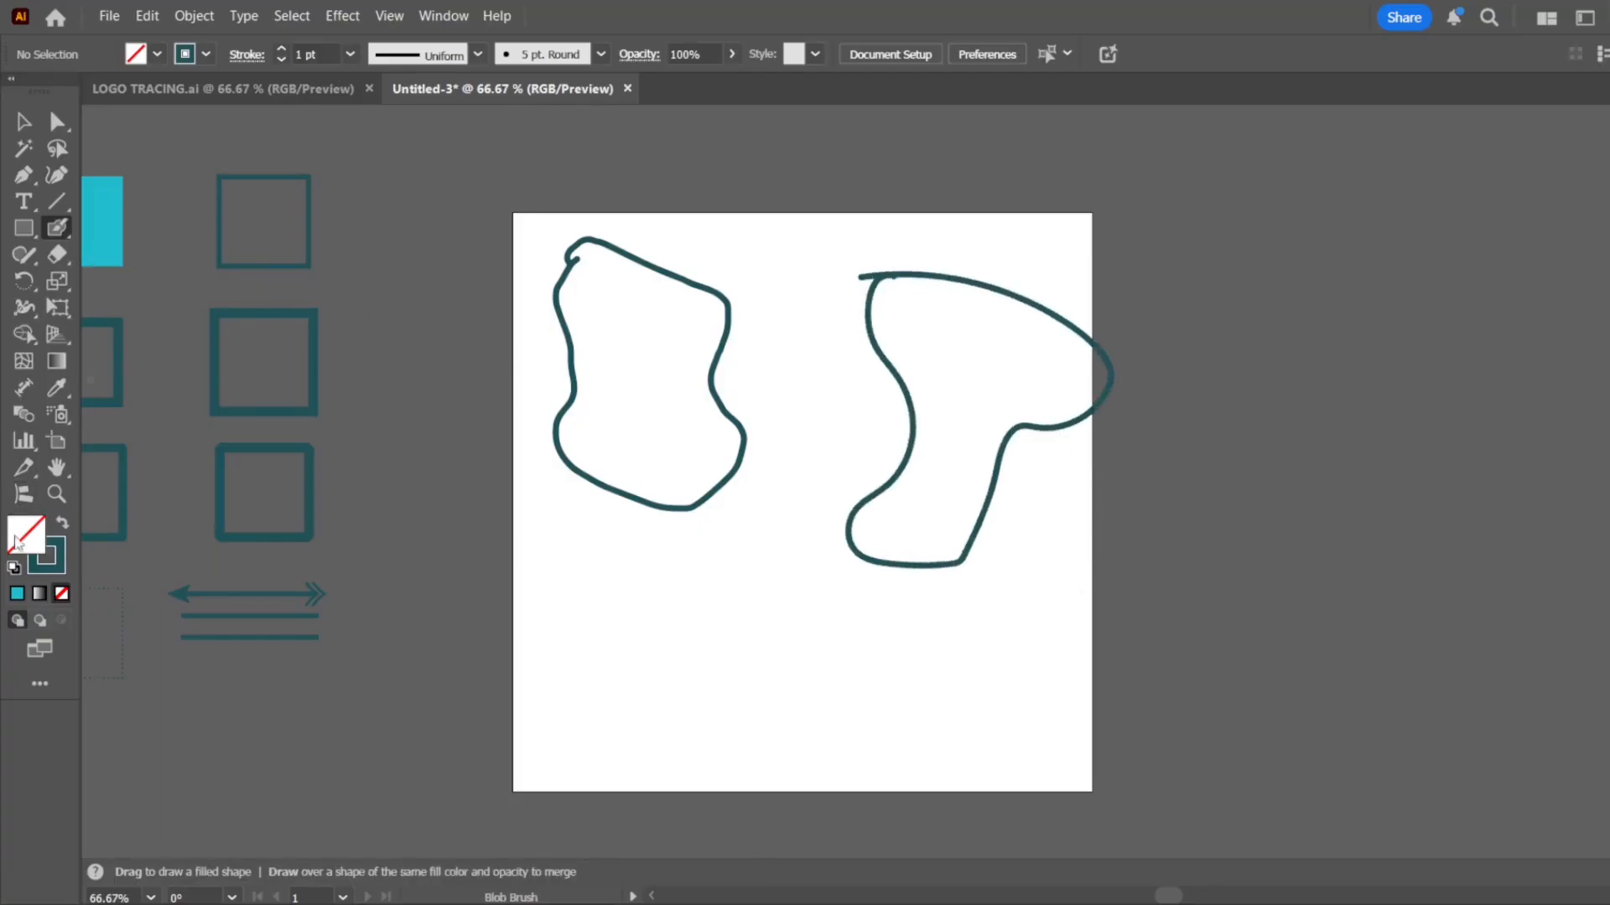
Try swapping fill and stroke, first with nothing selected and again on the Blob Brush outline, restoring them each time
{"action": "left_click", "coordinate": [61, 524]}
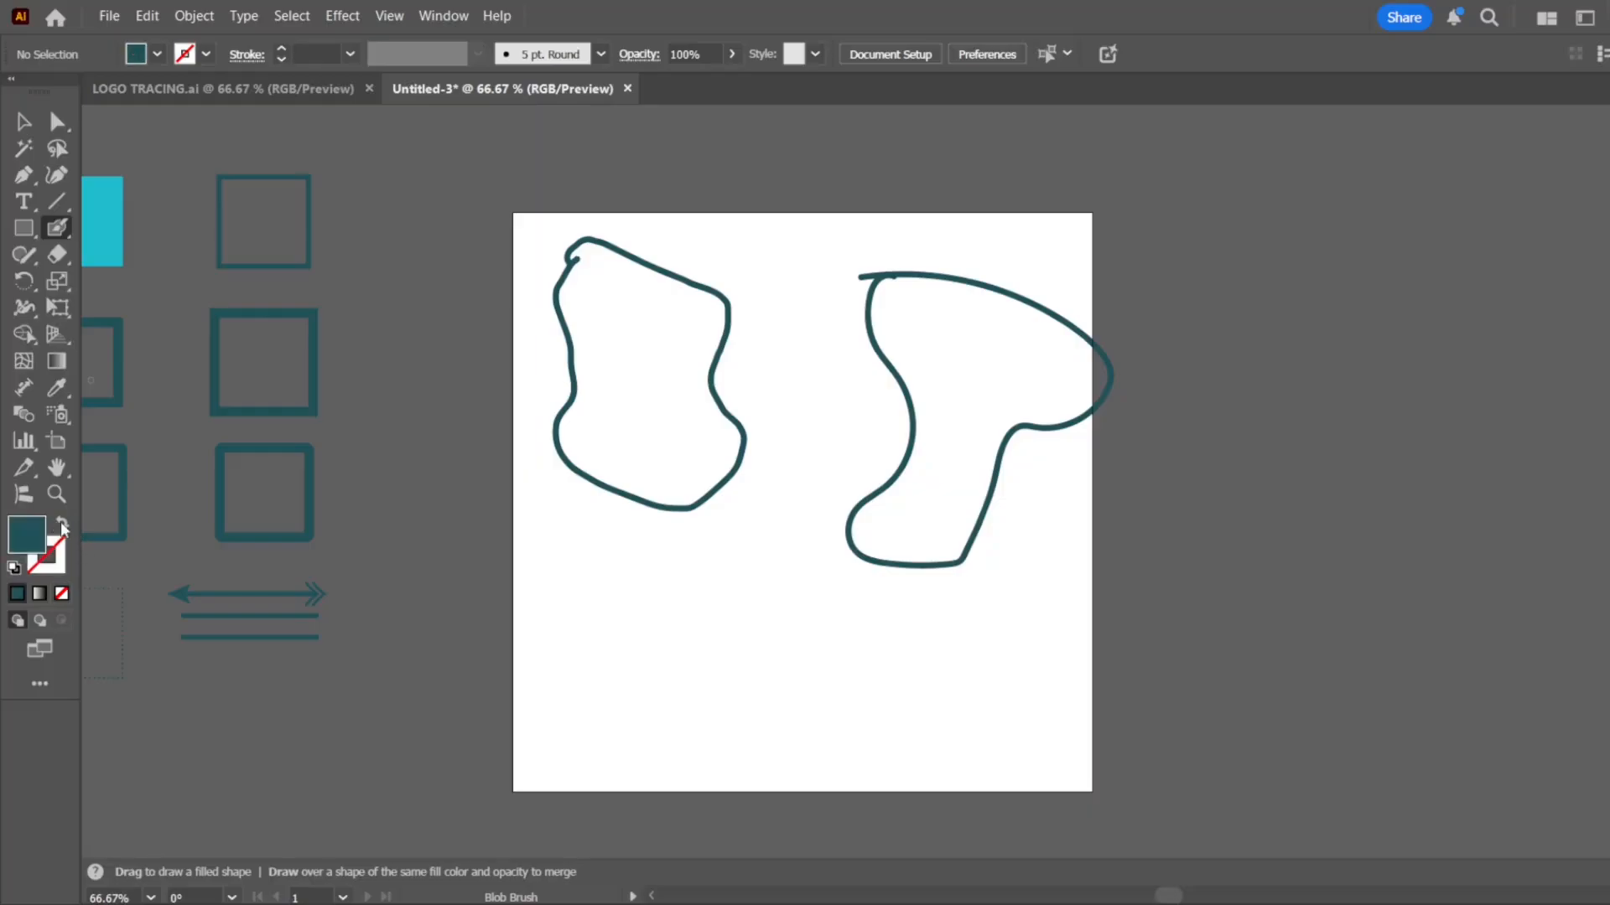
{"action": "left_click", "coordinate": [62, 525]}
{"action": "left_click", "coordinate": [24, 123]}
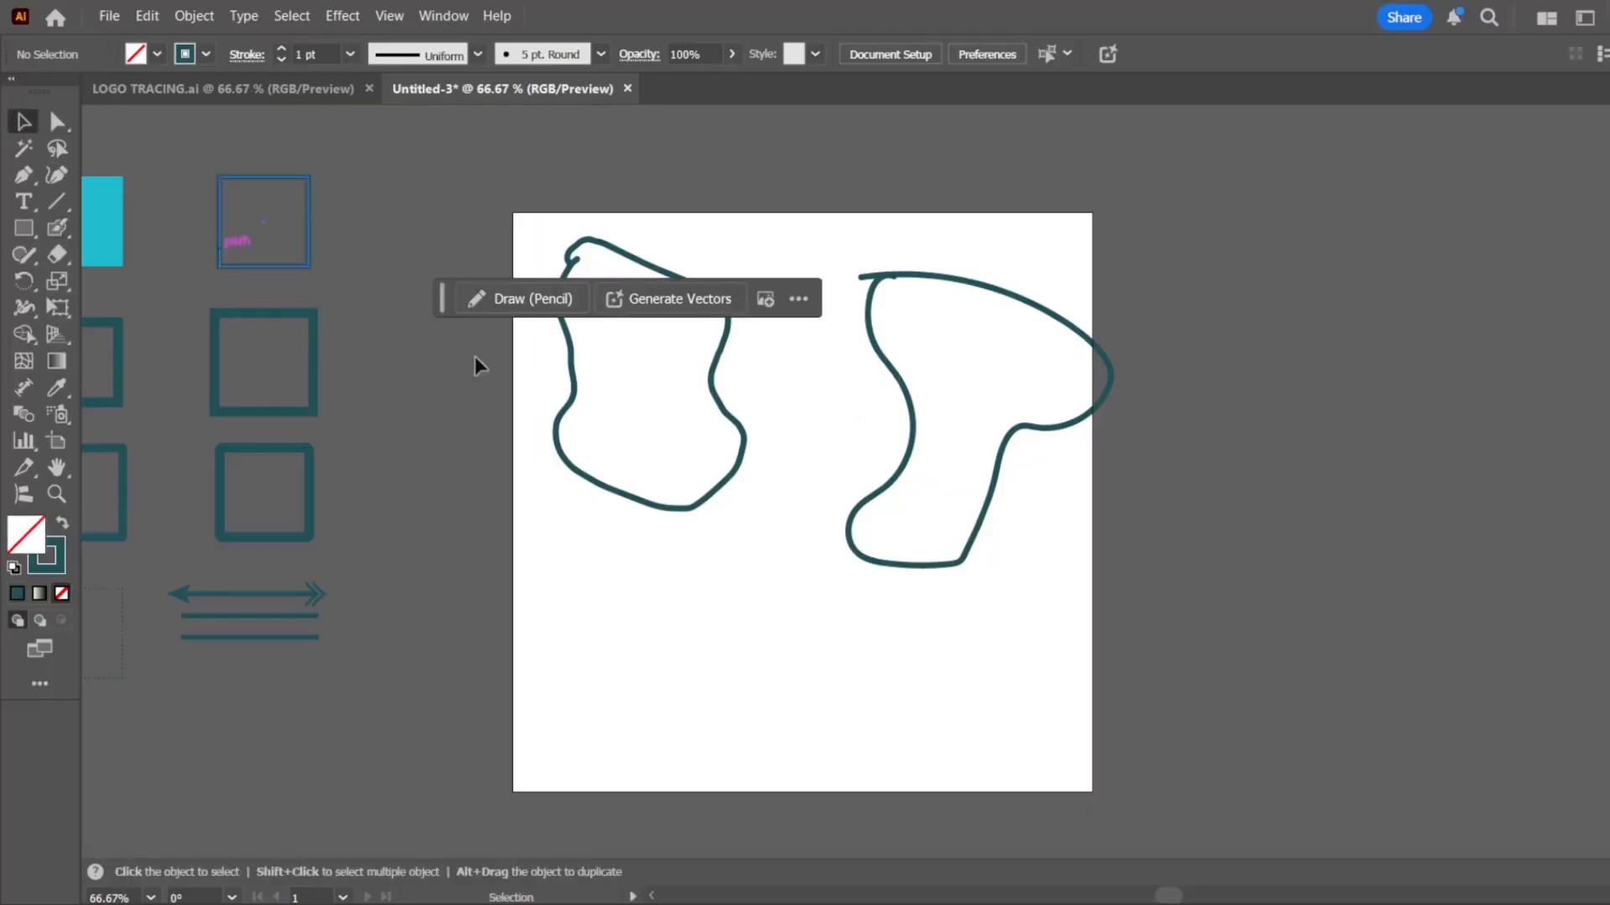
{"action": "left_click_drag", "start_coordinate": [959, 385], "coordinate": [793, 492]}
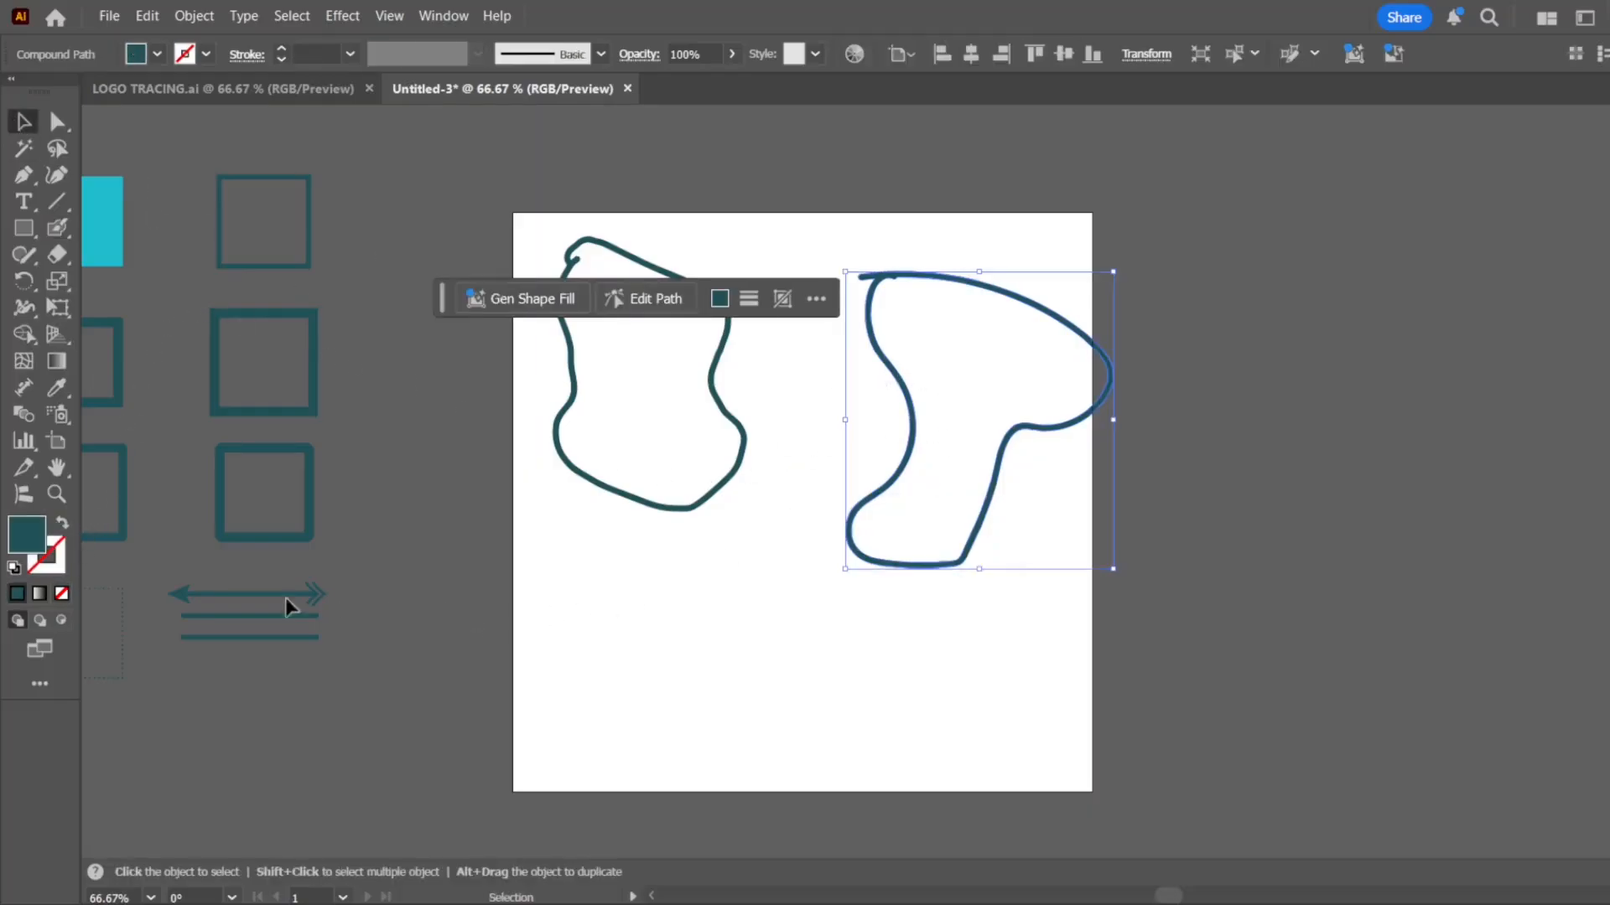
{"action": "left_click", "coordinate": [62, 525]}
{"action": "left_click", "coordinate": [62, 526]}
{"action": "left_click", "coordinate": [1266, 439]}
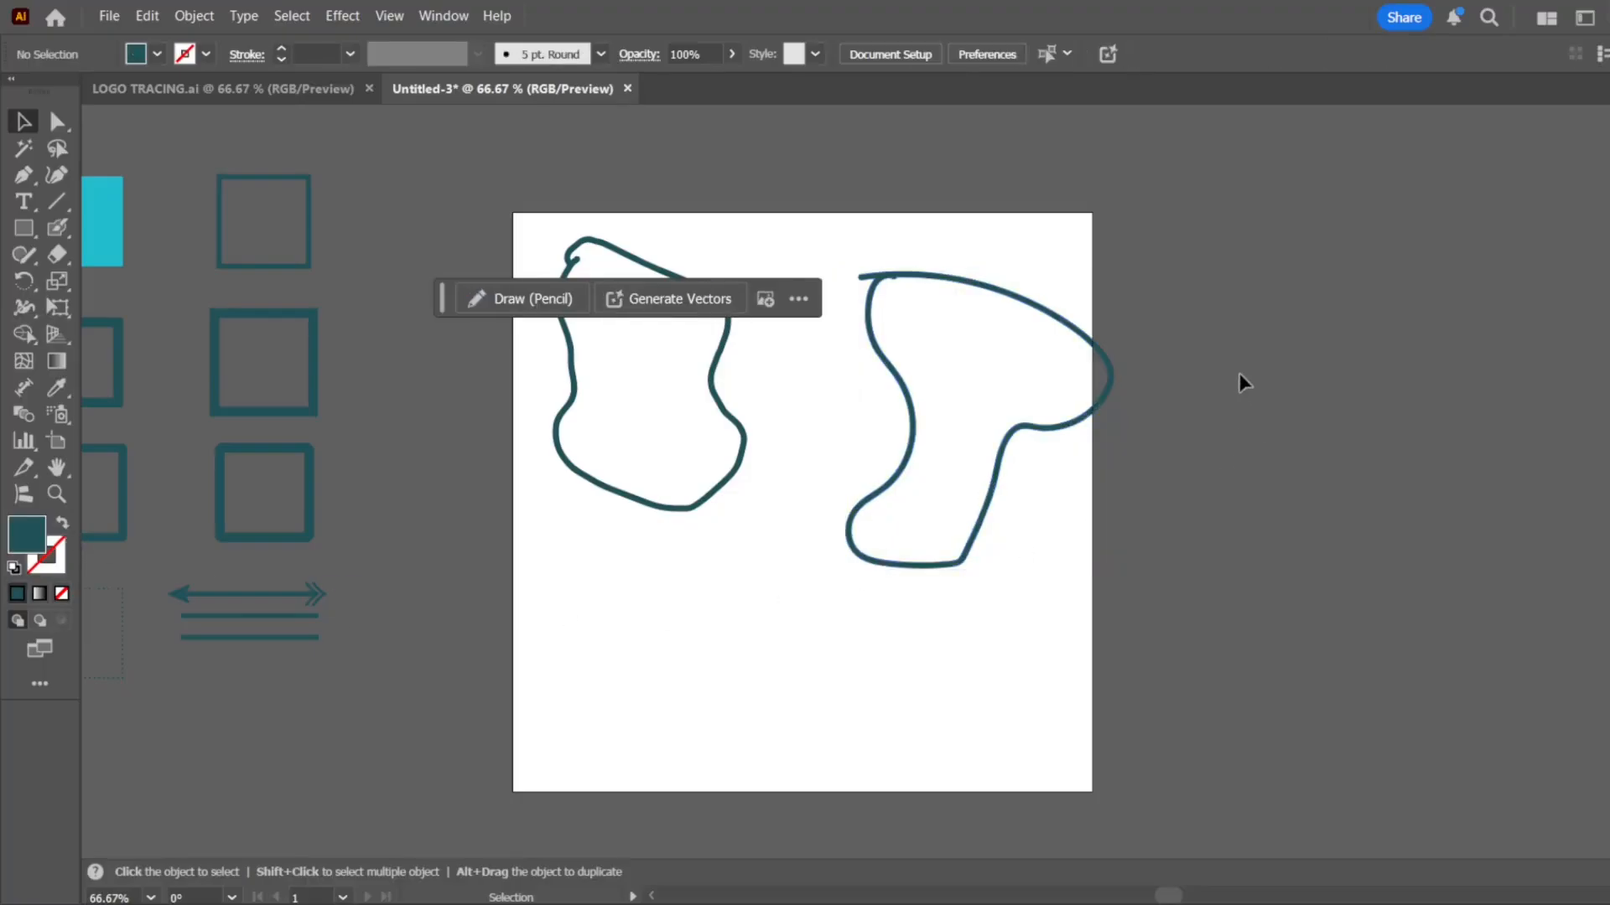
Compare the fill and stroke attributes of the Blob Brush and Paintbrush outlines, and delete both outlines
{"action": "left_click", "coordinate": [917, 498]}
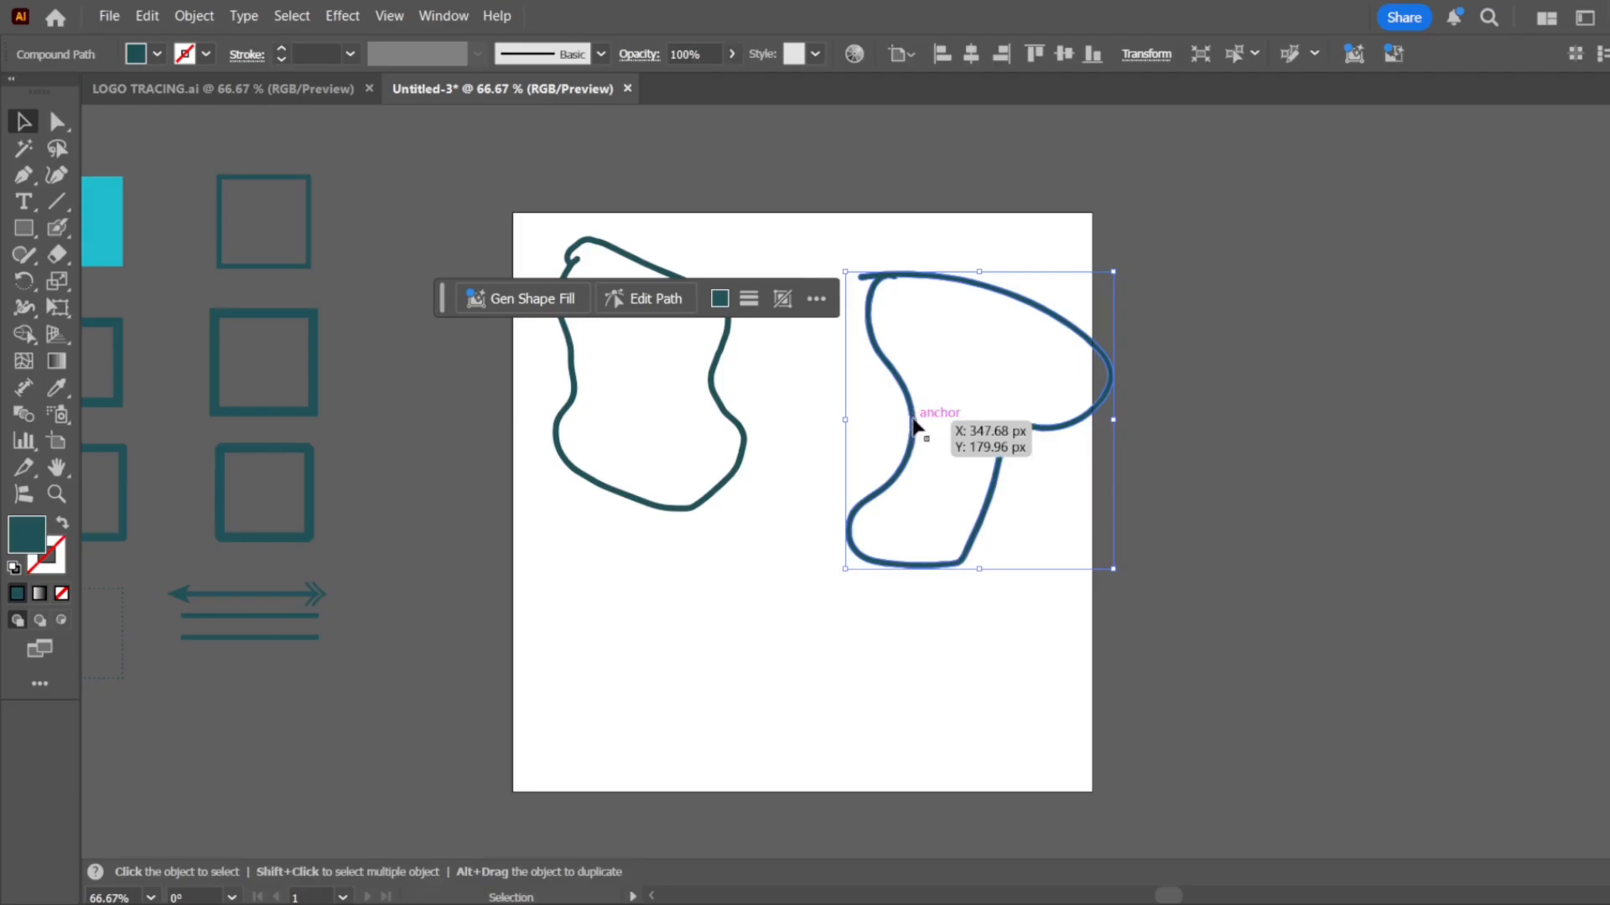
{"action": "left_click", "coordinate": [734, 430]}
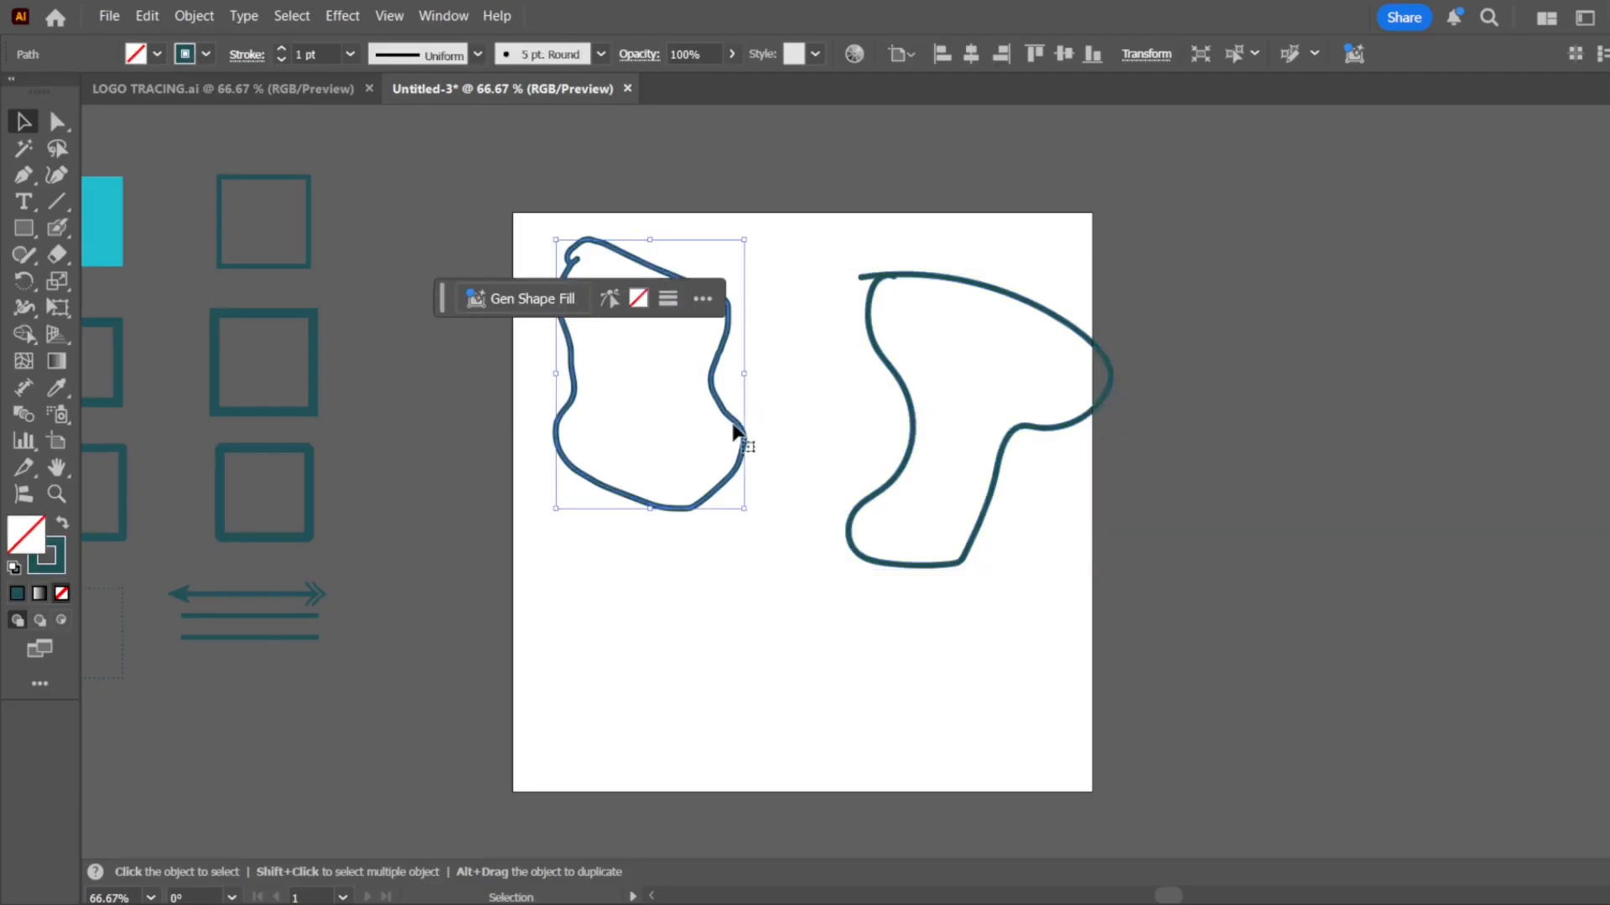
{"action": "left_click_drag", "start_coordinate": [1149, 295], "coordinate": [870, 547]}
{"action": "left_click_drag", "start_coordinate": [635, 573], "coordinate": [719, 503]}
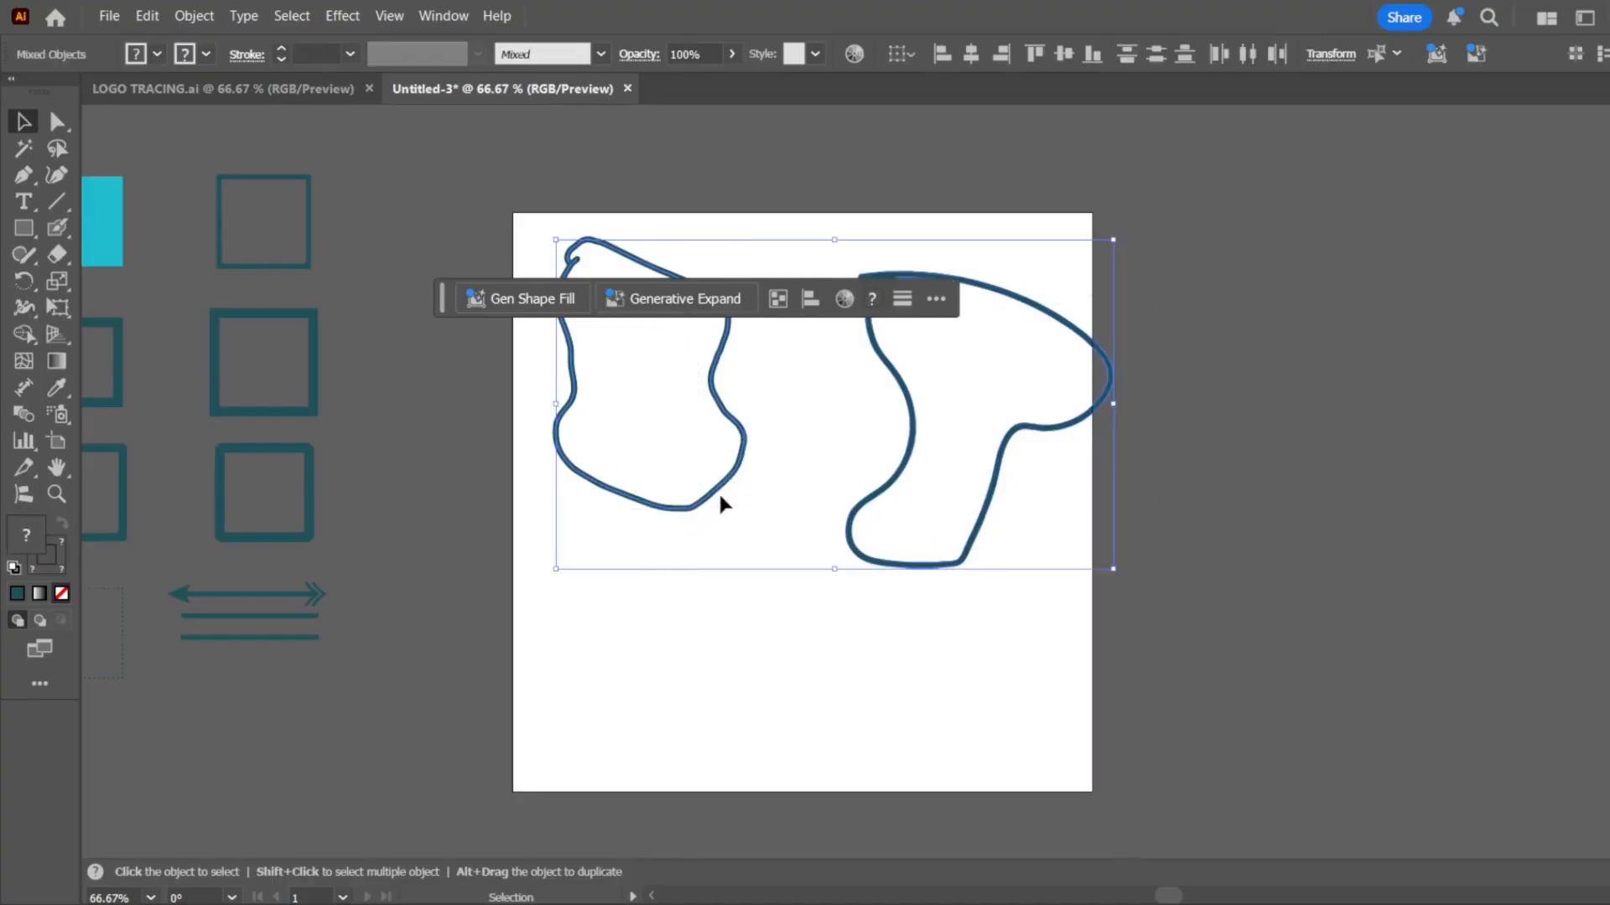
{"action": "key", "text": "Delete"}
Draw a hexagon, a triangle, an ellipse and a rectangle from rough outlines with the Shaper tool
{"action": "left_click", "coordinate": [37, 259]}
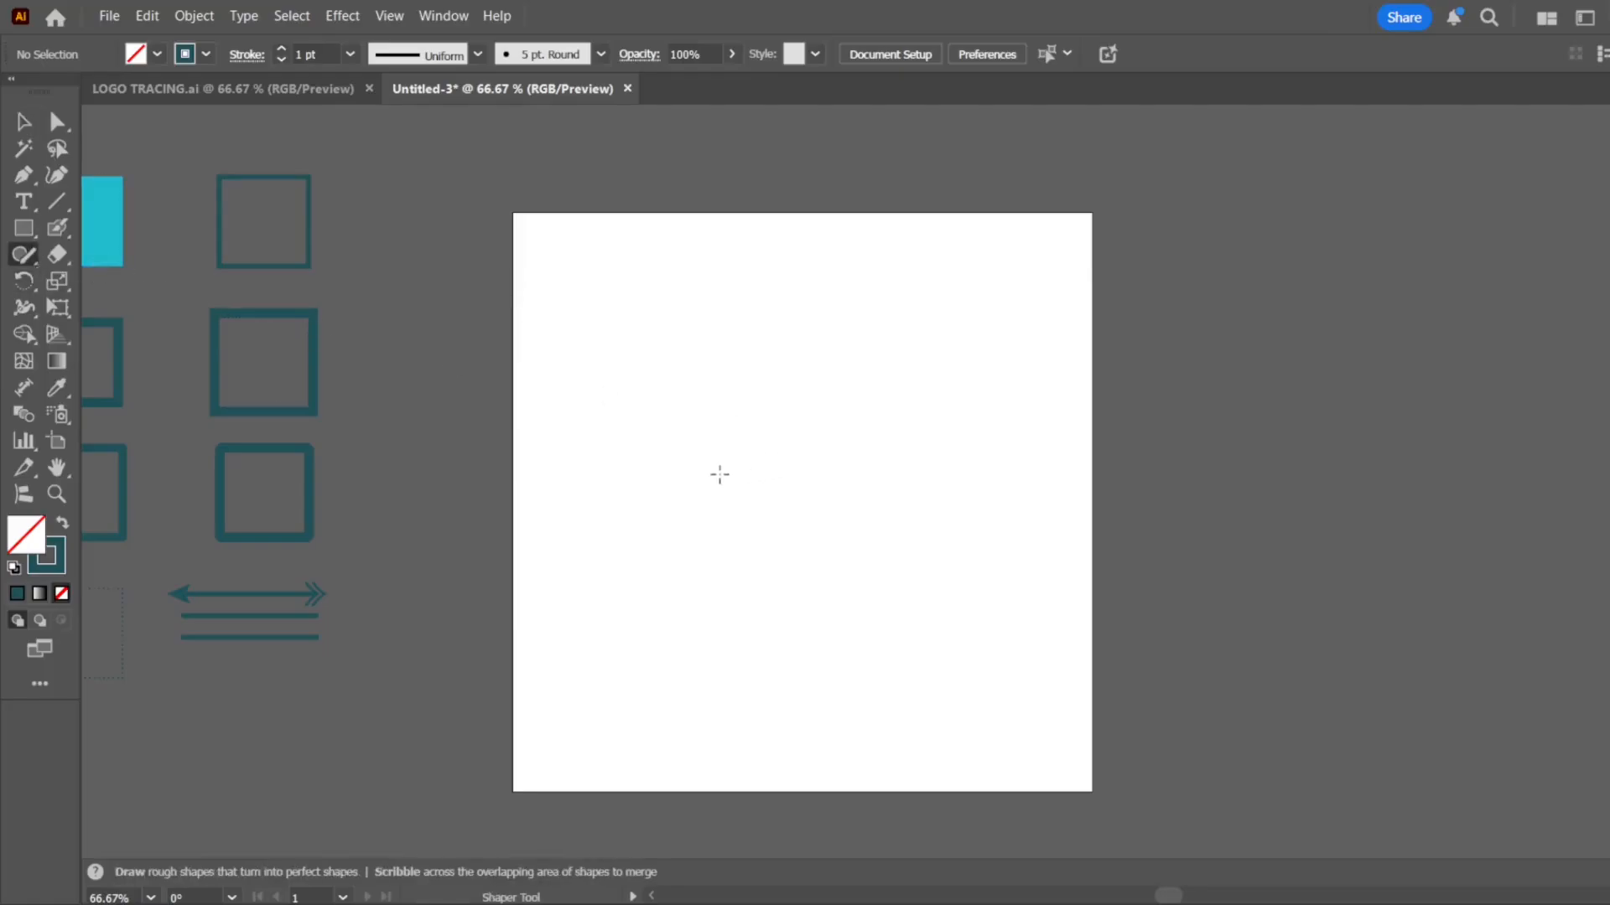
{"action": "mouse_move", "coordinate": [679, 490]}
{"action": "left_mouse_down"}
{"action": "mouse_move", "coordinate": [751, 296]}
{"action": "mouse_move", "coordinate": [888, 305]}
{"action": "mouse_move", "coordinate": [910, 462]}
{"action": "mouse_move", "coordinate": [808, 549]}
{"action": "mouse_move", "coordinate": [679, 492]}
{"action": "left_mouse_up"}
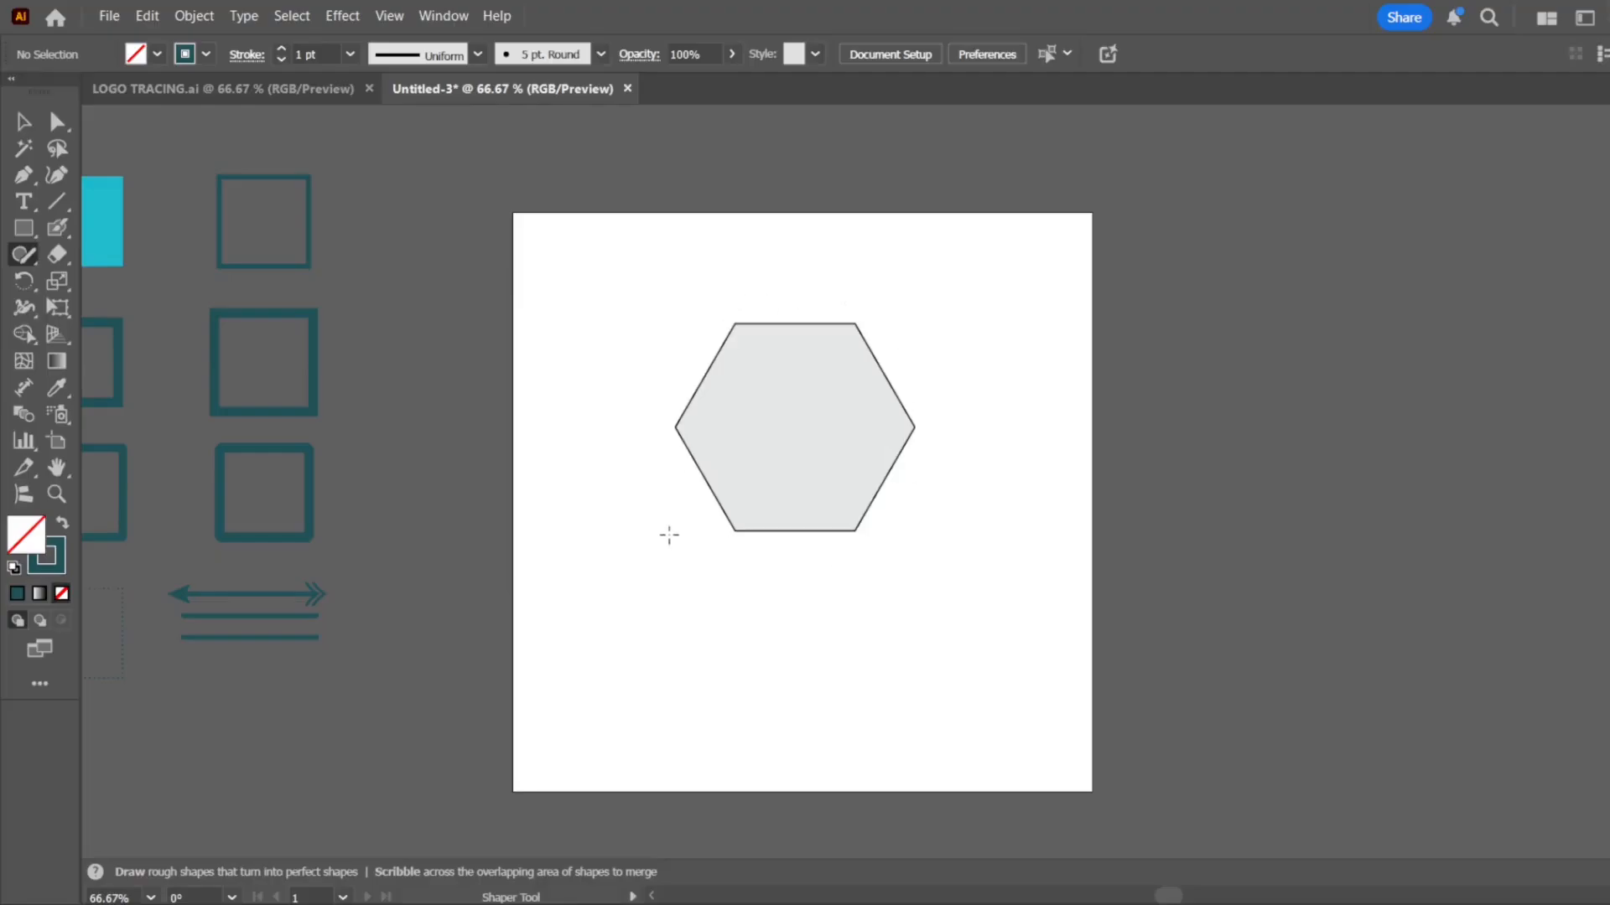
{"action": "mouse_move", "coordinate": [944, 666]}
{"action": "left_mouse_down"}
{"action": "mouse_move", "coordinate": [1068, 356]}
{"action": "mouse_move", "coordinate": [1148, 471]}
{"action": "mouse_move", "coordinate": [1239, 677]}
{"action": "mouse_move", "coordinate": [1016, 709]}
{"action": "mouse_move", "coordinate": [961, 703]}
{"action": "mouse_move", "coordinate": [948, 659]}
{"action": "left_mouse_up"}
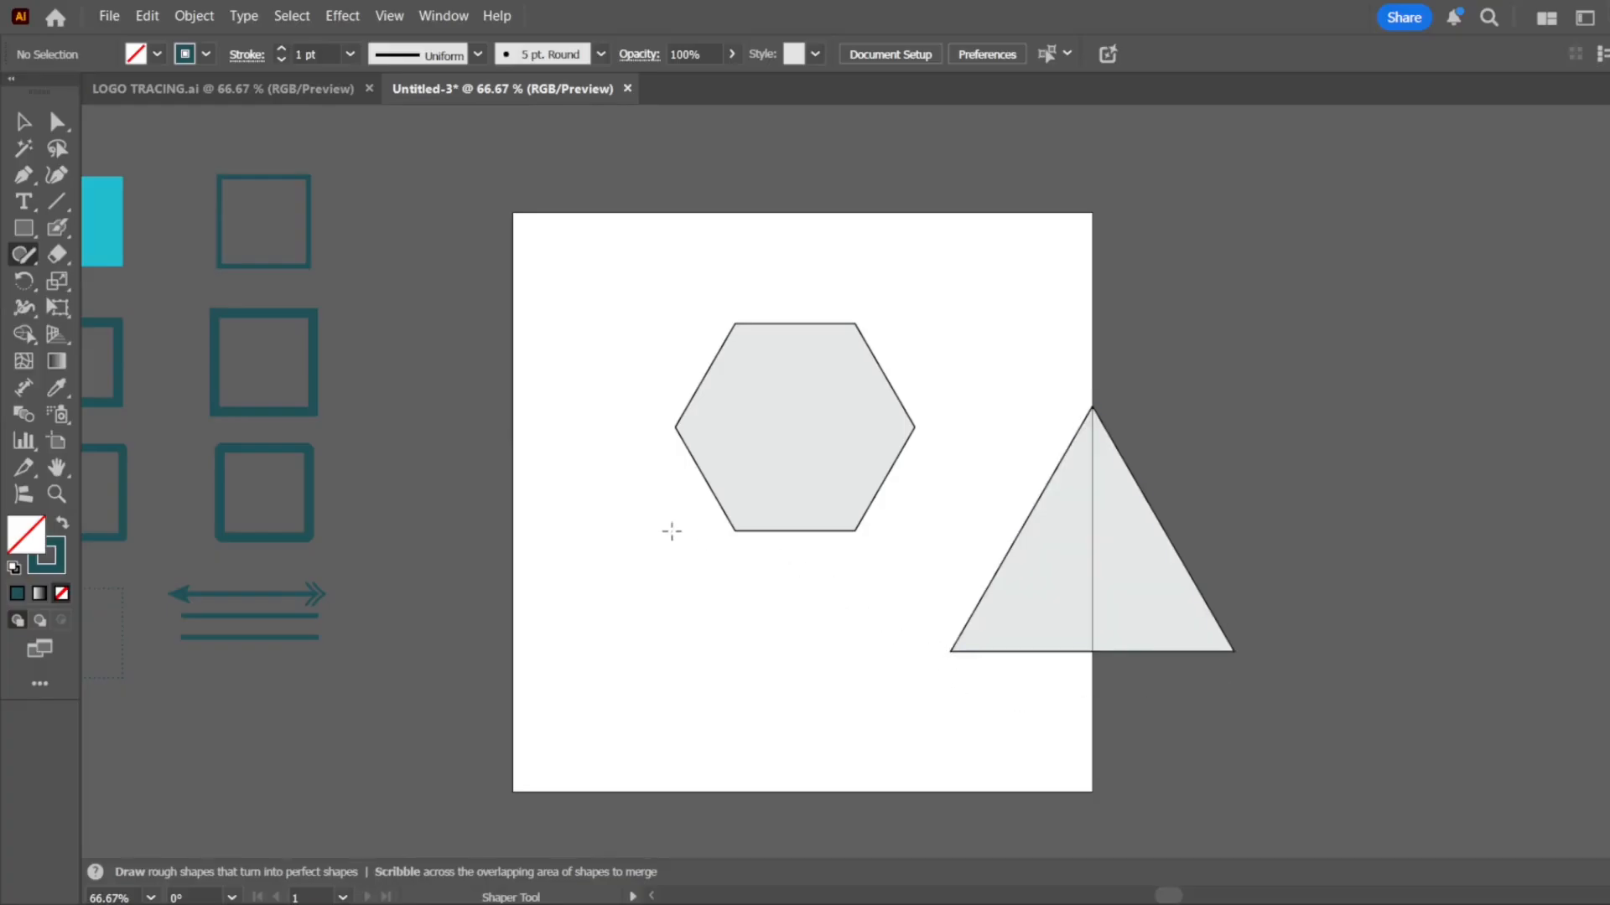
{"action": "mouse_move", "coordinate": [653, 581]}
{"action": "left_mouse_down"}
{"action": "mouse_move", "coordinate": [588, 662]}
{"action": "mouse_move", "coordinate": [866, 804]}
{"action": "mouse_move", "coordinate": [851, 655]}
{"action": "mouse_move", "coordinate": [643, 582]}
{"action": "left_mouse_up"}
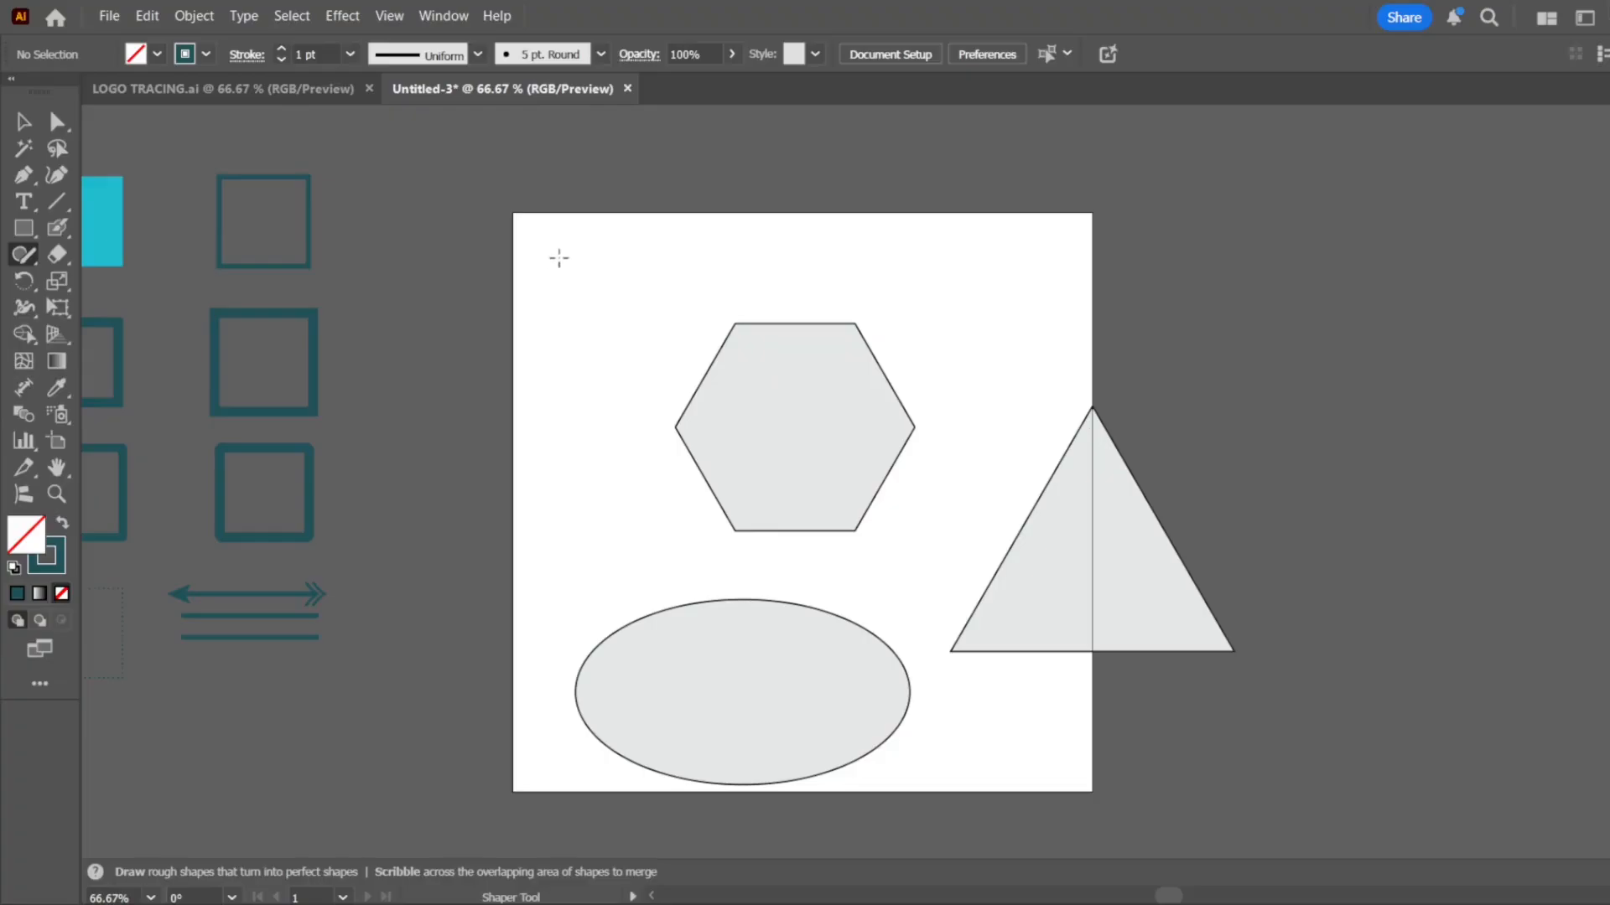
{"action": "mouse_move", "coordinate": [558, 258]}
{"action": "left_mouse_down"}
{"action": "mouse_move", "coordinate": [544, 407]}
{"action": "mouse_move", "coordinate": [690, 430]}
{"action": "mouse_move", "coordinate": [721, 217]}
{"action": "mouse_move", "coordinate": [563, 248]}
{"action": "mouse_move", "coordinate": [562, 294]}
{"action": "left_mouse_up"}
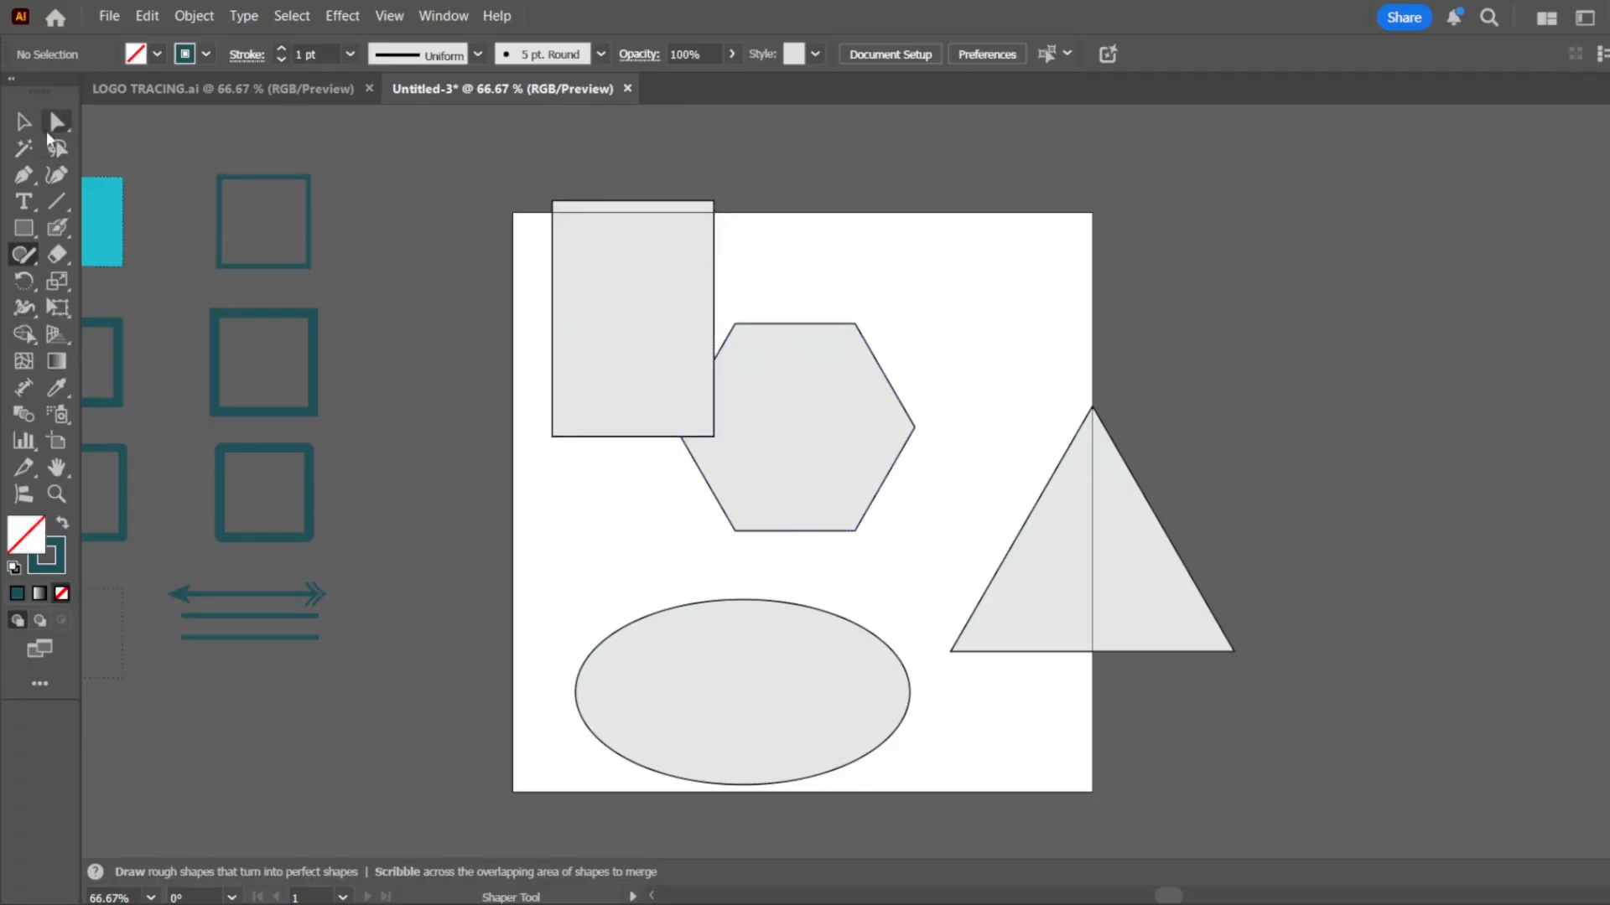
Delete the four Shaper shapes together to empty the artboard
{"action": "left_click", "coordinate": [23, 122]}
{"action": "key", "text": "ctrl+a"}
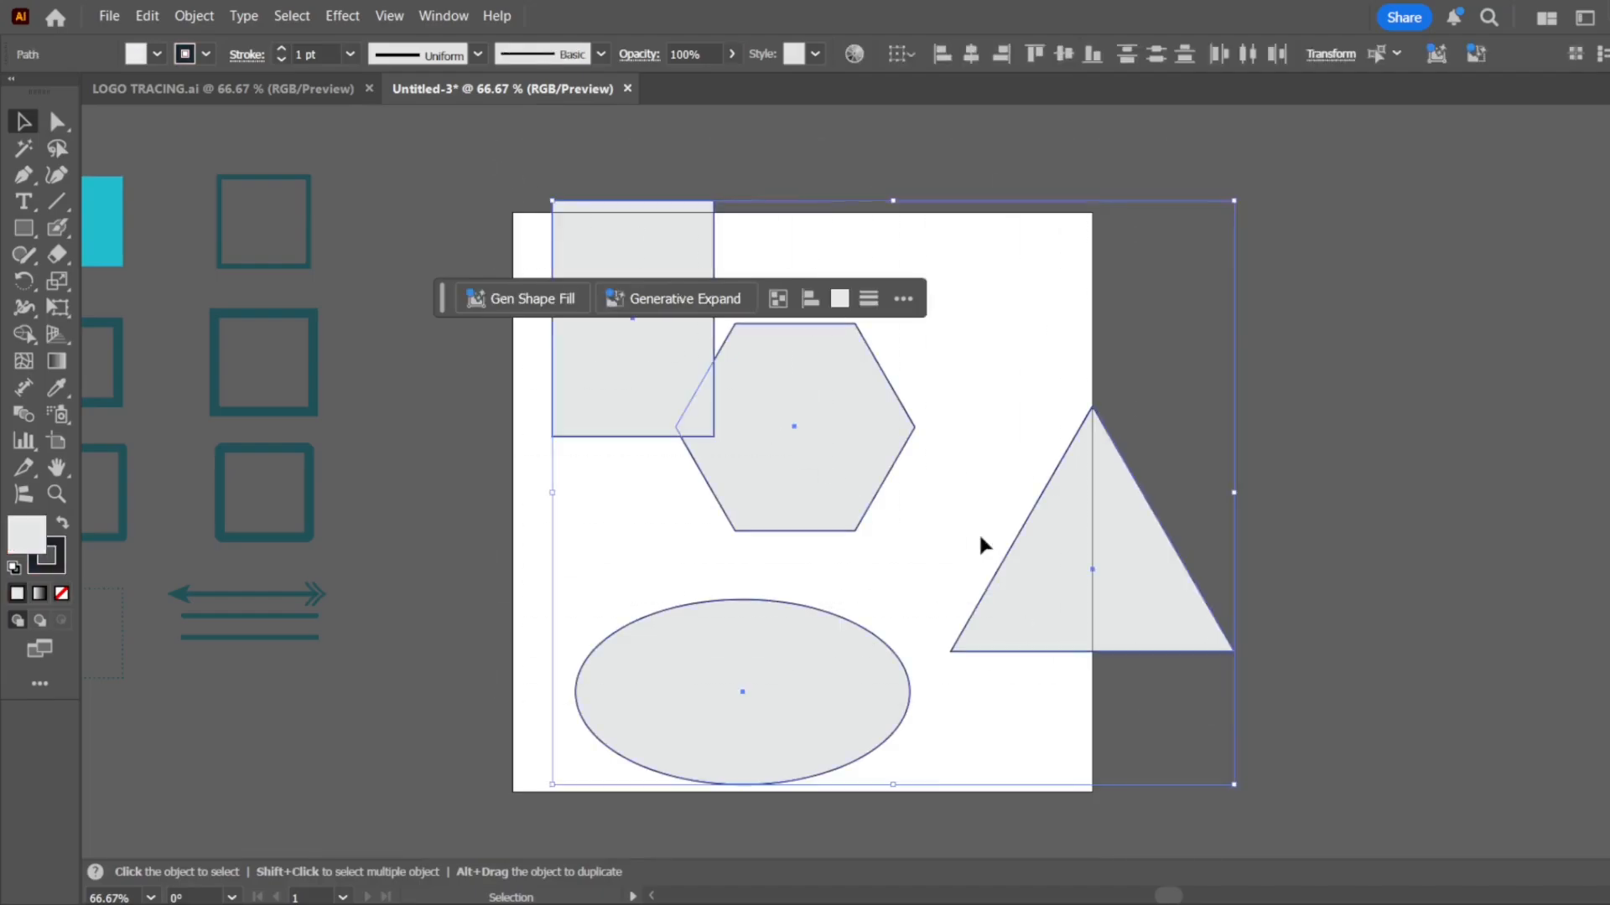
{"action": "key", "text": "Delete"}
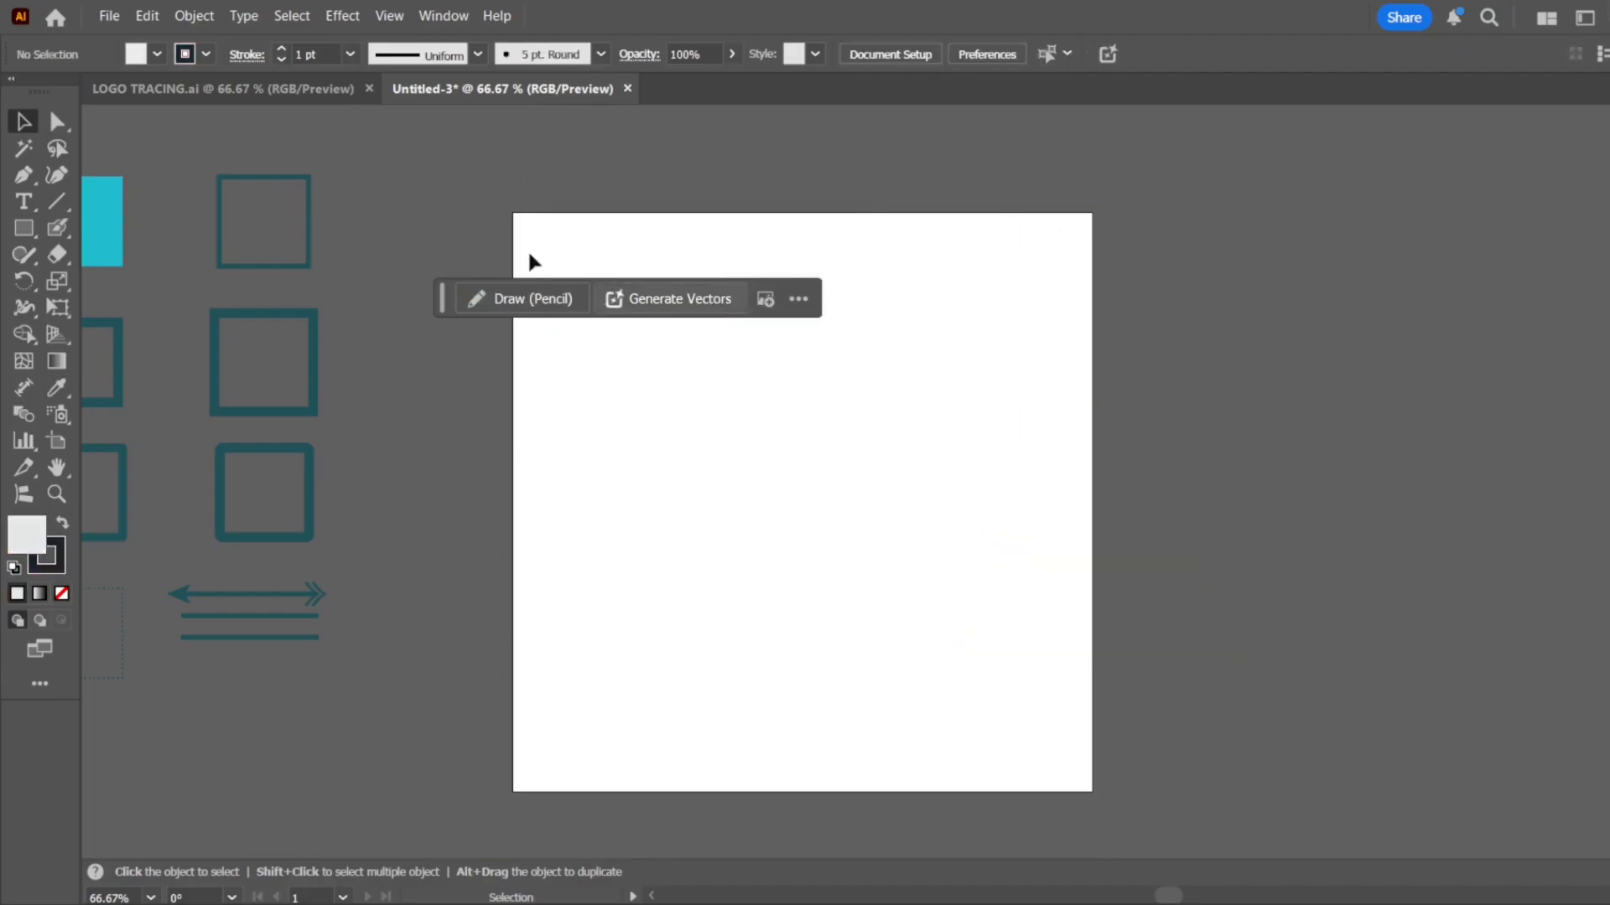
Draw two long winding freehand paths across the artboard with the Pencil tool
{"action": "left_click", "coordinate": [34, 258]}
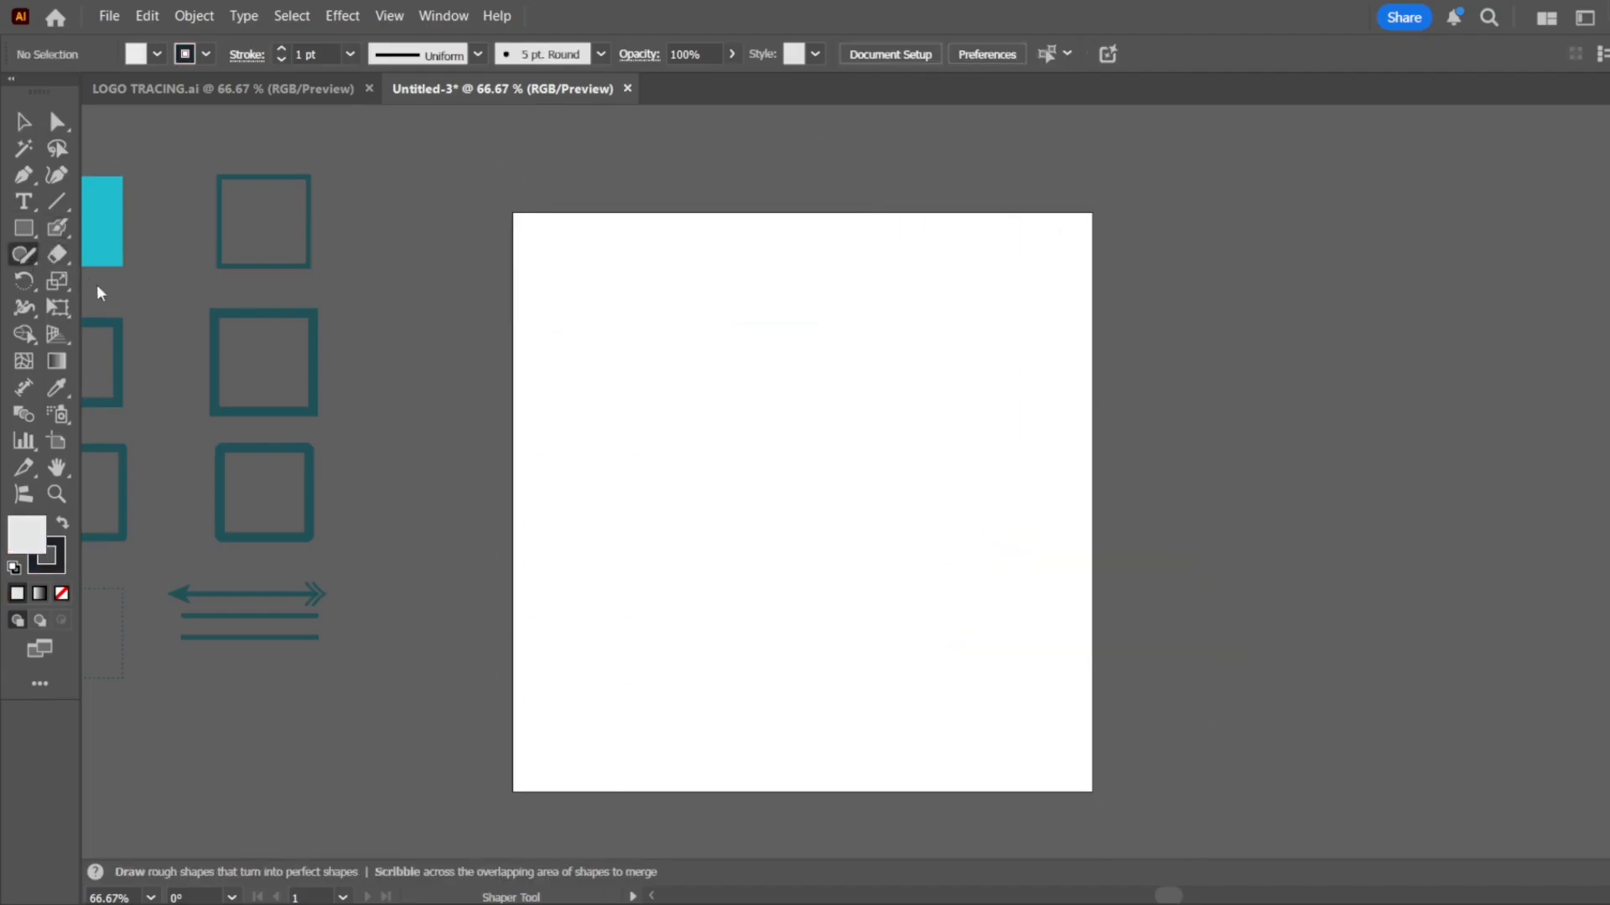
{"action": "key", "text": "n"}
{"action": "mouse_move", "coordinate": [637, 275]}
{"action": "left_mouse_down"}
{"action": "mouse_move", "coordinate": [580, 328]}
{"action": "mouse_move", "coordinate": [761, 380]}
{"action": "mouse_move", "coordinate": [1072, 387]}
{"action": "mouse_move", "coordinate": [646, 525]}
{"action": "left_mouse_up"}
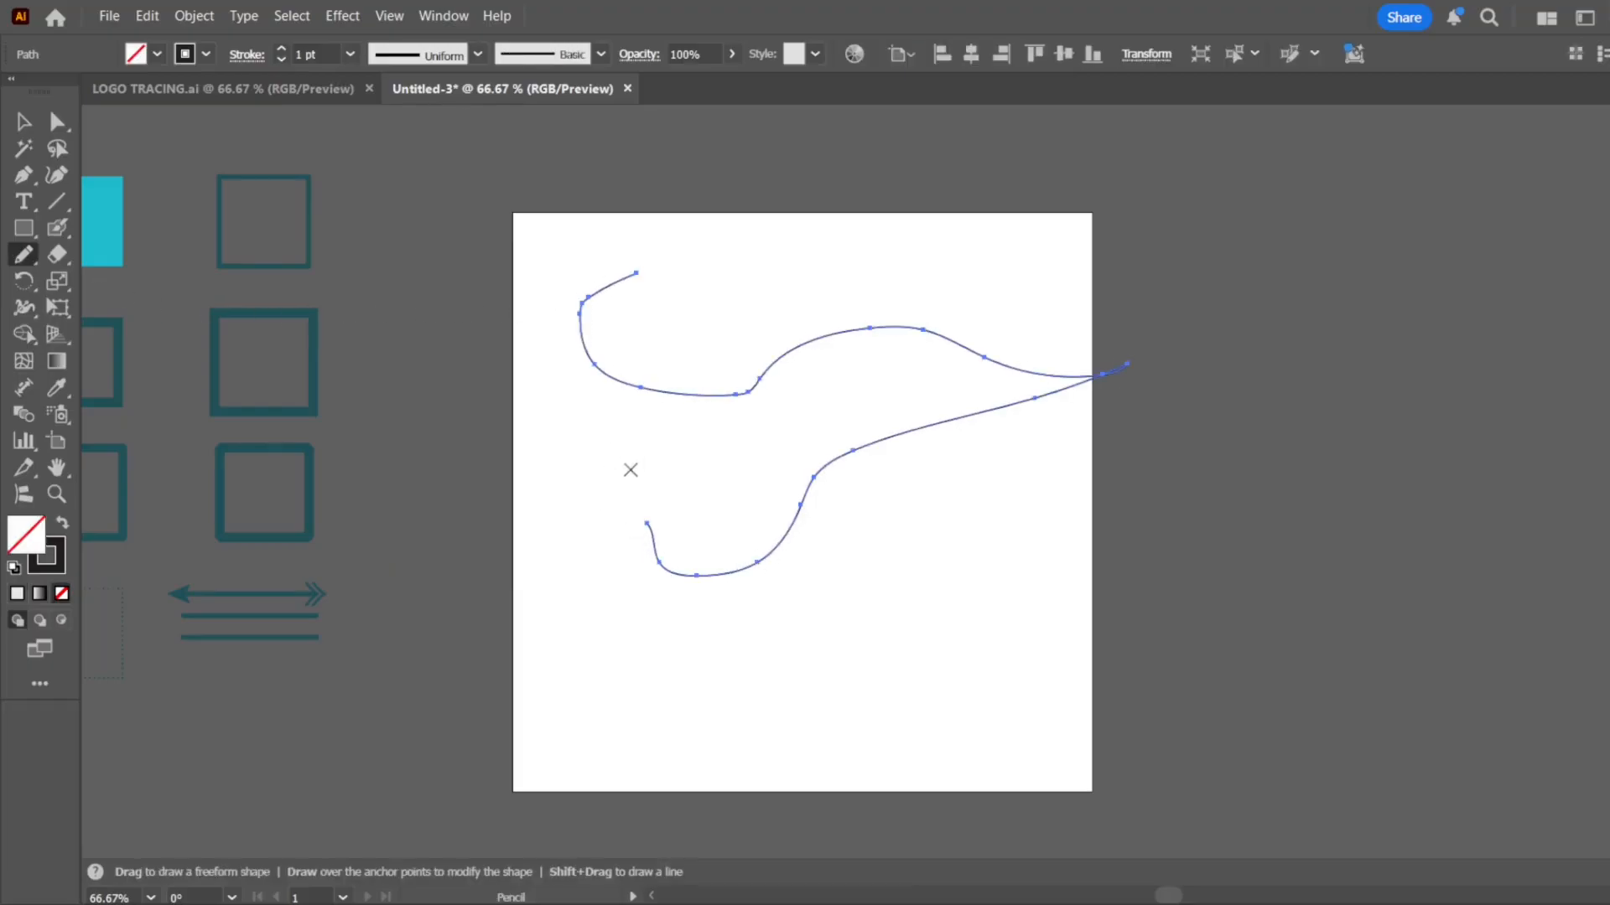
{"action": "mouse_move", "coordinate": [631, 469]}
{"action": "left_mouse_down"}
{"action": "mouse_move", "coordinate": [707, 721]}
{"action": "mouse_move", "coordinate": [1148, 640]}
{"action": "mouse_move", "coordinate": [991, 556]}
{"action": "mouse_move", "coordinate": [771, 573]}
{"action": "mouse_move", "coordinate": [973, 513]}
{"action": "left_mouse_up"}
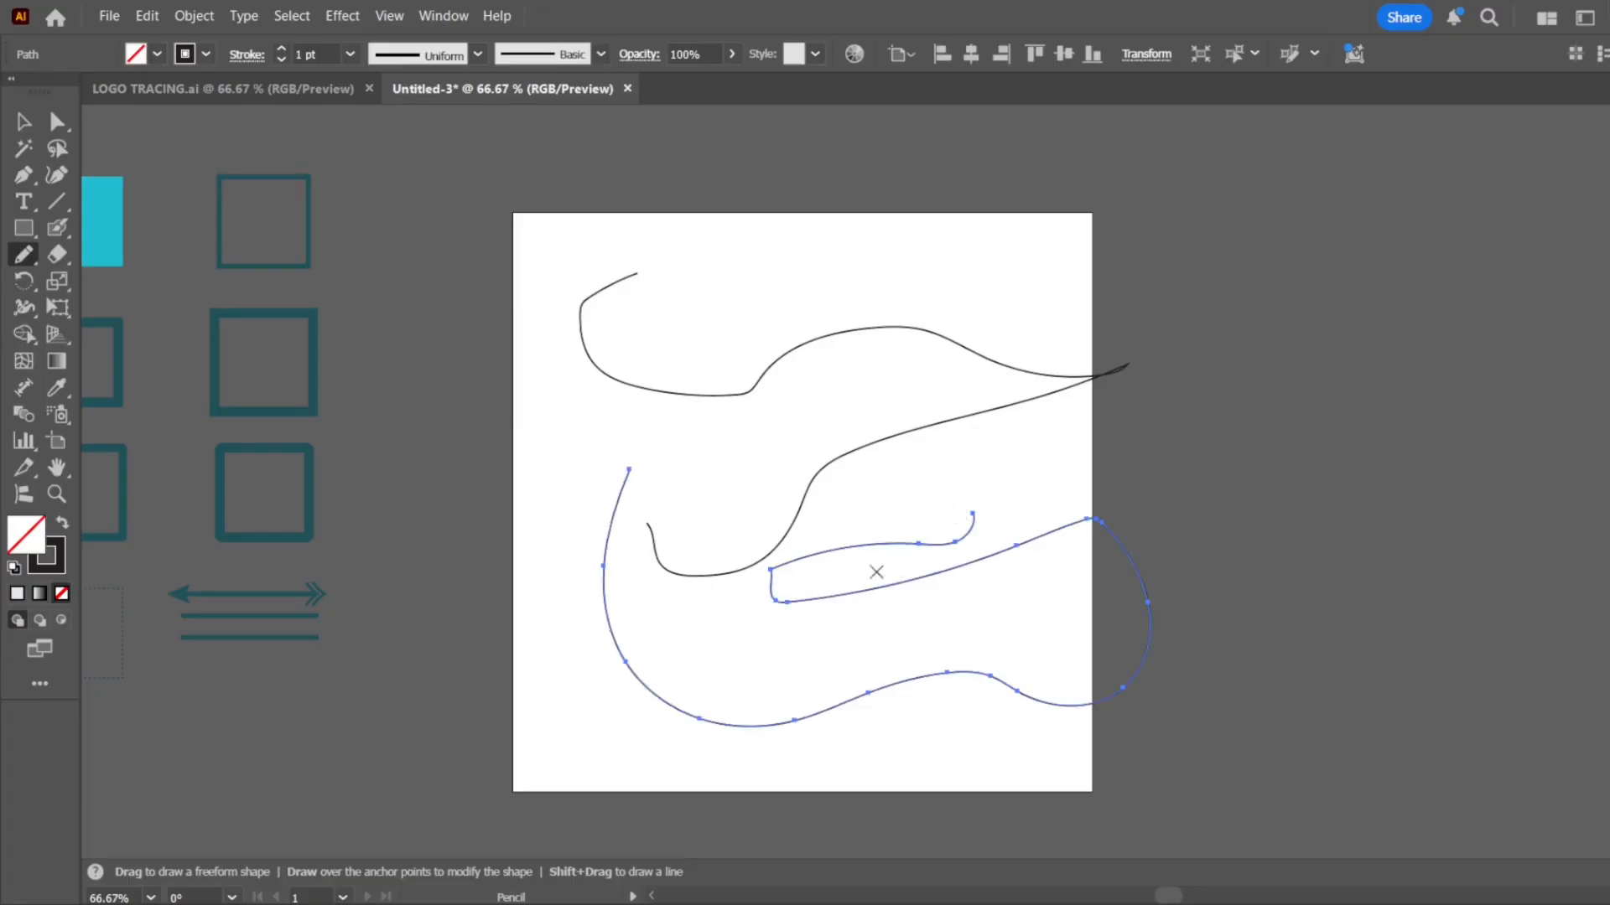
Delete both Pencil paths from the artboard
{"action": "key", "text": "v"}
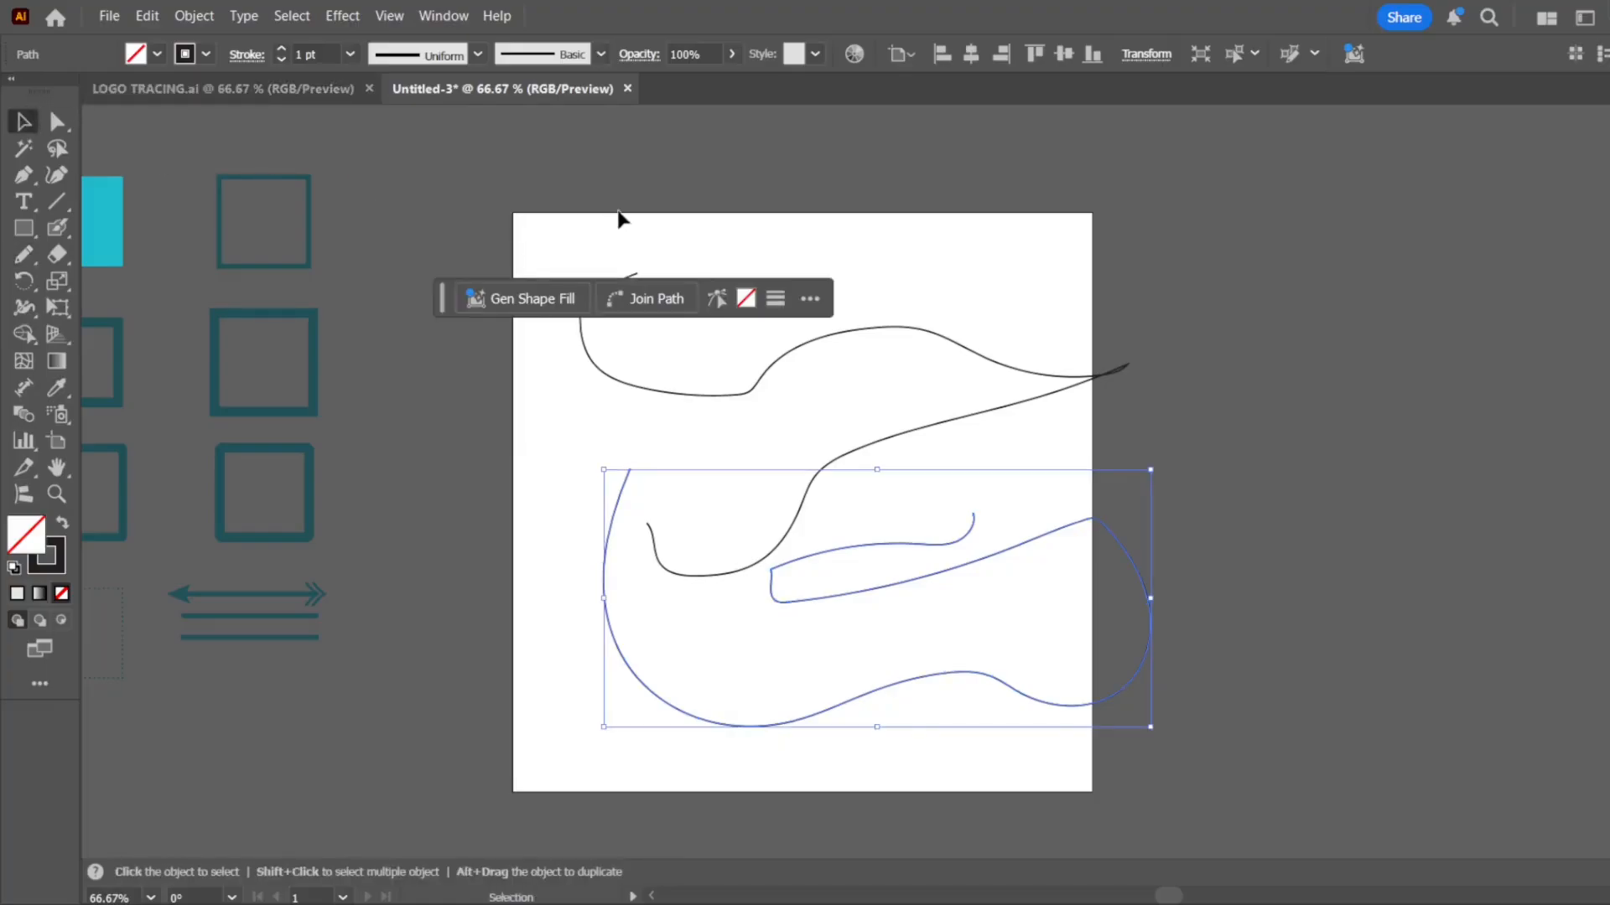
{"action": "key", "text": "ctrl+a"}
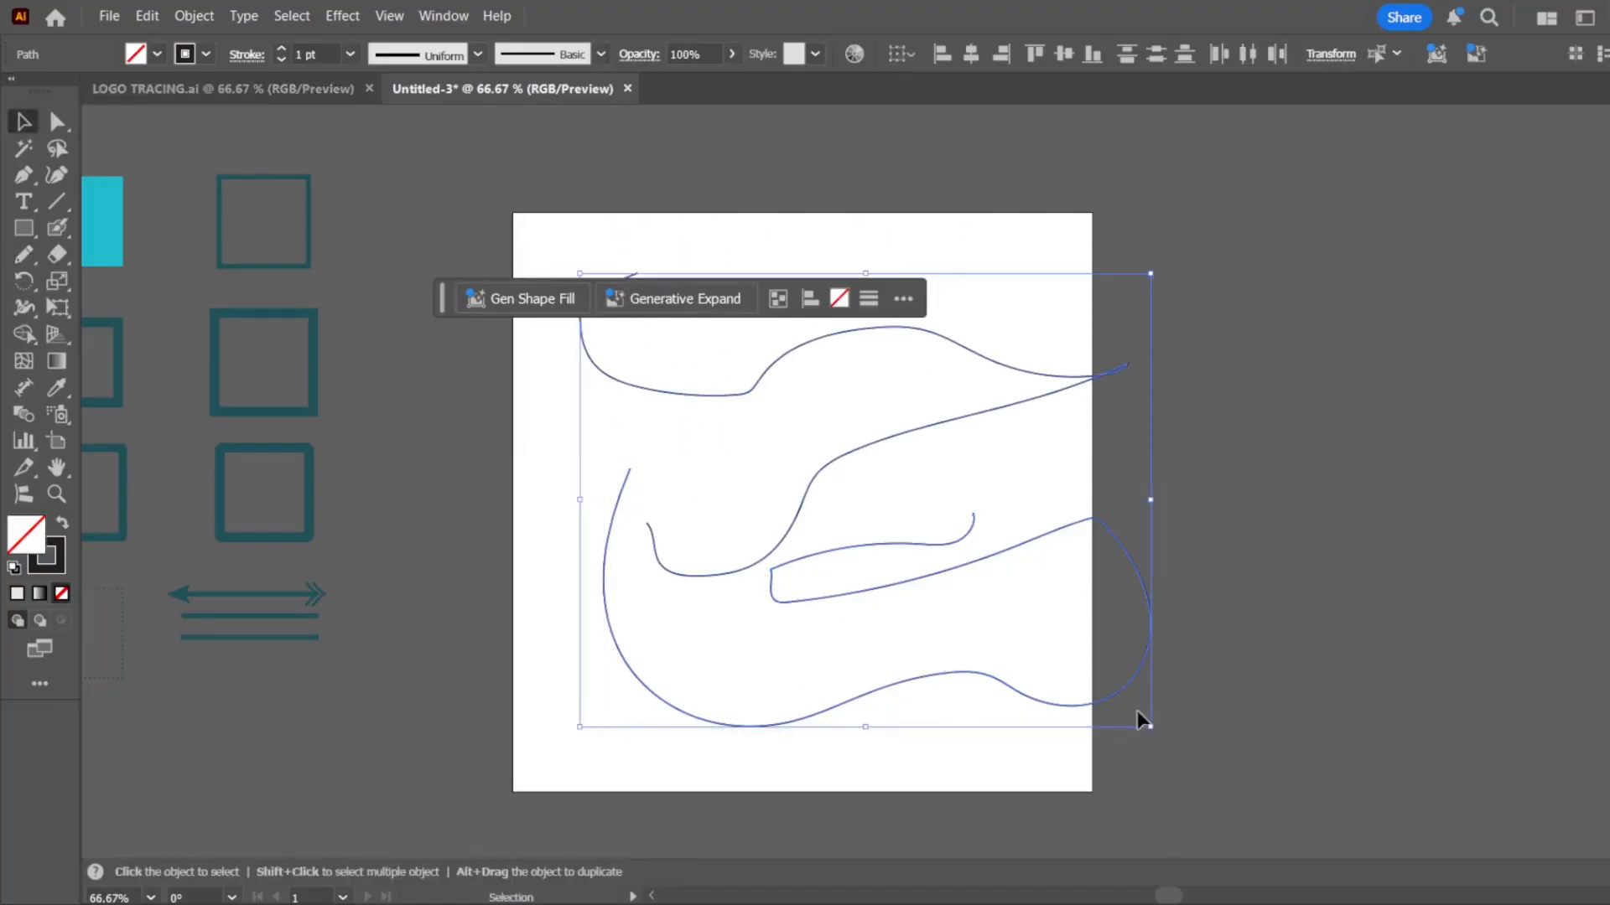
{"action": "key", "text": "Delete"}
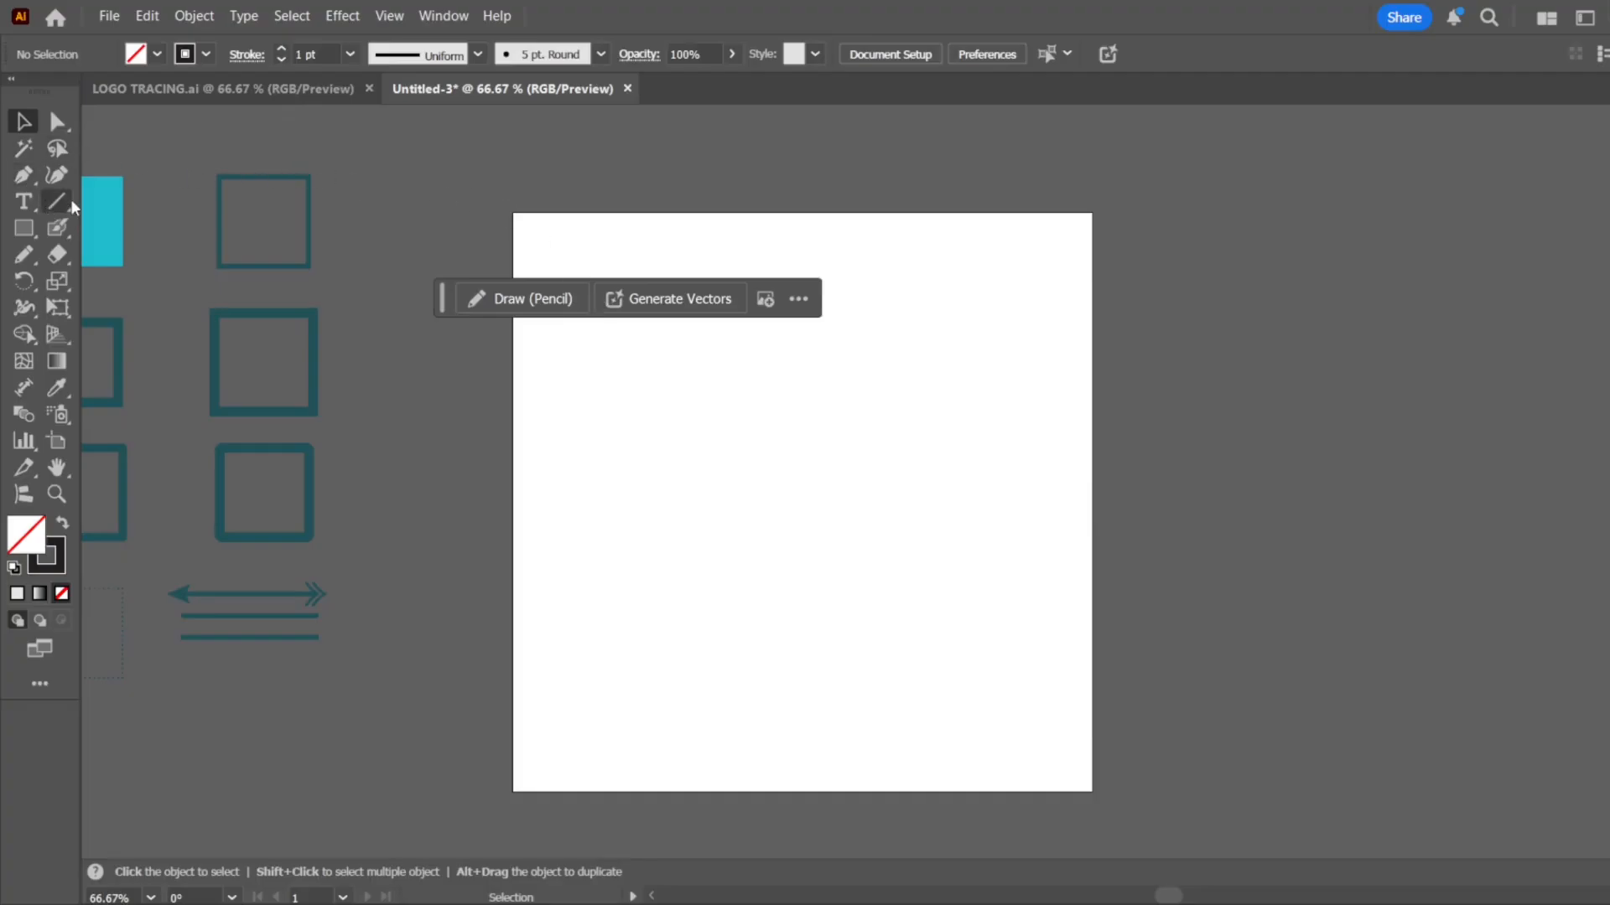
{"action": "left_click", "coordinate": [33, 258]}
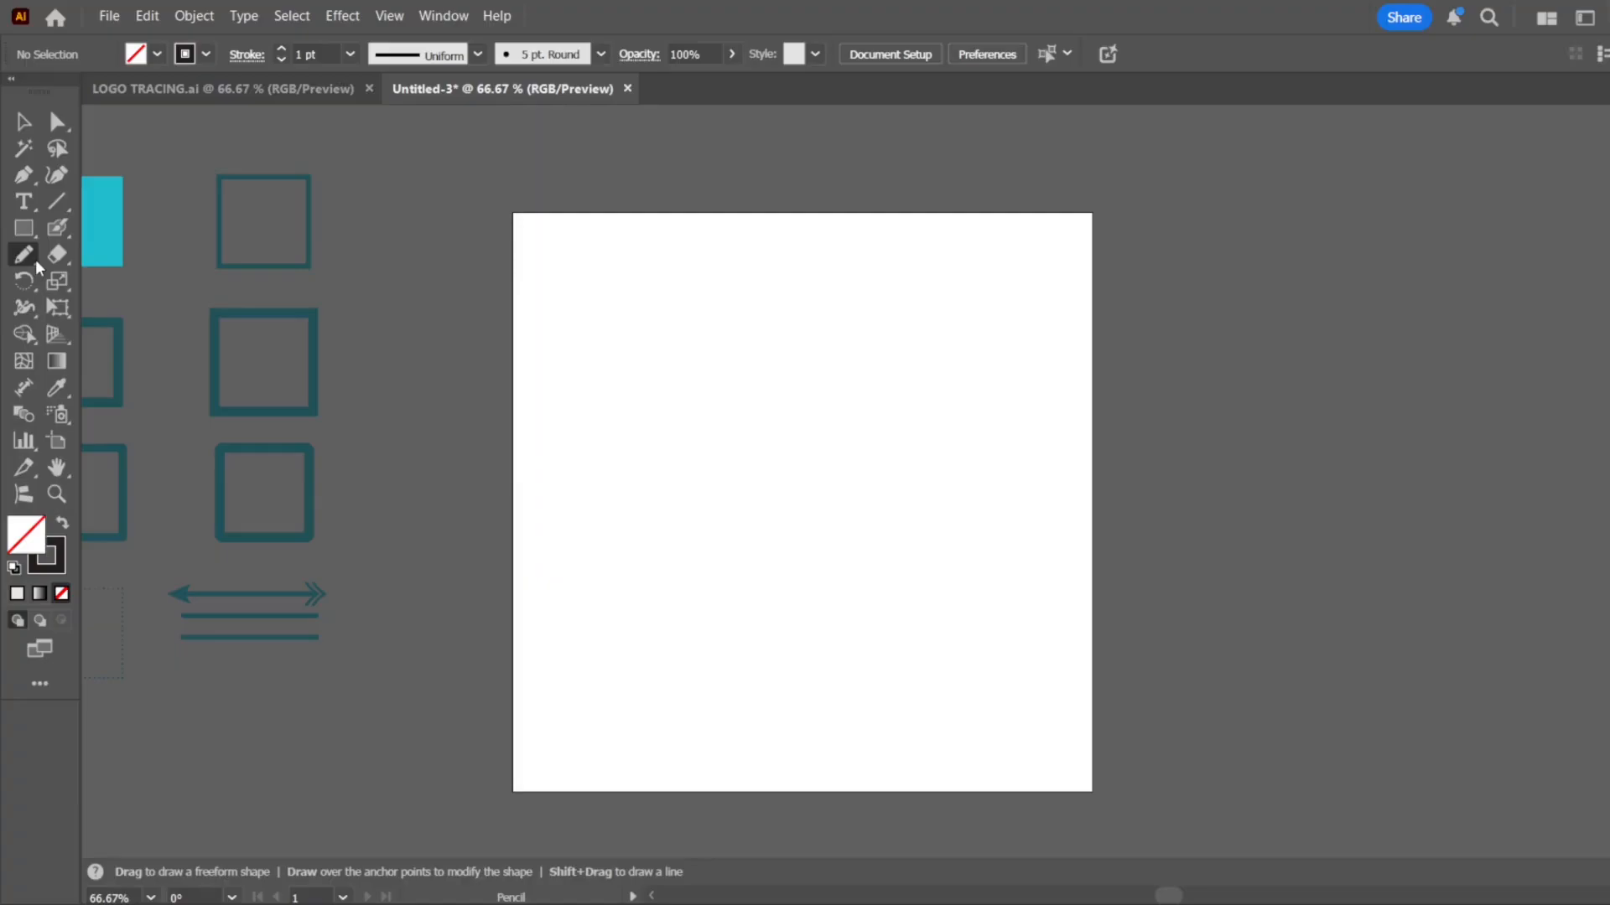
{"action": "left_click", "coordinate": [54, 224]}
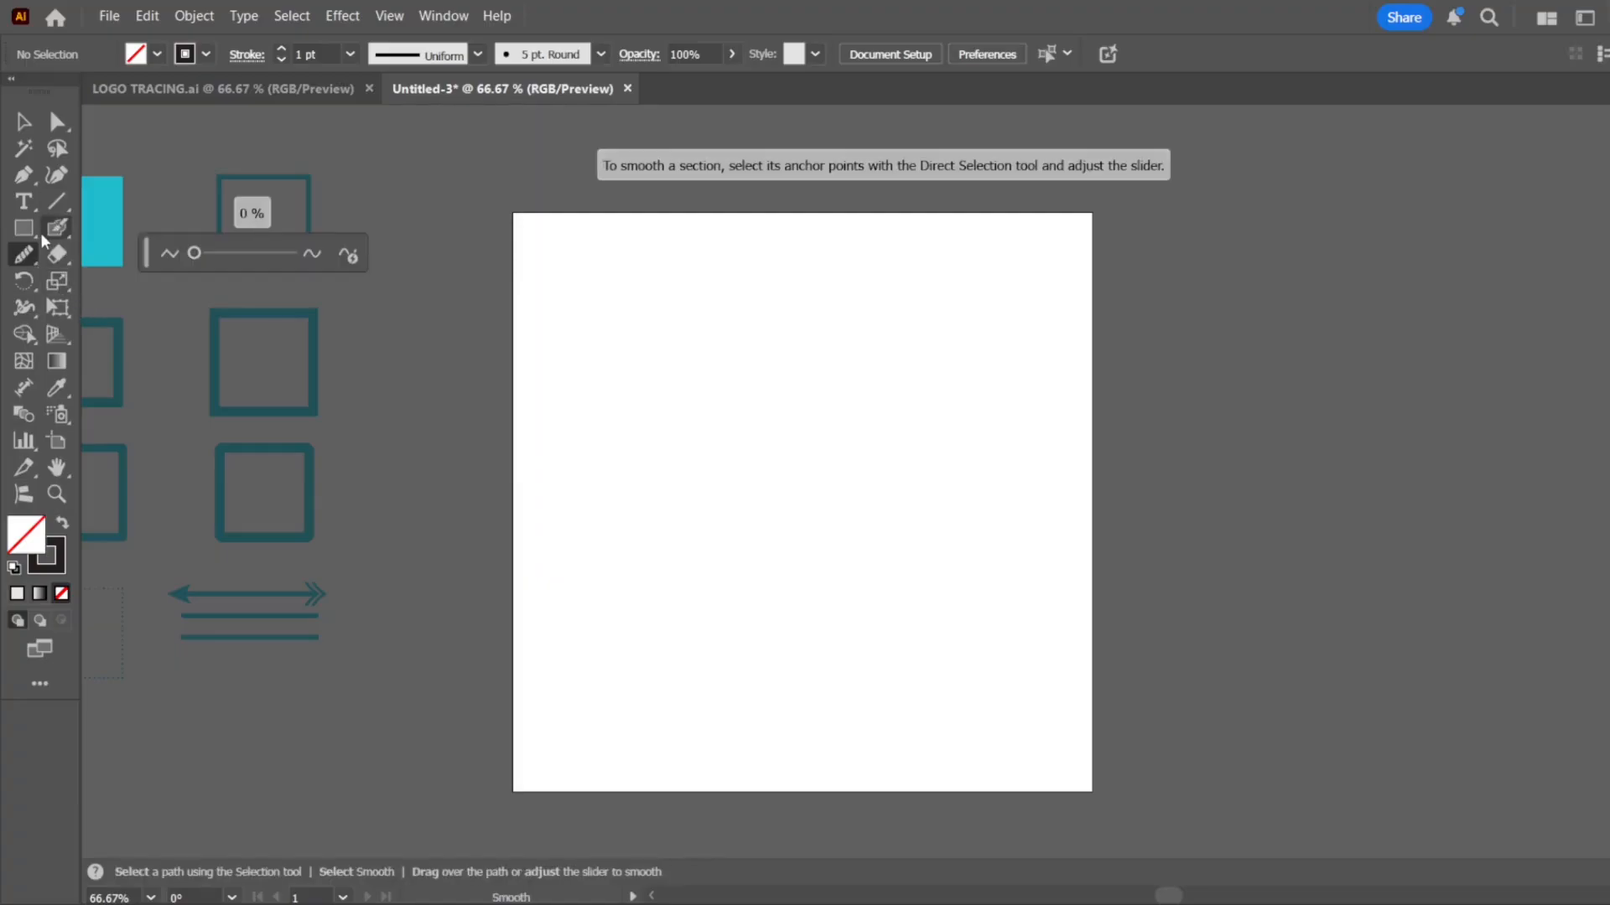
Draw a closed, irregular six-point polygon with straight sides across the artboard using the Pen tool
{"action": "key", "text": "p"}
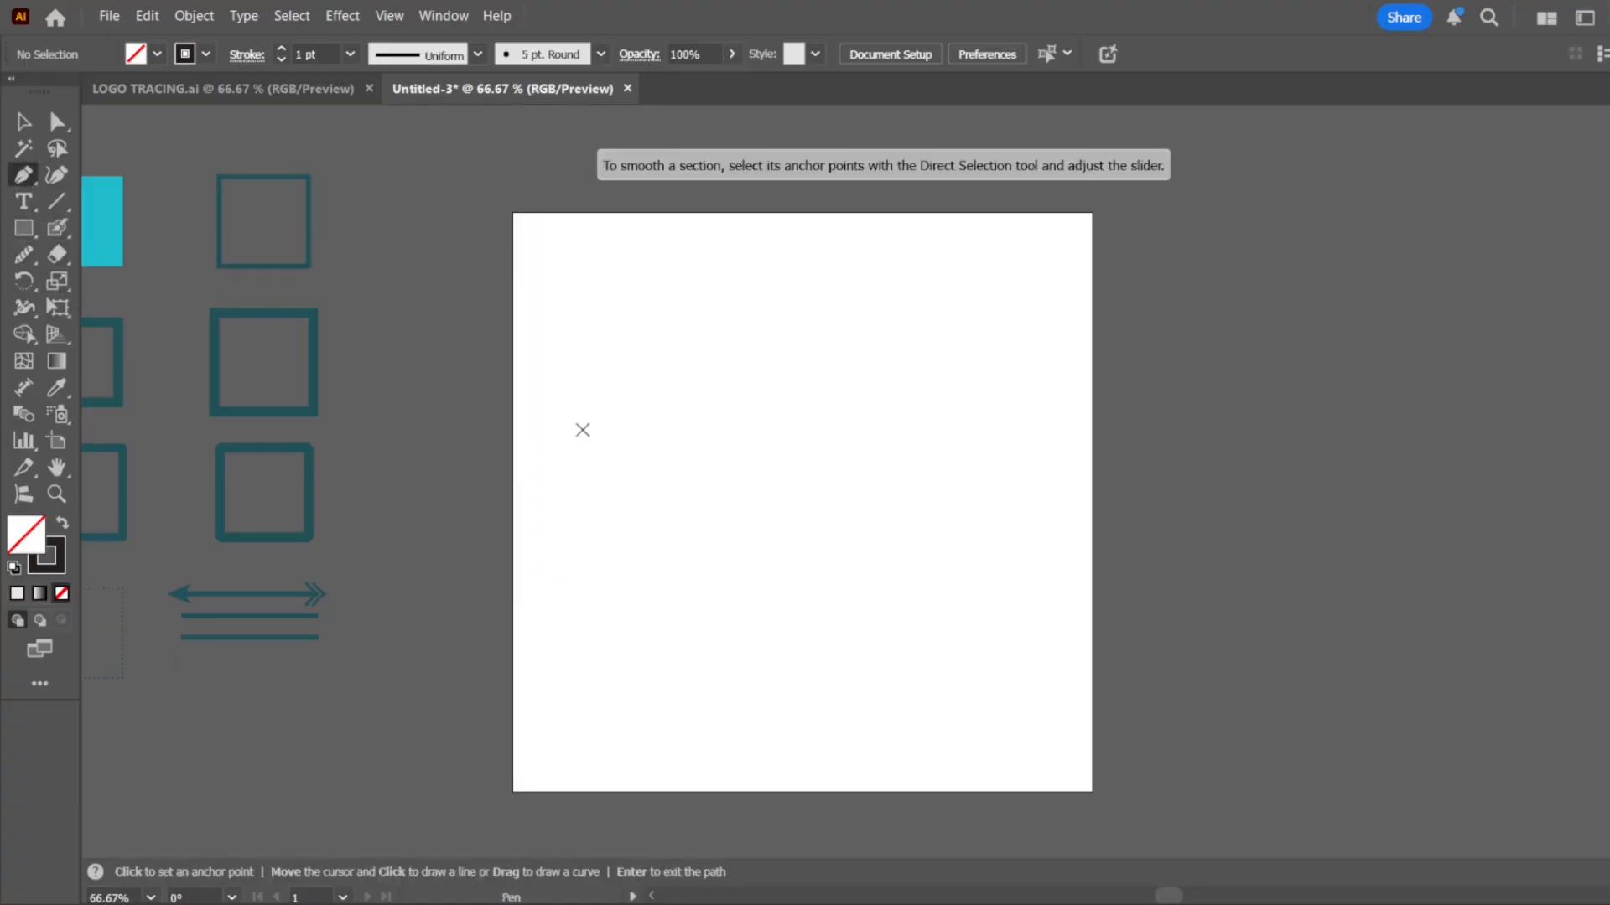
{"action": "left_click", "coordinate": [583, 430]}
{"action": "left_click", "coordinate": [830, 309]}
{"action": "left_click", "coordinate": [1007, 525]}
{"action": "left_click", "coordinate": [849, 666]}
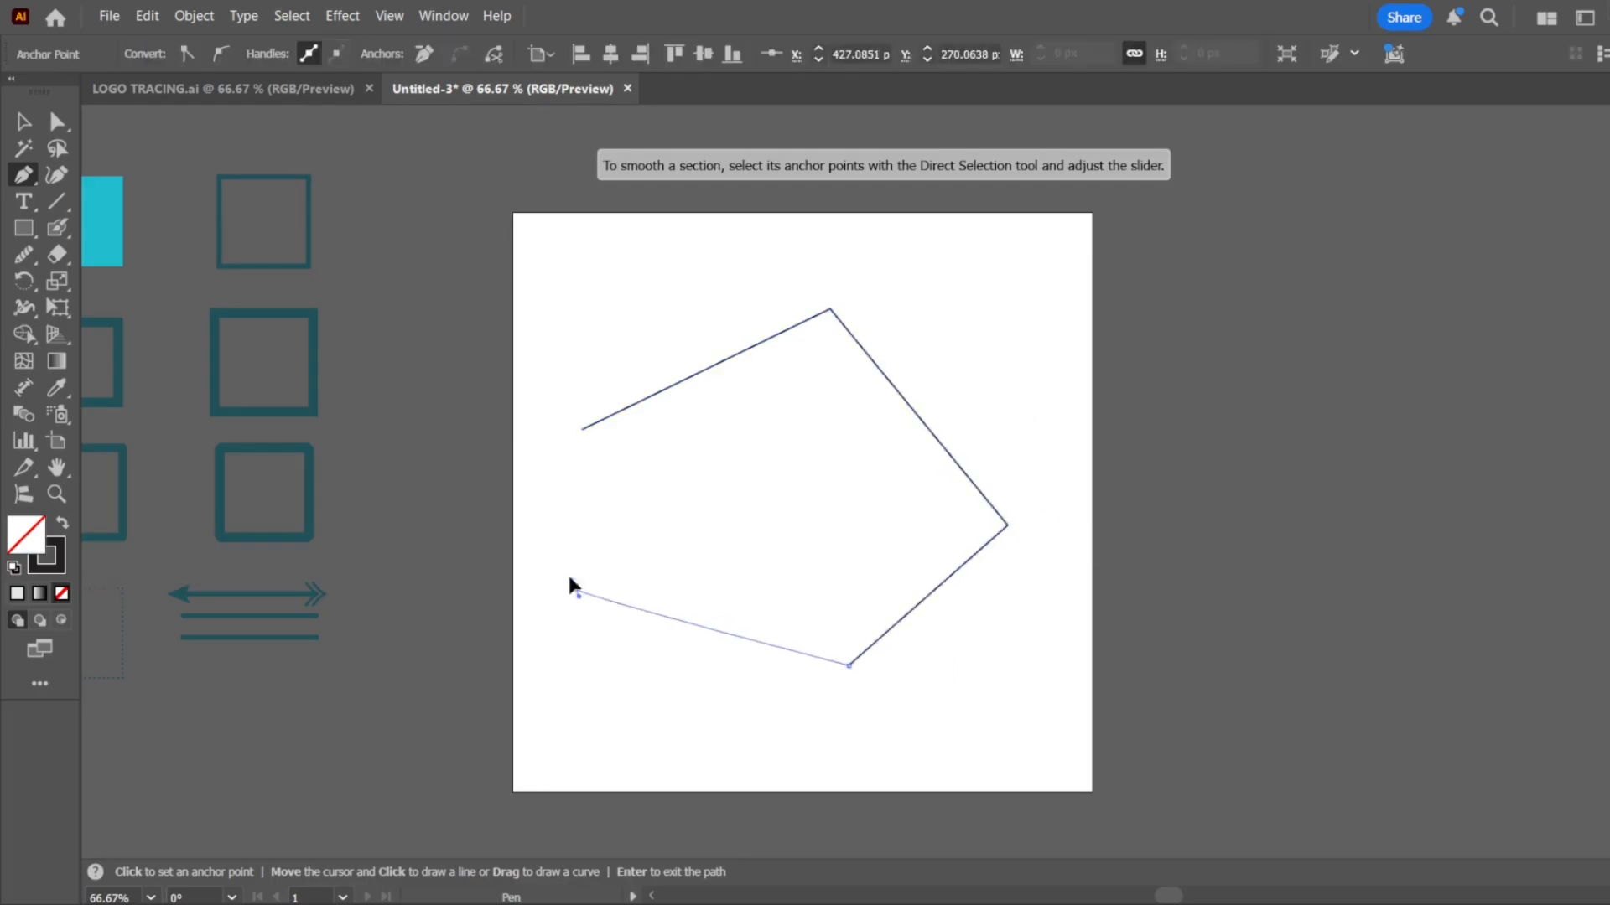
{"action": "left_click", "coordinate": [576, 589]}
{"action": "left_click", "coordinate": [575, 478]}
{"action": "left_click", "coordinate": [582, 430]}
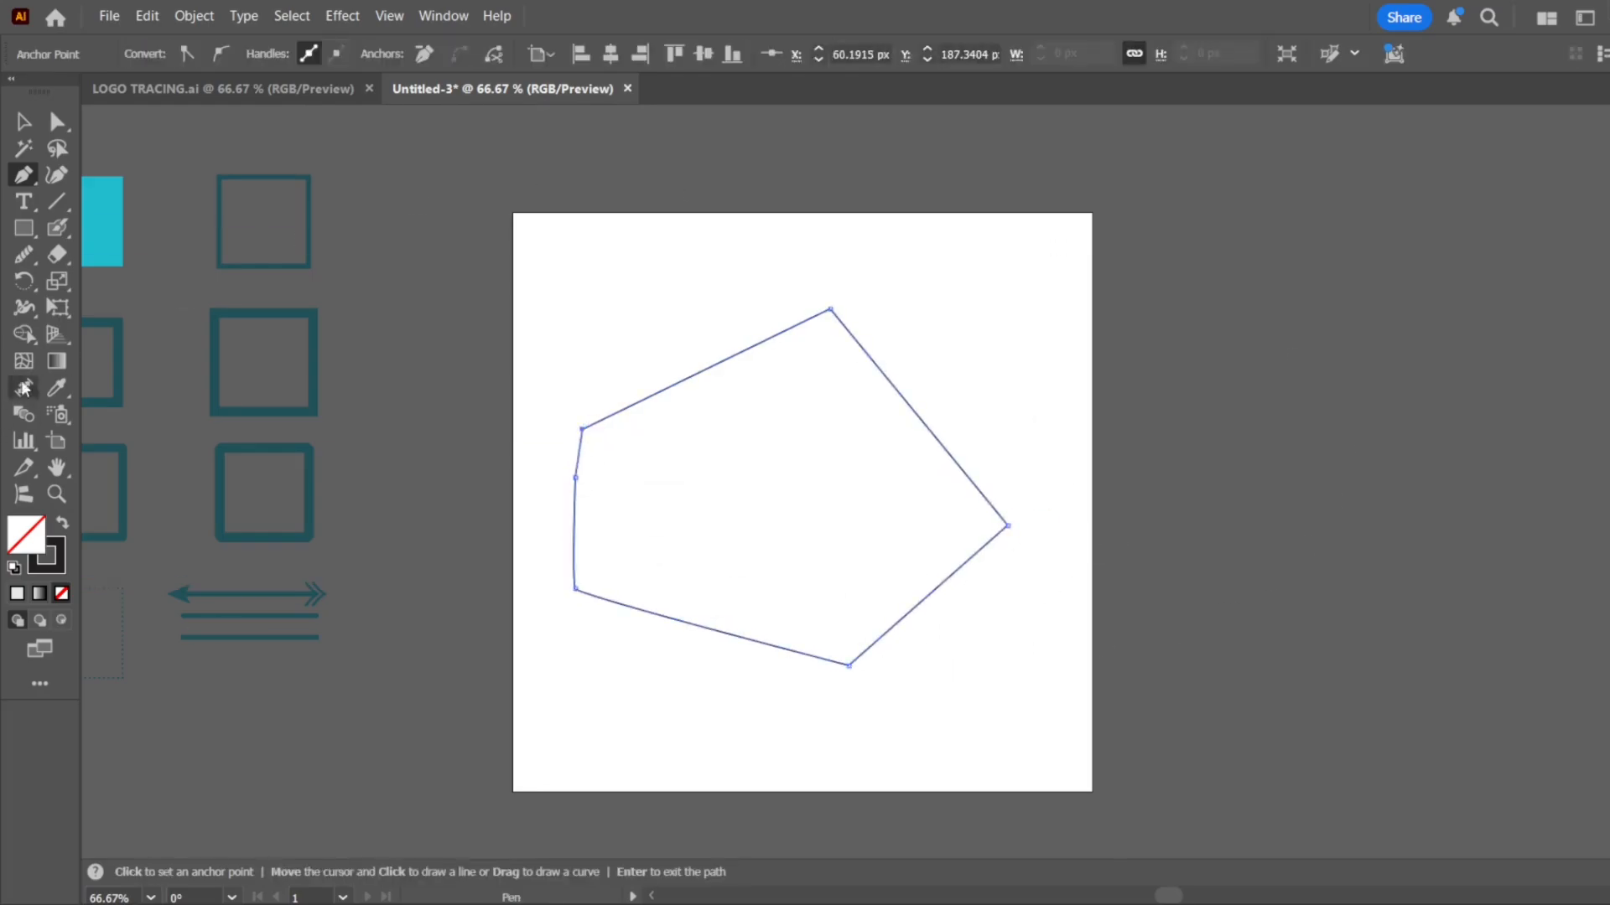
Round off the polygon's top corner with the Smooth tool
{"action": "left_click", "coordinate": [23, 254]}
{"action": "mouse_move", "coordinate": [831, 300]}
{"action": "left_mouse_down"}
{"action": "mouse_move", "coordinate": [783, 329]}
{"action": "mouse_move", "coordinate": [854, 333]}
{"action": "left_mouse_up"}
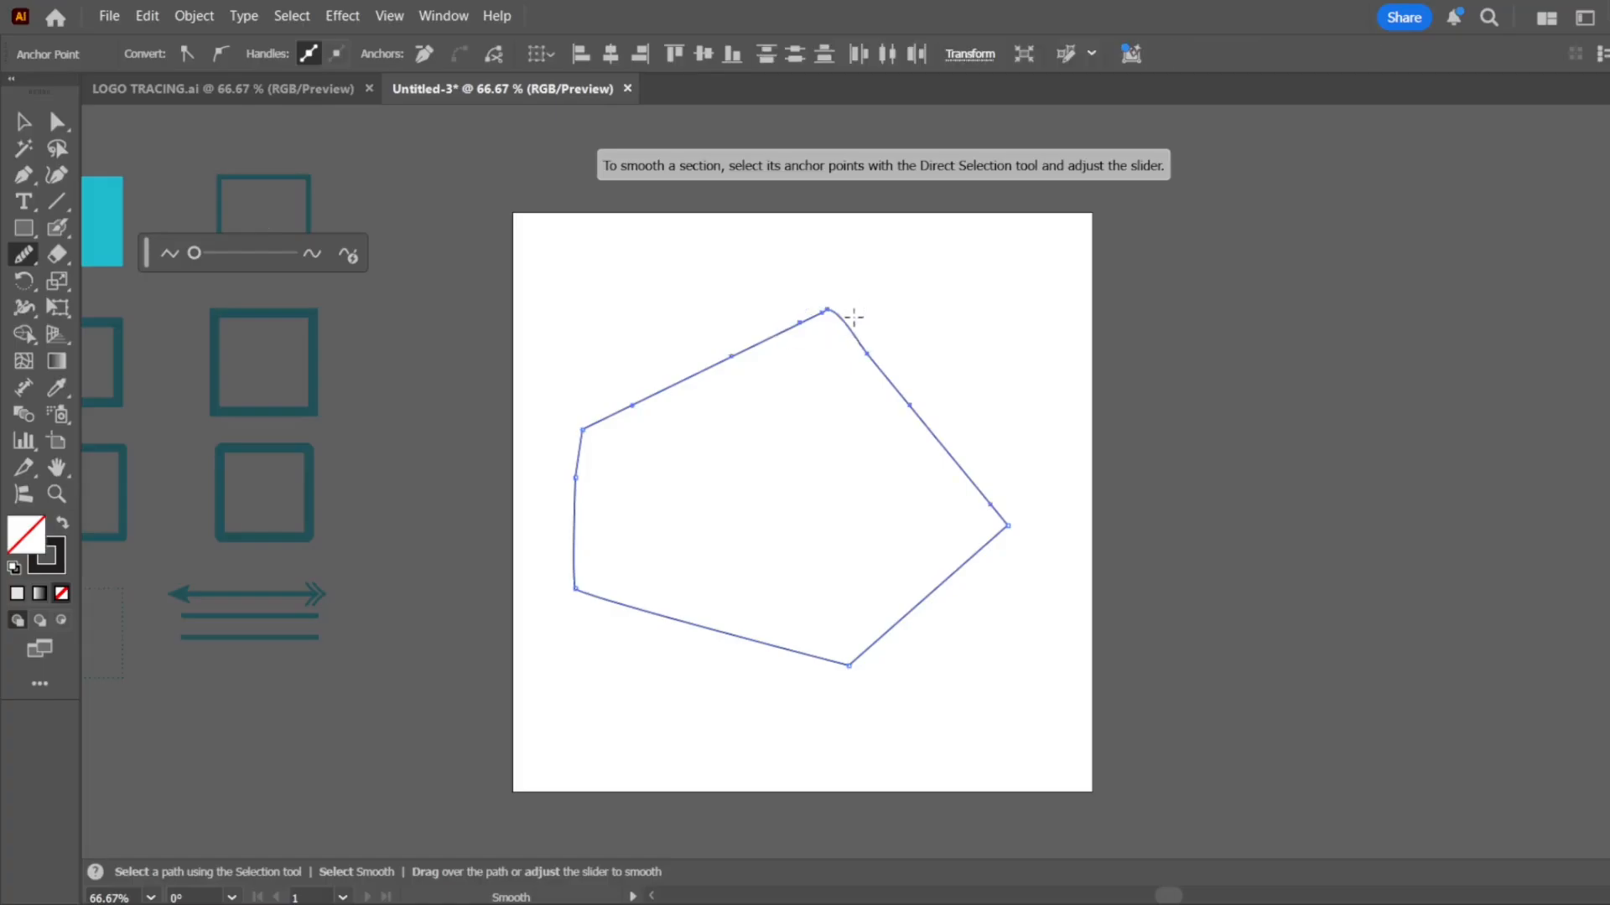
{"action": "scroll", "coordinate": [854, 317], "scroll_direction": "up", "scroll_amount": 3}
{"action": "mouse_move", "coordinate": [825, 245]}
{"action": "left_mouse_down"}
{"action": "mouse_move", "coordinate": [748, 284]}
{"action": "mouse_move", "coordinate": [810, 392]}
{"action": "mouse_move", "coordinate": [831, 241]}
{"action": "mouse_move", "coordinate": [778, 420]}
{"action": "mouse_move", "coordinate": [915, 428]}
{"action": "mouse_move", "coordinate": [855, 329]}
{"action": "mouse_move", "coordinate": [796, 317]}
{"action": "left_mouse_up"}
Smooth the polygon's rightmost corner with repeated Smooth tool strokes
{"action": "scroll", "coordinate": [796, 324], "scroll_direction": "down", "scroll_amount": 4}
{"action": "scroll", "coordinate": [974, 518], "scroll_direction": "up", "scroll_amount": 3}
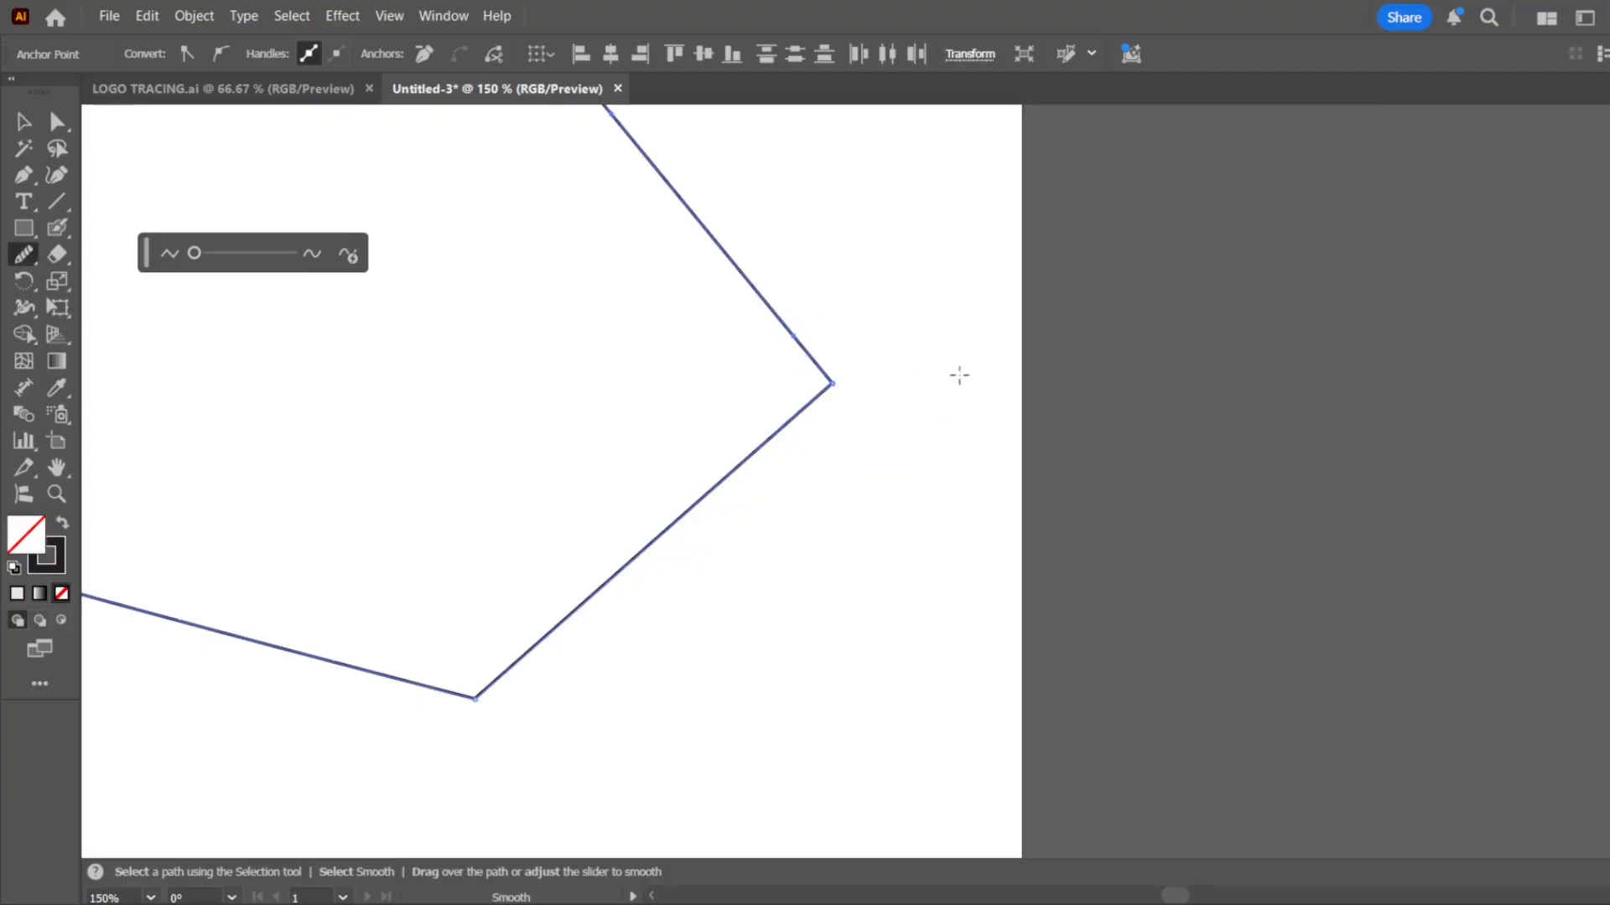
{"action": "left_click_drag", "start_coordinate": [869, 374], "coordinate": [772, 406]}
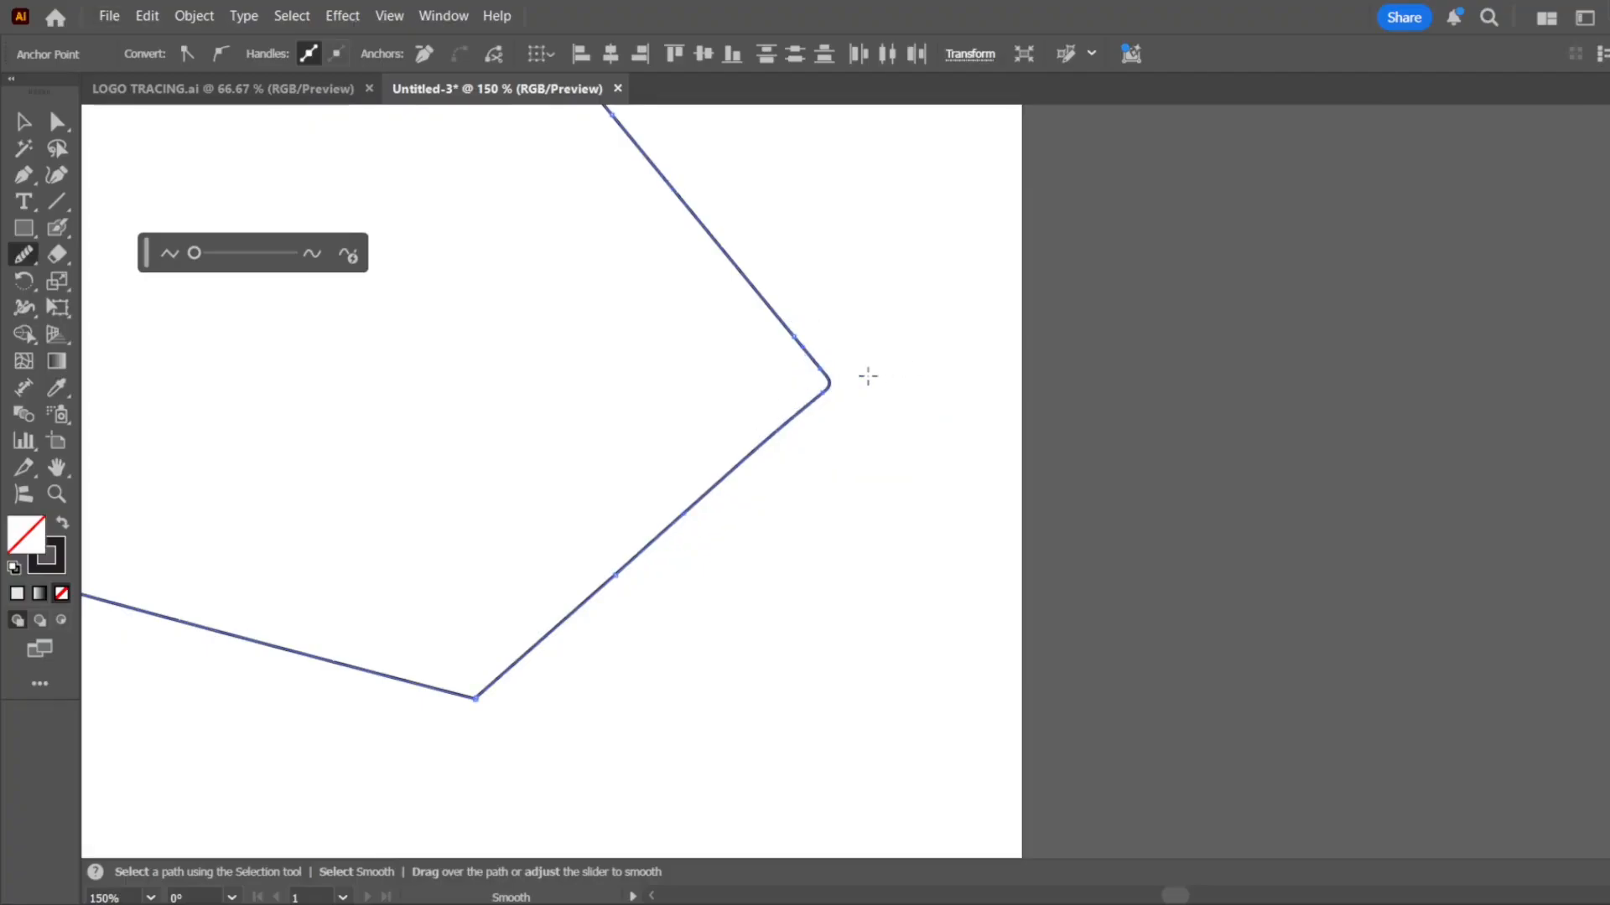
{"action": "mouse_move", "coordinate": [867, 376]}
{"action": "left_mouse_down"}
{"action": "mouse_move", "coordinate": [737, 414]}
{"action": "mouse_move", "coordinate": [755, 409]}
{"action": "left_mouse_up"}
{"action": "scroll", "coordinate": [788, 386], "scroll_direction": "up", "scroll_amount": 4}
{"action": "mouse_move", "coordinate": [1046, 331]}
{"action": "left_mouse_down"}
{"action": "mouse_move", "coordinate": [861, 414]}
{"action": "mouse_move", "coordinate": [898, 406]}
{"action": "left_mouse_up"}
Smooth the polygon's bottom corner with short Smooth tool strokes
{"action": "scroll", "coordinate": [1056, 369], "scroll_direction": "down", "scroll_amount": 4}
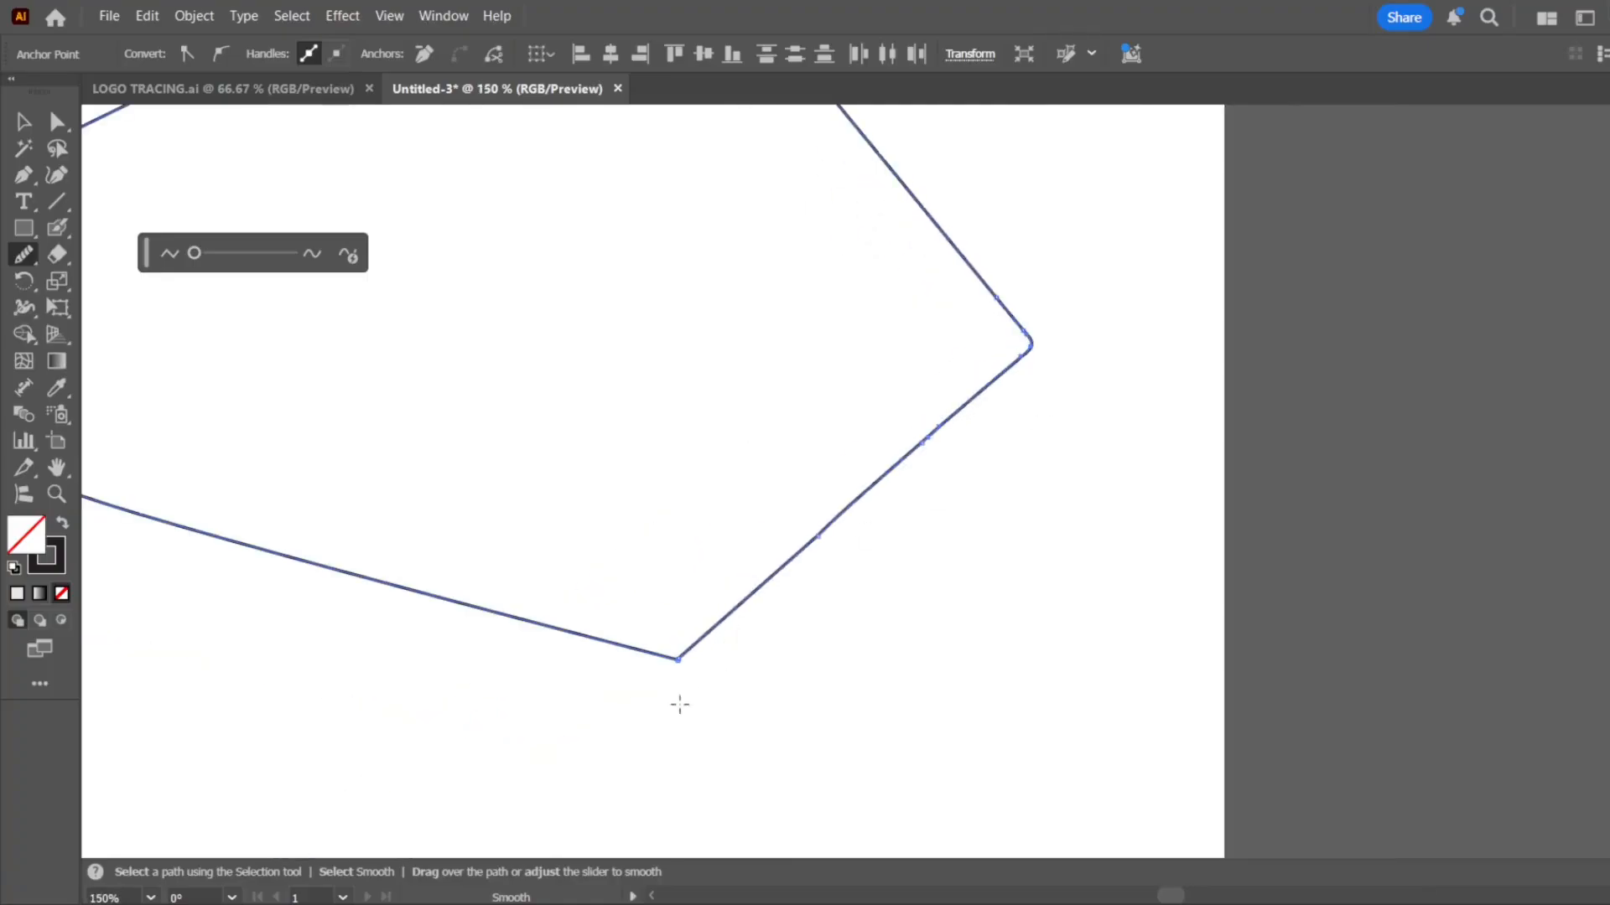
{"action": "scroll", "coordinate": [680, 705], "scroll_direction": "up", "scroll_amount": 8}
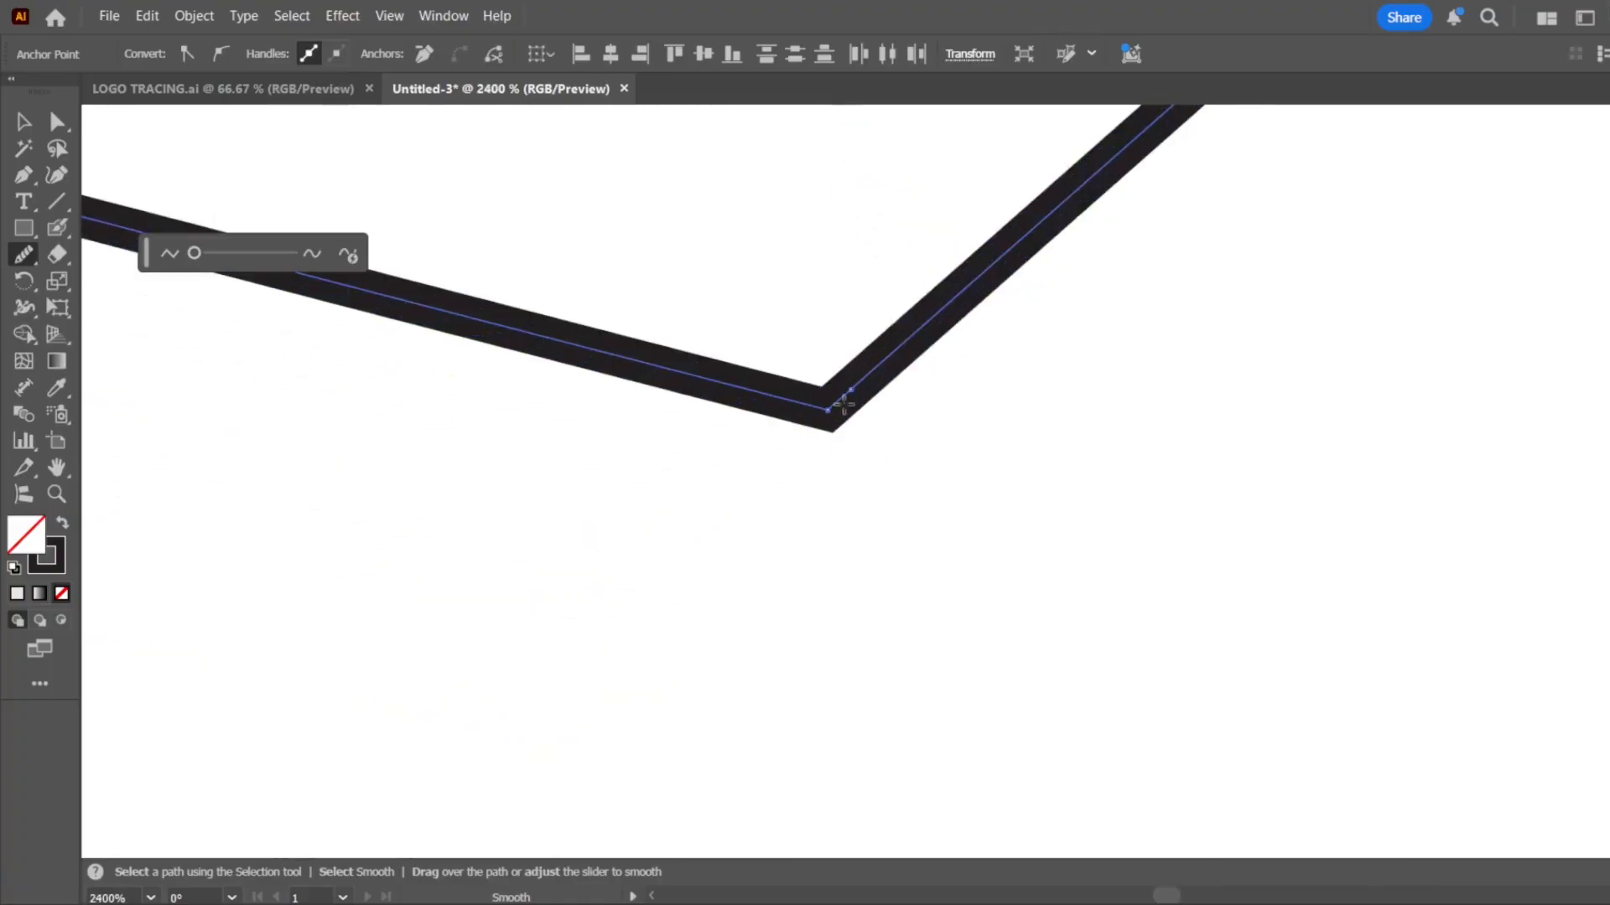
{"action": "mouse_move", "coordinate": [880, 359]}
{"action": "left_mouse_down"}
{"action": "mouse_move", "coordinate": [789, 433]}
{"action": "mouse_move", "coordinate": [770, 376]}
{"action": "left_mouse_up"}
{"action": "mouse_move", "coordinate": [805, 384]}
{"action": "left_mouse_down"}
{"action": "mouse_move", "coordinate": [805, 439]}
{"action": "mouse_move", "coordinate": [794, 369]}
{"action": "mouse_move", "coordinate": [755, 359]}
{"action": "mouse_move", "coordinate": [814, 401]}
{"action": "left_mouse_up"}
Smooth the polygon's lower-left corner and the adjoining bottom edge with the Smooth tool
{"action": "scroll", "coordinate": [863, 503], "scroll_direction": "down", "scroll_amount": 3}
{"action": "scroll", "coordinate": [866, 531], "scroll_direction": "down", "scroll_amount": 7}
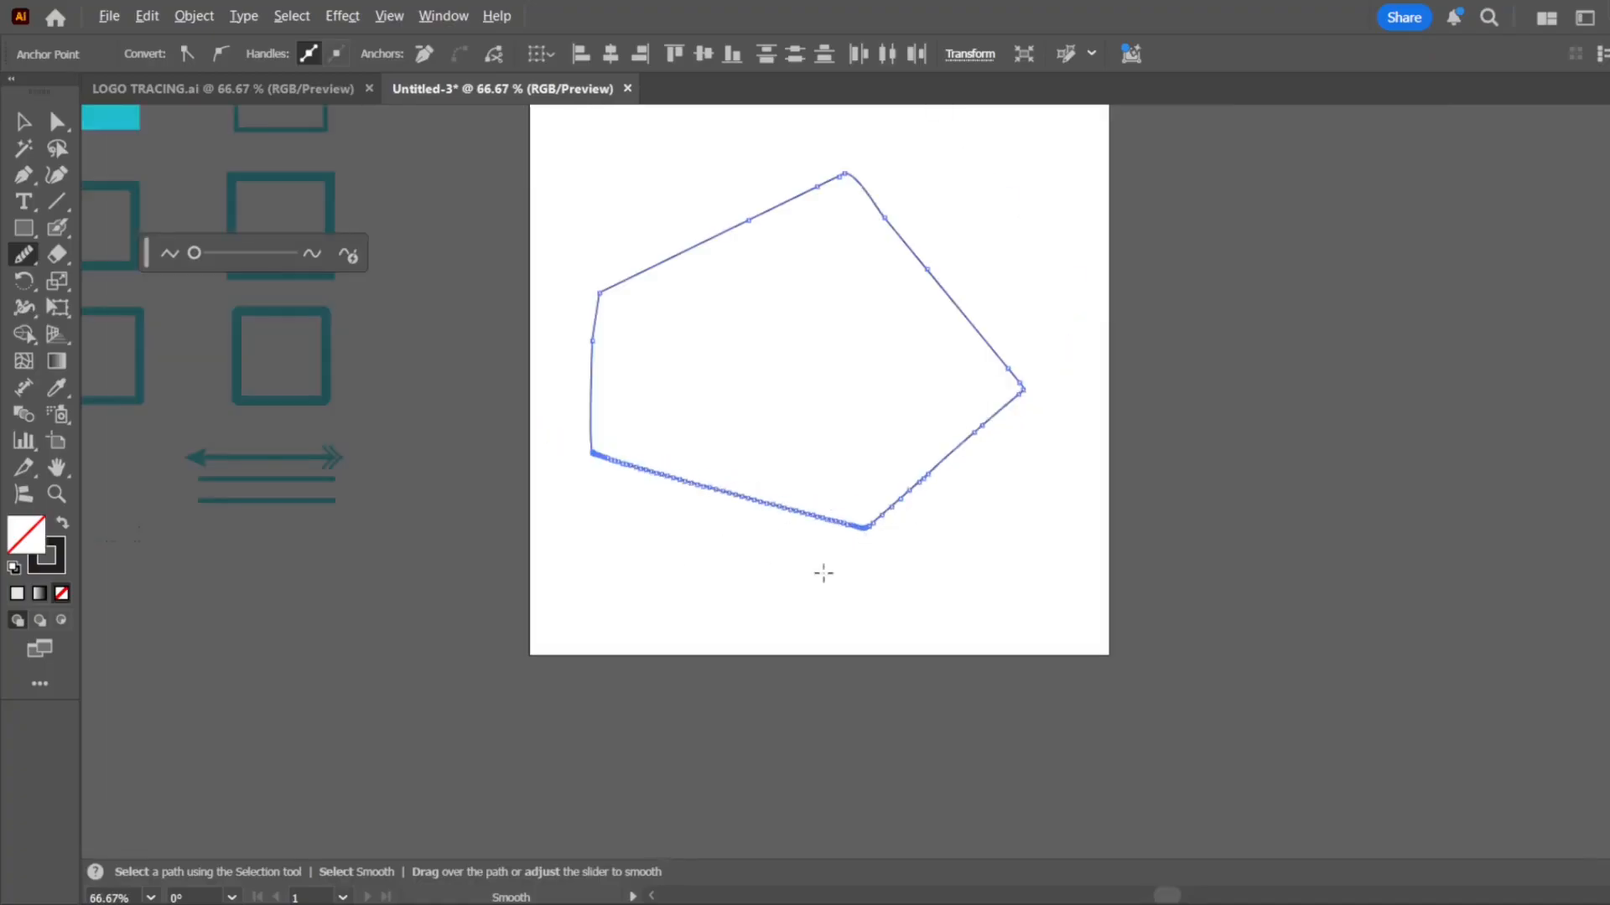
{"action": "scroll", "coordinate": [830, 532], "scroll_direction": "up", "scroll_amount": 8}
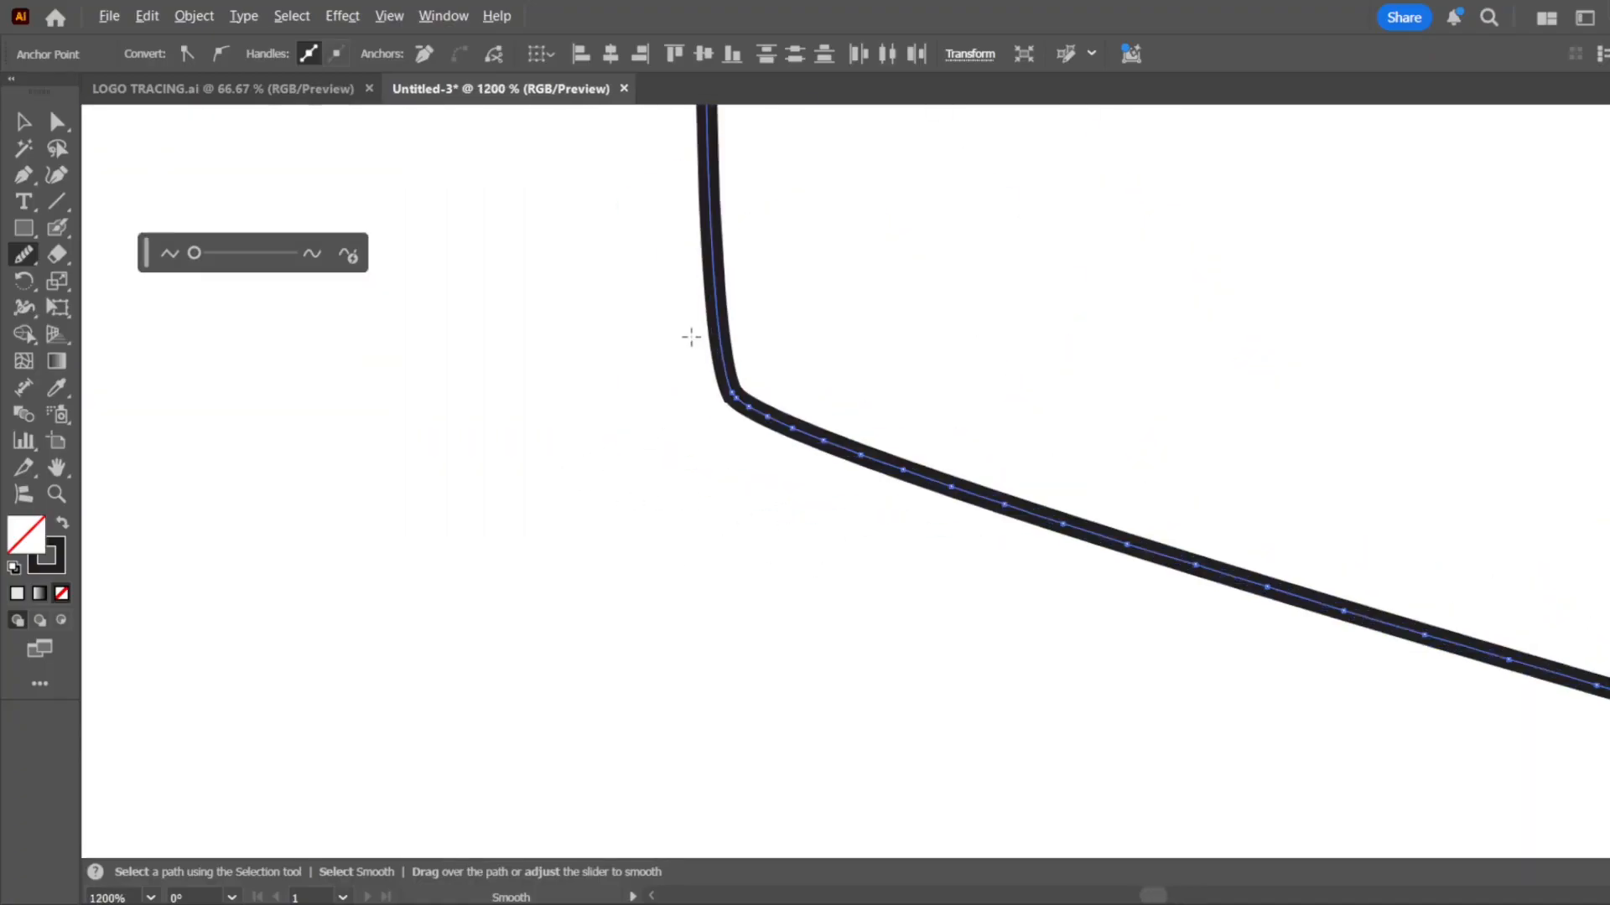
{"action": "mouse_move", "coordinate": [690, 333]}
{"action": "left_mouse_down"}
{"action": "mouse_move", "coordinate": [705, 497]}
{"action": "mouse_move", "coordinate": [795, 377]}
{"action": "mouse_move", "coordinate": [624, 403]}
{"action": "mouse_move", "coordinate": [811, 401]}
{"action": "mouse_move", "coordinate": [713, 385]}
{"action": "mouse_move", "coordinate": [740, 369]}
{"action": "mouse_move", "coordinate": [702, 384]}
{"action": "mouse_move", "coordinate": [687, 373]}
{"action": "mouse_move", "coordinate": [728, 369]}
{"action": "left_mouse_up"}
{"action": "mouse_move", "coordinate": [718, 360]}
{"action": "left_mouse_down"}
{"action": "mouse_move", "coordinate": [728, 392]}
{"action": "mouse_move", "coordinate": [841, 460]}
{"action": "mouse_move", "coordinate": [1208, 531]}
{"action": "mouse_move", "coordinate": [1328, 578]}
{"action": "left_mouse_up"}
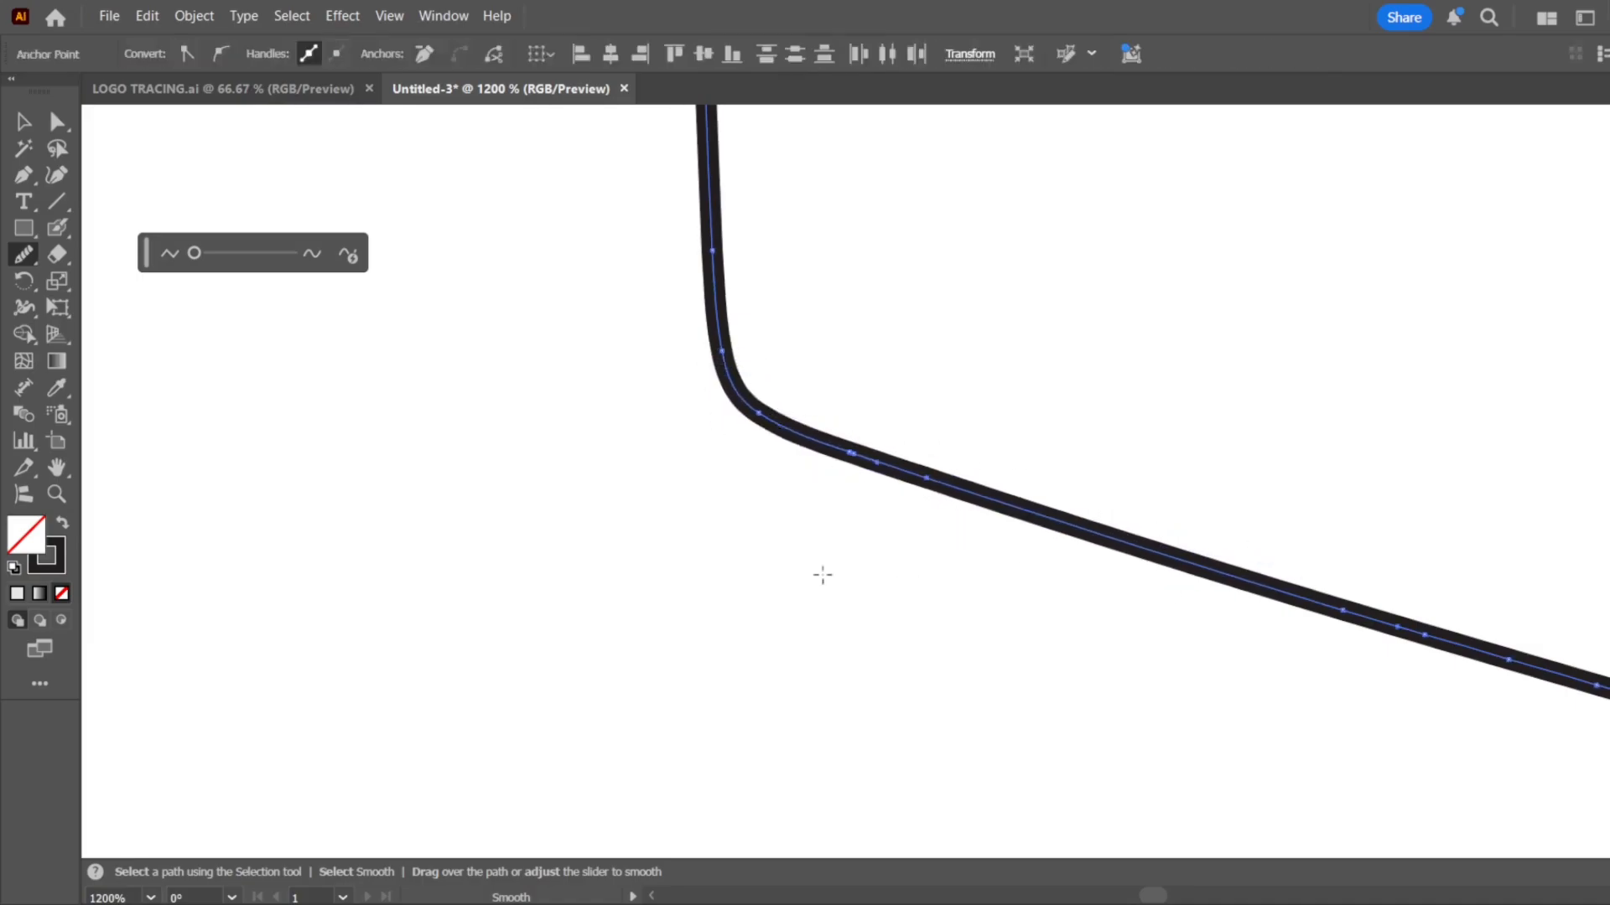
{"action": "scroll", "coordinate": [500, 506], "scroll_direction": "down", "scroll_amount": 8}
{"action": "scroll", "coordinate": [584, 499], "scroll_direction": "up", "scroll_amount": 1}
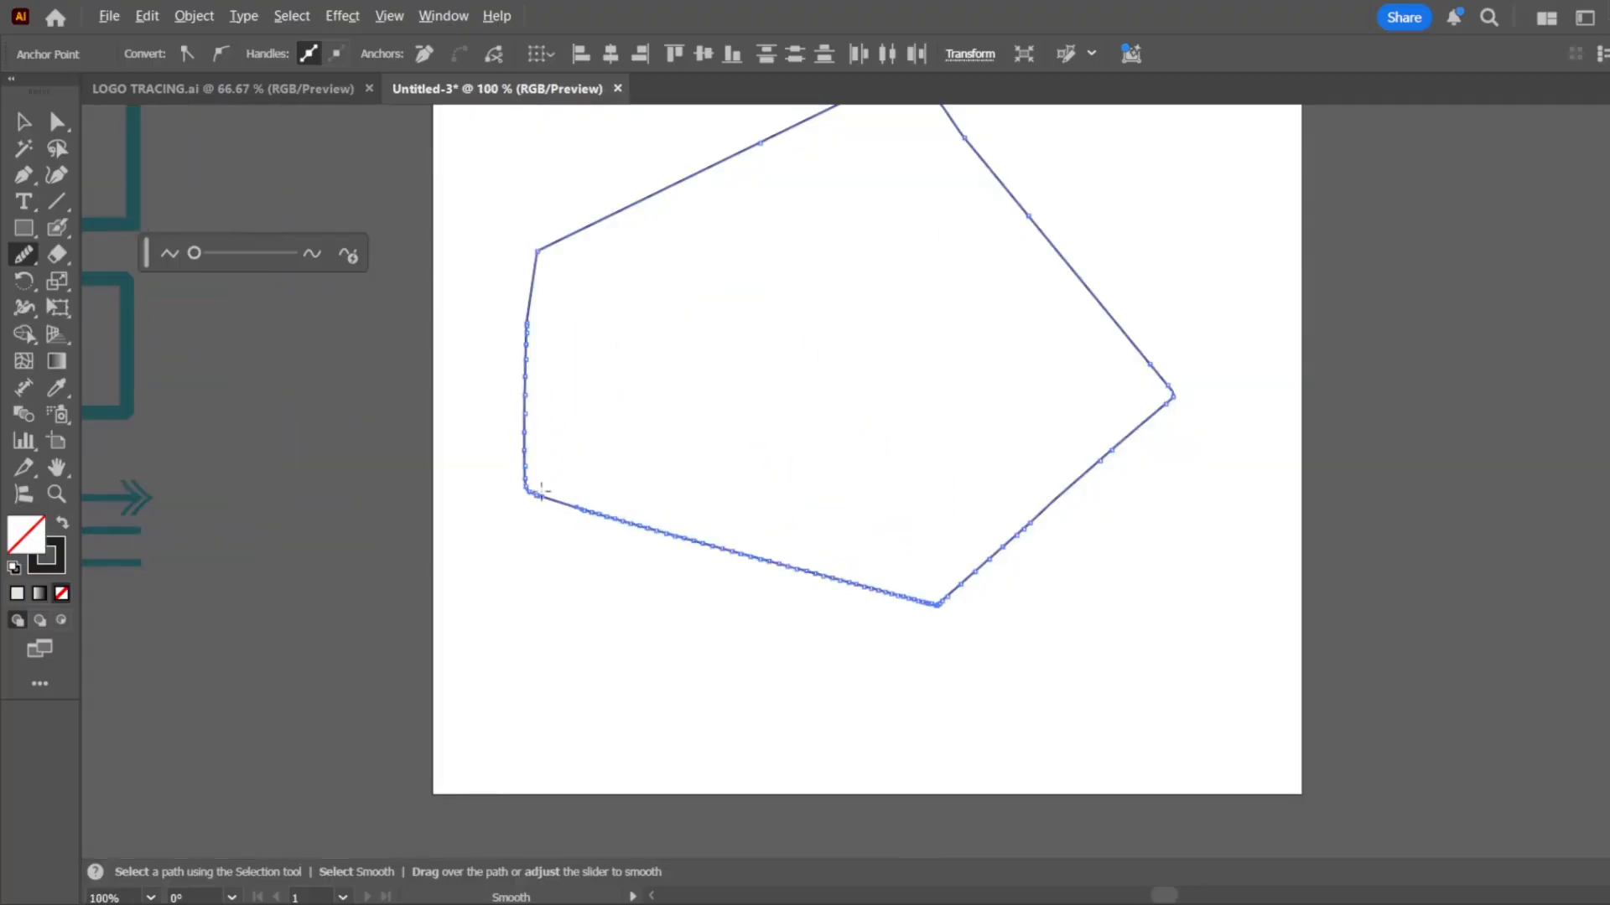
{"action": "scroll", "coordinate": [541, 491], "scroll_direction": "up", "scroll_amount": 2}
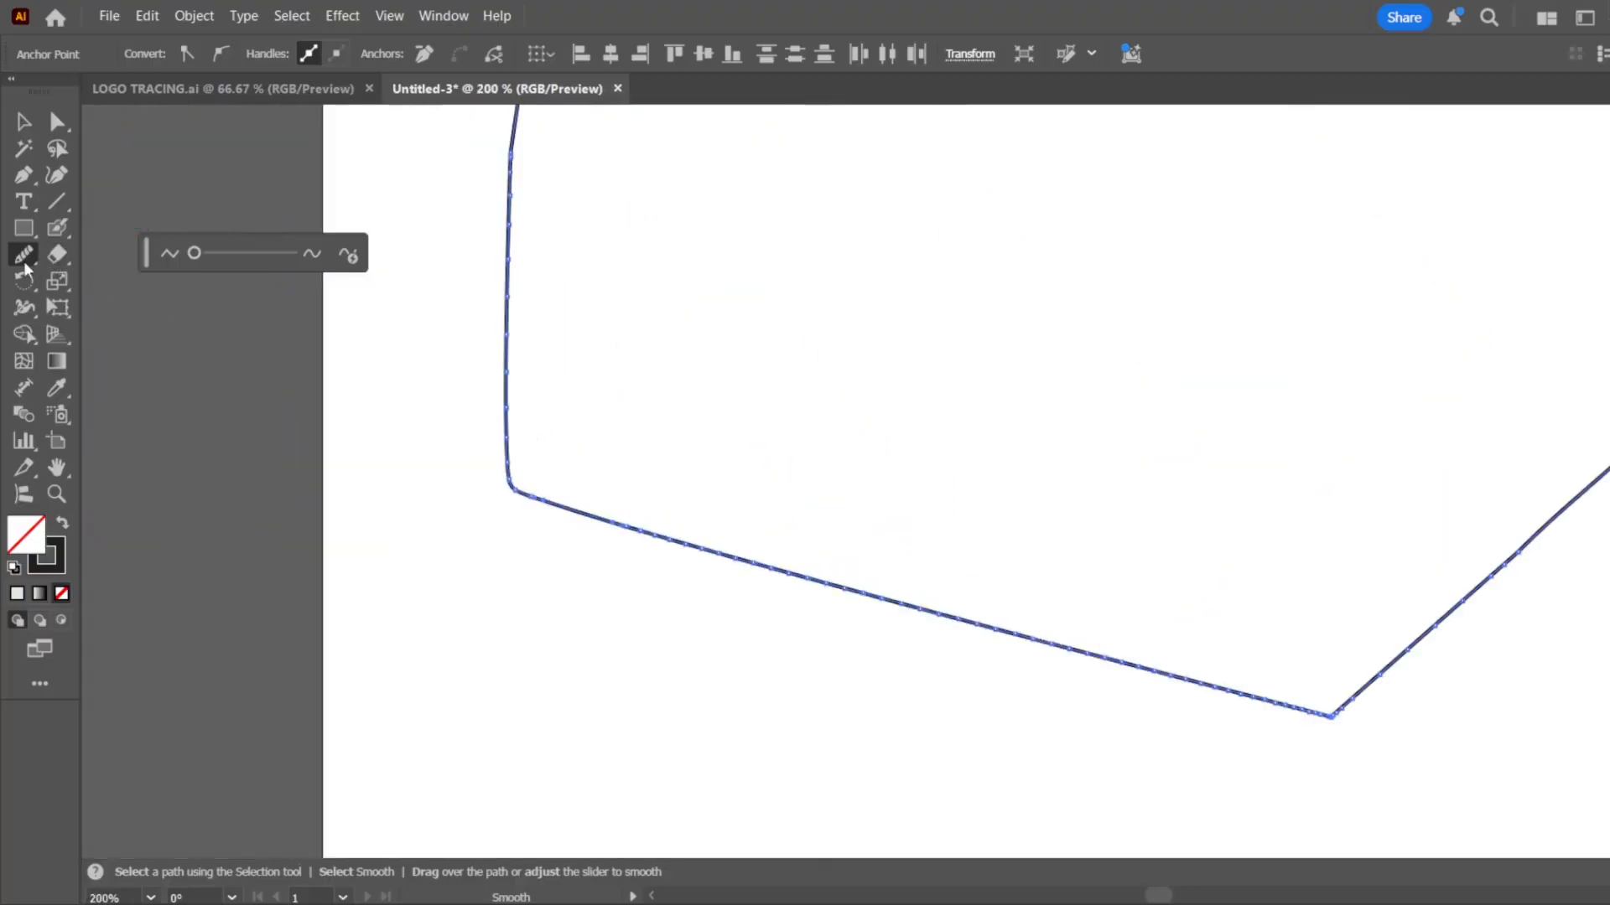
Select the polygon and erase its upper-right side with the Path Eraser tool, leaving an open path
{"action": "scroll", "coordinate": [566, 556], "scroll_direction": "down", "scroll_amount": 4}
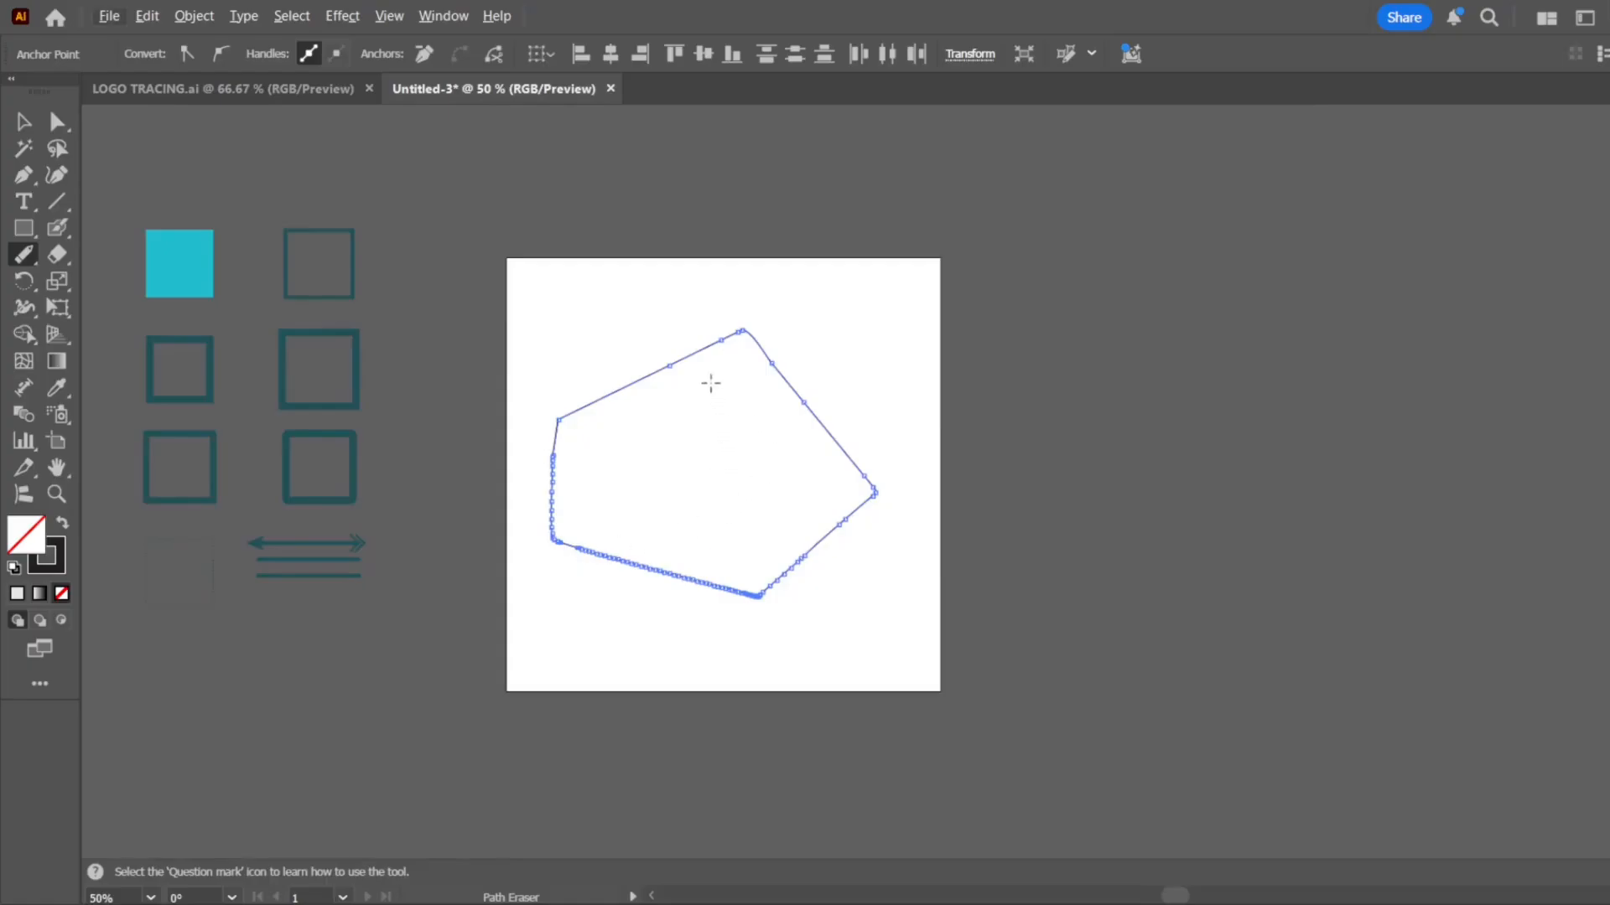
{"action": "mouse_move", "coordinate": [682, 320]}
{"action": "left_mouse_down"}
{"action": "mouse_move", "coordinate": [656, 456]}
{"action": "mouse_move", "coordinate": [601, 496]}
{"action": "left_mouse_up"}
{"action": "left_click", "coordinate": [25, 123]}
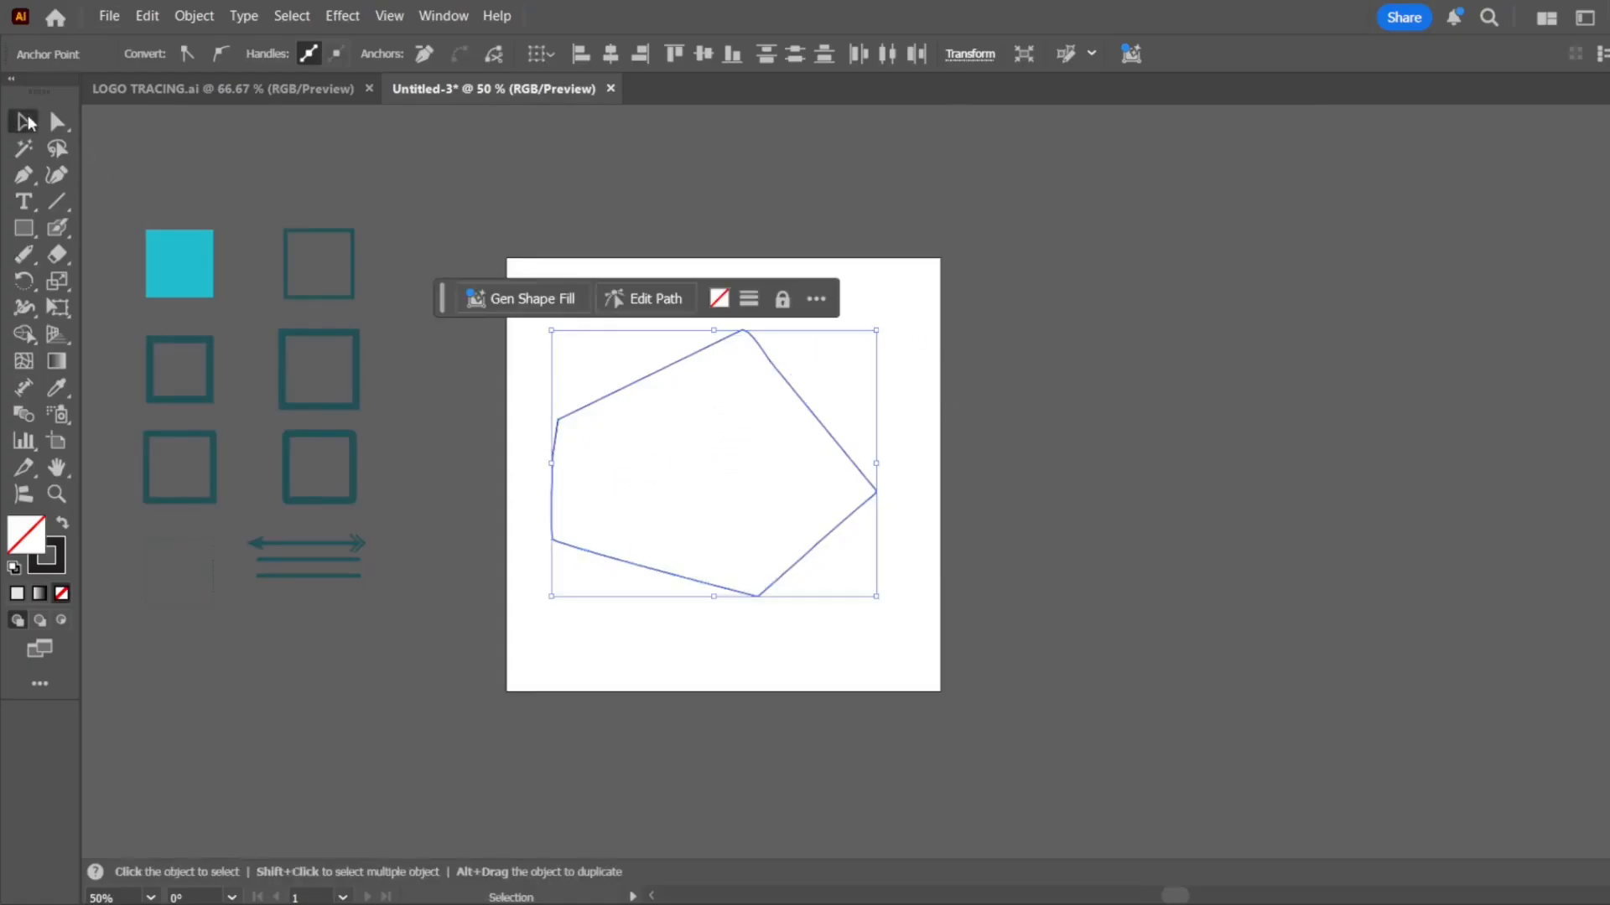
{"action": "left_click", "coordinate": [23, 254]}
{"action": "left_click_drag", "start_coordinate": [515, 346], "coordinate": [671, 476]}
{"action": "left_click_drag", "start_coordinate": [743, 331], "coordinate": [830, 553]}
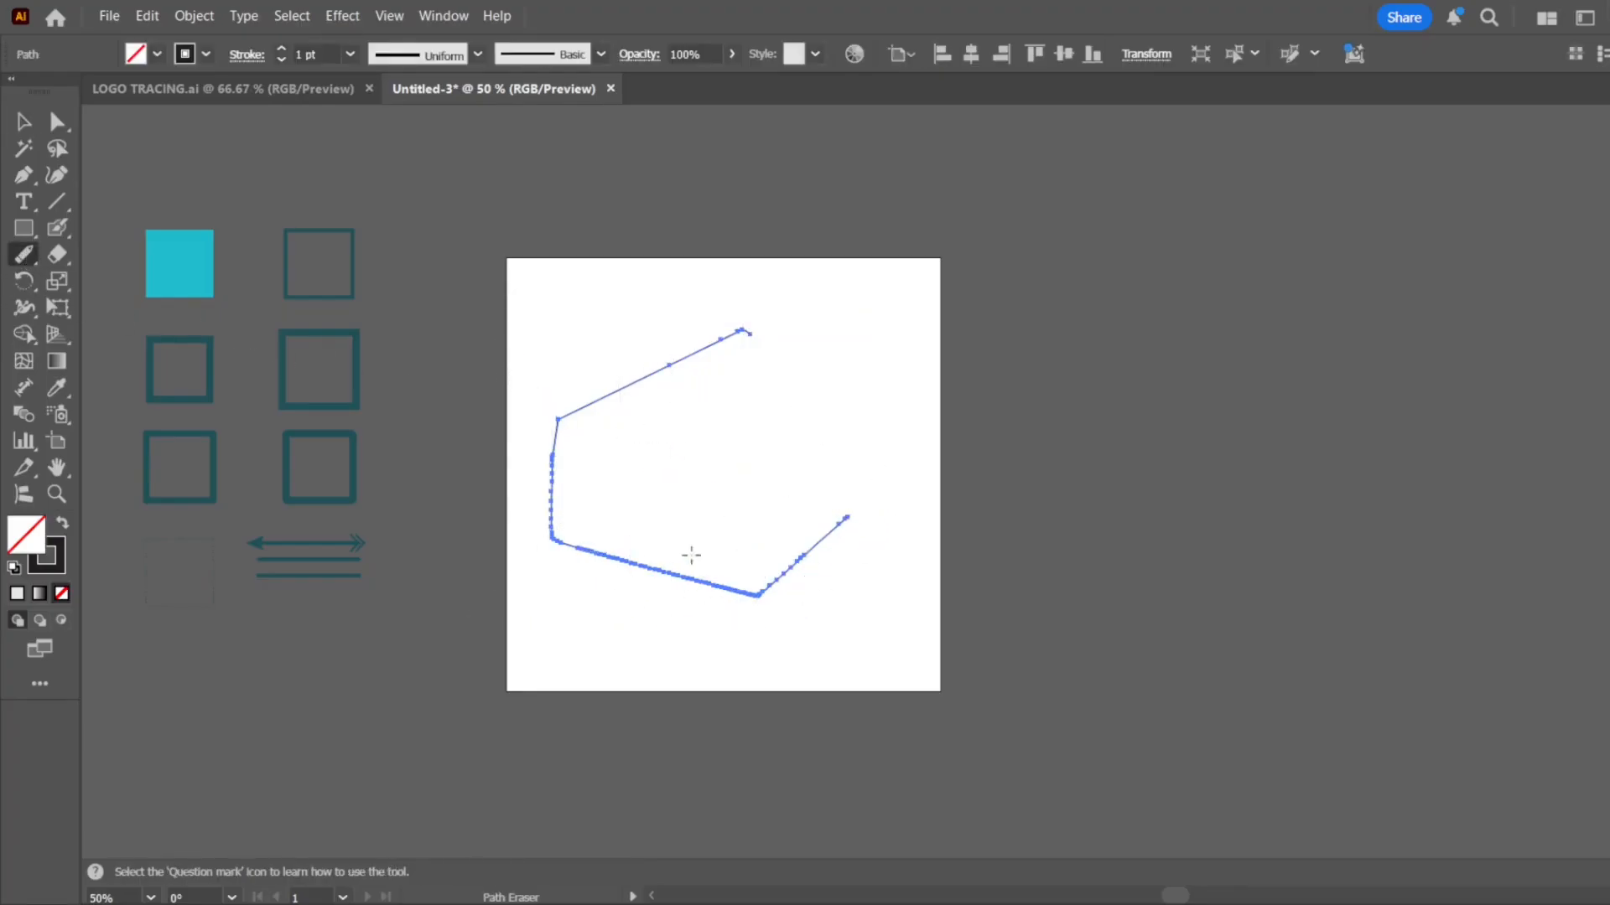
Move the partly erased polygon off the artboard to the empty canvas on its right
{"action": "left_click", "coordinate": [24, 122]}
{"action": "left_click", "coordinate": [646, 376]}
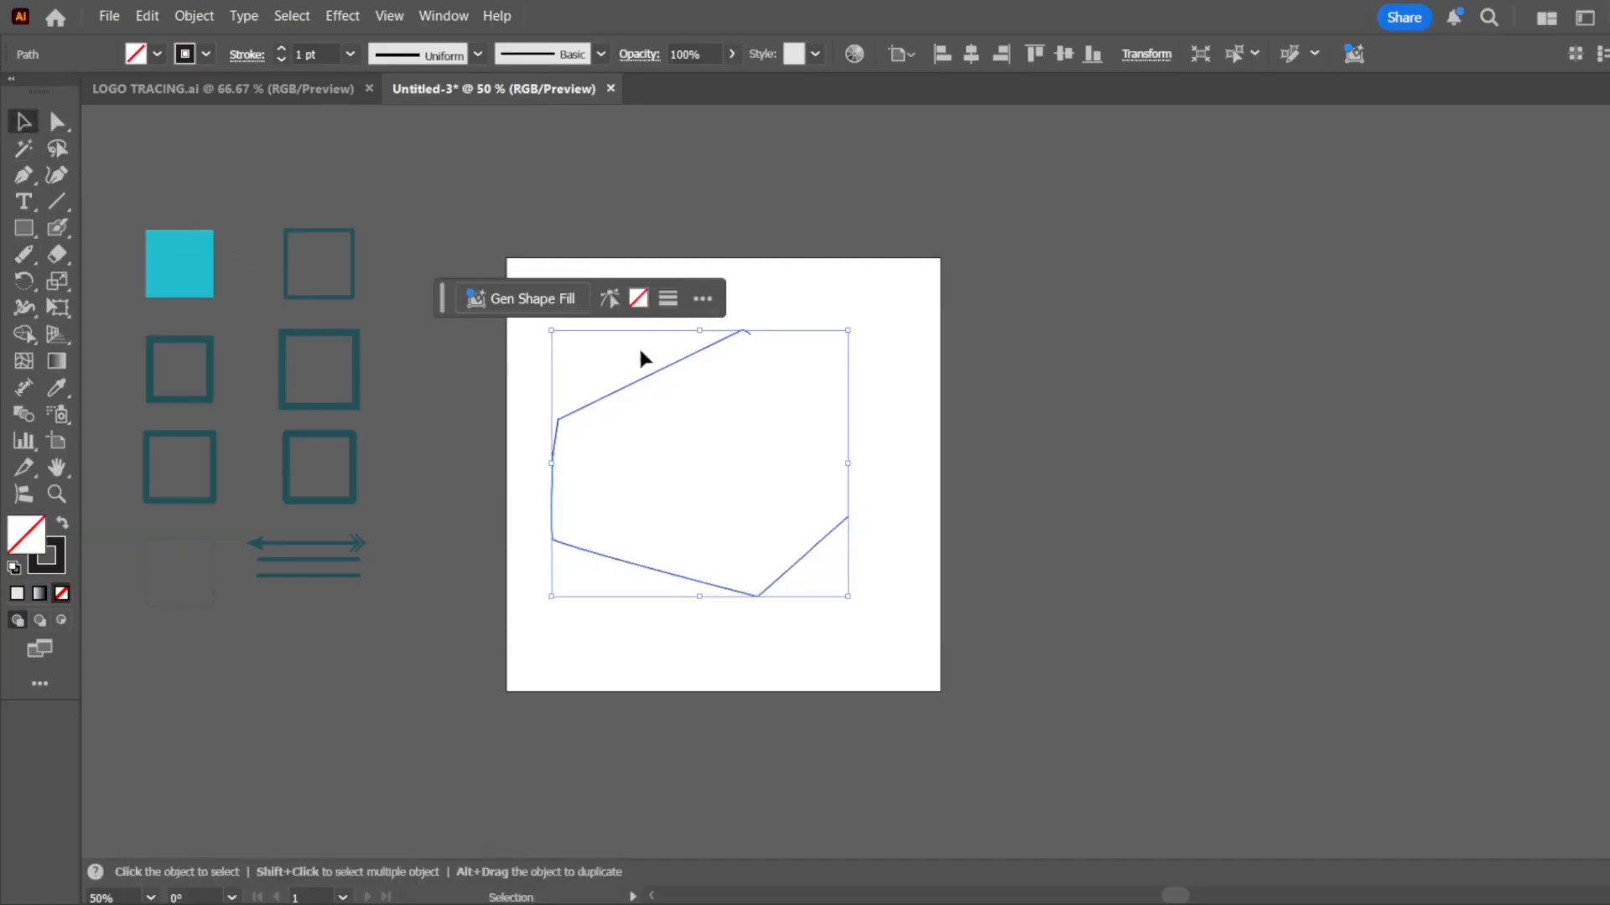
{"action": "mouse_move", "coordinate": [689, 389]}
{"action": "left_mouse_down"}
{"action": "mouse_move", "coordinate": [817, 421]}
{"action": "mouse_move", "coordinate": [1195, 359]}
{"action": "left_mouse_up"}
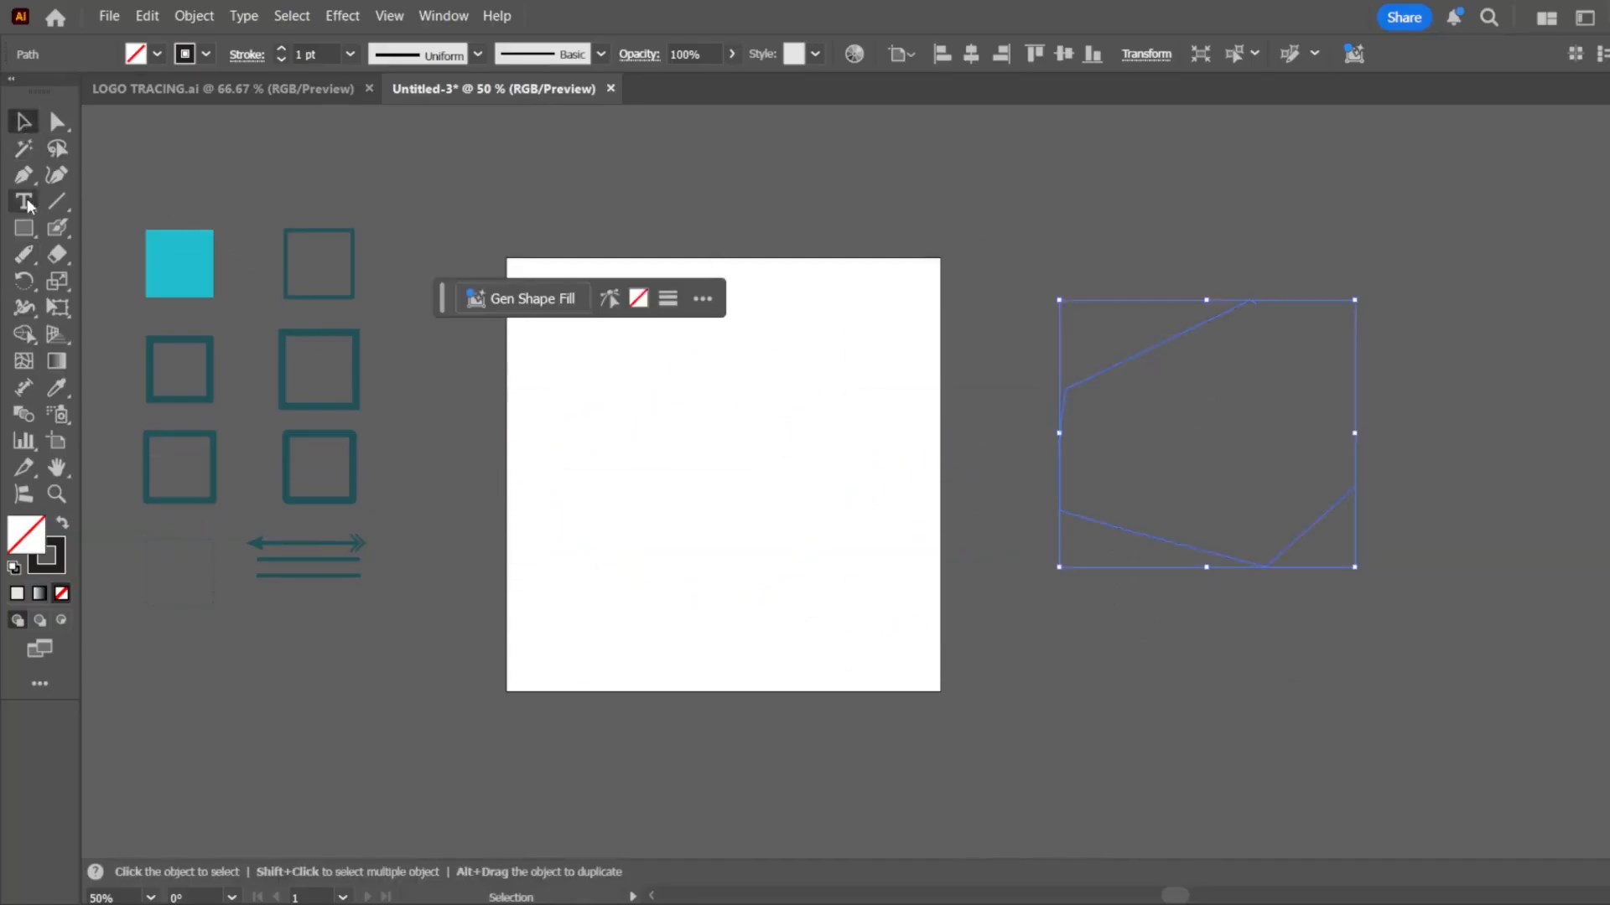
Draw an open Pen path on the artboard with one curved segment followed by three further corner-to-corner segments
{"action": "left_click", "coordinate": [24, 174]}
{"action": "left_click_drag", "start_coordinate": [553, 414], "coordinate": [653, 497]}
{"action": "left_click", "coordinate": [827, 381]}
{"action": "left_click", "coordinate": [958, 584]}
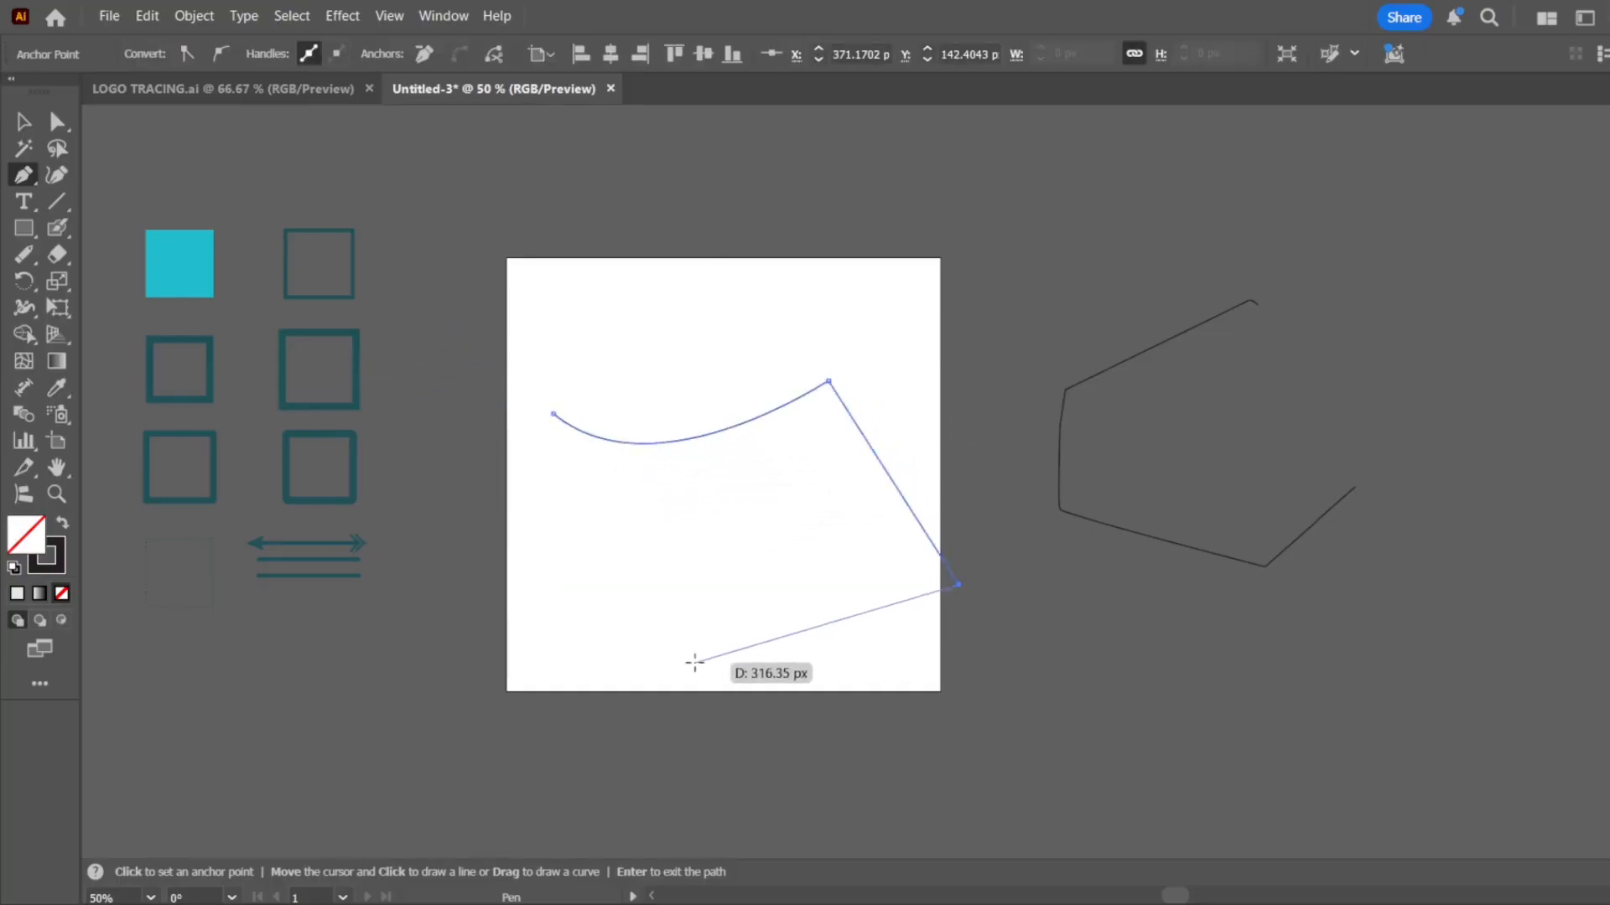
{"action": "left_click", "coordinate": [696, 665]}
{"action": "left_click", "coordinate": [670, 523]}
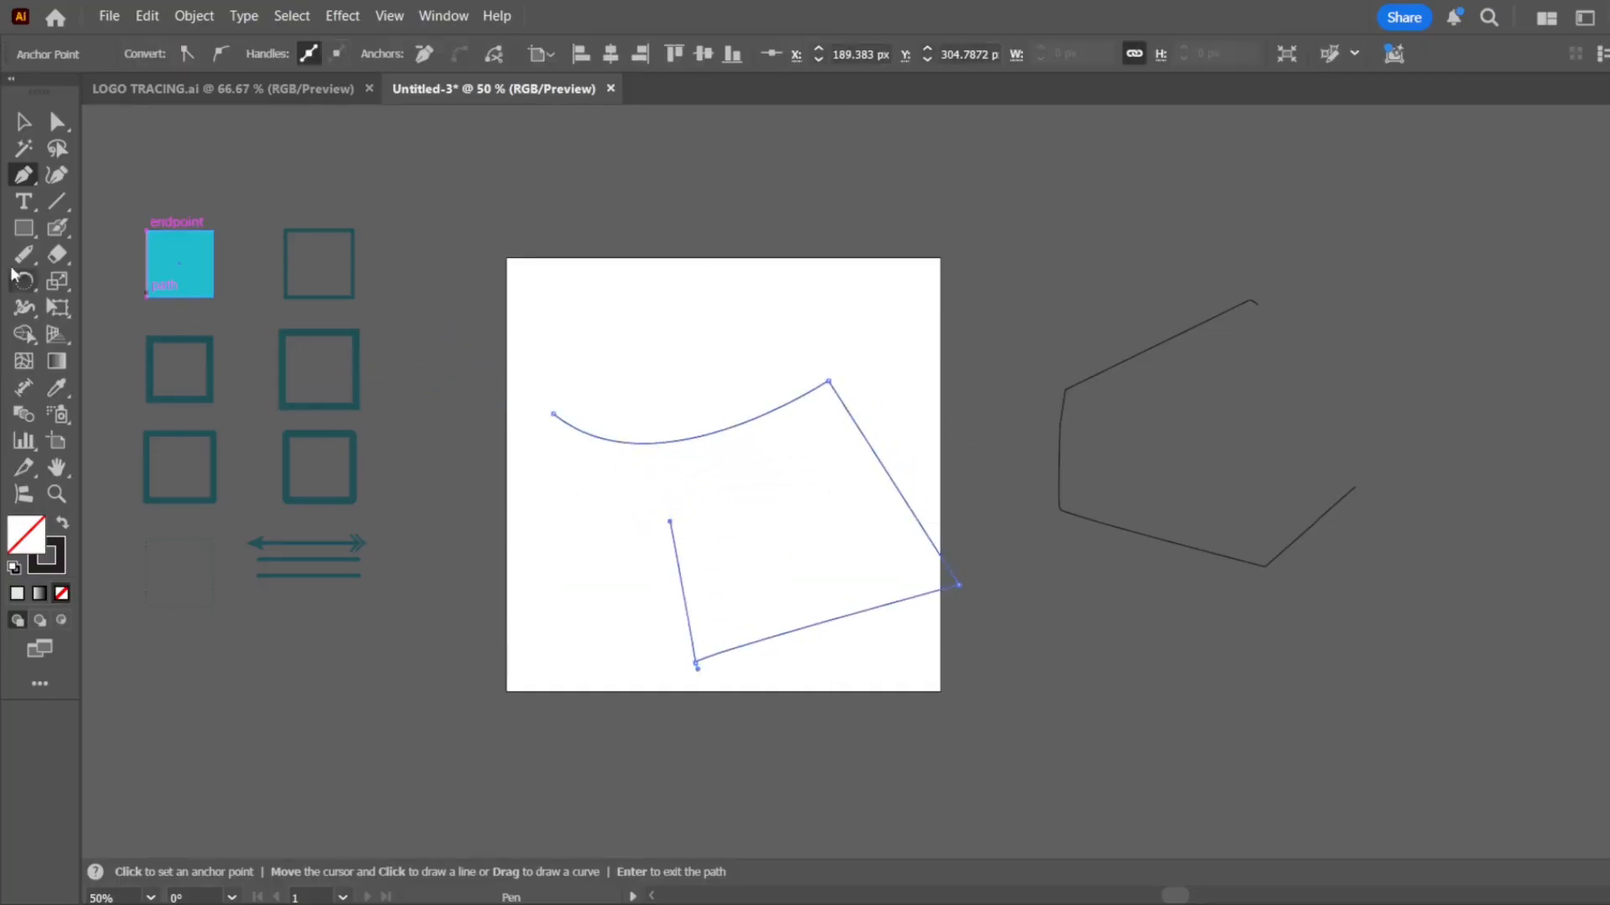
Select the new path and erase parts of its slanted right segment at both ends and in the middle with the Path Eraser tool
{"action": "left_click", "coordinate": [32, 122]}
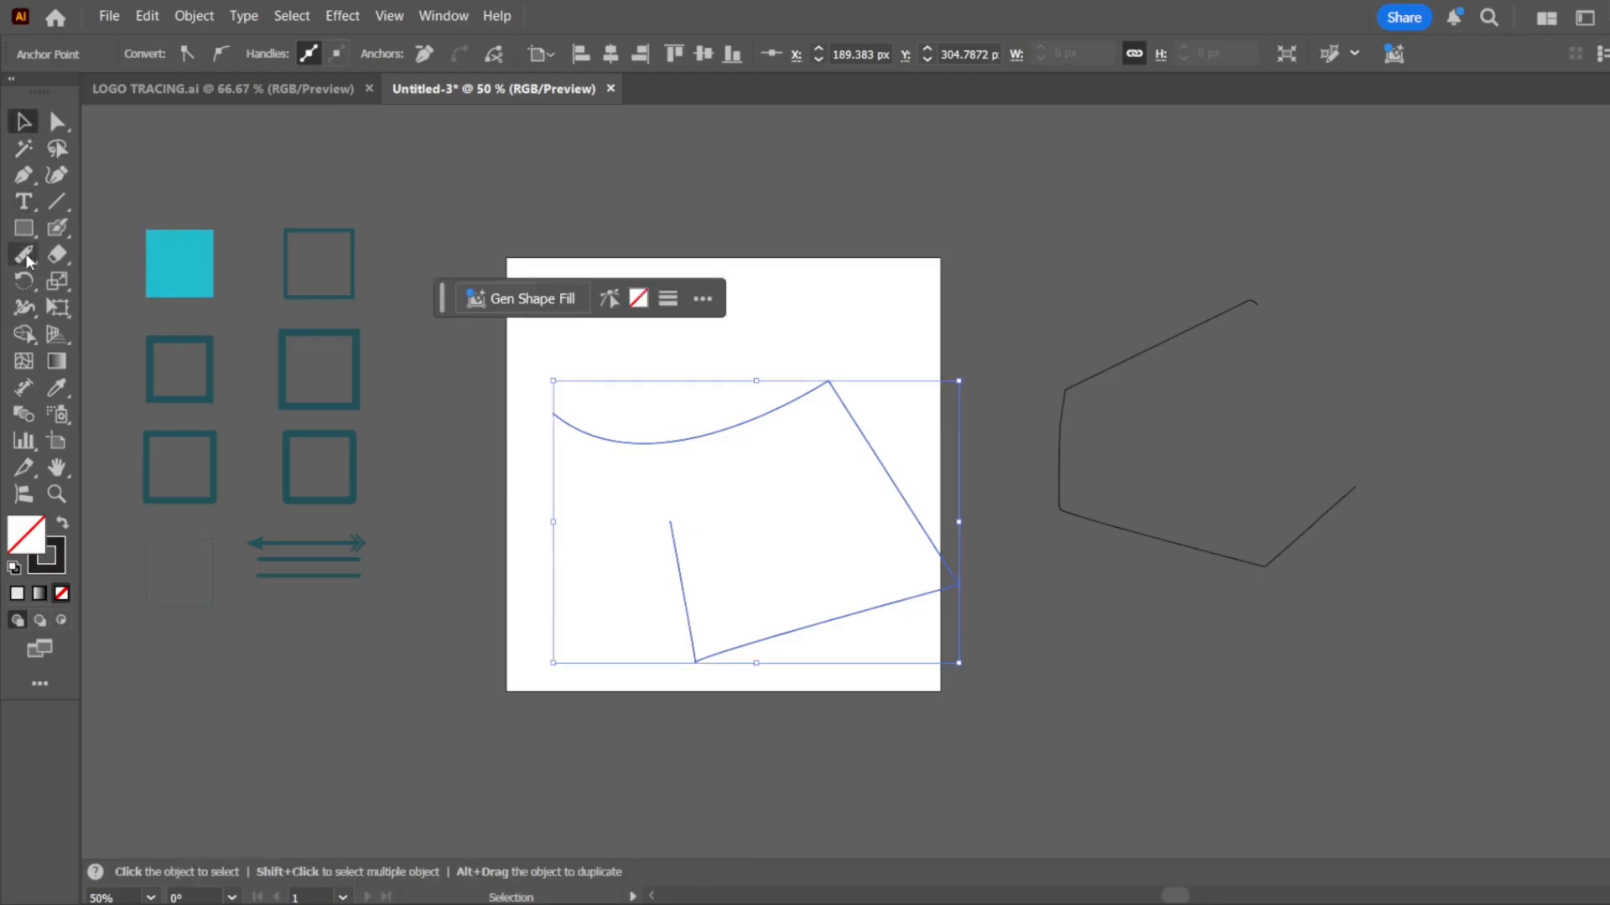
{"action": "left_click", "coordinate": [25, 256]}
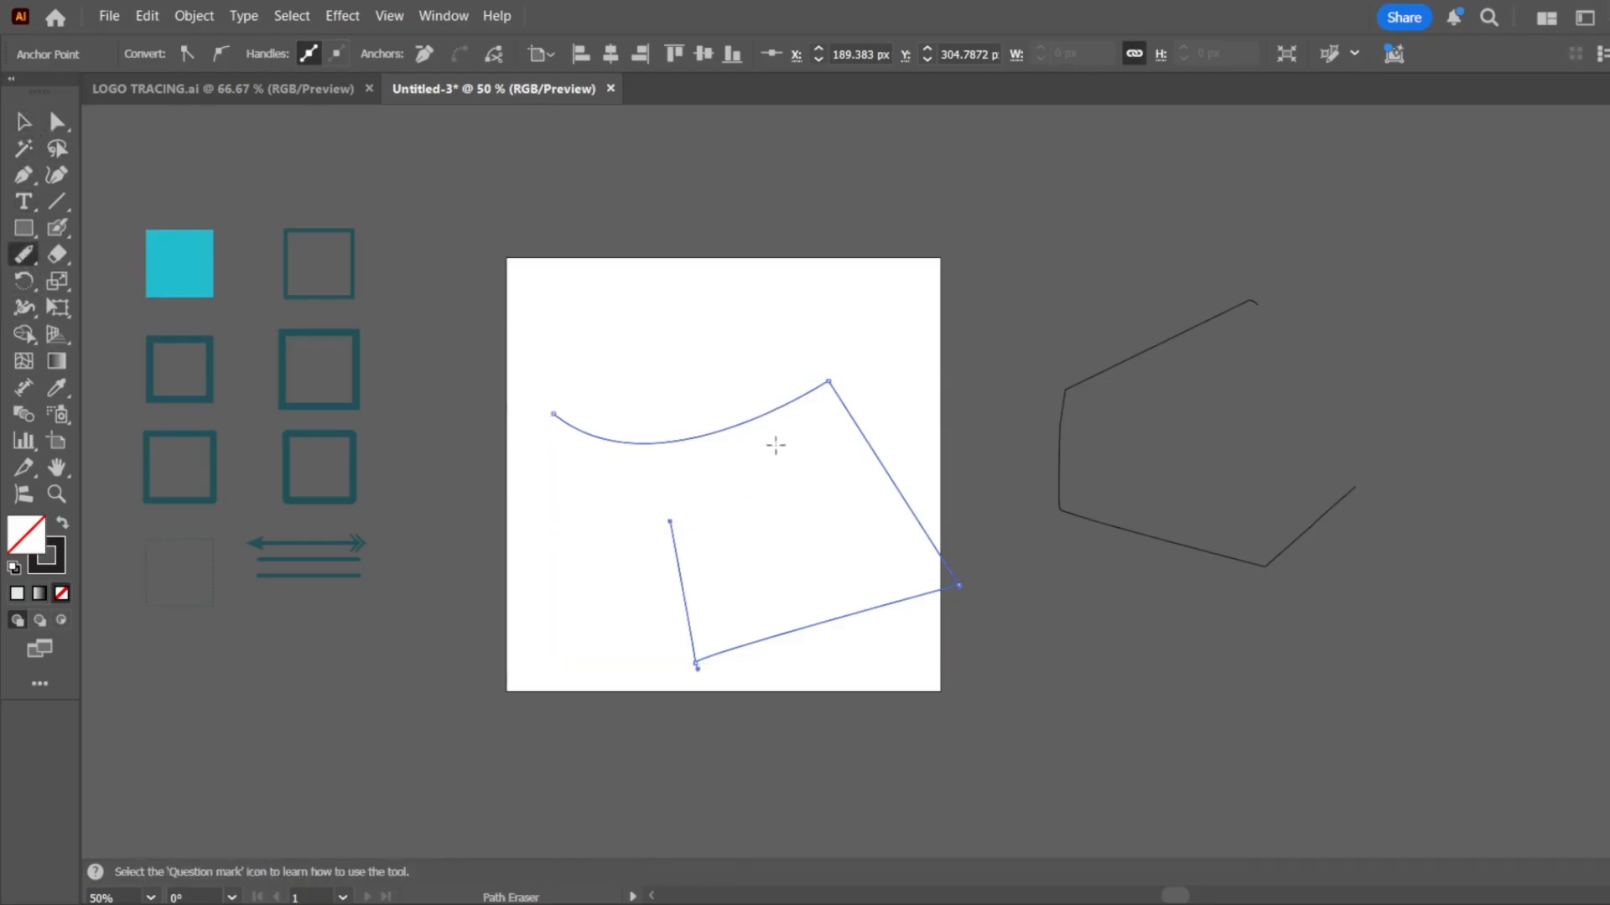
{"action": "mouse_move", "coordinate": [717, 350]}
{"action": "left_mouse_down"}
{"action": "mouse_move", "coordinate": [754, 492]}
{"action": "mouse_move", "coordinate": [714, 370]}
{"action": "left_mouse_up"}
{"action": "left_click", "coordinate": [830, 388]}
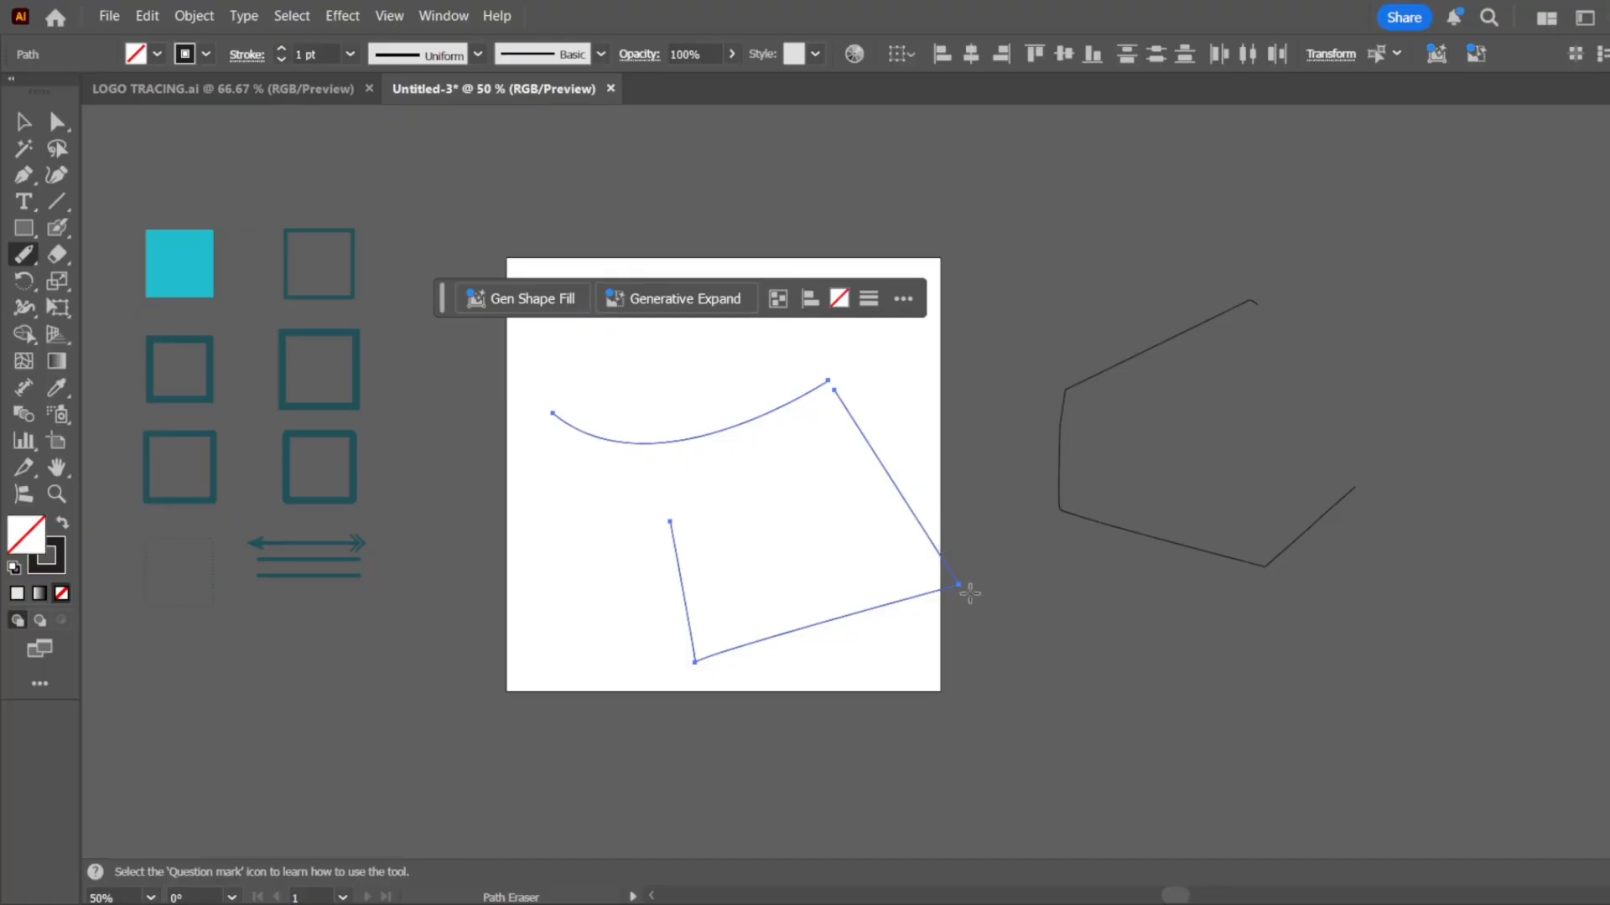
{"action": "mouse_move", "coordinate": [959, 596]}
{"action": "left_mouse_down"}
{"action": "mouse_move", "coordinate": [897, 576]}
{"action": "mouse_move", "coordinate": [960, 585]}
{"action": "mouse_move", "coordinate": [898, 619]}
{"action": "left_mouse_up"}
{"action": "scroll", "coordinate": [868, 459], "scroll_direction": "up", "scroll_amount": 2}
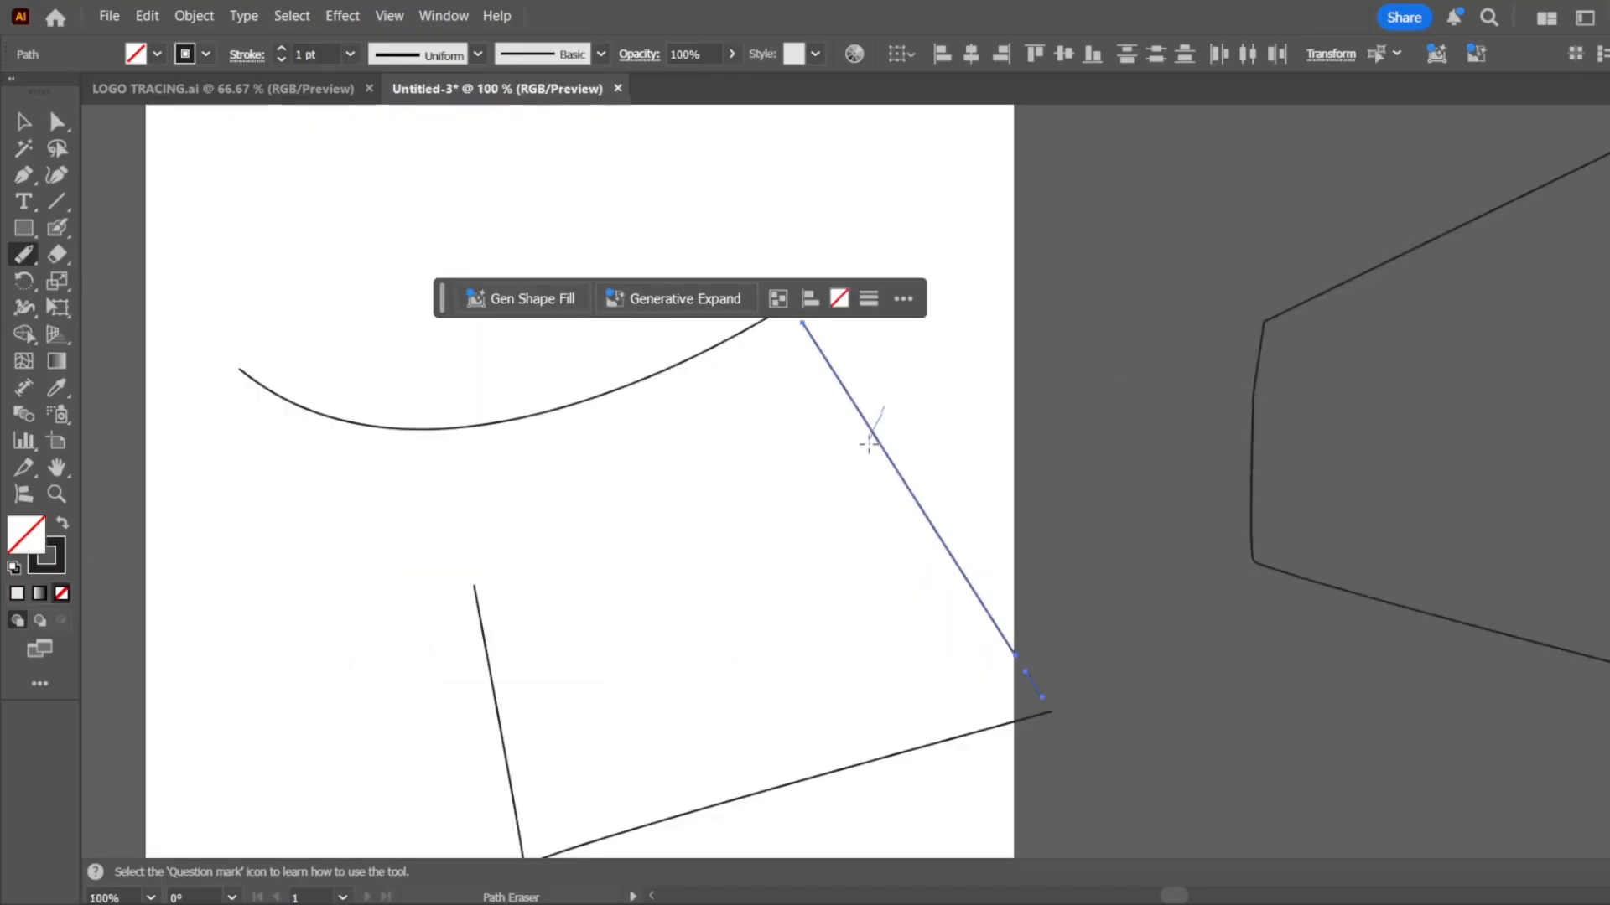
{"action": "left_click_drag", "start_coordinate": [873, 454], "coordinate": [931, 524]}
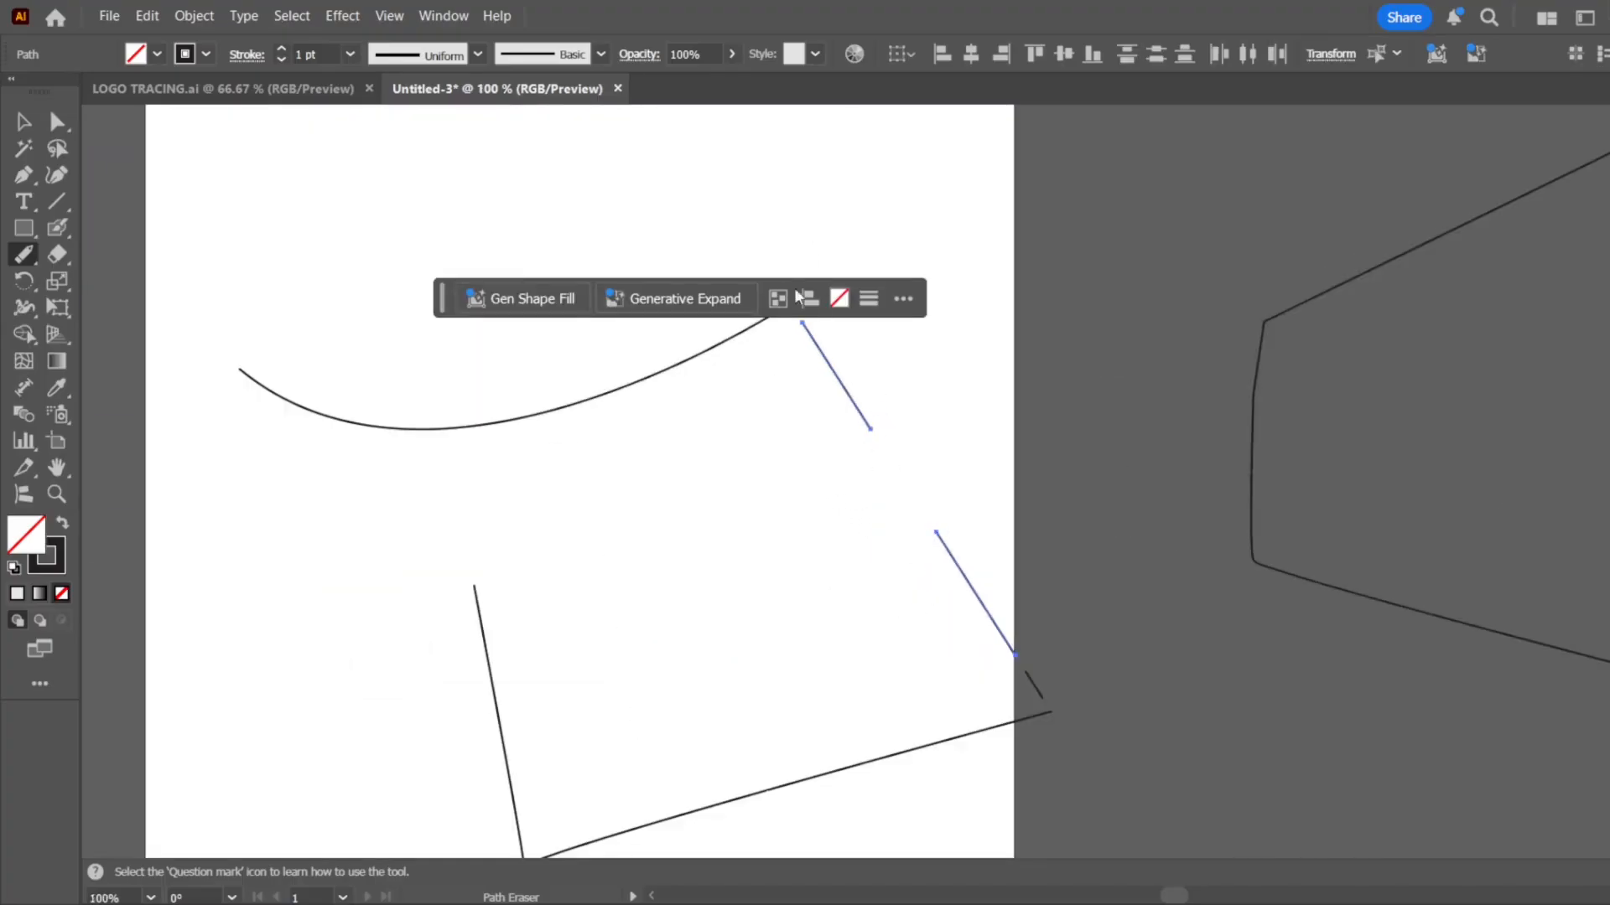
Try to erase parts of the unselected left segment with the Path Eraser tool
{"action": "mouse_move", "coordinate": [451, 686]}
{"action": "left_mouse_down"}
{"action": "mouse_move", "coordinate": [501, 691]}
{"action": "mouse_move", "coordinate": [496, 651]}
{"action": "mouse_move", "coordinate": [494, 709]}
{"action": "mouse_move", "coordinate": [542, 660]}
{"action": "mouse_move", "coordinate": [494, 742]}
{"action": "left_mouse_up"}
{"action": "scroll", "coordinate": [544, 629], "scroll_direction": "down", "scroll_amount": 2}
{"action": "scroll", "coordinate": [521, 702], "scroll_direction": "up", "scroll_amount": 2}
{"action": "left_click_drag", "start_coordinate": [553, 676], "coordinate": [489, 775]}
{"action": "mouse_move", "coordinate": [555, 692]}
{"action": "left_mouse_down"}
{"action": "mouse_move", "coordinate": [516, 750]}
{"action": "mouse_move", "coordinate": [584, 775]}
{"action": "mouse_move", "coordinate": [604, 719]}
{"action": "mouse_move", "coordinate": [507, 691]}
{"action": "left_mouse_up"}
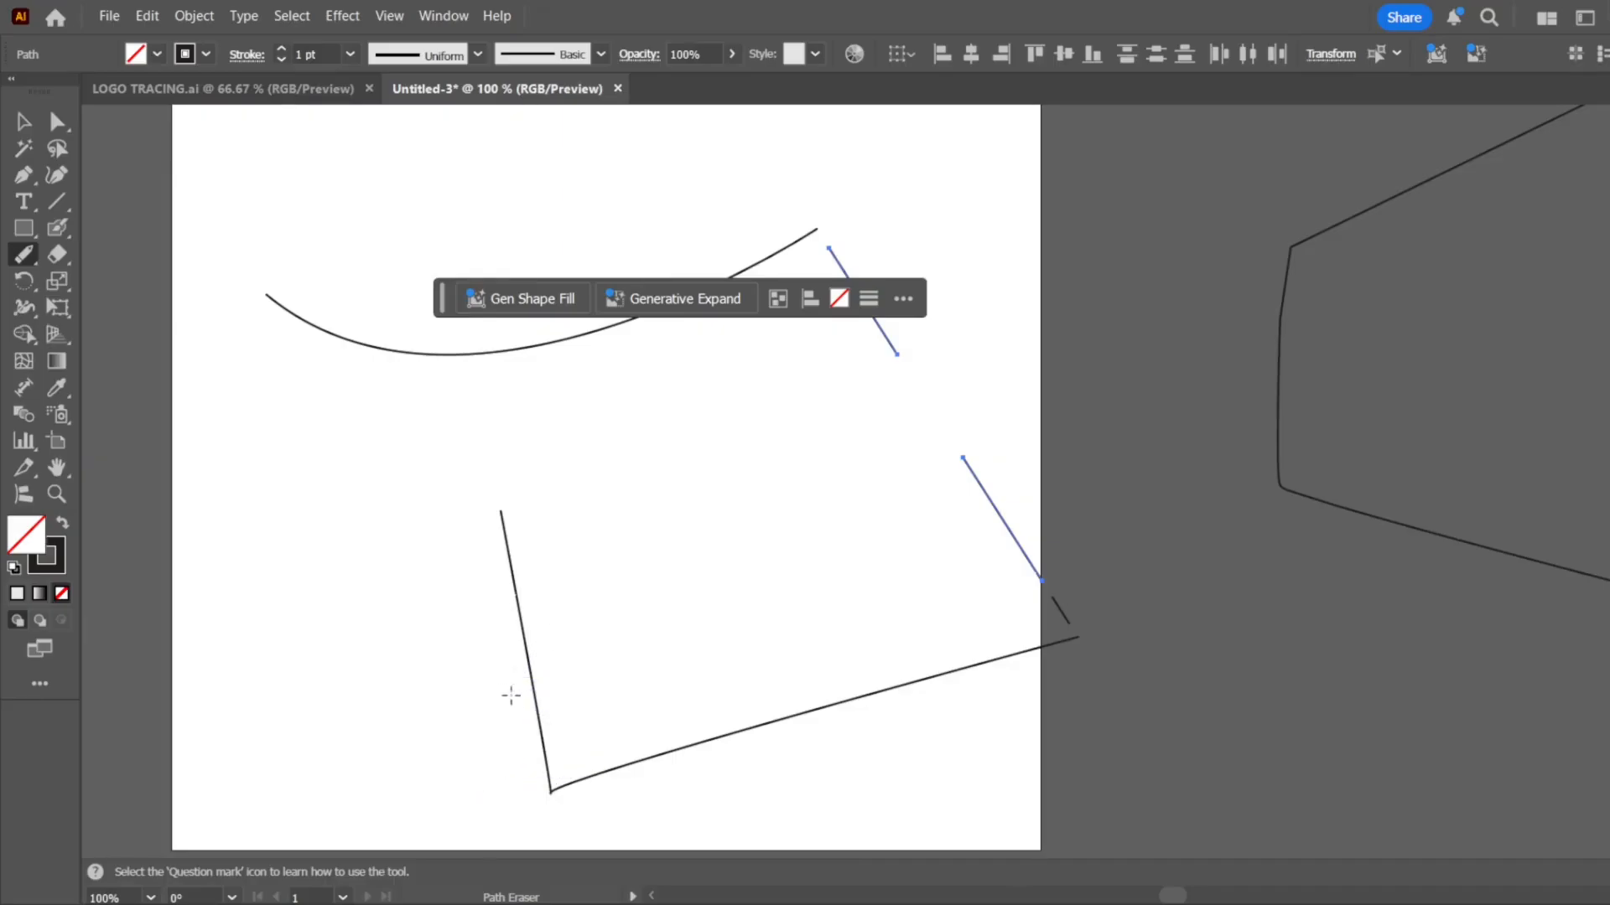
{"action": "mouse_move", "coordinate": [602, 595]}
{"action": "left_mouse_down"}
{"action": "mouse_move", "coordinate": [452, 689]}
{"action": "mouse_move", "coordinate": [587, 698]}
{"action": "left_mouse_up"}
{"action": "mouse_move", "coordinate": [557, 630]}
{"action": "left_mouse_down"}
{"action": "mouse_move", "coordinate": [503, 718]}
{"action": "mouse_move", "coordinate": [528, 685]}
{"action": "mouse_move", "coordinate": [540, 739]}
{"action": "left_mouse_up"}
{"action": "mouse_move", "coordinate": [534, 671]}
{"action": "left_mouse_down"}
{"action": "mouse_move", "coordinate": [525, 743]}
{"action": "mouse_move", "coordinate": [538, 665]}
{"action": "mouse_move", "coordinate": [527, 705]}
{"action": "mouse_move", "coordinate": [517, 665]}
{"action": "mouse_move", "coordinate": [518, 694]}
{"action": "mouse_move", "coordinate": [545, 695]}
{"action": "mouse_move", "coordinate": [537, 636]}
{"action": "mouse_move", "coordinate": [522, 669]}
{"action": "mouse_move", "coordinate": [551, 663]}
{"action": "mouse_move", "coordinate": [526, 721]}
{"action": "mouse_move", "coordinate": [559, 769]}
{"action": "left_mouse_up"}
Cut small gaps into the selected lower piece of the right segment and try erasing across the unselected bottom segment and upper curve
{"action": "mouse_move", "coordinate": [973, 571]}
{"action": "left_mouse_down"}
{"action": "mouse_move", "coordinate": [1006, 530]}
{"action": "mouse_move", "coordinate": [980, 504]}
{"action": "mouse_move", "coordinate": [880, 542]}
{"action": "mouse_move", "coordinate": [972, 518]}
{"action": "mouse_move", "coordinate": [947, 499]}
{"action": "mouse_move", "coordinate": [913, 549]}
{"action": "left_mouse_up"}
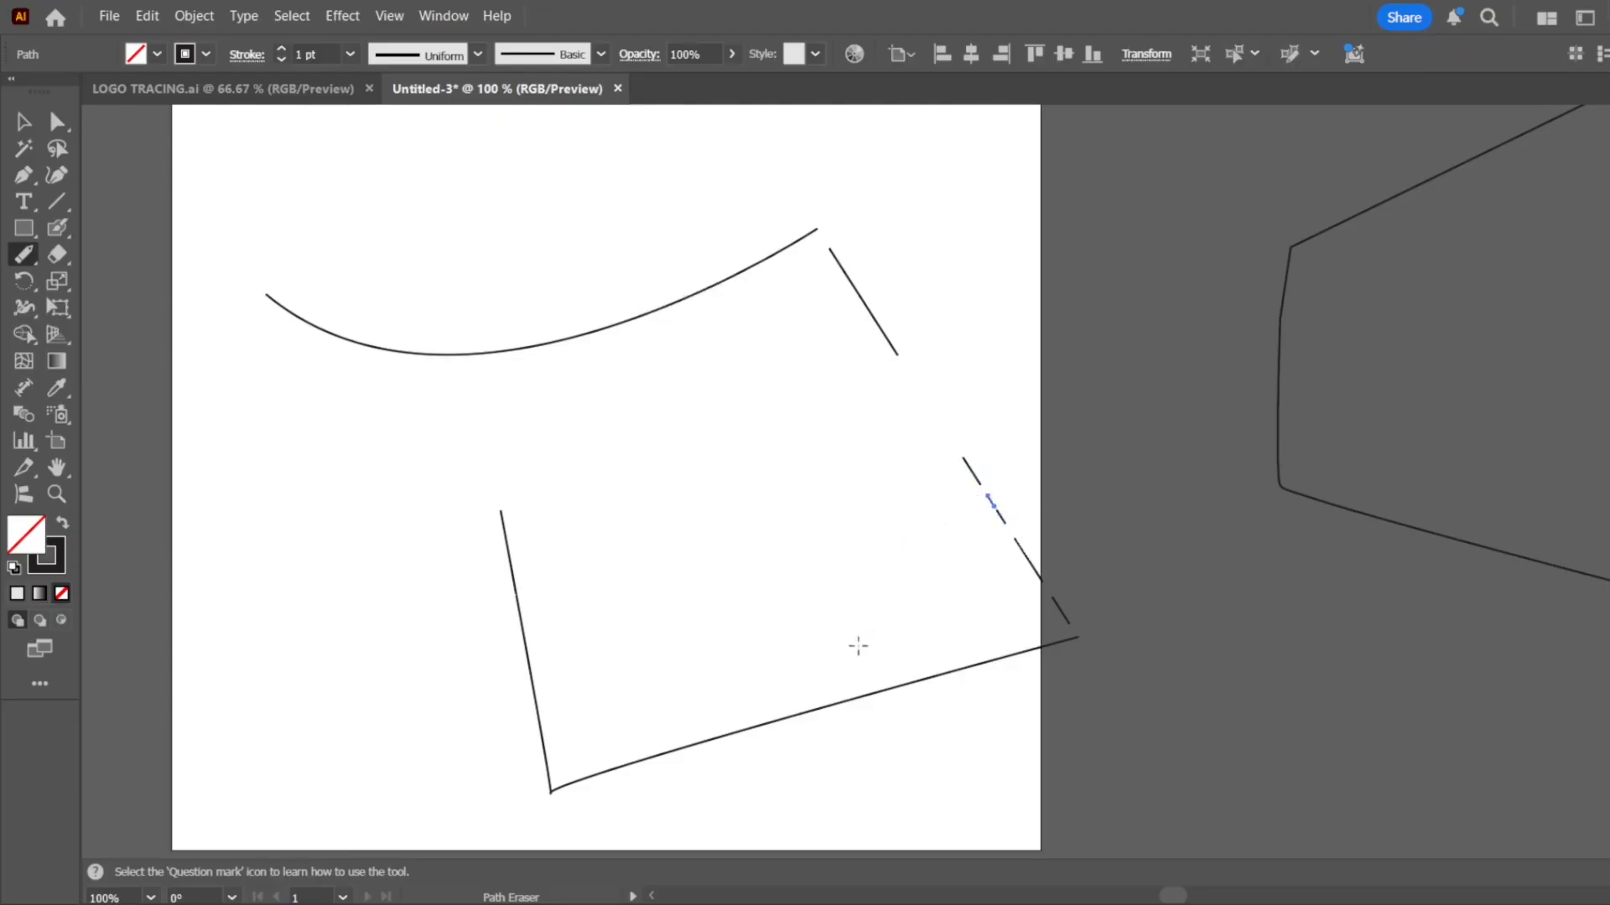
{"action": "mouse_move", "coordinate": [861, 646]}
{"action": "left_mouse_down"}
{"action": "mouse_move", "coordinate": [851, 756]}
{"action": "mouse_move", "coordinate": [894, 657]}
{"action": "left_mouse_up"}
{"action": "left_click_drag", "start_coordinate": [726, 687], "coordinate": [706, 745]}
{"action": "mouse_move", "coordinate": [708, 689]}
{"action": "left_mouse_down"}
{"action": "mouse_move", "coordinate": [697, 787]}
{"action": "mouse_move", "coordinate": [715, 781]}
{"action": "mouse_move", "coordinate": [692, 723]}
{"action": "mouse_move", "coordinate": [773, 721]}
{"action": "mouse_move", "coordinate": [658, 739]}
{"action": "mouse_move", "coordinate": [822, 723]}
{"action": "mouse_move", "coordinate": [776, 754]}
{"action": "left_mouse_up"}
{"action": "left_click_drag", "start_coordinate": [997, 456], "coordinate": [954, 490]}
{"action": "left_click_drag", "start_coordinate": [617, 349], "coordinate": [596, 454]}
{"action": "left_click_drag", "start_coordinate": [652, 282], "coordinate": [620, 373]}
{"action": "mouse_move", "coordinate": [696, 269]}
{"action": "left_mouse_down"}
{"action": "mouse_move", "coordinate": [675, 323]}
{"action": "mouse_move", "coordinate": [621, 335]}
{"action": "mouse_move", "coordinate": [600, 316]}
{"action": "mouse_move", "coordinate": [629, 368]}
{"action": "mouse_move", "coordinate": [592, 282]}
{"action": "mouse_move", "coordinate": [538, 396]}
{"action": "mouse_move", "coordinate": [572, 327]}
{"action": "mouse_move", "coordinate": [680, 295]}
{"action": "mouse_move", "coordinate": [549, 391]}
{"action": "mouse_move", "coordinate": [513, 331]}
{"action": "mouse_move", "coordinate": [585, 292]}
{"action": "mouse_move", "coordinate": [305, 419]}
{"action": "mouse_move", "coordinate": [471, 386]}
{"action": "mouse_move", "coordinate": [428, 344]}
{"action": "mouse_move", "coordinate": [353, 338]}
{"action": "mouse_move", "coordinate": [637, 386]}
{"action": "mouse_move", "coordinate": [288, 389]}
{"action": "mouse_move", "coordinate": [613, 315]}
{"action": "mouse_move", "coordinate": [341, 373]}
{"action": "mouse_move", "coordinate": [761, 260]}
{"action": "mouse_move", "coordinate": [818, 294]}
{"action": "mouse_move", "coordinate": [770, 244]}
{"action": "mouse_move", "coordinate": [620, 318]}
{"action": "mouse_move", "coordinate": [500, 324]}
{"action": "mouse_move", "coordinate": [558, 351]}
{"action": "mouse_move", "coordinate": [615, 339]}
{"action": "mouse_move", "coordinate": [600, 322]}
{"action": "mouse_move", "coordinate": [584, 344]}
{"action": "mouse_move", "coordinate": [617, 345]}
{"action": "mouse_move", "coordinate": [375, 355]}
{"action": "mouse_move", "coordinate": [441, 350]}
{"action": "left_mouse_up"}
Deselect everything and try to erase the upper curve and the short line beside it with the Path Eraser tool
{"action": "key", "text": "shift+n"}
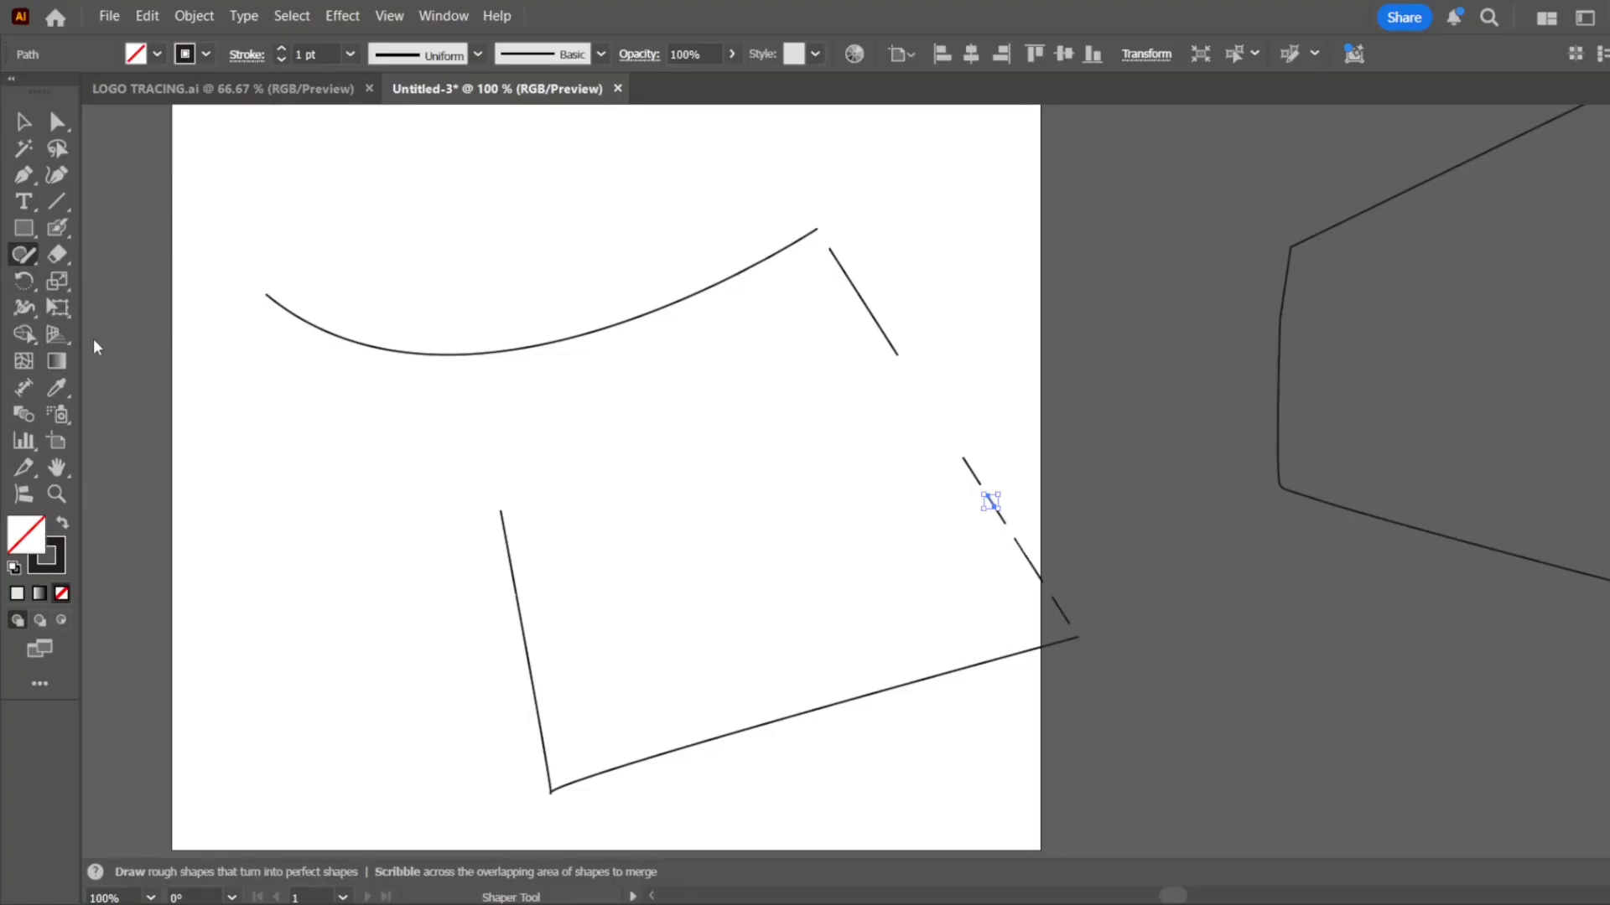
{"action": "left_click", "coordinate": [93, 338]}
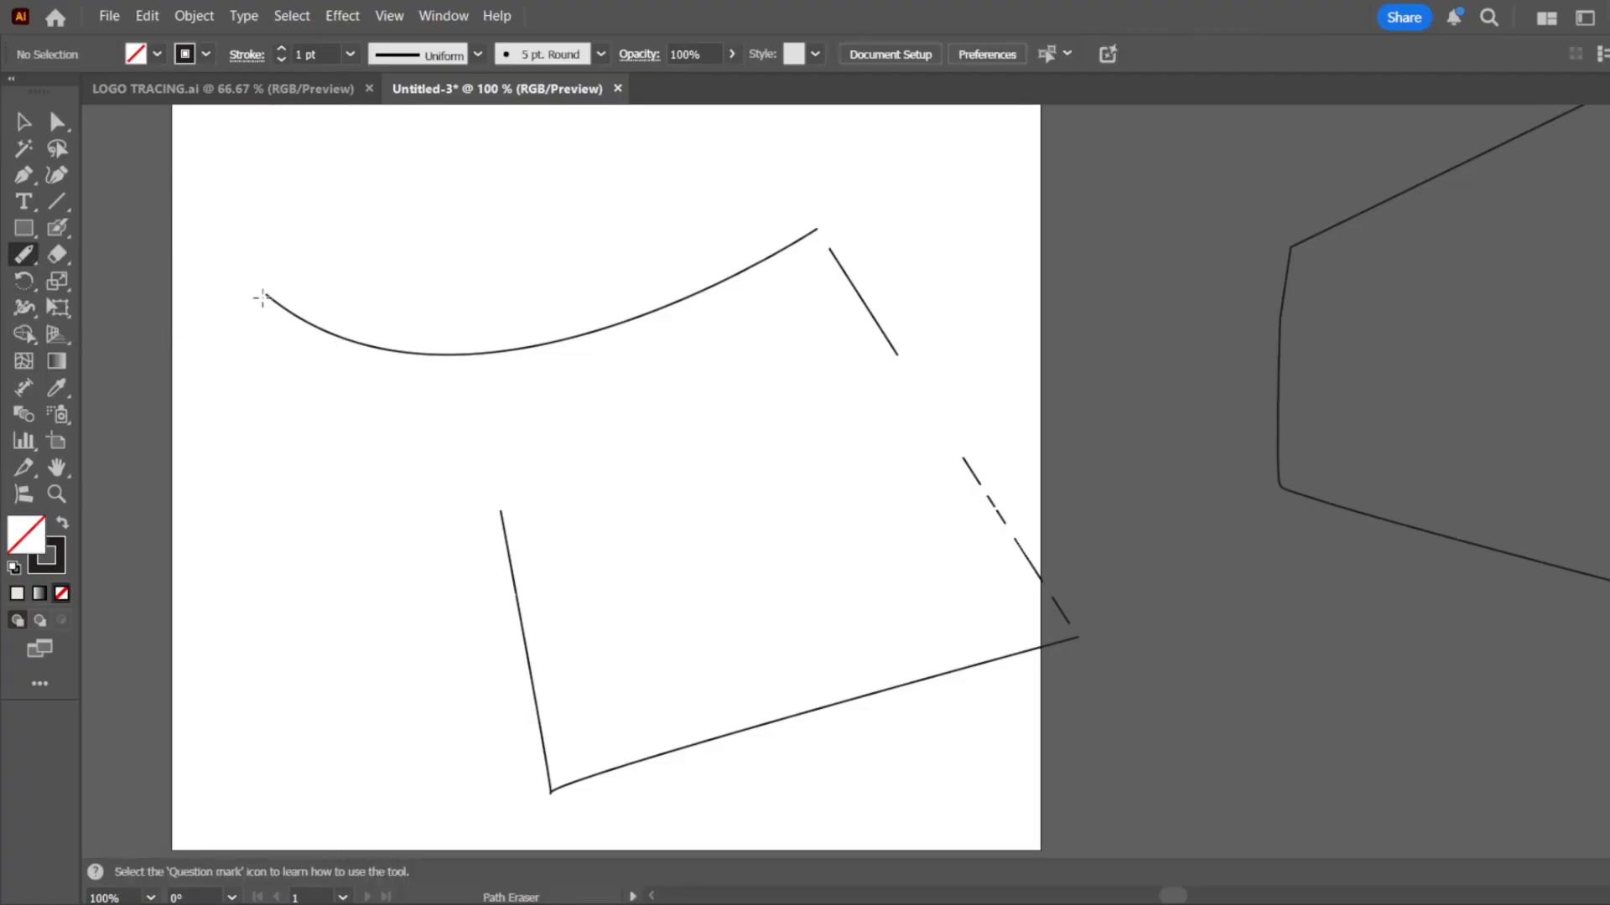
{"action": "mouse_move", "coordinate": [259, 338]}
{"action": "left_mouse_down"}
{"action": "mouse_move", "coordinate": [521, 425]}
{"action": "mouse_move", "coordinate": [689, 448]}
{"action": "left_mouse_up"}
{"action": "mouse_move", "coordinate": [627, 336]}
{"action": "left_mouse_down"}
{"action": "mouse_move", "coordinate": [680, 312]}
{"action": "mouse_move", "coordinate": [635, 328]}
{"action": "mouse_move", "coordinate": [684, 294]}
{"action": "mouse_move", "coordinate": [696, 313]}
{"action": "mouse_move", "coordinate": [676, 333]}
{"action": "mouse_move", "coordinate": [641, 313]}
{"action": "left_mouse_up"}
{"action": "scroll", "coordinate": [866, 296], "scroll_direction": "up", "scroll_amount": 3, "text": "alt"}
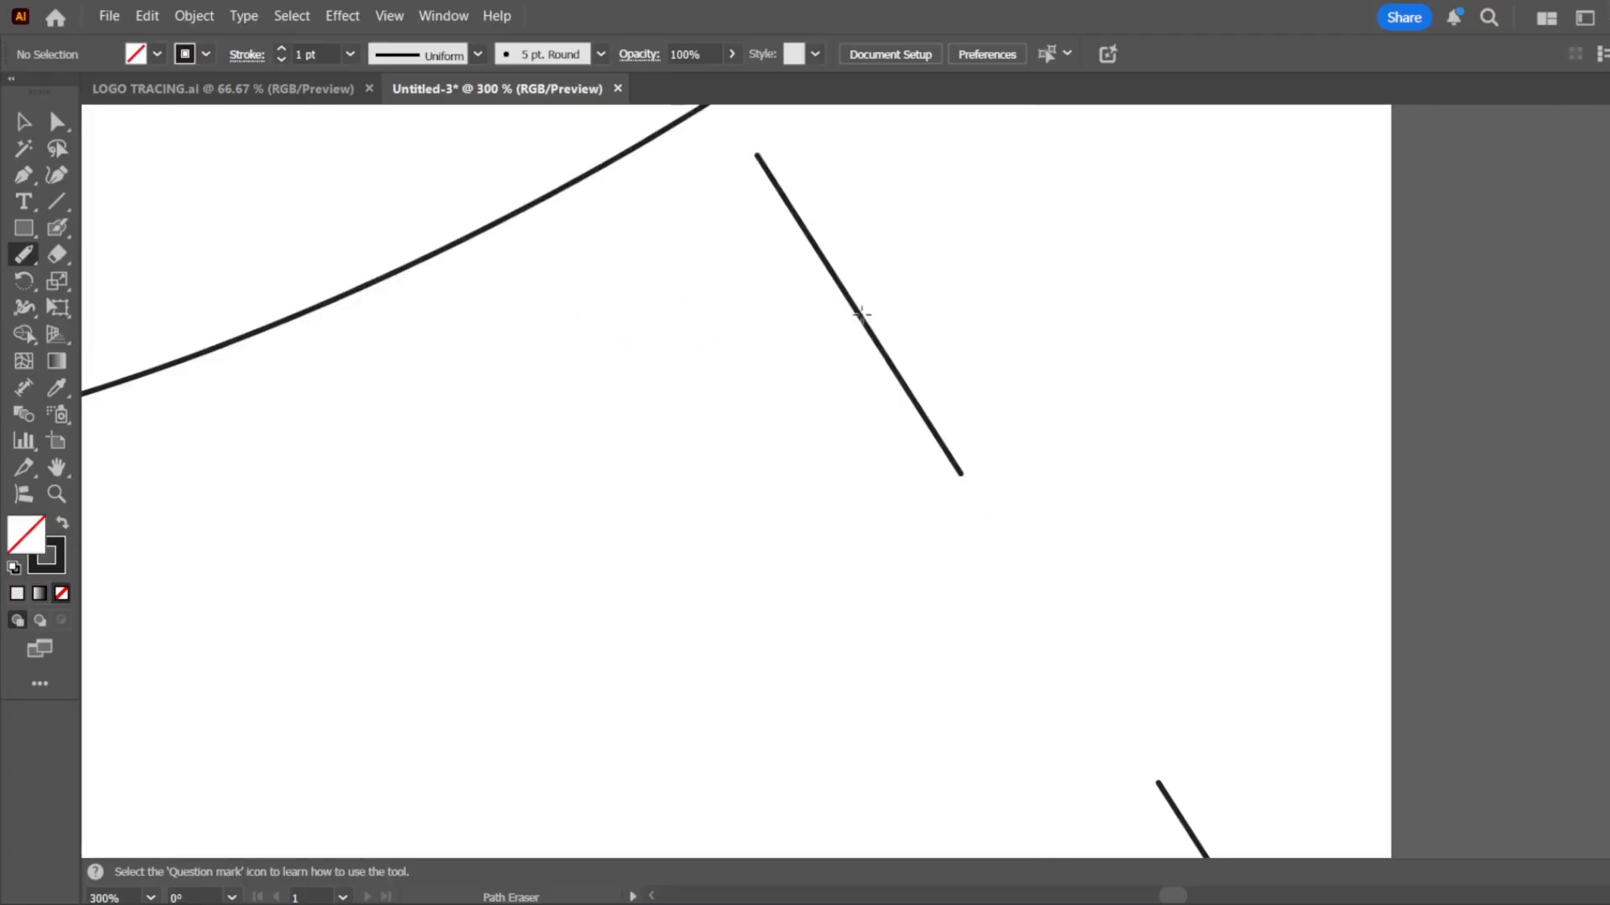
{"action": "mouse_move", "coordinate": [862, 315]}
{"action": "left_mouse_down"}
{"action": "mouse_move", "coordinate": [882, 378]}
{"action": "mouse_move", "coordinate": [962, 448]}
{"action": "left_mouse_up"}
{"action": "mouse_move", "coordinate": [936, 435]}
{"action": "left_mouse_down"}
{"action": "mouse_move", "coordinate": [876, 337]}
{"action": "mouse_move", "coordinate": [801, 266]}
{"action": "mouse_move", "coordinate": [767, 371]}
{"action": "mouse_move", "coordinate": [901, 381]}
{"action": "mouse_move", "coordinate": [804, 352]}
{"action": "mouse_move", "coordinate": [738, 415]}
{"action": "left_mouse_up"}
Move the short slanted line slightly down along its direction and cut gaps into it with the Path Eraser tool
{"action": "left_click", "coordinate": [24, 121]}
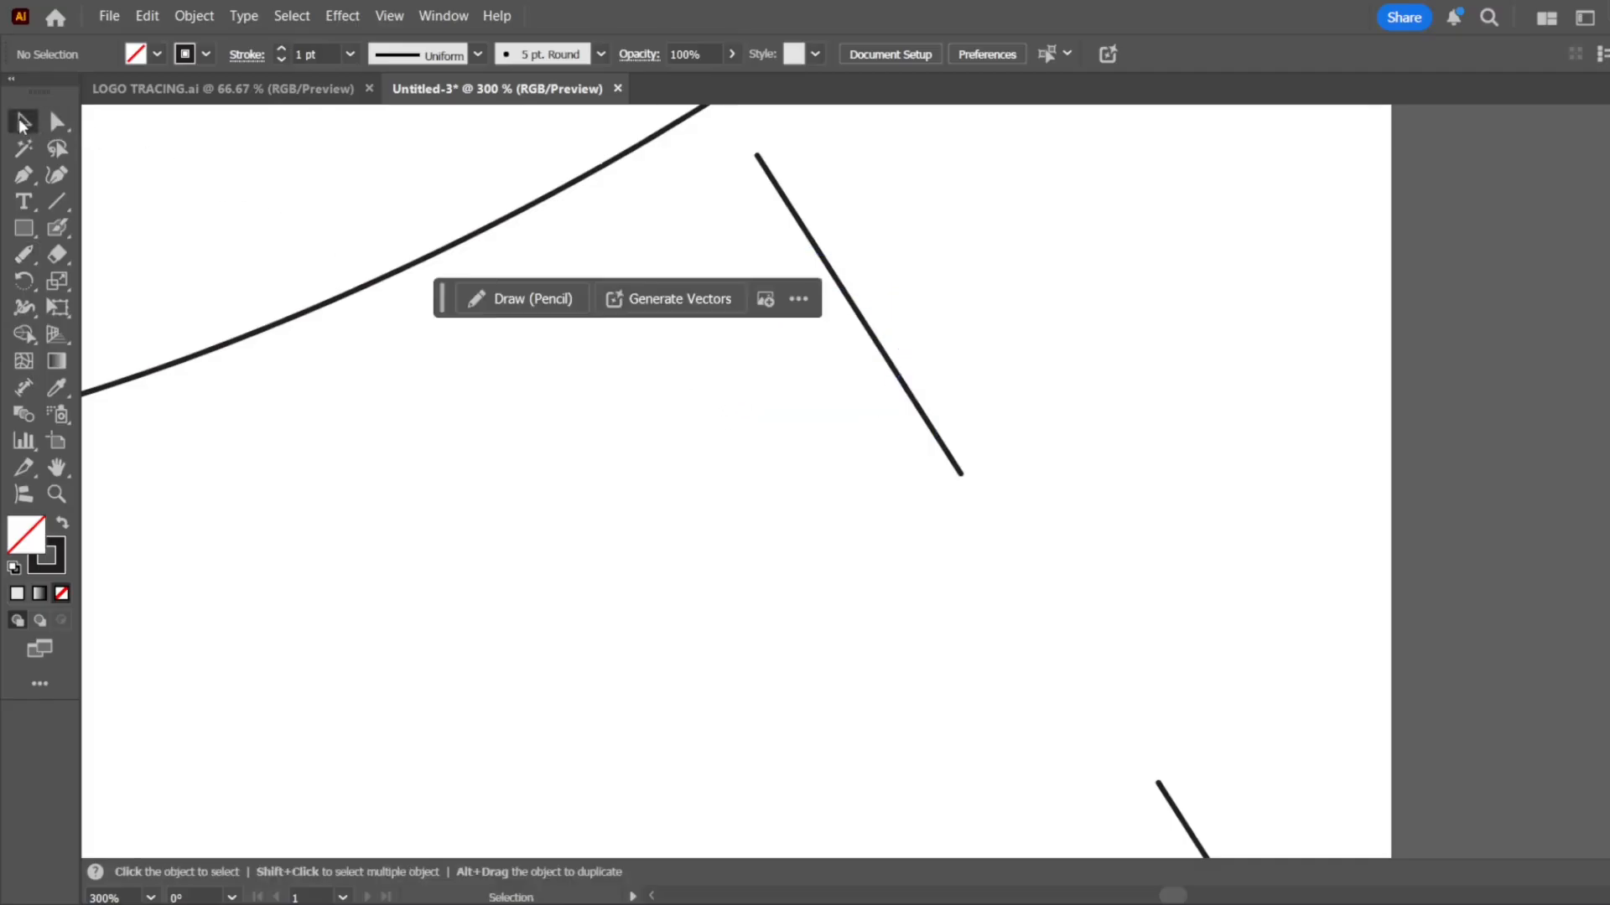
{"action": "left_click_drag", "start_coordinate": [818, 256], "coordinate": [850, 307]}
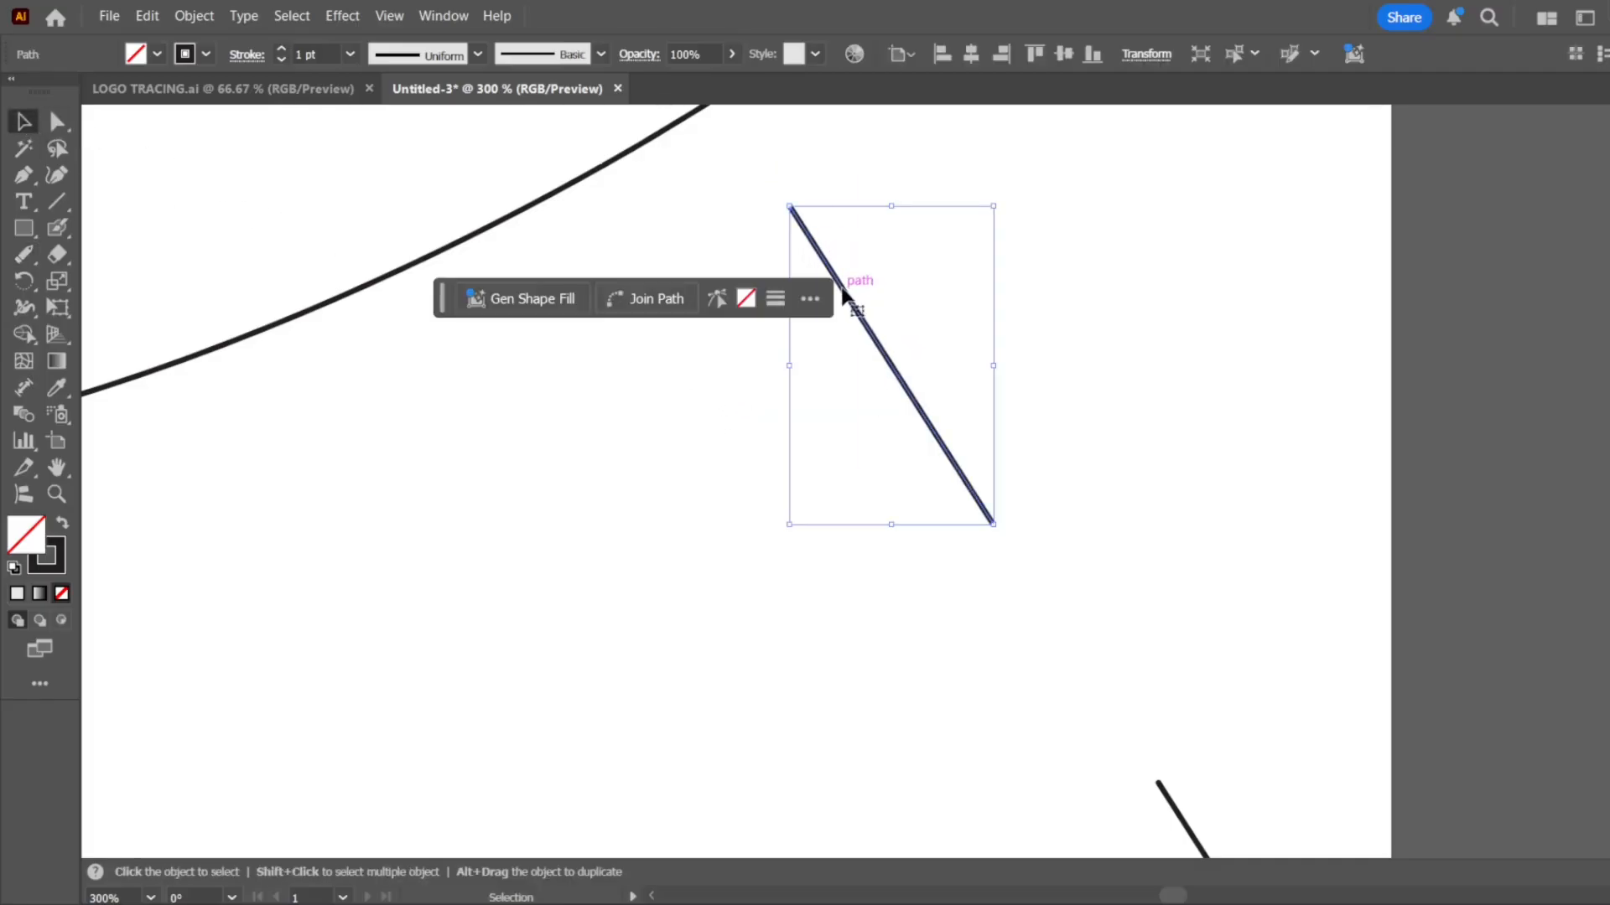
{"action": "left_click", "coordinate": [23, 254]}
{"action": "mouse_move", "coordinate": [892, 408]}
{"action": "left_mouse_down"}
{"action": "mouse_move", "coordinate": [970, 403]}
{"action": "mouse_move", "coordinate": [980, 424]}
{"action": "mouse_move", "coordinate": [920, 462]}
{"action": "mouse_move", "coordinate": [984, 445]}
{"action": "mouse_move", "coordinate": [919, 462]}
{"action": "mouse_move", "coordinate": [972, 459]}
{"action": "left_mouse_up"}
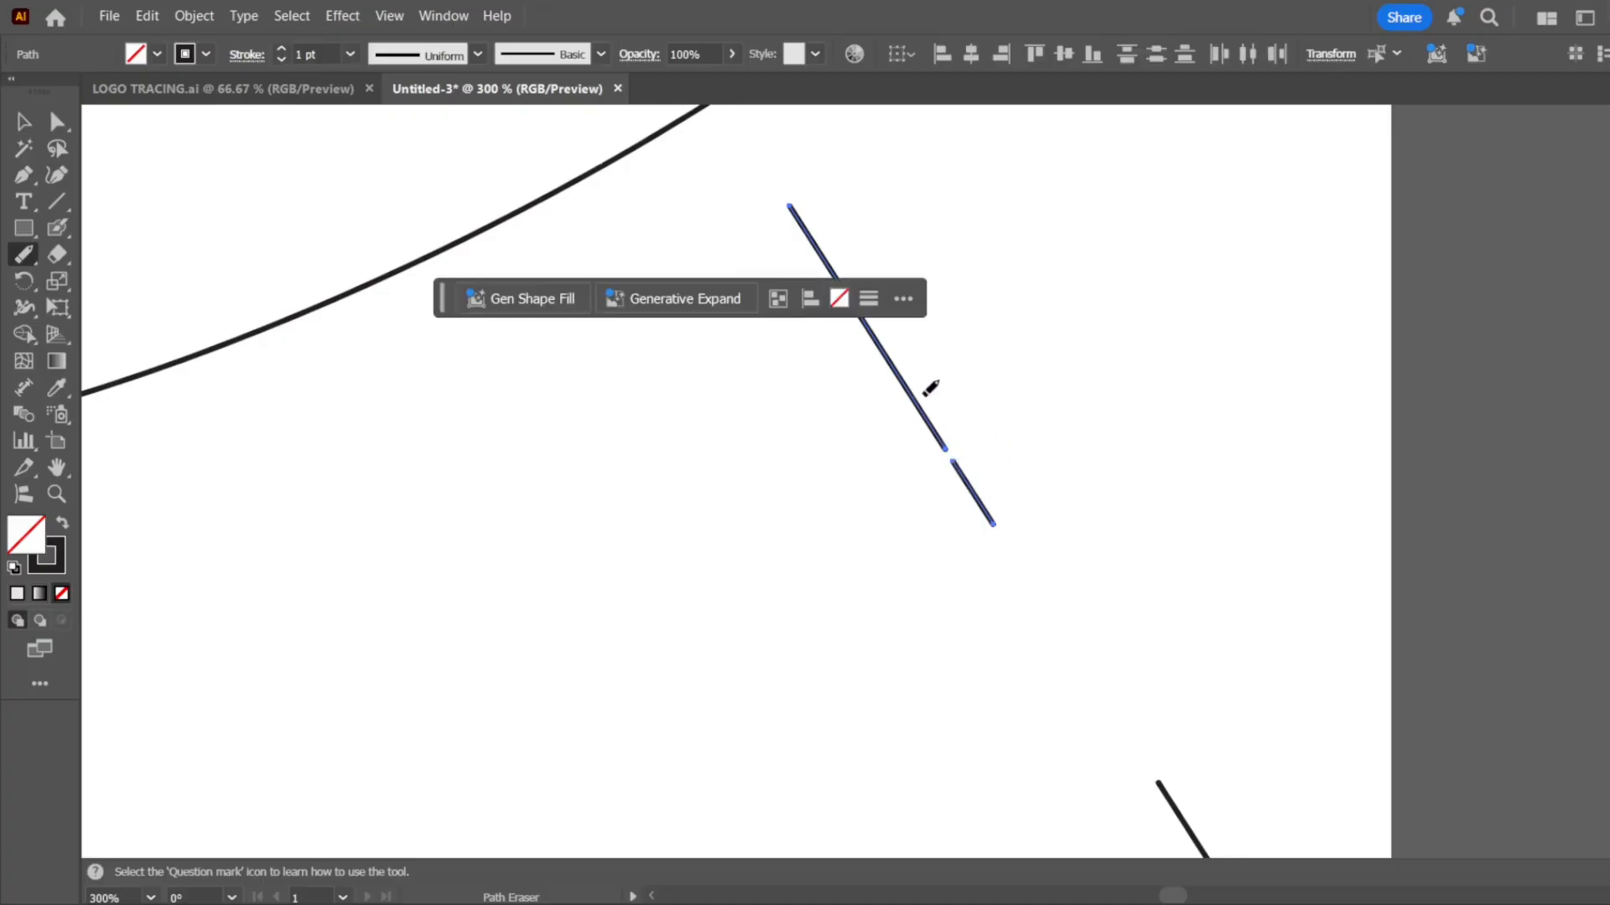
{"action": "mouse_move", "coordinate": [929, 390]}
{"action": "left_mouse_down"}
{"action": "mouse_move", "coordinate": [872, 356]}
{"action": "mouse_move", "coordinate": [889, 371]}
{"action": "mouse_move", "coordinate": [916, 356]}
{"action": "mouse_move", "coordinate": [914, 328]}
{"action": "left_mouse_up"}
{"action": "mouse_move", "coordinate": [904, 401]}
{"action": "left_mouse_down"}
{"action": "mouse_move", "coordinate": [855, 399]}
{"action": "mouse_move", "coordinate": [898, 359]}
{"action": "mouse_move", "coordinate": [790, 366]}
{"action": "left_mouse_up"}
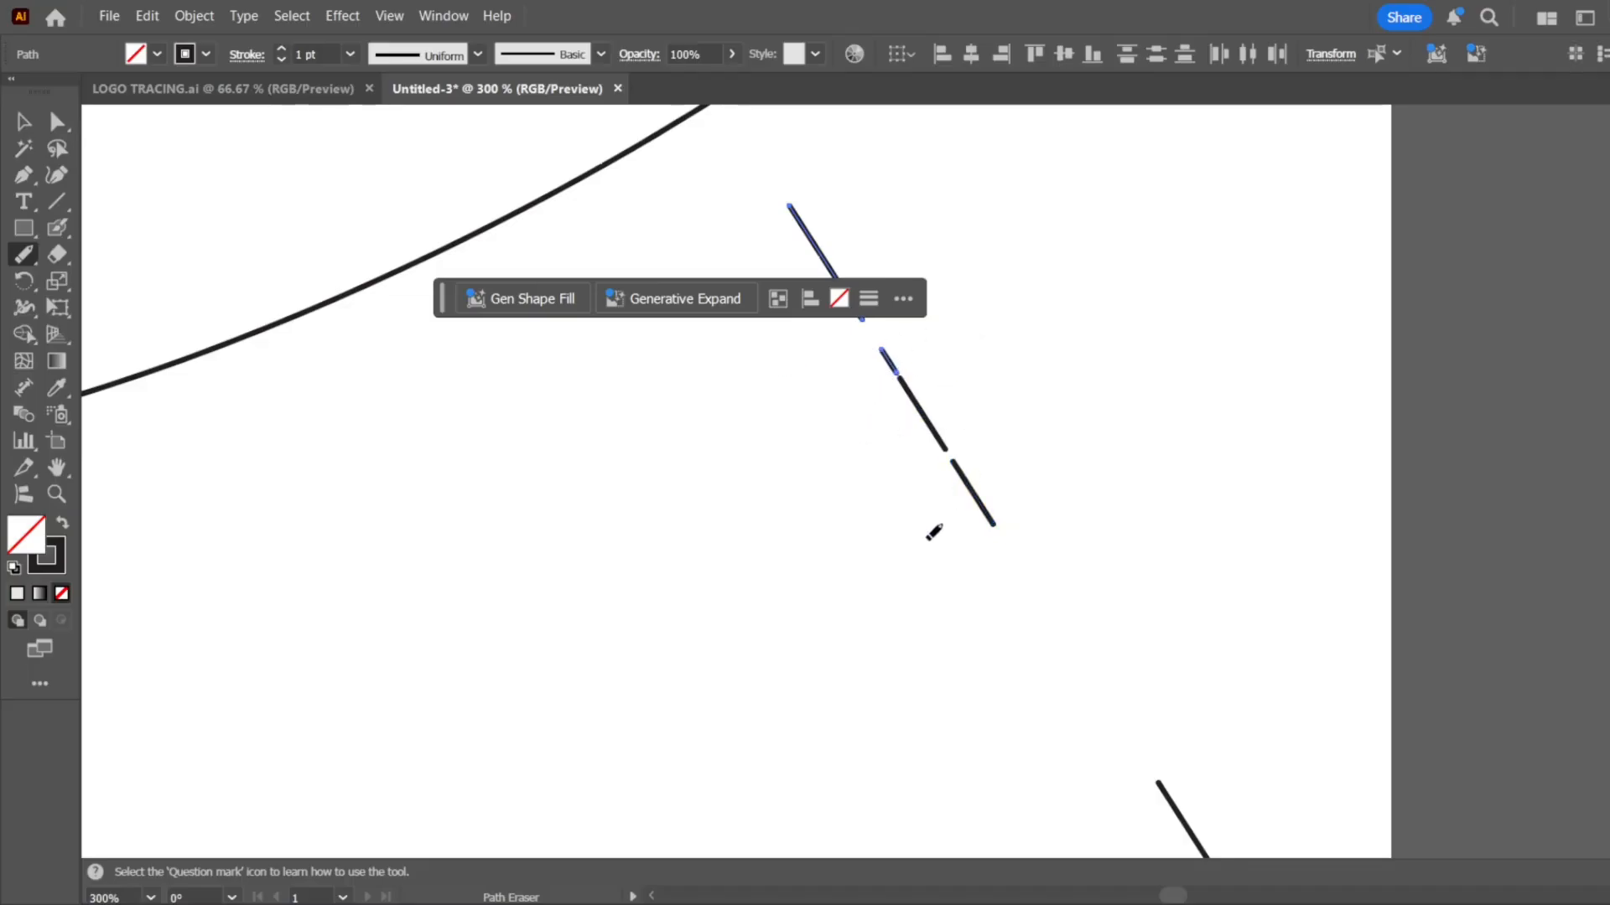
Try to erase across the unselected lowest piece of the short slanted line with the Path Eraser tool
{"action": "scroll", "coordinate": [900, 501], "scroll_direction": "down", "scroll_amount": 2}
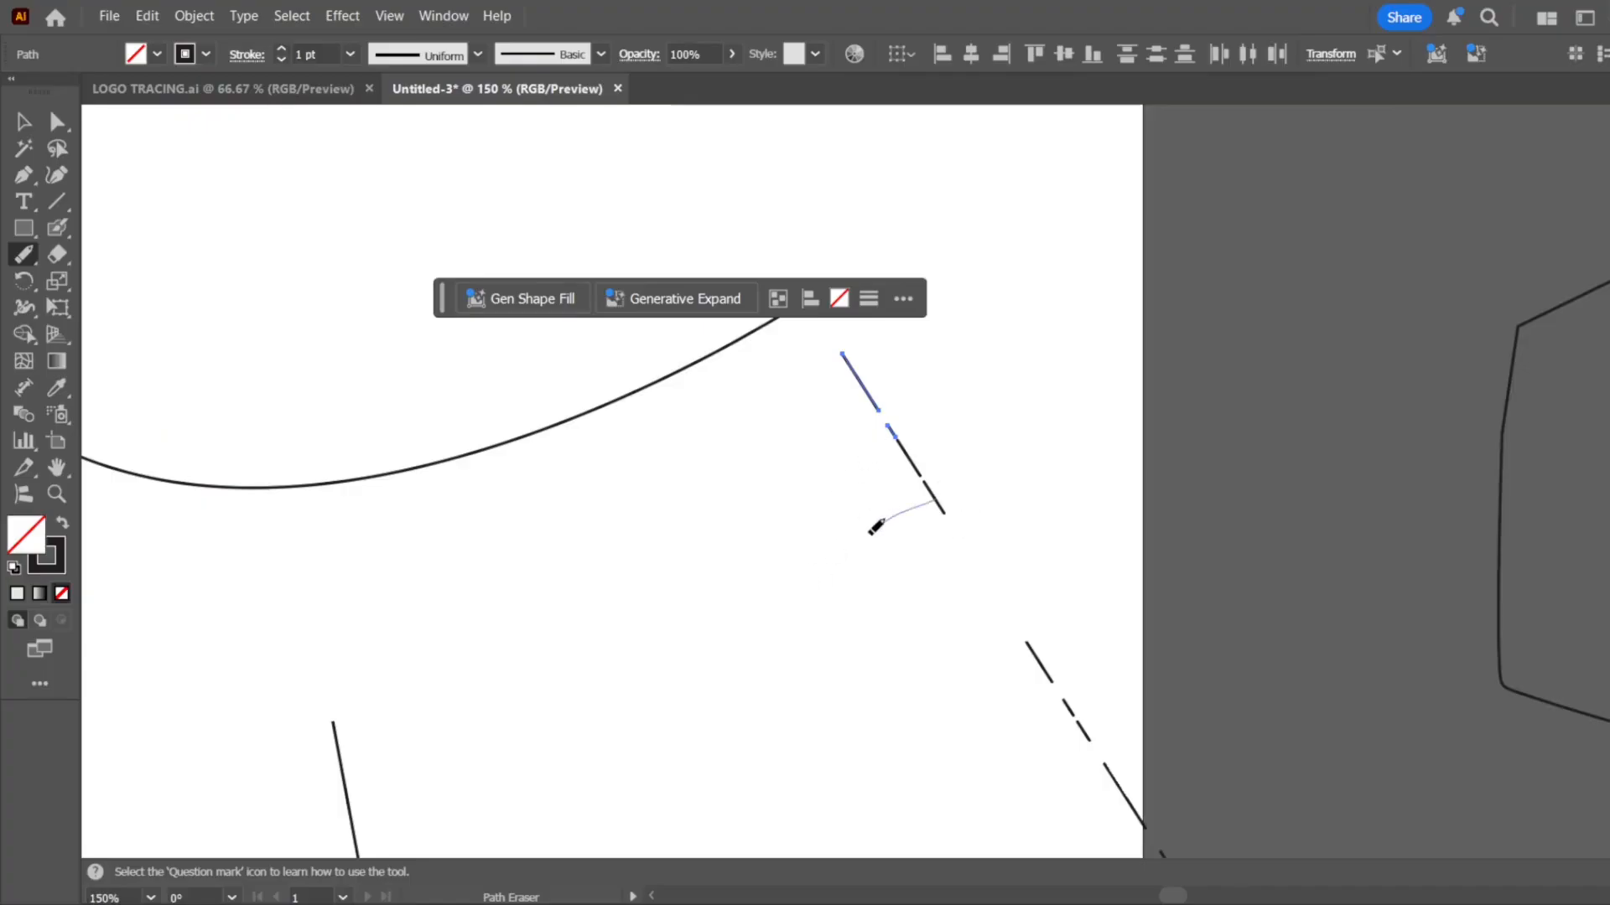
{"action": "left_click_drag", "start_coordinate": [933, 499], "coordinate": [901, 536]}
{"action": "mouse_move", "coordinate": [971, 487]}
{"action": "left_mouse_down"}
{"action": "mouse_move", "coordinate": [883, 537]}
{"action": "mouse_move", "coordinate": [887, 518]}
{"action": "left_mouse_up"}
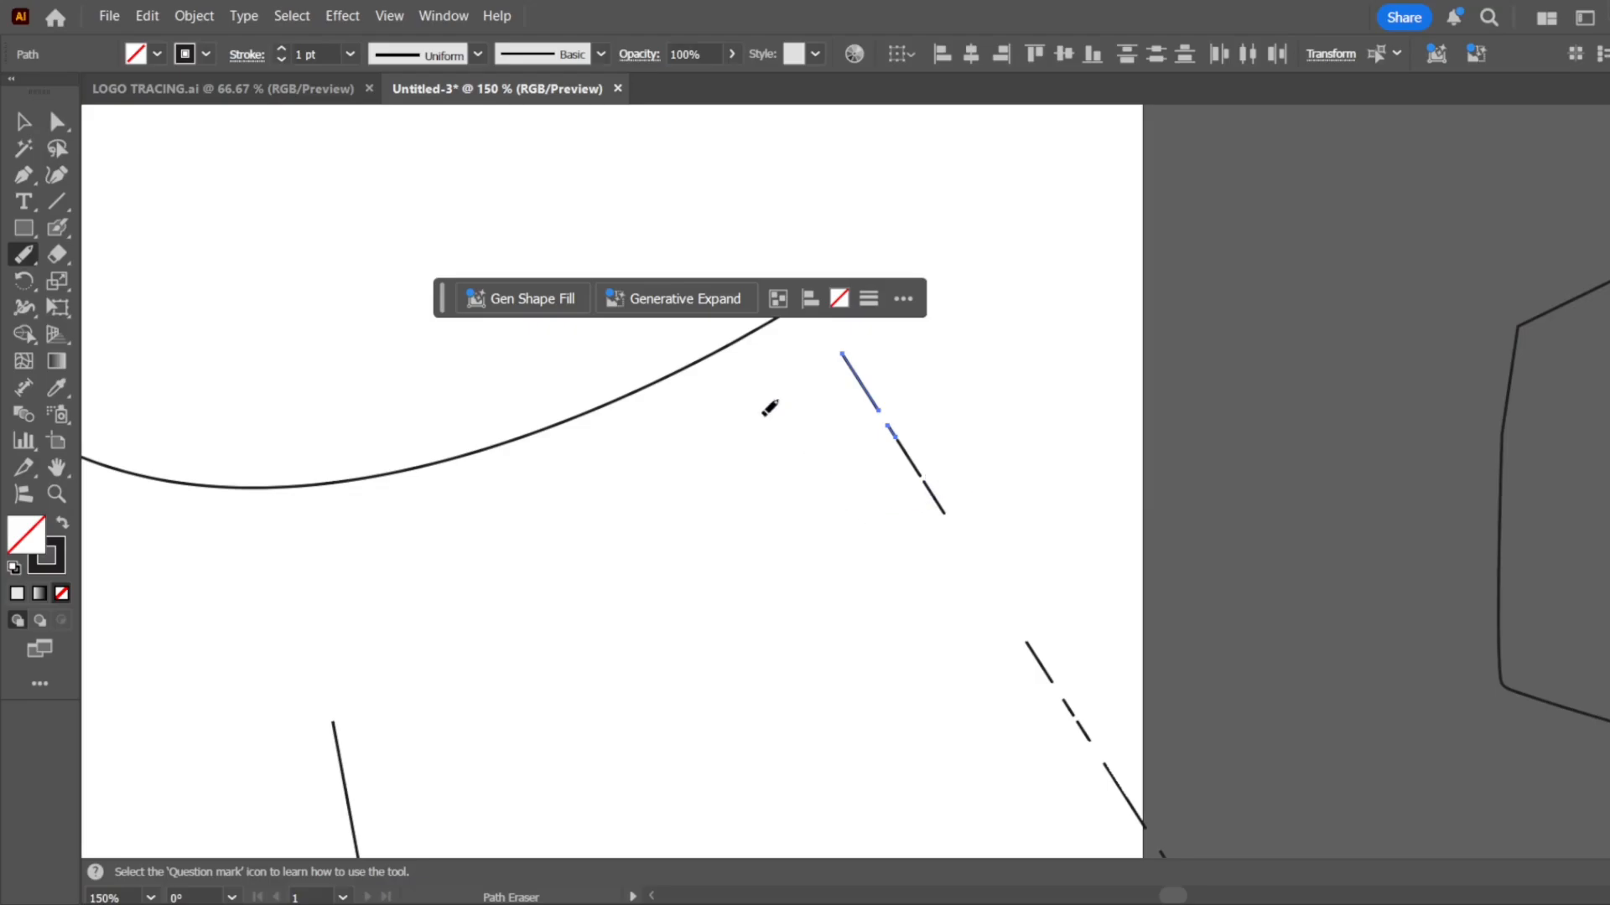
Delete all the practice paths on the artboard together with the open outline beside it
{"action": "scroll", "coordinate": [842, 515], "scroll_direction": "down", "scroll_amount": 3}
{"action": "left_click", "coordinate": [23, 121]}
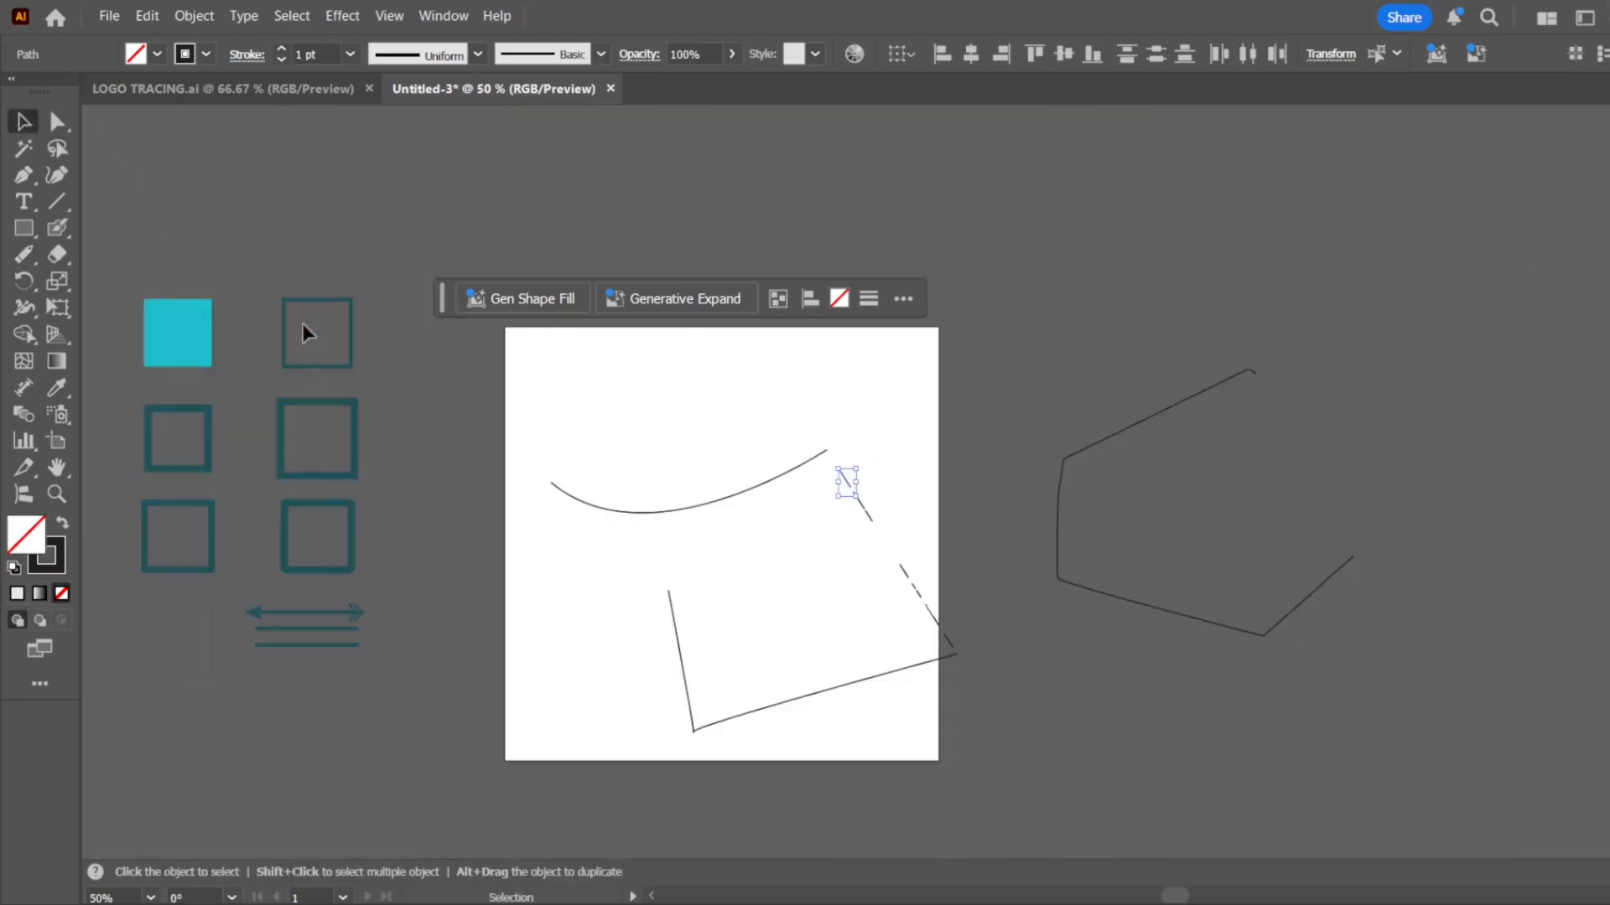
{"action": "mouse_move", "coordinate": [536, 550]}
{"action": "left_mouse_down"}
{"action": "mouse_move", "coordinate": [1274, 731]}
{"action": "mouse_move", "coordinate": [1291, 763]}
{"action": "left_mouse_up"}
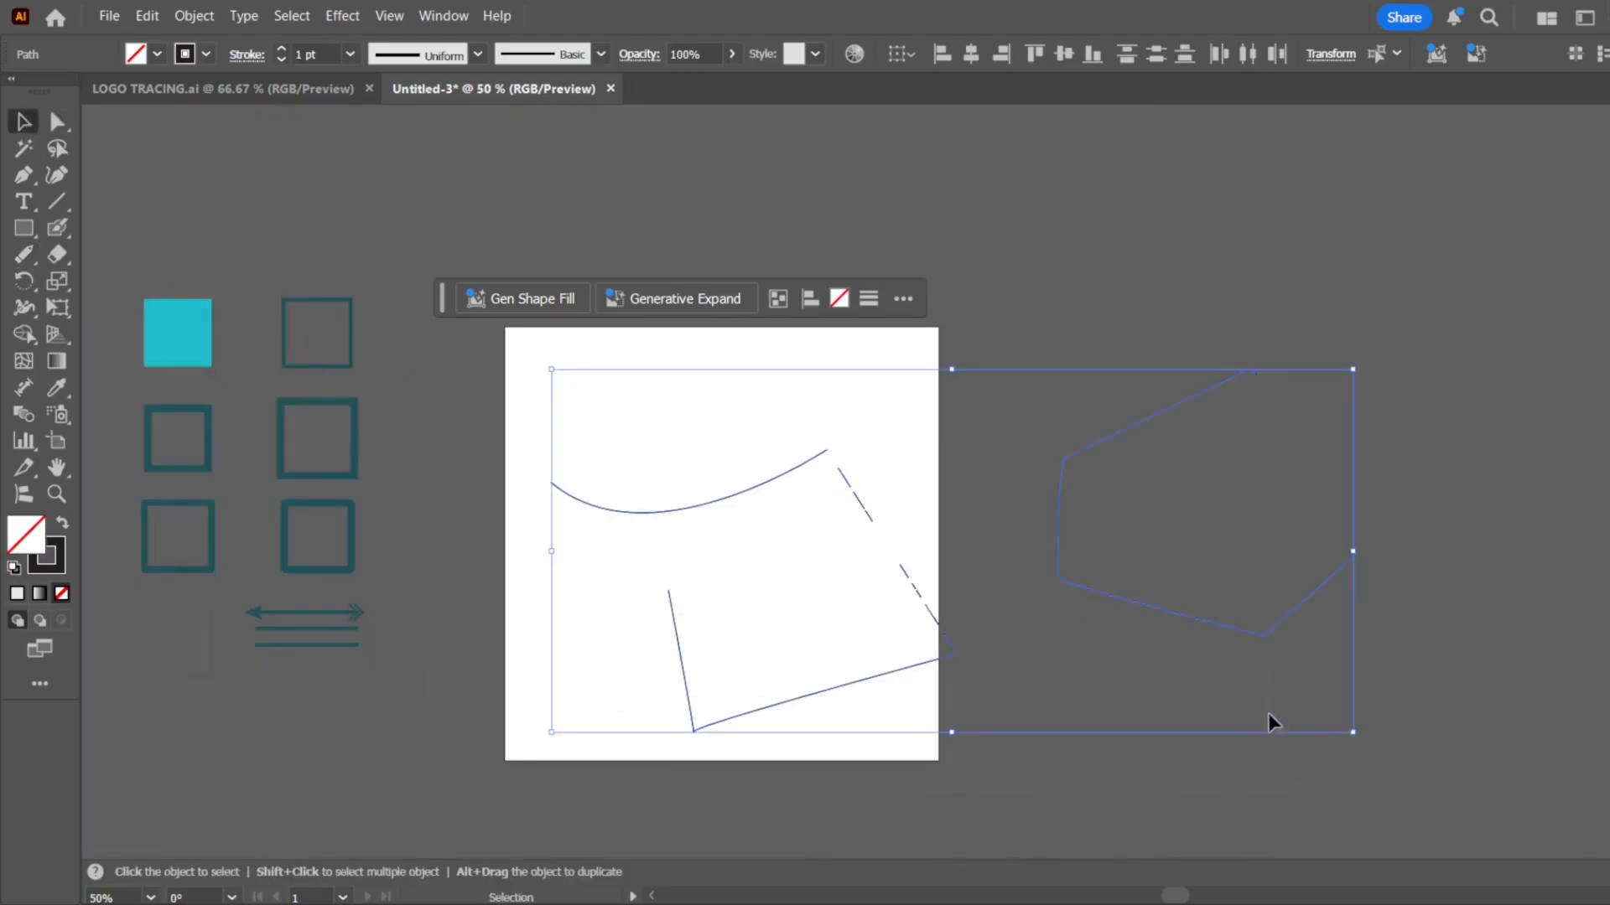
{"action": "key", "text": "Delete"}
Paint three long curved strokes that cross each other over the artboard with the Paintbrush tool
{"action": "left_click", "coordinate": [38, 258]}
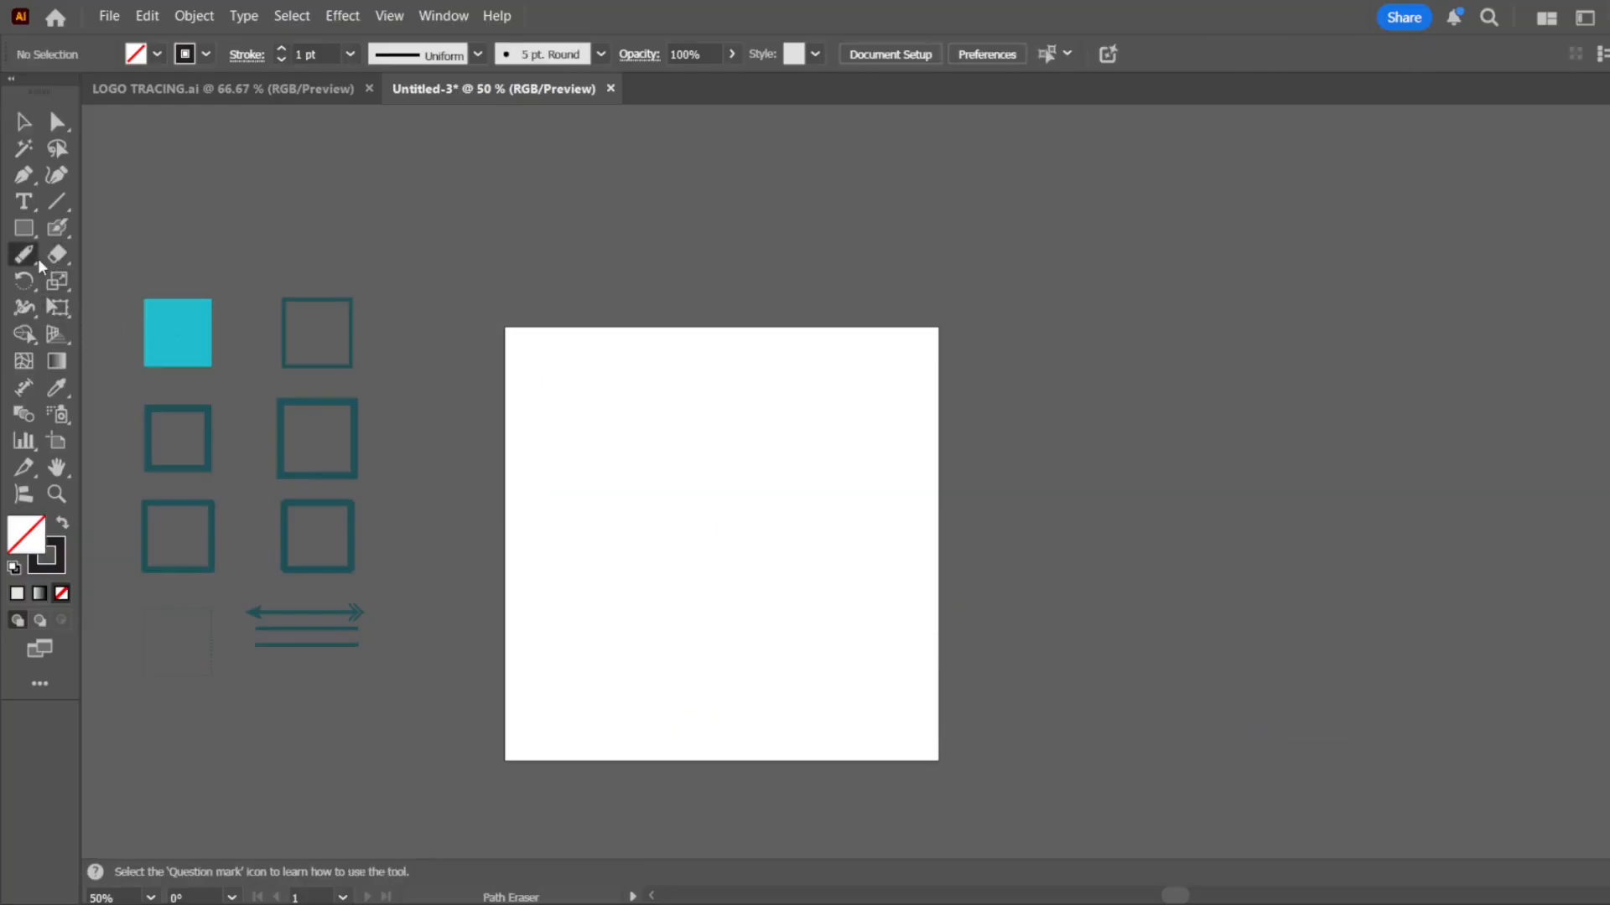
{"action": "left_click", "coordinate": [128, 359]}
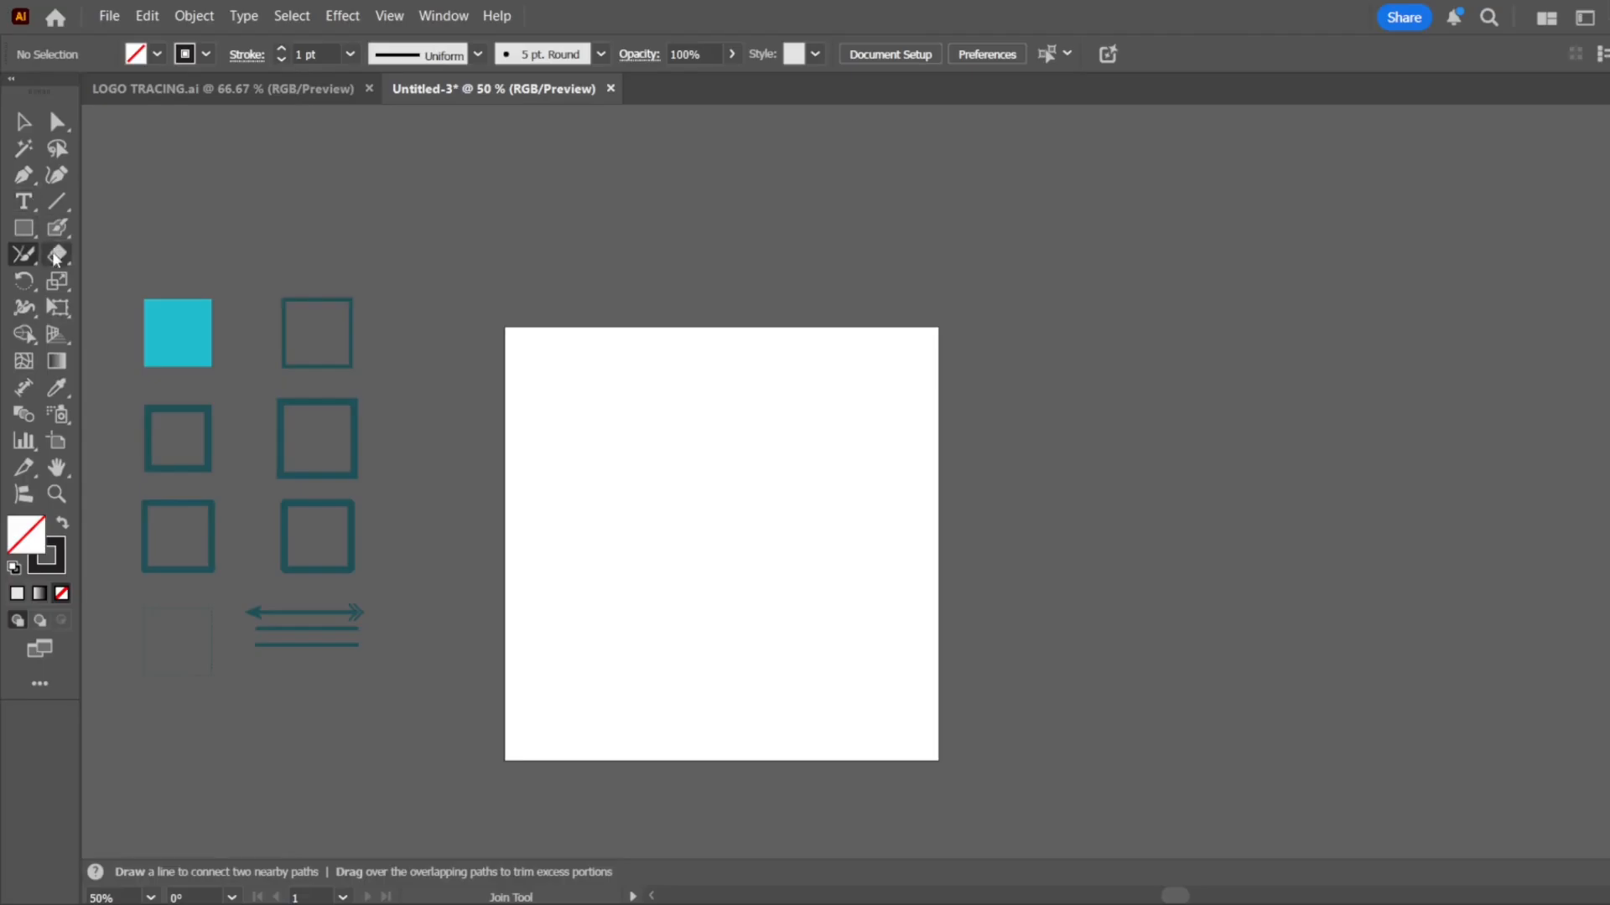
{"action": "left_click", "coordinate": [67, 236]}
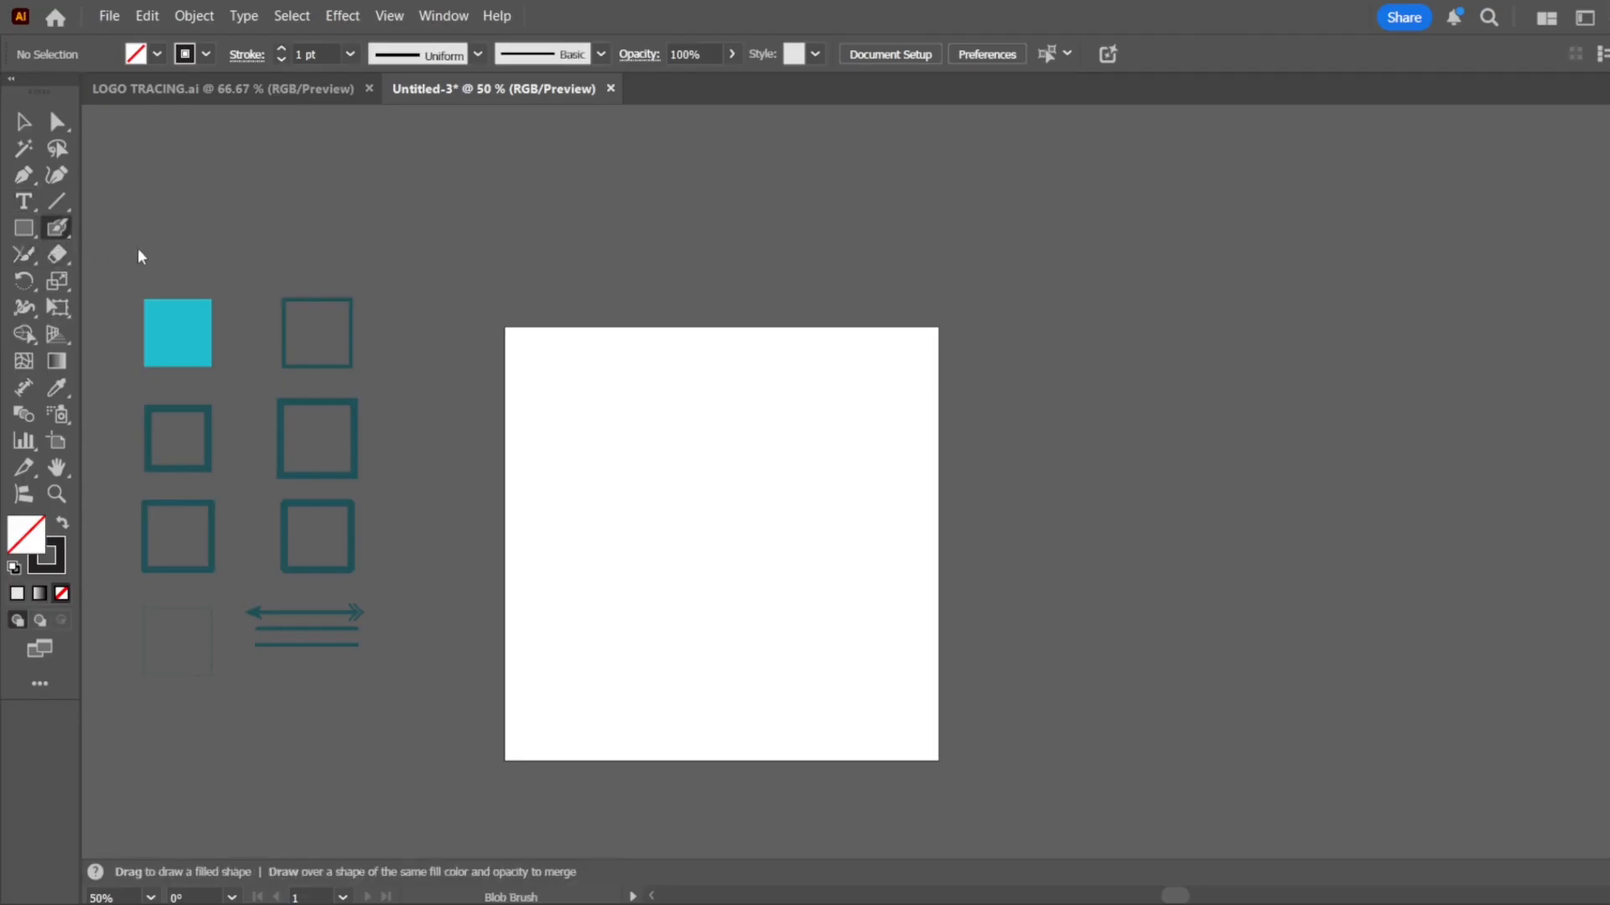
{"action": "key", "text": "b"}
{"action": "left_click_drag", "start_coordinate": [633, 390], "coordinate": [775, 658]}
{"action": "mouse_move", "coordinate": [801, 398]}
{"action": "left_mouse_down"}
{"action": "mouse_move", "coordinate": [645, 501]}
{"action": "mouse_move", "coordinate": [486, 642]}
{"action": "left_mouse_up"}
{"action": "mouse_move", "coordinate": [523, 490]}
{"action": "left_mouse_down"}
{"action": "mouse_move", "coordinate": [608, 644]}
{"action": "mouse_move", "coordinate": [739, 673]}
{"action": "mouse_move", "coordinate": [853, 640]}
{"action": "mouse_move", "coordinate": [856, 570]}
{"action": "left_mouse_up"}
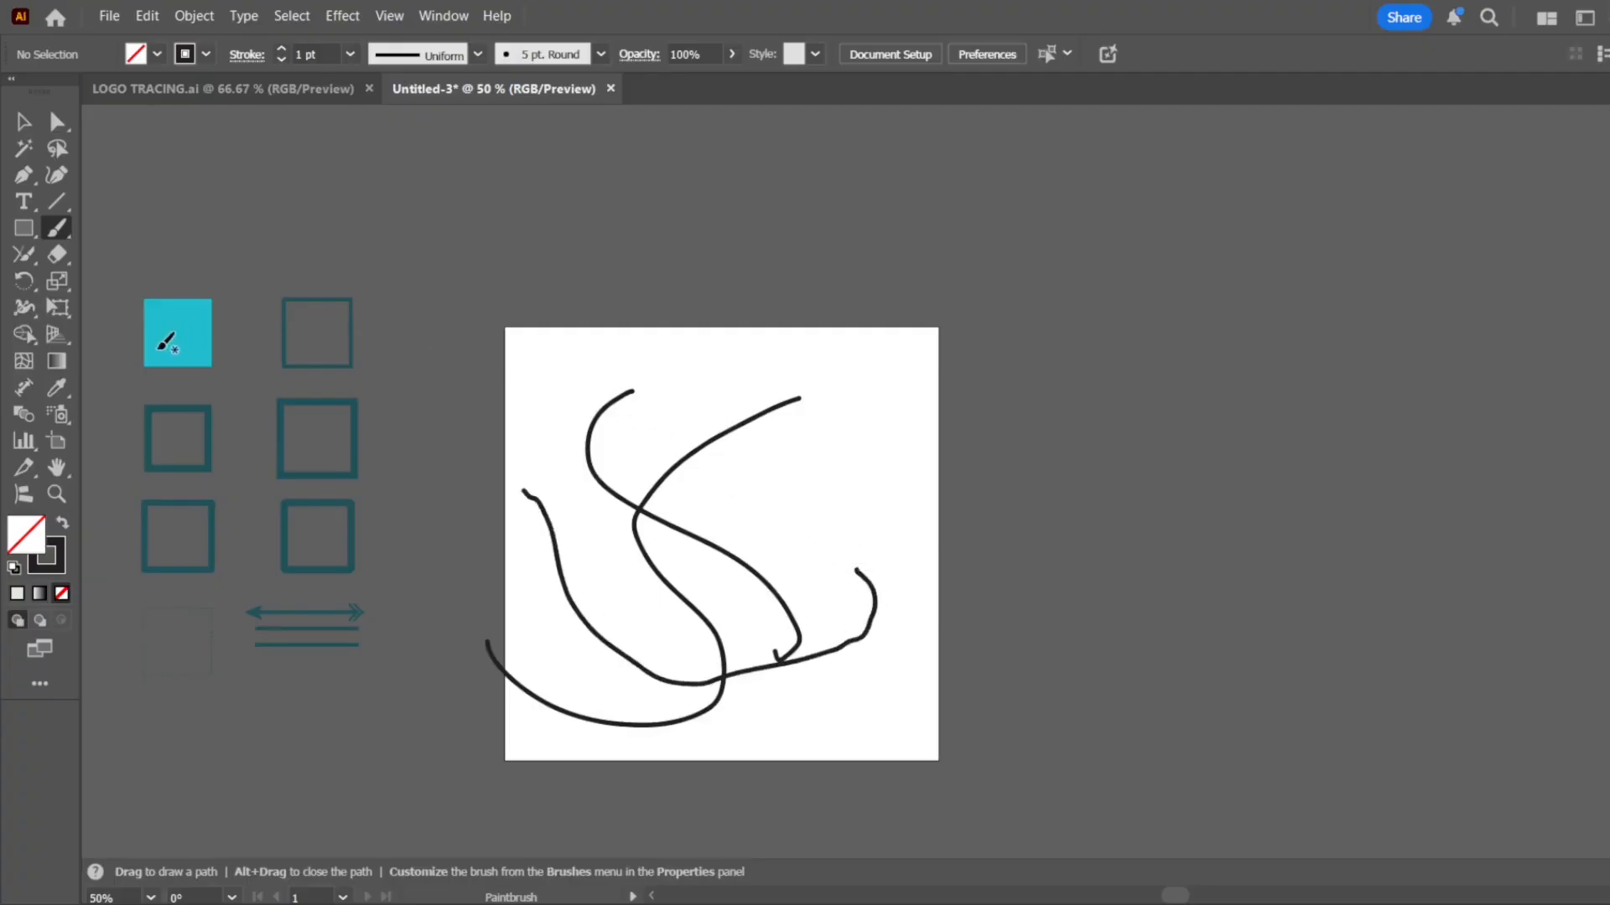
Trim the overhanging stroke ends at the crossings and connect the left ends with the Join tool
{"action": "left_click", "coordinate": [24, 254]}
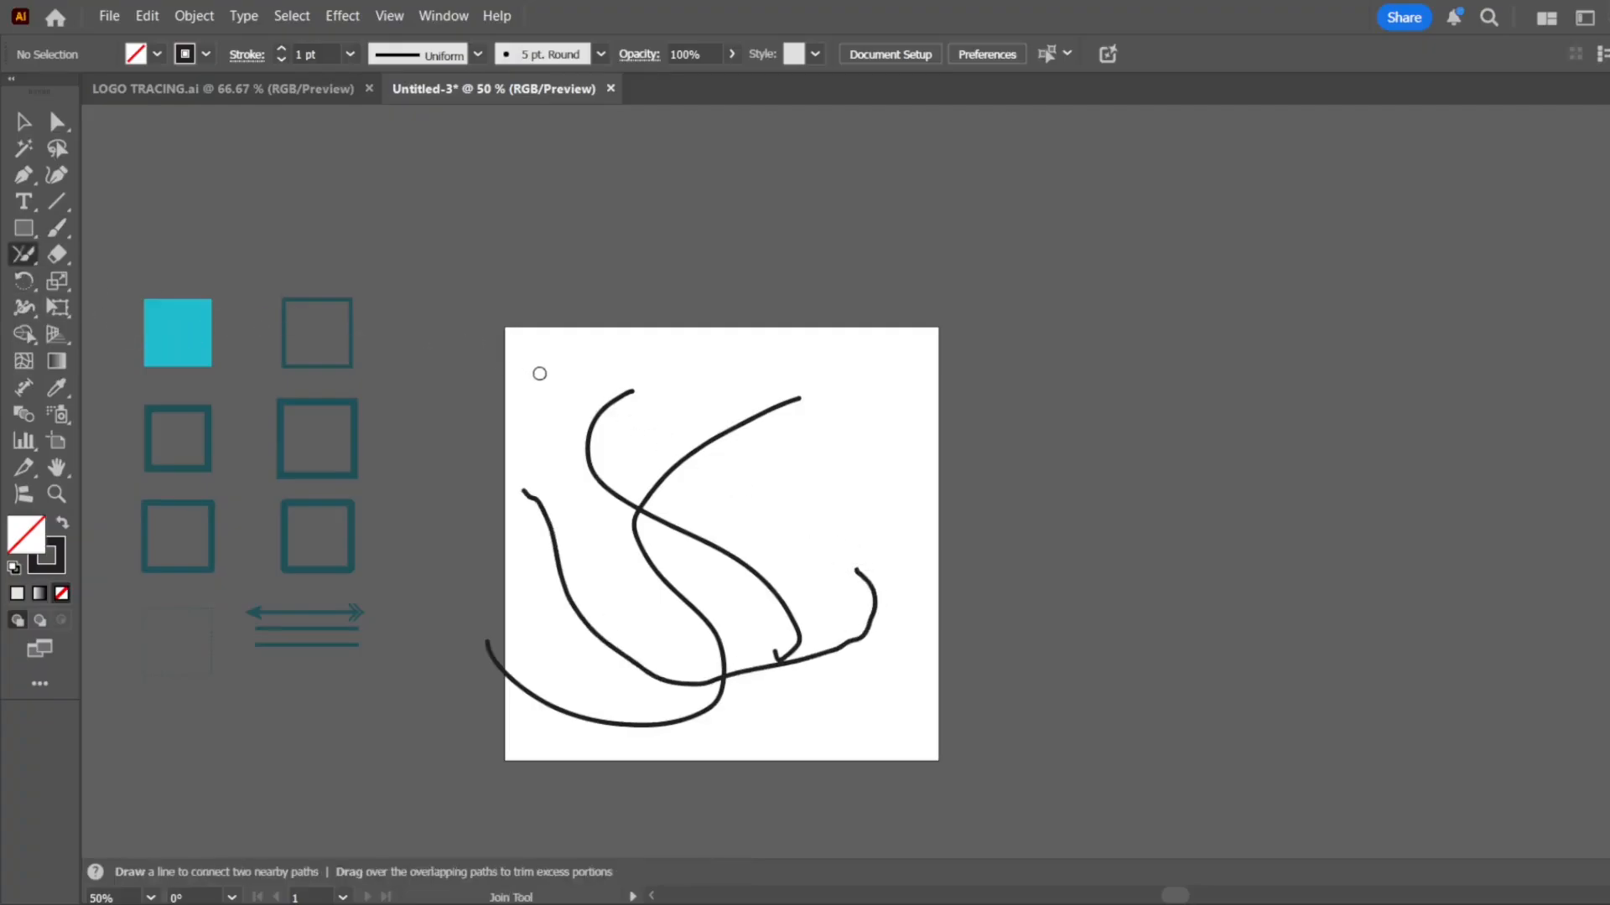
{"action": "mouse_move", "coordinate": [554, 386]}
{"action": "left_mouse_down"}
{"action": "mouse_move", "coordinate": [788, 428]}
{"action": "mouse_move", "coordinate": [627, 466]}
{"action": "mouse_move", "coordinate": [639, 504]}
{"action": "mouse_move", "coordinate": [681, 502]}
{"action": "left_mouse_up"}
{"action": "mouse_move", "coordinate": [820, 605]}
{"action": "left_mouse_down"}
{"action": "mouse_move", "coordinate": [798, 664]}
{"action": "mouse_move", "coordinate": [755, 683]}
{"action": "left_mouse_up"}
{"action": "left_click_drag", "start_coordinate": [632, 666], "coordinate": [781, 705]}
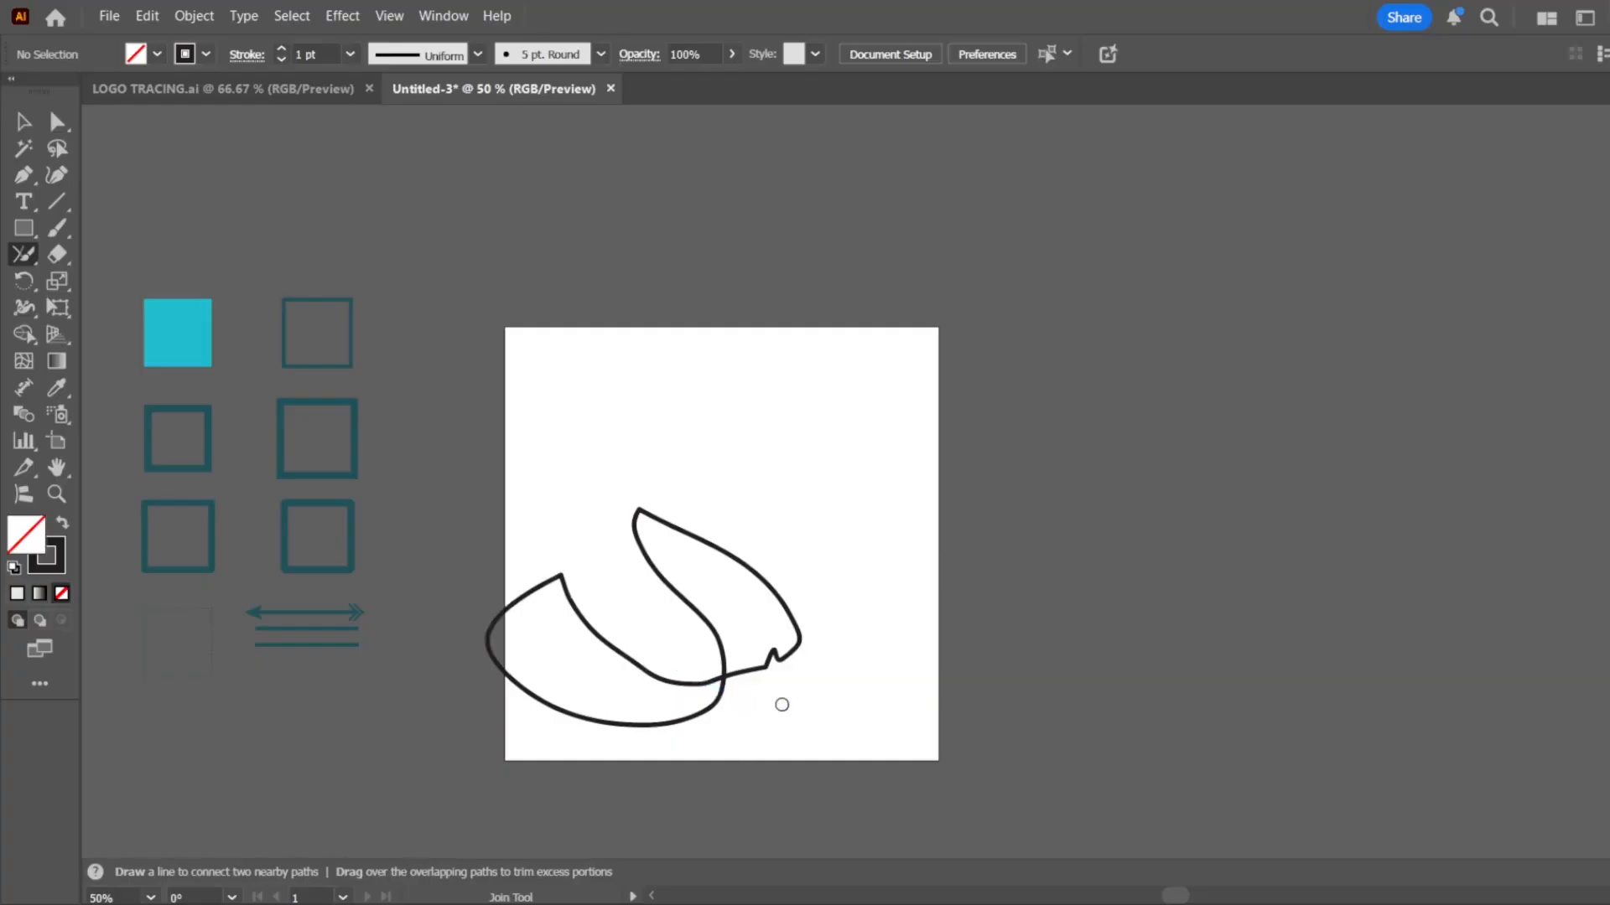
Try further Join tool strokes across the remaining crossing and the joined curves, undoing the changes
{"action": "mouse_move", "coordinate": [691, 666]}
{"action": "left_mouse_down"}
{"action": "mouse_move", "coordinate": [738, 692]}
{"action": "mouse_move", "coordinate": [726, 700]}
{"action": "mouse_move", "coordinate": [767, 700]}
{"action": "mouse_move", "coordinate": [732, 697]}
{"action": "left_mouse_up"}
{"action": "left_click_drag", "start_coordinate": [604, 557], "coordinate": [480, 697]}
{"action": "key", "text": "ctrl+z"}
{"action": "left_click_drag", "start_coordinate": [679, 643], "coordinate": [791, 693]}
{"action": "key", "text": "ctrl+z"}
{"action": "left_click_drag", "start_coordinate": [686, 658], "coordinate": [761, 715]}
{"action": "key", "text": "ctrl+z"}
{"action": "left_click_drag", "start_coordinate": [627, 563], "coordinate": [785, 529]}
{"action": "left_click_drag", "start_coordinate": [688, 643], "coordinate": [640, 723]}
Draw a self-crossing Pen path over the artboard's right edge and trim its overlapping ends with the Join tool
{"action": "left_click", "coordinate": [23, 174]}
{"action": "left_click", "coordinate": [844, 536]}
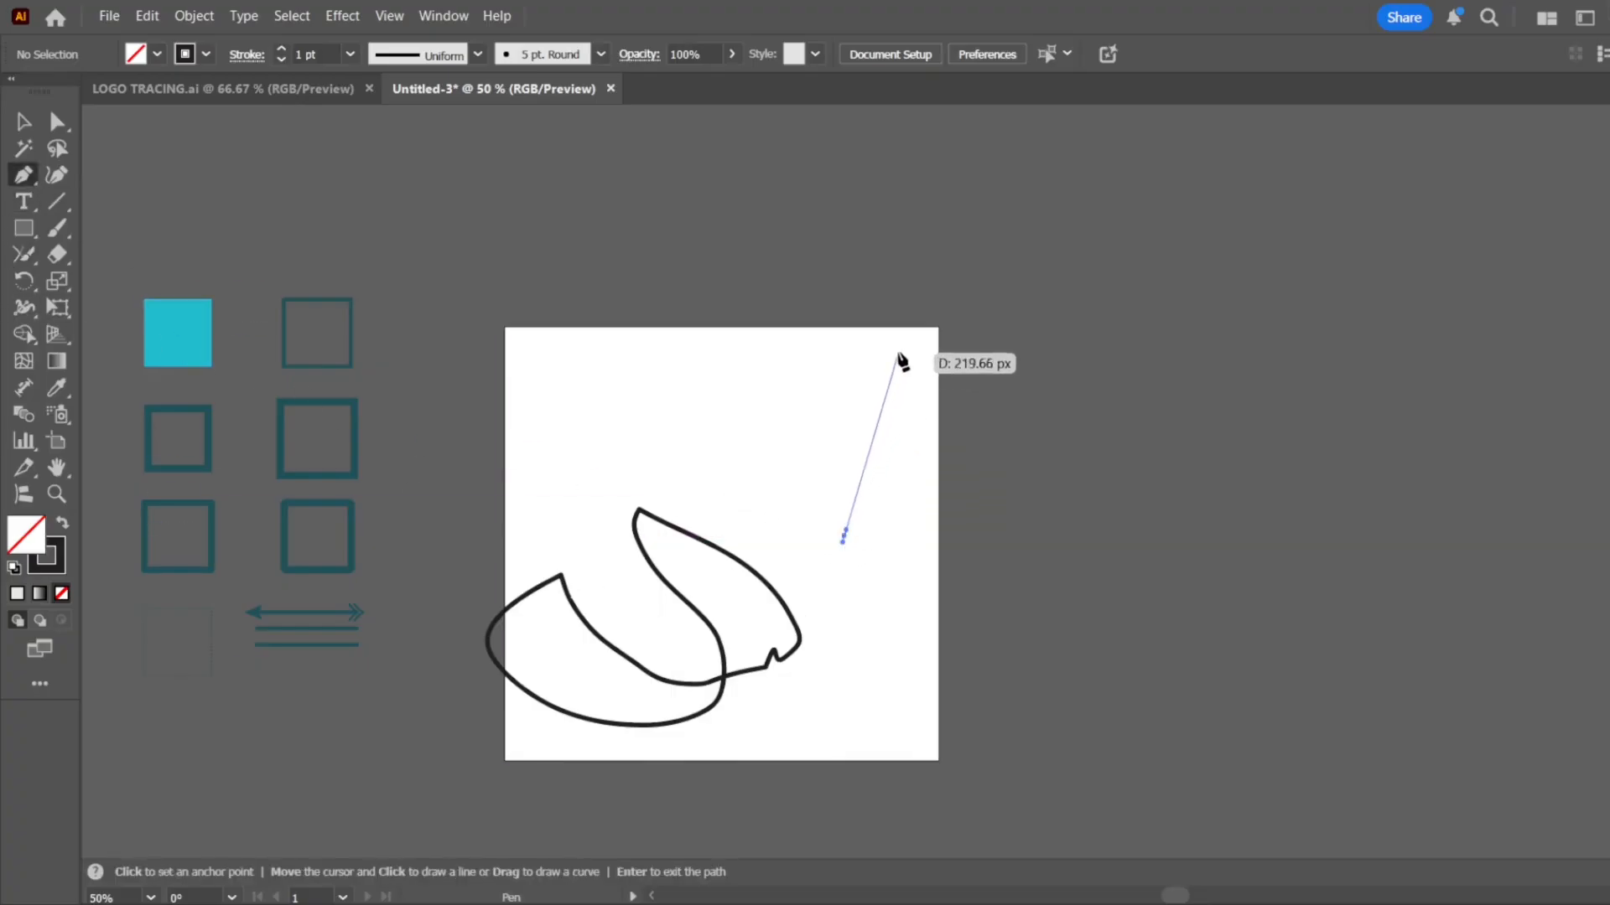
{"action": "left_click_drag", "start_coordinate": [900, 352], "coordinate": [1187, 596]}
{"action": "left_click", "coordinate": [909, 595]}
{"action": "left_click", "coordinate": [775, 485]}
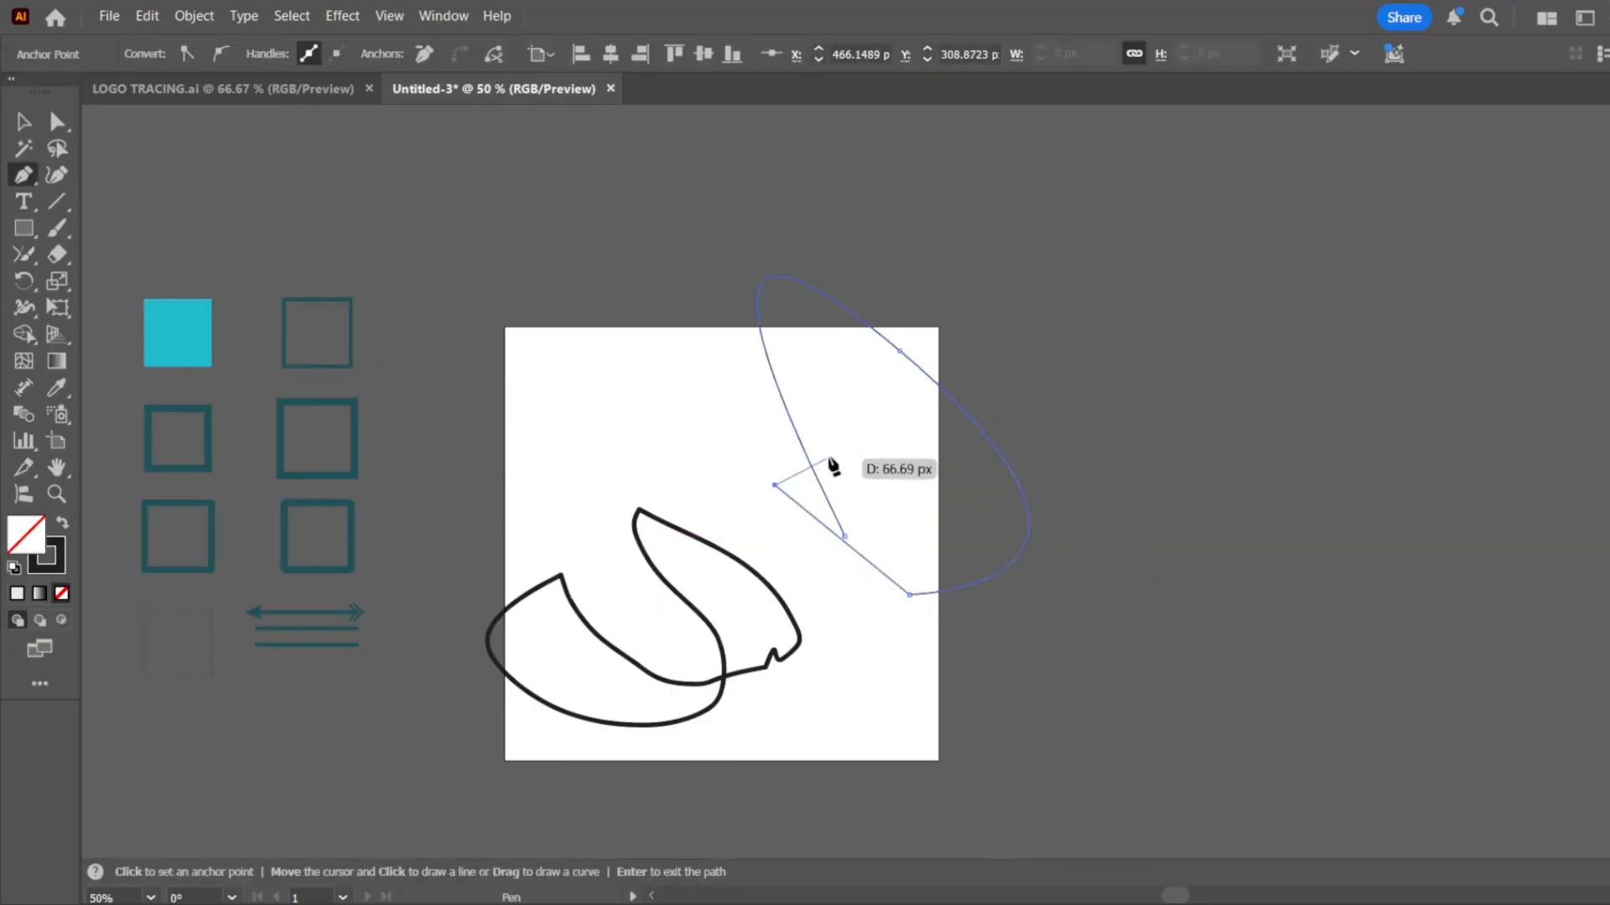
{"action": "left_click", "coordinate": [842, 449]}
{"action": "key", "text": "Return"}
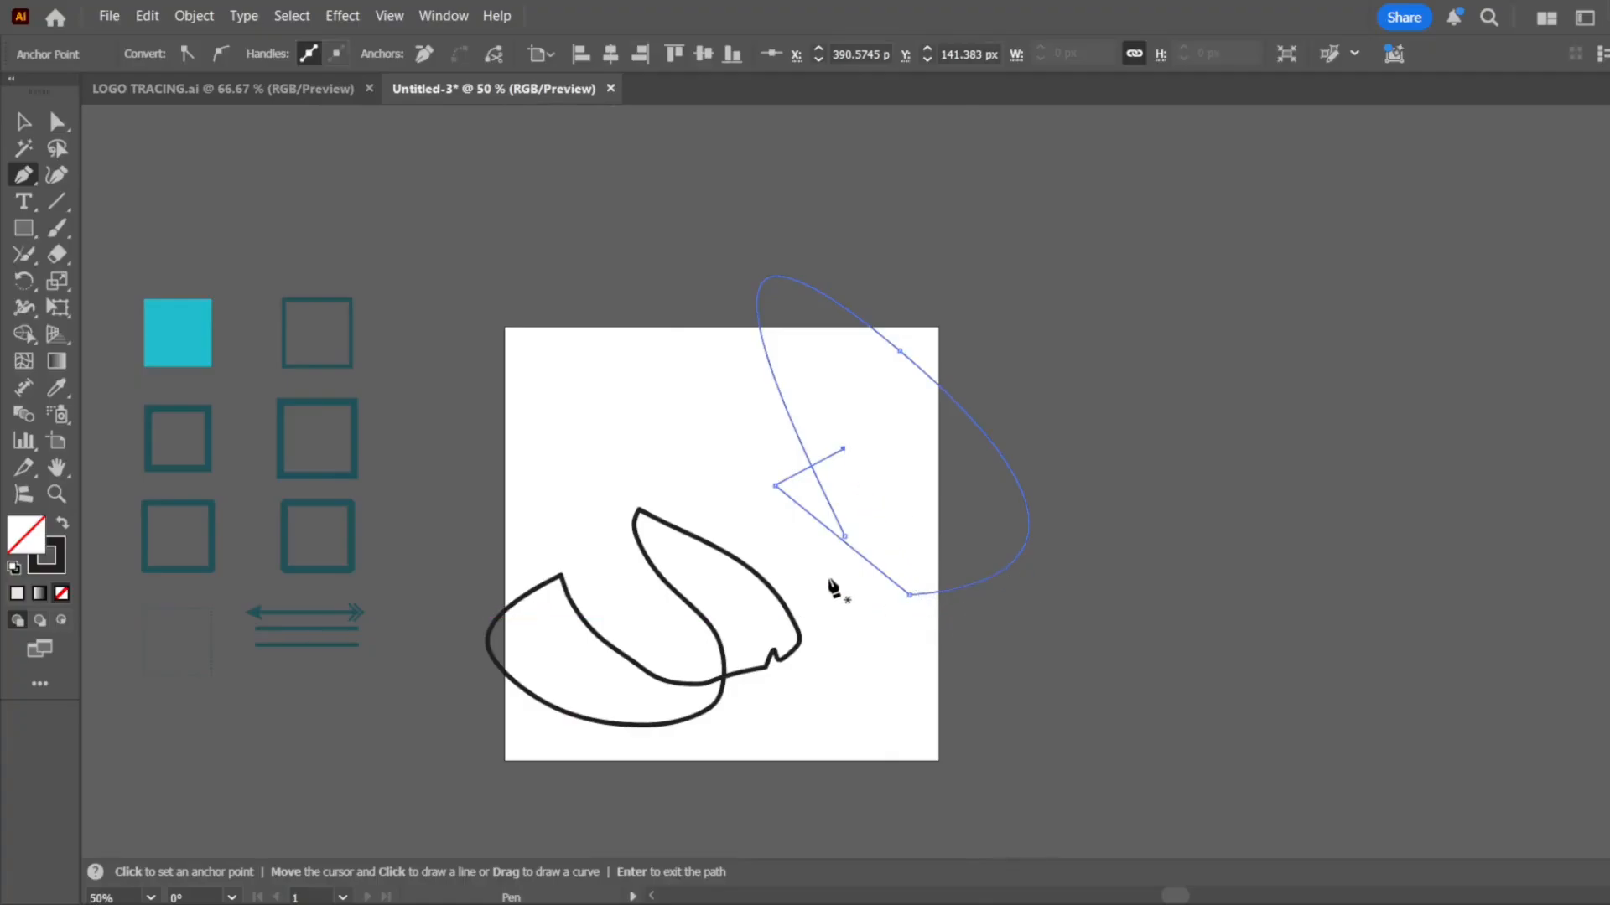
{"action": "left_click", "coordinate": [24, 254]}
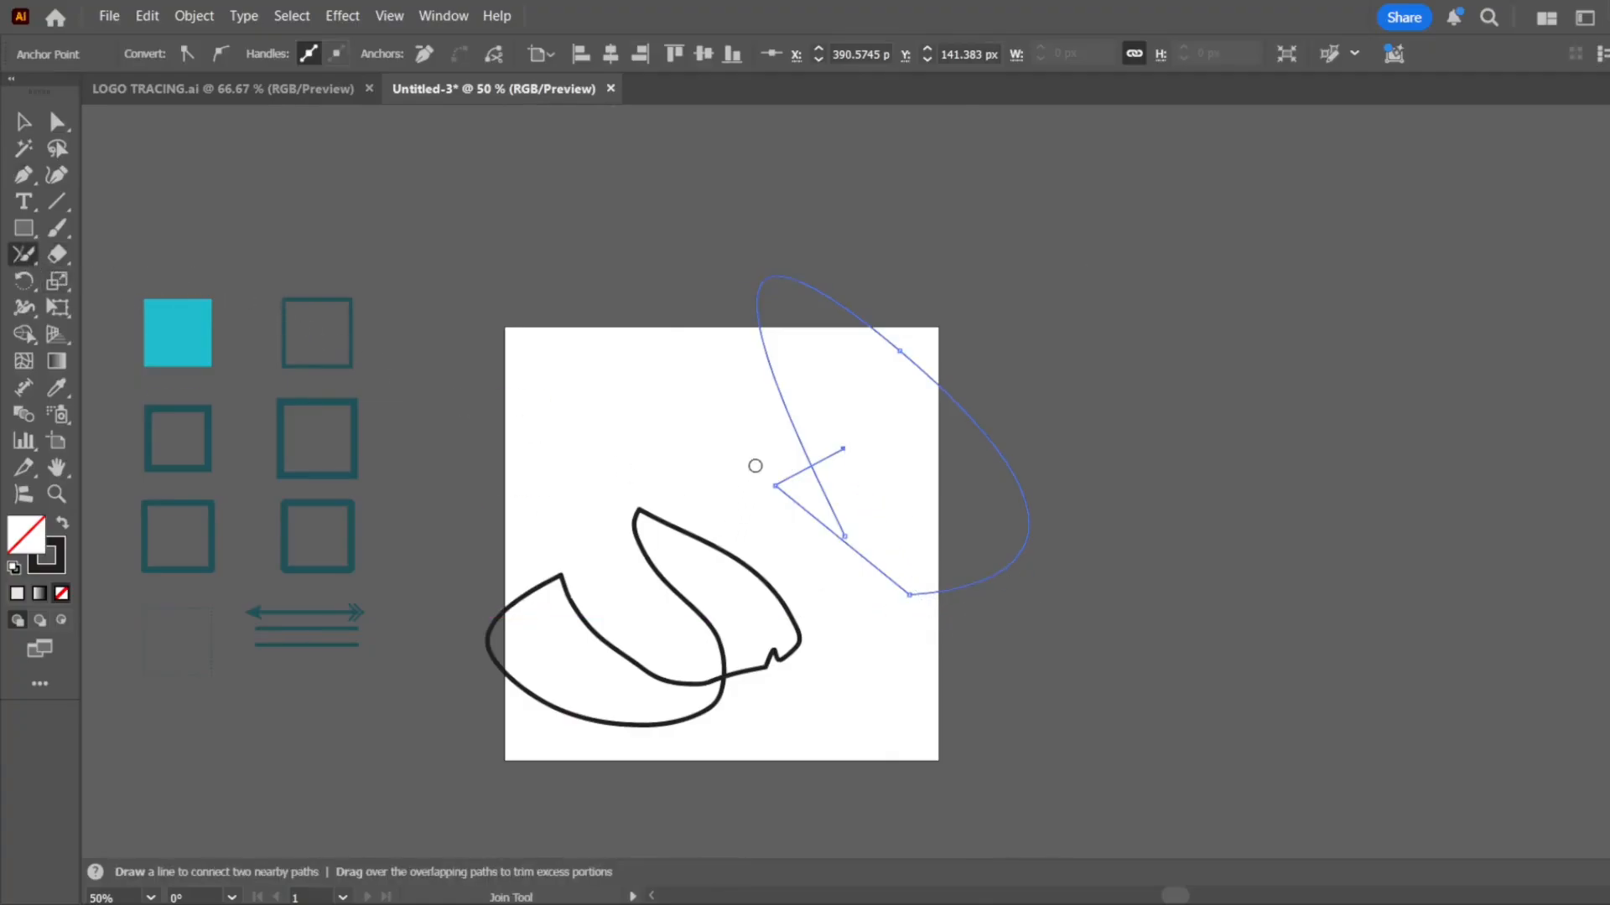
{"action": "left_click_drag", "start_coordinate": [755, 466], "coordinate": [938, 557]}
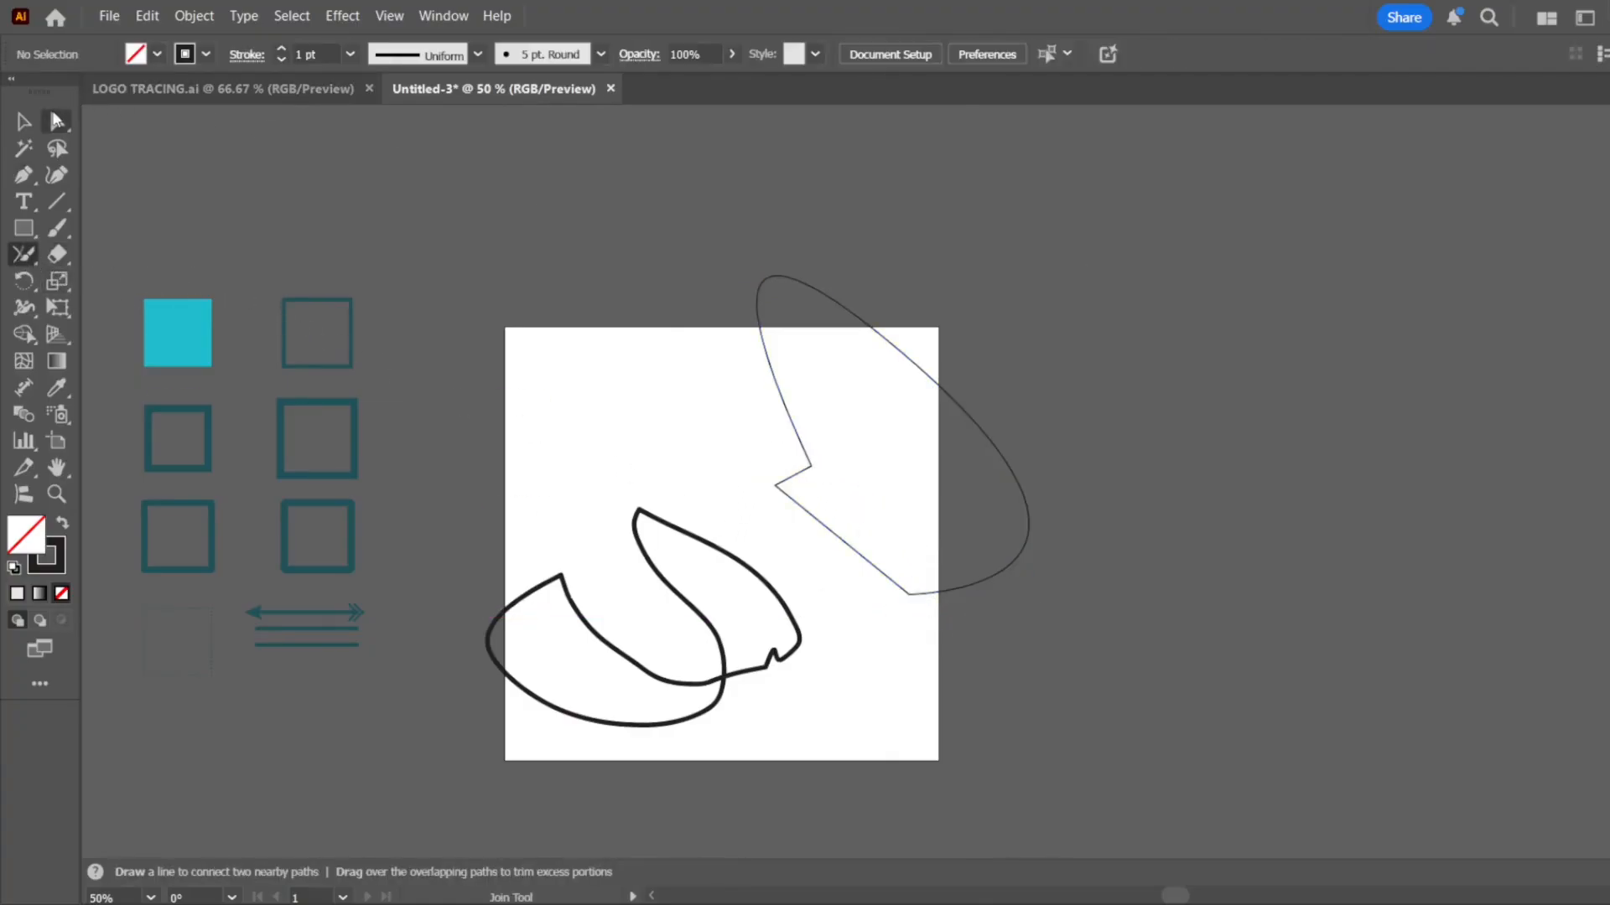
Delete the joined brush shape and the Pen path to clear the artboard
{"action": "key", "text": "v"}
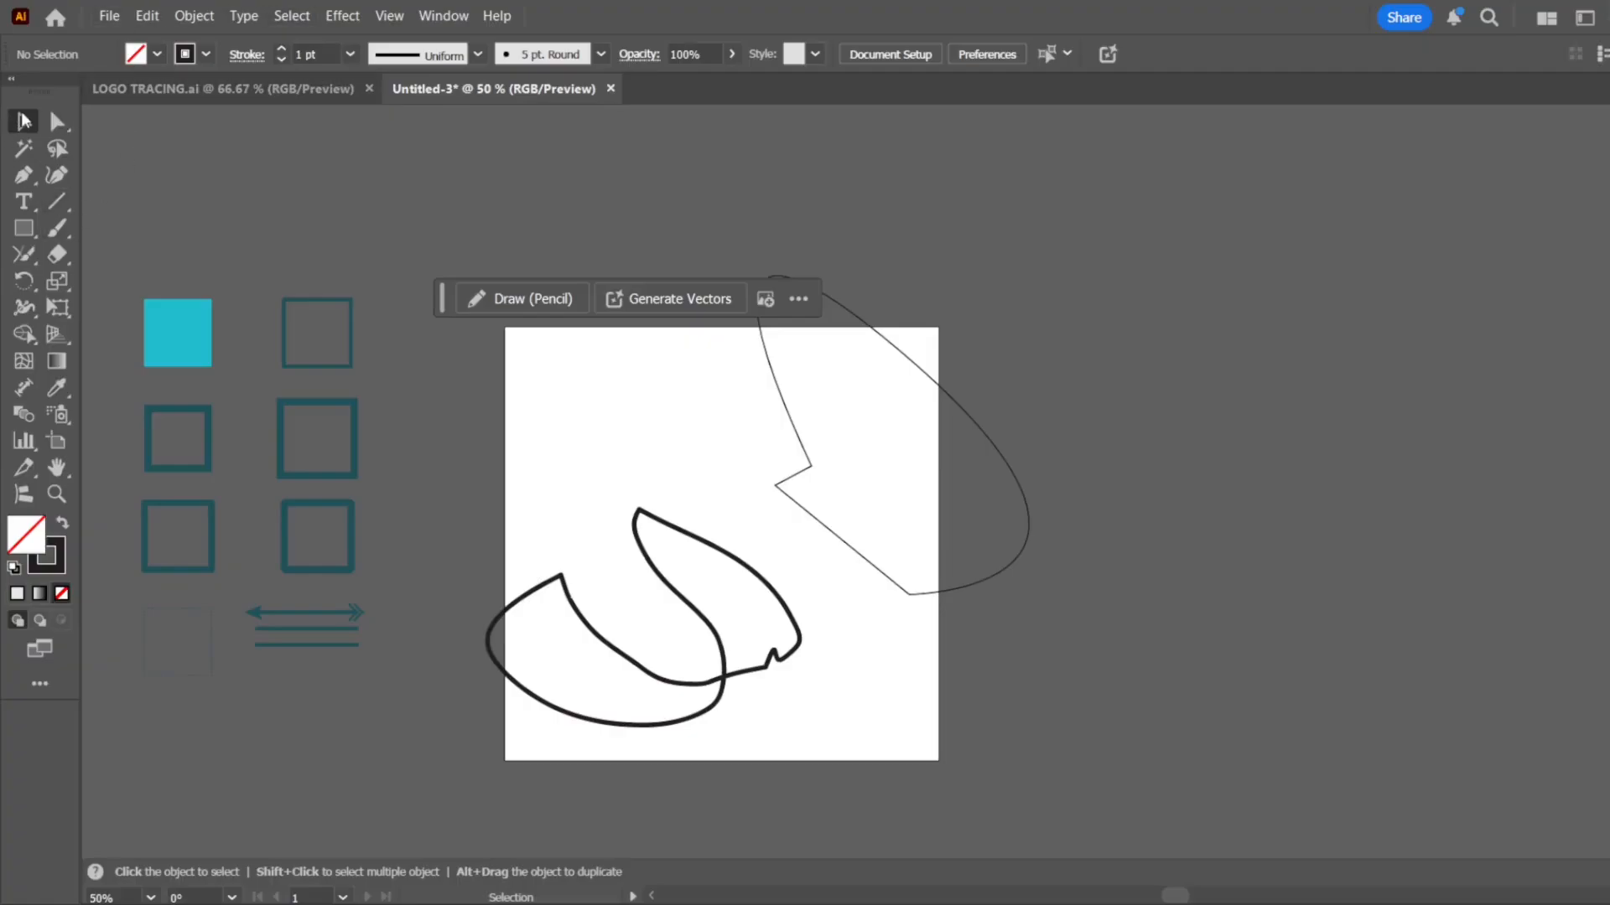
{"action": "left_click_drag", "start_coordinate": [871, 476], "coordinate": [536, 745]}
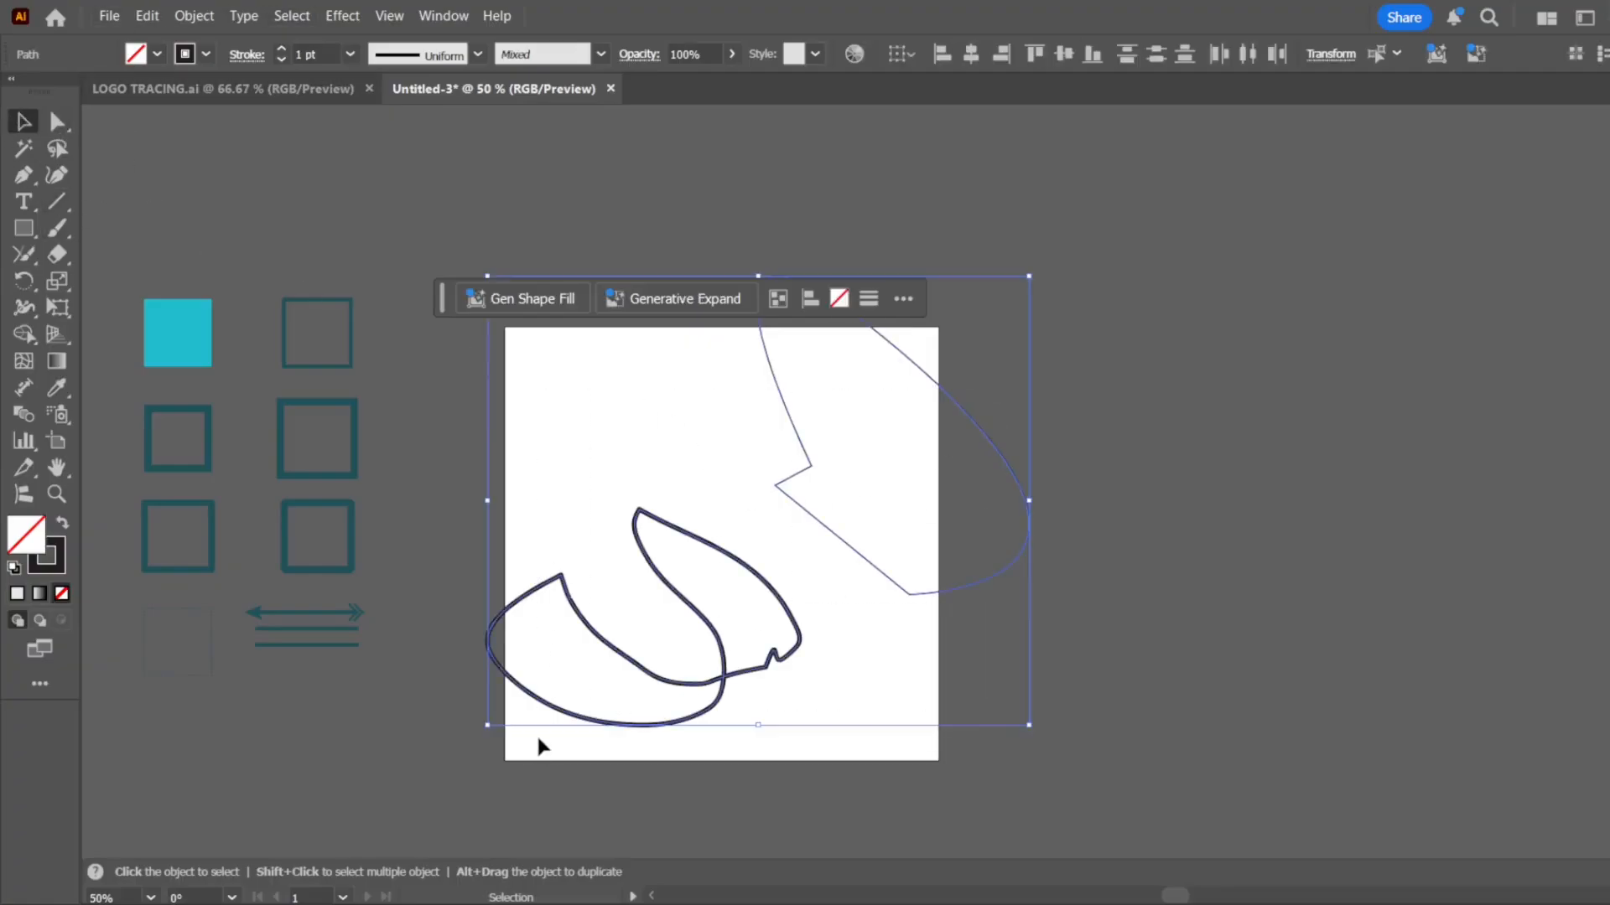
{"action": "key", "text": "Delete"}
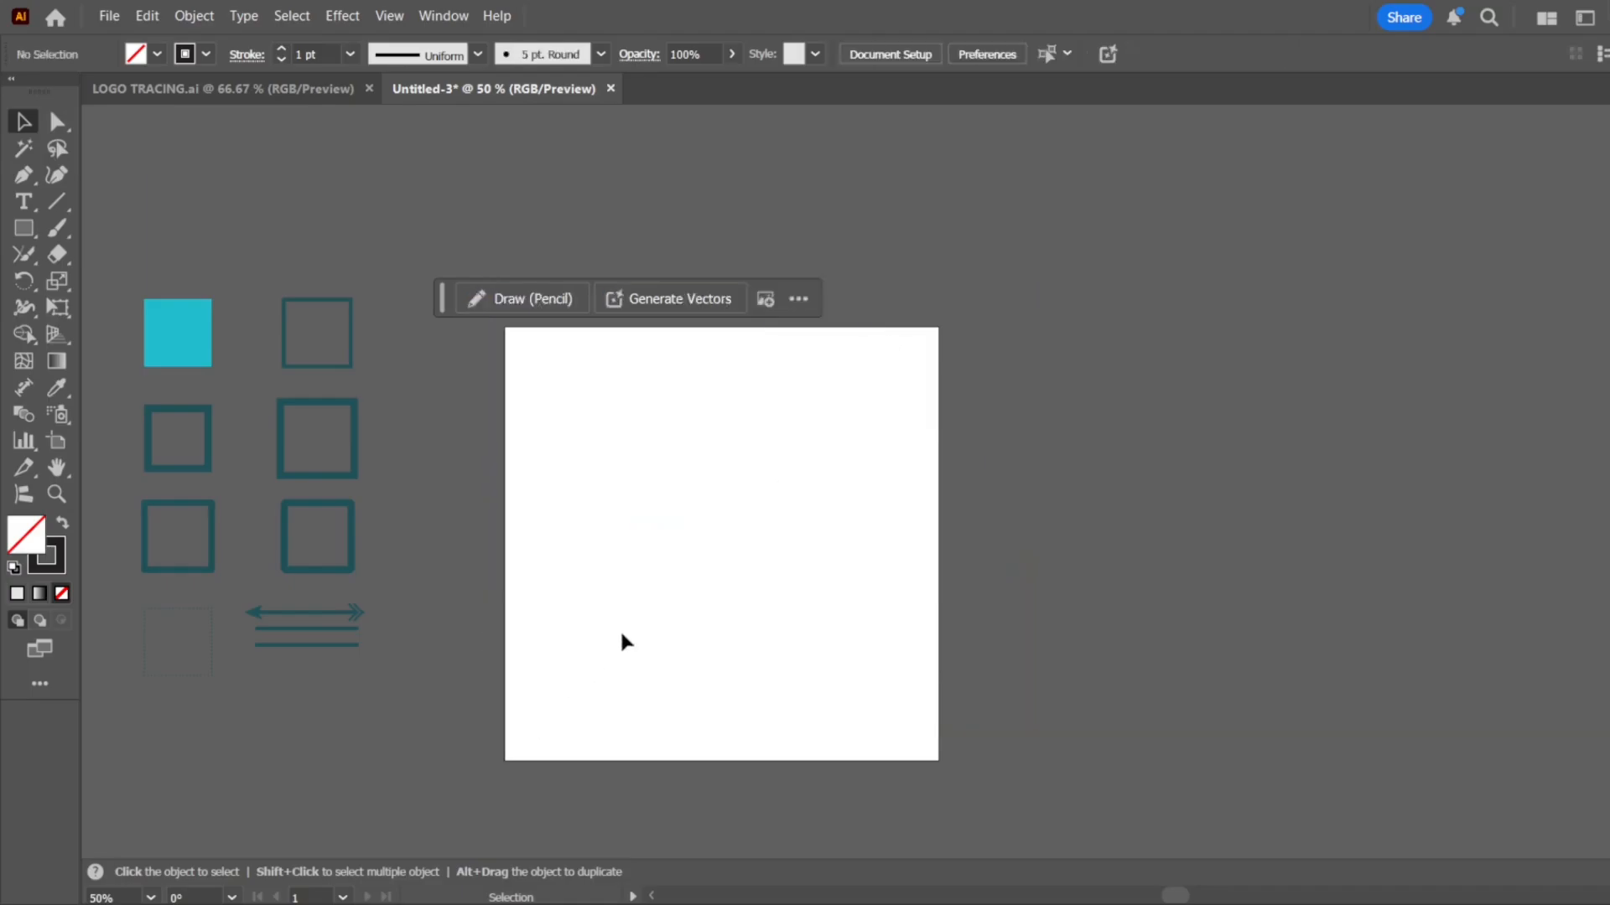
{"action": "left_click", "coordinate": [31, 260]}
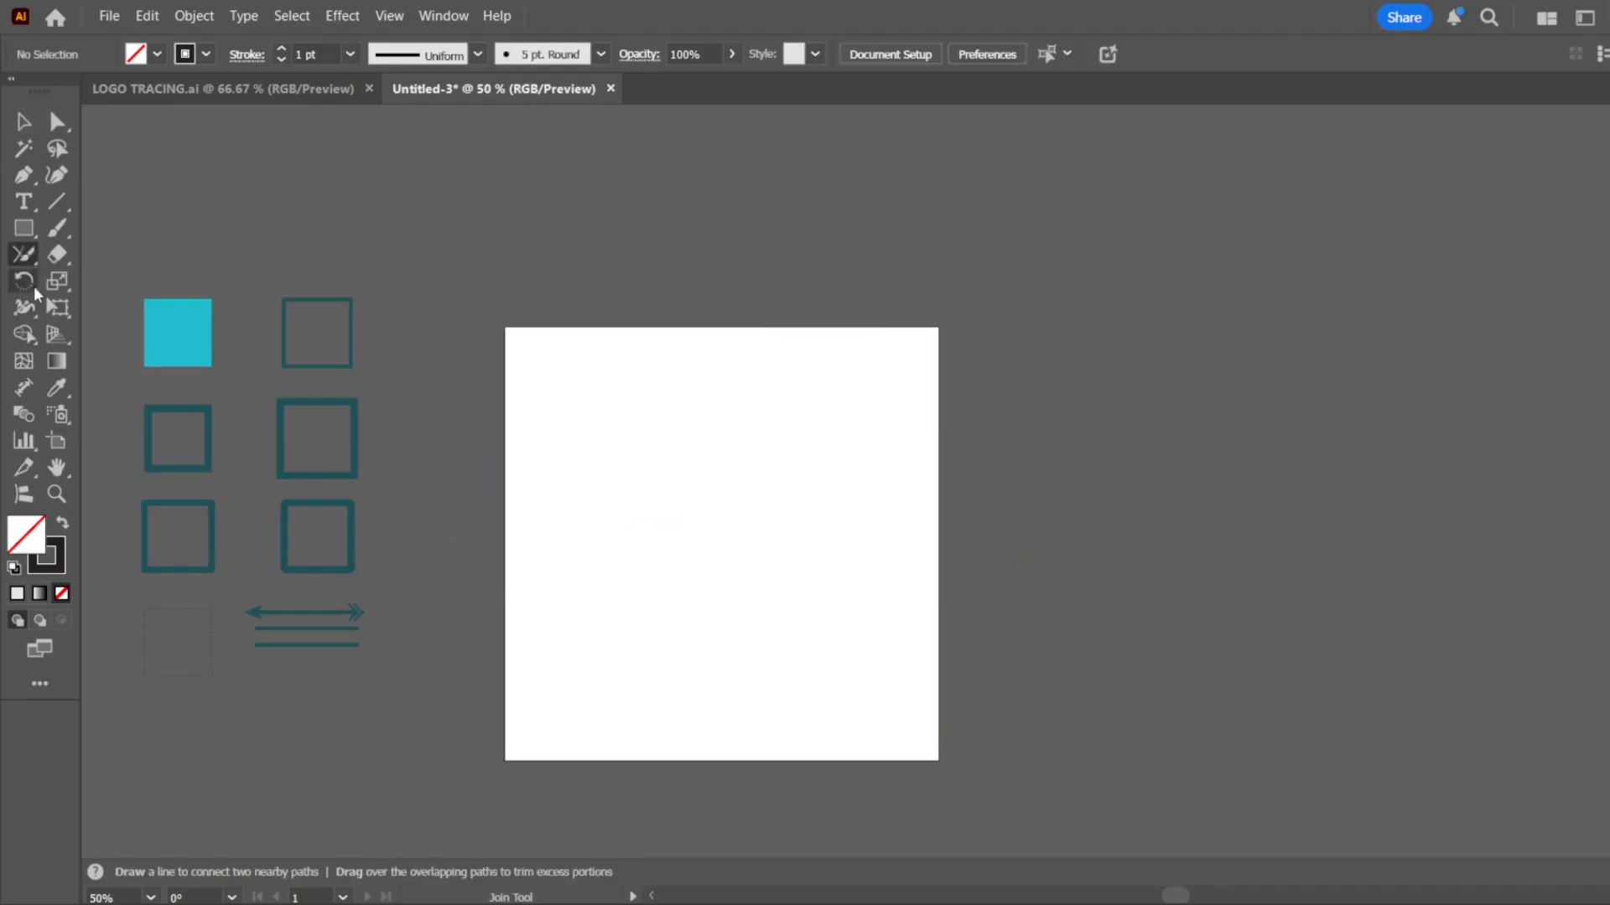
{"action": "left_click", "coordinate": [33, 285]}
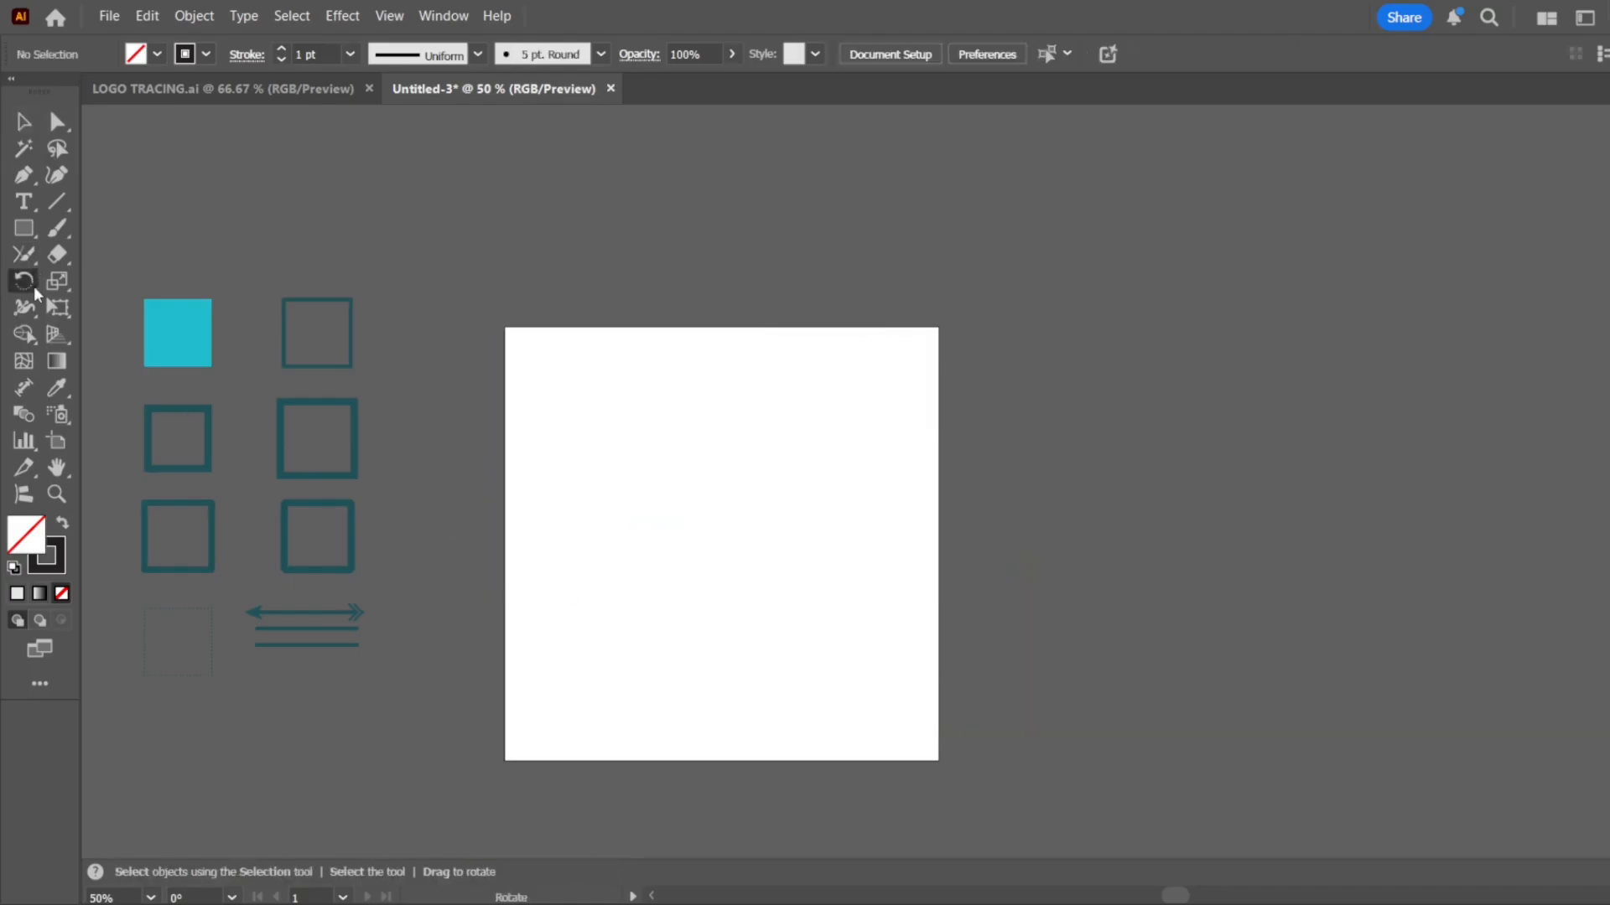
{"action": "left_click", "coordinate": [67, 257]}
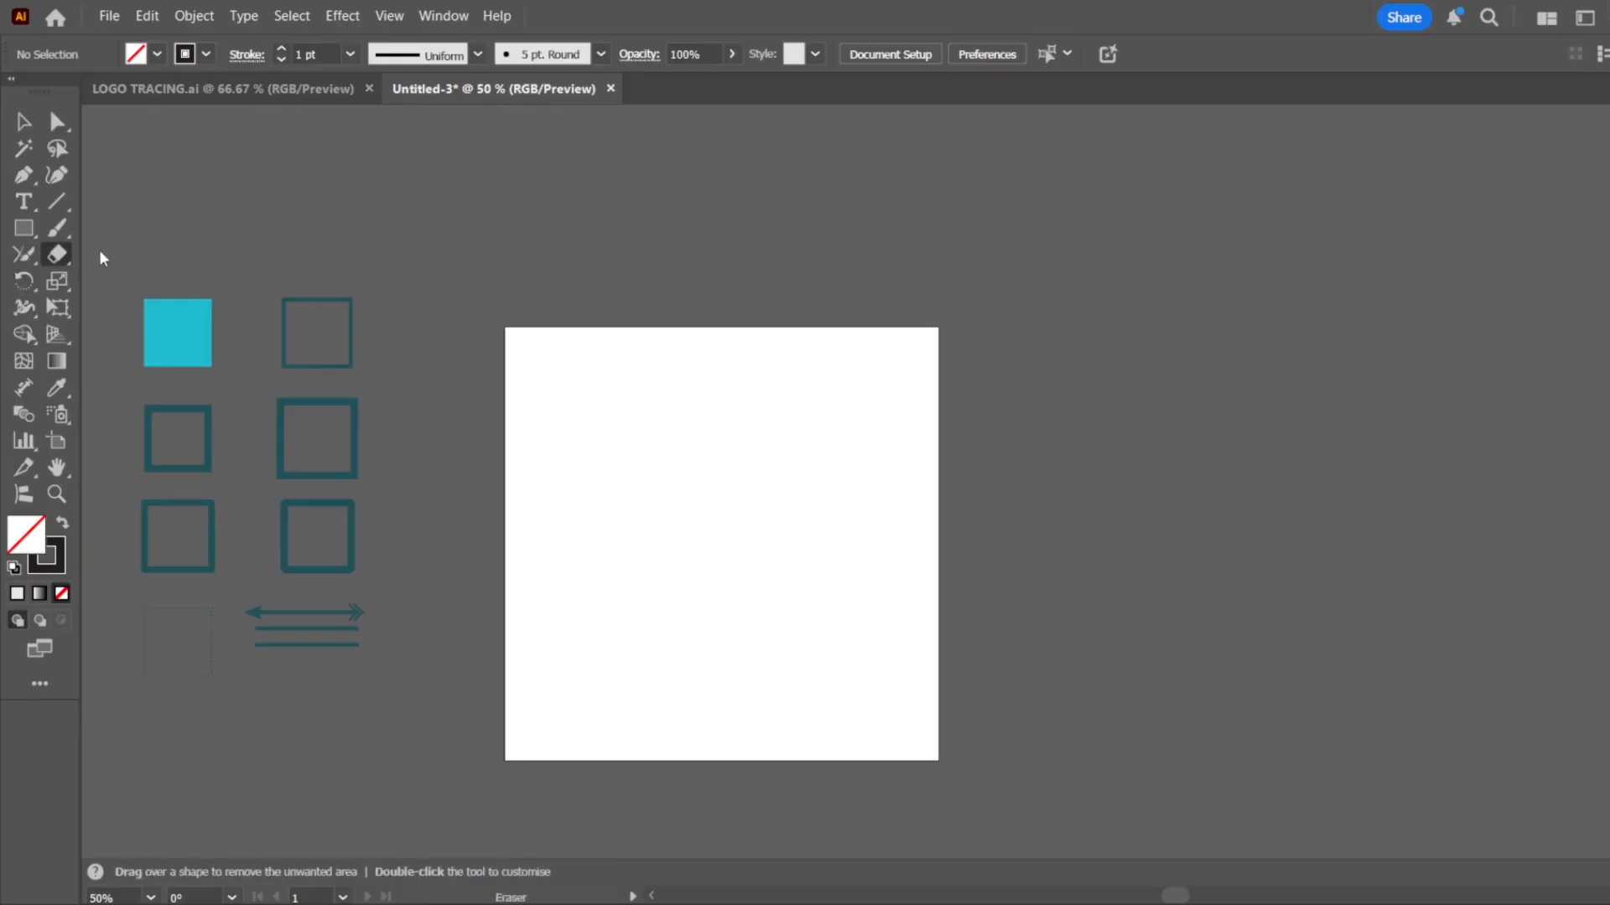
Draw an unfilled circle in the upper left part of the artboard with the Ellipse tool
{"action": "left_click", "coordinate": [36, 241]}
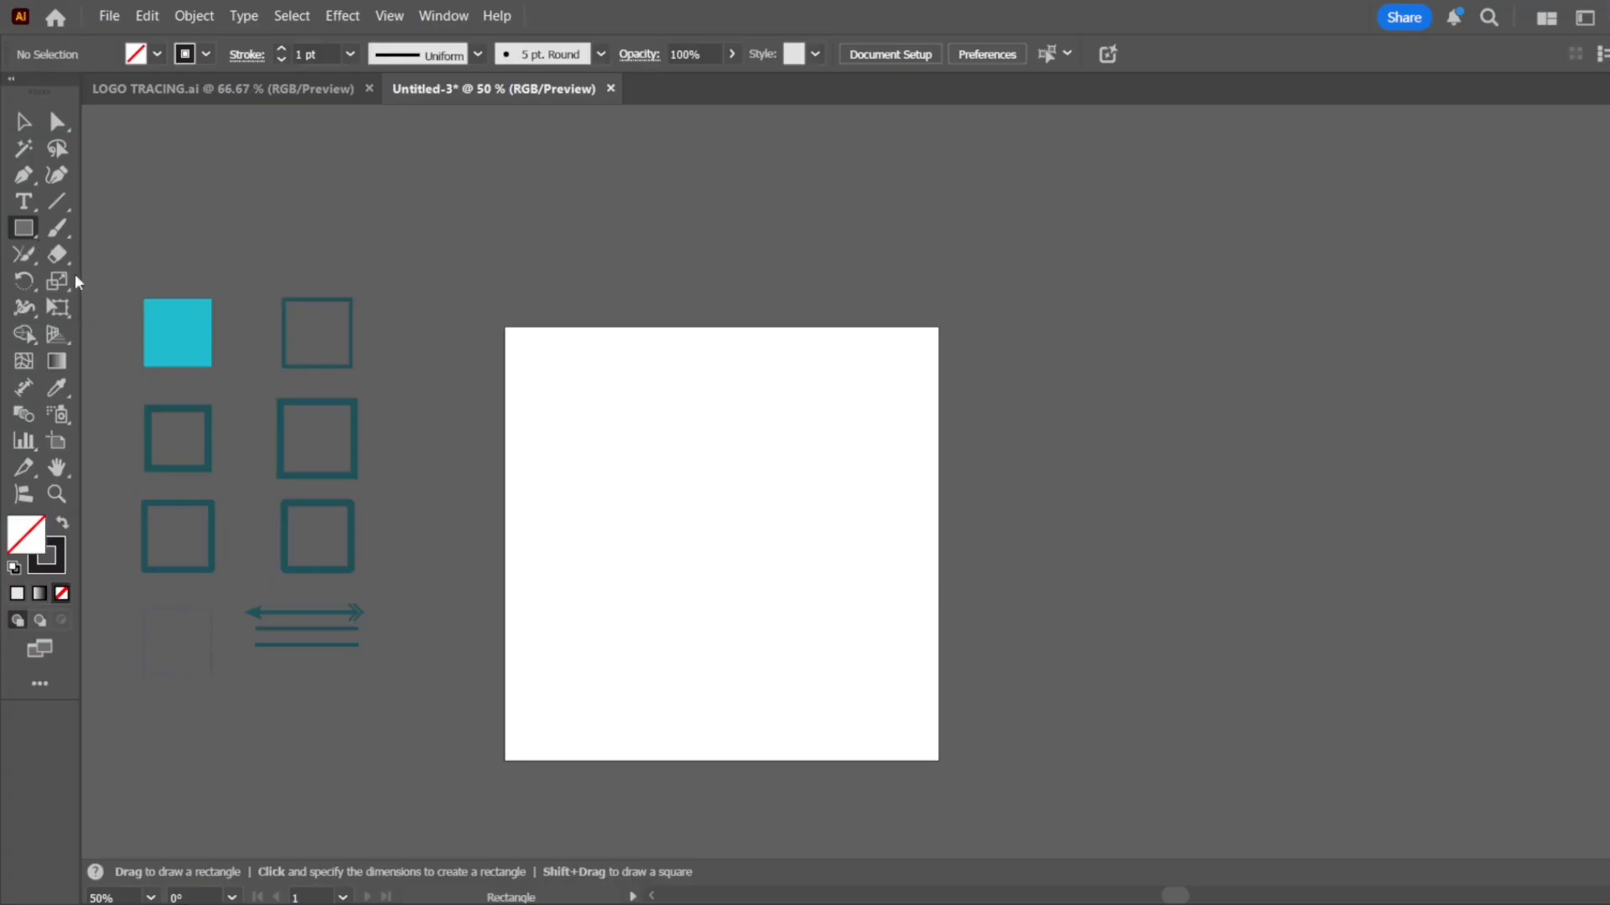
{"action": "key", "text": "l"}
{"action": "left_click_drag", "start_coordinate": [569, 371], "coordinate": [738, 539]}
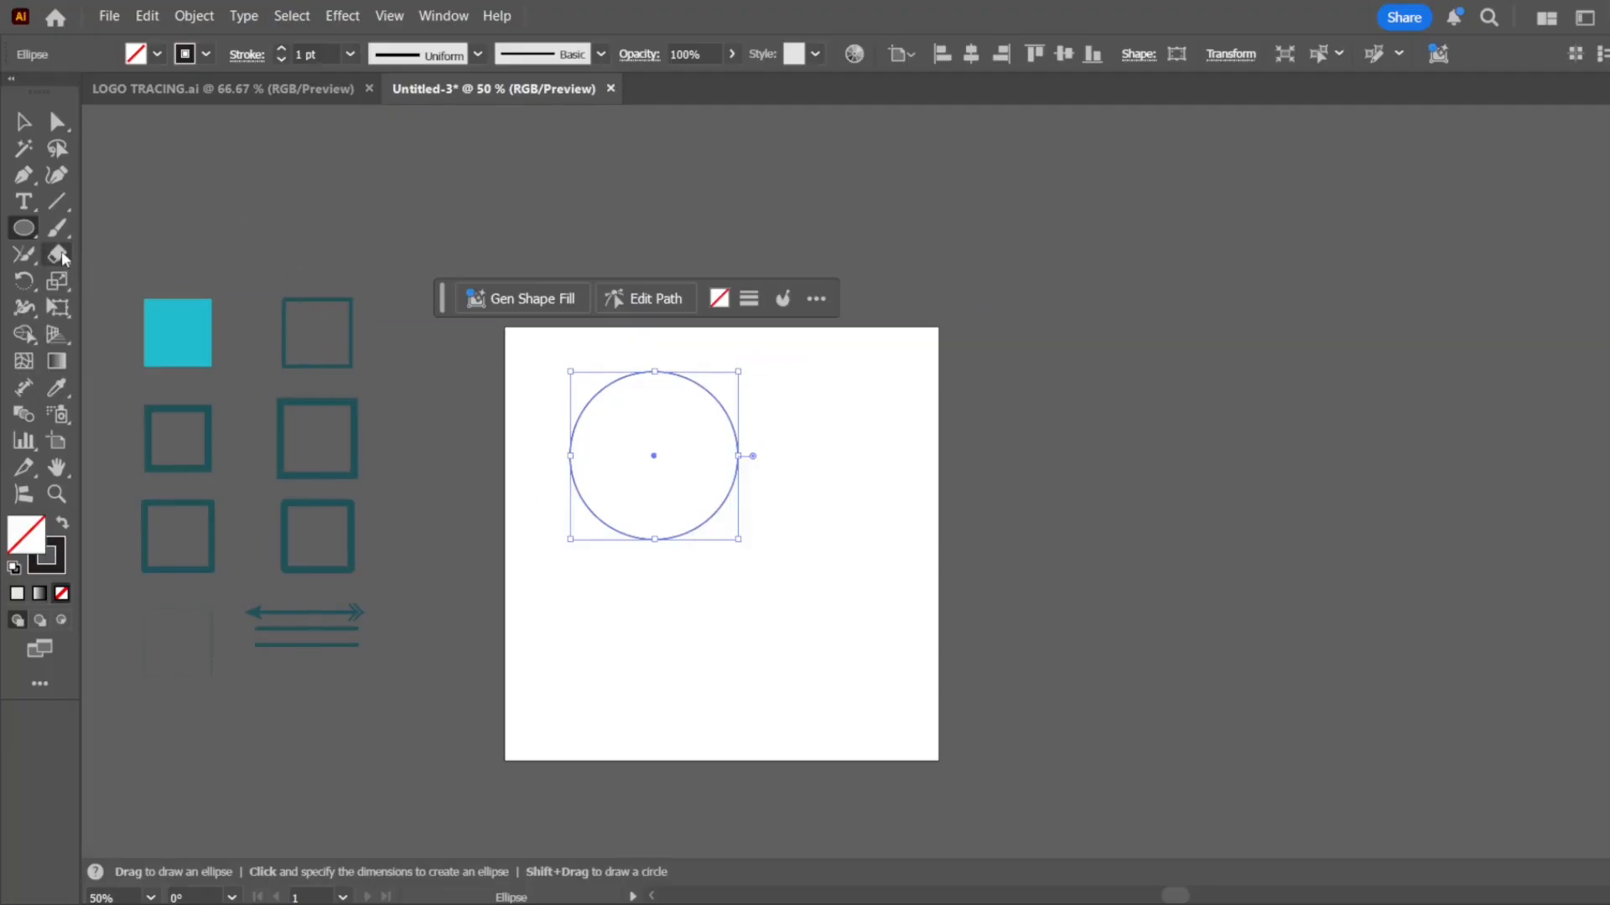
Reduce the Eraser tool's brush size to about half the circle's diameter, keeping the circle selected for erasing
{"action": "left_click", "coordinate": [59, 255]}
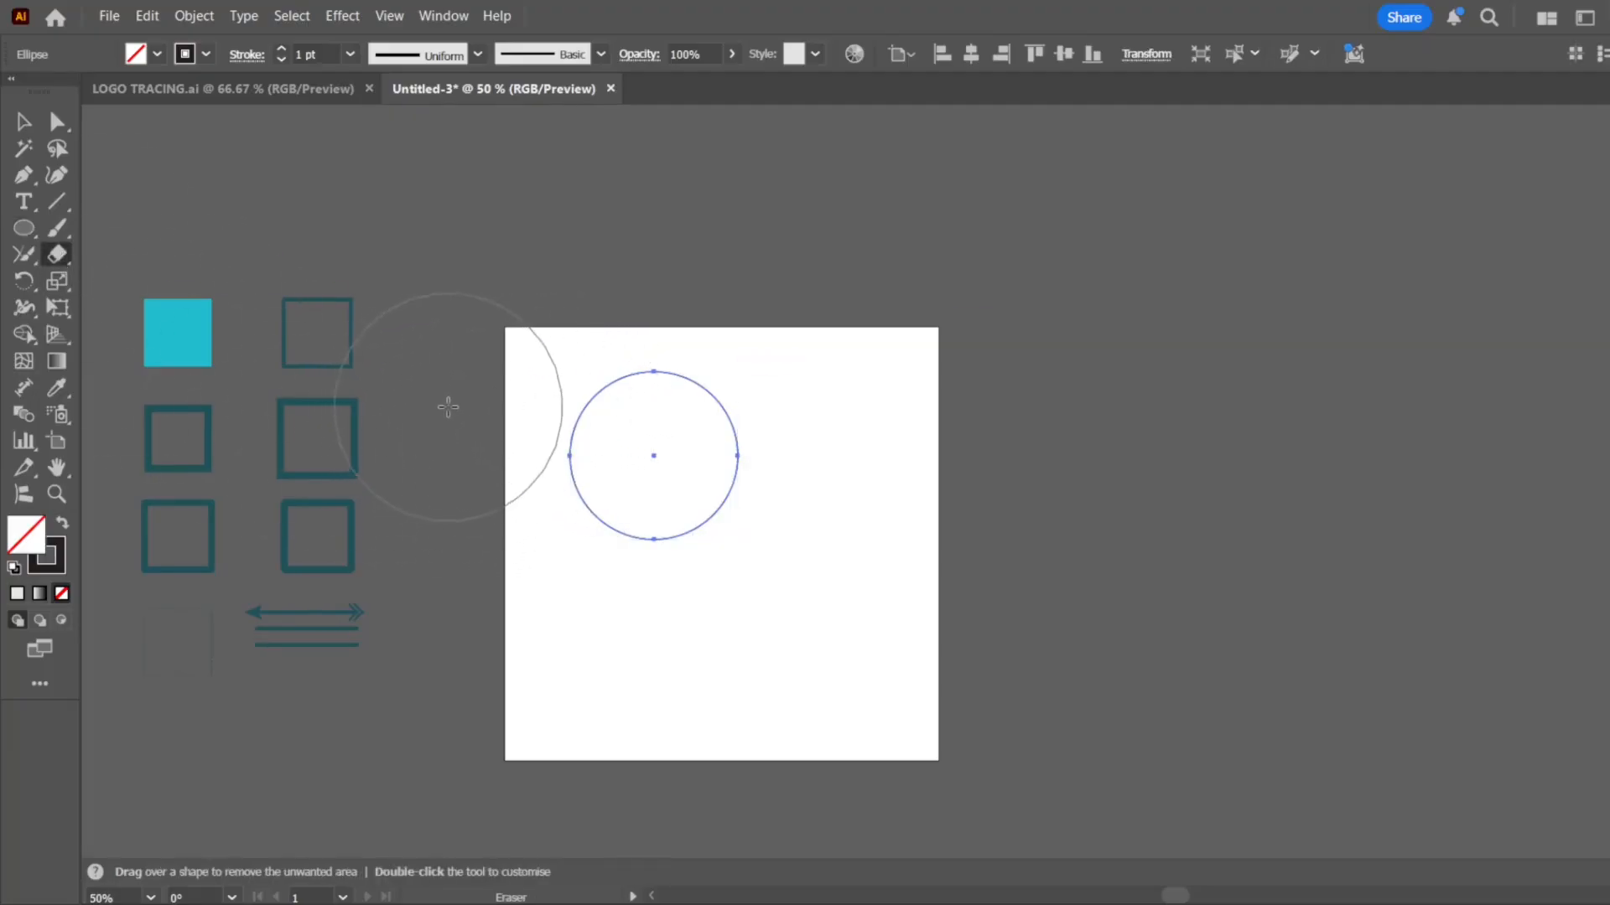
{"action": "key", "text": "ctrl"}
{"action": "key", "text": "bracketleft"}
{"action": "key", "text": "bracketleft"}
{"action": "key", "text": "bracketleft"}
{"action": "key", "text": "bracketleft"}
{"action": "key", "text": "bracketleft"}
{"action": "left_click", "coordinate": [23, 123]}
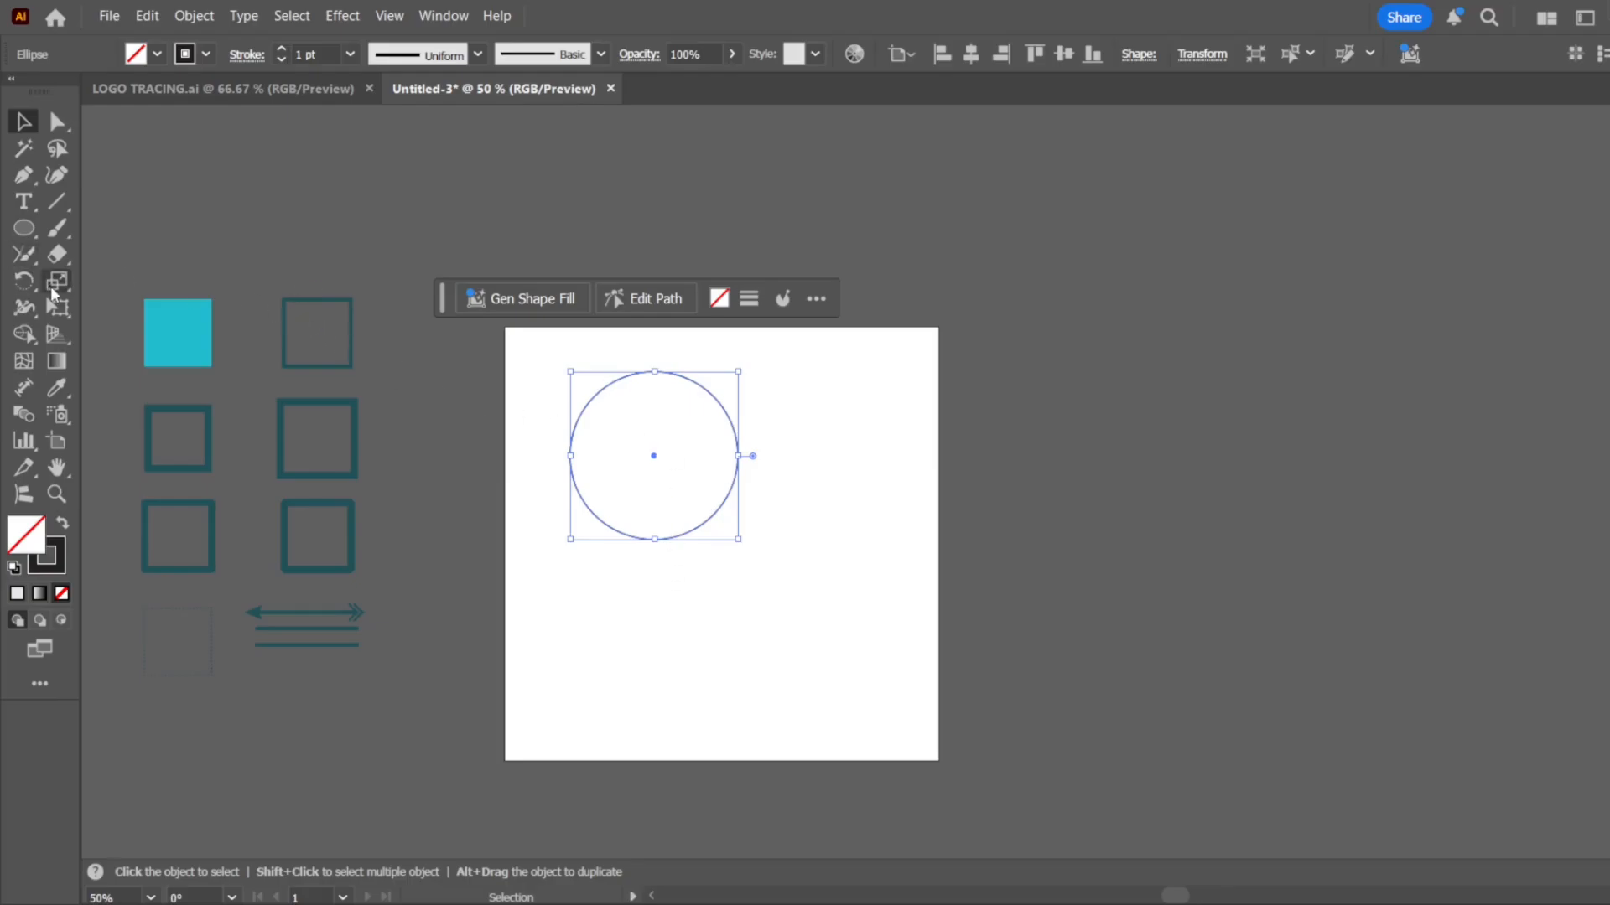
{"action": "left_click", "coordinate": [61, 257]}
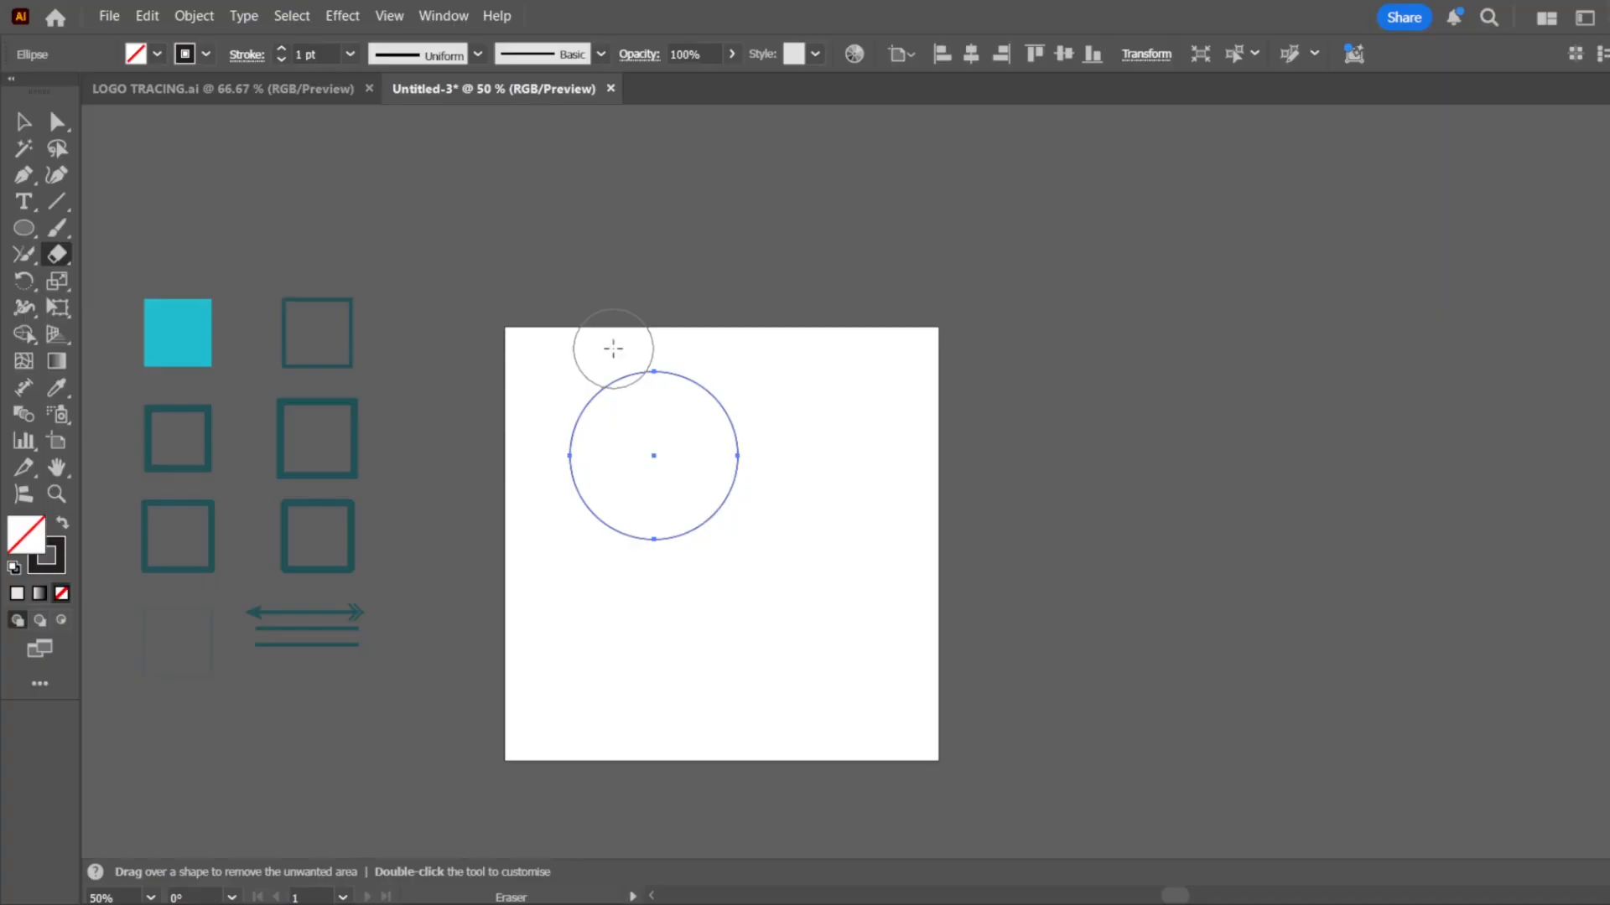
Erase vertical, diagonal and horizontal strips through the selected circle until only a small piece near its top is left
{"action": "mouse_move", "coordinate": [611, 349]}
{"action": "left_mouse_down"}
{"action": "mouse_move", "coordinate": [593, 363]}
{"action": "mouse_move", "coordinate": [595, 604]}
{"action": "left_mouse_up"}
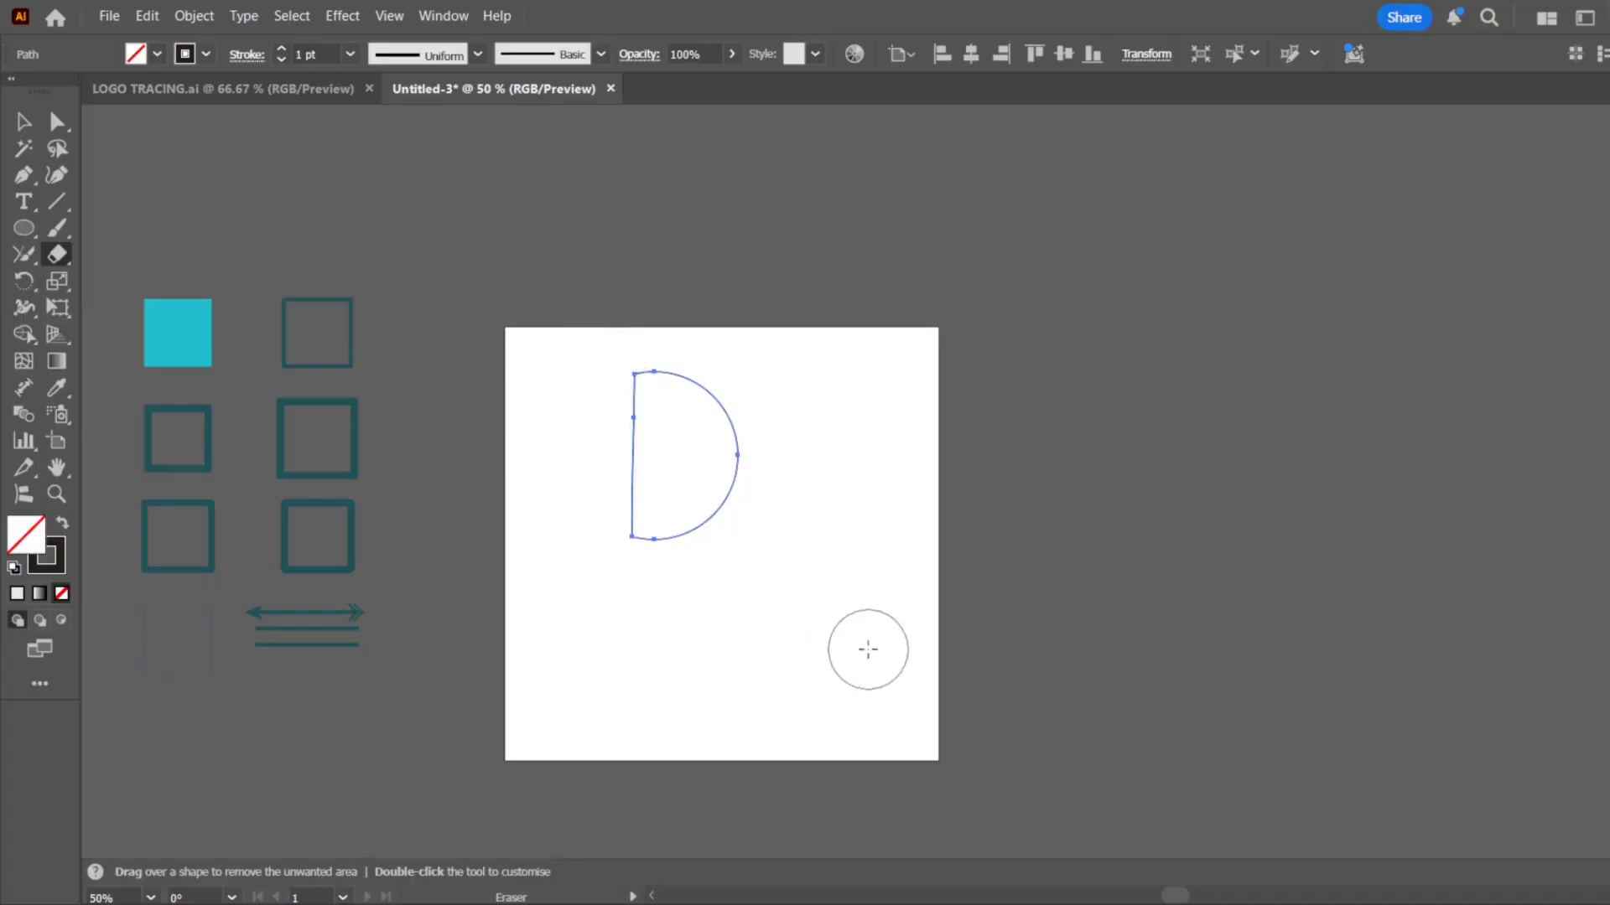
{"action": "mouse_move", "coordinate": [742, 578]}
{"action": "left_mouse_down"}
{"action": "mouse_move", "coordinate": [740, 362]}
{"action": "mouse_move", "coordinate": [780, 282]}
{"action": "mouse_move", "coordinate": [745, 306]}
{"action": "mouse_move", "coordinate": [721, 364]}
{"action": "mouse_move", "coordinate": [436, 365]}
{"action": "left_mouse_up"}
{"action": "left_click_drag", "start_coordinate": [536, 457], "coordinate": [863, 449]}
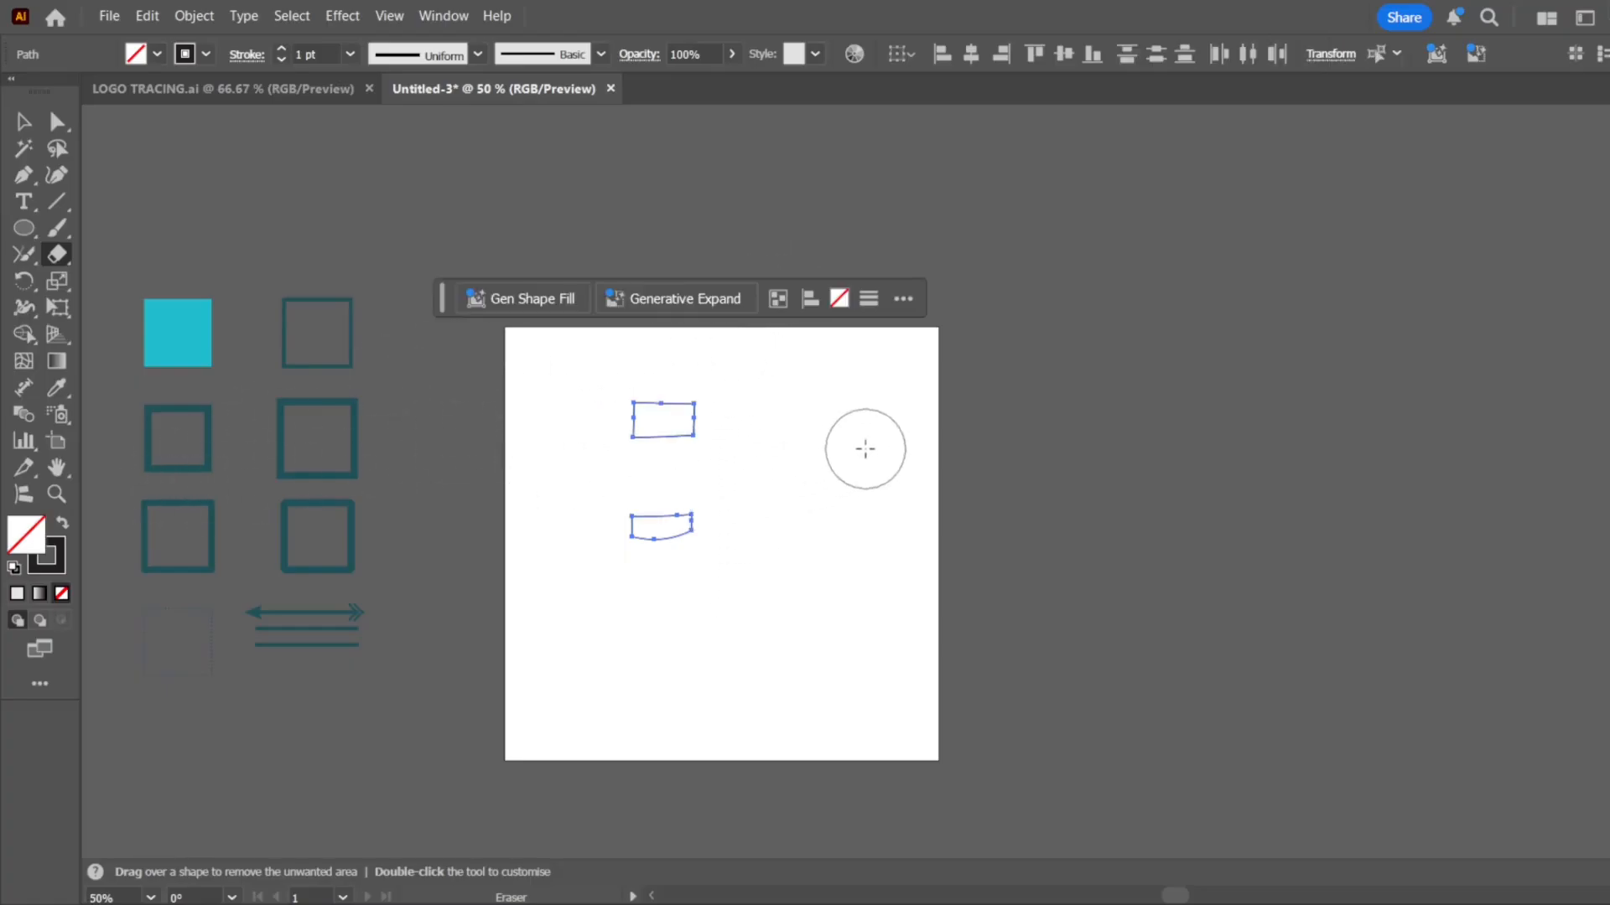
{"action": "mouse_move", "coordinate": [923, 531]}
{"action": "left_mouse_down"}
{"action": "mouse_move", "coordinate": [649, 534]}
{"action": "mouse_move", "coordinate": [509, 562]}
{"action": "mouse_move", "coordinate": [524, 492]}
{"action": "mouse_move", "coordinate": [579, 427]}
{"action": "mouse_move", "coordinate": [668, 471]}
{"action": "left_mouse_up"}
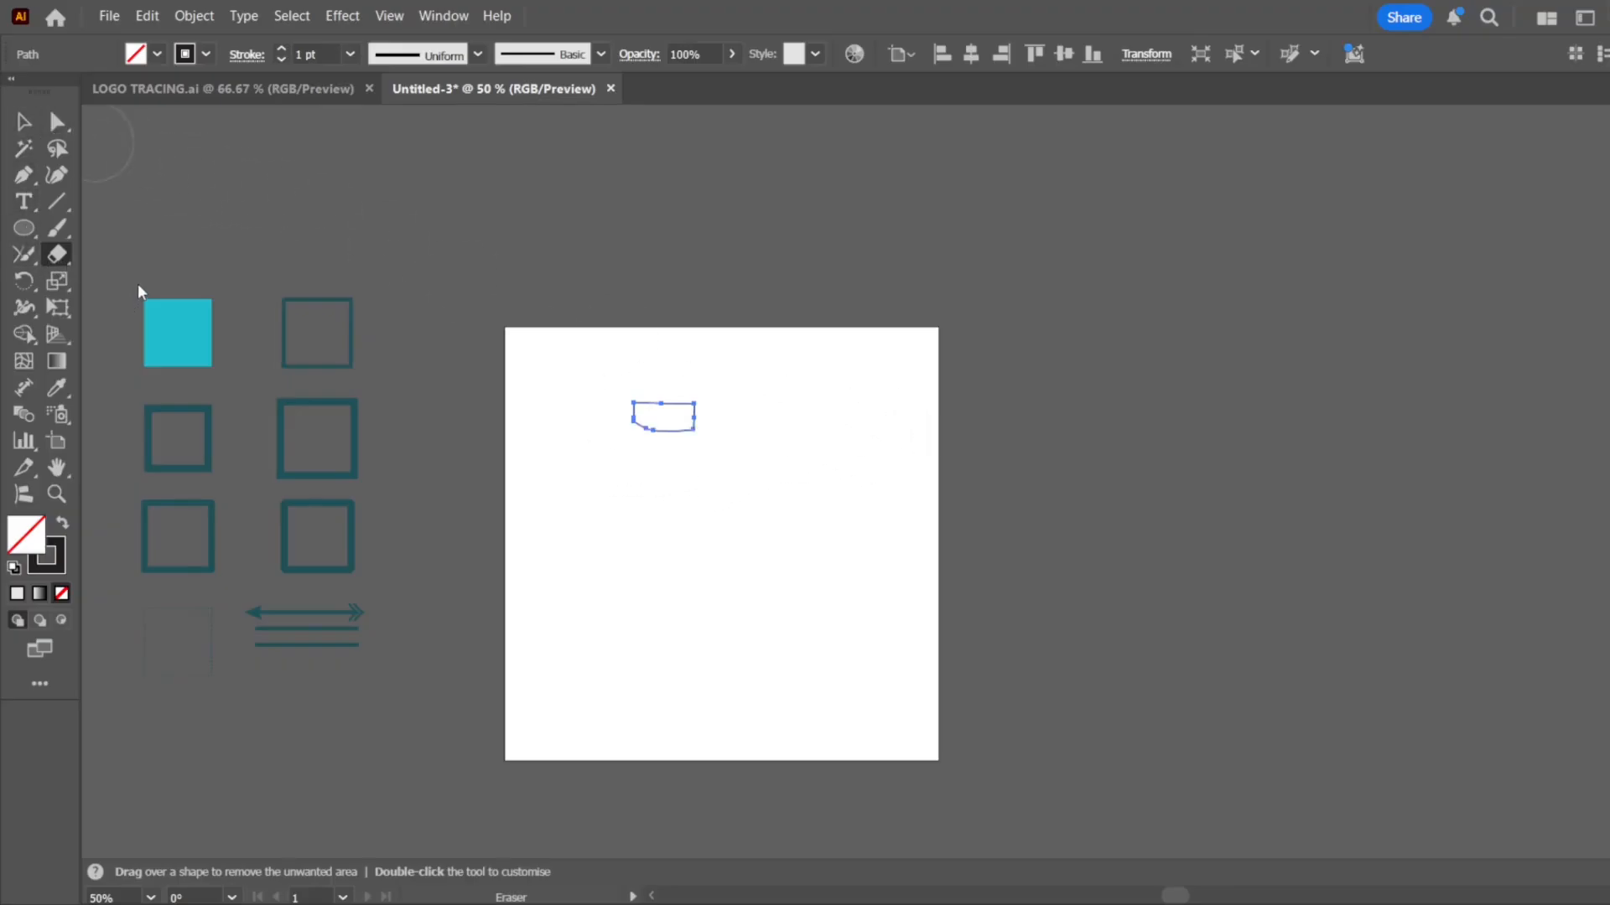
Draw a larger unfilled circle in the lower part of the artboard, below the remaining piece
{"action": "key", "text": "c"}
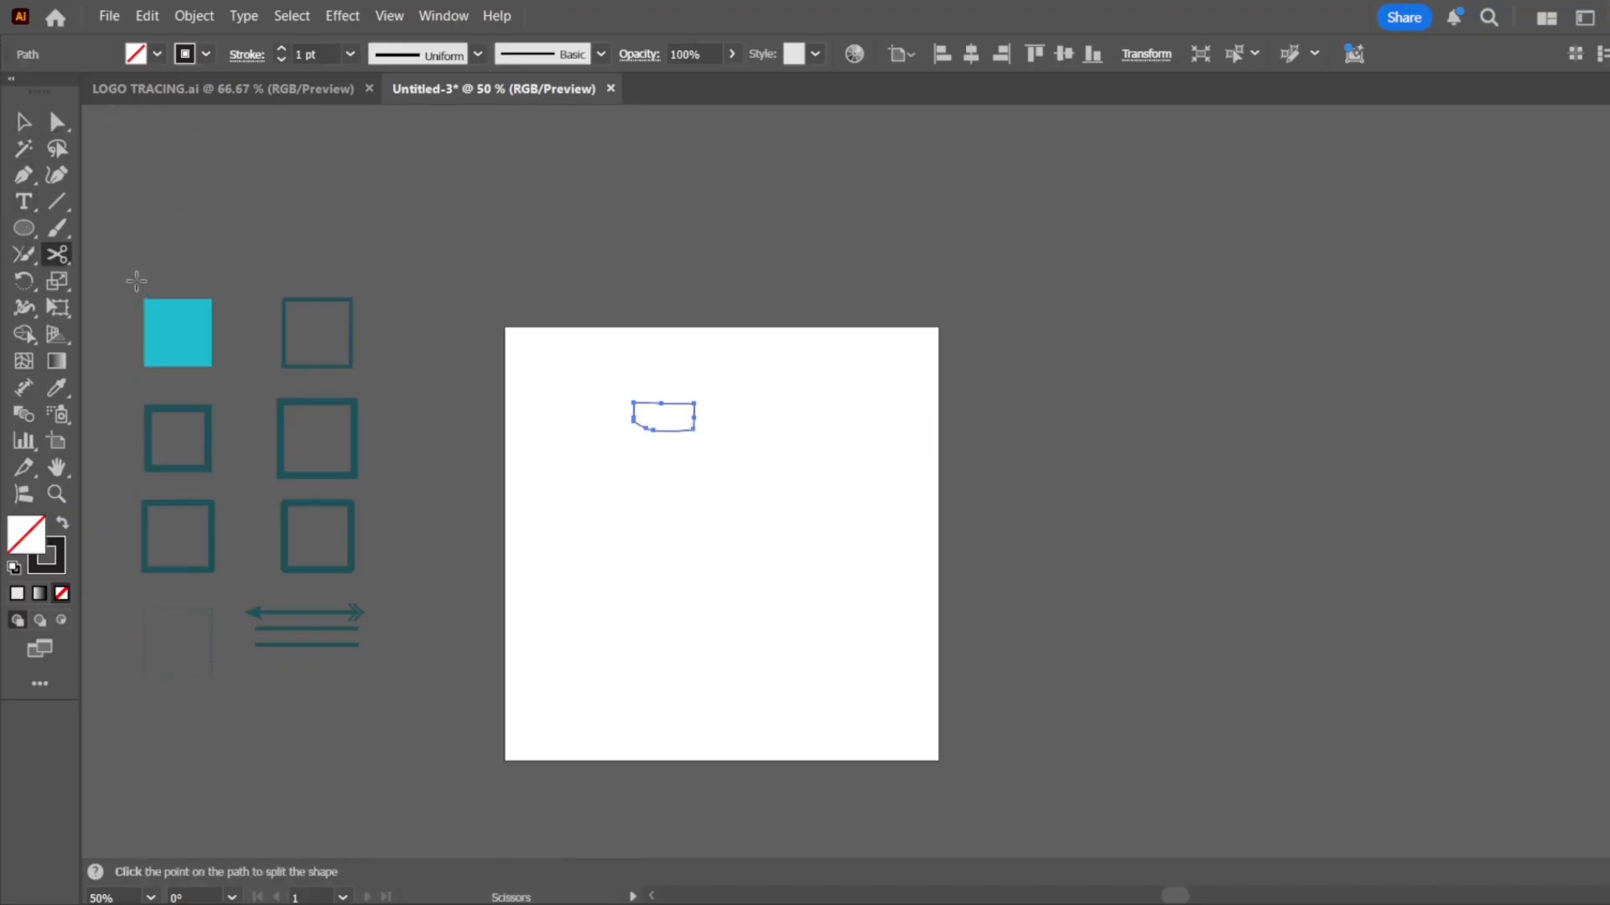
{"action": "left_click", "coordinate": [23, 227]}
{"action": "left_click_drag", "start_coordinate": [576, 501], "coordinate": [810, 720]}
{"action": "key", "text": "ctrl+1"}
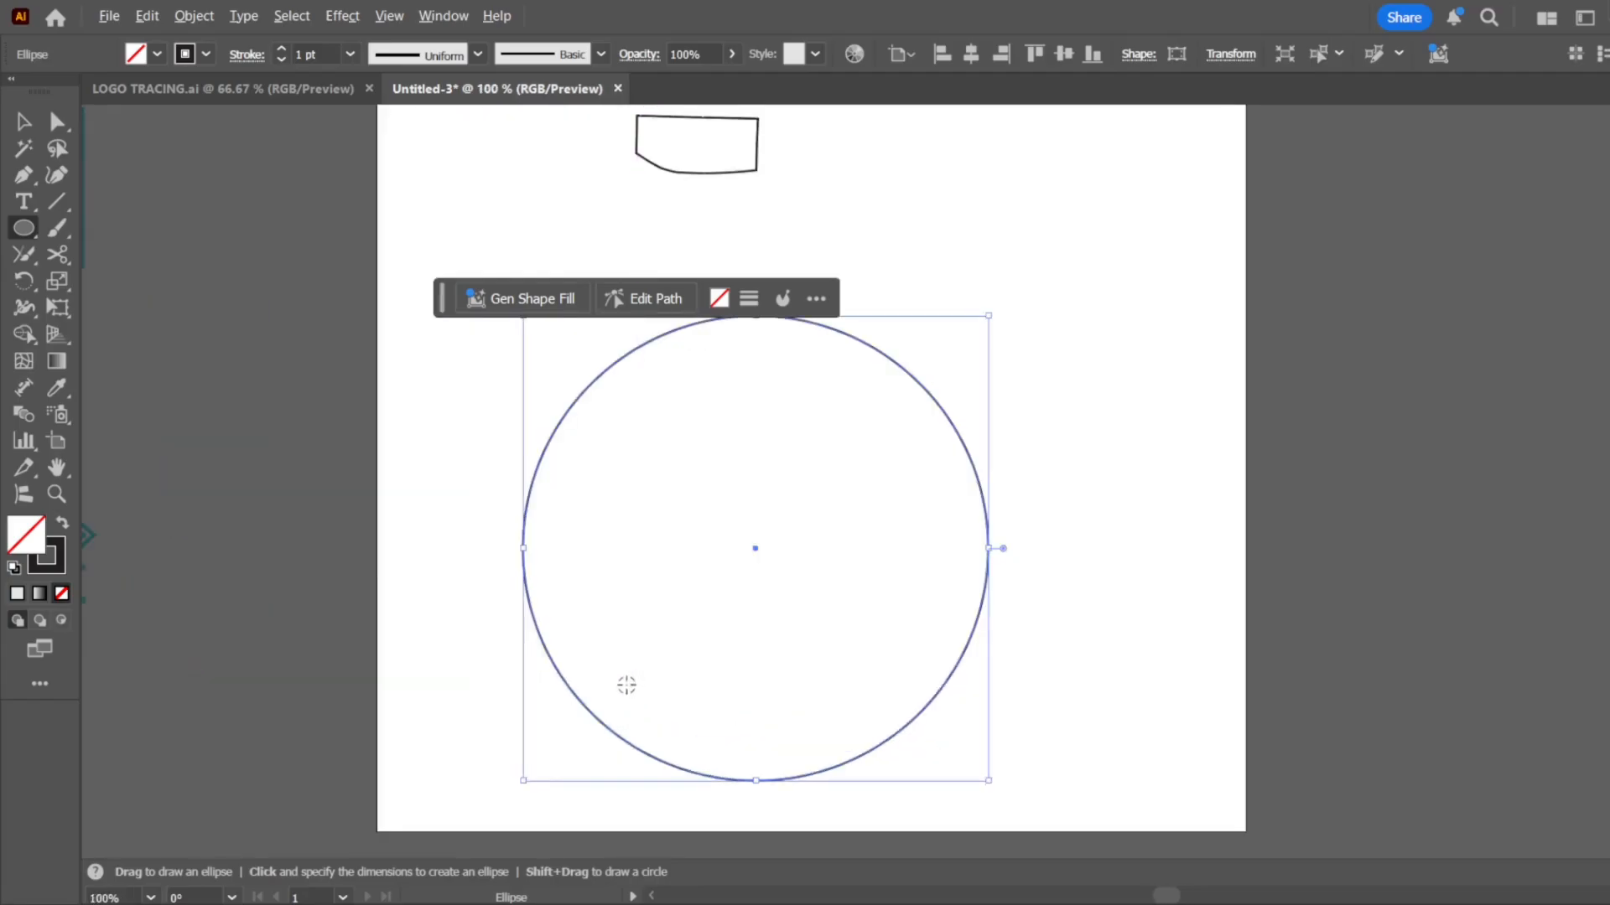
Split the circle with the Scissors tool at its upper-left and lower-right edges, and pull the right-hand arc away
{"action": "left_click", "coordinate": [65, 258]}
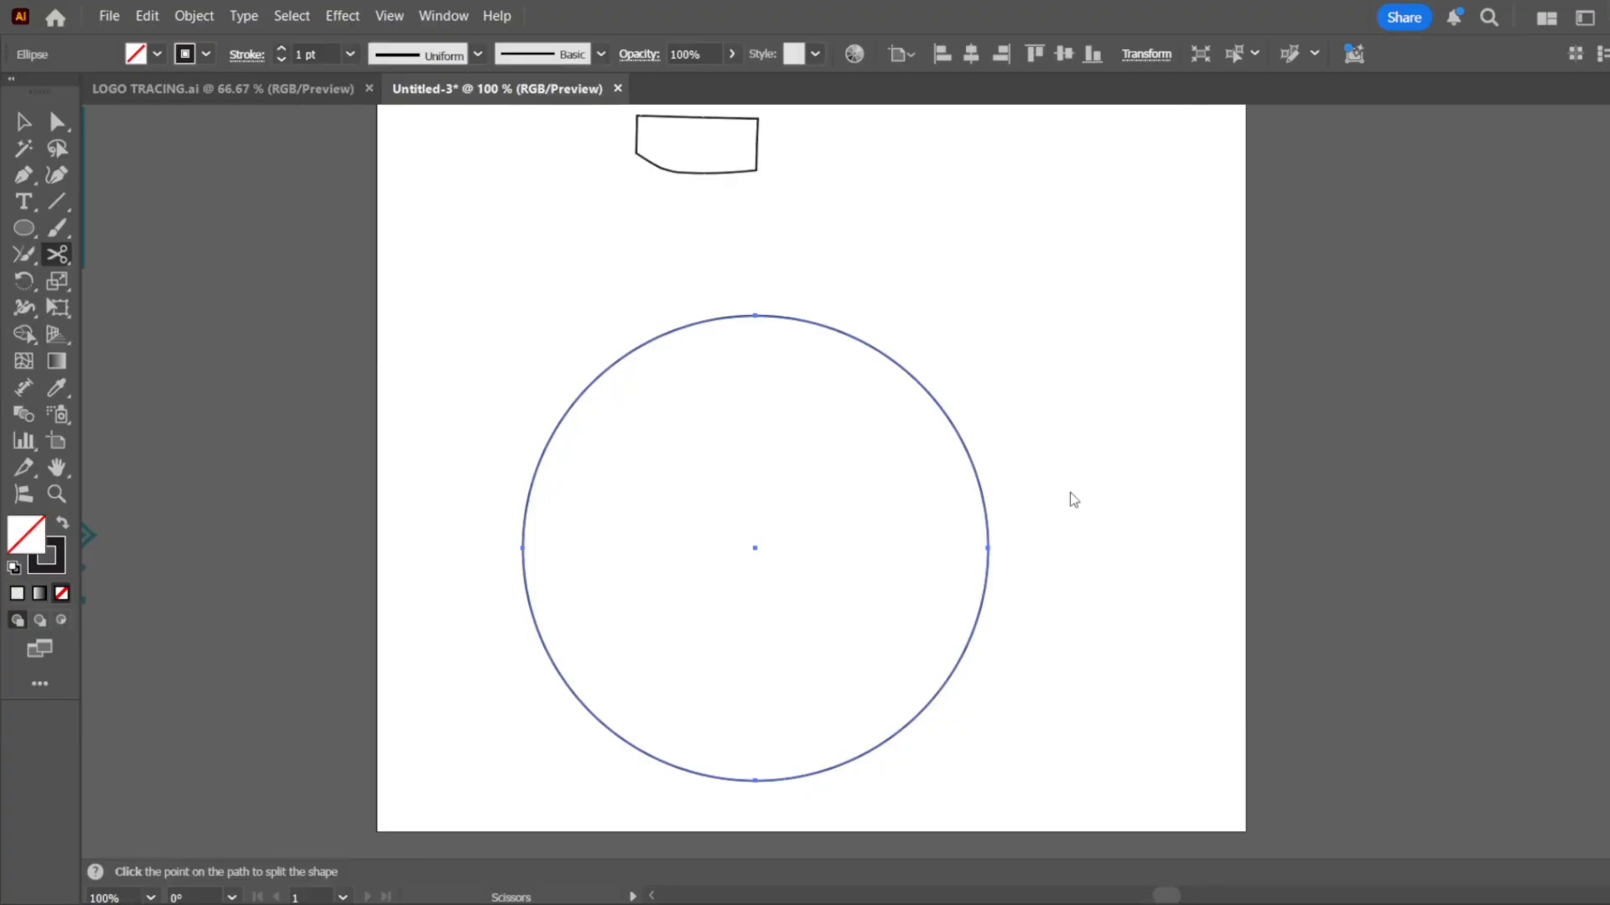
{"action": "left_click", "coordinate": [704, 320]}
{"action": "left_click", "coordinate": [915, 717]}
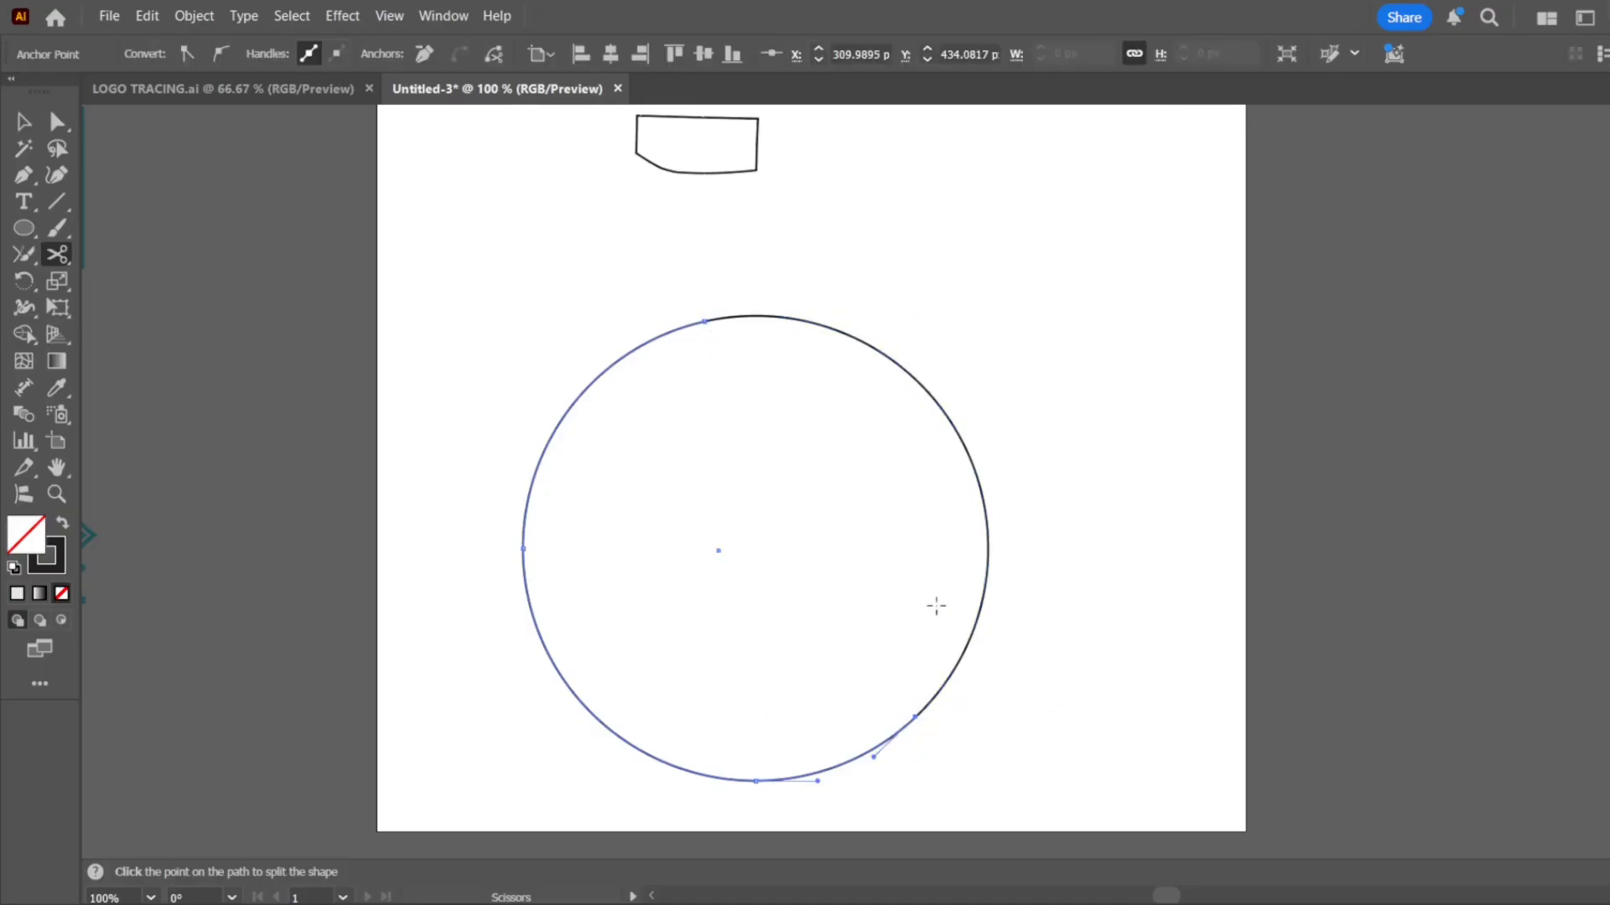
{"action": "left_click", "coordinate": [24, 122]}
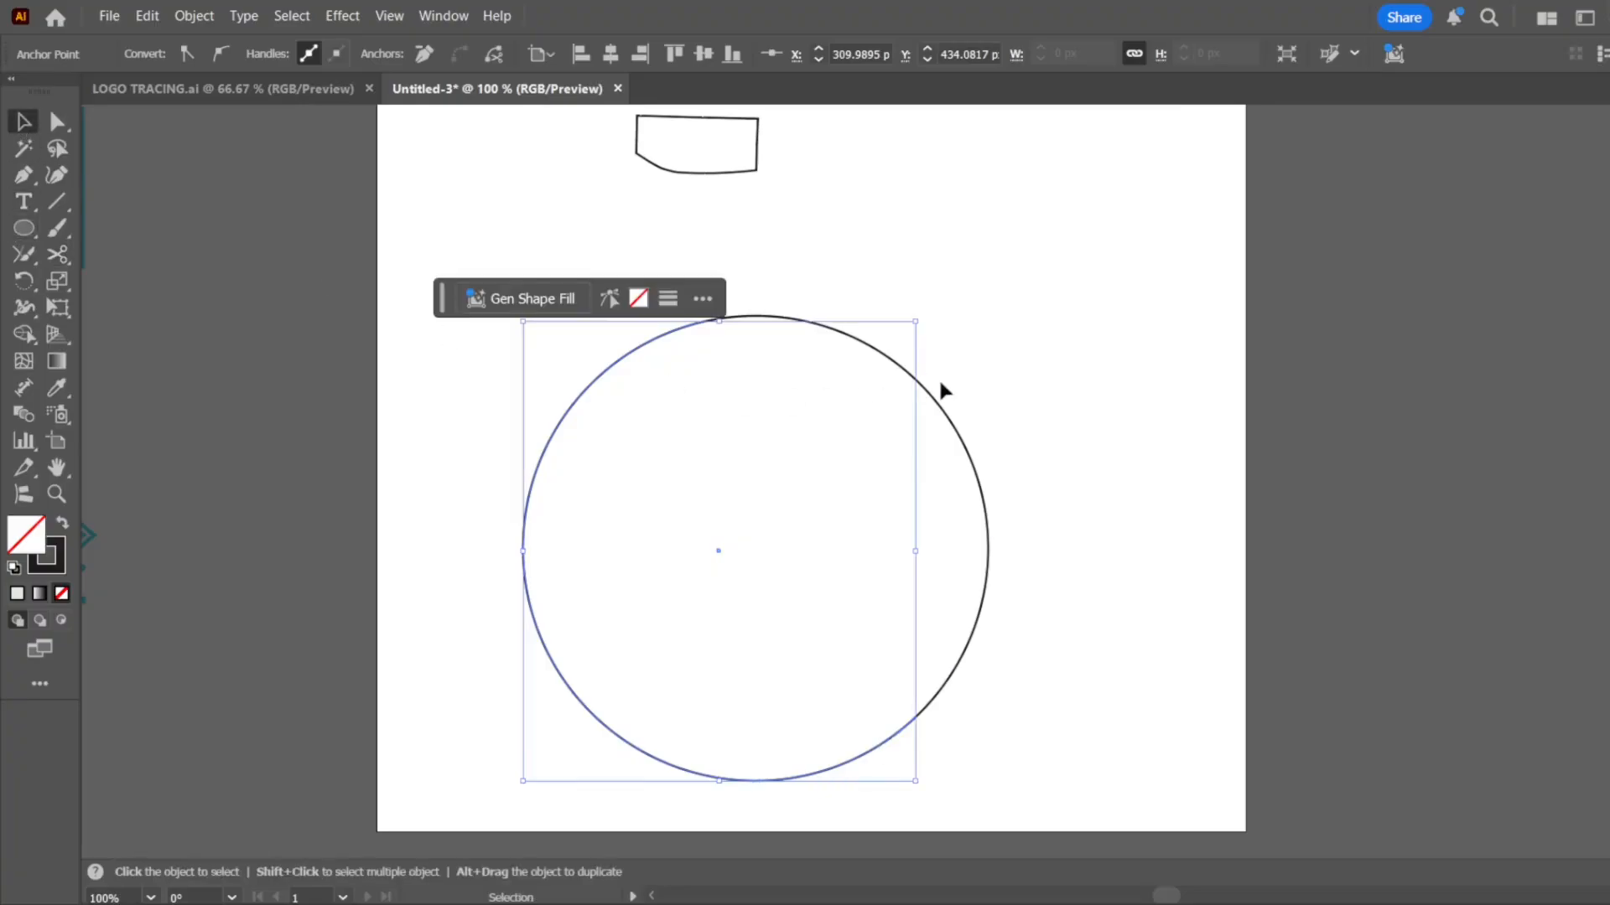
{"action": "left_click_drag", "start_coordinate": [961, 442], "coordinate": [1240, 426]}
Undo the arc move and the scissor cuts, and clear the large circle from the artboard
{"action": "key", "text": "ctrl+z"}
{"action": "key", "text": "ctrl+z"}
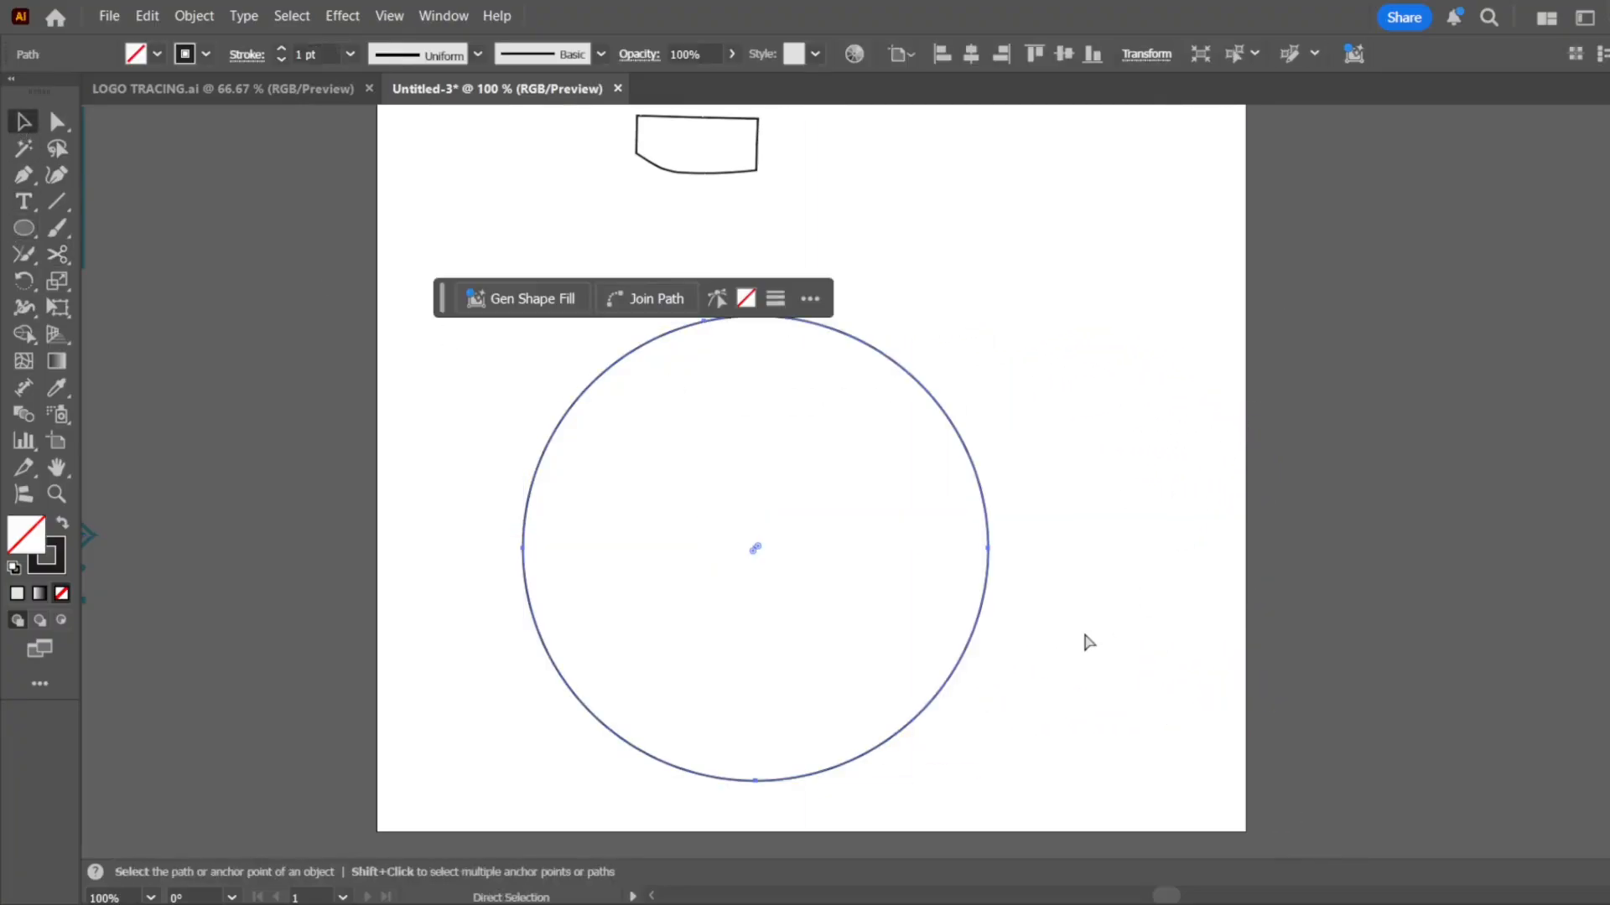
{"action": "key", "text": "ctrl+z"}
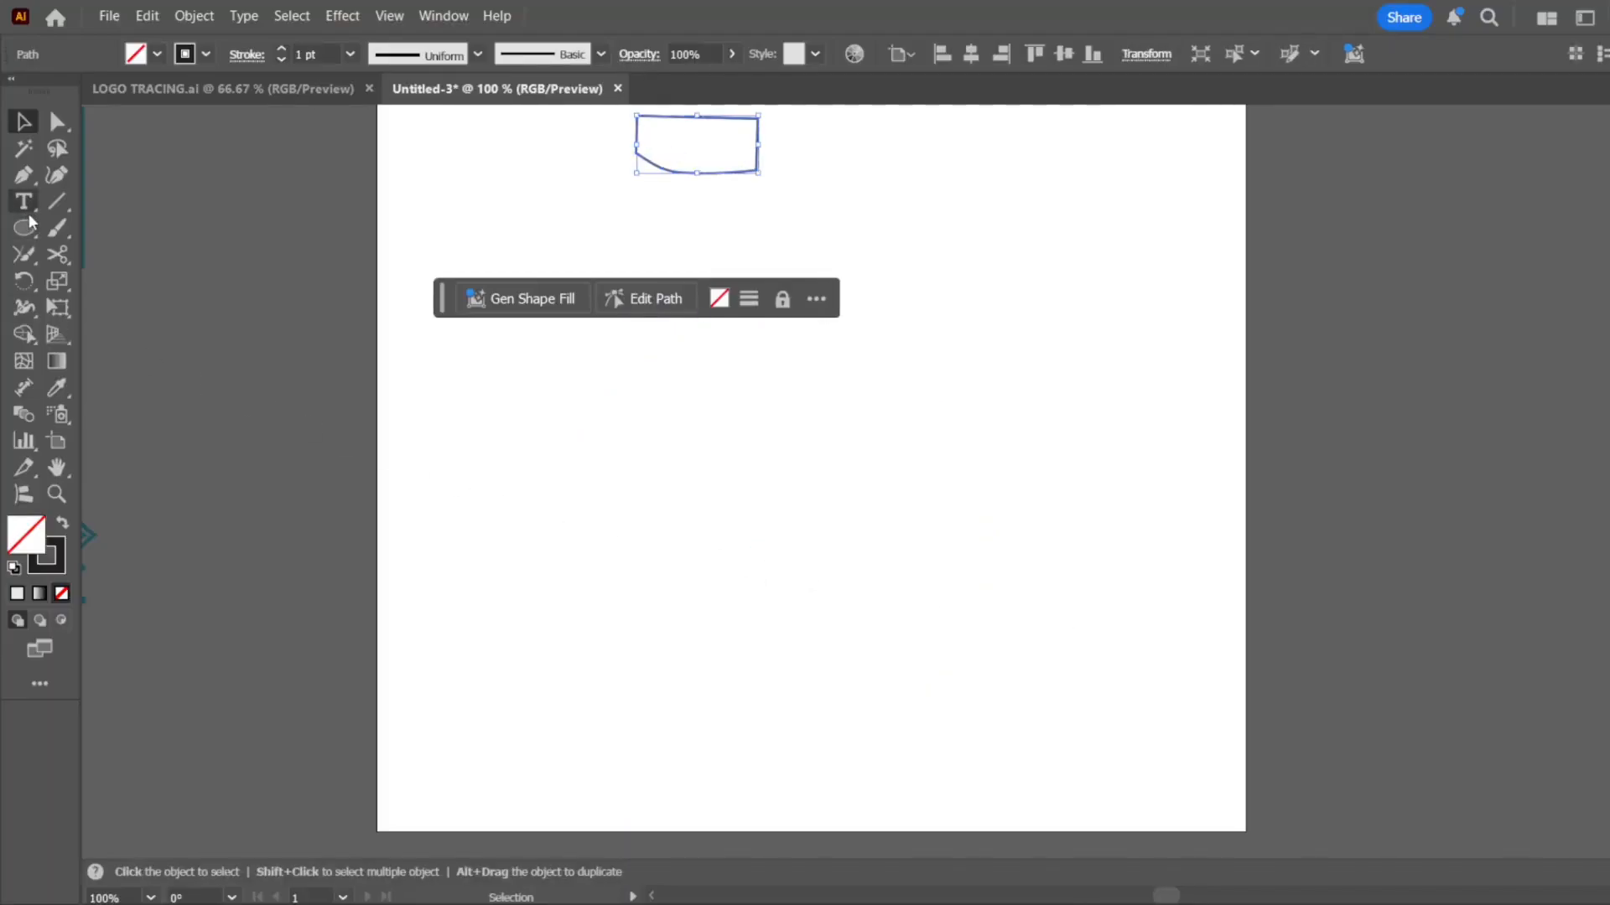
Draw a large unfilled rectangle in the lower right part of the artboard with the Rectangle tool
{"action": "left_click", "coordinate": [25, 227]}
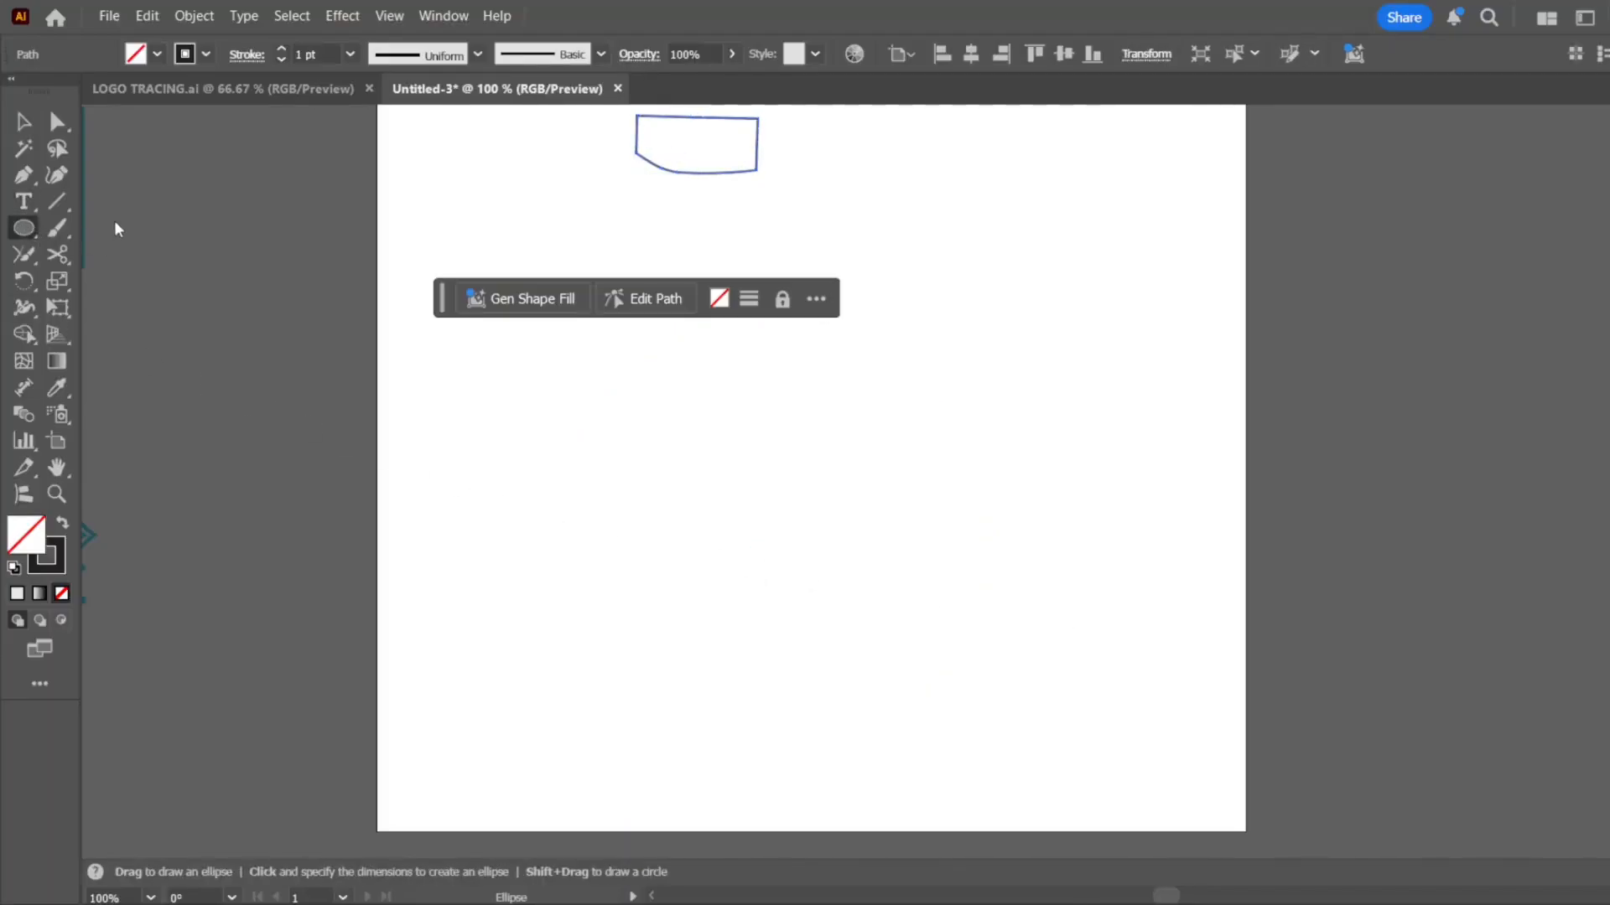
{"action": "key", "text": "m"}
{"action": "left_click_drag", "start_coordinate": [643, 419], "coordinate": [1158, 780]}
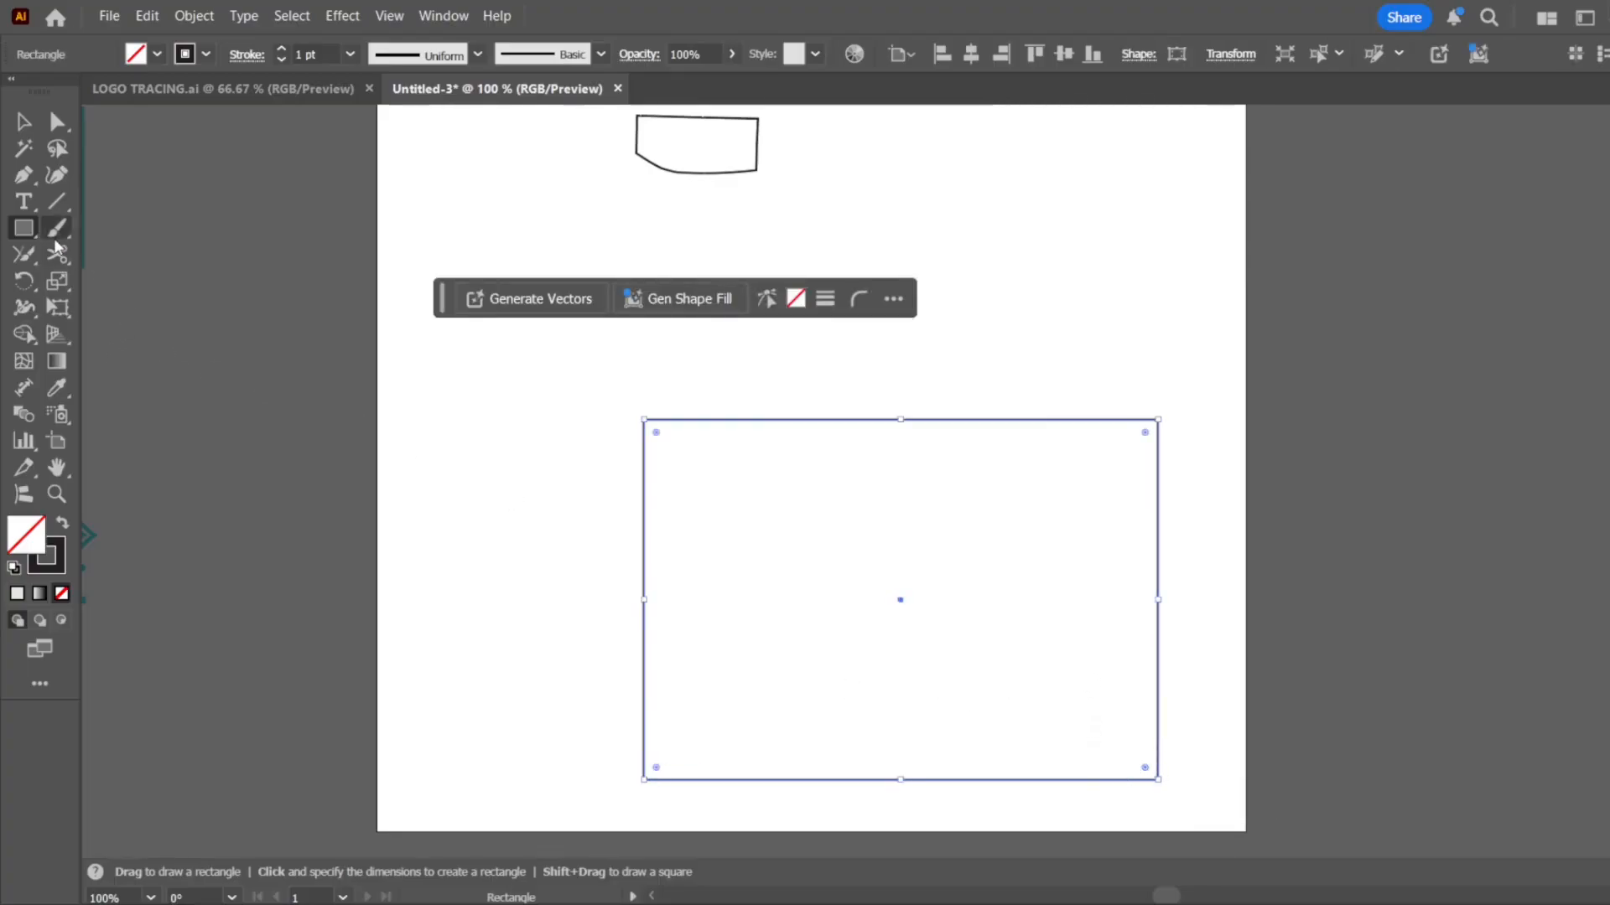
Split the rectangle with the Scissors tool near the left end of its top edge and the right end of its bottom edge
{"action": "left_click", "coordinate": [57, 251]}
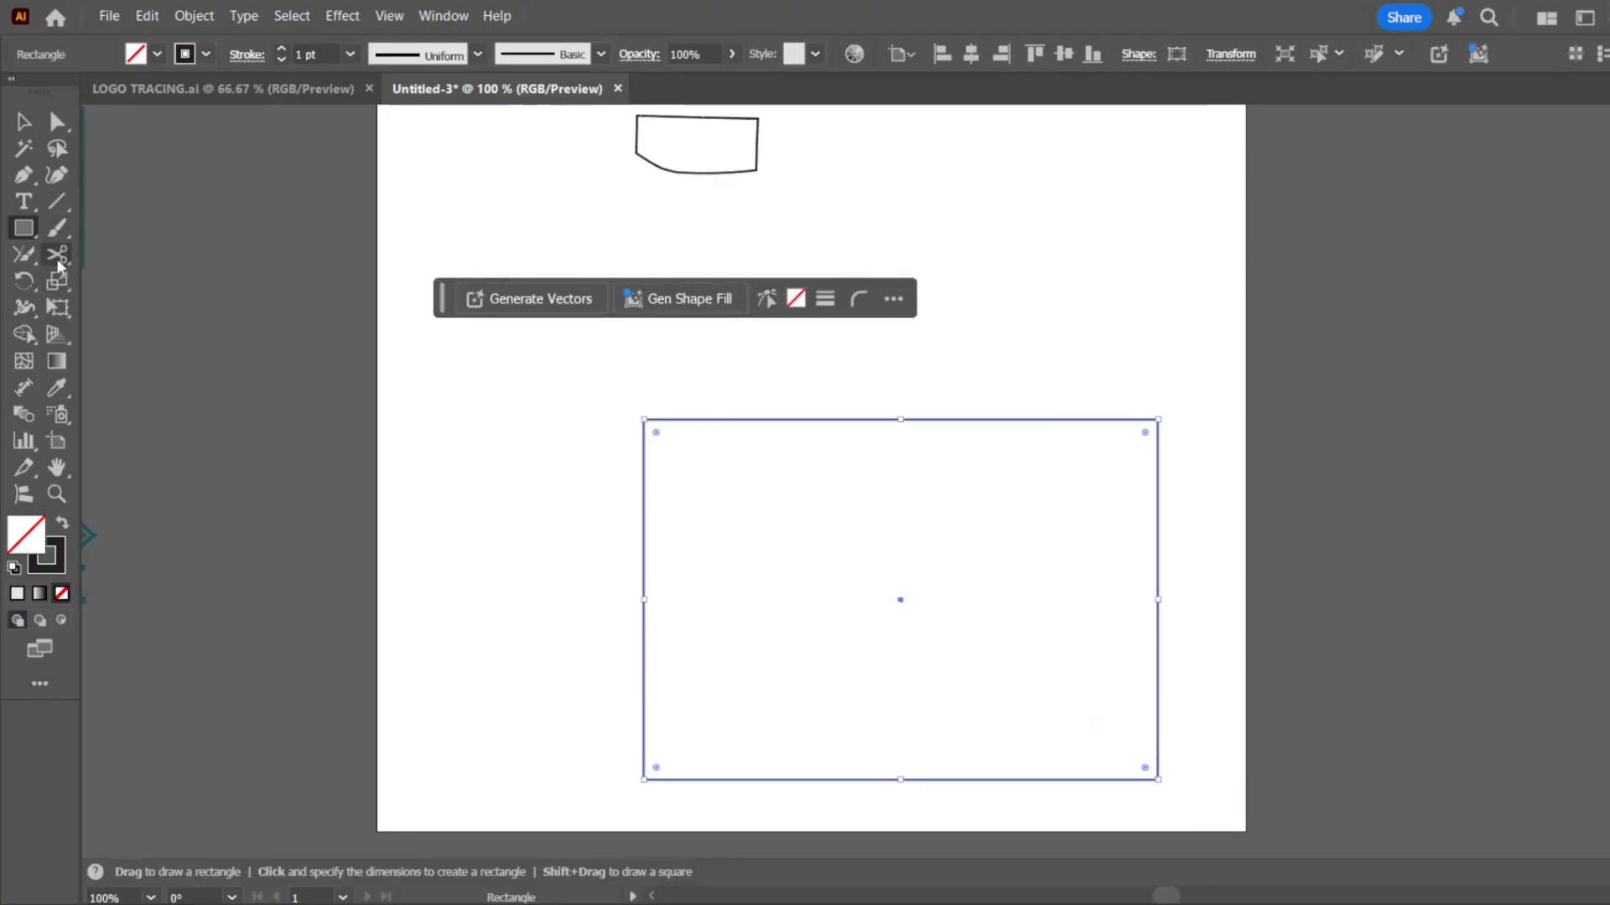
{"action": "left_click", "coordinate": [704, 420]}
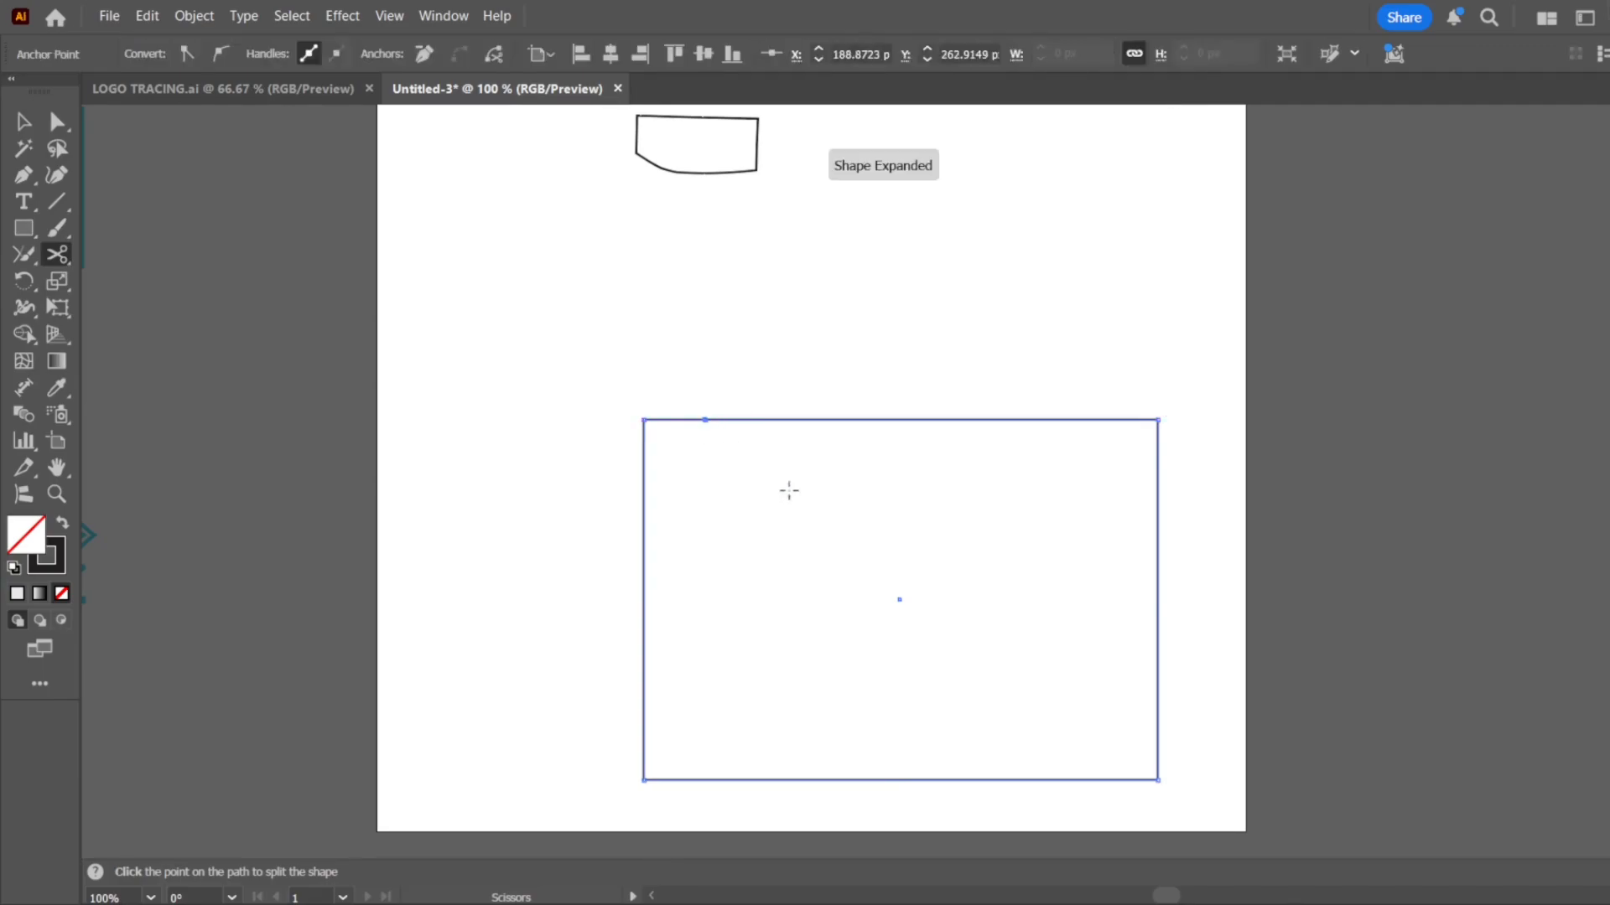
{"action": "left_click", "coordinate": [1113, 779]}
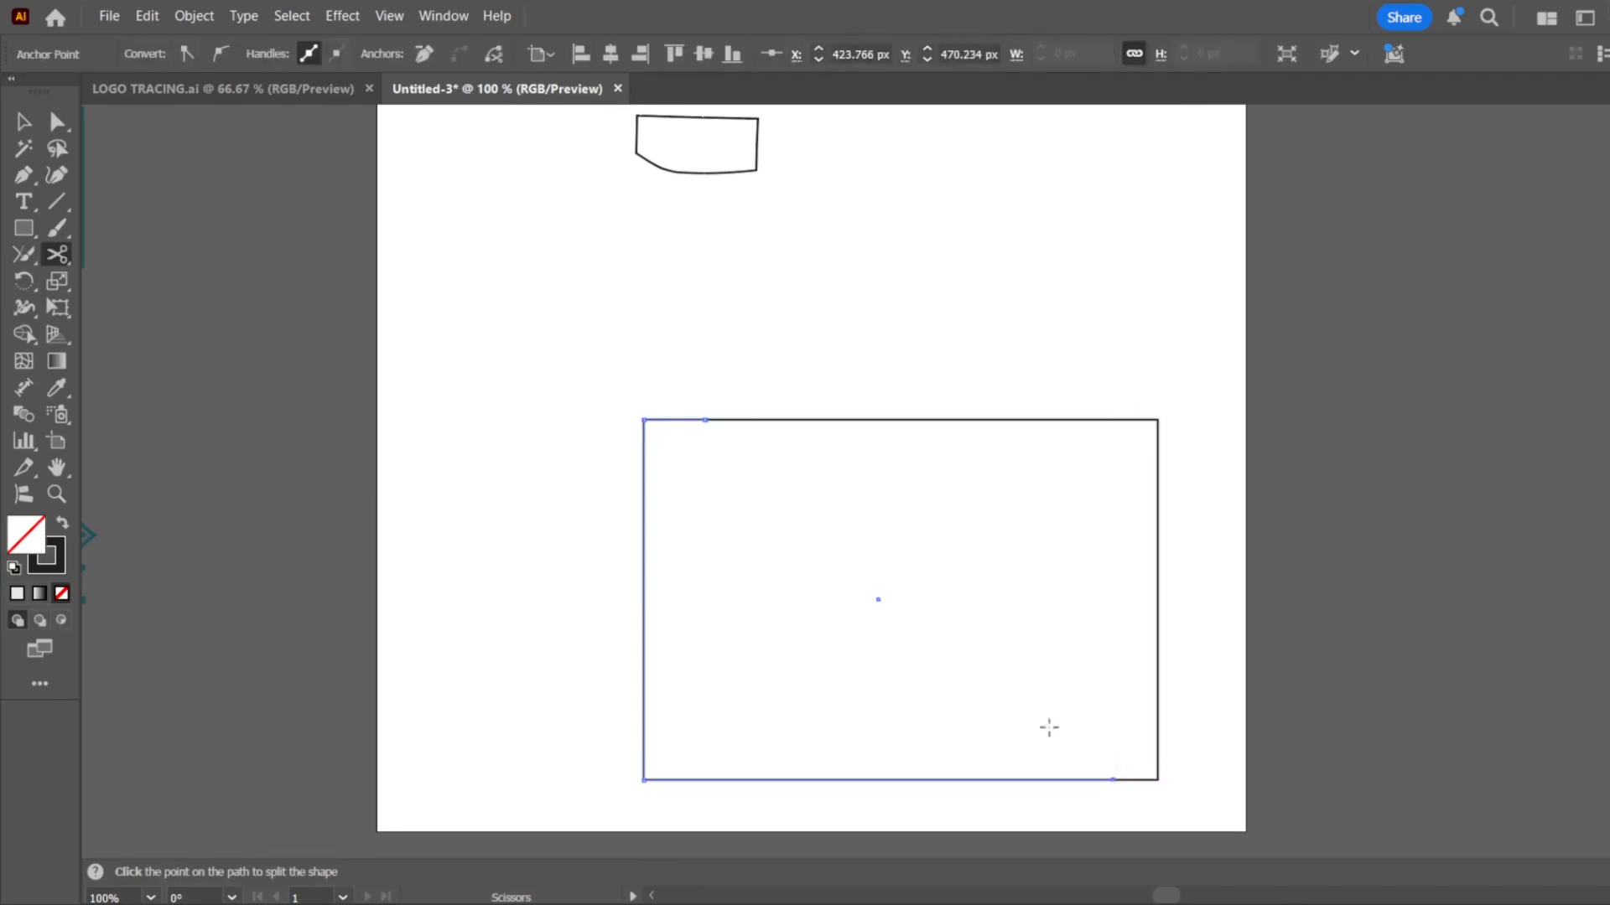
Separate the two rectangle pieces to the artboard's left and right edges, and delete both of them
{"action": "left_click", "coordinate": [25, 120]}
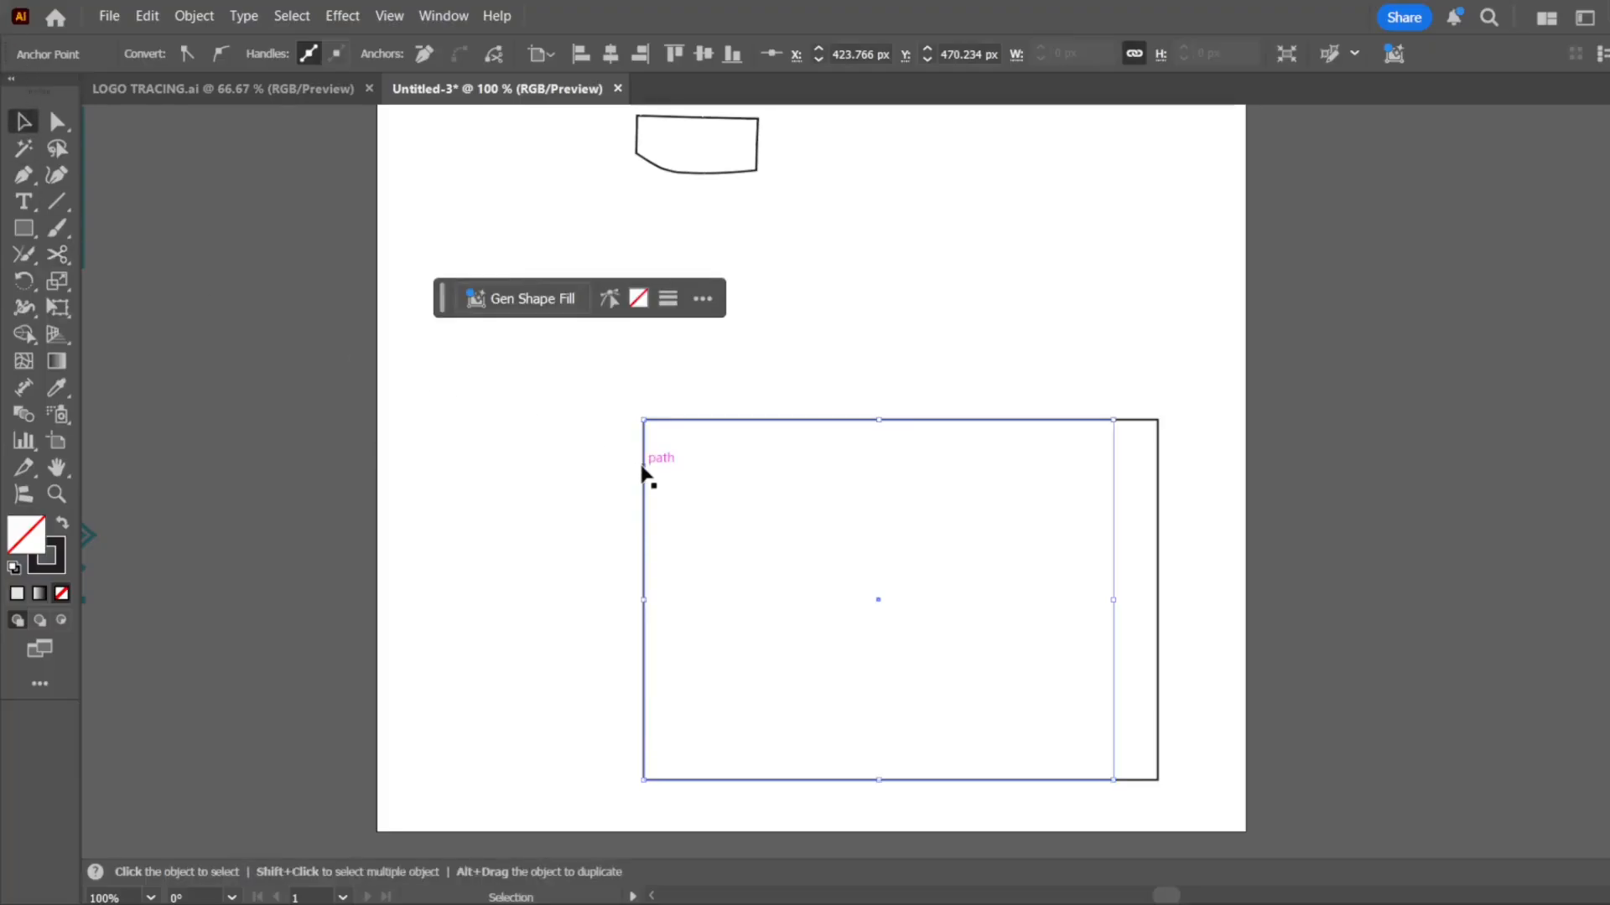
{"action": "left_click_drag", "start_coordinate": [643, 474], "coordinate": [376, 452]}
{"action": "left_click_drag", "start_coordinate": [1159, 500], "coordinate": [1244, 498]}
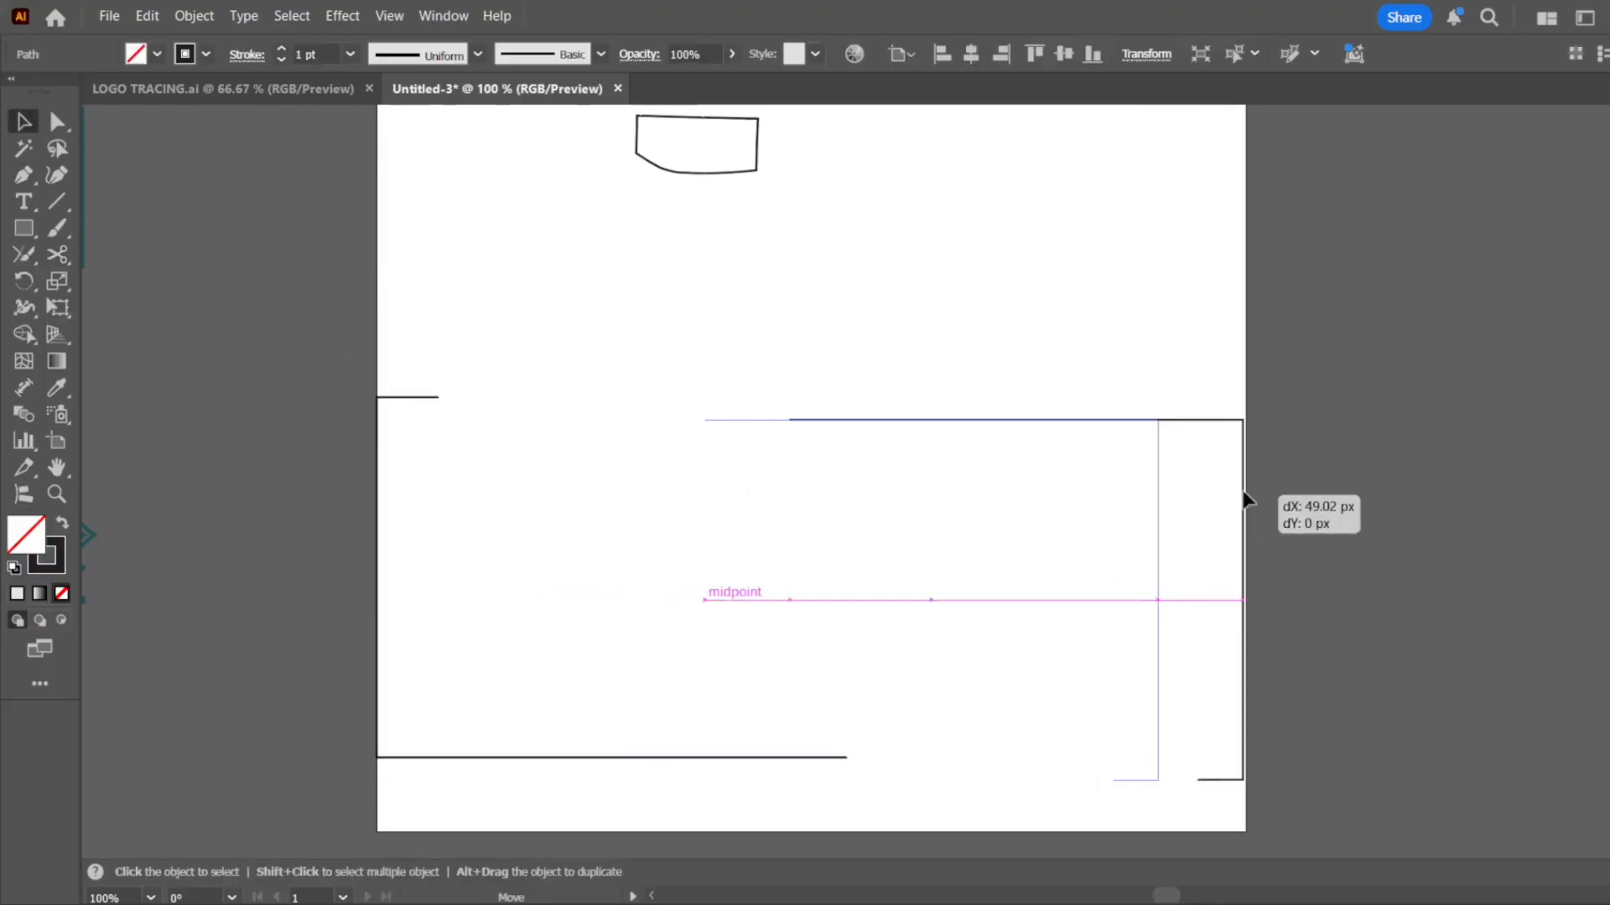
{"action": "left_click_drag", "start_coordinate": [1298, 445], "coordinate": [495, 739]}
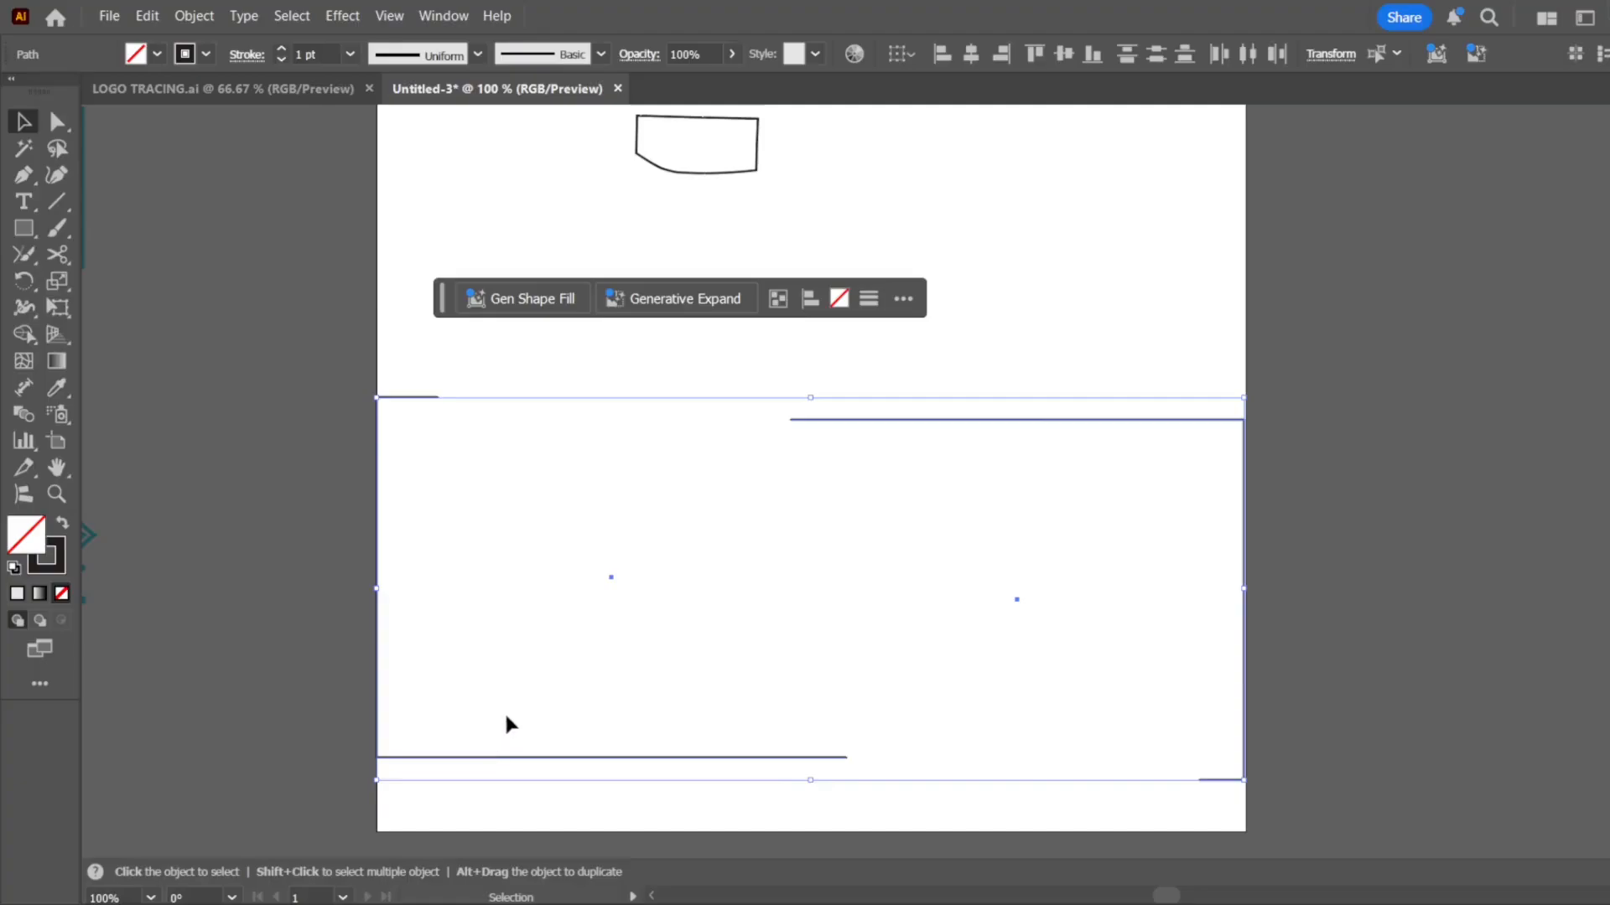
{"action": "key", "text": "Delete"}
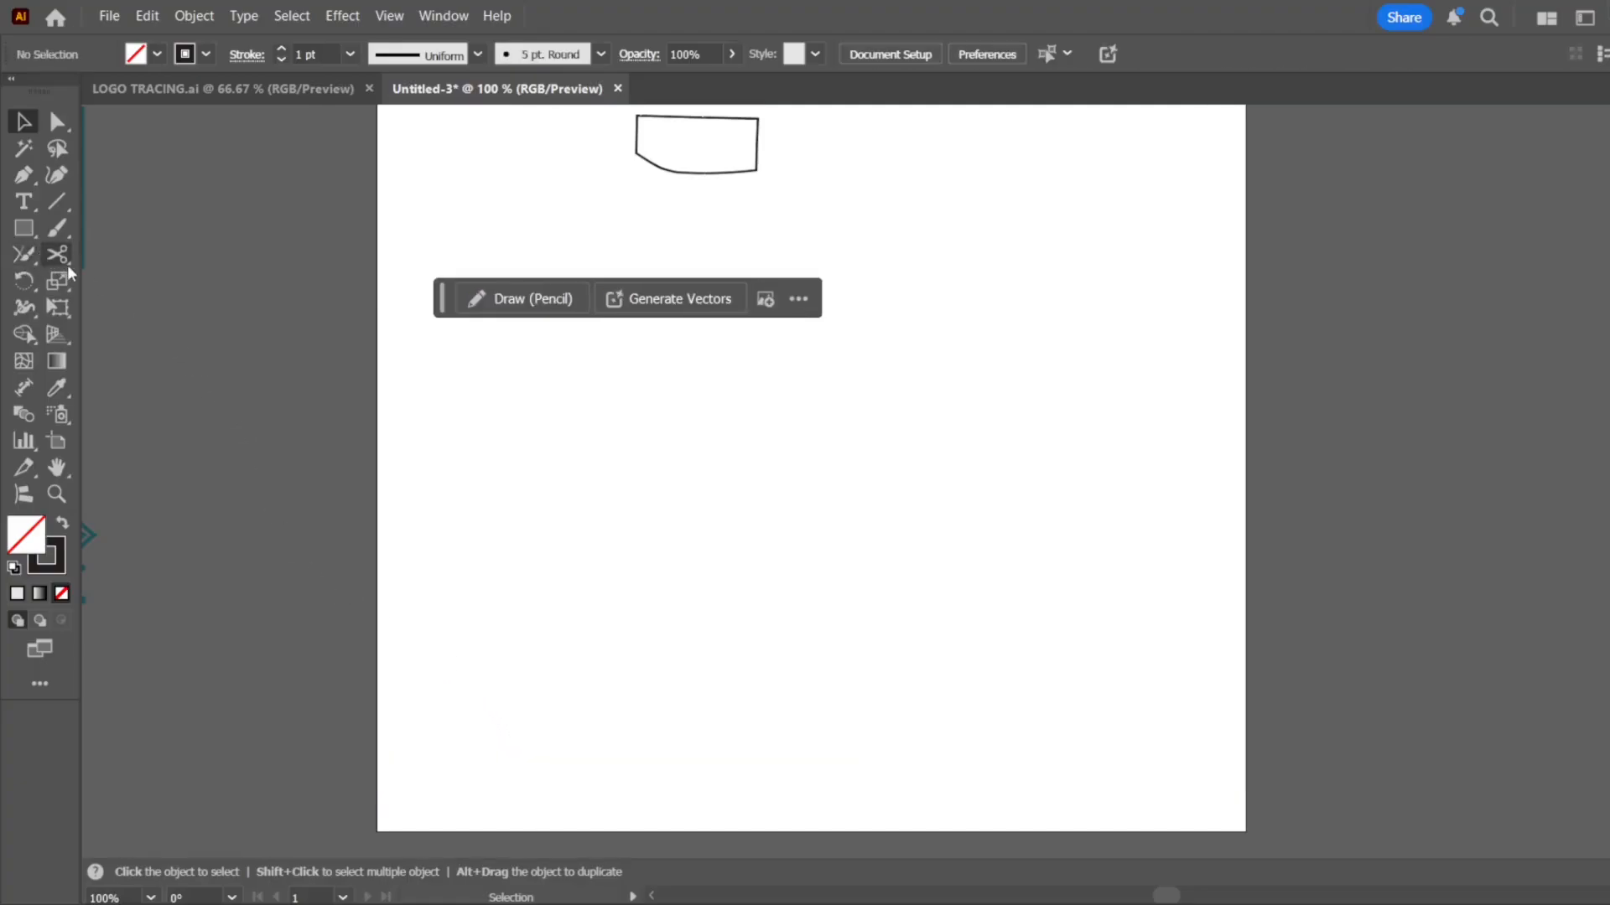
Draw a large, nearly circular unfilled ellipse in the middle of the artboard with the Ellipse tool
{"action": "left_click", "coordinate": [33, 235]}
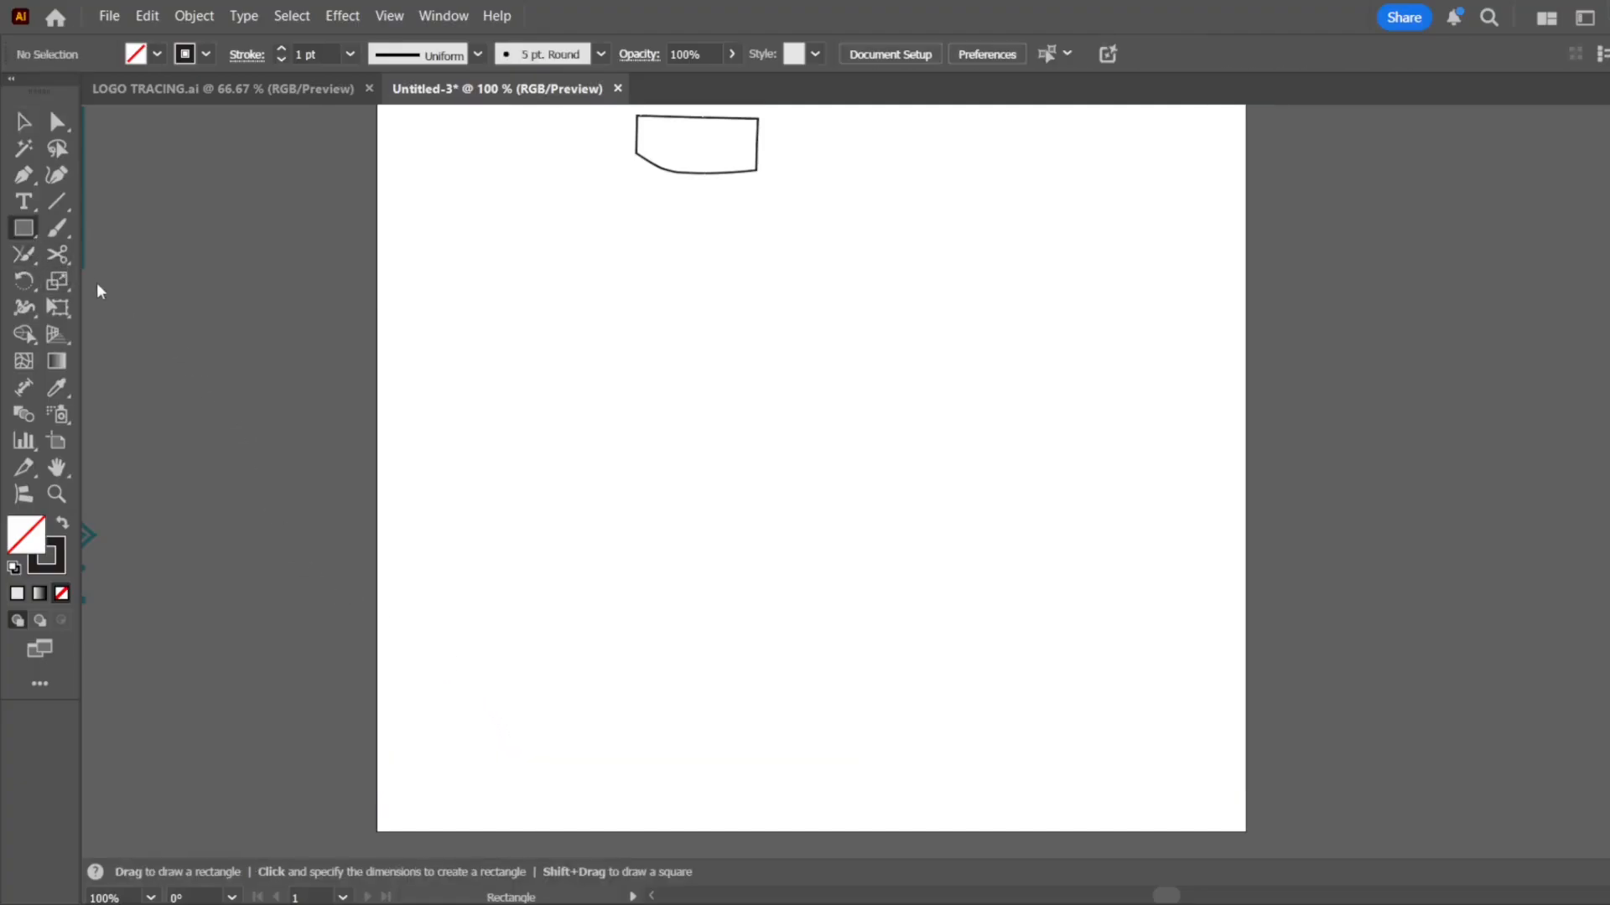
{"action": "key", "text": "l"}
{"action": "left_click_drag", "start_coordinate": [687, 327], "coordinate": [1042, 681]}
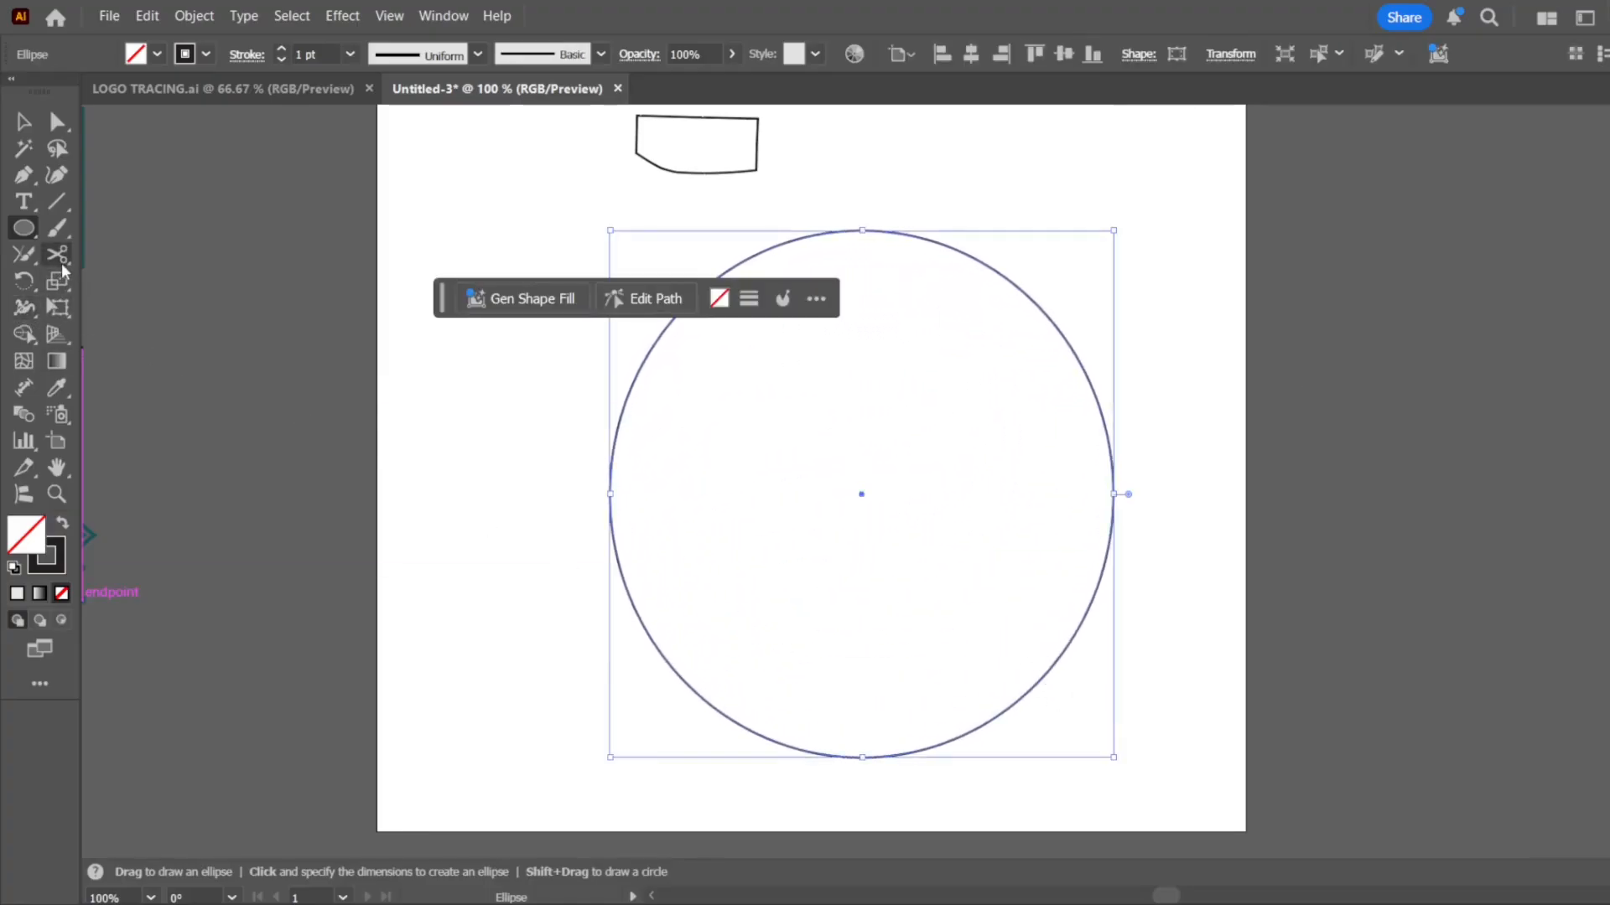
Slice the ellipse into several pieces with four freehand Knife tool cuts, two running down to the left and two across to the right
{"action": "left_click", "coordinate": [63, 265]}
{"action": "left_click", "coordinate": [157, 304]}
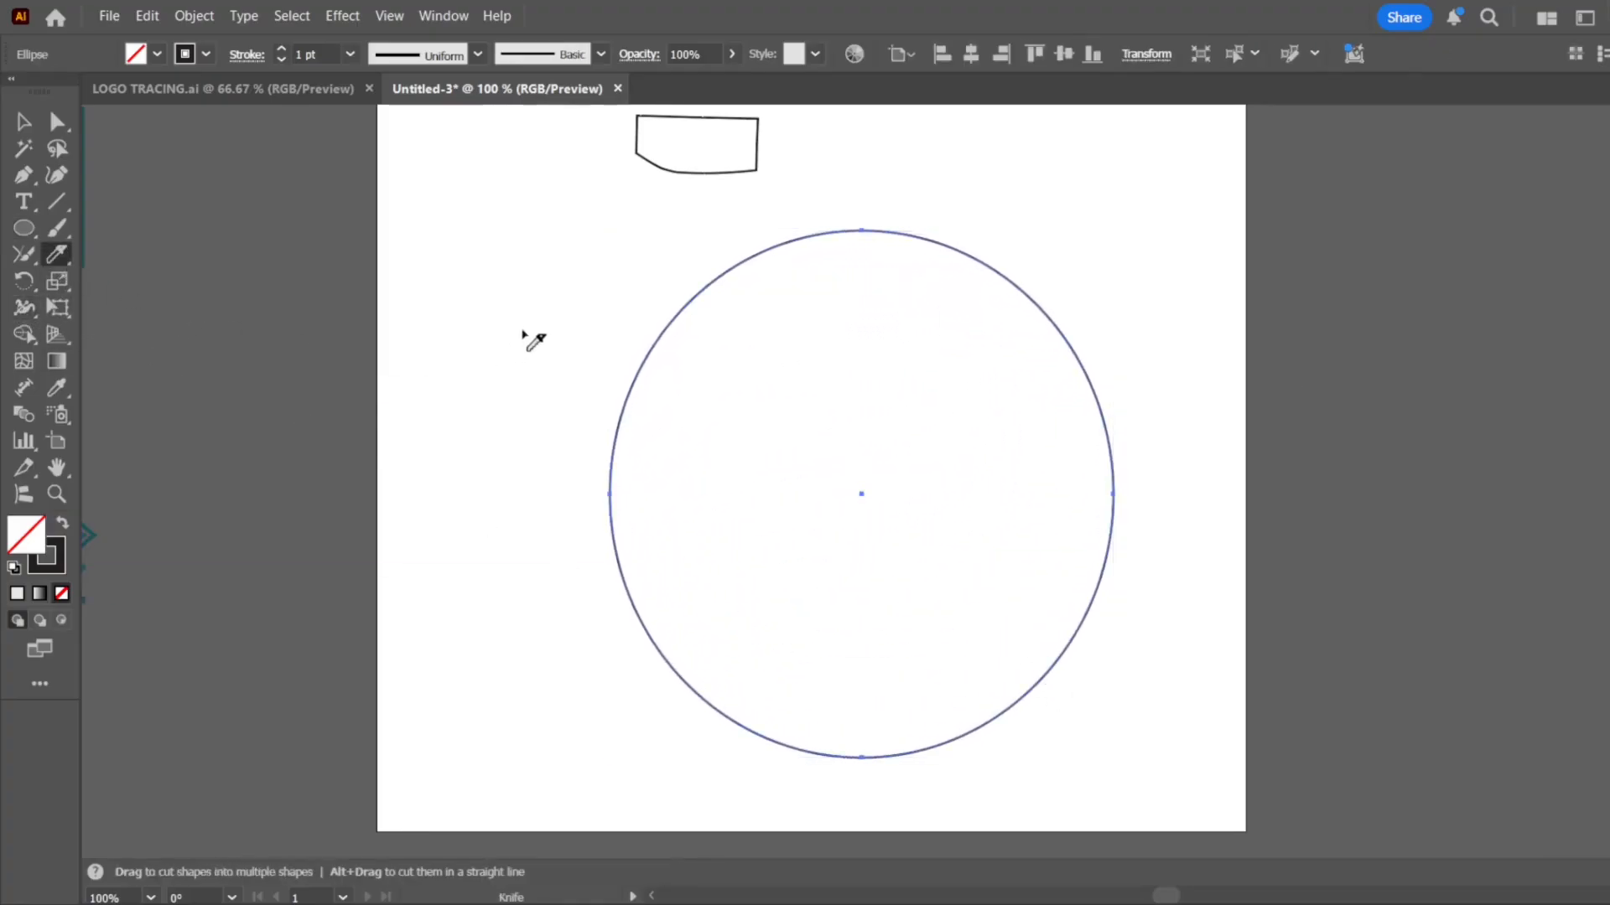
{"action": "mouse_move", "coordinate": [616, 189]}
{"action": "left_mouse_down"}
{"action": "mouse_move", "coordinate": [707, 300]}
{"action": "mouse_move", "coordinate": [989, 418]}
{"action": "mouse_move", "coordinate": [1079, 553]}
{"action": "mouse_move", "coordinate": [1106, 738]}
{"action": "left_mouse_up"}
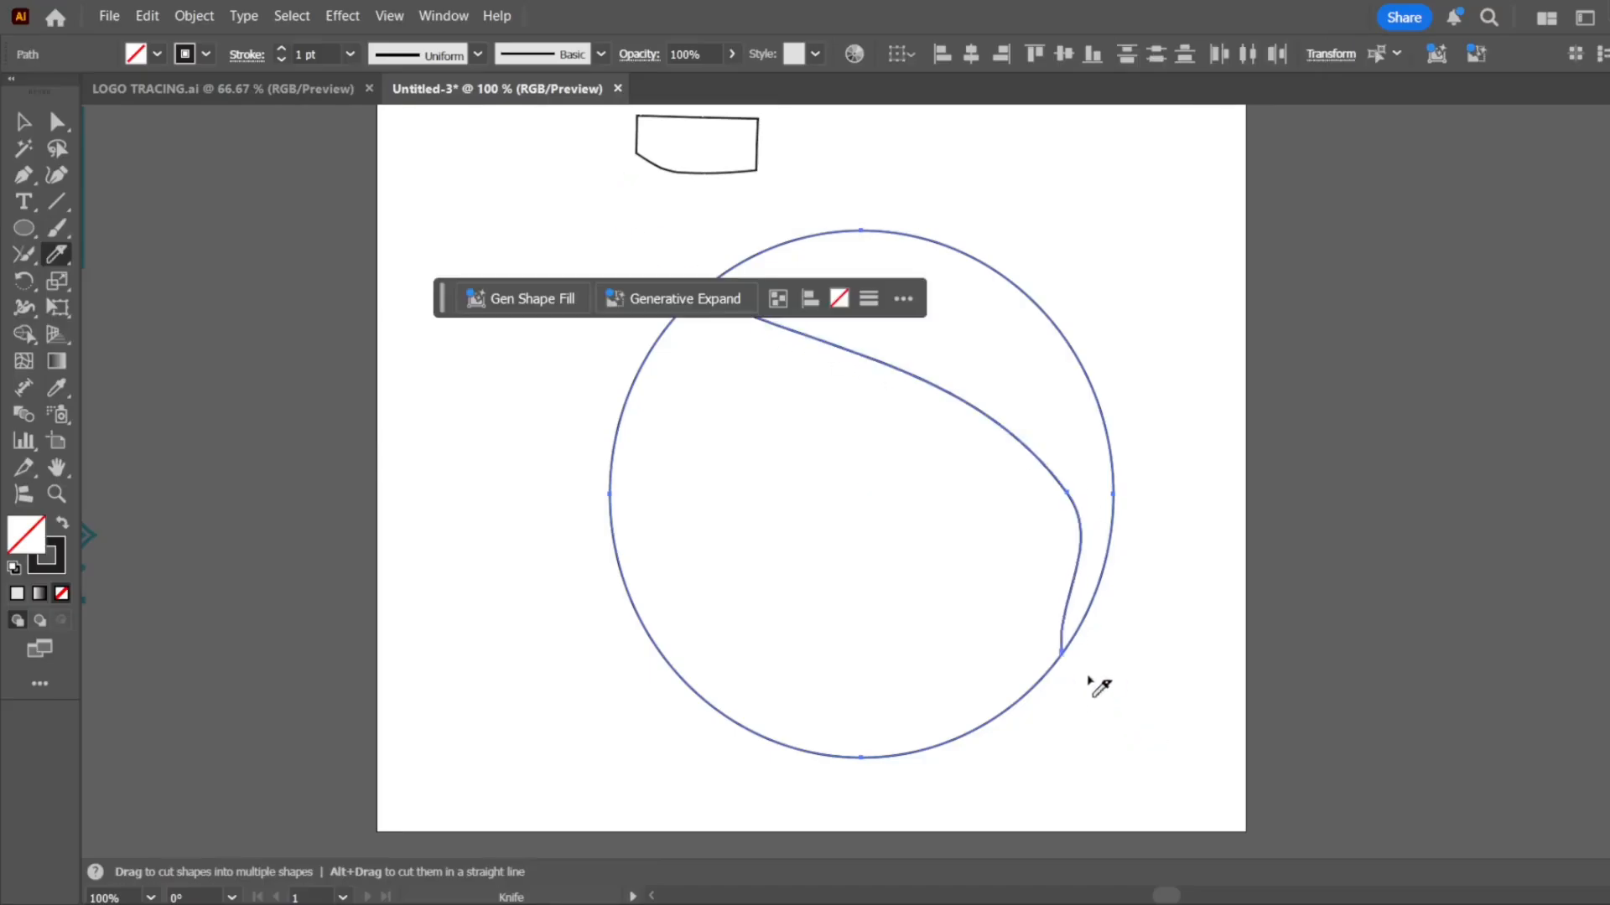
{"action": "mouse_move", "coordinate": [1099, 187]}
{"action": "left_mouse_down"}
{"action": "mouse_move", "coordinate": [953, 254]}
{"action": "mouse_move", "coordinate": [963, 609]}
{"action": "mouse_move", "coordinate": [772, 818]}
{"action": "mouse_move", "coordinate": [662, 784]}
{"action": "left_mouse_up"}
{"action": "mouse_move", "coordinate": [616, 438]}
{"action": "left_mouse_down"}
{"action": "mouse_move", "coordinate": [694, 521]}
{"action": "mouse_move", "coordinate": [1333, 477]}
{"action": "left_mouse_up"}
{"action": "mouse_move", "coordinate": [1068, 223]}
{"action": "left_mouse_down"}
{"action": "mouse_move", "coordinate": [840, 701]}
{"action": "mouse_move", "coordinate": [560, 731]}
{"action": "left_mouse_up"}
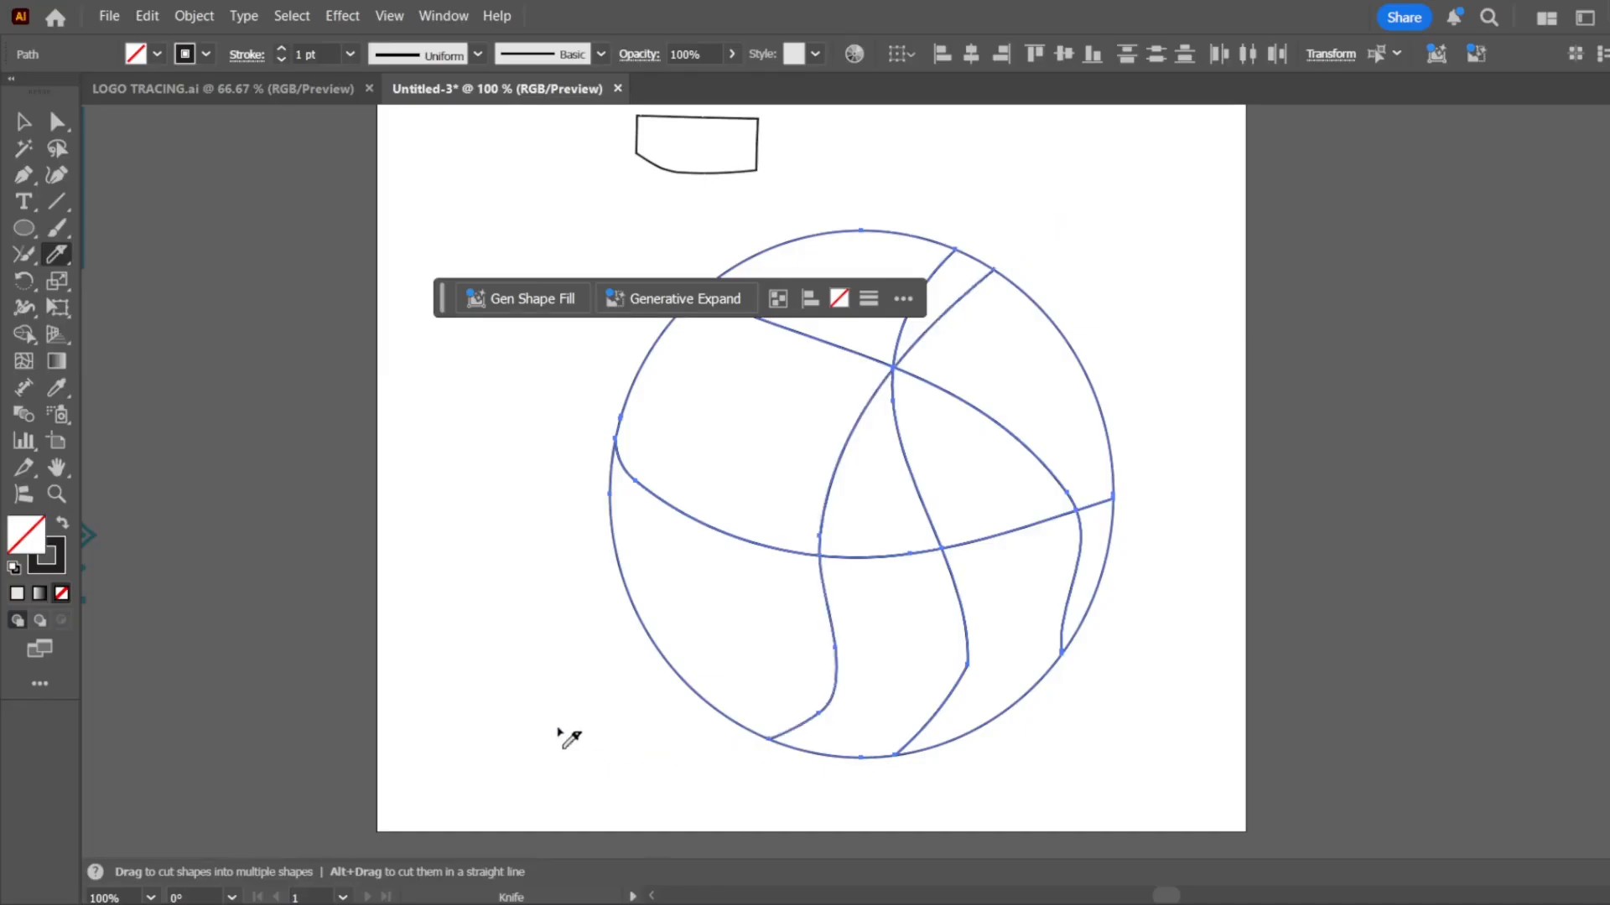
Move the left pieces, the upper pieces and the right-hand piece of the sliced ellipse apart with the Selection tool
{"action": "left_click", "coordinate": [24, 123]}
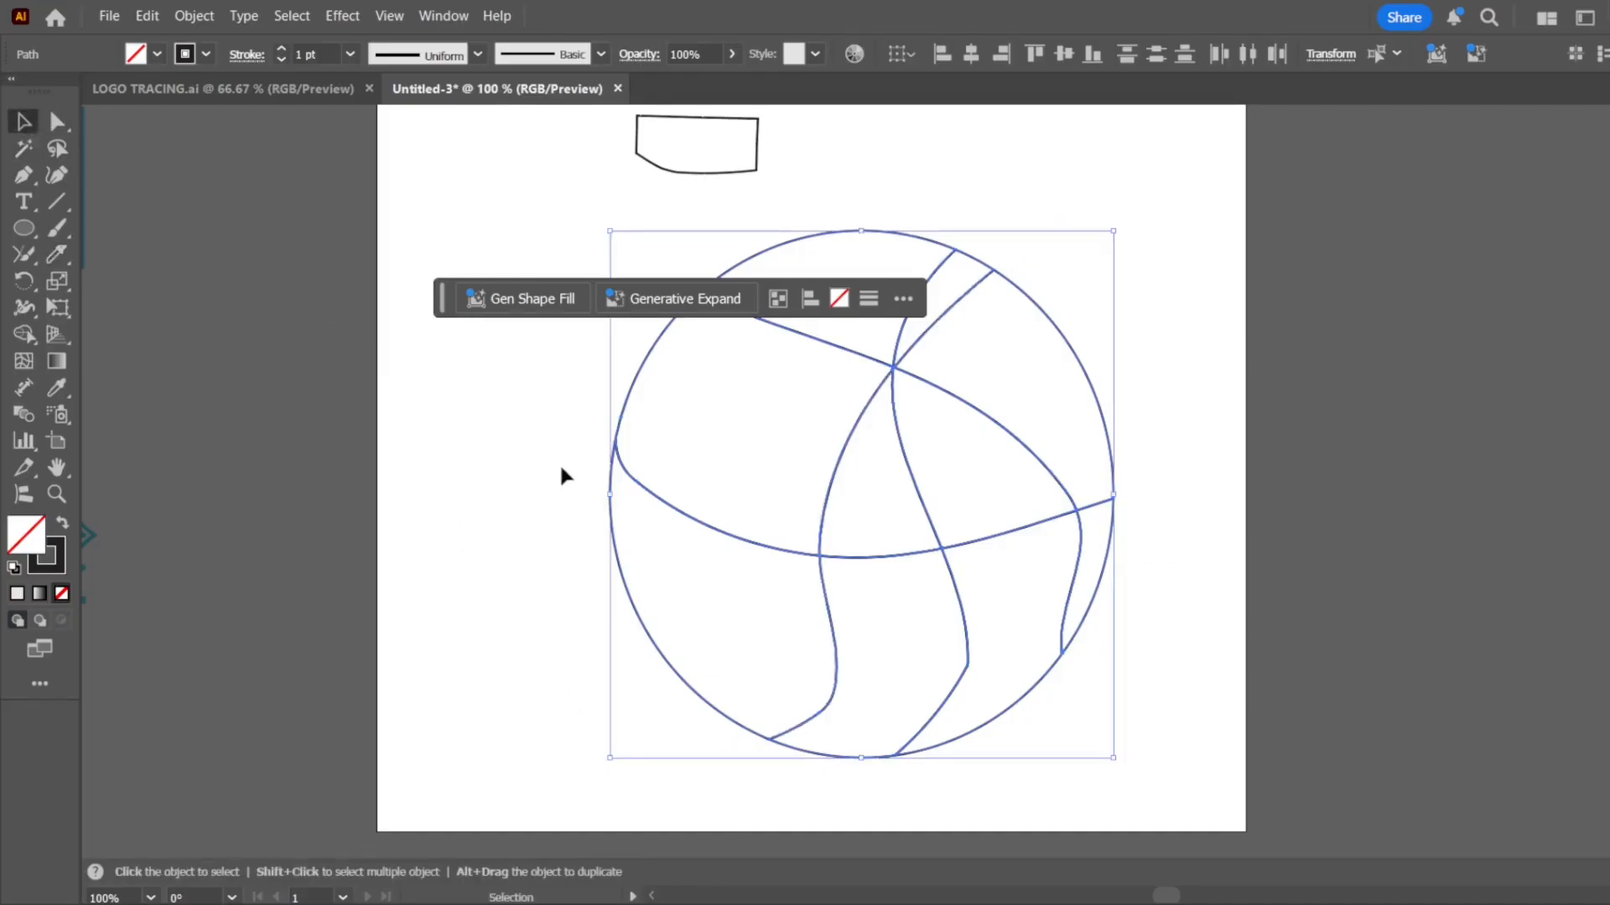
{"action": "left_click", "coordinate": [621, 521]}
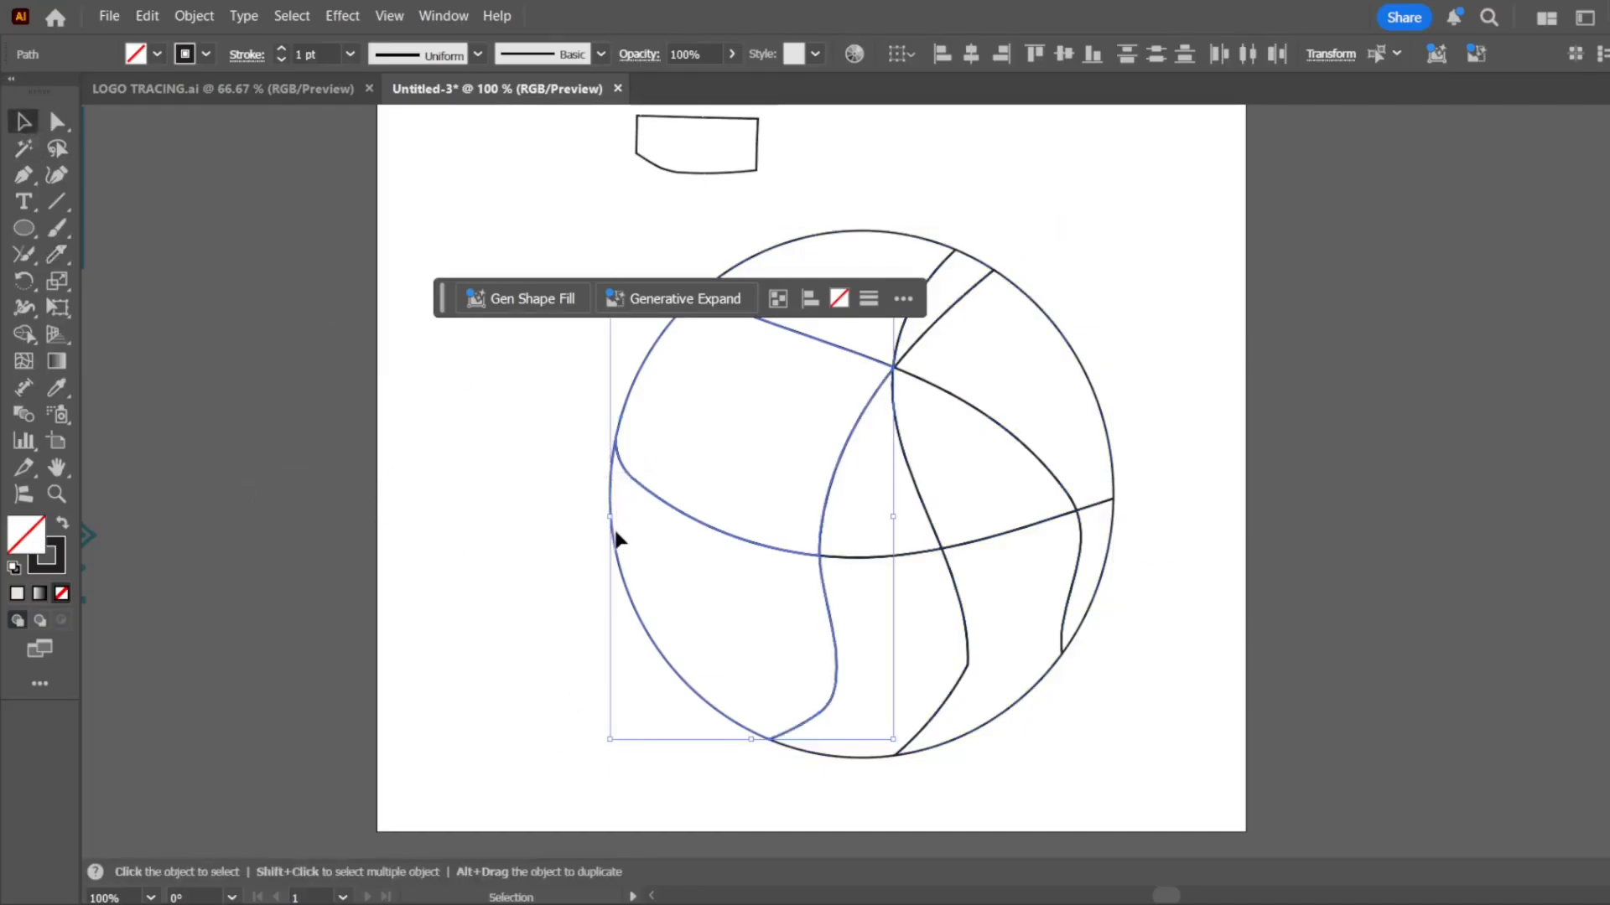
{"action": "left_click_drag", "start_coordinate": [617, 539], "coordinate": [512, 426]}
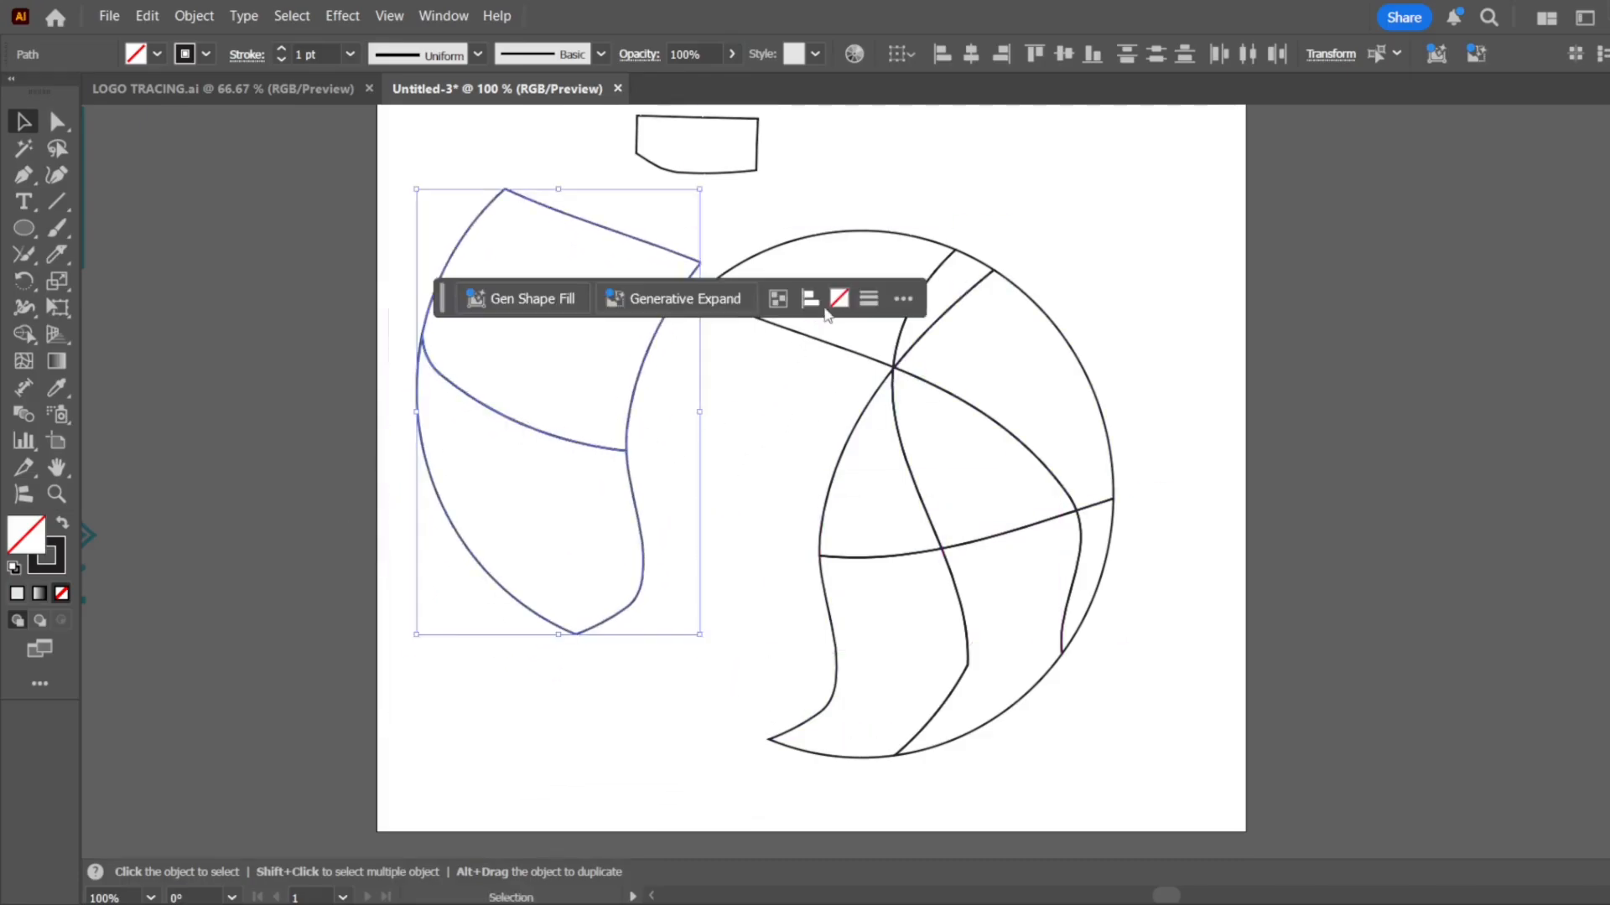
{"action": "left_click_drag", "start_coordinate": [830, 350], "coordinate": [638, 611]}
{"action": "left_click_drag", "start_coordinate": [941, 389], "coordinate": [813, 652]}
{"action": "left_click_drag", "start_coordinate": [1054, 482], "coordinate": [1265, 370]}
{"action": "left_click", "coordinate": [1106, 538]}
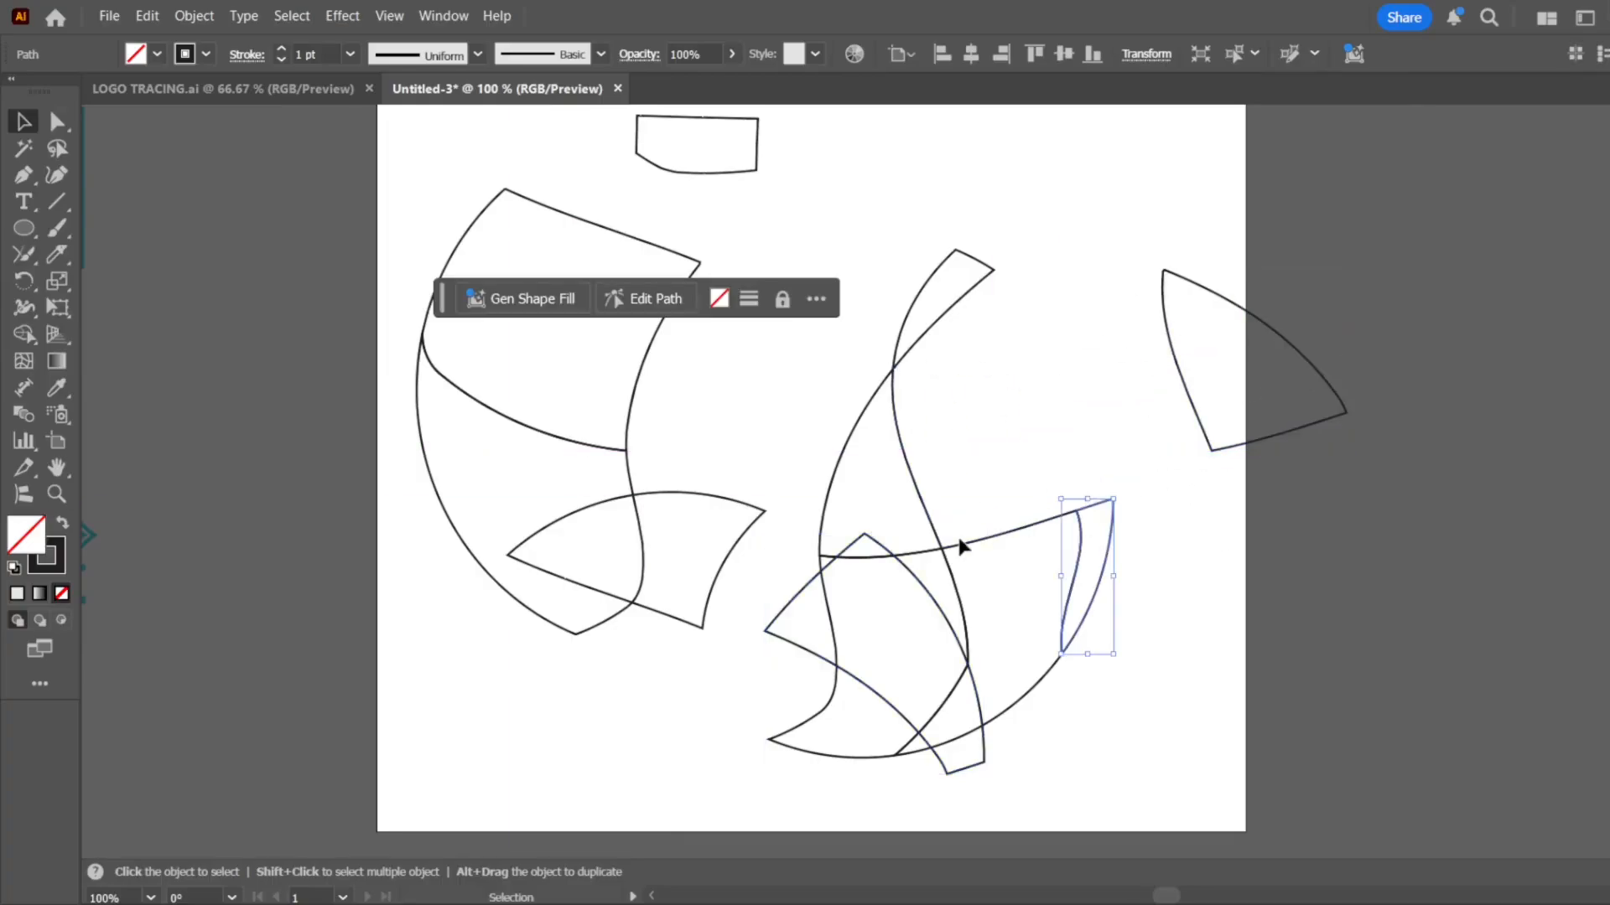
{"action": "left_click", "coordinate": [947, 528]}
Delete all the sliced ellipse pieces and the small leftover shape near the top of the artboard
{"action": "left_click_drag", "start_coordinate": [1271, 218], "coordinate": [210, 627]}
{"action": "key", "text": "Delete"}
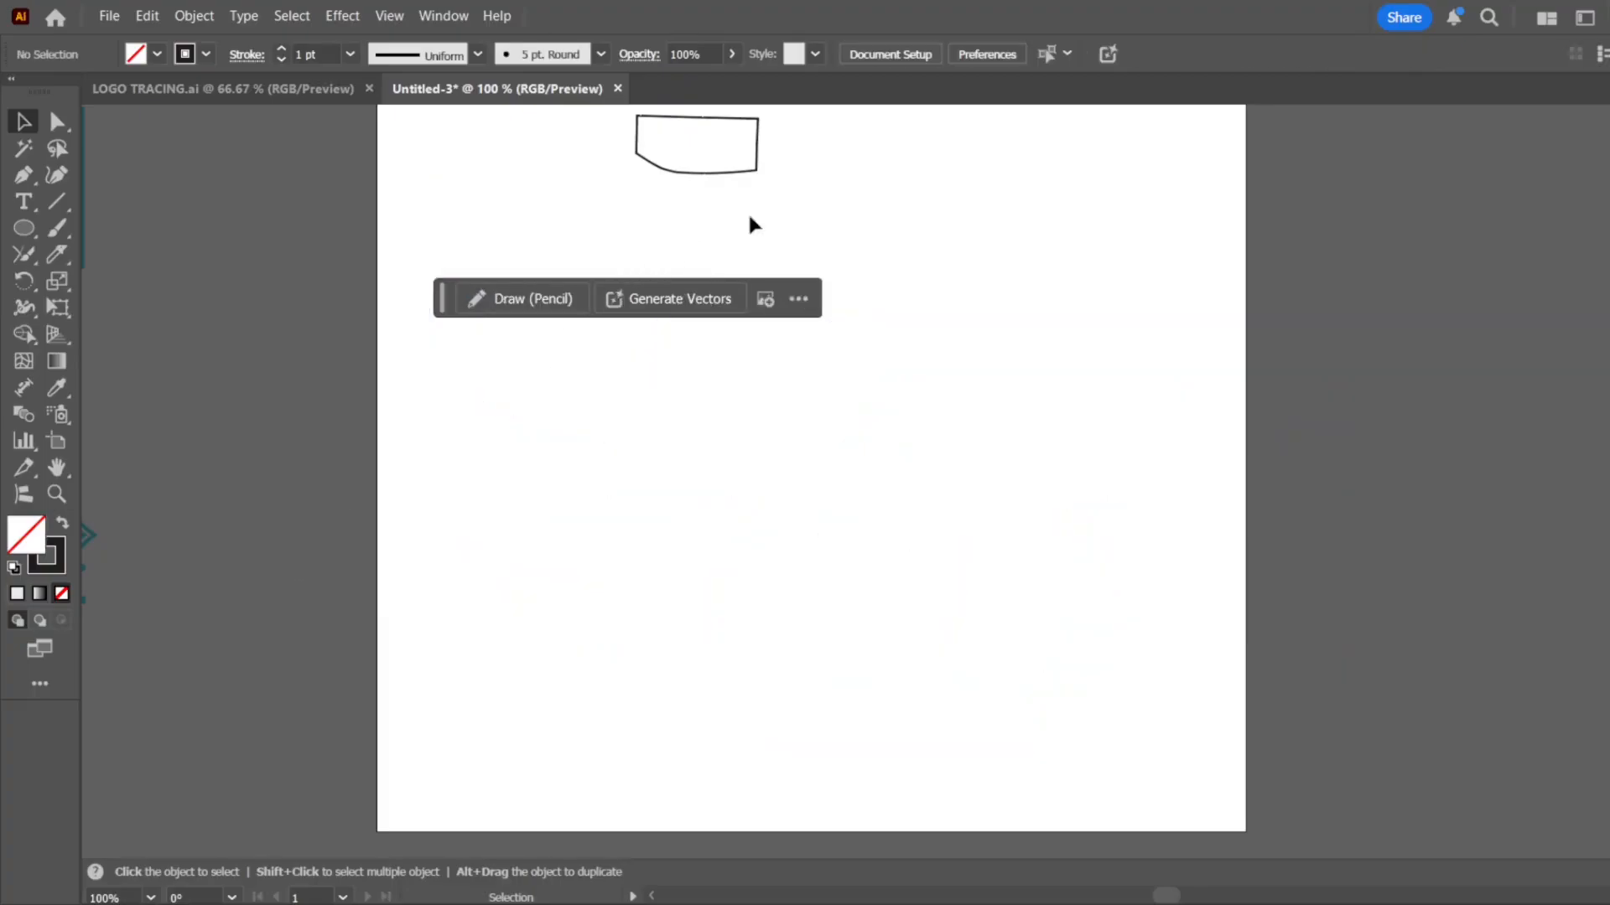
{"action": "left_click", "coordinate": [637, 172]}
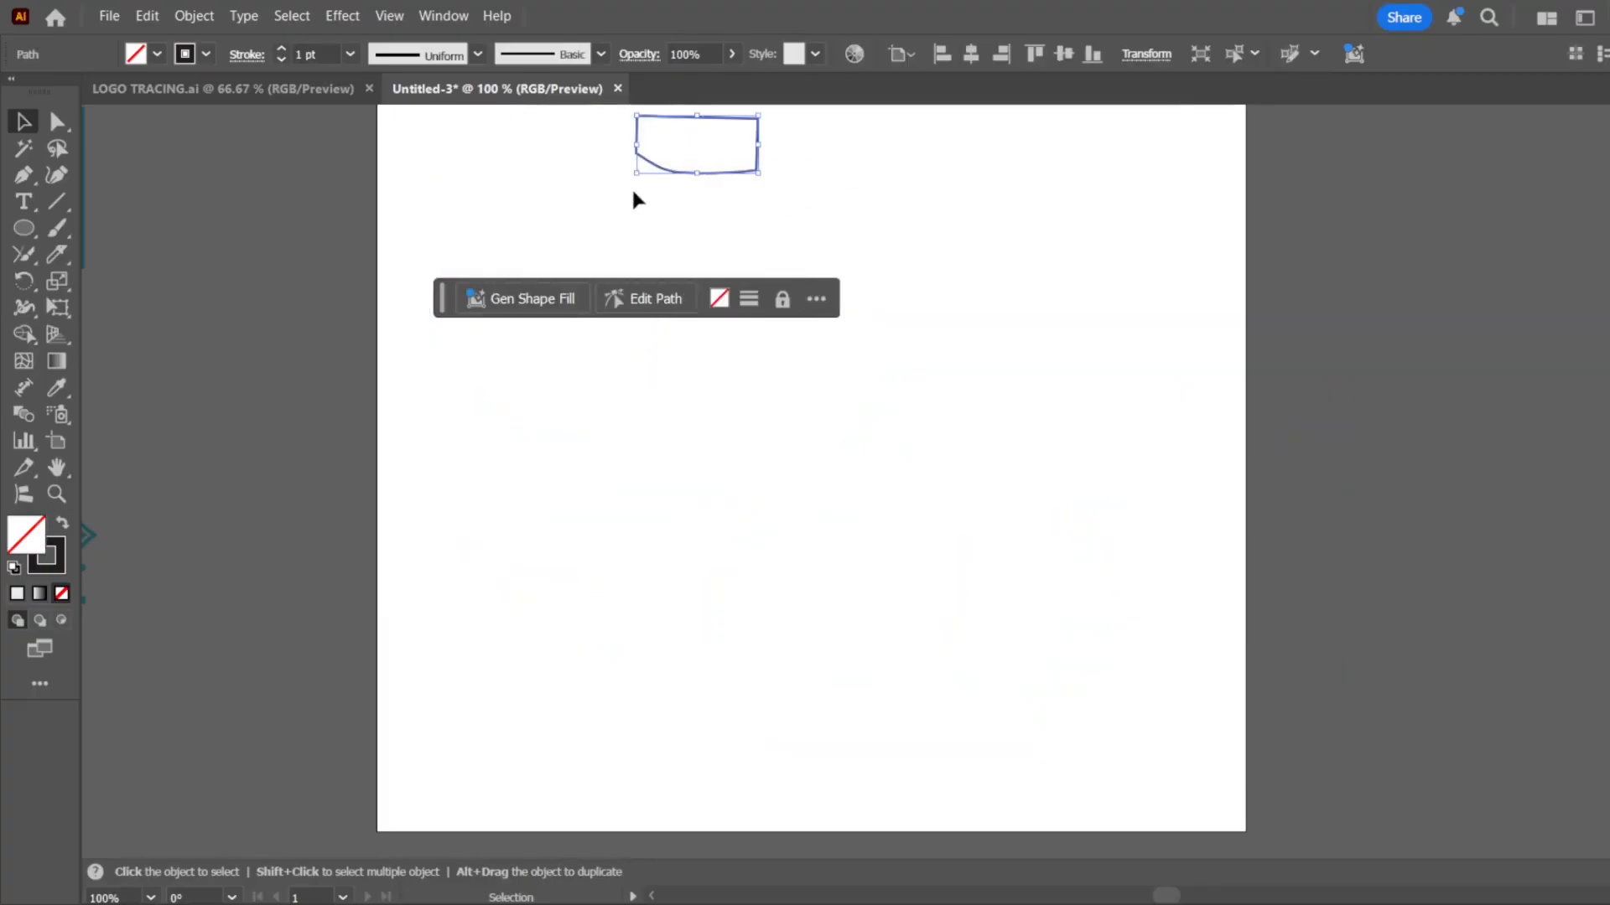
{"action": "key", "text": "Delete"}
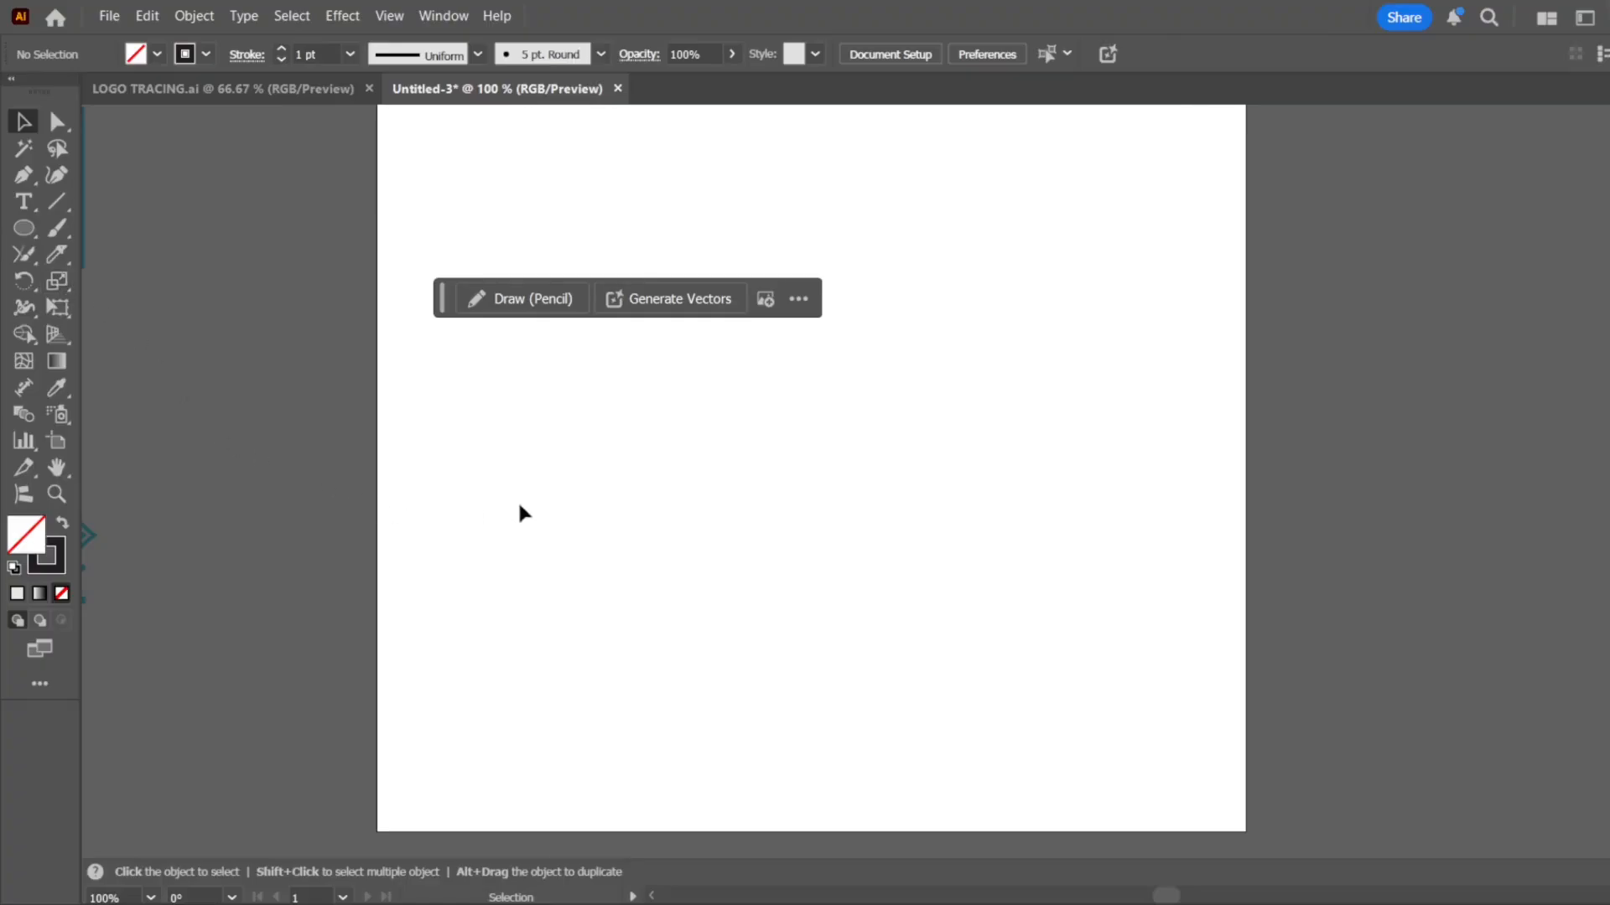
{"action": "left_click", "coordinate": [23, 282]}
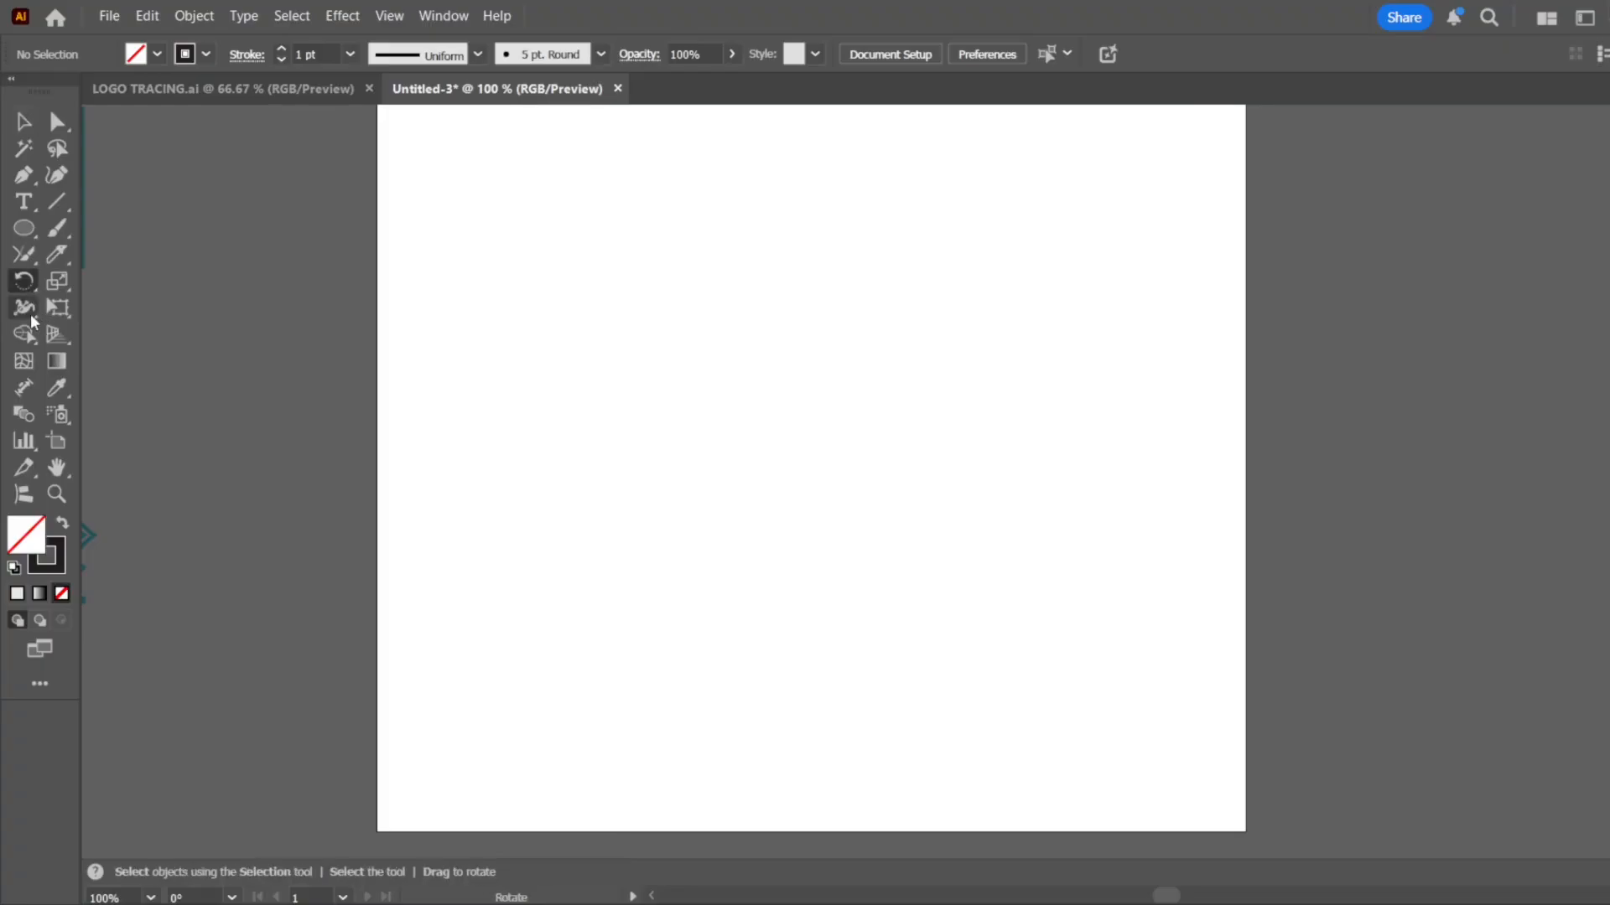
{"action": "left_click", "coordinate": [24, 307]}
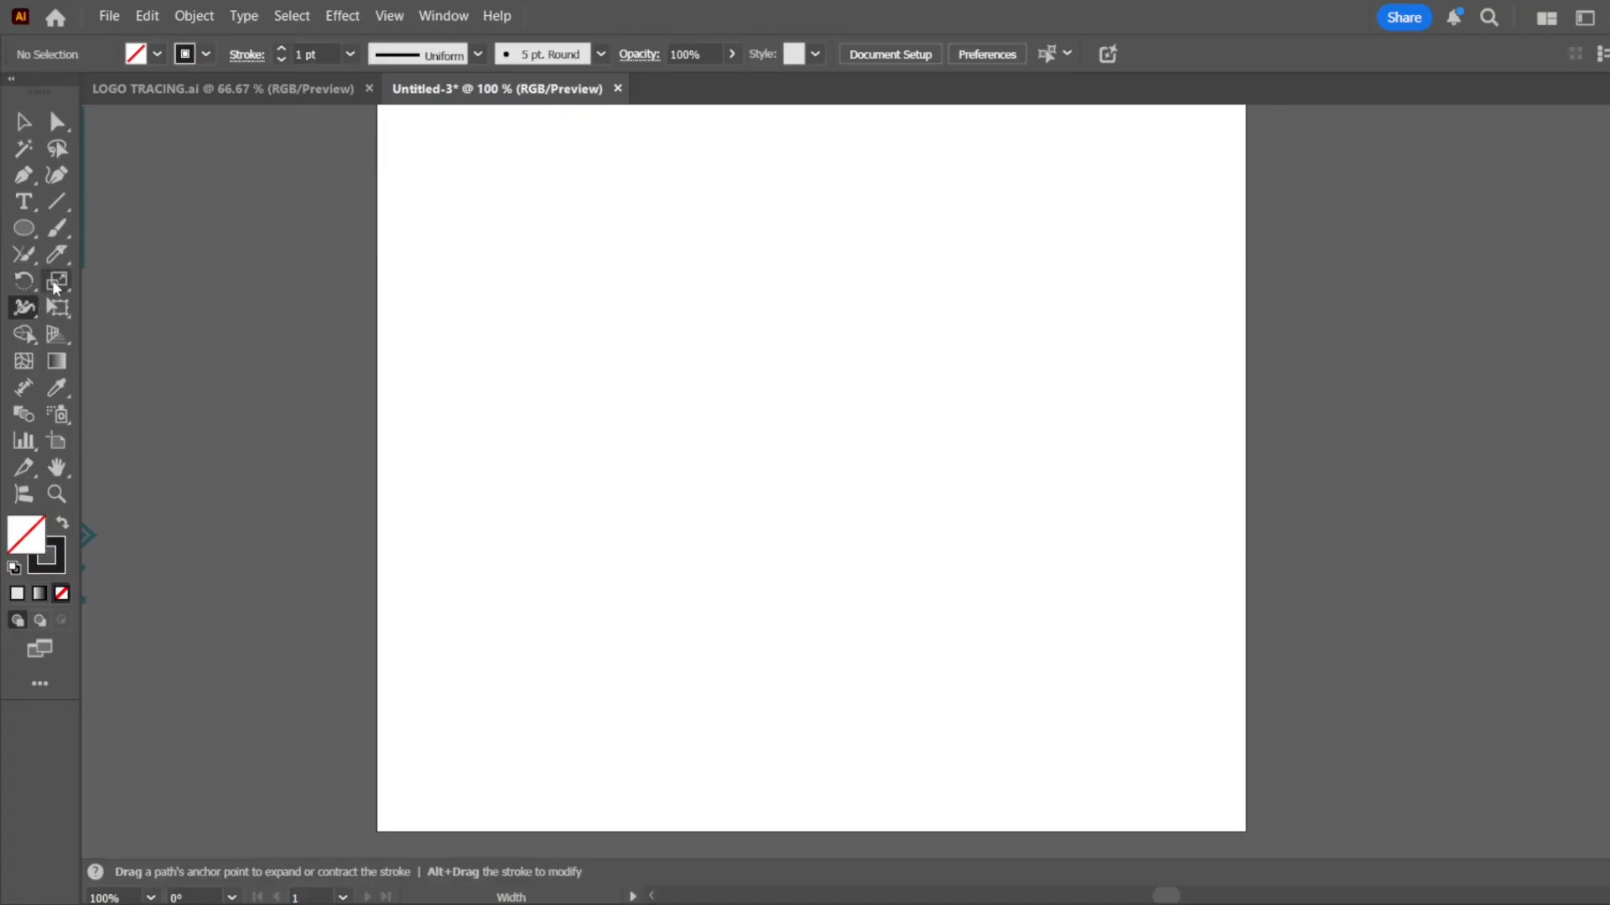
{"action": "left_click", "coordinate": [56, 283]}
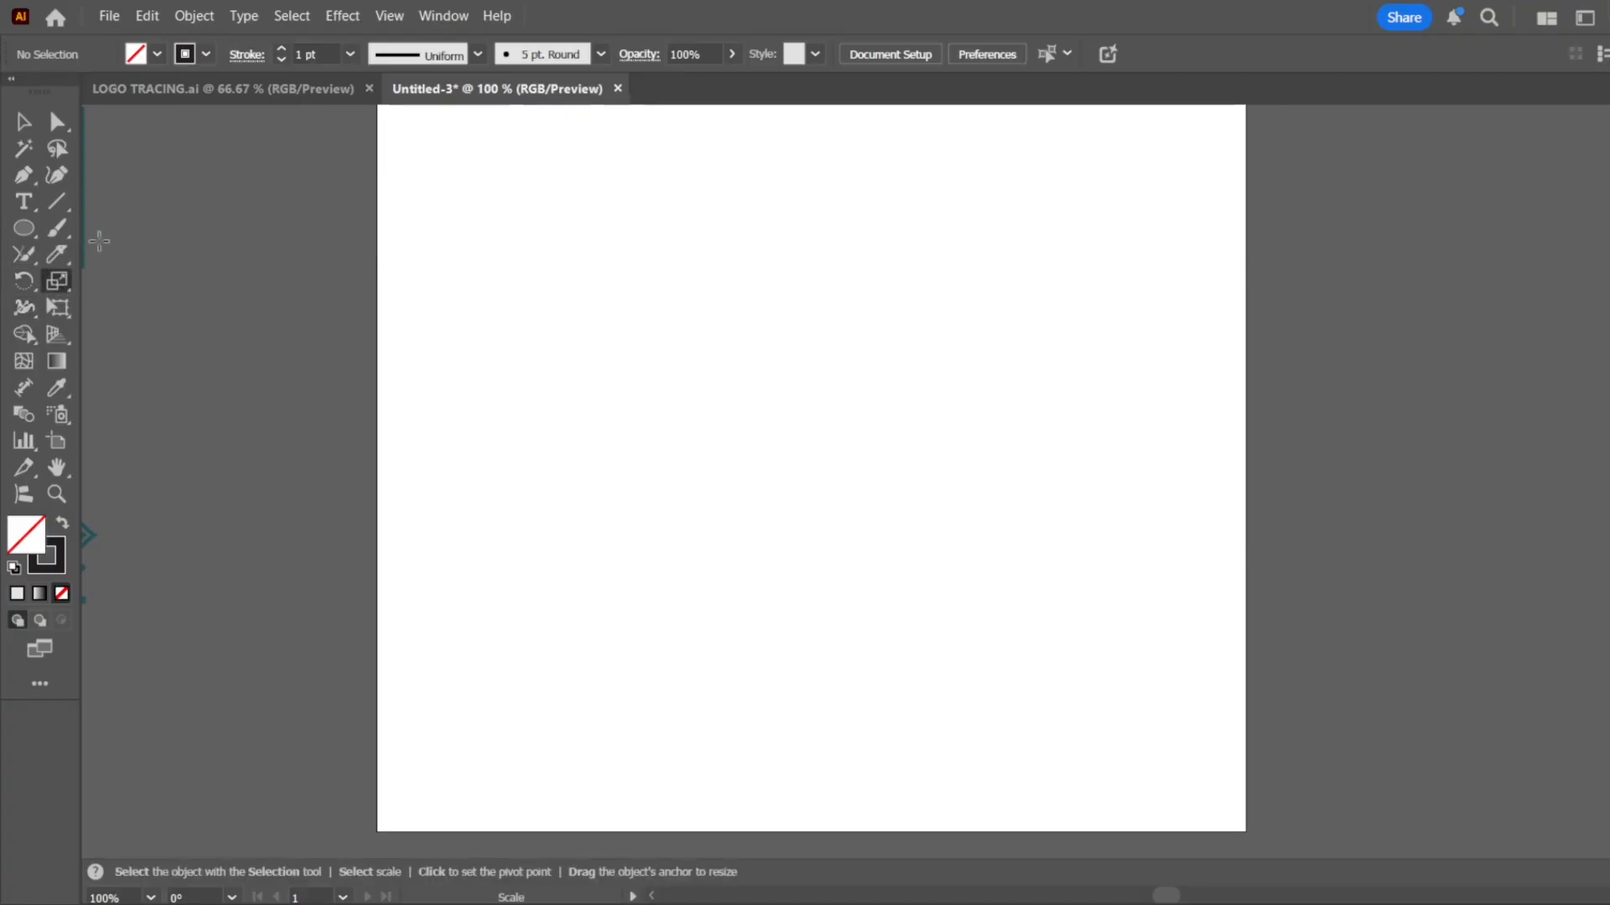
{"action": "left_click", "coordinate": [20, 124]}
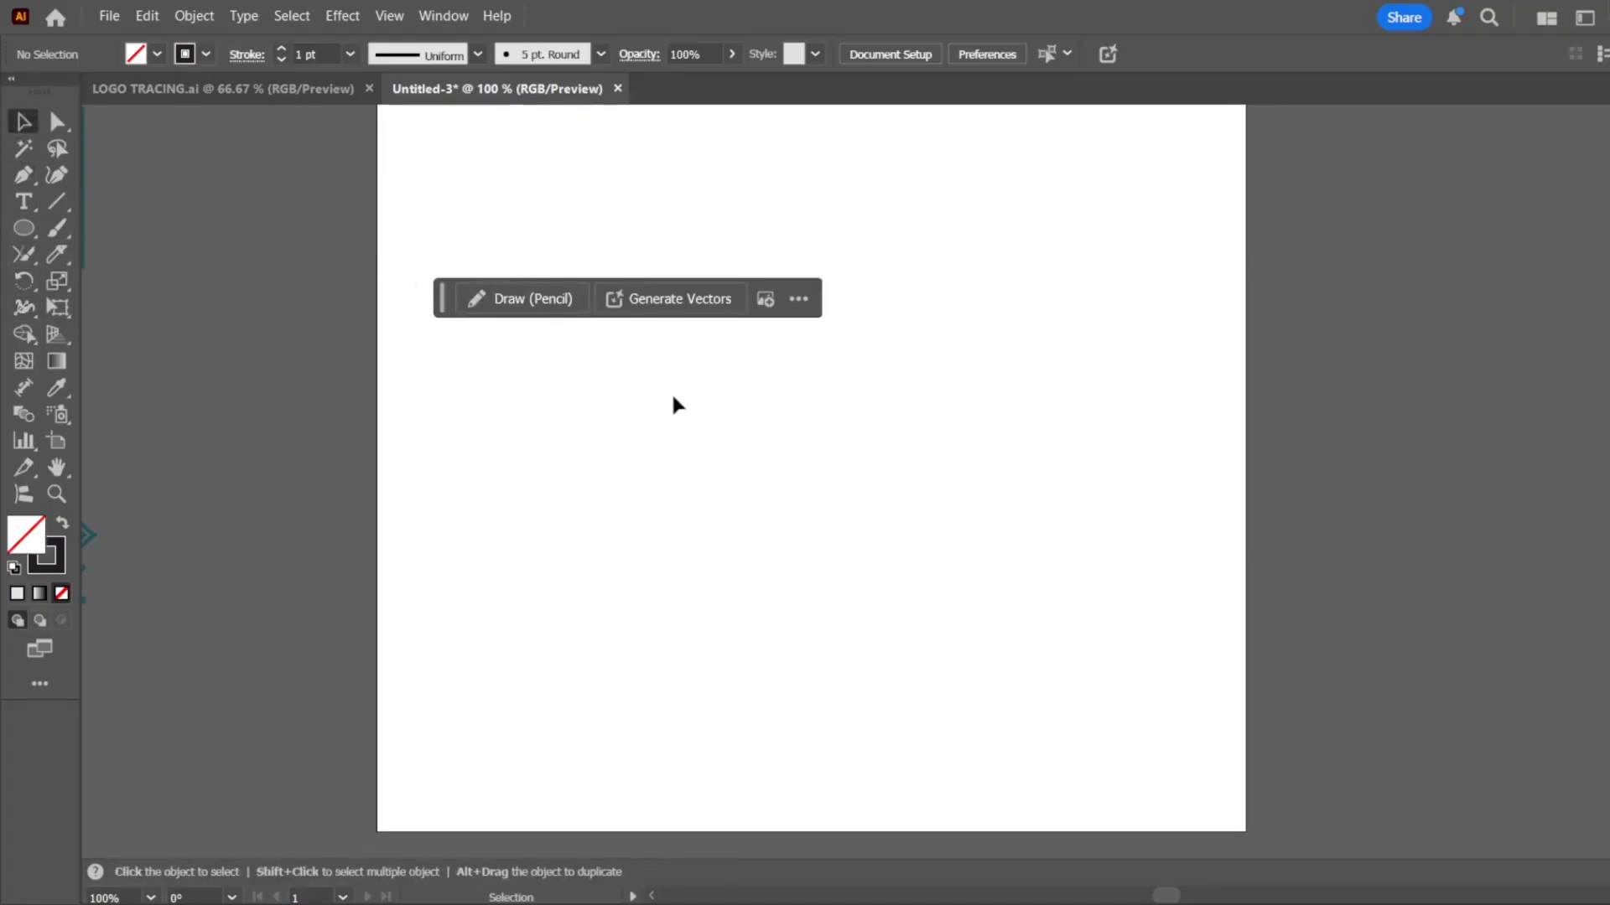